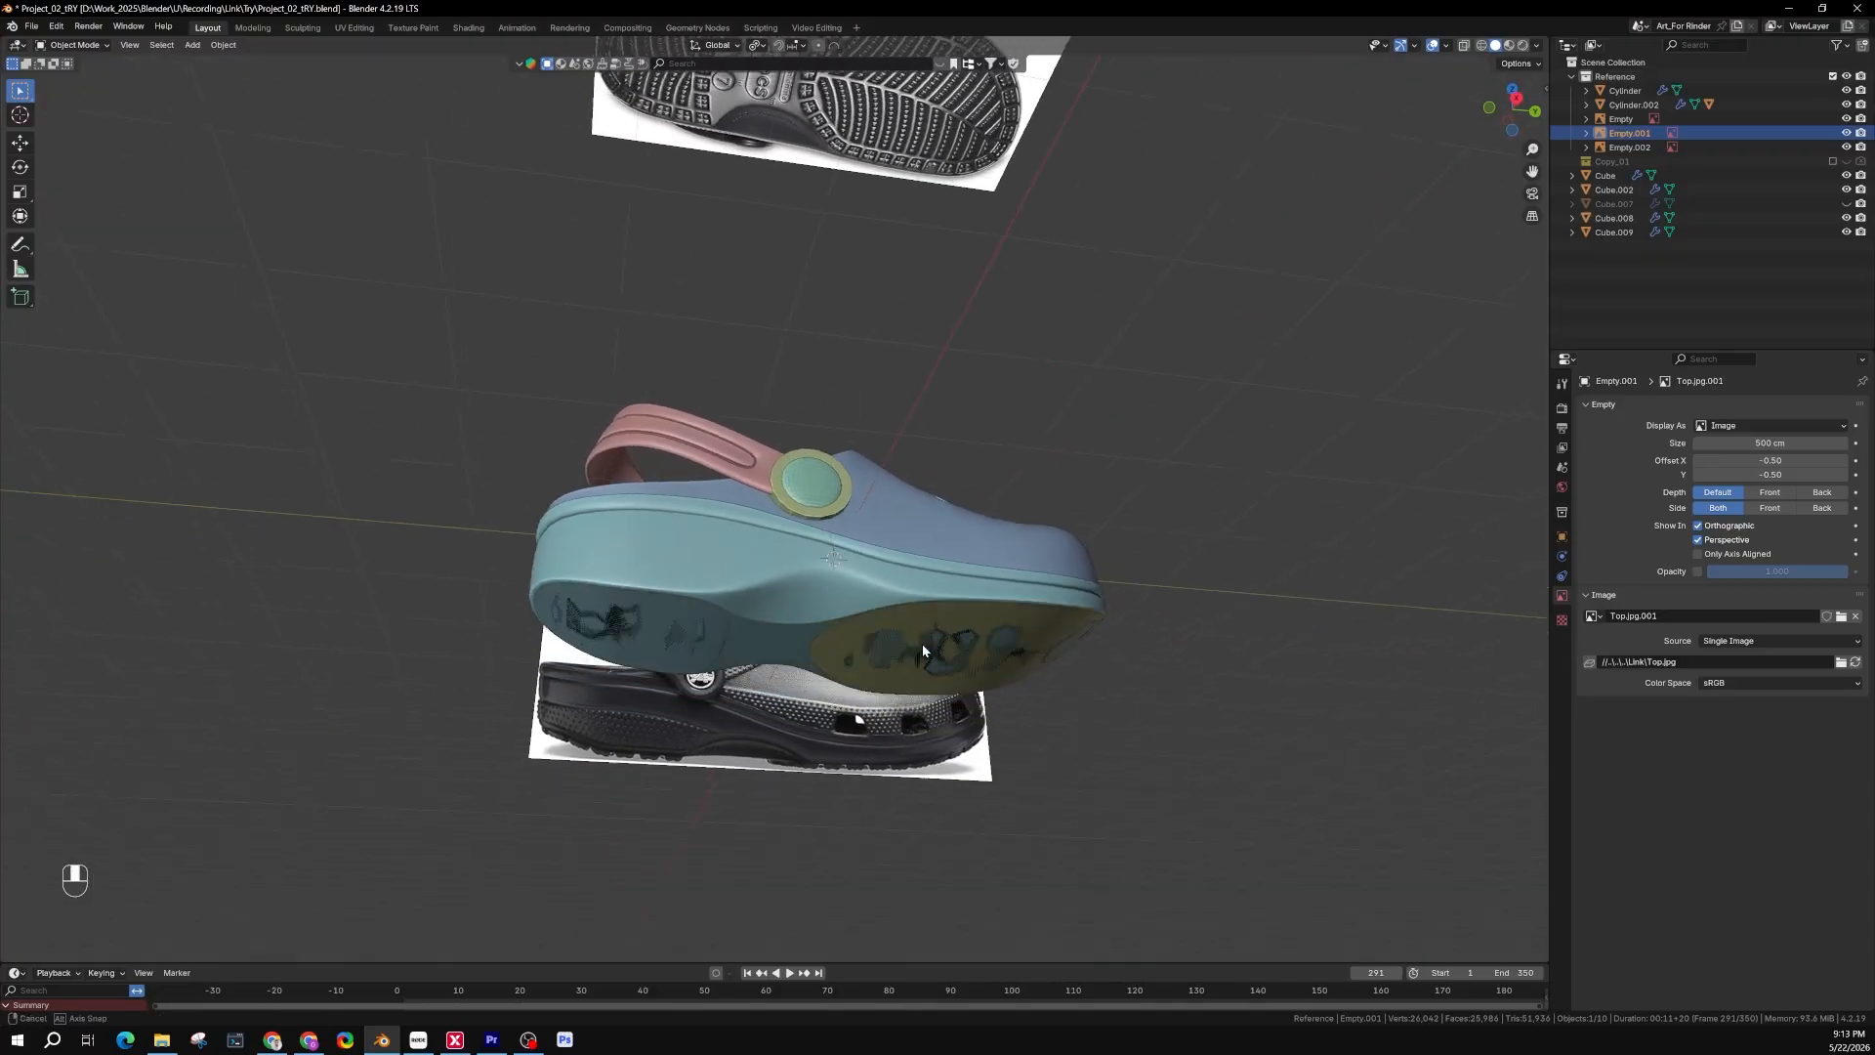
Try moving the front and heel sole patches together and undo the move
{"action": "left_click", "coordinate": [895, 525]}
{"action": "left_click", "coordinate": [746, 502], "text": "shift"}
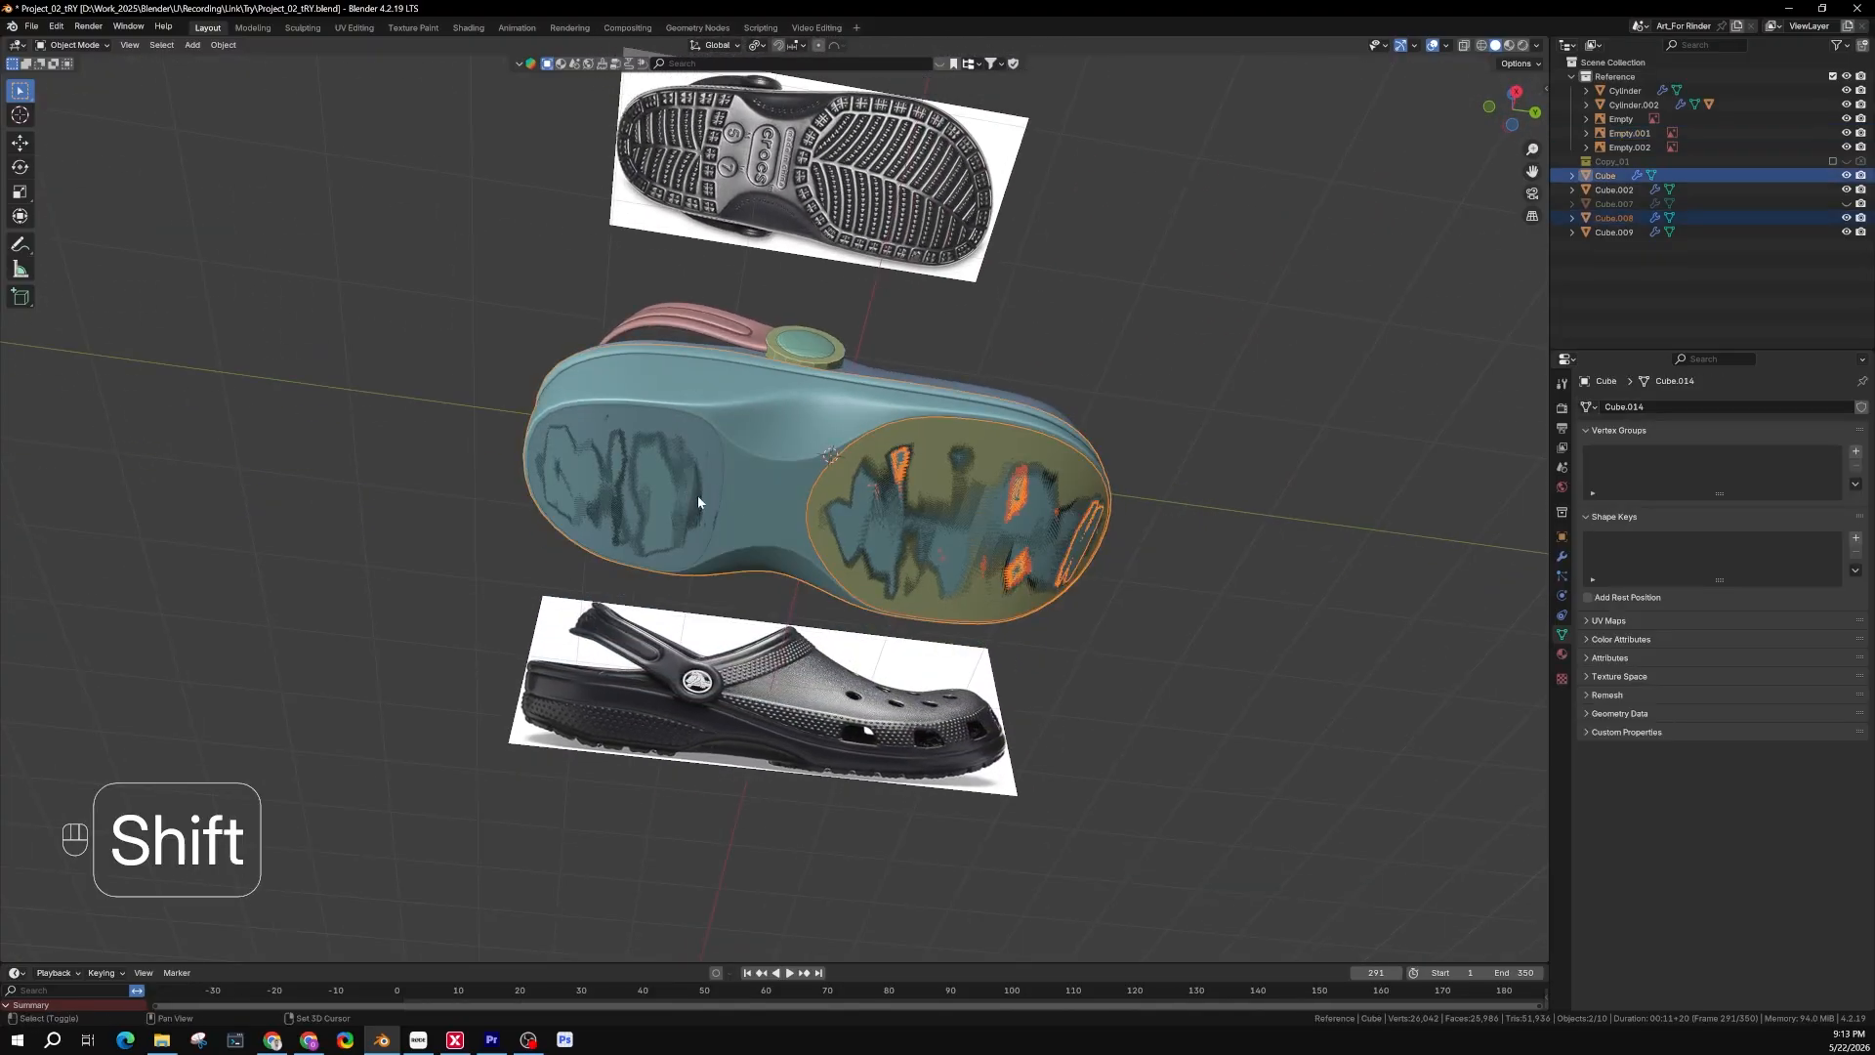
{"action": "left_click", "coordinate": [938, 500]}
{"action": "left_click", "coordinate": [705, 442], "text": "shift"}
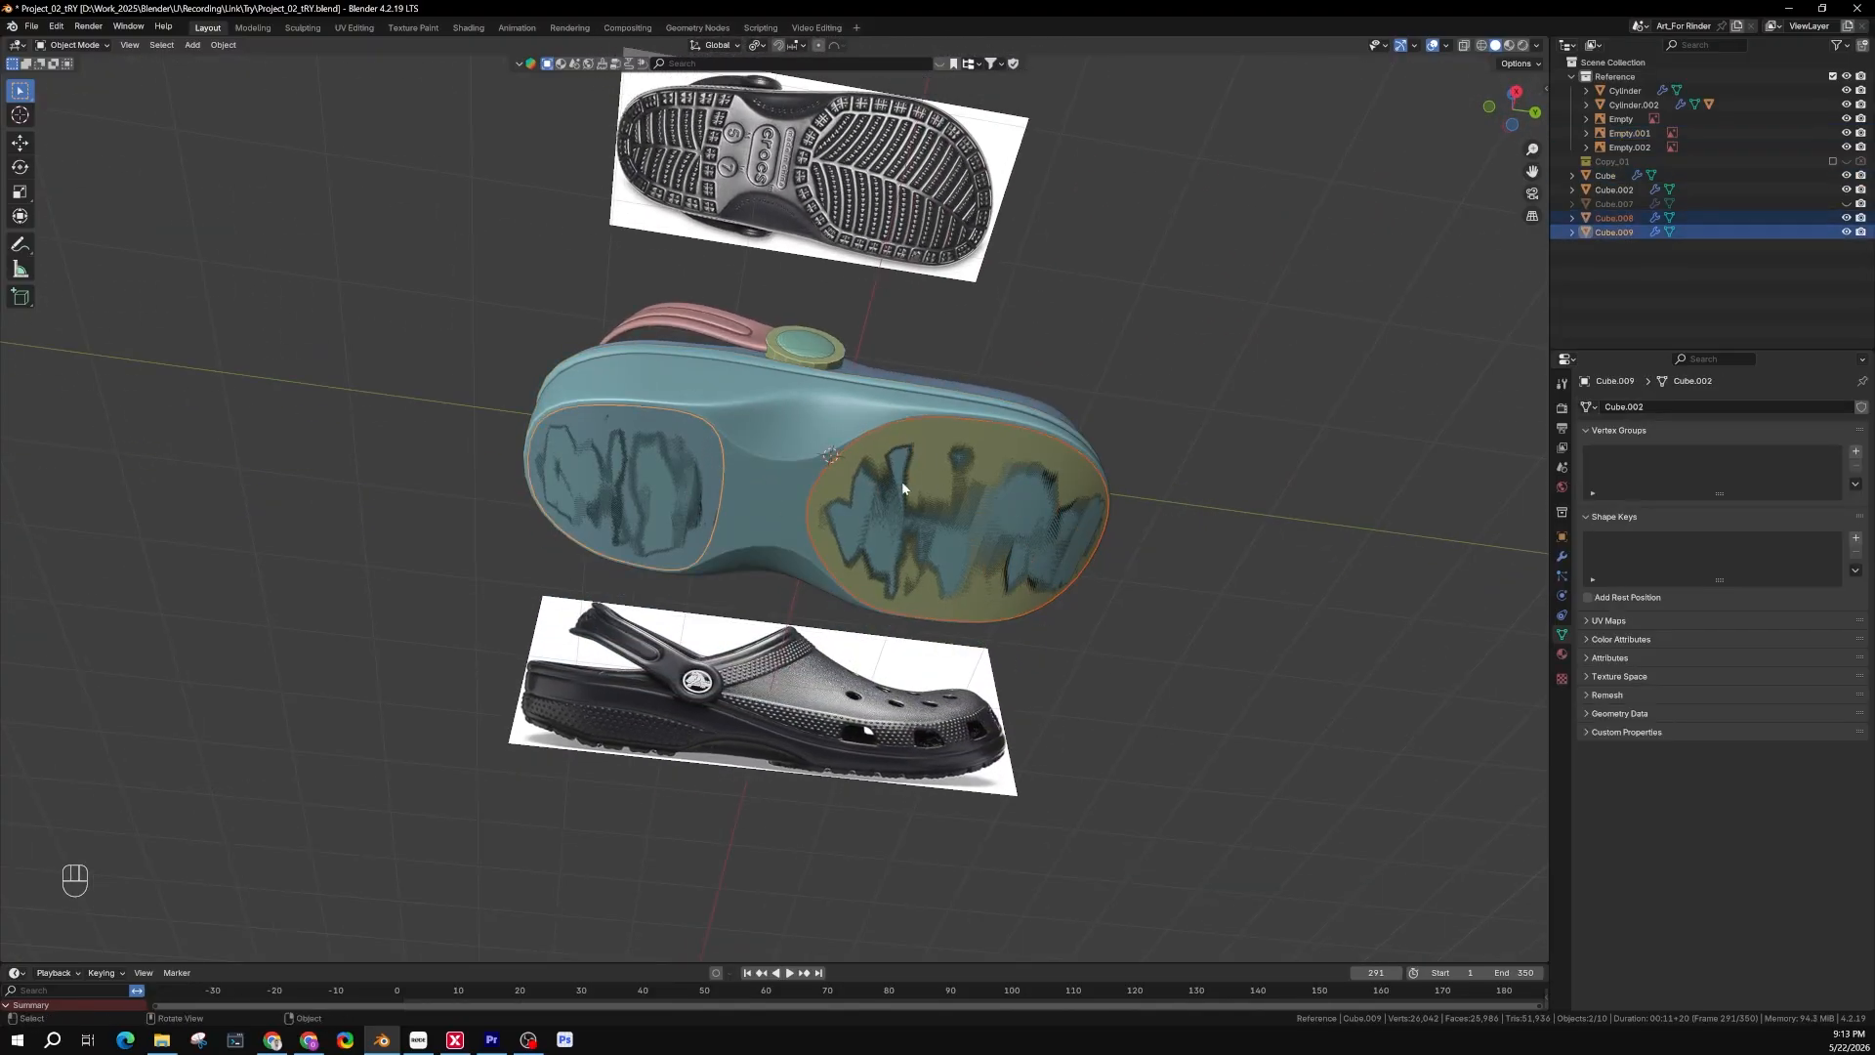
{"action": "key", "text": "g"}
{"action": "left_click", "coordinate": [874, 644]}
{"action": "key", "text": "ctrl+z"}
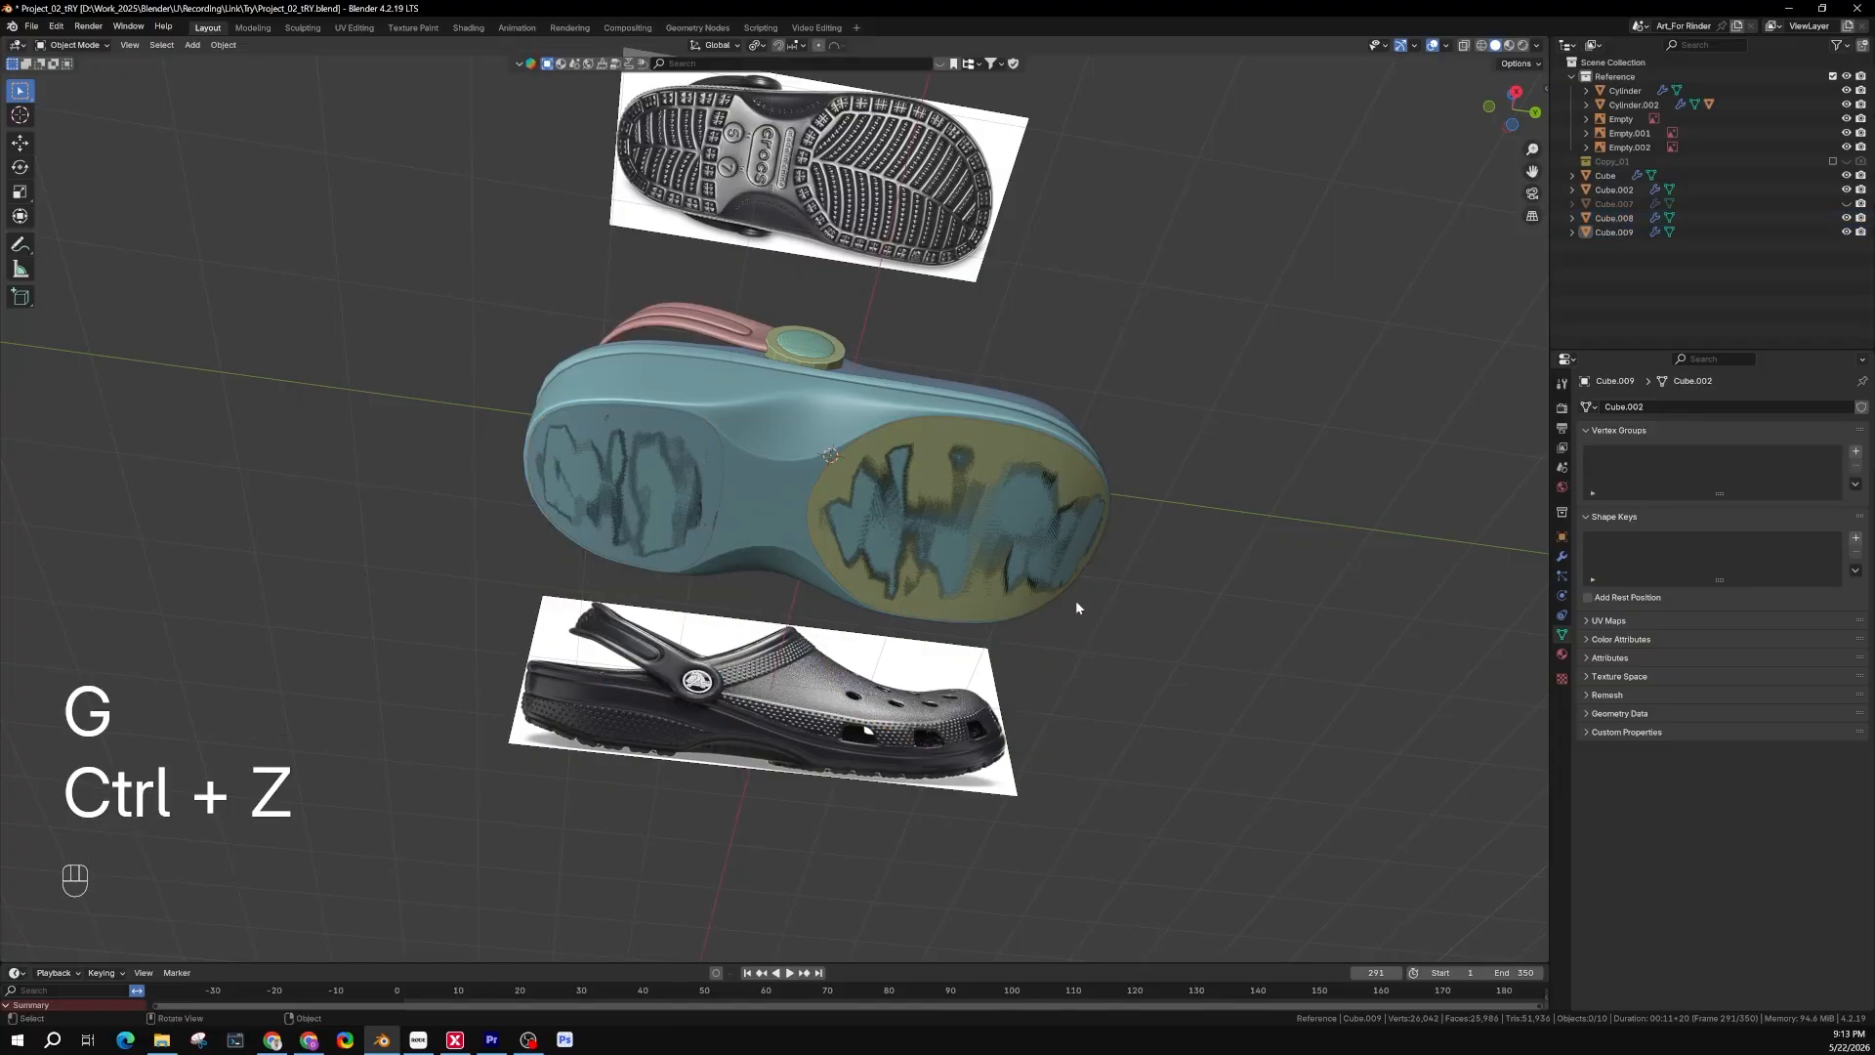
Duplicate the front and heel sole patches in place and move the copies to the Copy_01 collection
{"action": "scroll", "coordinate": [865, 472], "scroll_direction": "up", "scroll_amount": 3}
{"action": "left_click", "coordinate": [1068, 438]}
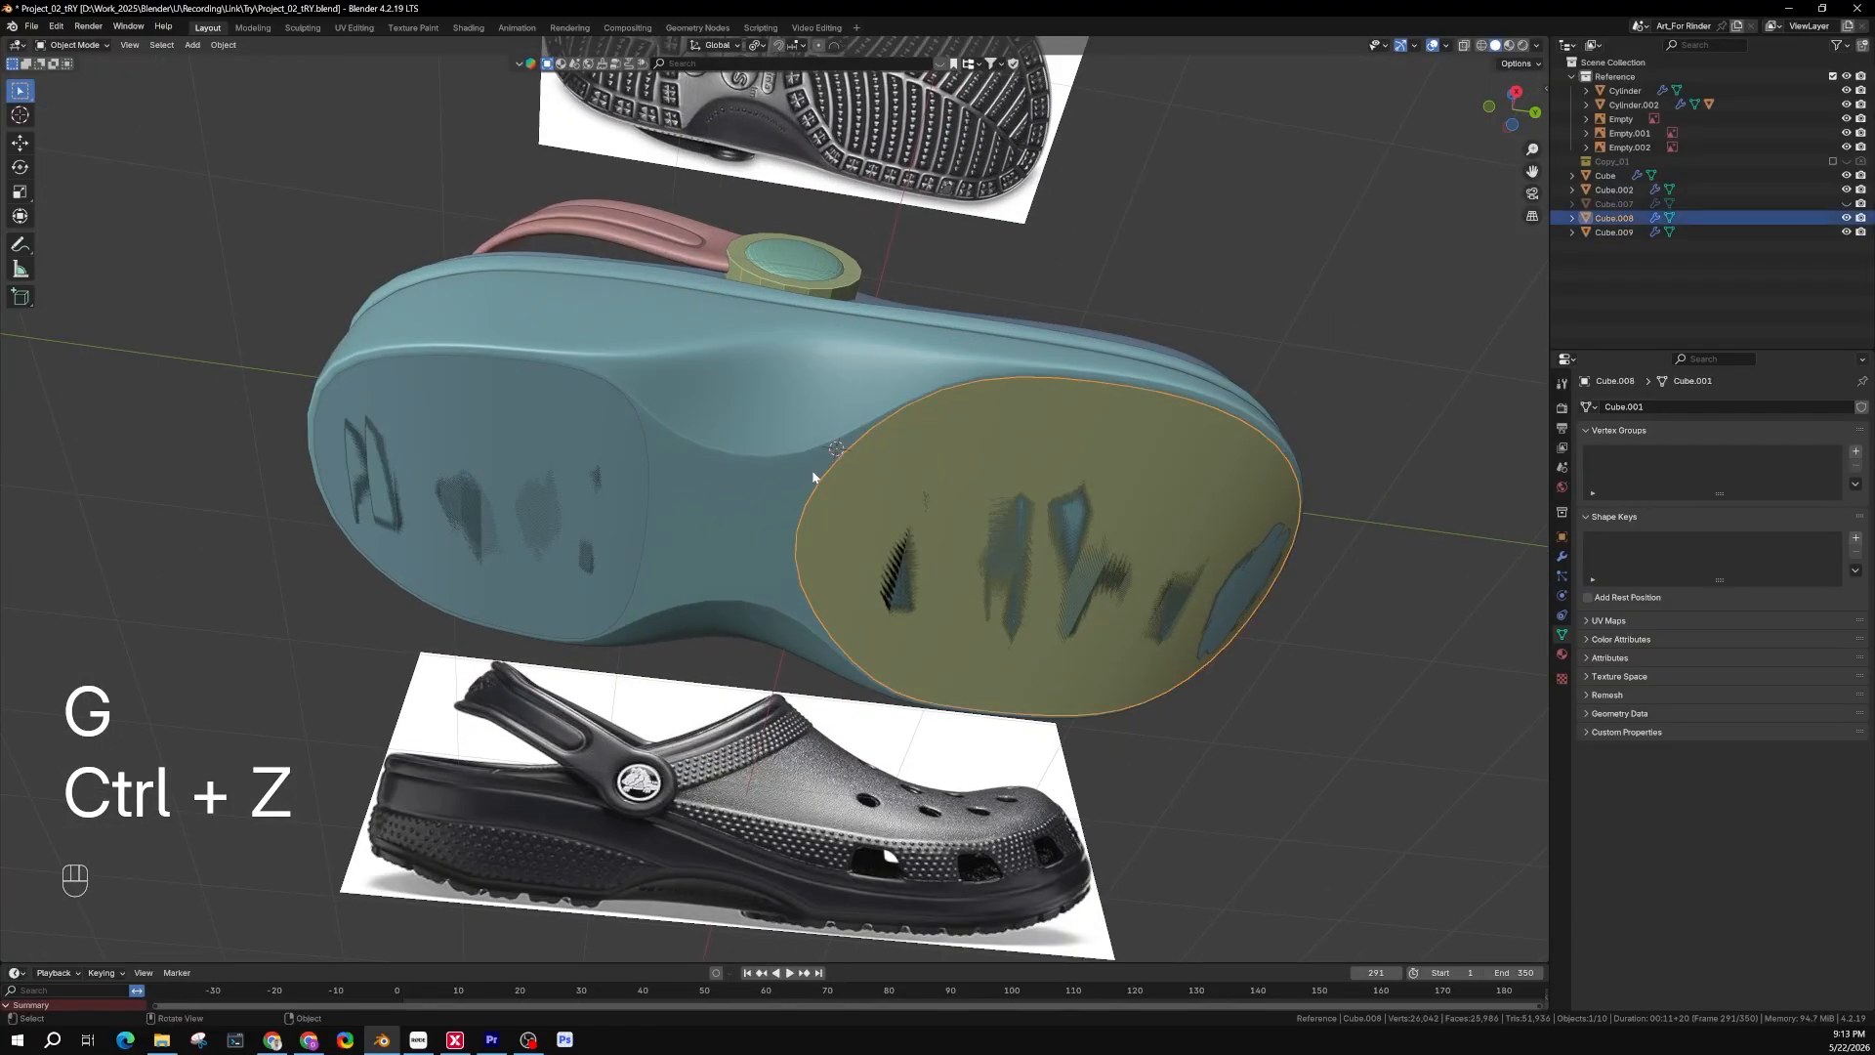
{"action": "left_click", "coordinate": [621, 428], "text": "shift"}
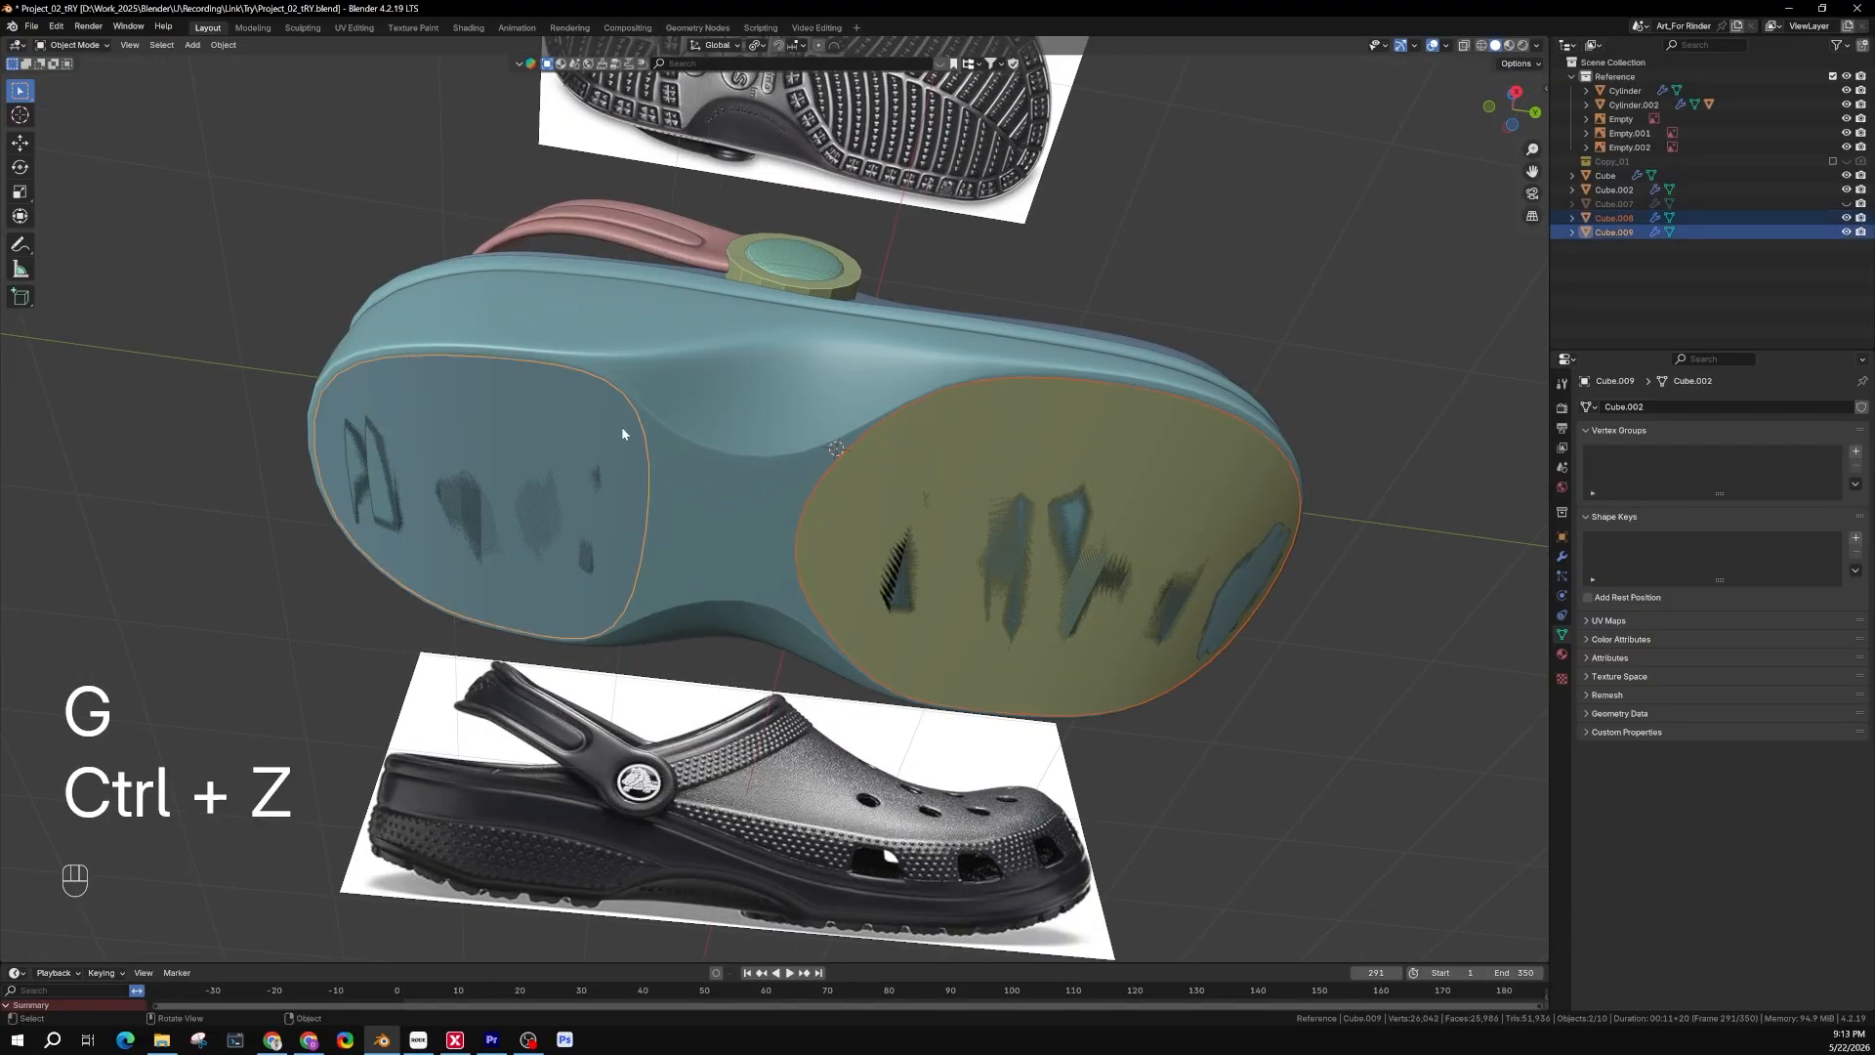
{"action": "key", "text": "shift+d"}
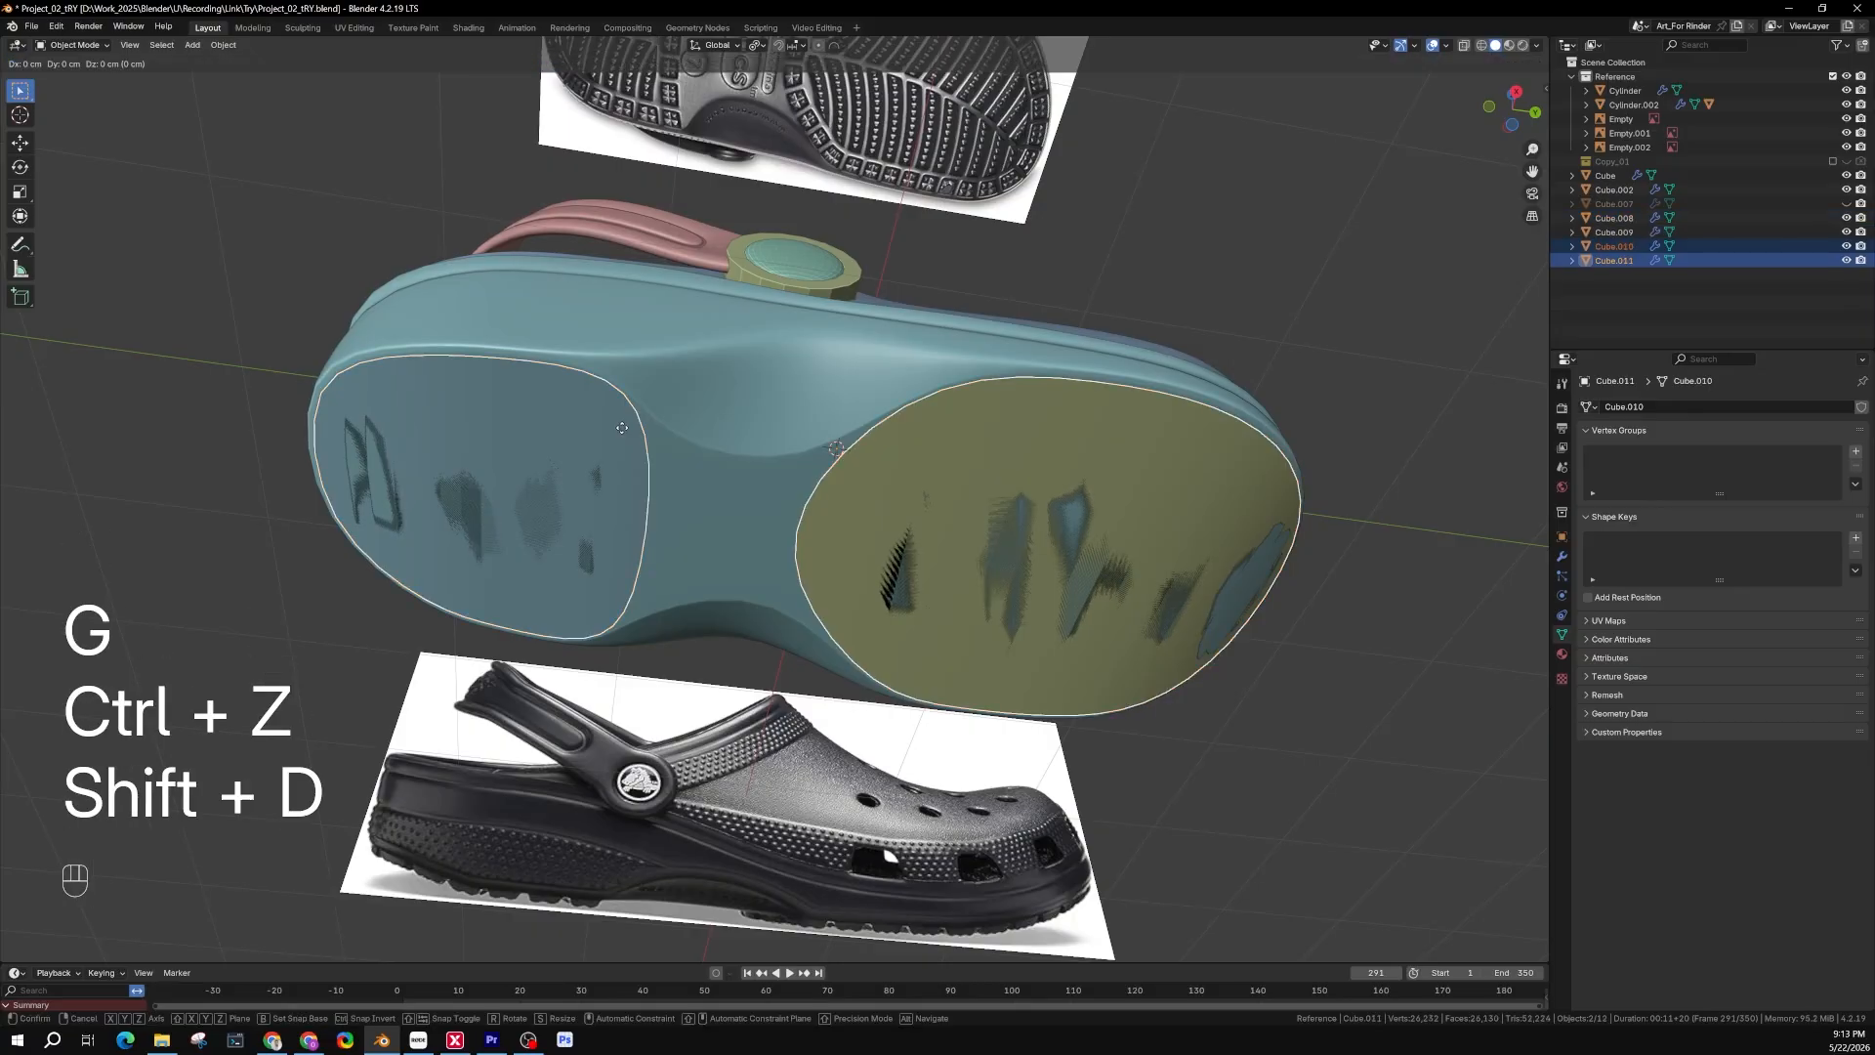
{"action": "key", "text": "Return"}
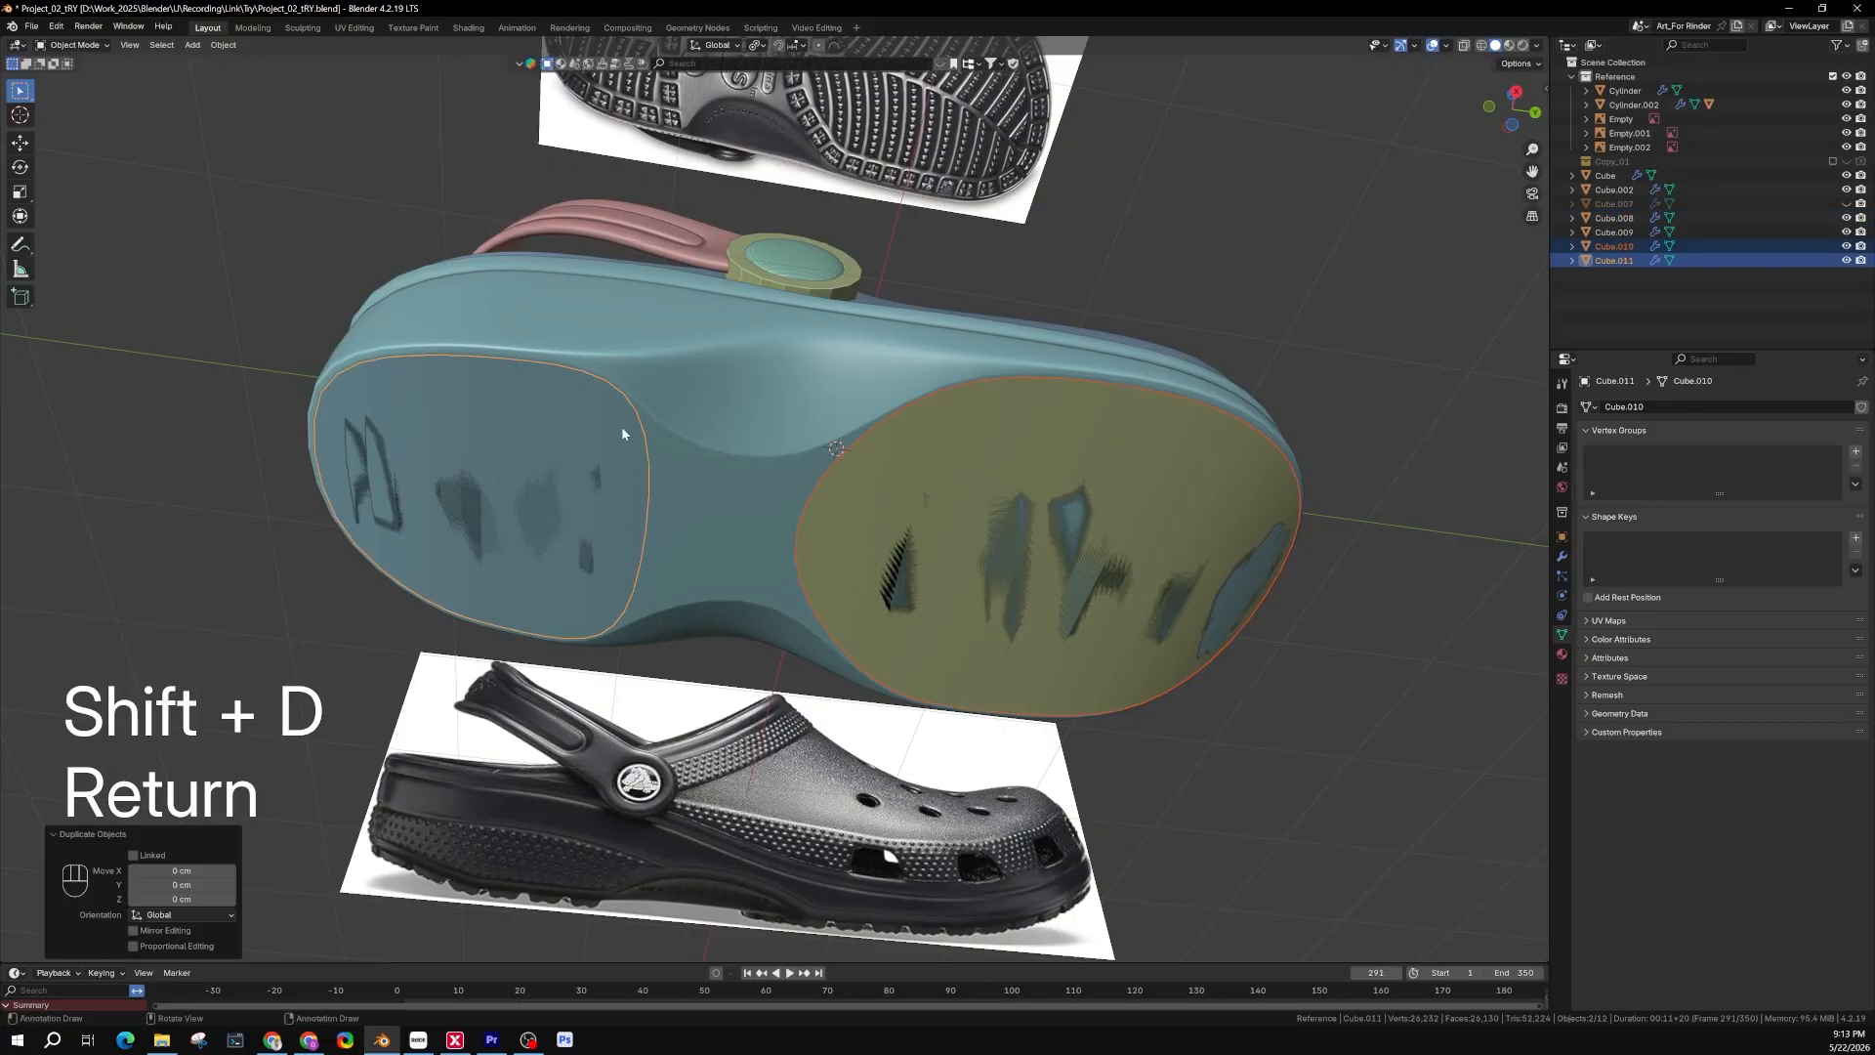
{"action": "key", "text": "m"}
{"action": "left_click", "coordinate": [605, 429]}
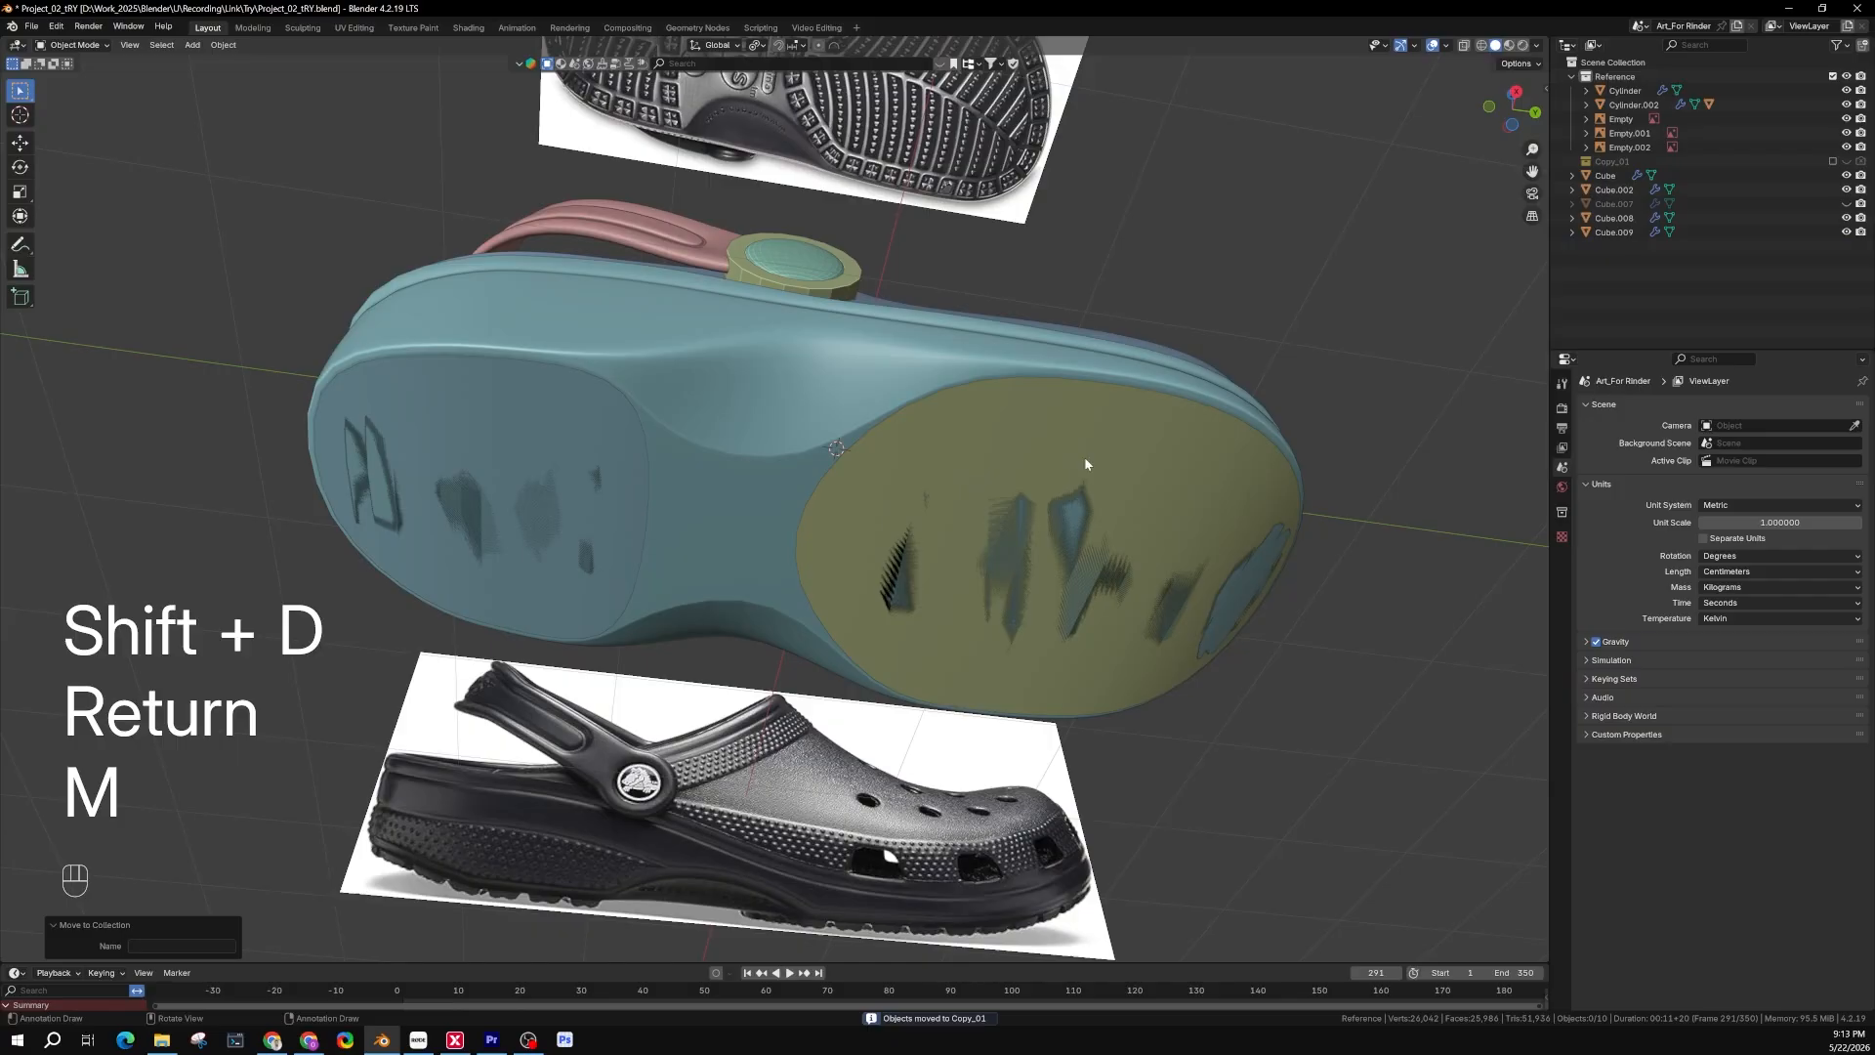
Examine the tread pattern and rim blocks on the shoe-bottom reference image
{"action": "scroll", "coordinate": [884, 456], "scroll_direction": "down", "scroll_amount": 2}
{"action": "middle_click_drag", "start_coordinate": [940, 457], "coordinate": [826, 641], "text": "shift"}
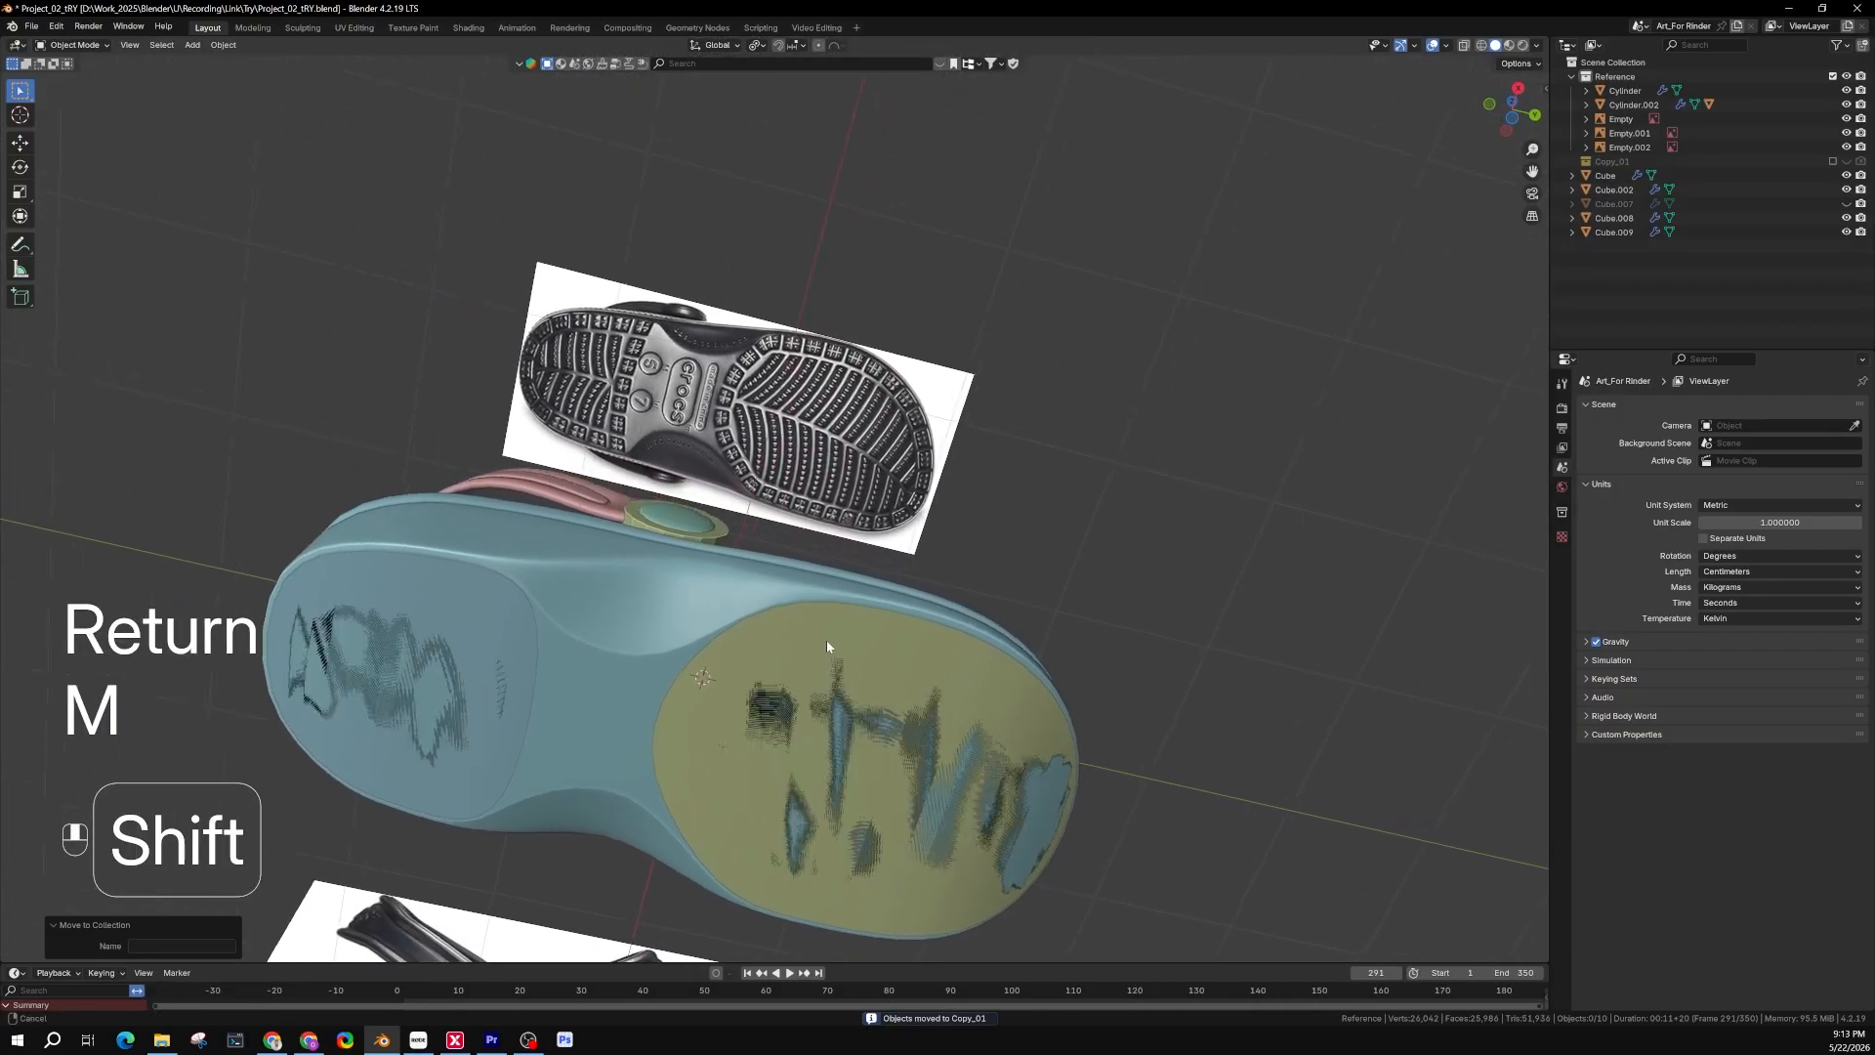
{"action": "scroll", "coordinate": [678, 402], "scroll_direction": "up", "scroll_amount": 5}
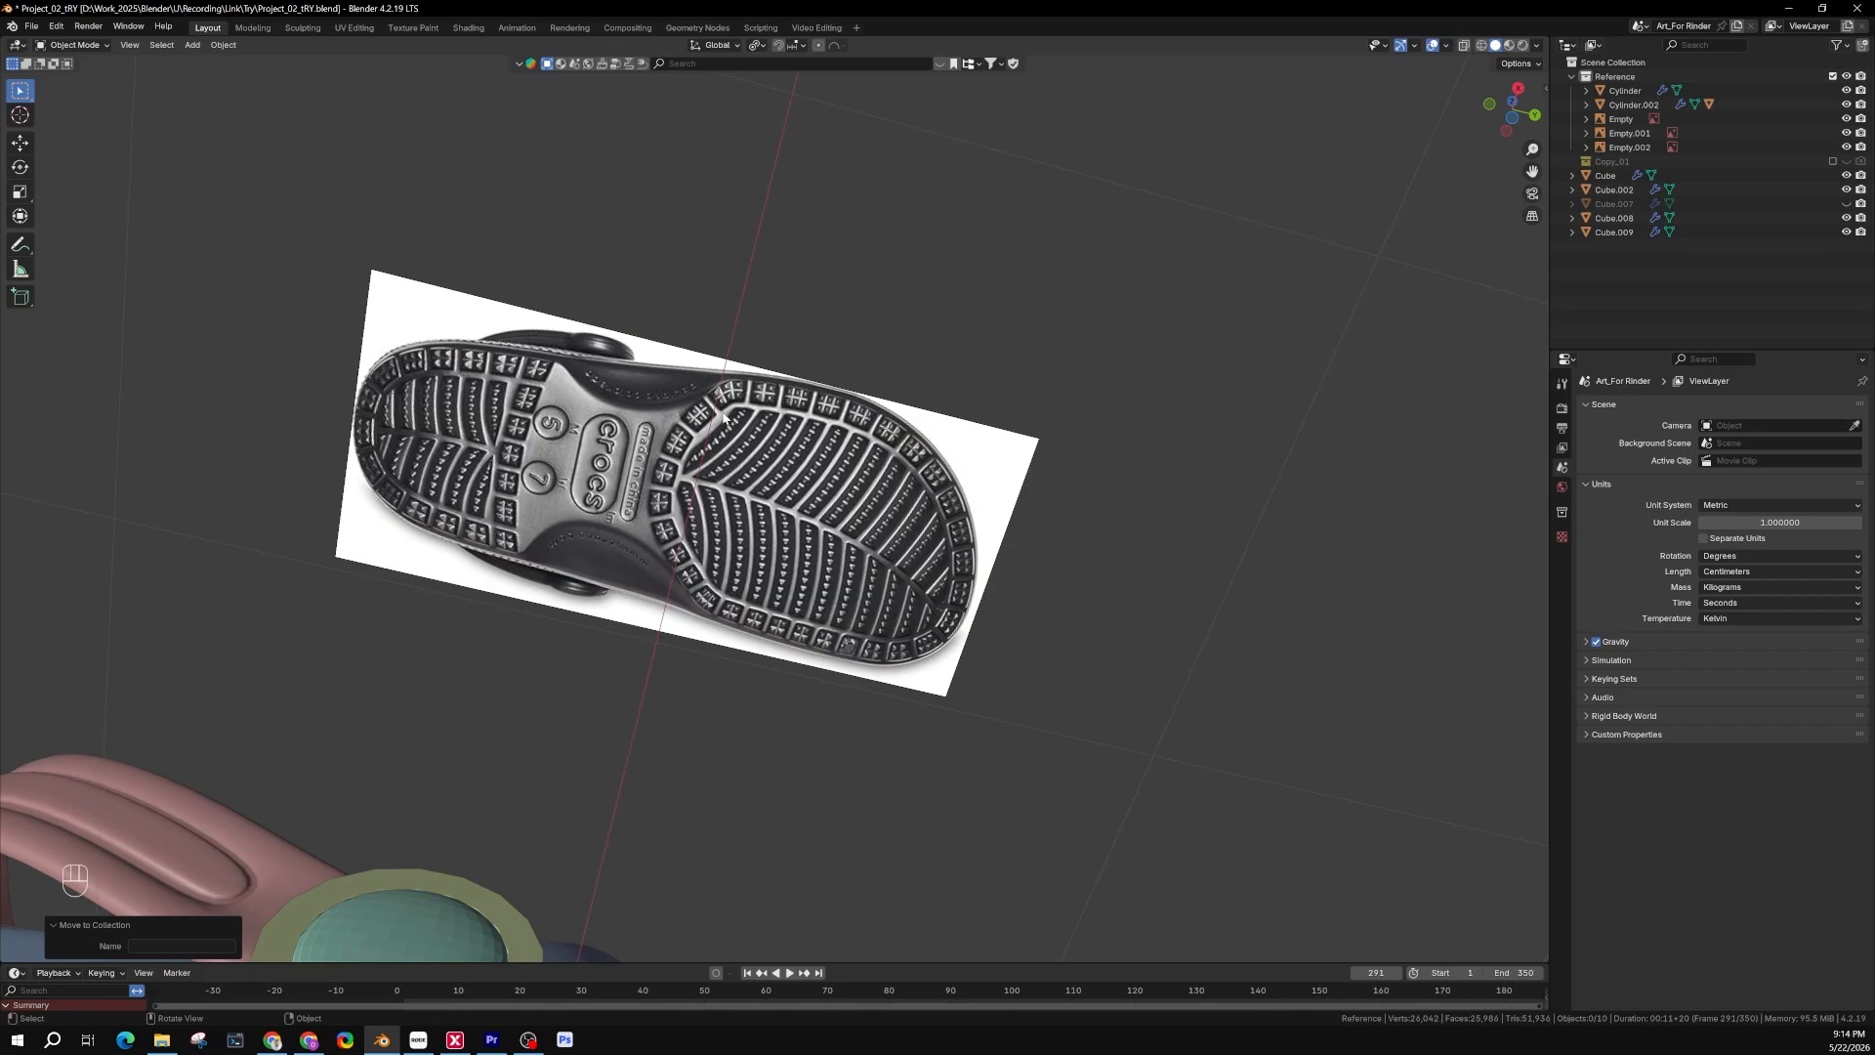
{"action": "scroll", "coordinate": [724, 418], "scroll_direction": "up", "scroll_amount": 2}
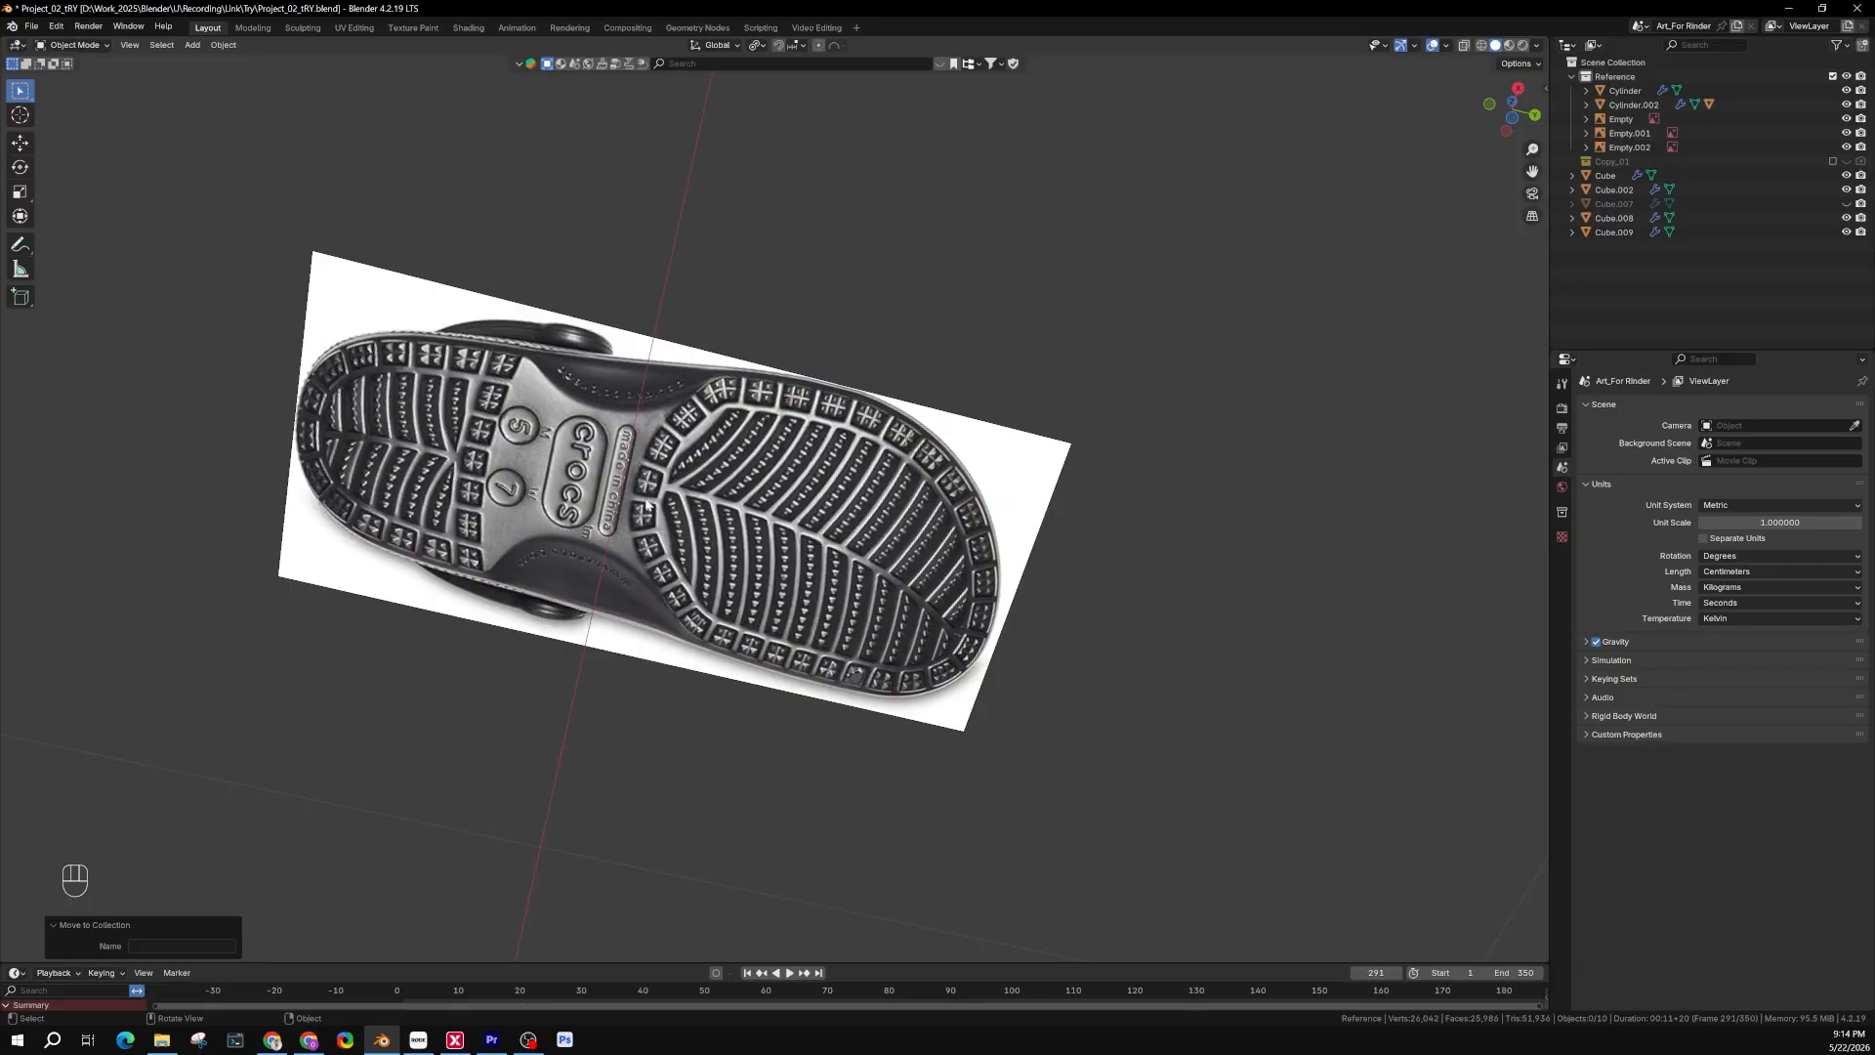
{"action": "scroll", "coordinate": [663, 491], "scroll_direction": "down", "scroll_amount": 6}
{"action": "scroll", "coordinate": [660, 492], "scroll_direction": "up", "scroll_amount": 6}
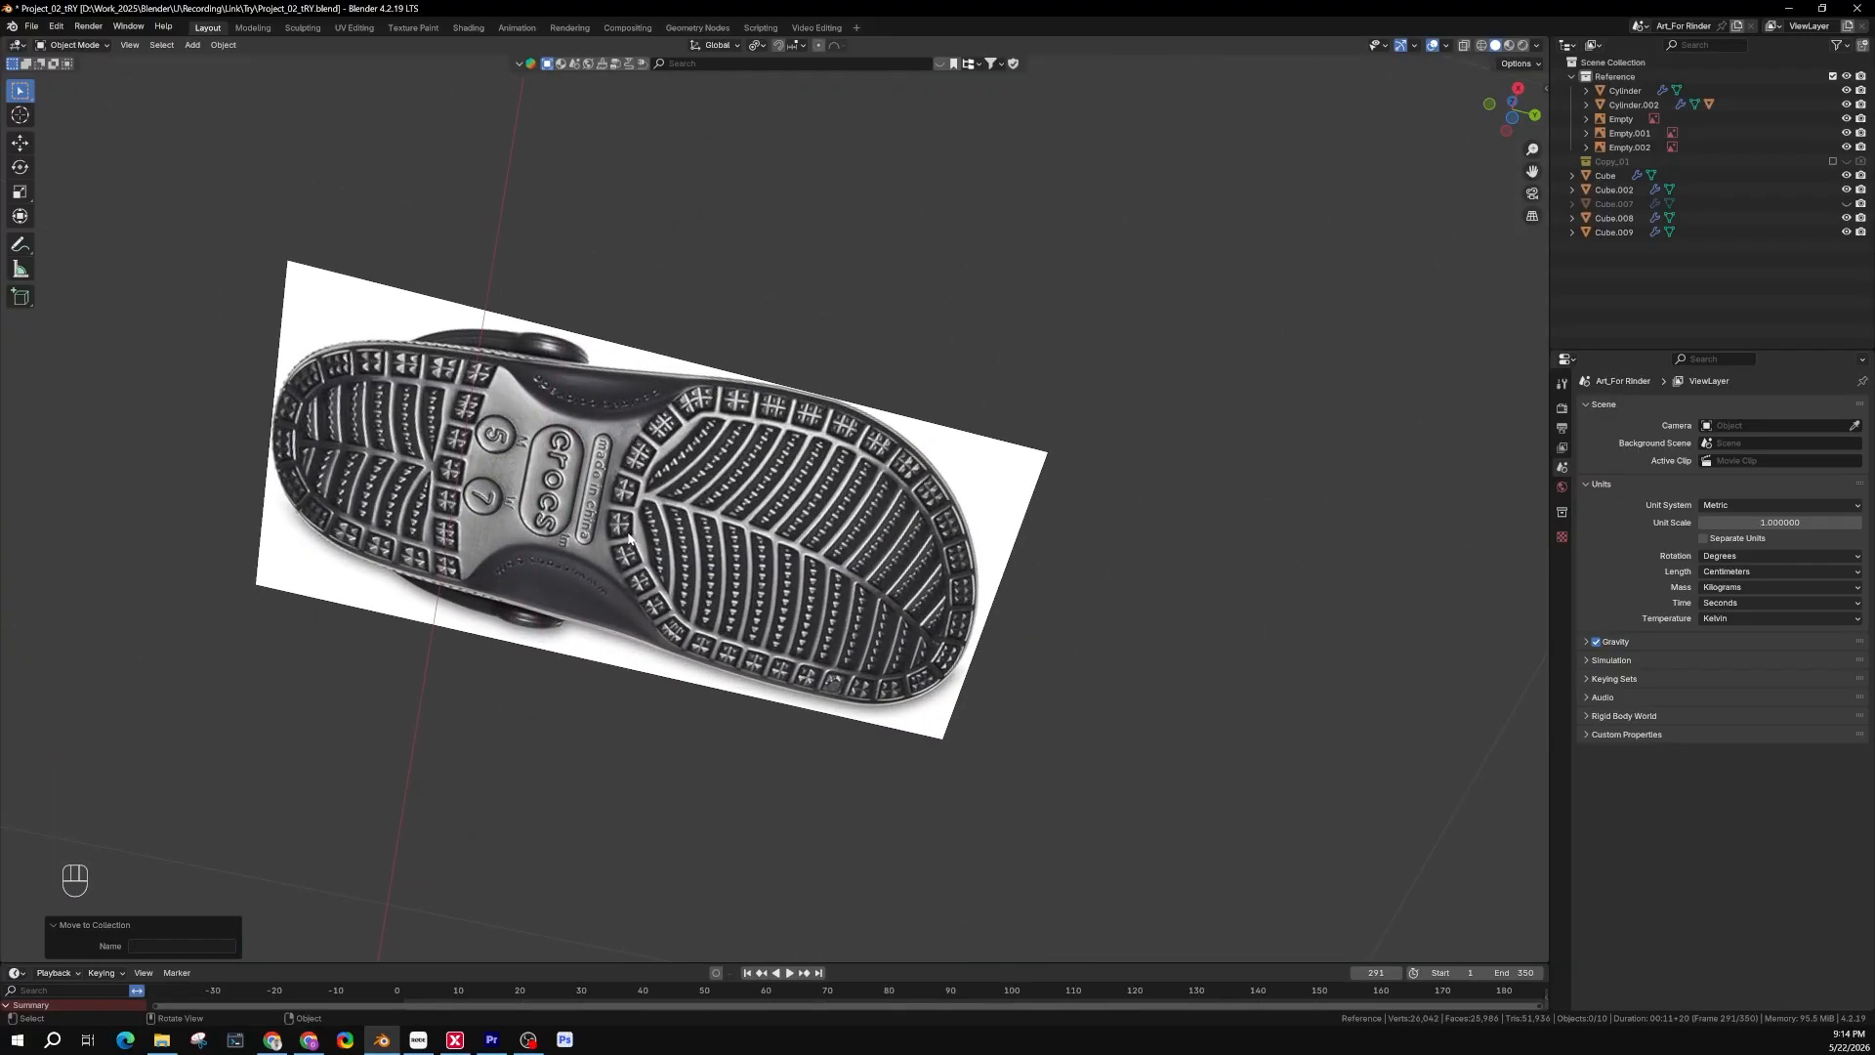
{"action": "middle_click_drag", "start_coordinate": [658, 494], "coordinate": [573, 646], "text": "shift"}
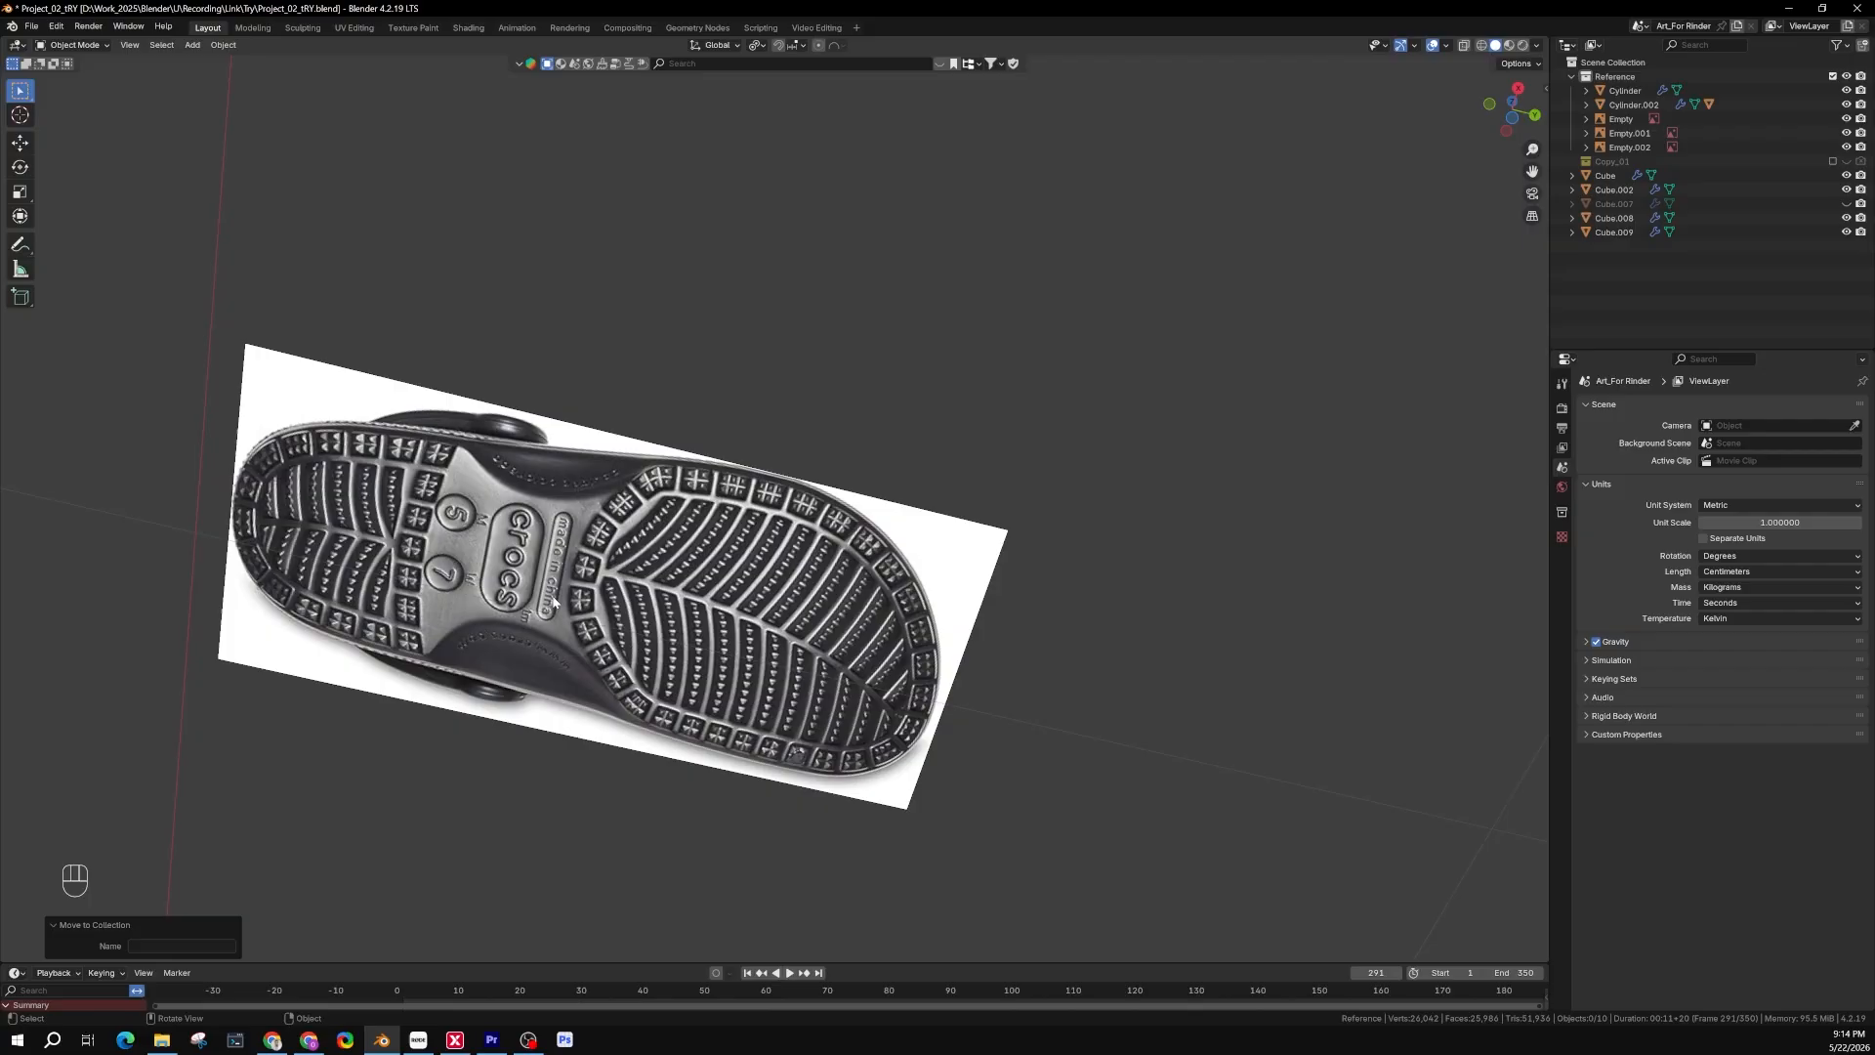
Isolate the front sole patch, the heel patch and the shoe-bottom reference image in local view
{"action": "scroll", "coordinate": [591, 559], "scroll_direction": "down", "scroll_amount": 5}
{"action": "middle_click_drag", "start_coordinate": [635, 752], "coordinate": [679, 674], "text": "shift"}
{"action": "left_click", "coordinate": [680, 674]}
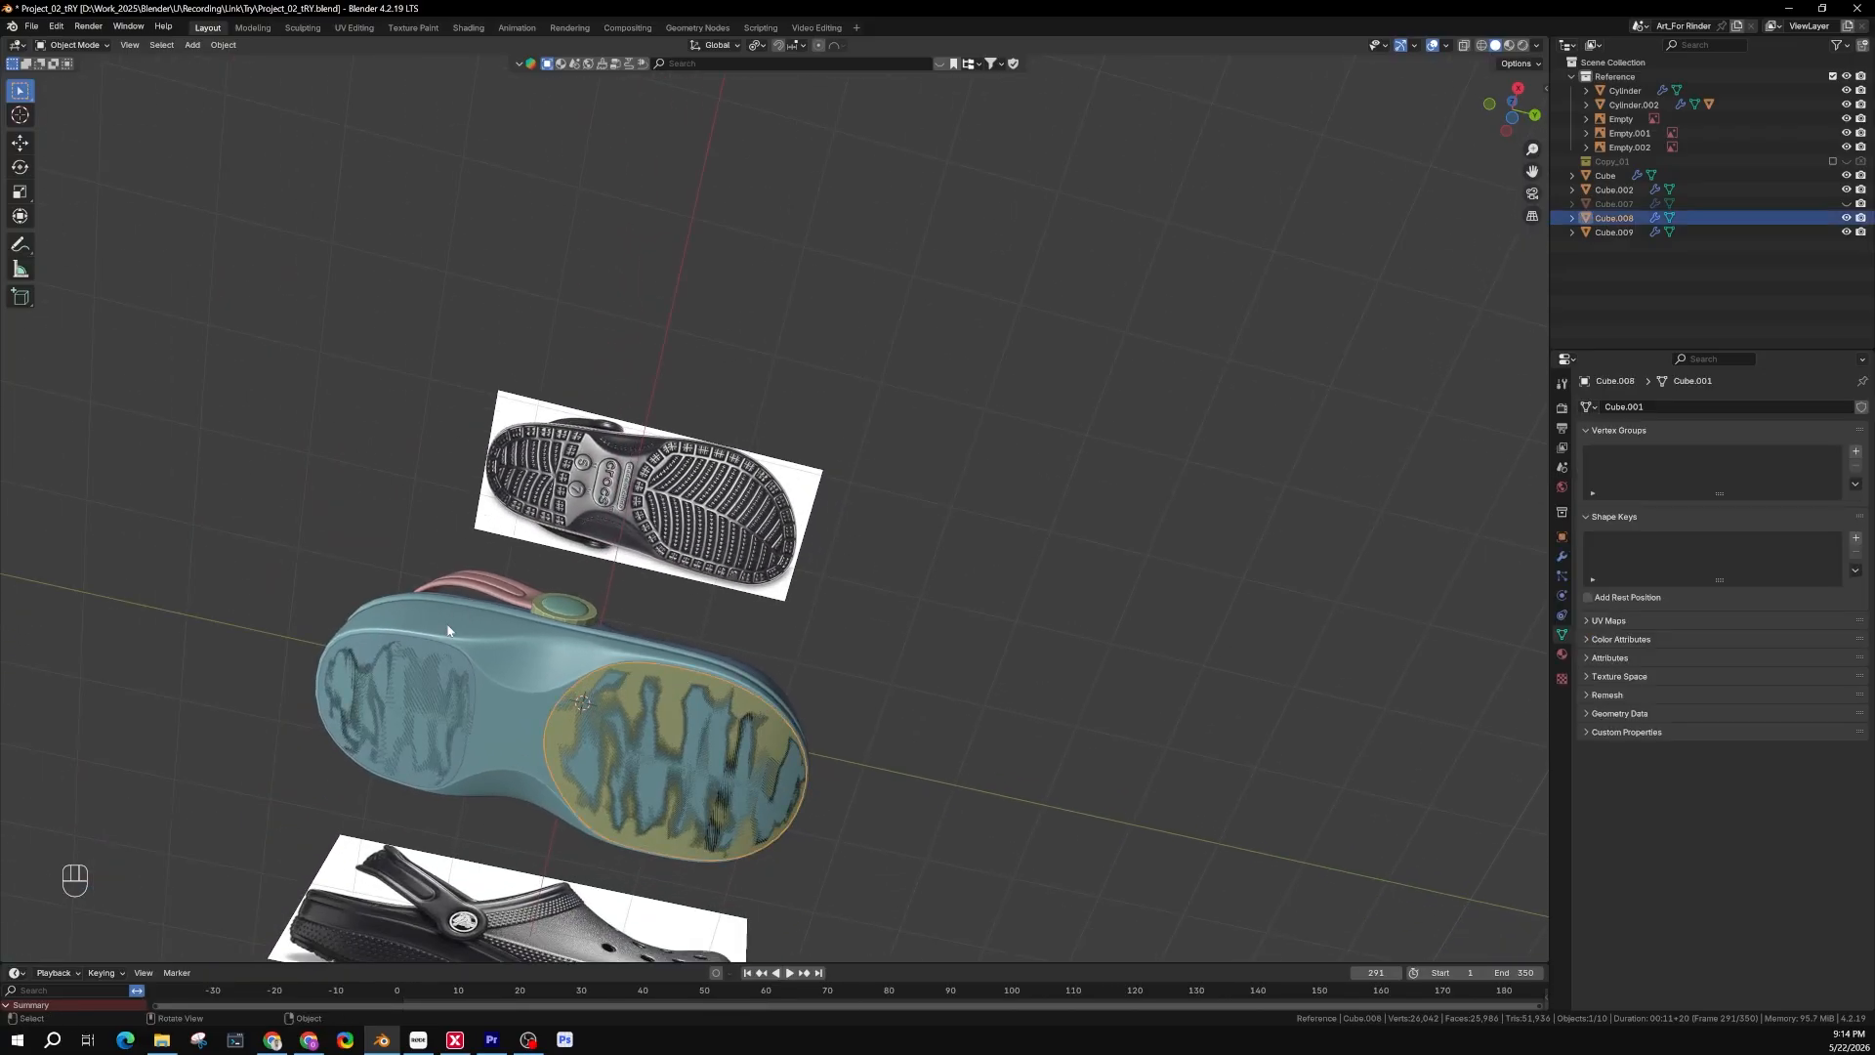
{"action": "middle_click_drag", "start_coordinate": [690, 532], "coordinate": [548, 583]}
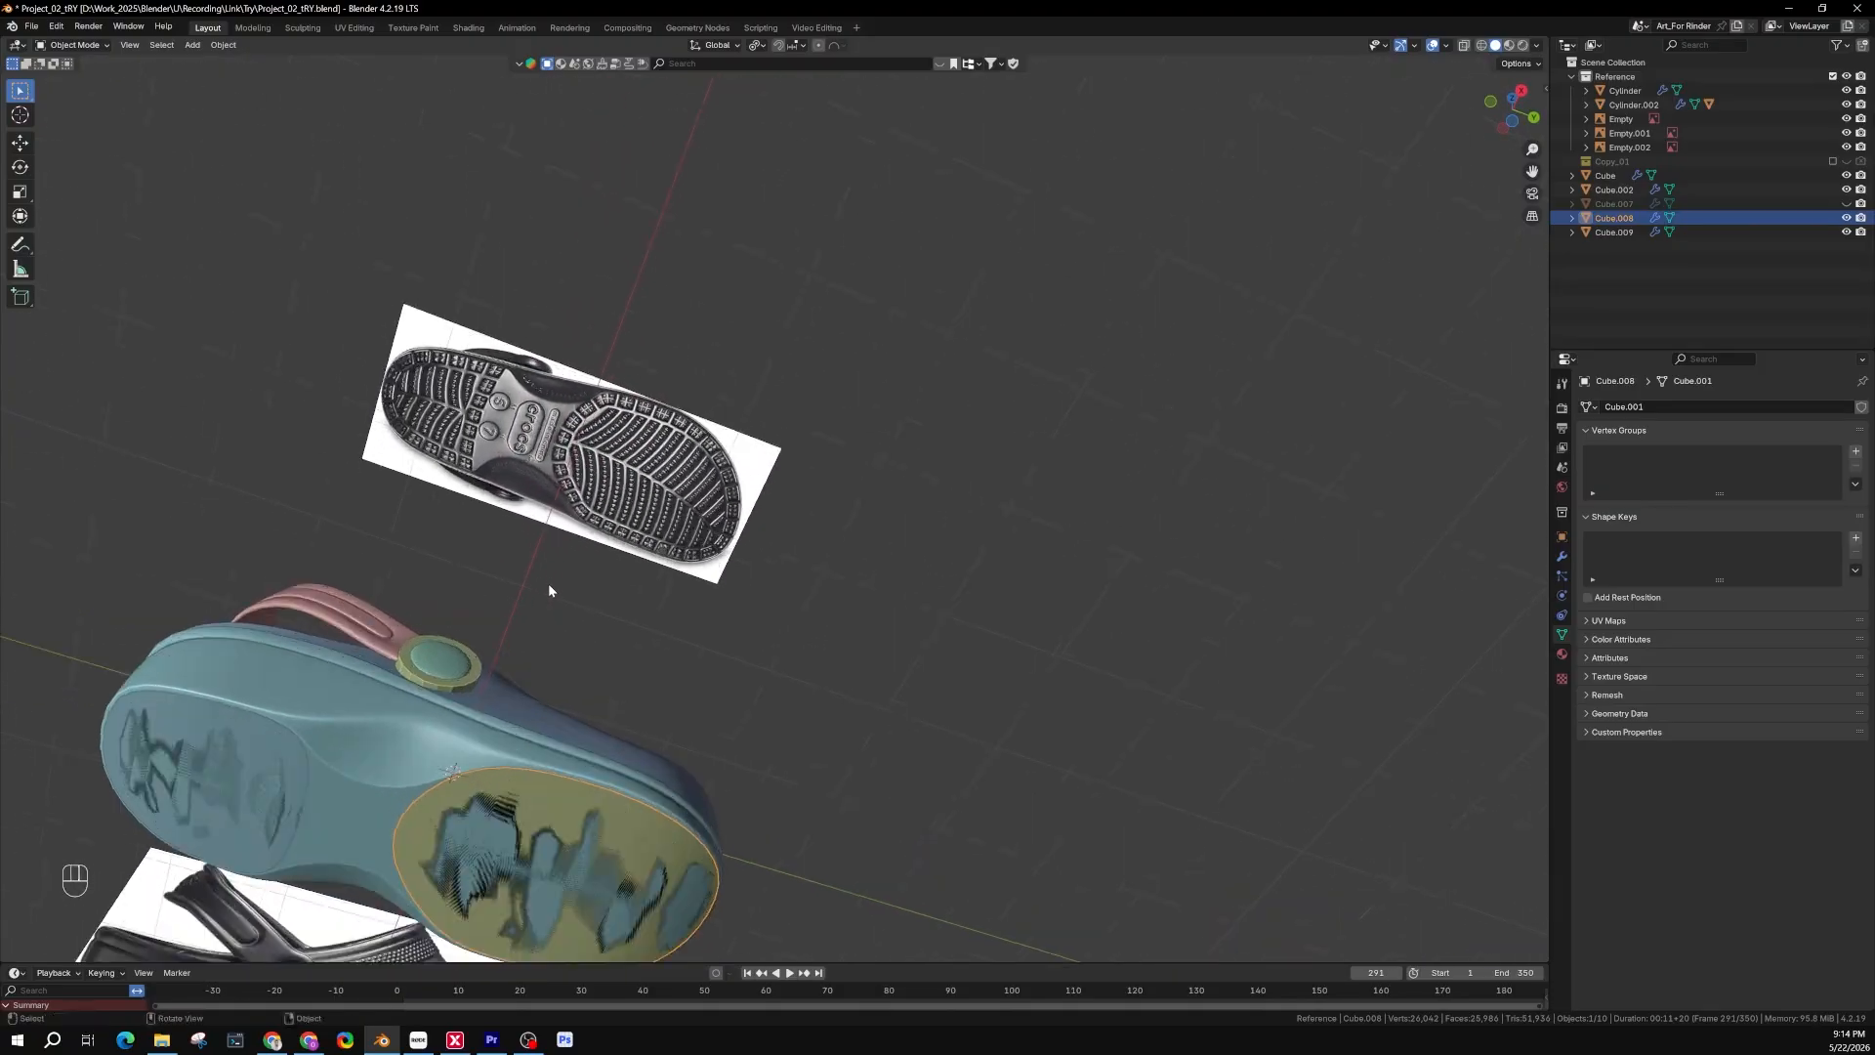
{"action": "left_click", "coordinate": [301, 764], "text": "shift"}
{"action": "left_click", "coordinate": [593, 478], "text": "shift"}
{"action": "middle_click_drag", "start_coordinate": [594, 478], "coordinate": [598, 509]}
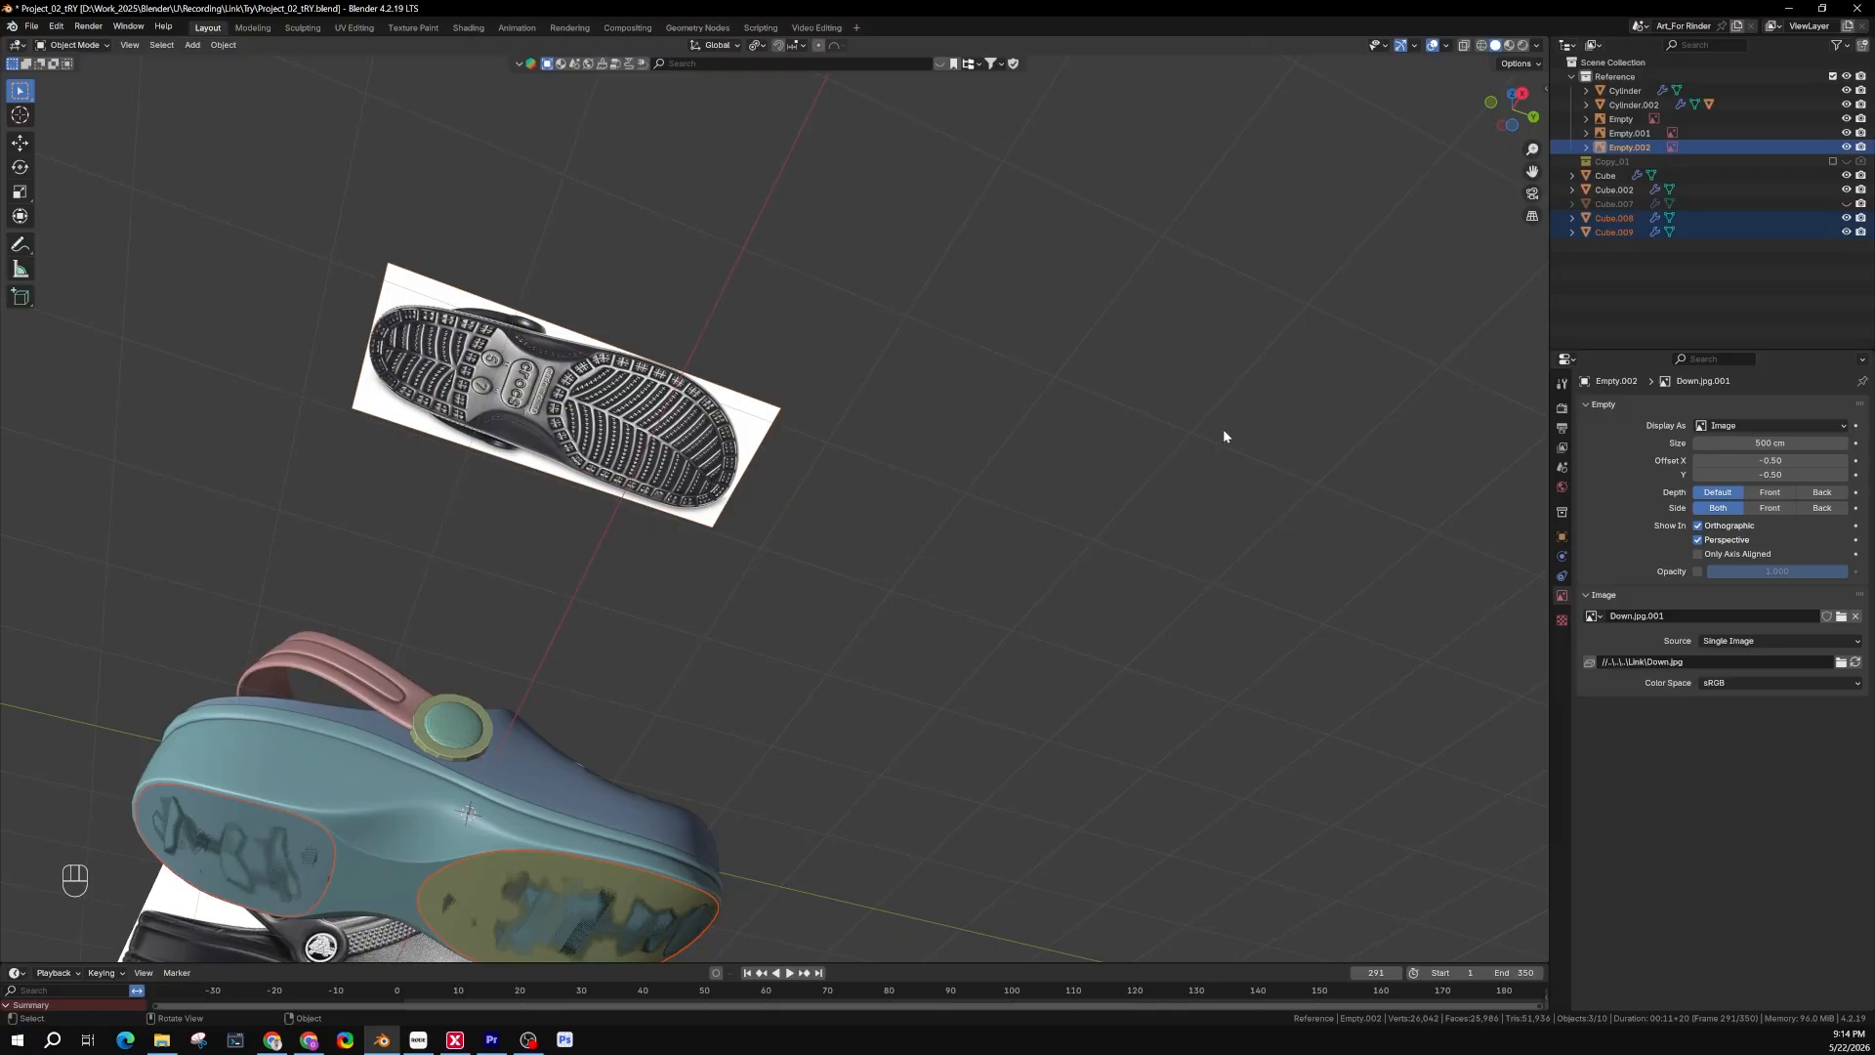
{"action": "key", "text": "n"}
{"action": "key", "text": "n"}
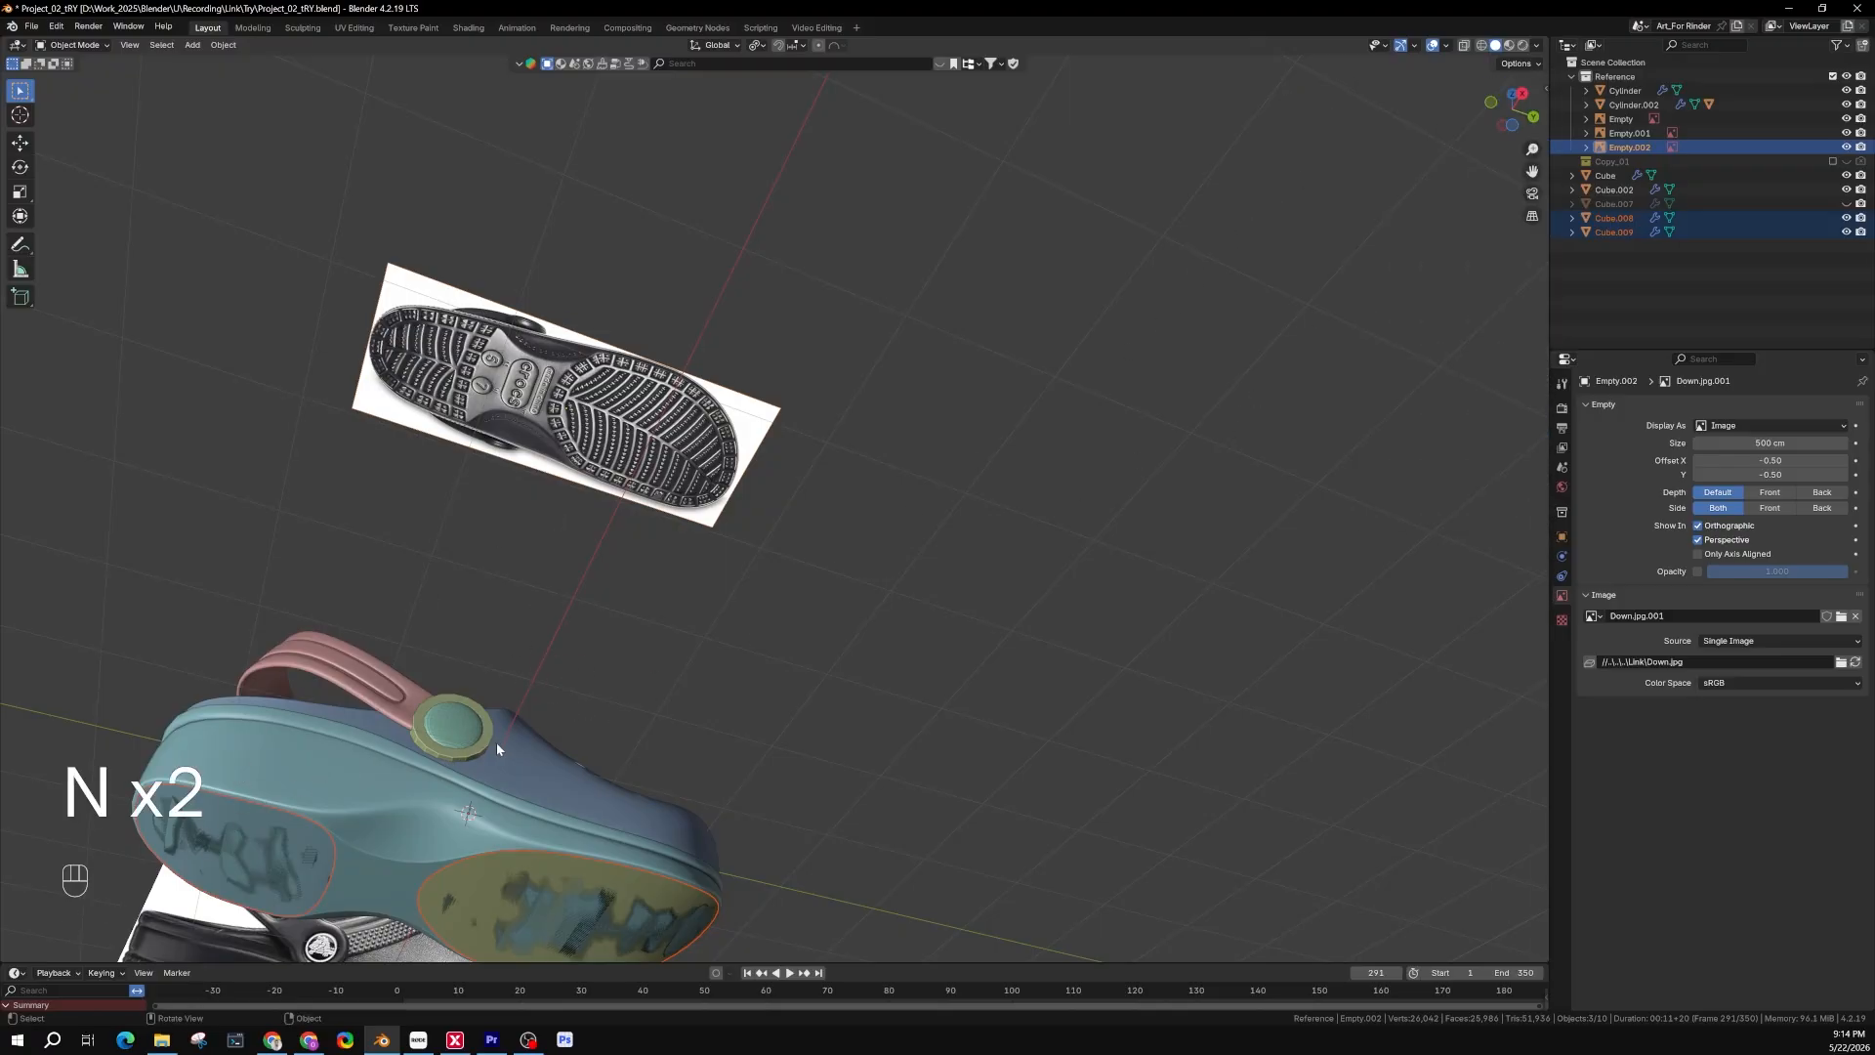
{"action": "middle_click_drag", "start_coordinate": [497, 748], "coordinate": [572, 658], "text": "shift"}
{"action": "key", "text": "slash"}
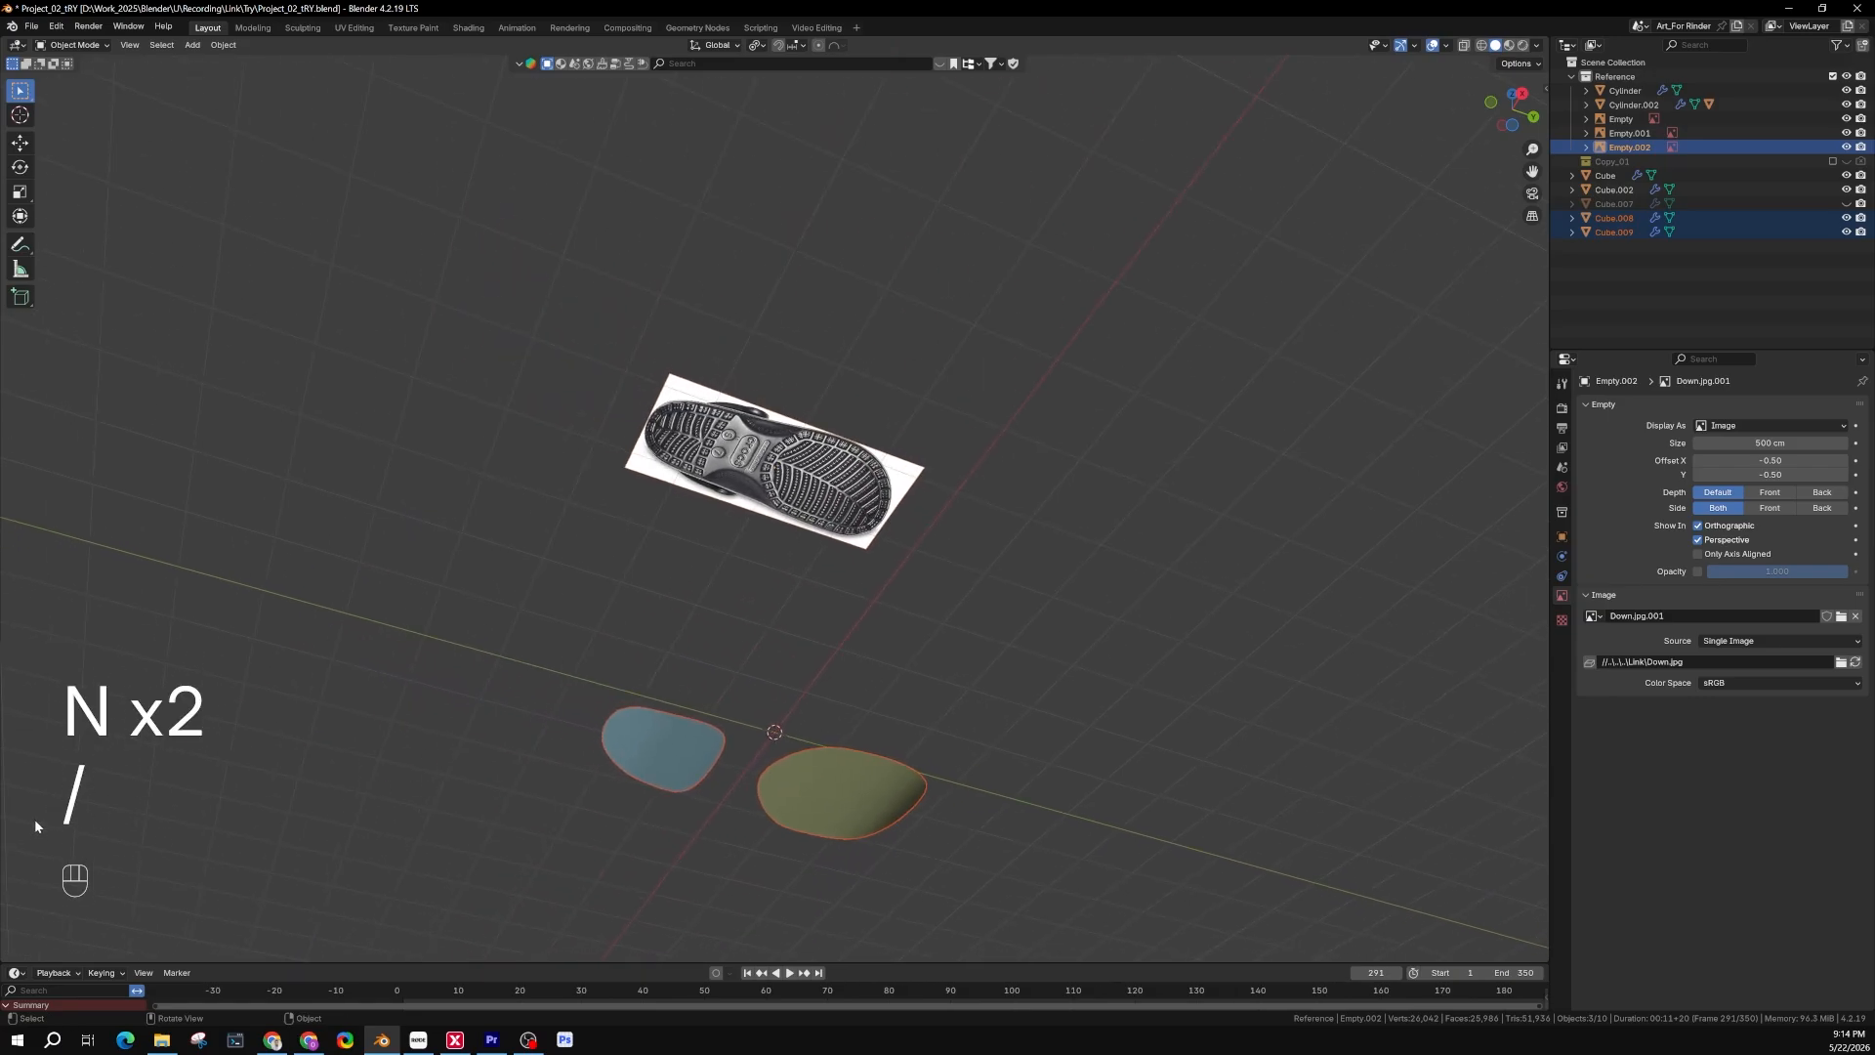
Select the front sole patch and frame it with View Selected to inspect it from a low side angle
{"action": "middle_click_drag", "start_coordinate": [671, 767], "coordinate": [870, 548]}
{"action": "left_click", "coordinate": [829, 858]}
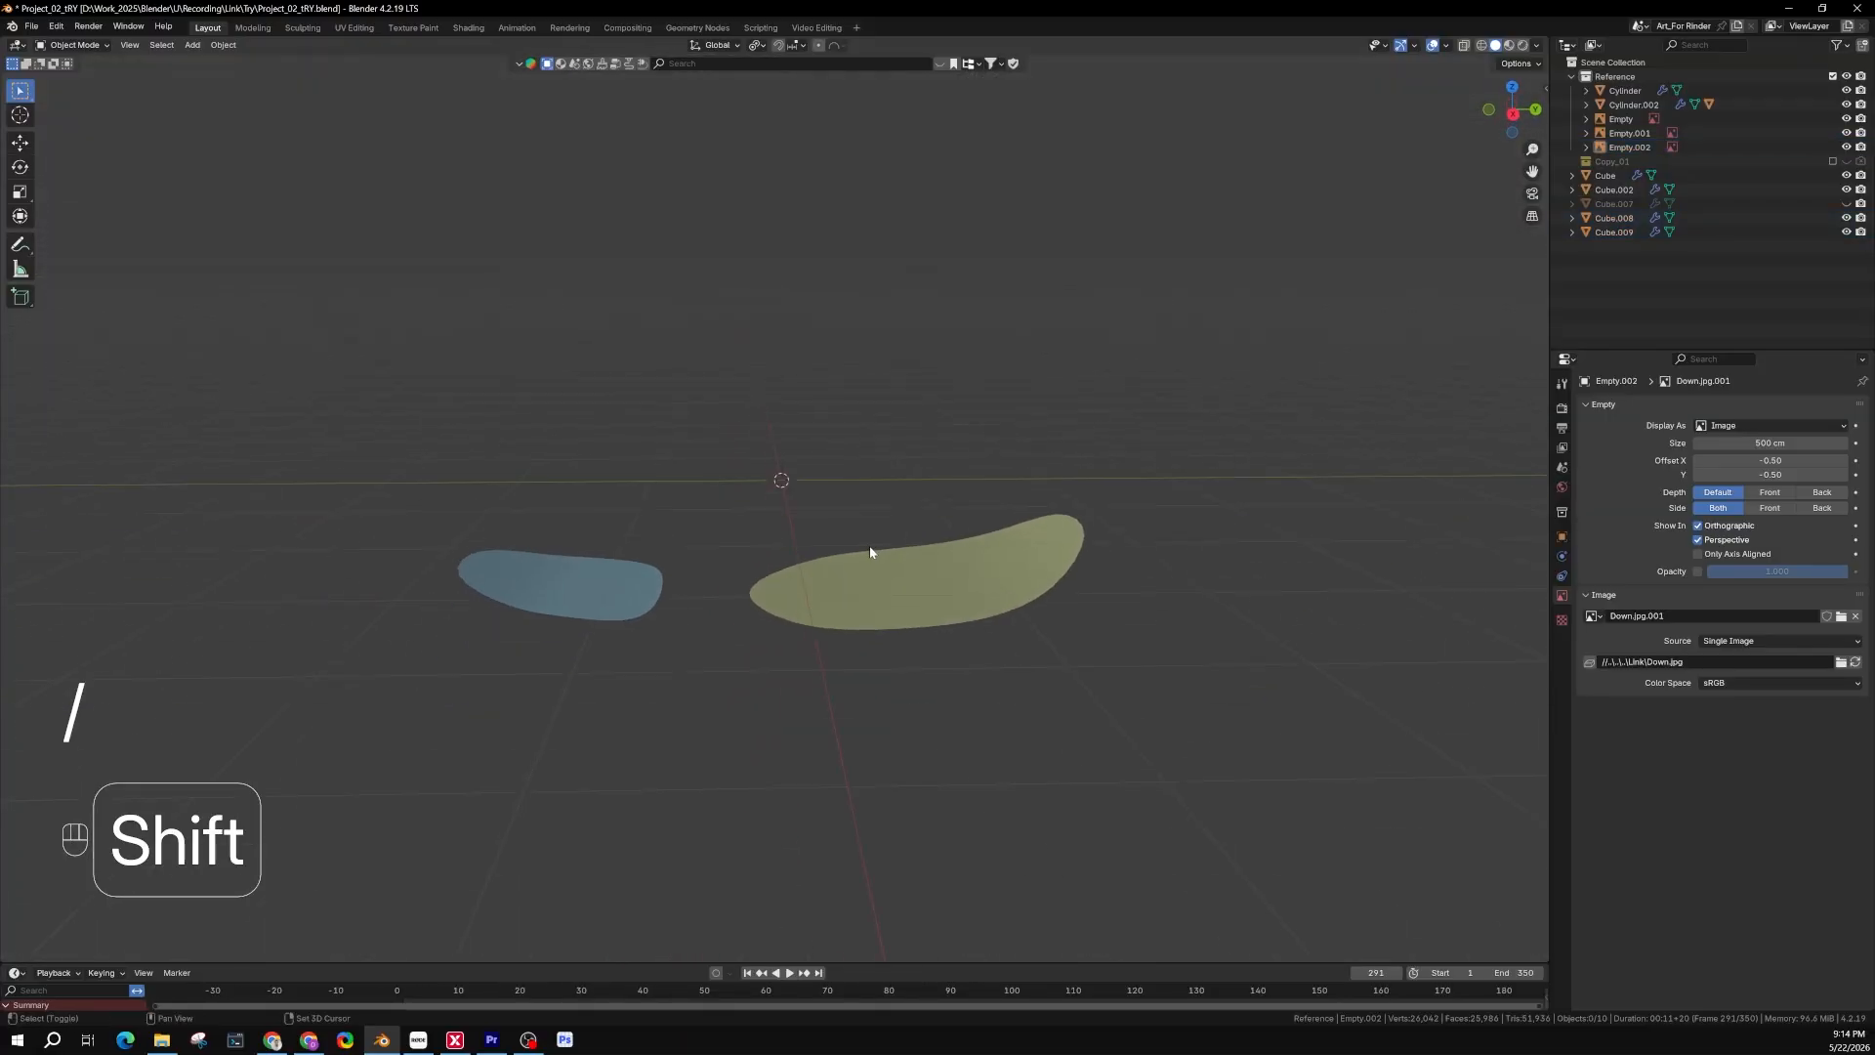
{"action": "left_click", "coordinate": [845, 598]}
{"action": "scroll", "coordinate": [846, 598], "scroll_direction": "up", "scroll_amount": 5}
{"action": "scroll", "coordinate": [846, 604], "scroll_direction": "down", "scroll_amount": 4}
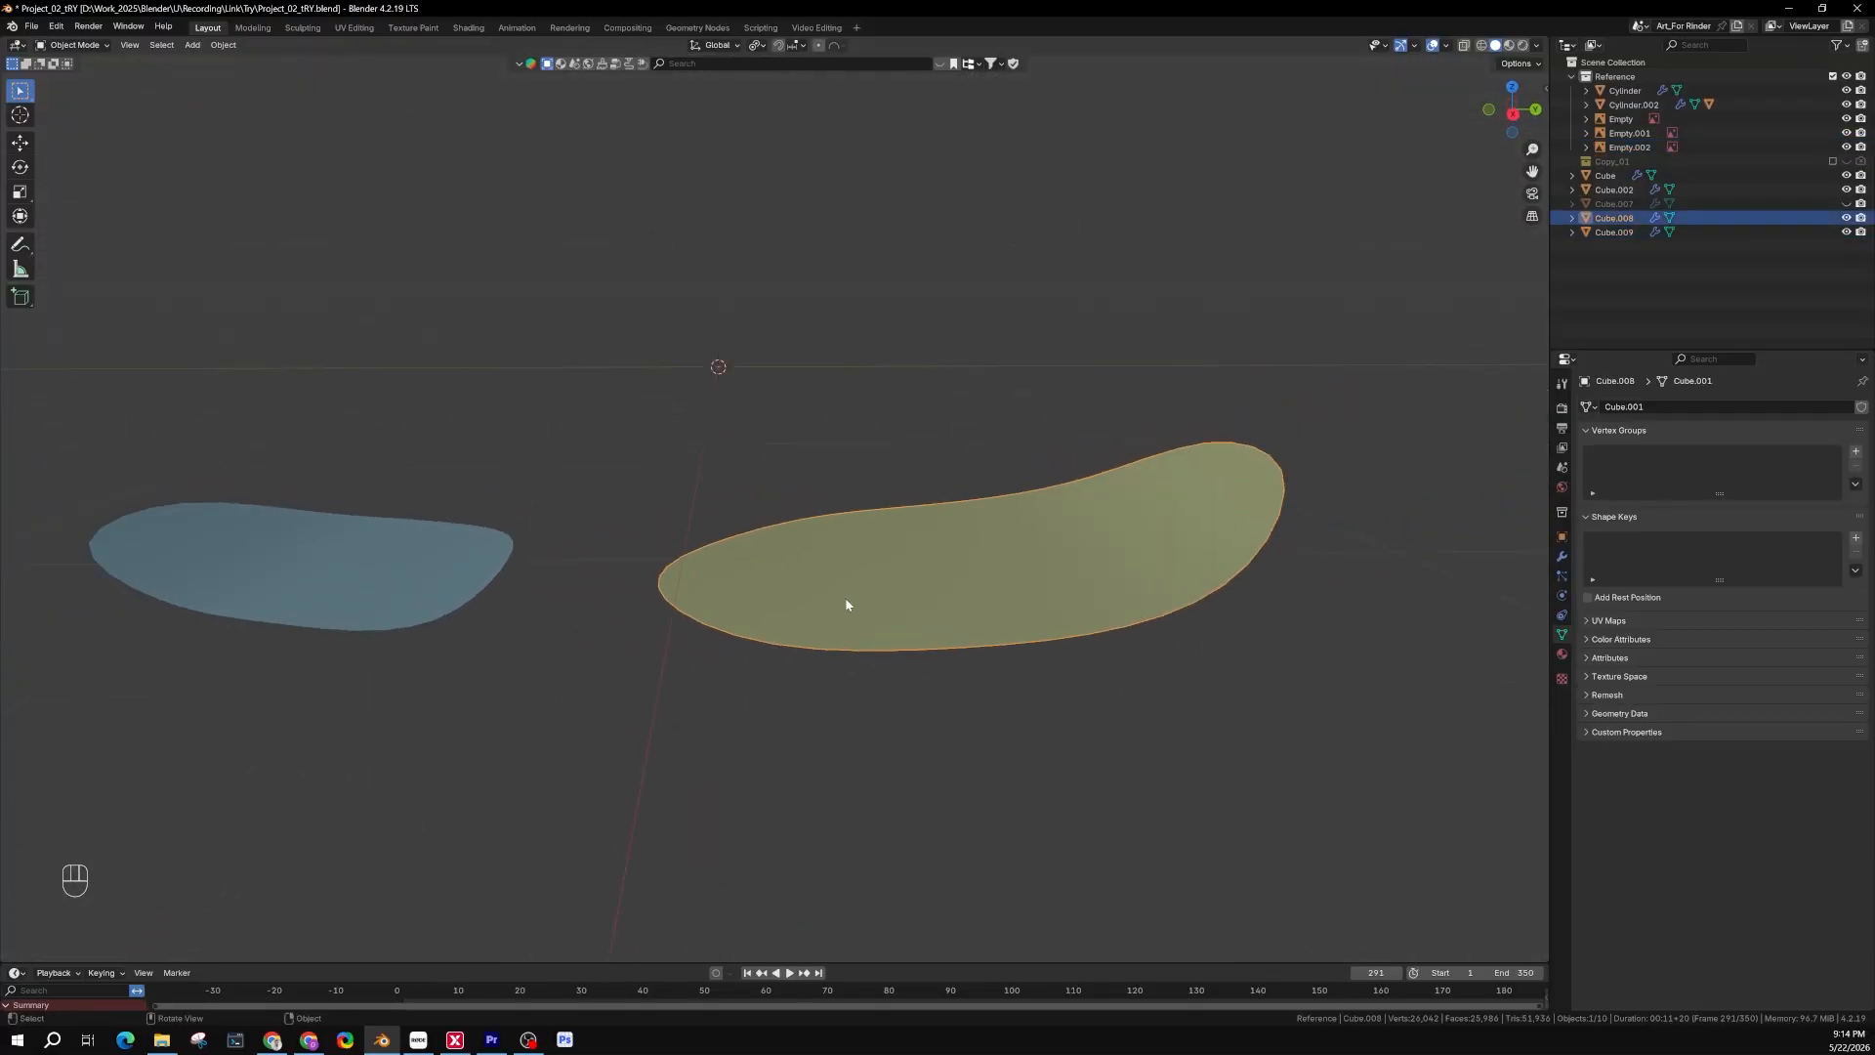
{"action": "scroll", "coordinate": [845, 605], "scroll_direction": "up", "scroll_amount": 3, "text": "shift"}
{"action": "scroll", "coordinate": [849, 607], "scroll_direction": "up", "scroll_amount": 6}
{"action": "scroll", "coordinate": [861, 612], "scroll_direction": "down", "scroll_amount": 2}
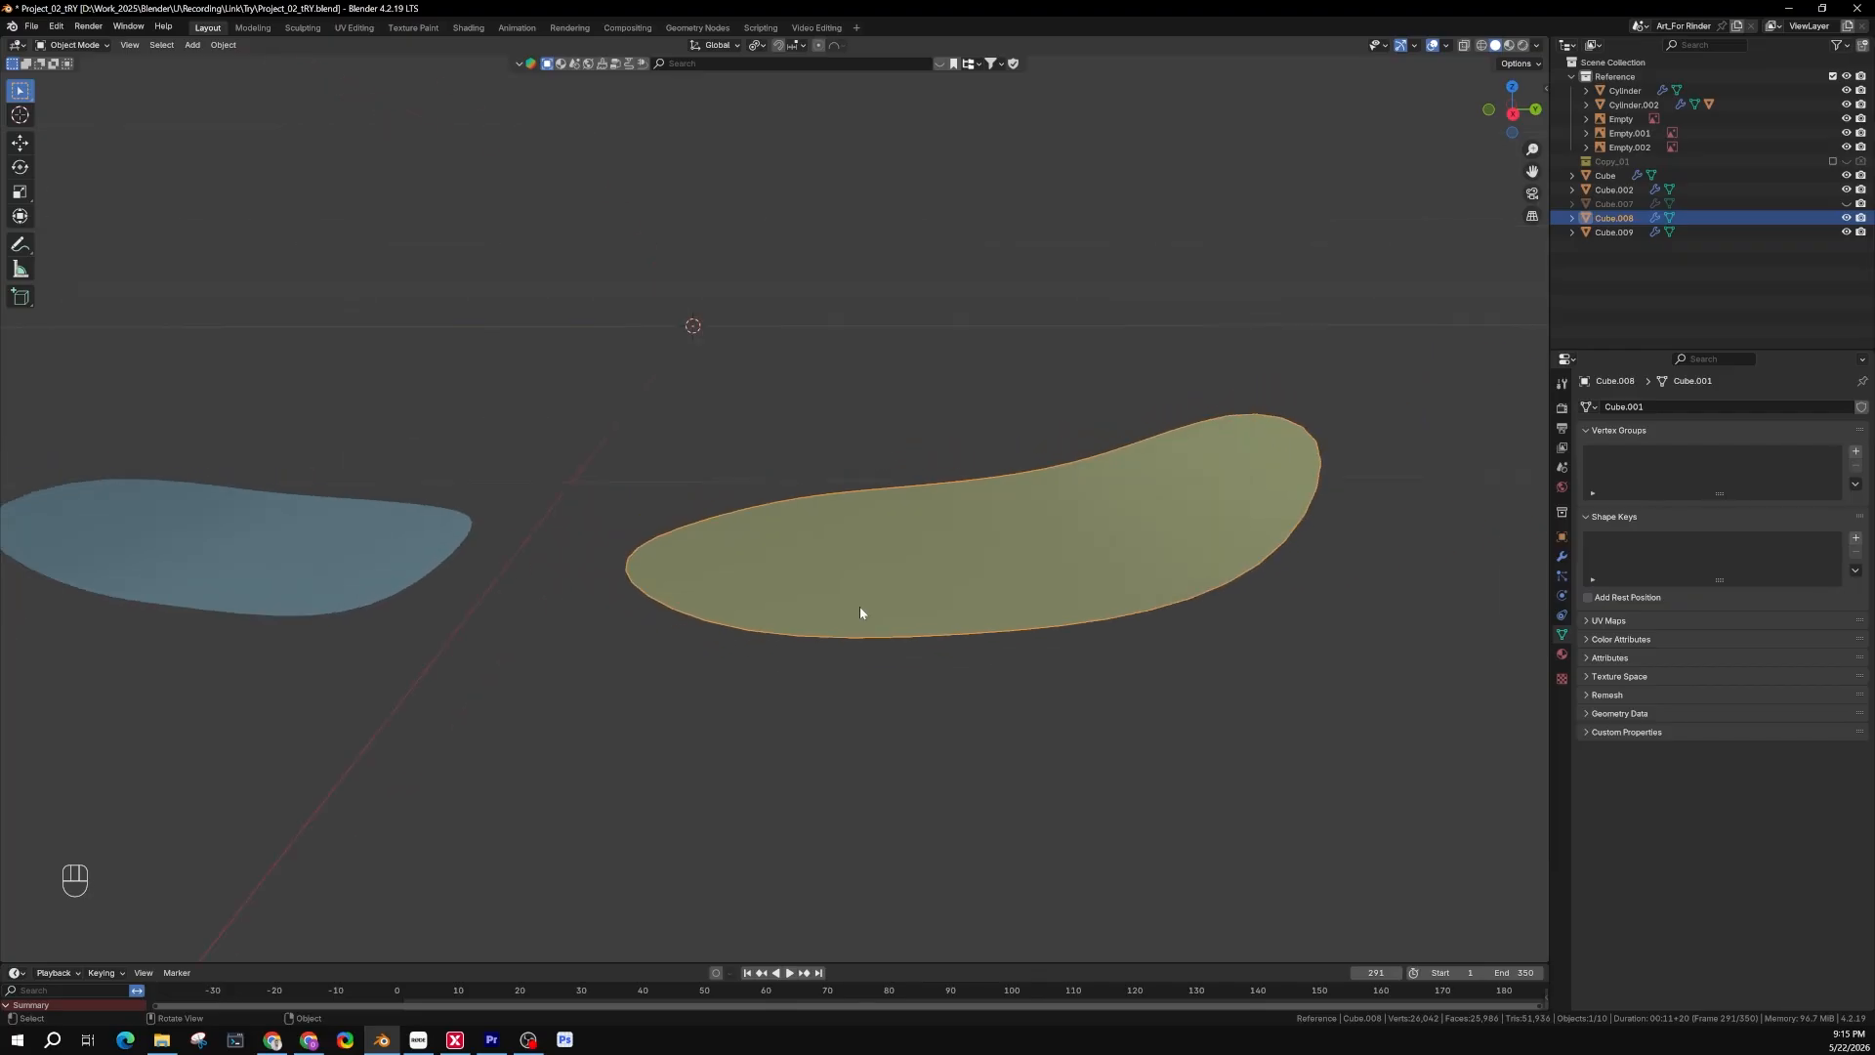
{"action": "key", "text": "grave"}
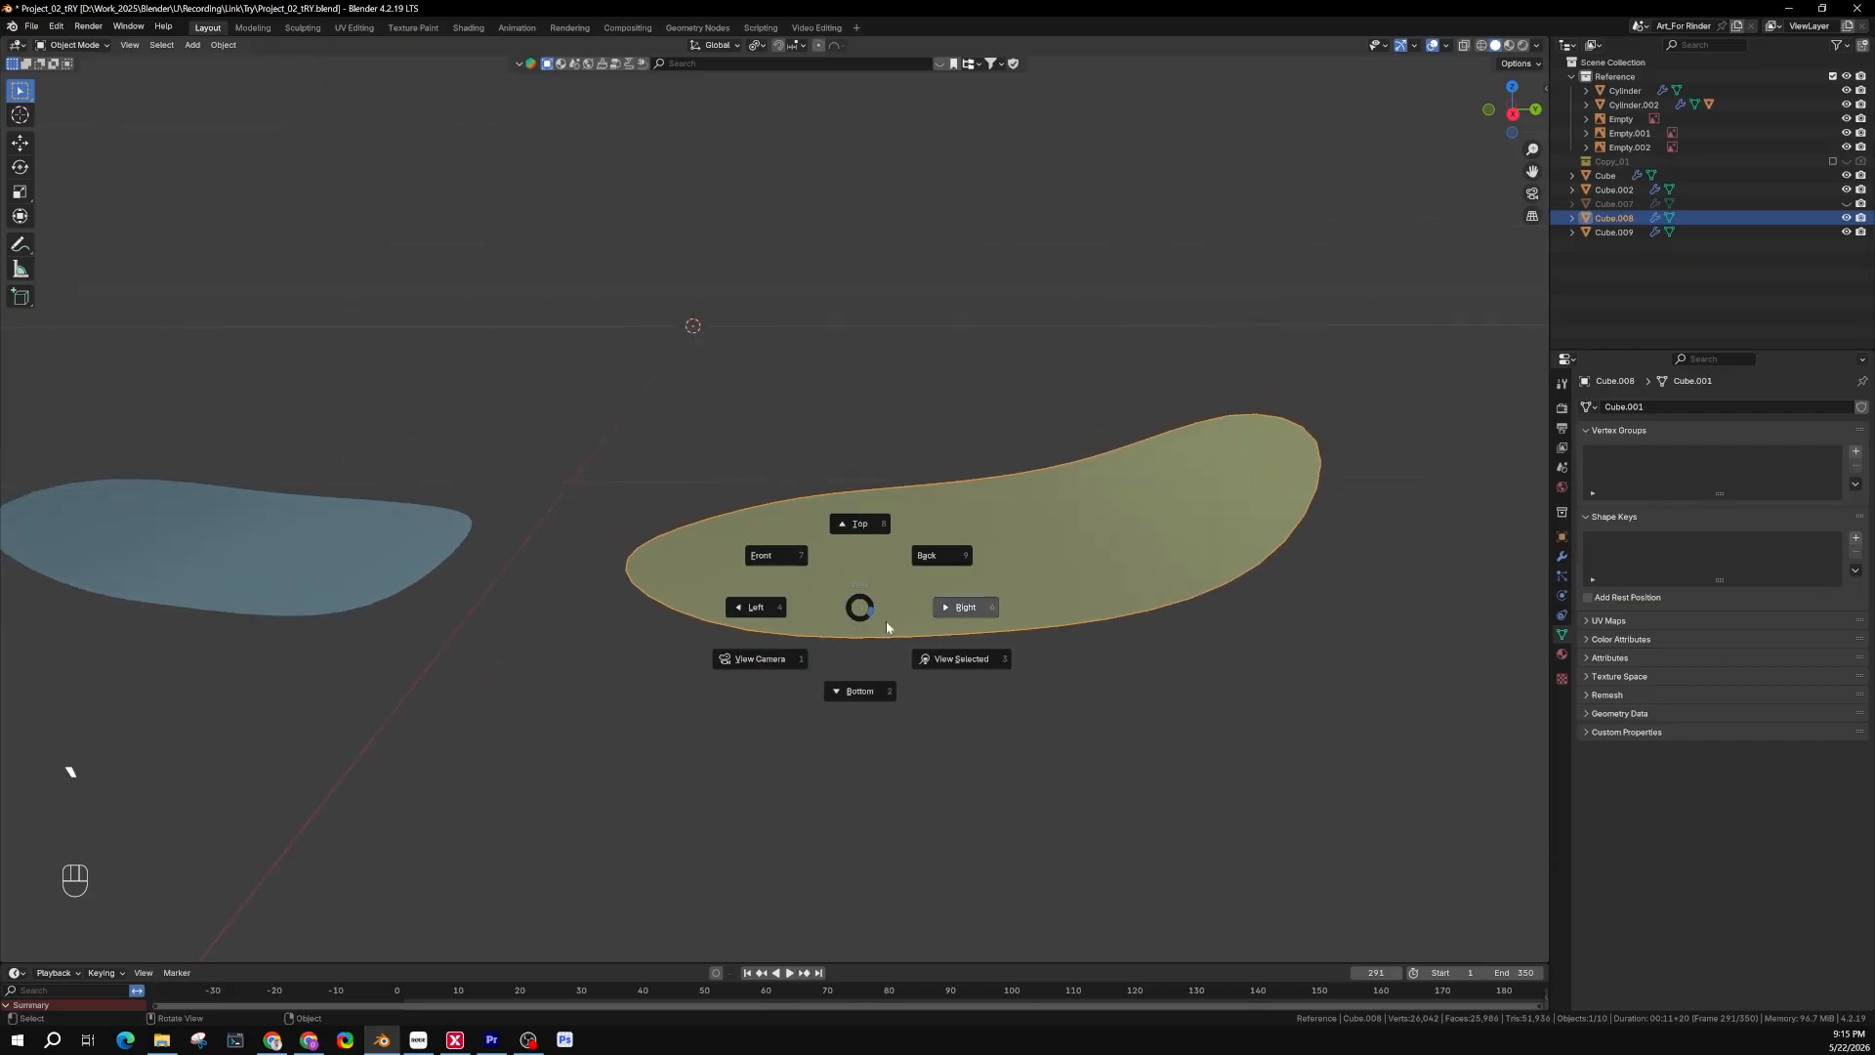
{"action": "left_click", "coordinate": [957, 669]}
{"action": "scroll", "coordinate": [808, 609], "scroll_direction": "up", "scroll_amount": 8}
{"action": "scroll", "coordinate": [807, 610], "scroll_direction": "down", "scroll_amount": 10}
{"action": "middle_click_drag", "start_coordinate": [807, 610], "coordinate": [858, 636], "text": "shift"}
{"action": "scroll", "coordinate": [859, 636], "scroll_direction": "up", "scroll_amount": 2}
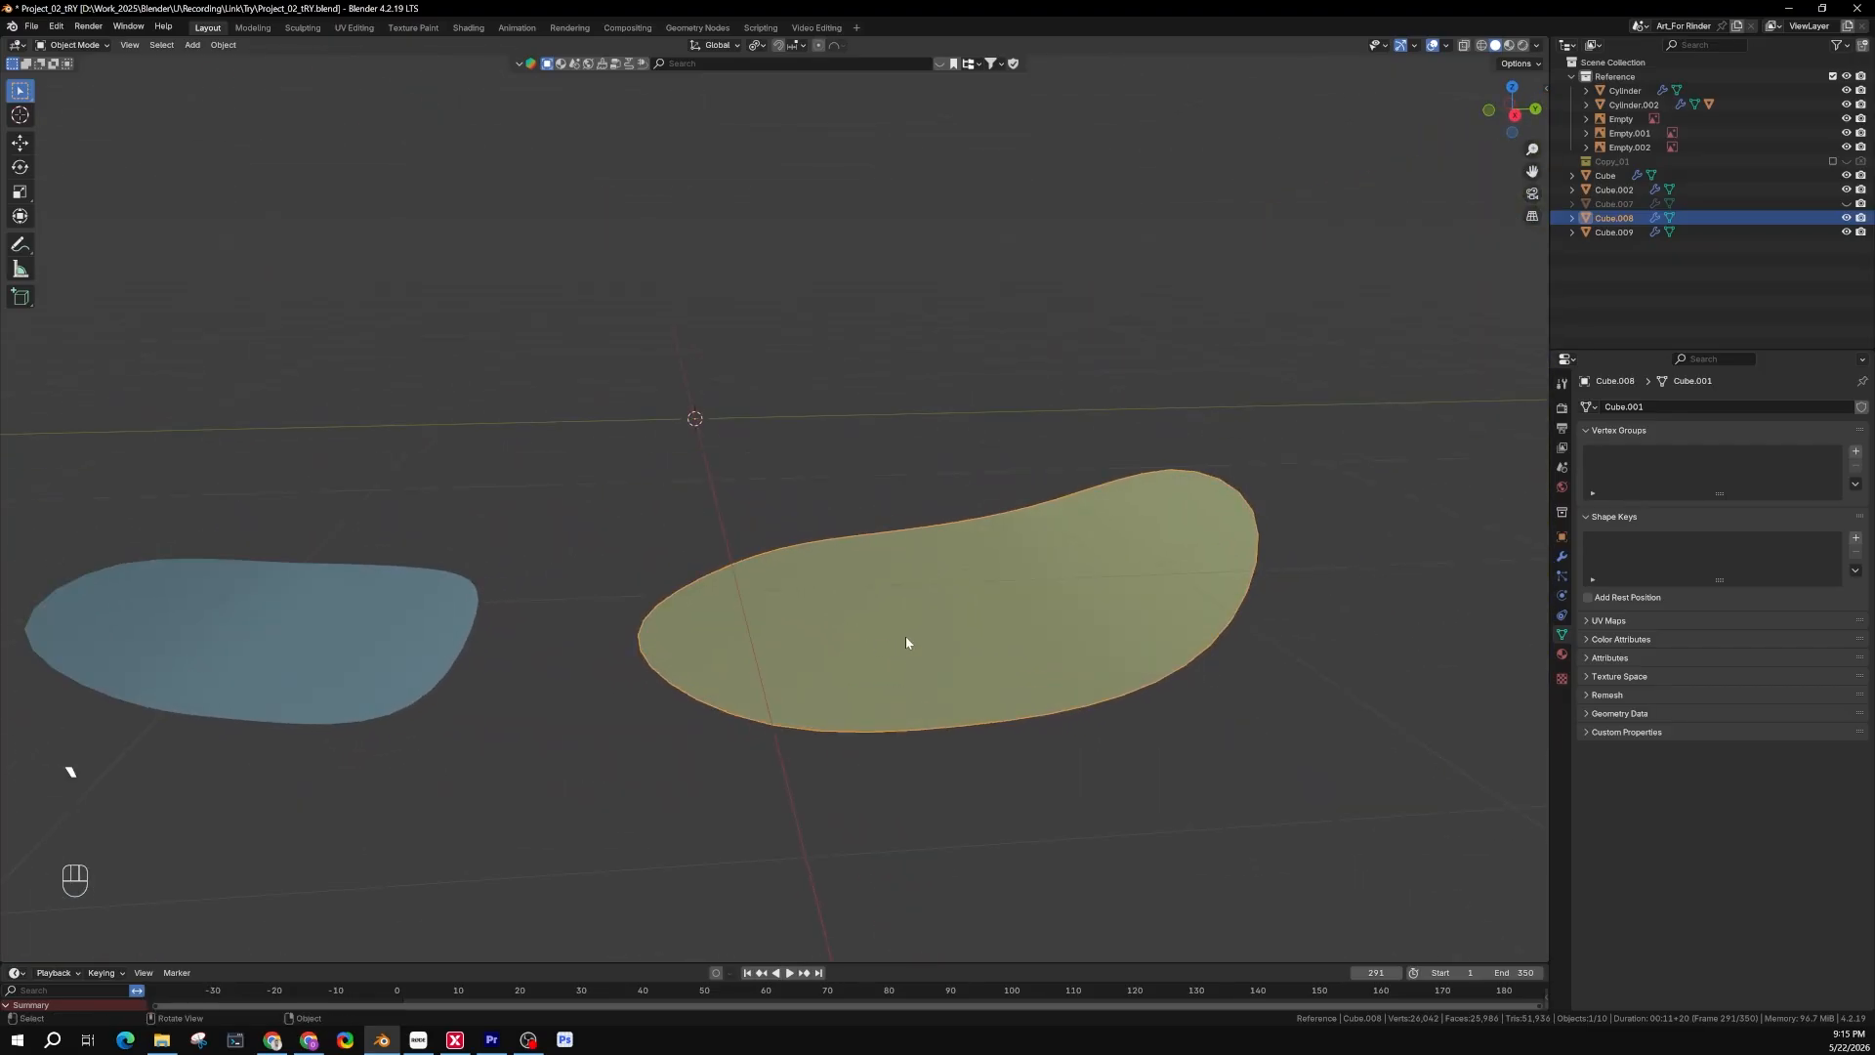
{"action": "scroll", "coordinate": [935, 644], "scroll_direction": "up", "scroll_amount": 2}
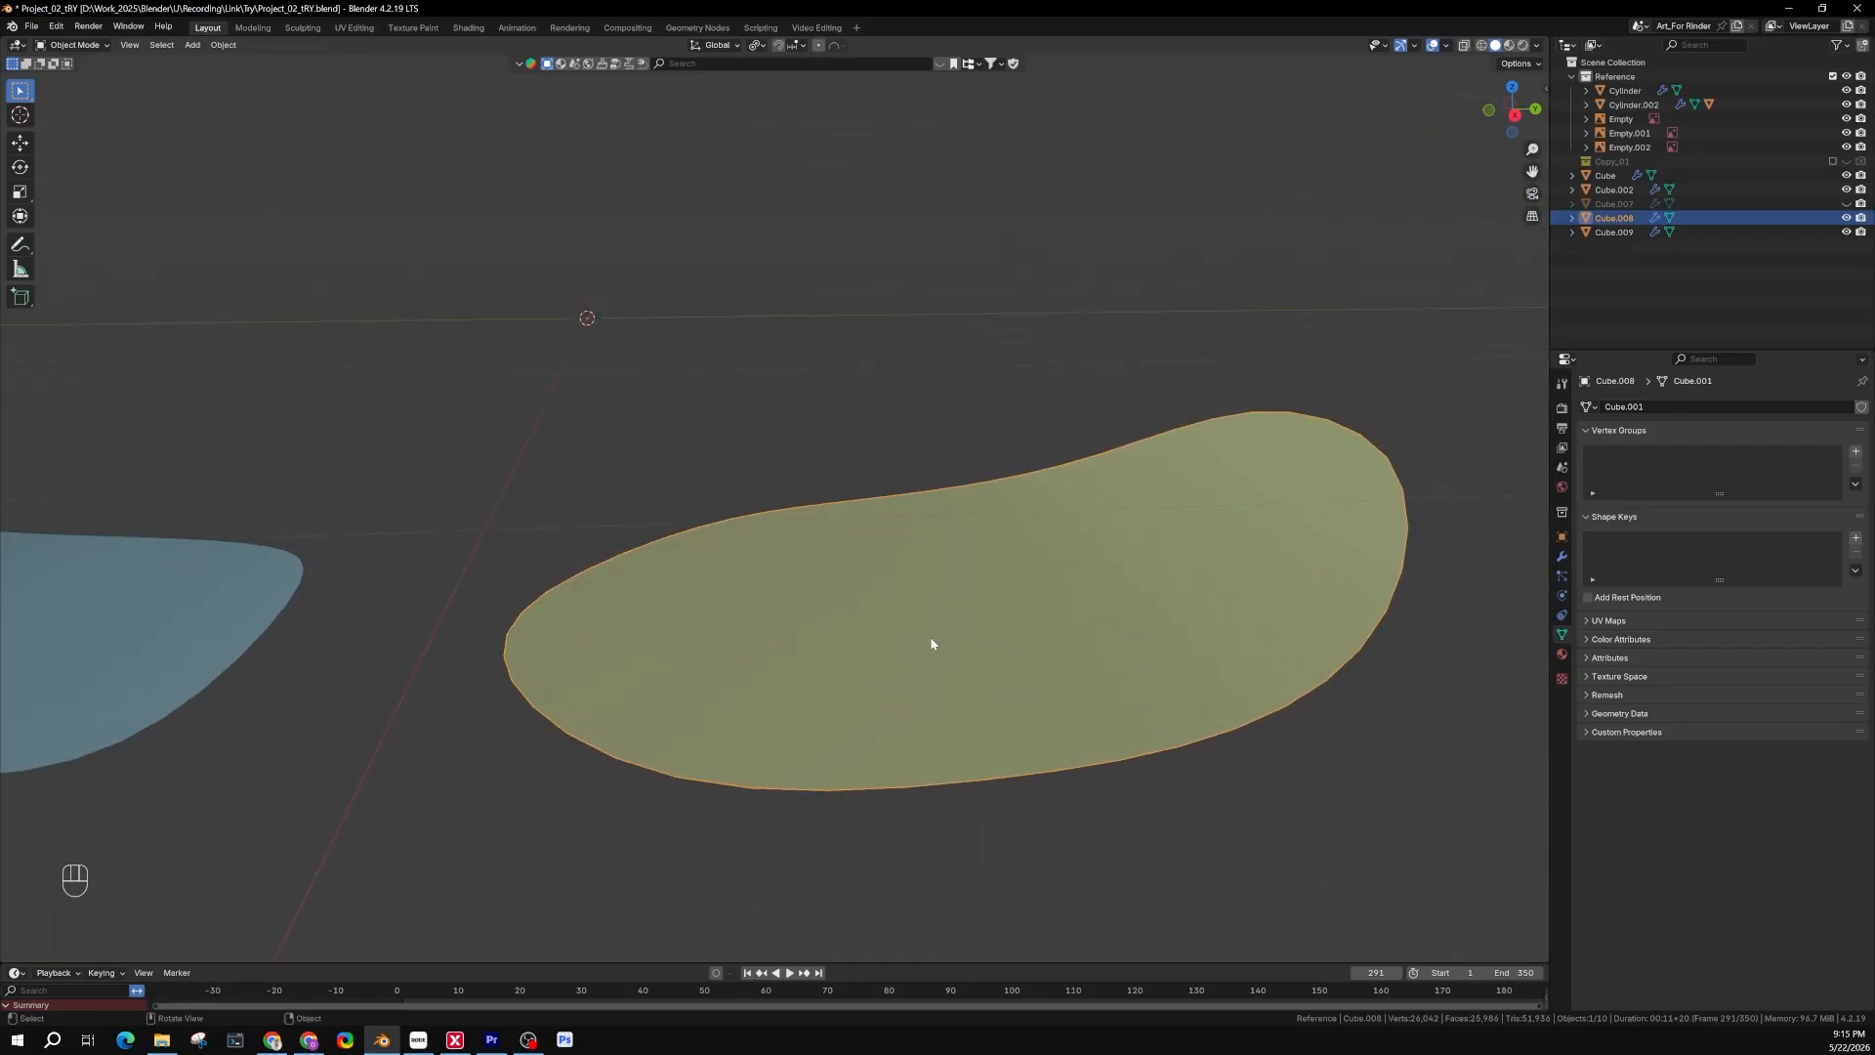
Try moving the front sole patch away from its place and undo the move
{"action": "key", "text": "g"}
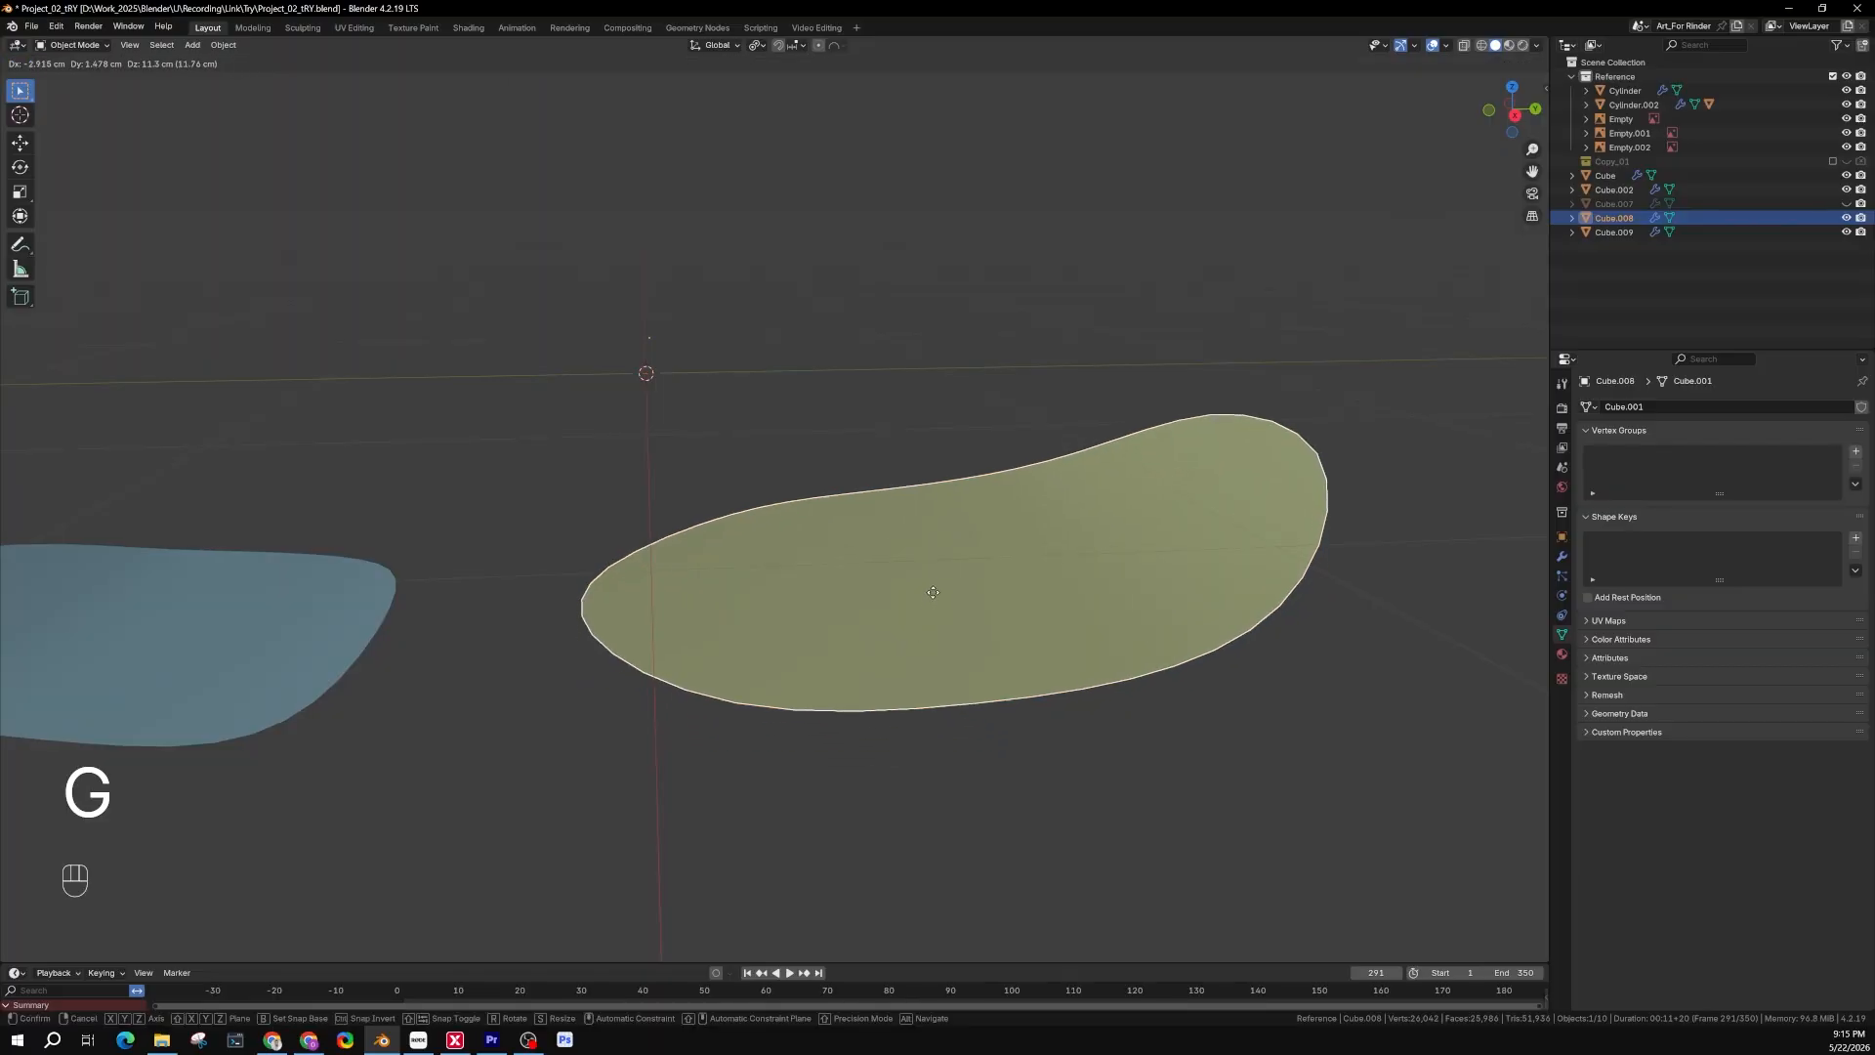
{"action": "left_click", "coordinate": [802, 487]}
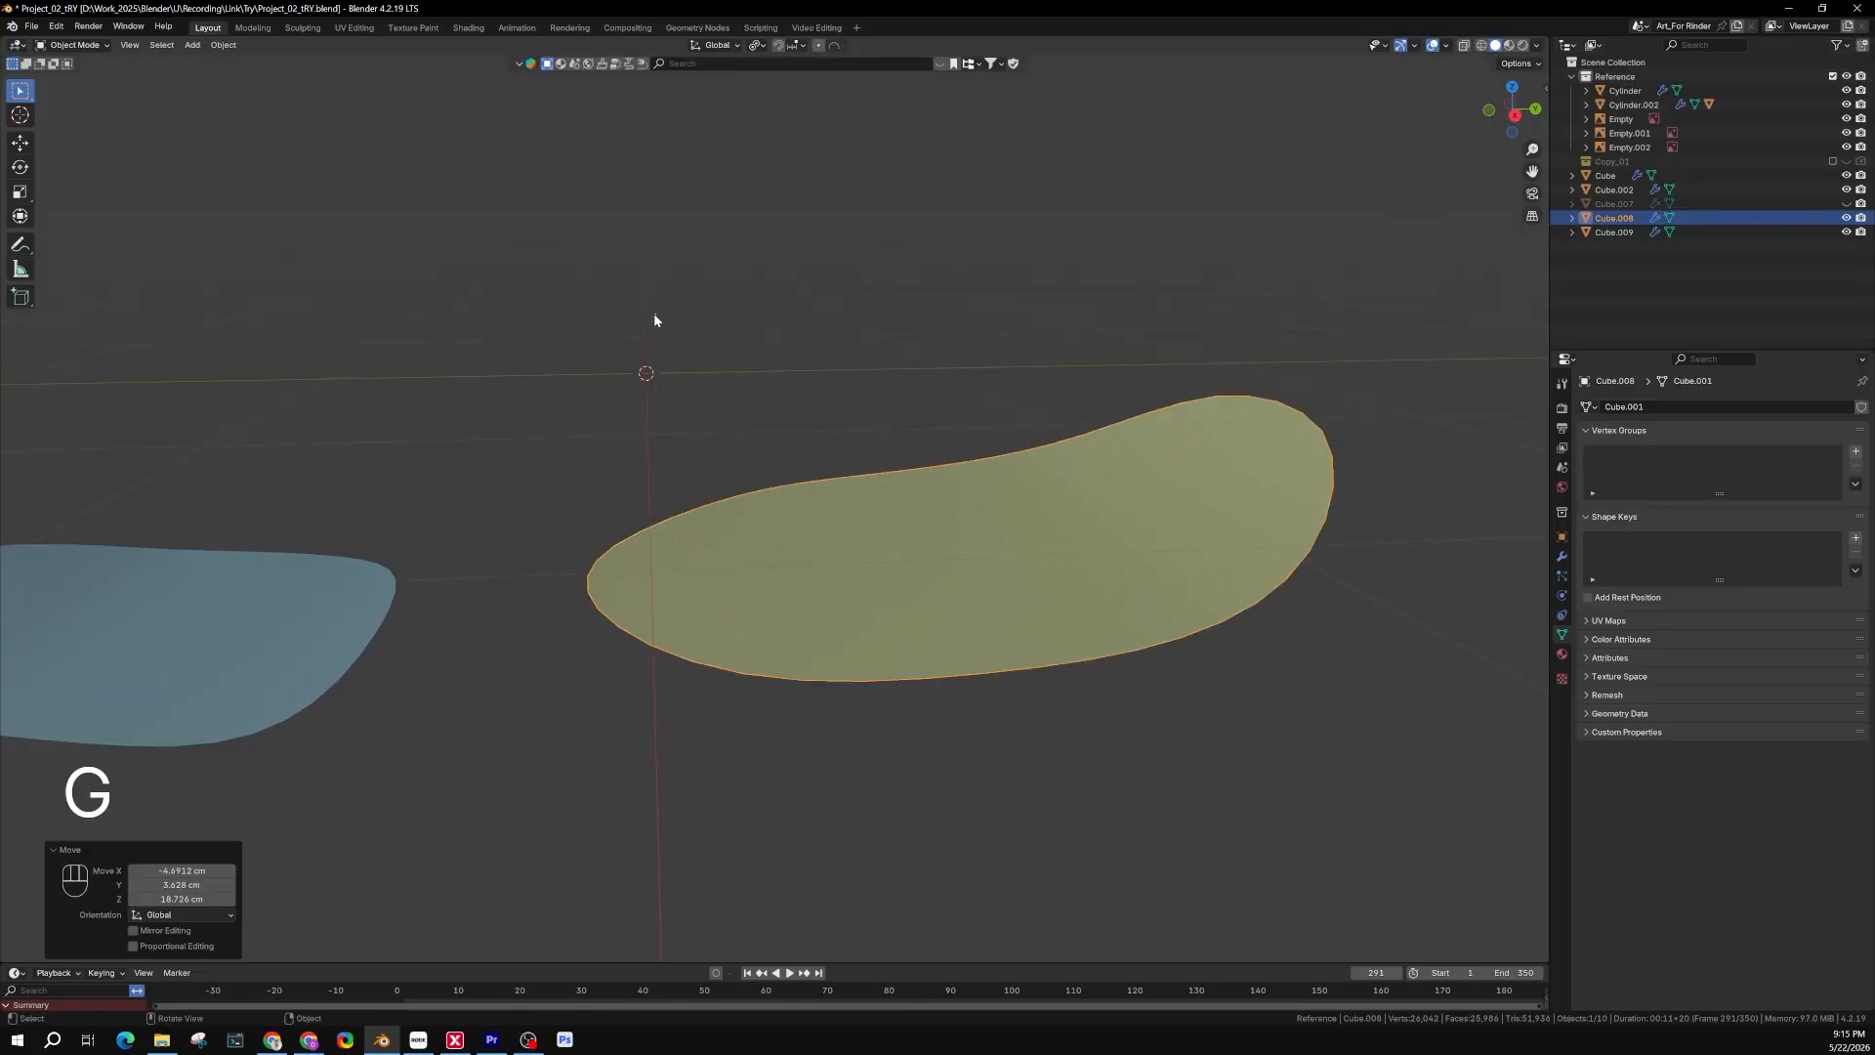
{"action": "key", "text": "ctrl"}
{"action": "key", "text": "ctrl+z"}
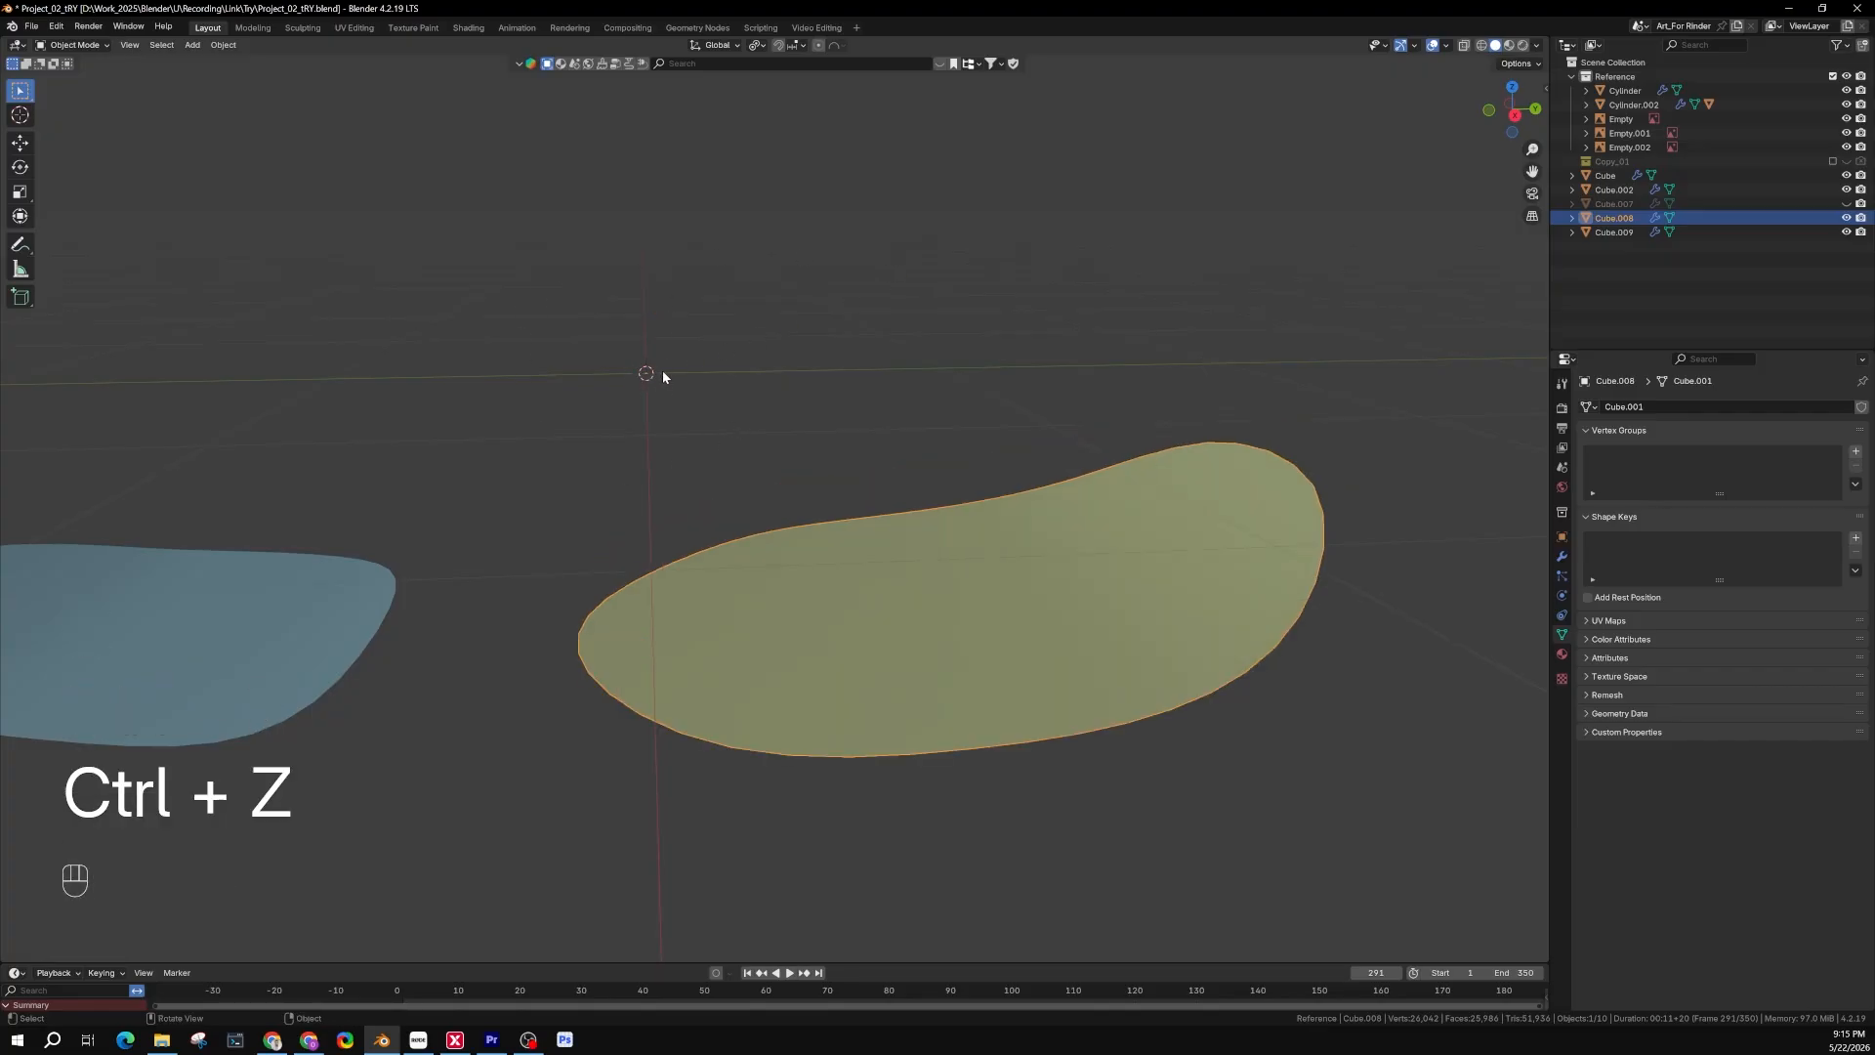
Try moving the heel sole patch on its own and undo the move
{"action": "middle_click_drag", "start_coordinate": [840, 613], "coordinate": [839, 562], "text": "shift"}
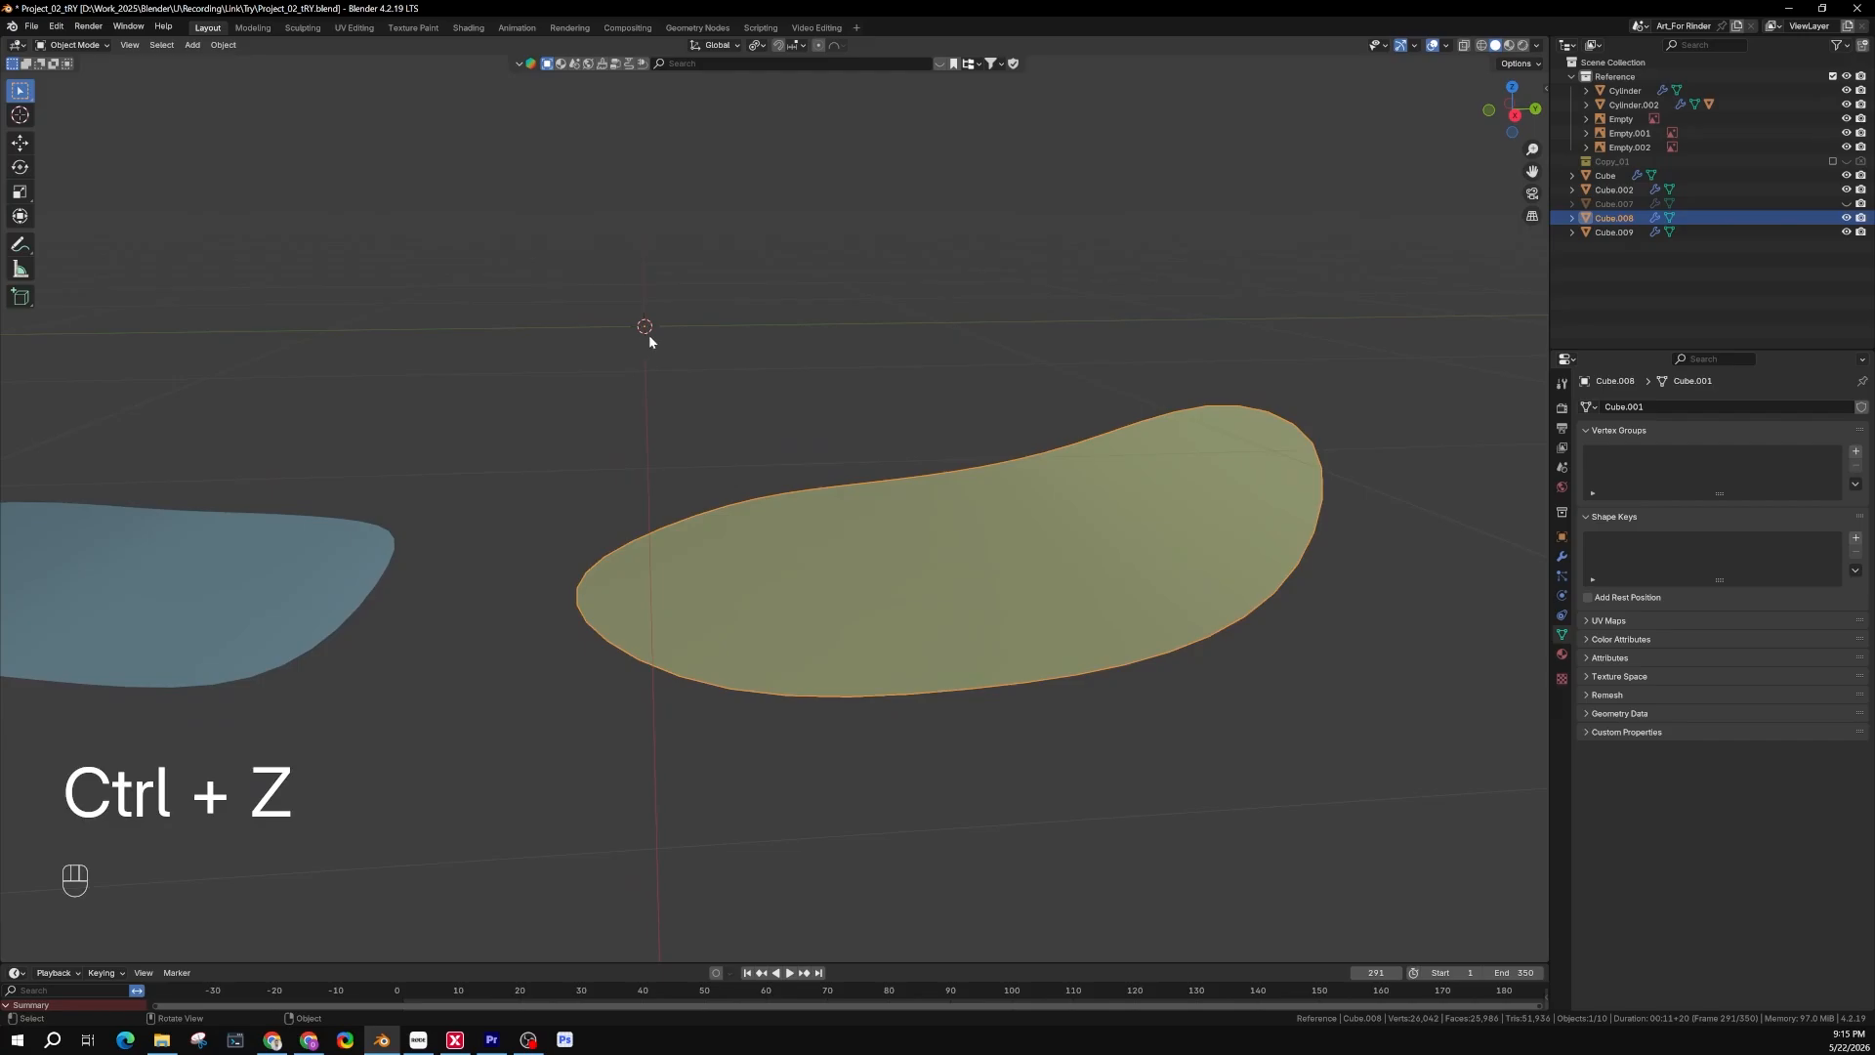
{"action": "middle_click_drag", "start_coordinate": [646, 496], "coordinate": [824, 506], "text": "shift"}
{"action": "left_click", "coordinate": [472, 570]}
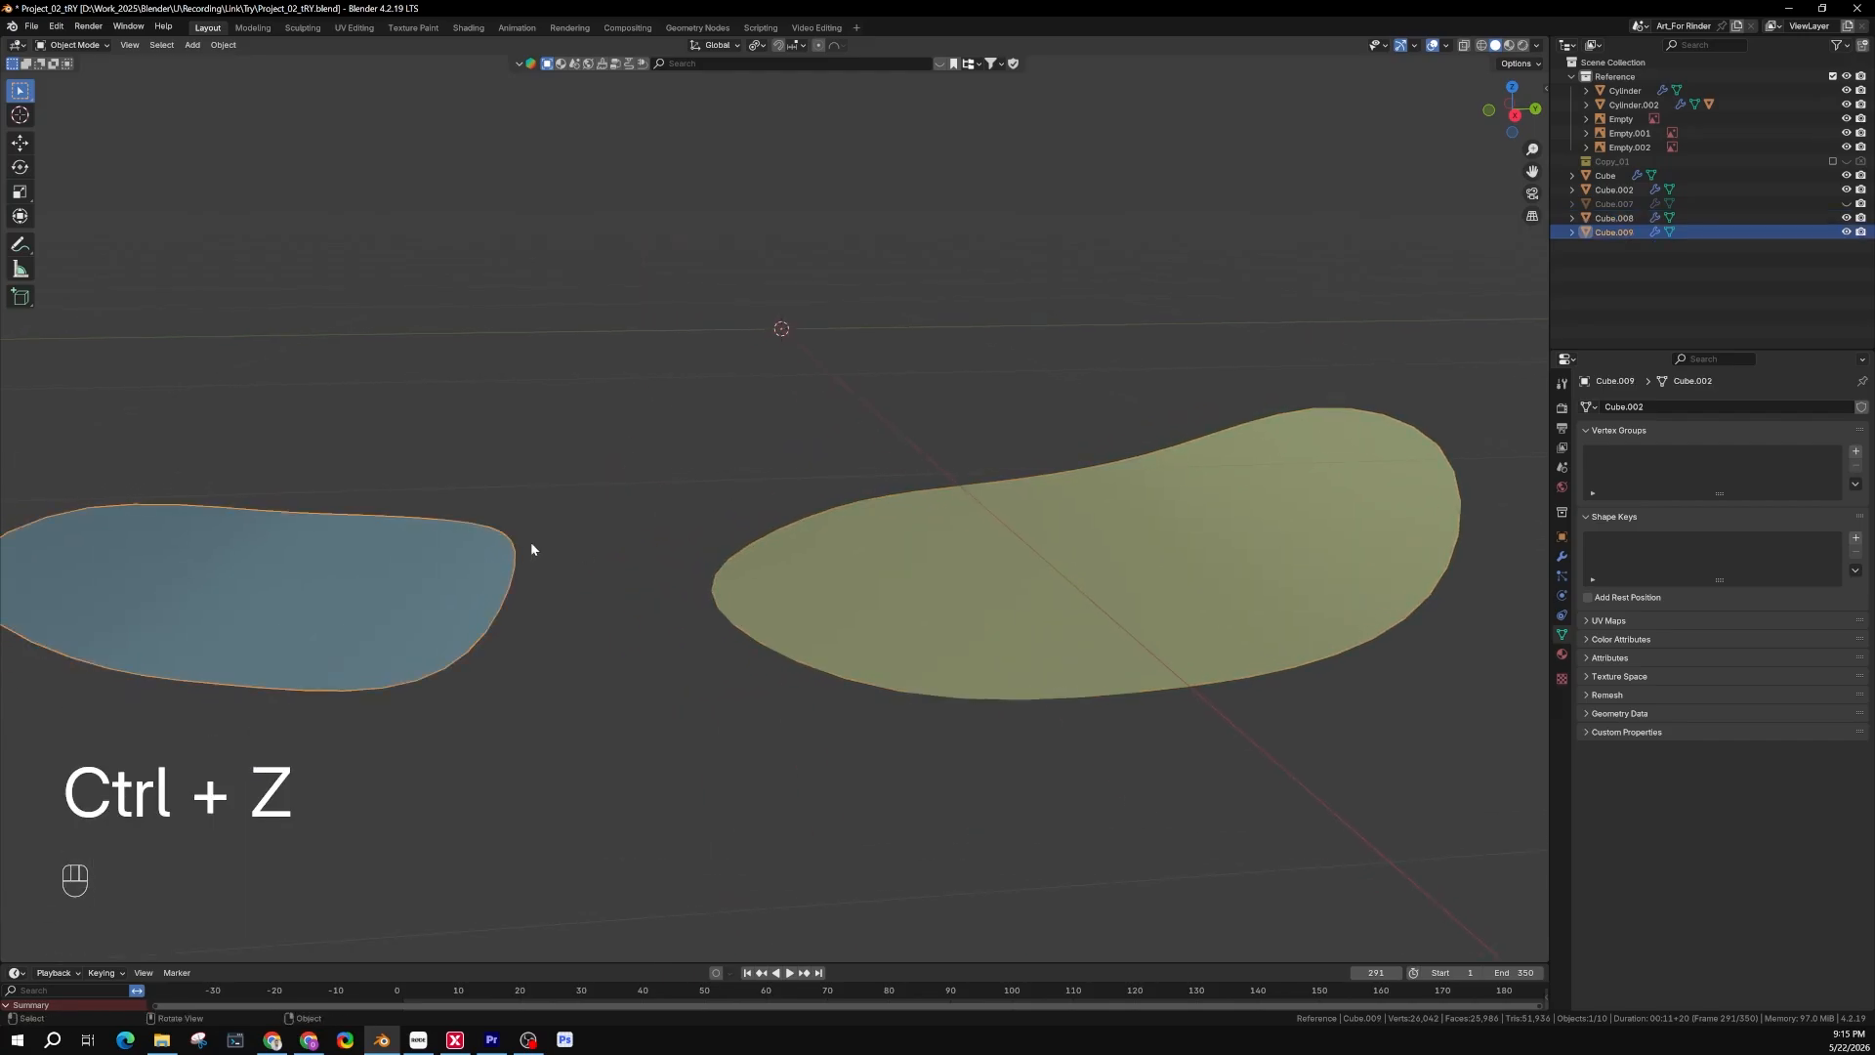
{"action": "key", "text": "g"}
{"action": "left_click", "coordinate": [449, 519]}
{"action": "key", "text": "ctrl+z"}
{"action": "middle_click_drag", "start_coordinate": [899, 611], "coordinate": [844, 587], "text": "shift"}
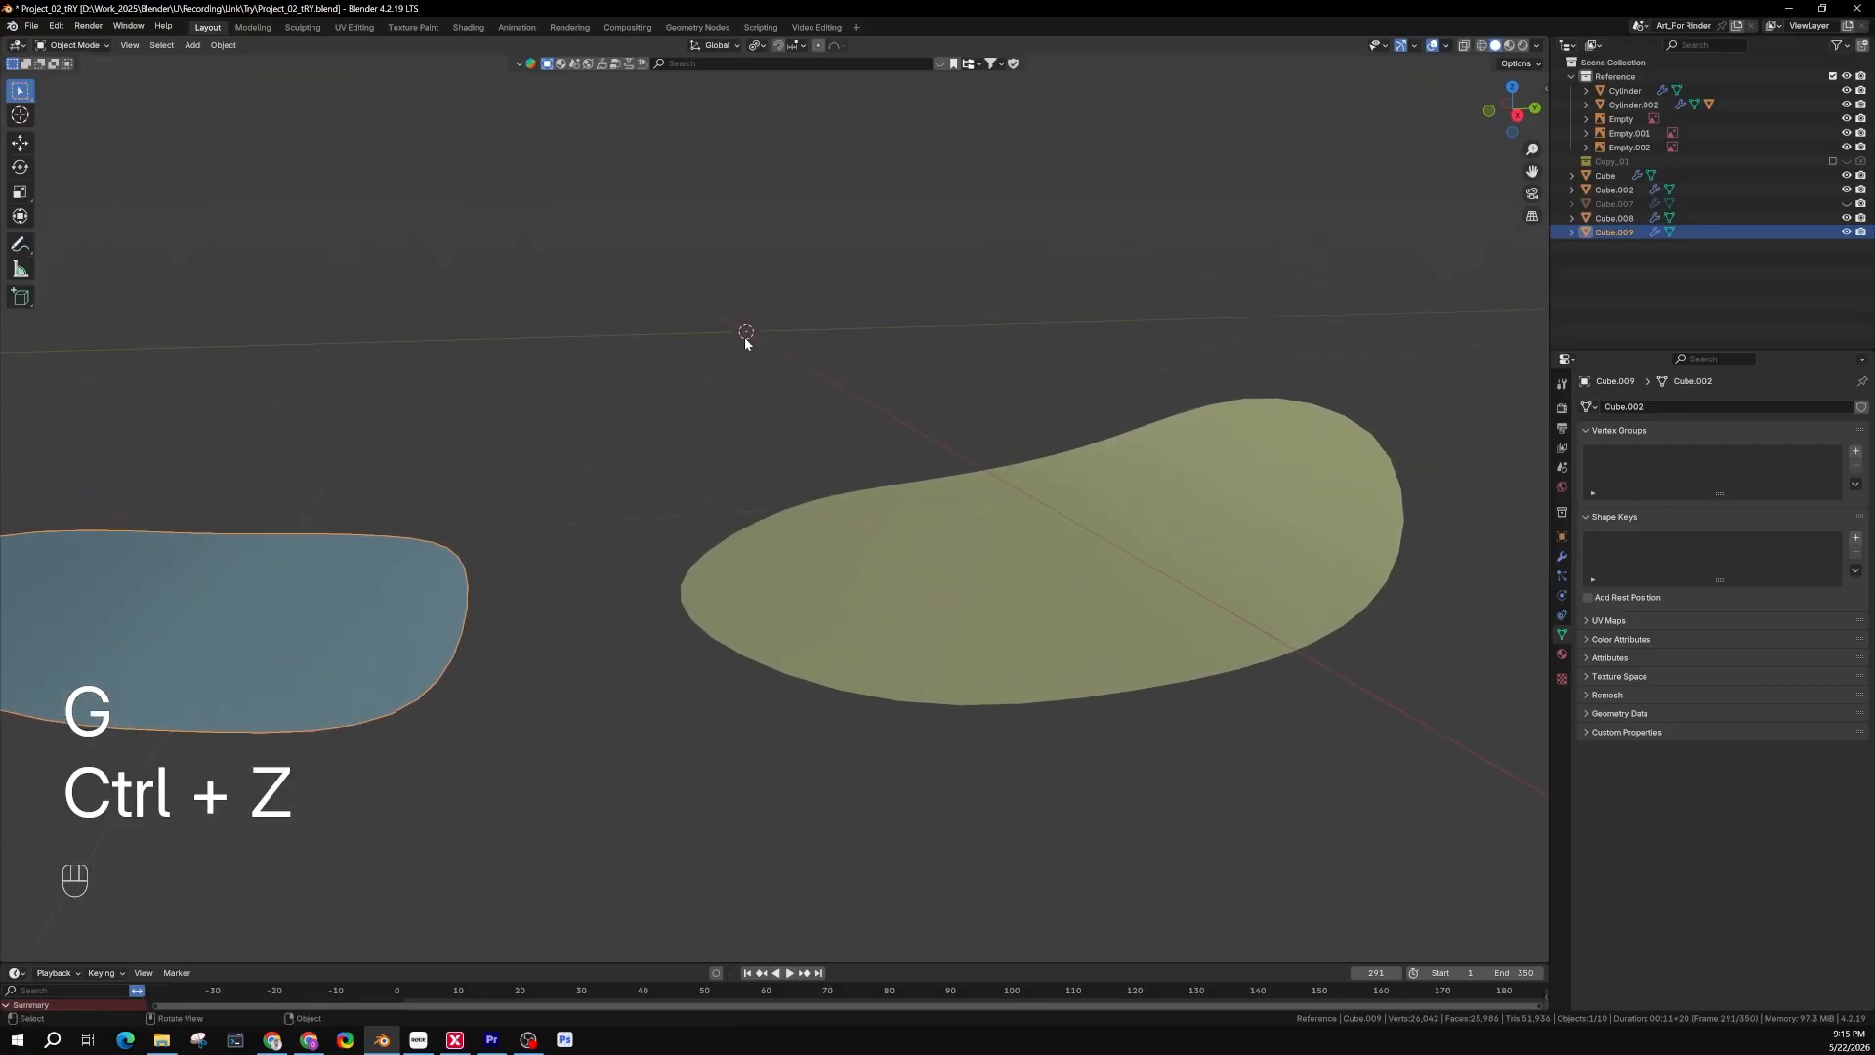
Set the front sole patch's origin to the 3D cursor
{"action": "middle_click_drag", "start_coordinate": [753, 332], "coordinate": [707, 352]}
{"action": "left_click", "coordinate": [921, 557]}
{"action": "middle_click_drag", "start_coordinate": [920, 557], "coordinate": [935, 565]}
{"action": "right_click", "coordinate": [935, 565]}
{"action": "mouse_move", "coordinate": [923, 554]}
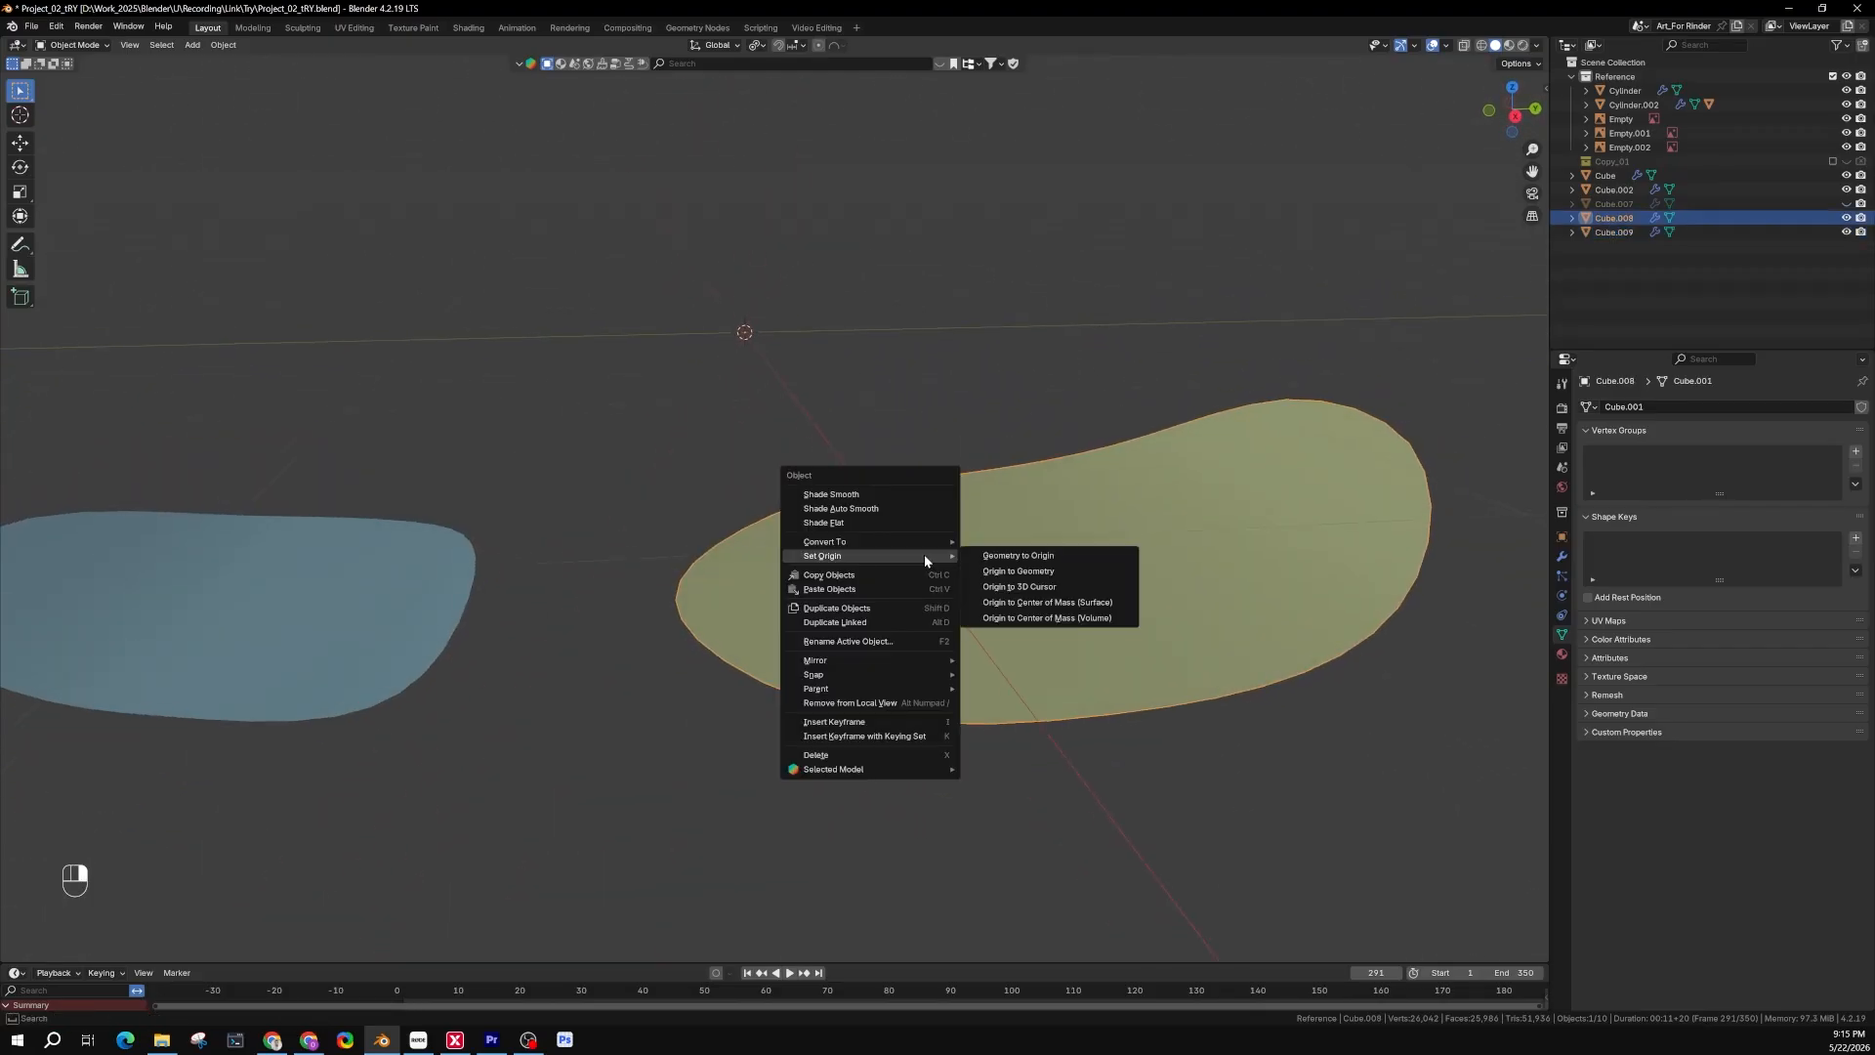
{"action": "left_click", "coordinate": [1026, 592]}
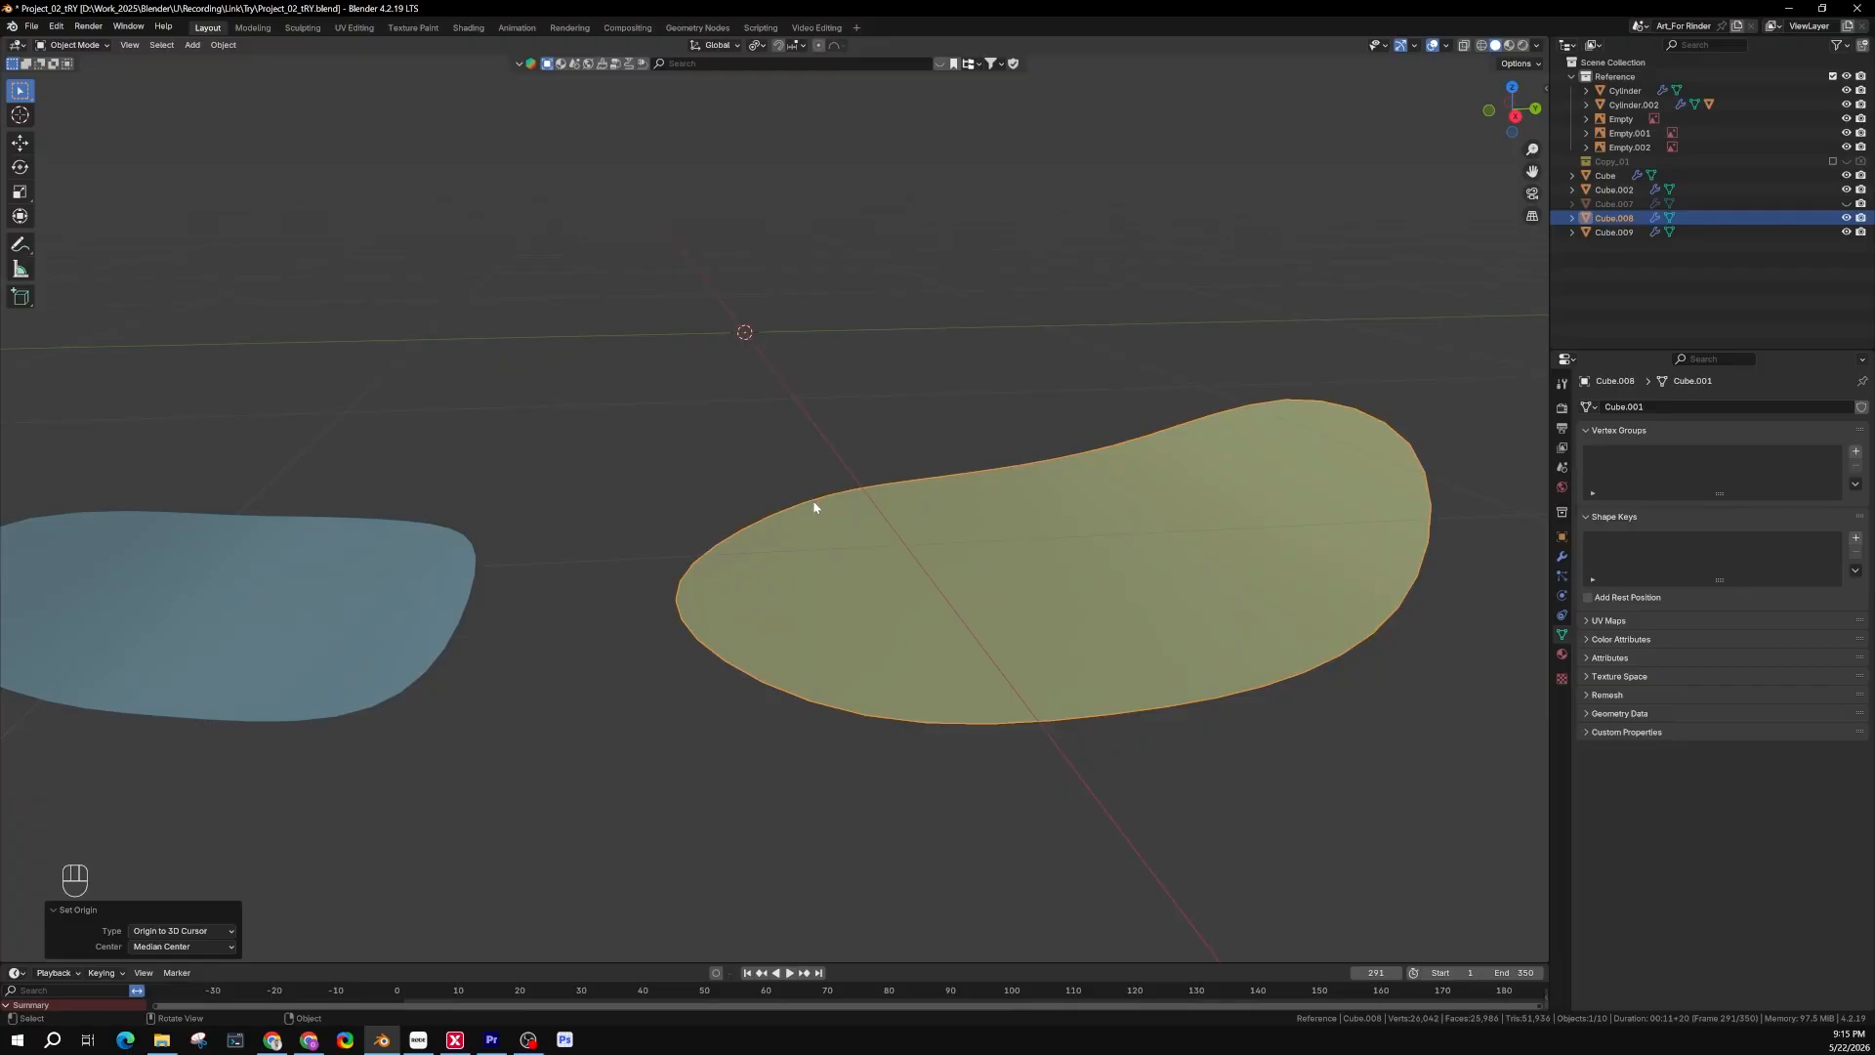
Add a cube mesh at the 3D cursor in the world origin
{"action": "middle_click_drag", "start_coordinate": [812, 505], "coordinate": [625, 525], "text": "shift"}
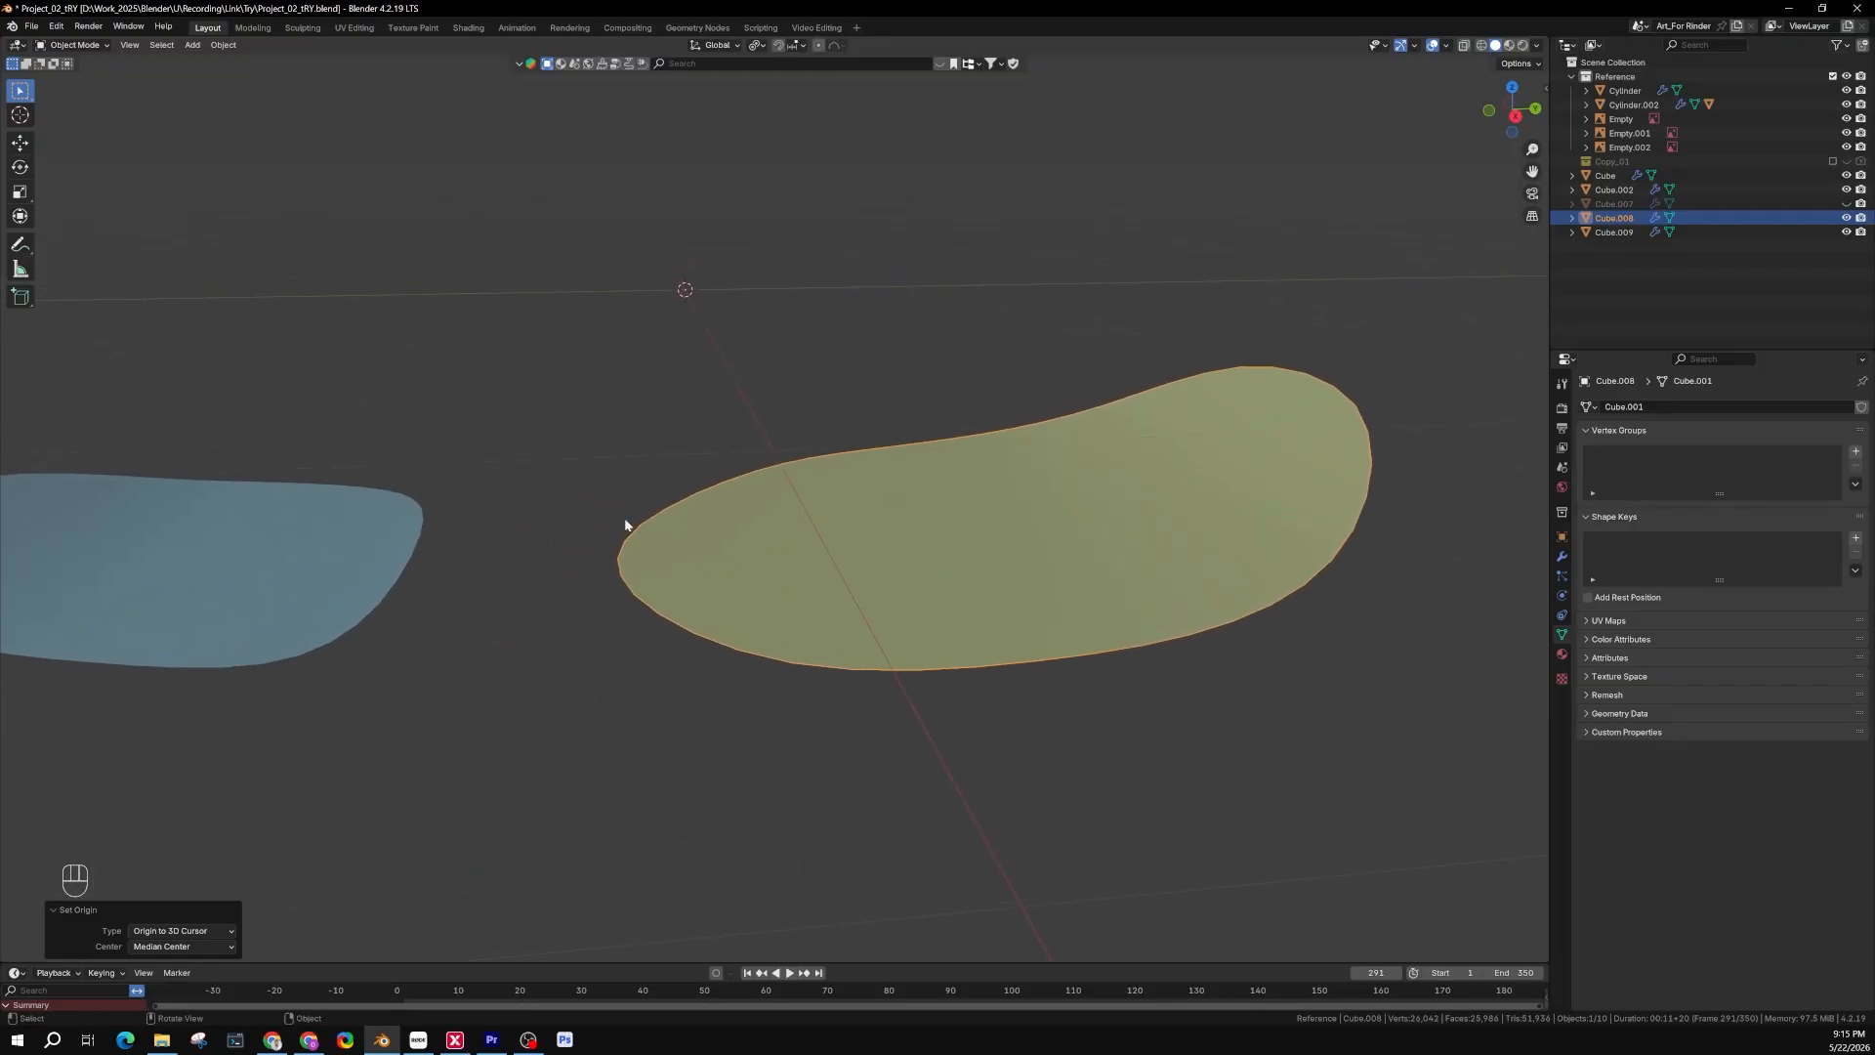
{"action": "key", "text": "shift+a"}
{"action": "mouse_move", "coordinate": [618, 485]}
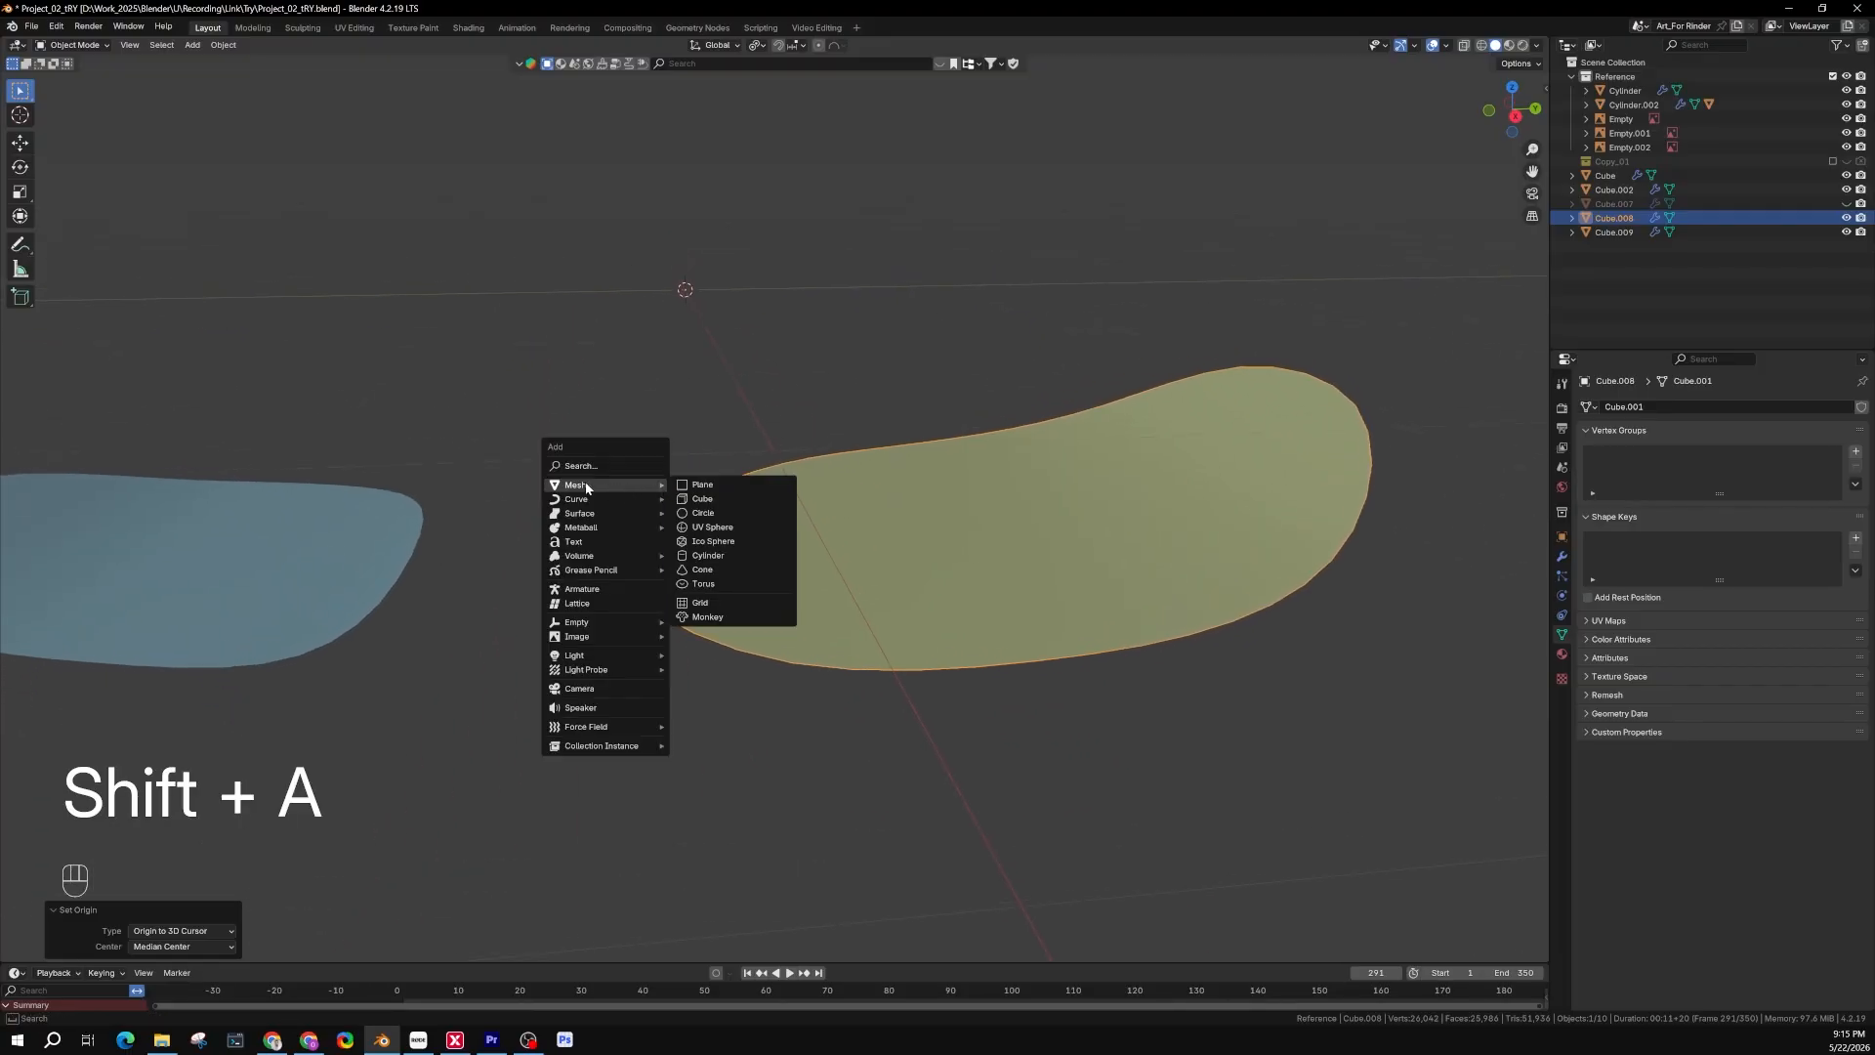
{"action": "left_click", "coordinate": [710, 499]}
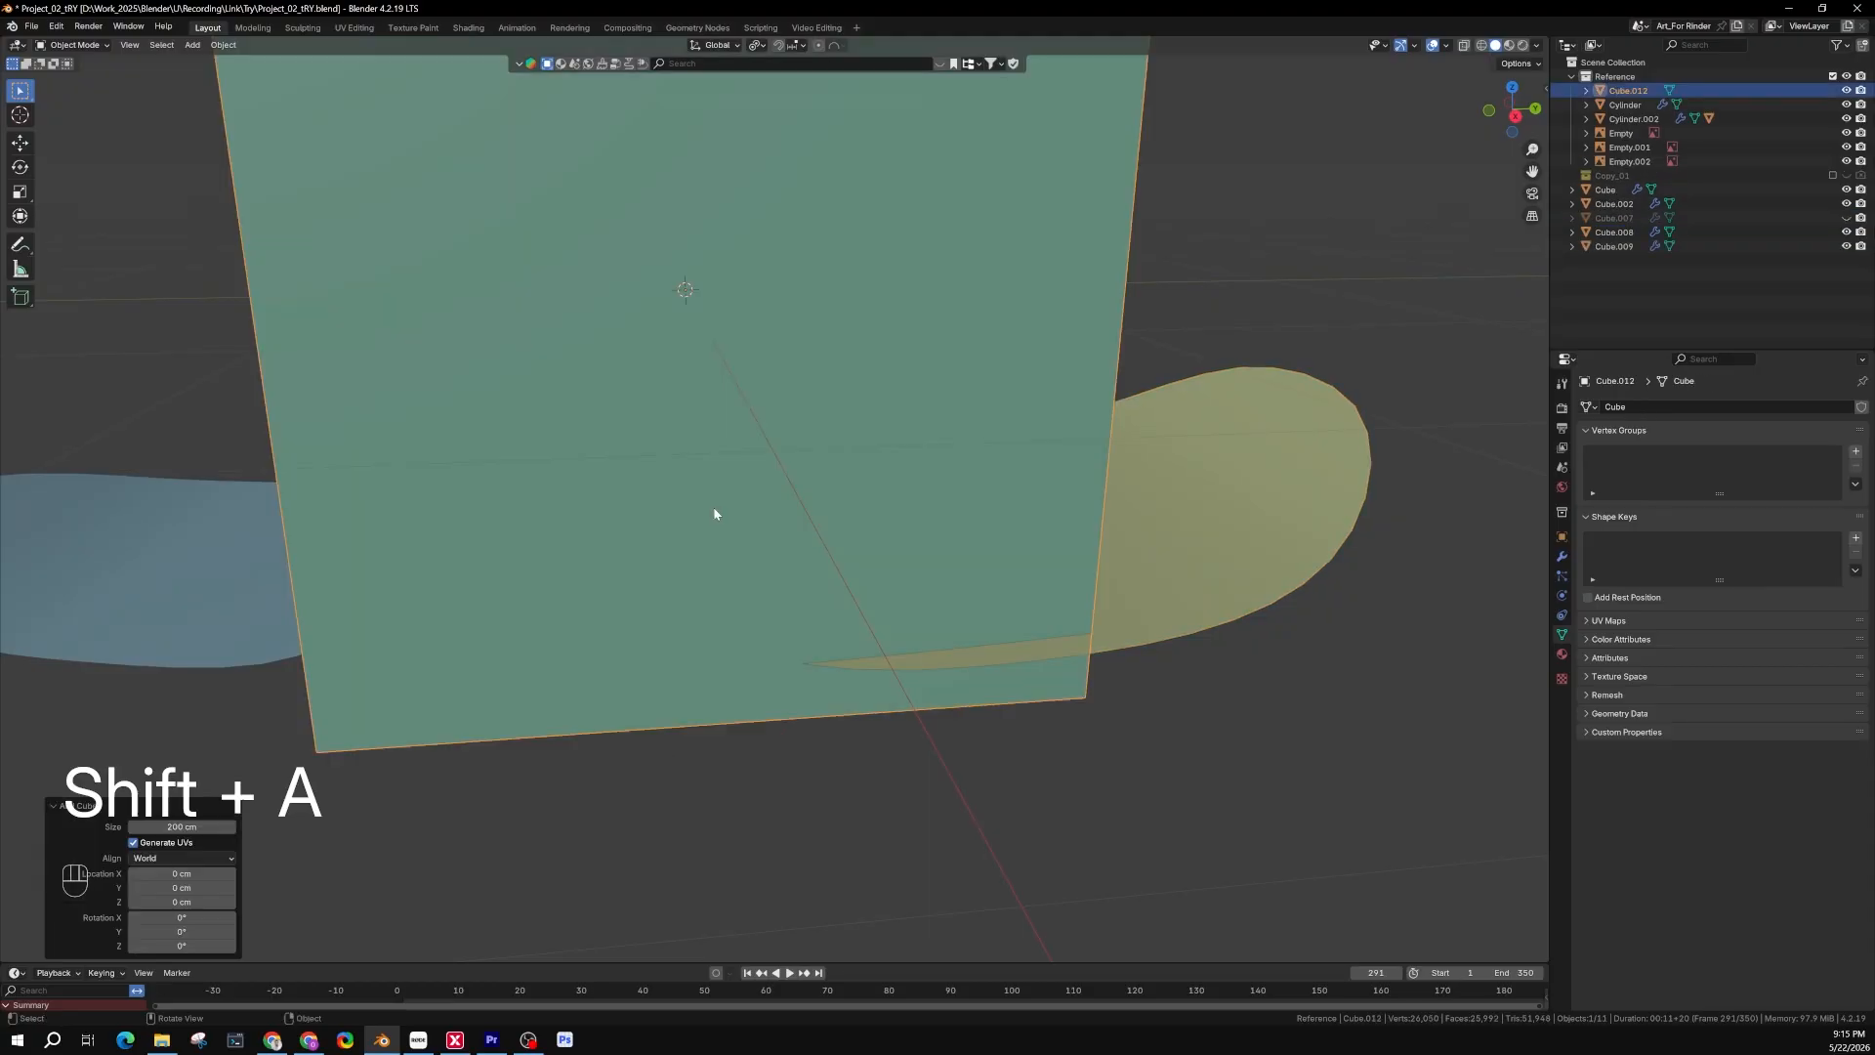
Scale the new cube's mesh down uniformly to about 0.064 in Edit Mode
{"action": "scroll", "coordinate": [736, 526], "scroll_direction": "down", "scroll_amount": 6}
{"action": "middle_click_drag", "start_coordinate": [753, 531], "coordinate": [782, 554]}
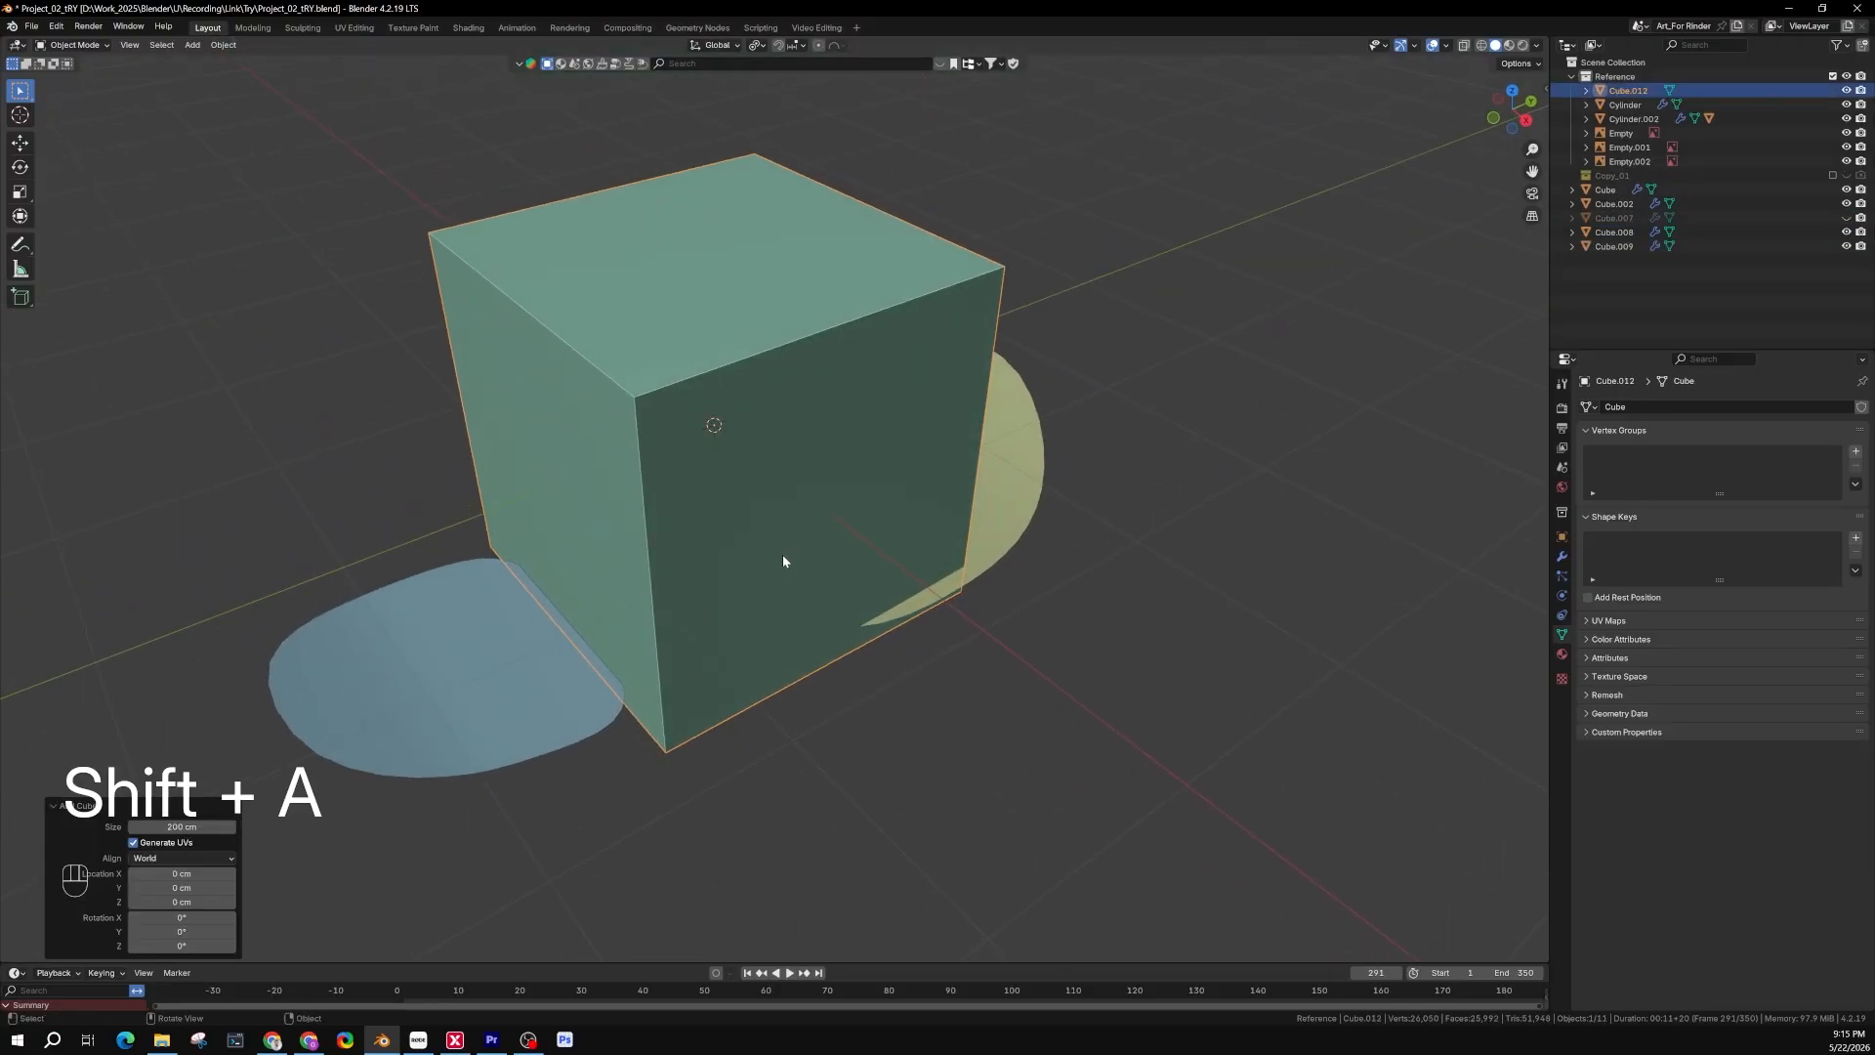
{"action": "key", "text": "Tab"}
{"action": "key", "text": "s"}
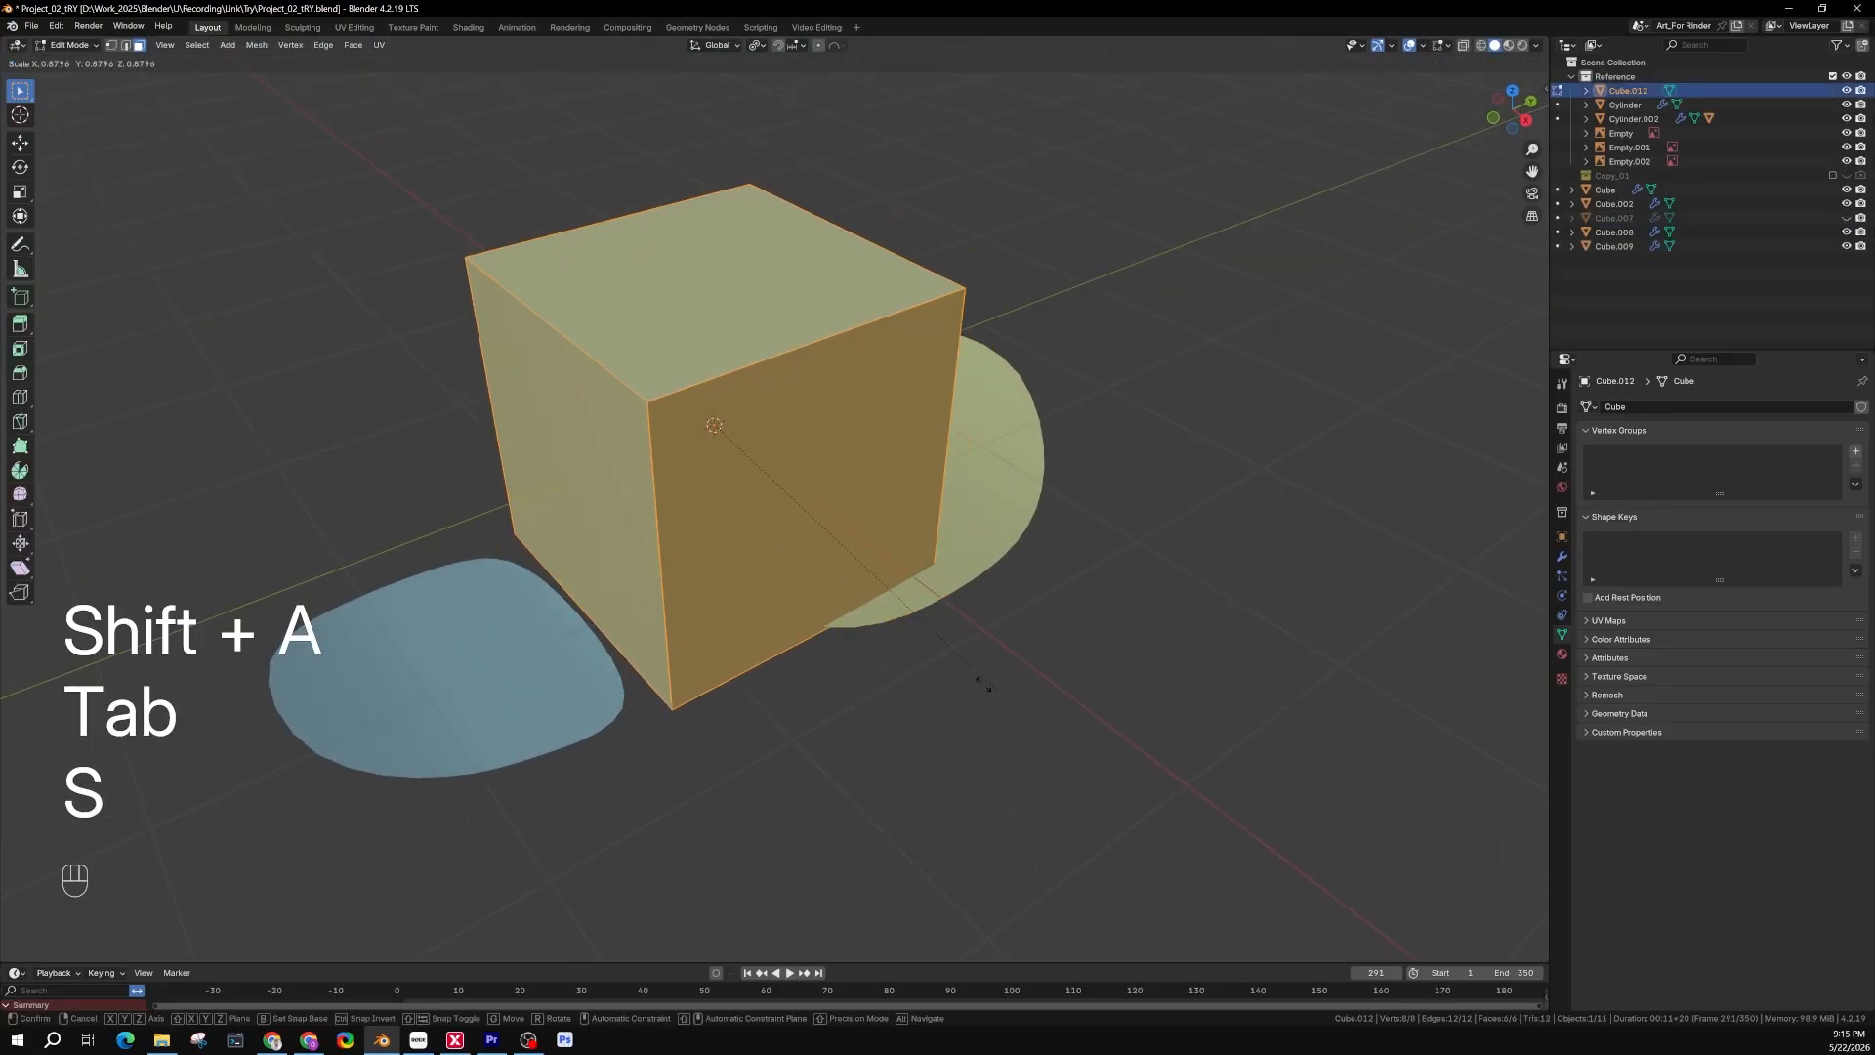
{"action": "left_click", "coordinate": [739, 441]}
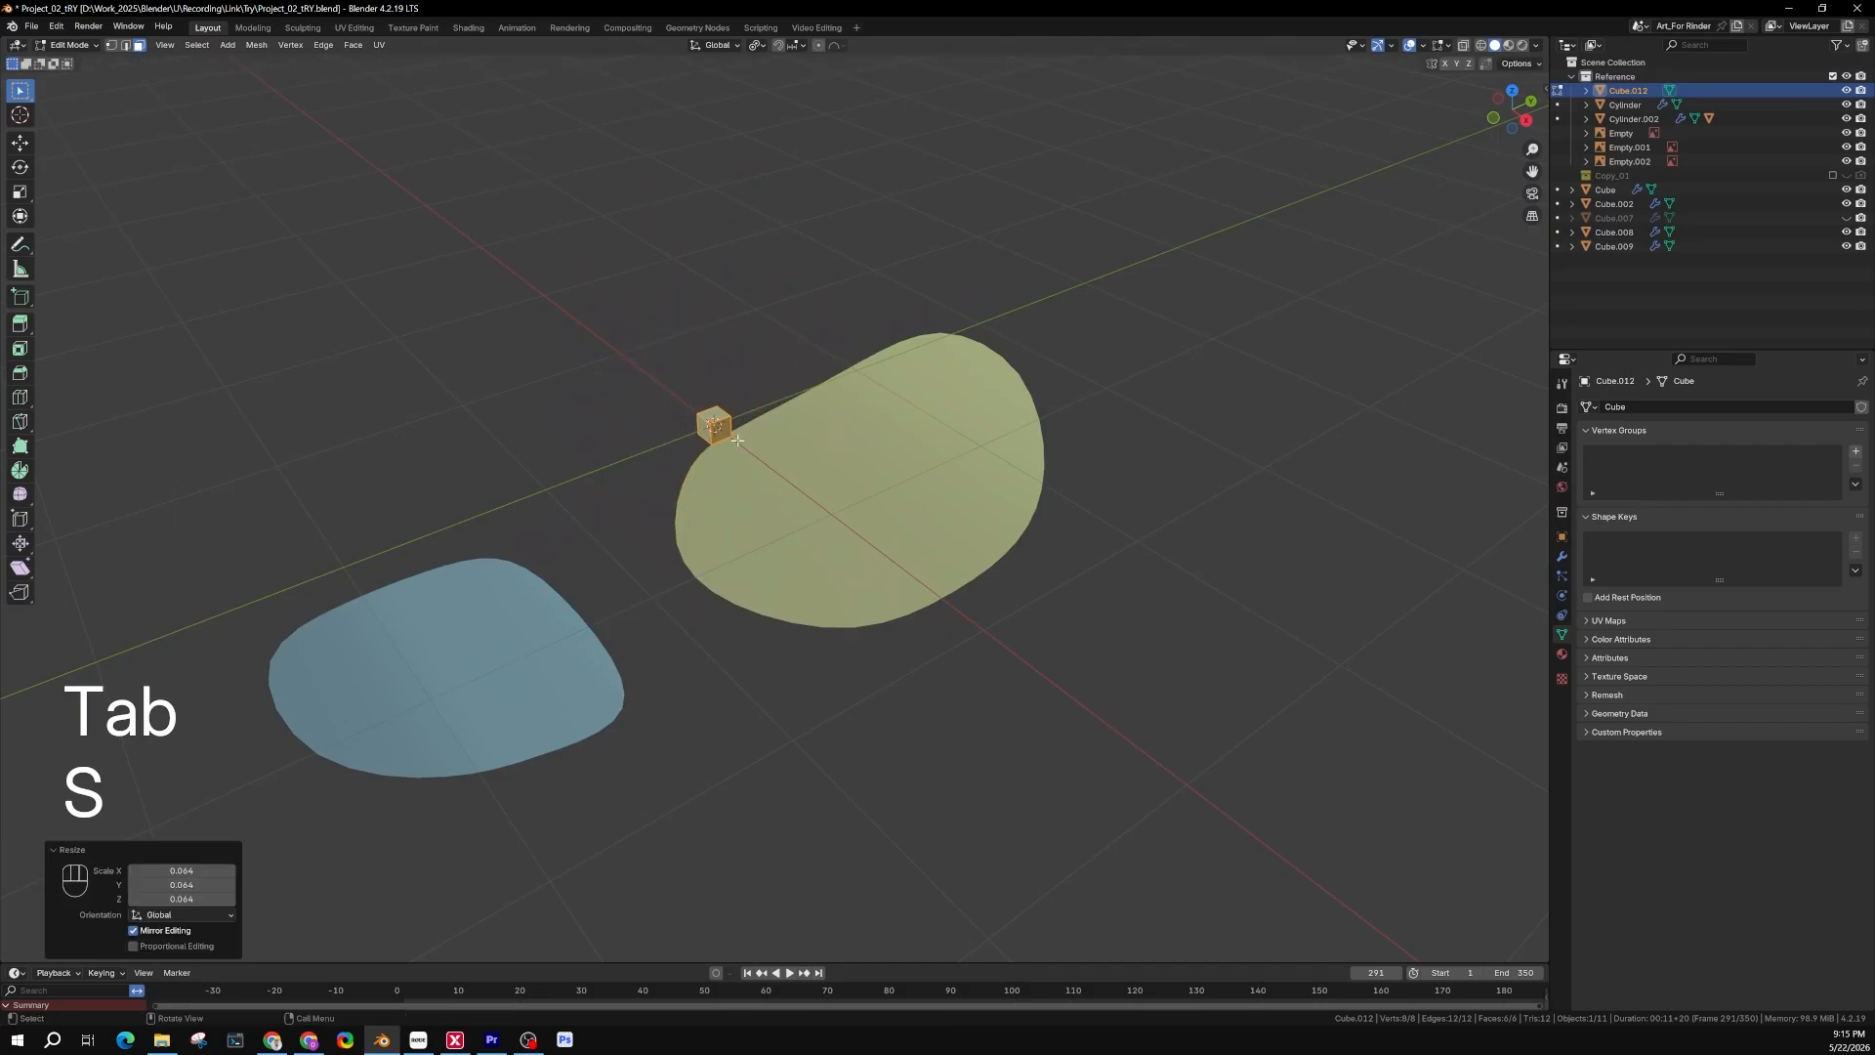
Scale the small cube to about 0.61 along Y and about 0.45 along Z to form a flat block
{"action": "key", "text": "KP_1"}
{"action": "key", "text": "KP_3"}
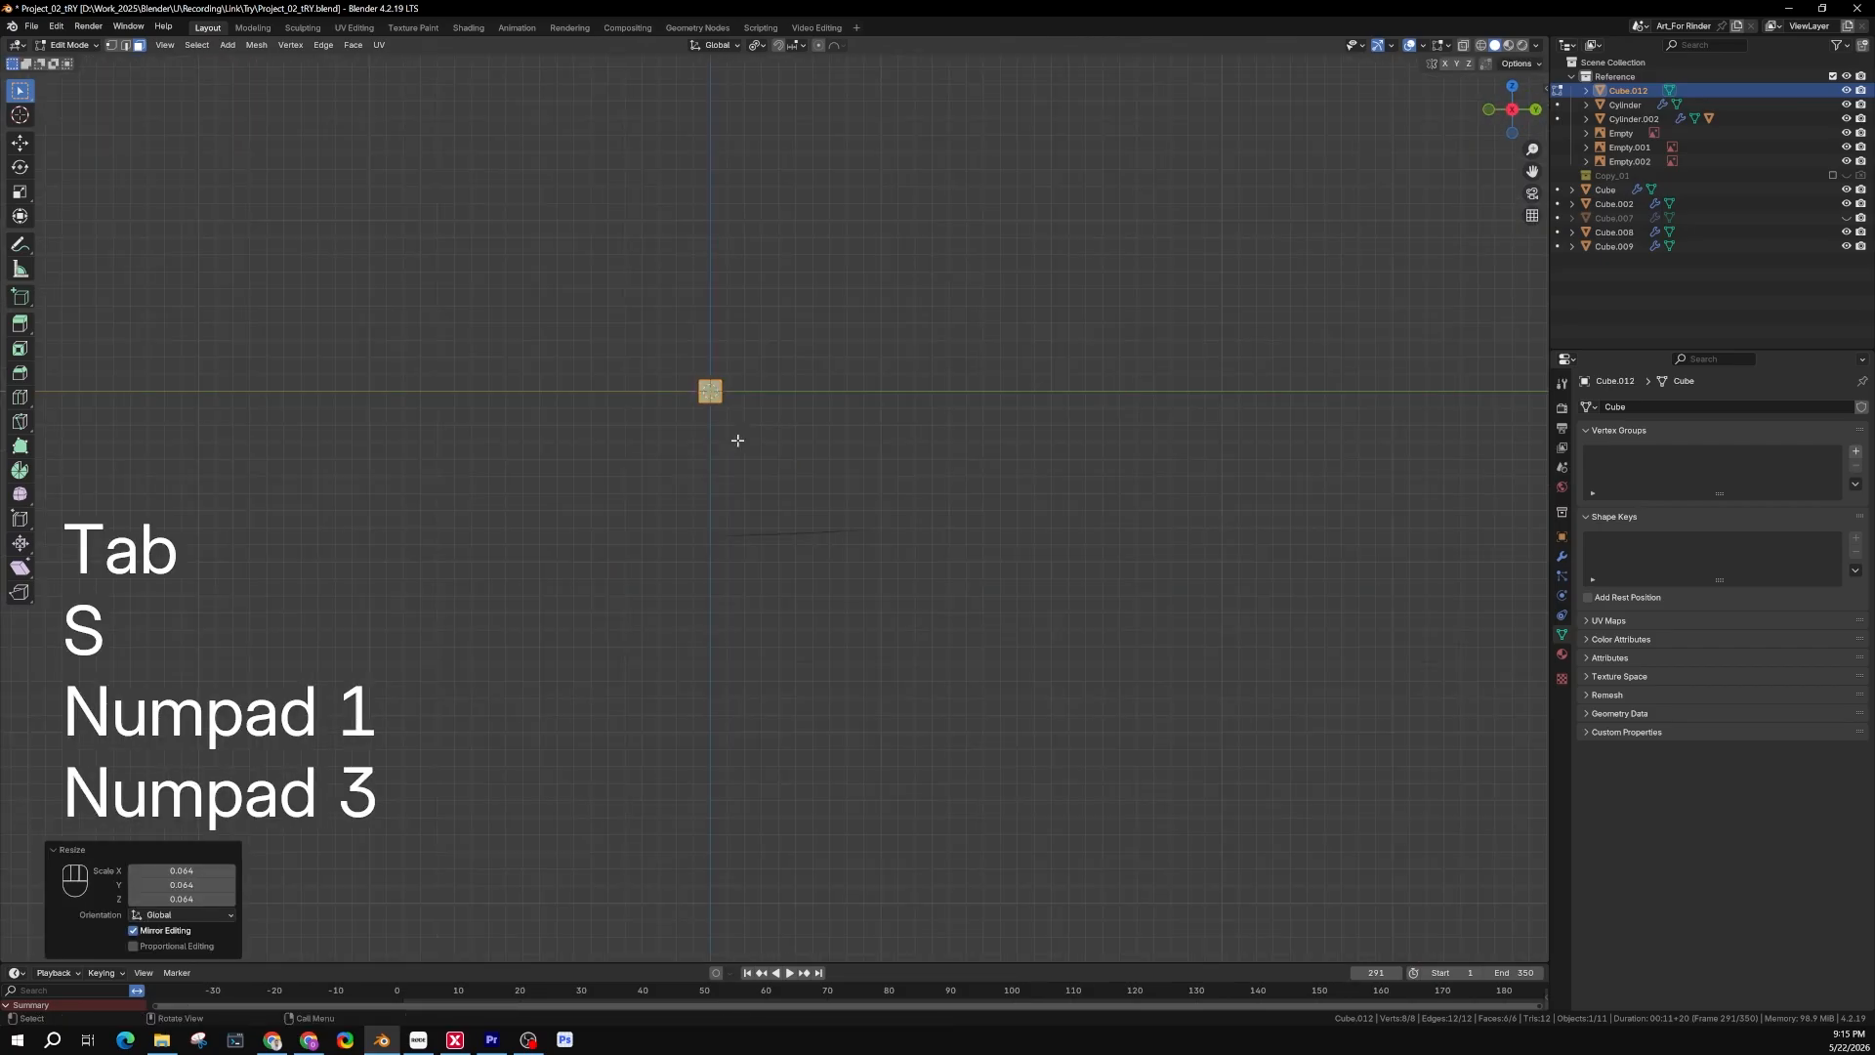
{"action": "middle_click_drag", "start_coordinate": [691, 419], "coordinate": [844, 508]}
{"action": "key", "text": "s"}
{"action": "key", "text": "y"}
{"action": "left_click", "coordinate": [811, 459]}
{"action": "key", "text": "s"}
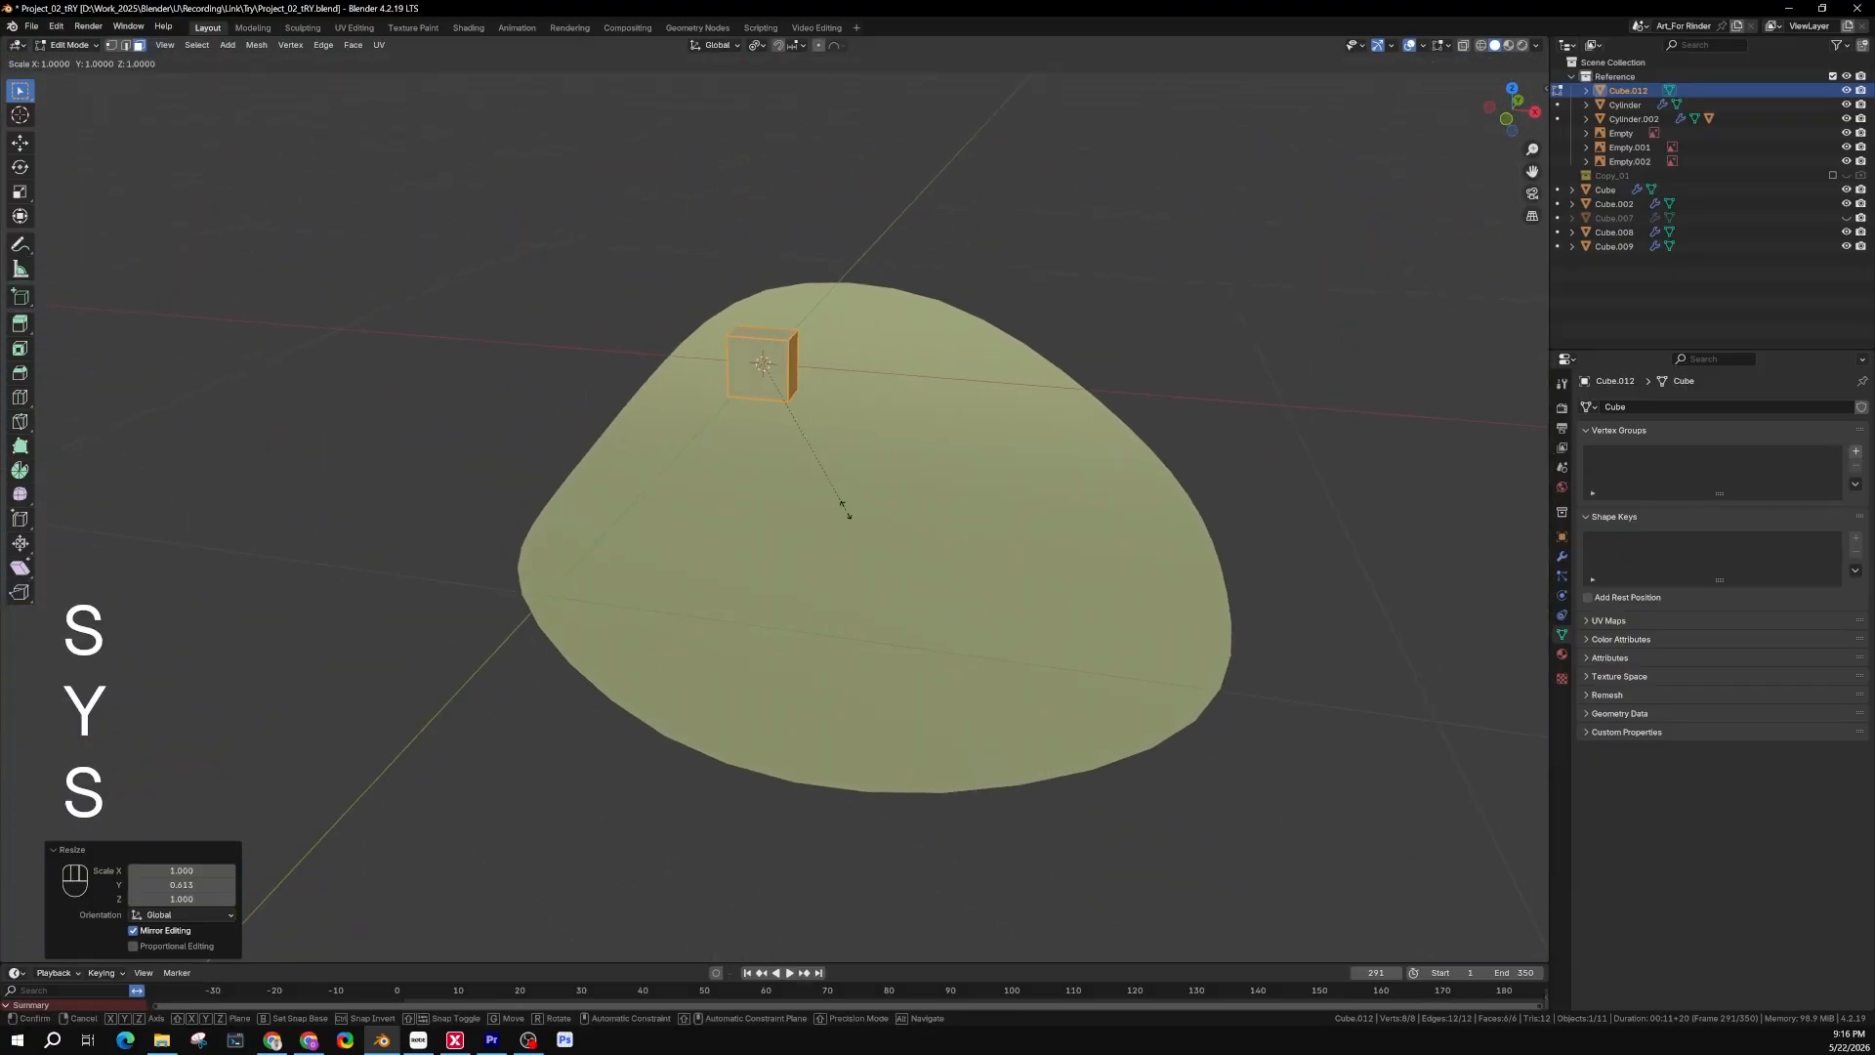
{"action": "key", "text": "z"}
{"action": "left_click", "coordinate": [823, 406]}
Examine the shape and pattern of the tread blocks on the outsole reference image
{"action": "middle_click_drag", "start_coordinate": [823, 406], "coordinate": [751, 426]}
{"action": "middle_click_drag", "start_coordinate": [751, 425], "coordinate": [757, 590], "text": "shift"}
{"action": "scroll", "coordinate": [766, 464], "scroll_direction": "down", "scroll_amount": 2}
{"action": "middle_click_drag", "start_coordinate": [809, 283], "coordinate": [811, 558], "text": "shift"}
{"action": "middle_click_drag", "start_coordinate": [772, 153], "coordinate": [804, 498], "text": "shift"}
{"action": "scroll", "coordinate": [803, 493], "scroll_direction": "up", "scroll_amount": 3}
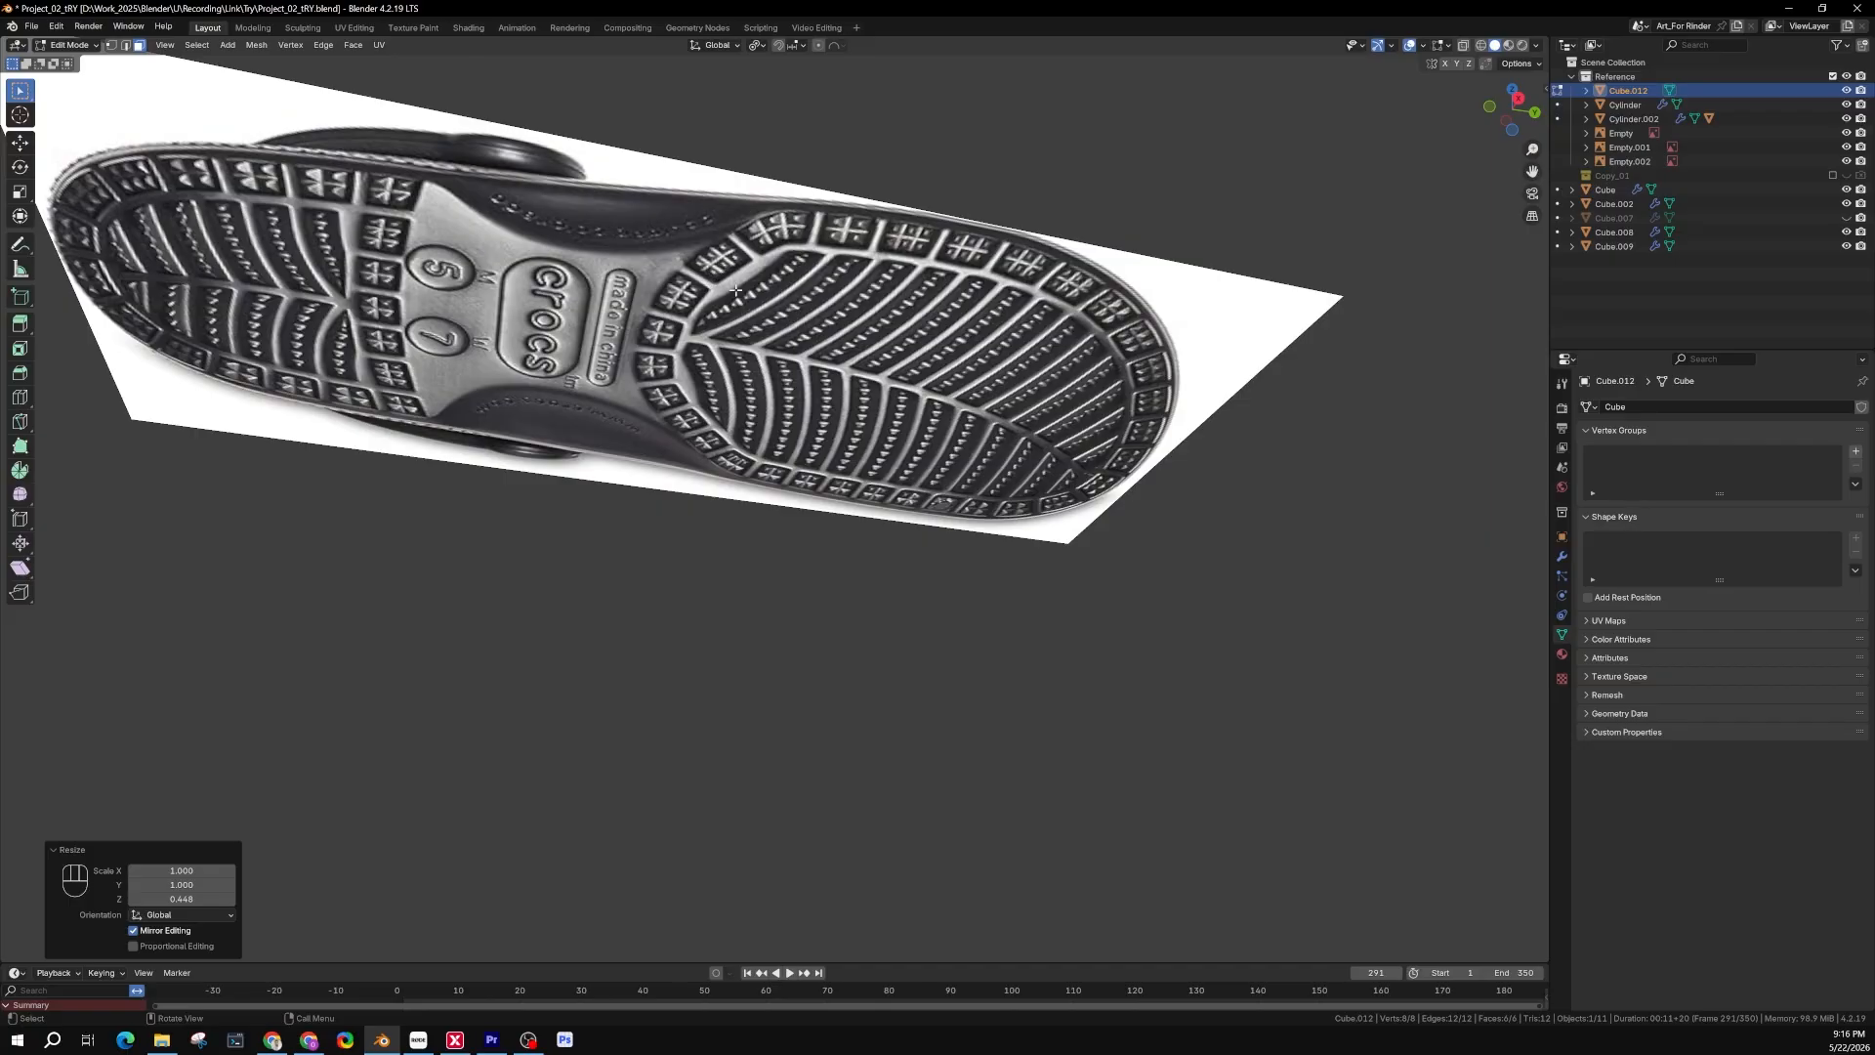
{"action": "scroll", "coordinate": [743, 480], "scroll_direction": "down", "scroll_amount": 1}
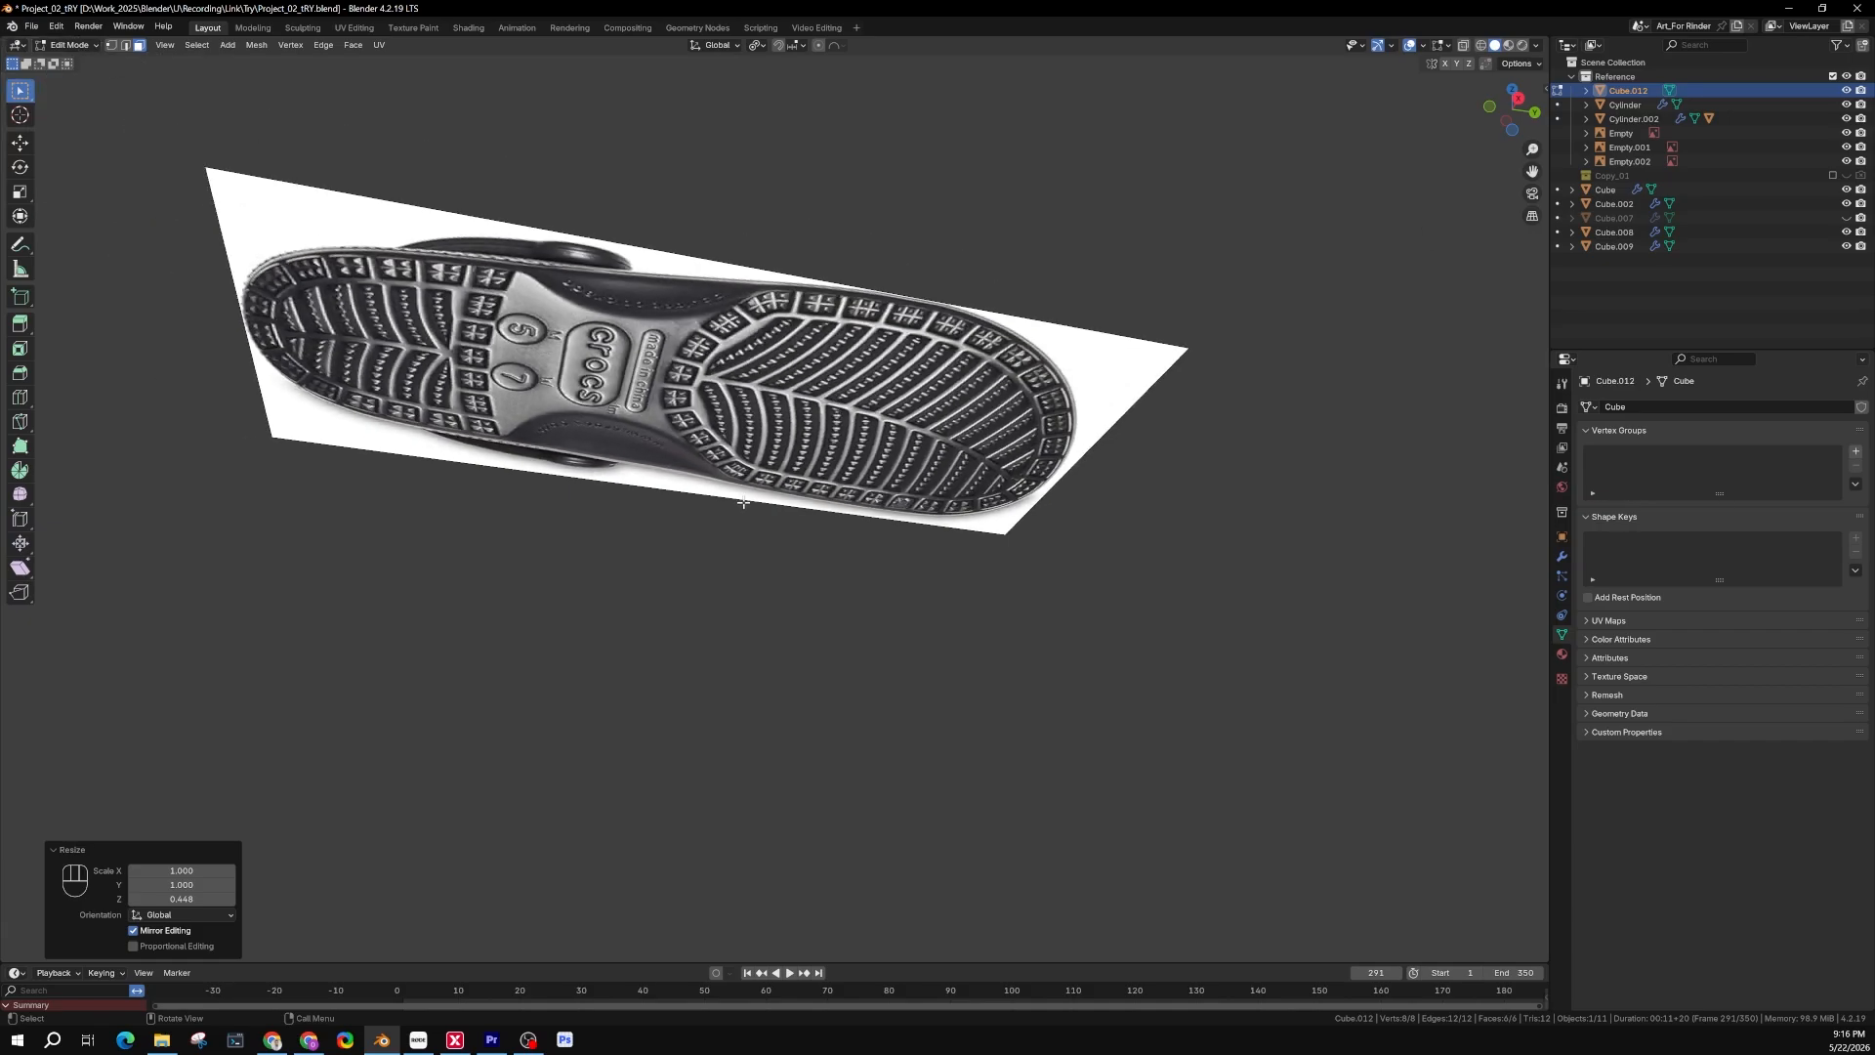
{"action": "middle_click_drag", "start_coordinate": [742, 475], "coordinate": [752, 673]}
{"action": "scroll", "coordinate": [747, 666], "scroll_direction": "down", "scroll_amount": 2}
{"action": "scroll", "coordinate": [705, 583], "scroll_direction": "up", "scroll_amount": 2}
{"action": "scroll", "coordinate": [696, 547], "scroll_direction": "up", "scroll_amount": 3}
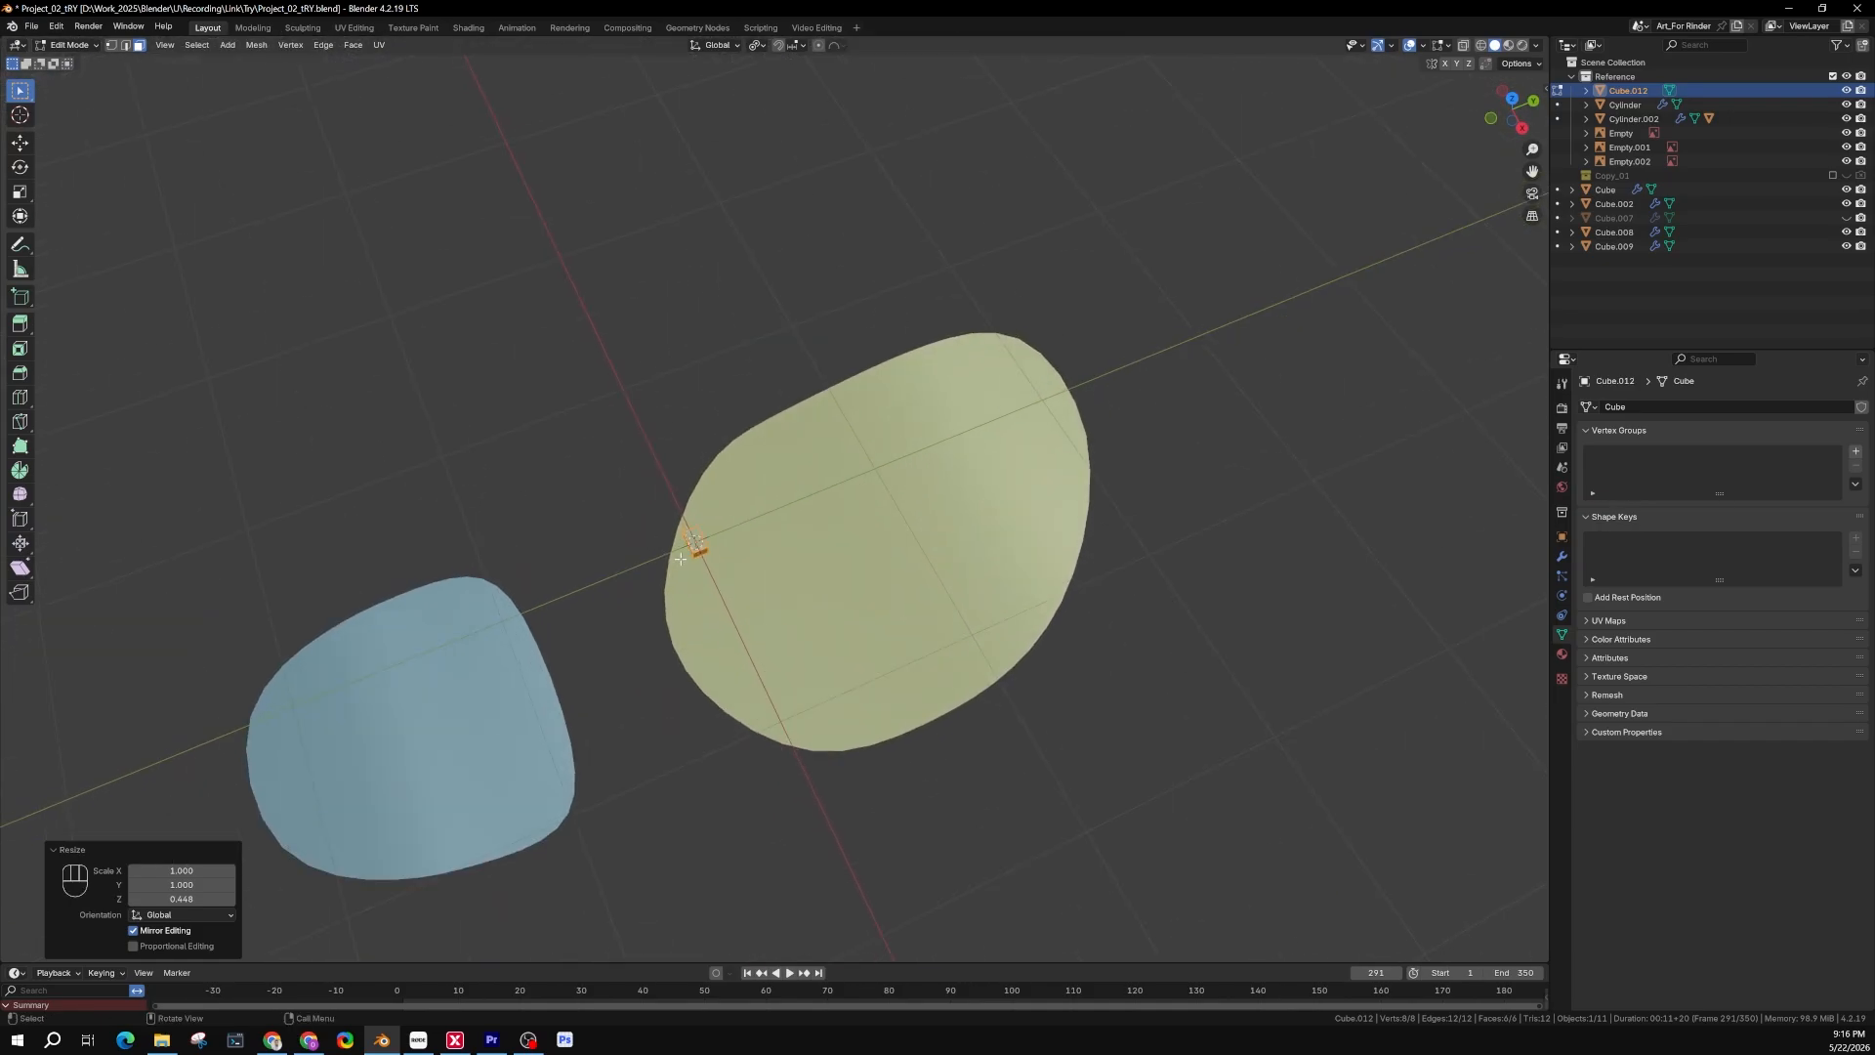
Add two evenly spaced loop cuts across the block, dividing its length into three sections
{"action": "key", "text": "grave"}
{"action": "left_click", "coordinate": [731, 555]}
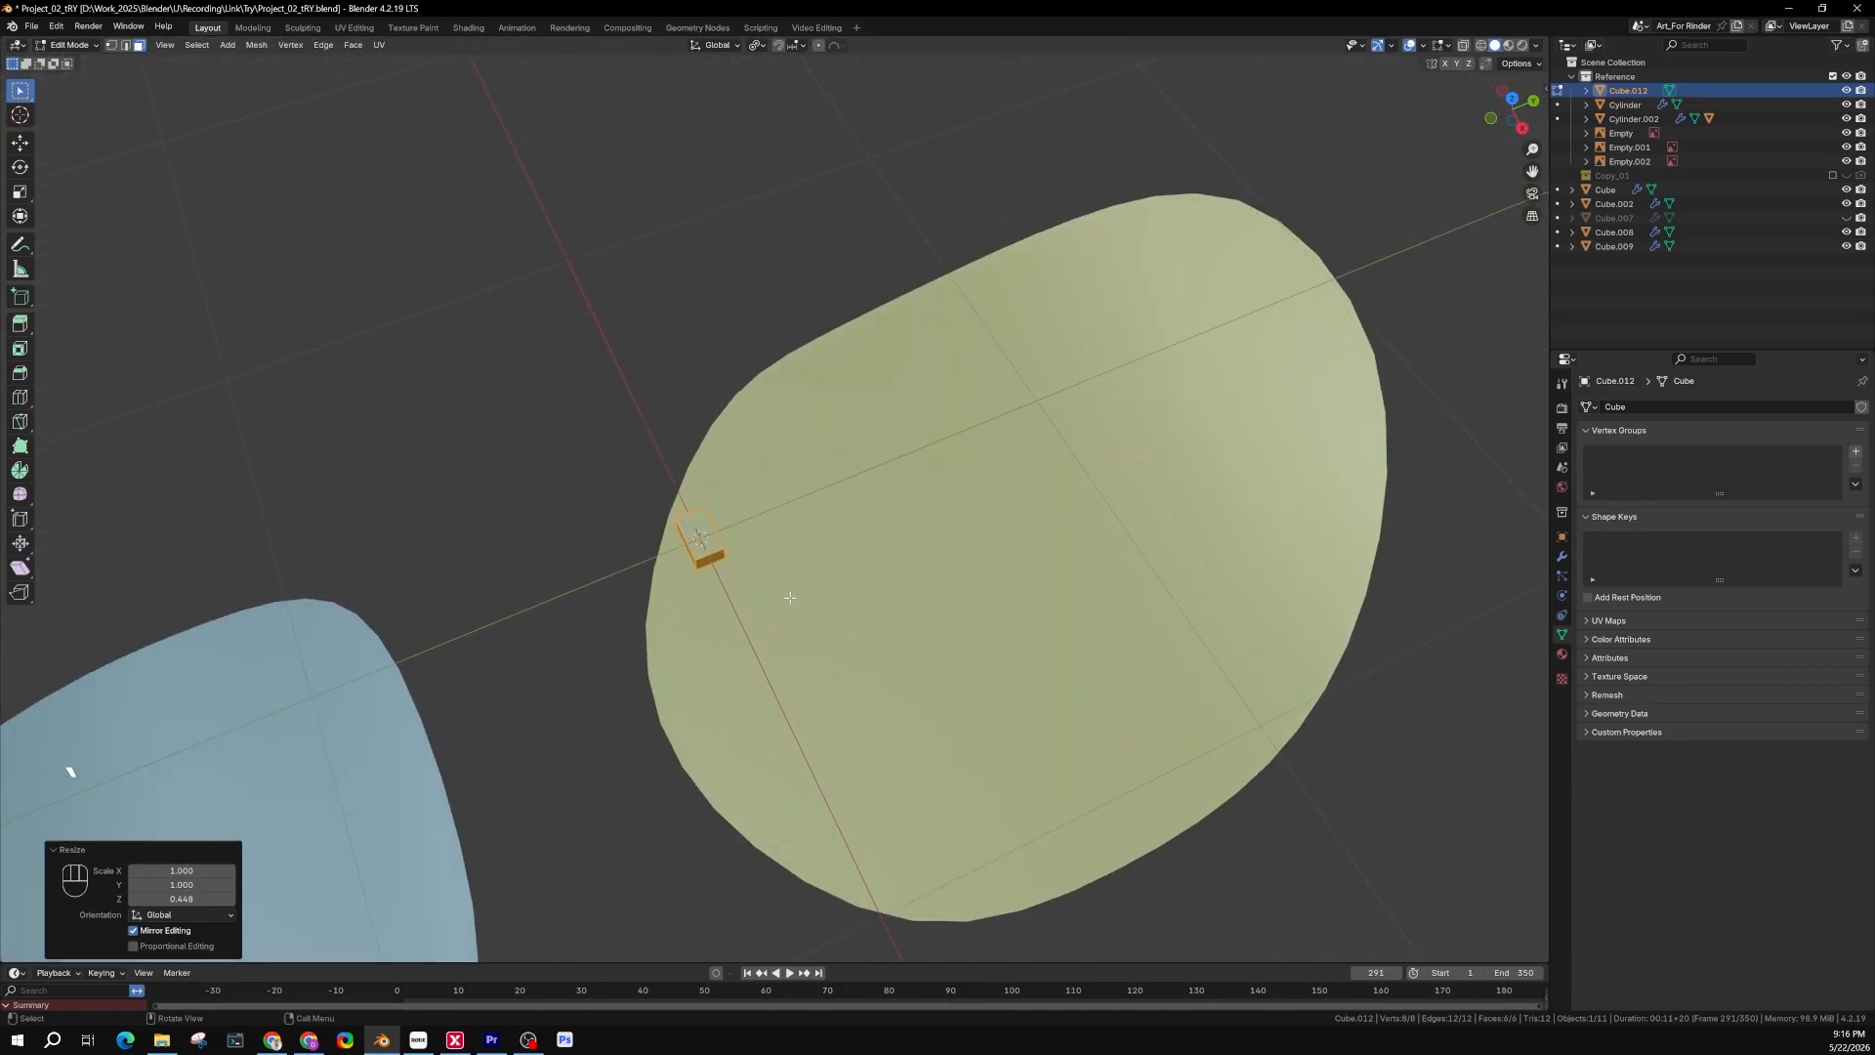
{"action": "middle_click_drag", "start_coordinate": [731, 555], "coordinate": [739, 504]}
{"action": "middle_click_drag", "start_coordinate": [739, 505], "coordinate": [693, 499], "text": "shift"}
{"action": "scroll", "coordinate": [693, 499], "scroll_direction": "up", "scroll_amount": 3}
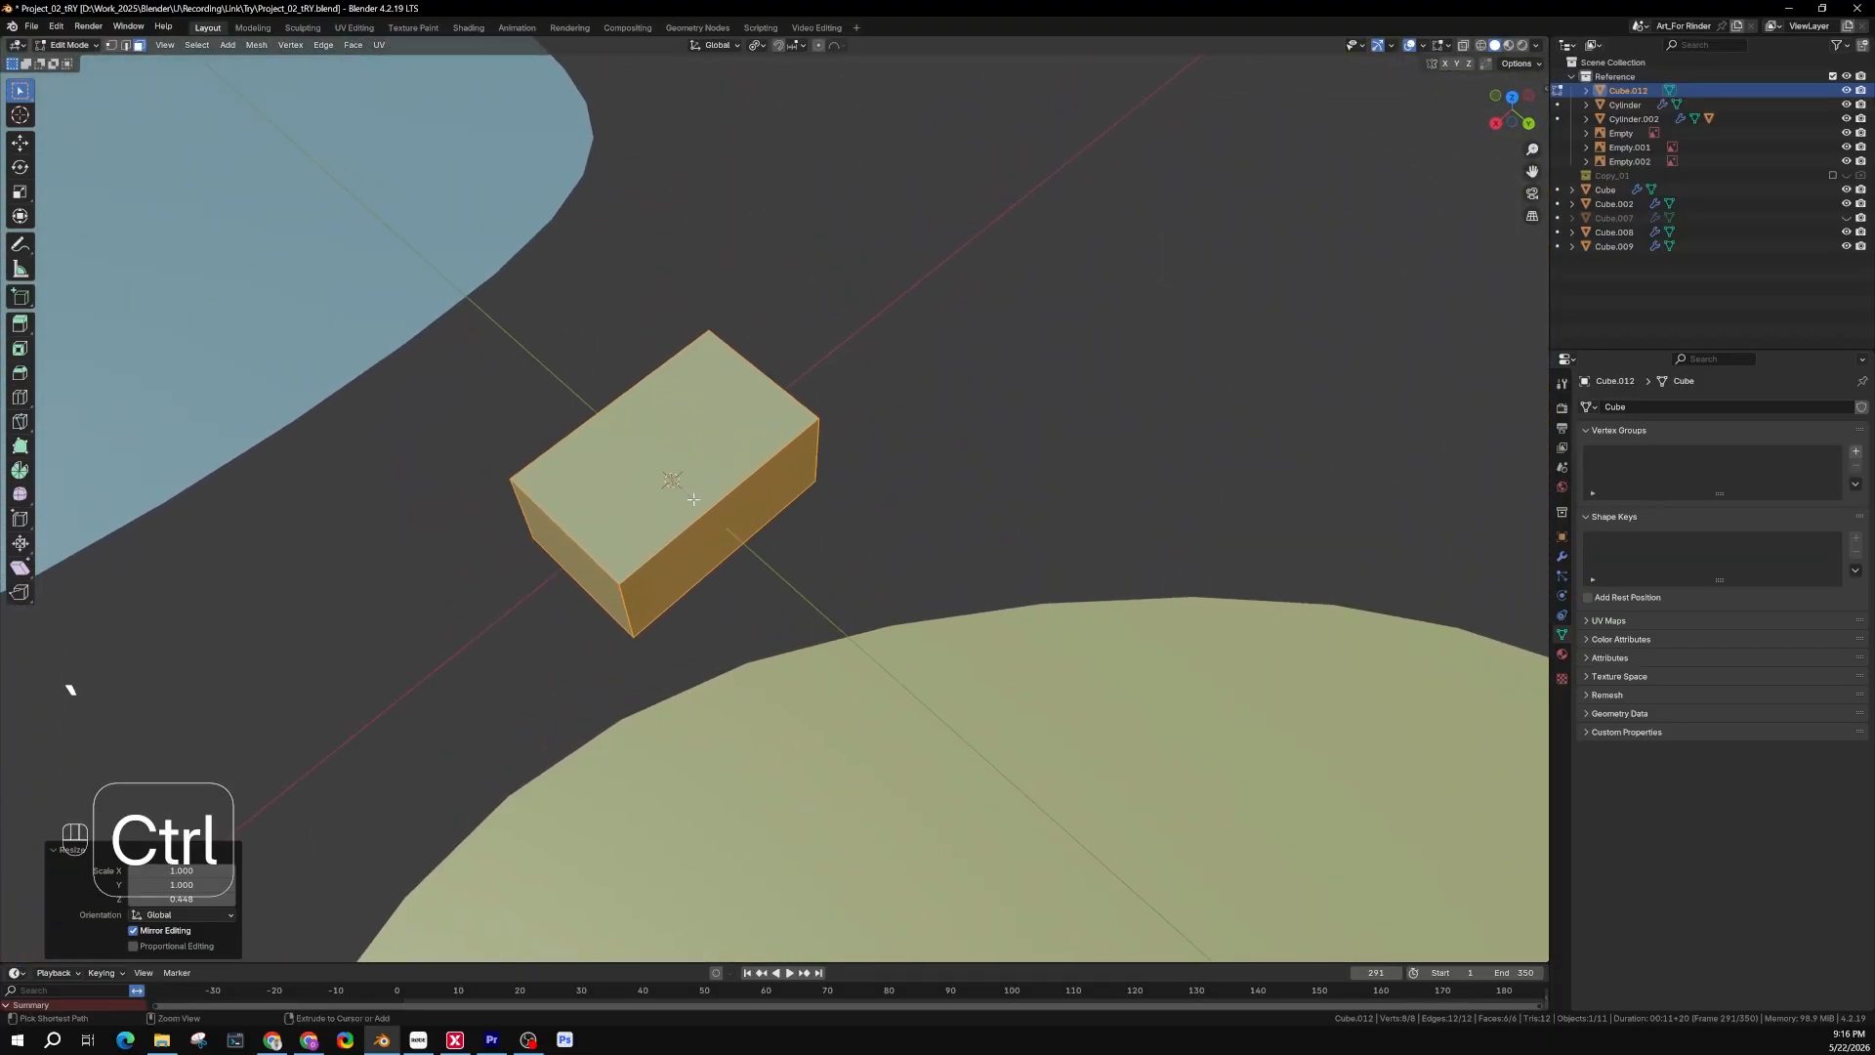
{"action": "key", "text": "ctrl+r"}
{"action": "scroll", "coordinate": [693, 499], "scroll_direction": "up", "scroll_amount": 1}
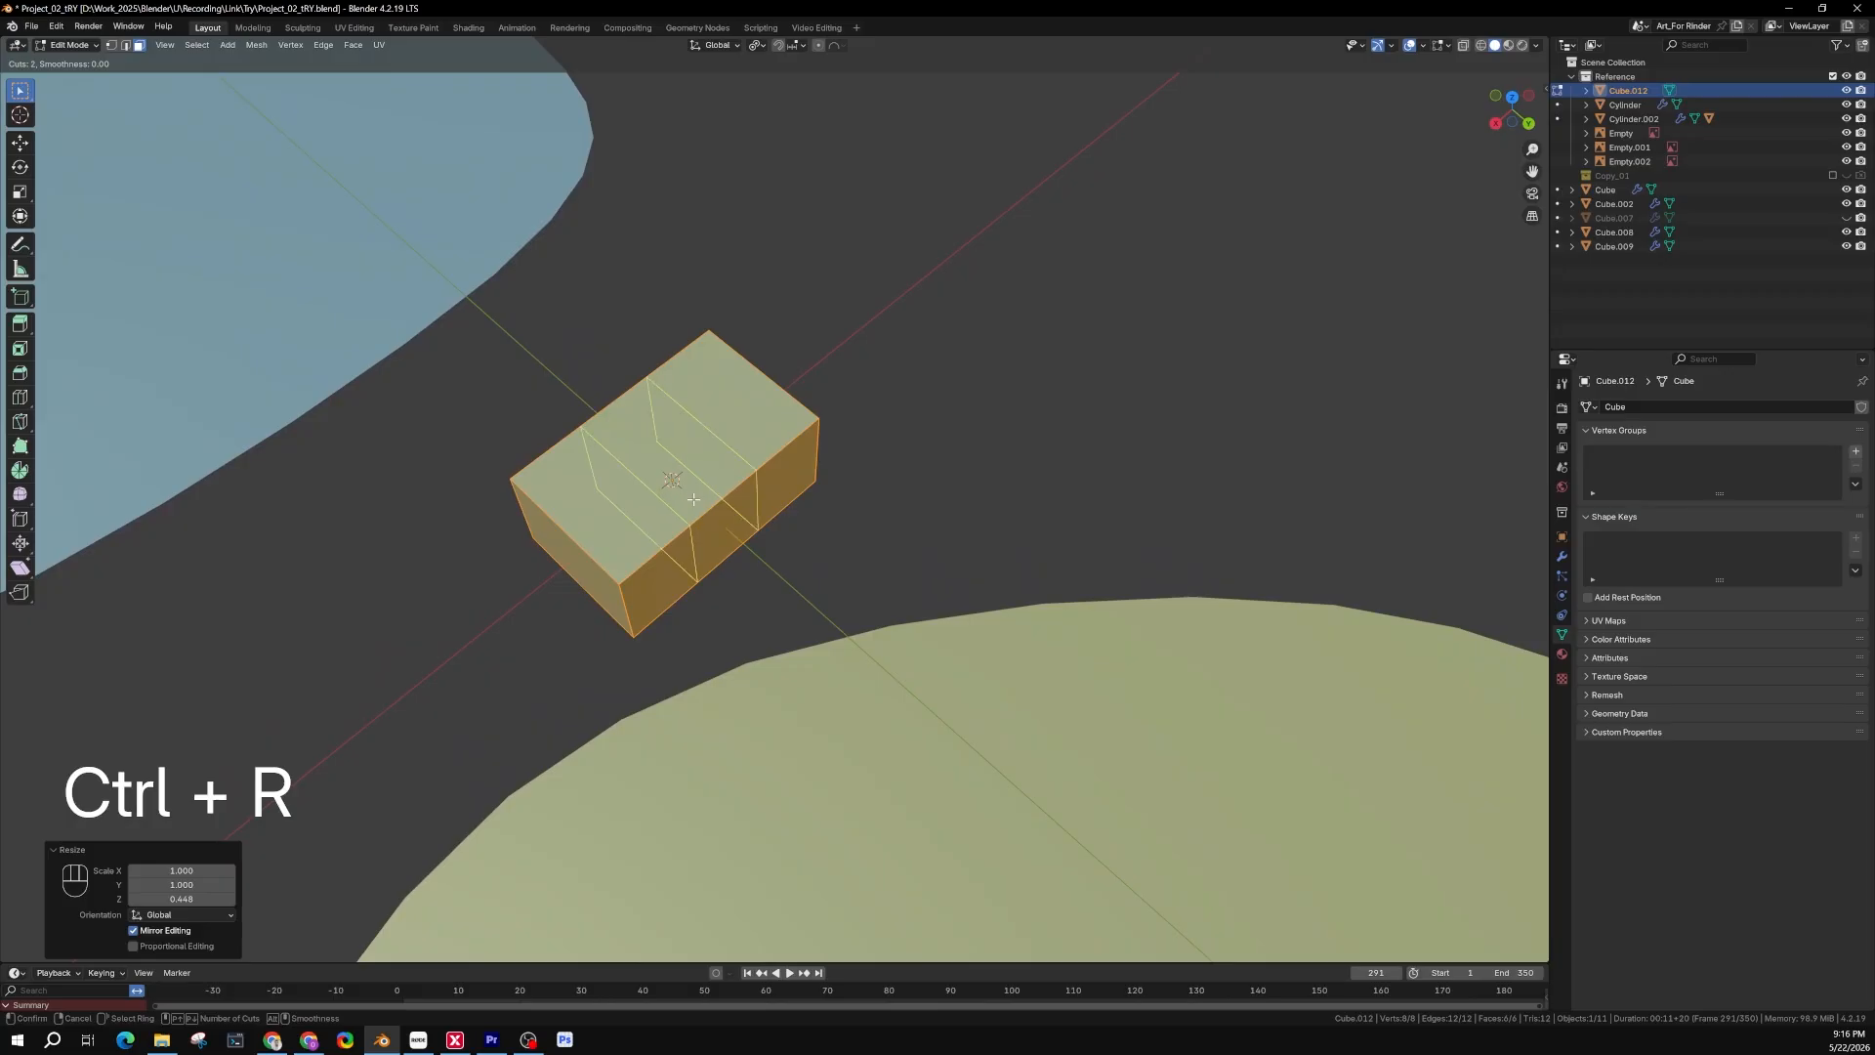
{"action": "key", "text": "Return"}
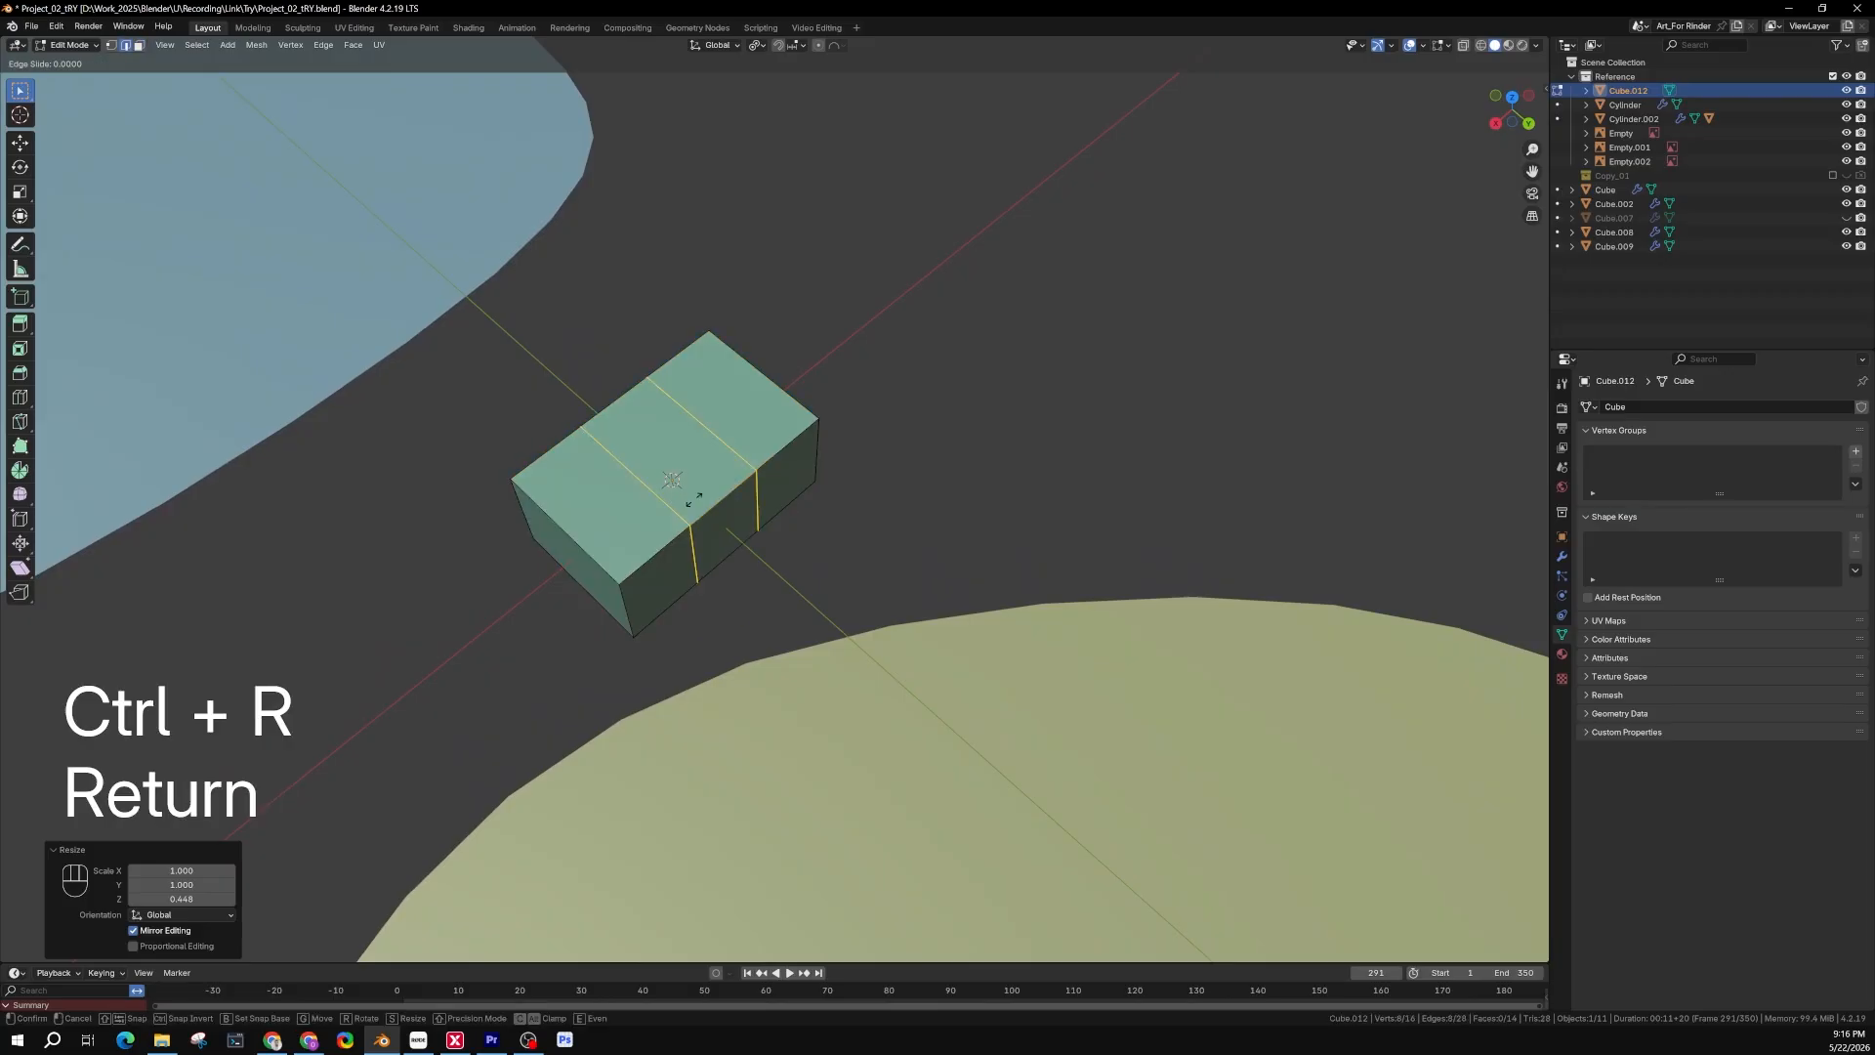
{"action": "key", "text": "Return"}
Add one centred loop cut along the block's length
{"action": "middle_click_drag", "start_coordinate": [693, 499], "coordinate": [830, 537]}
{"action": "key", "text": "ctrl+r"}
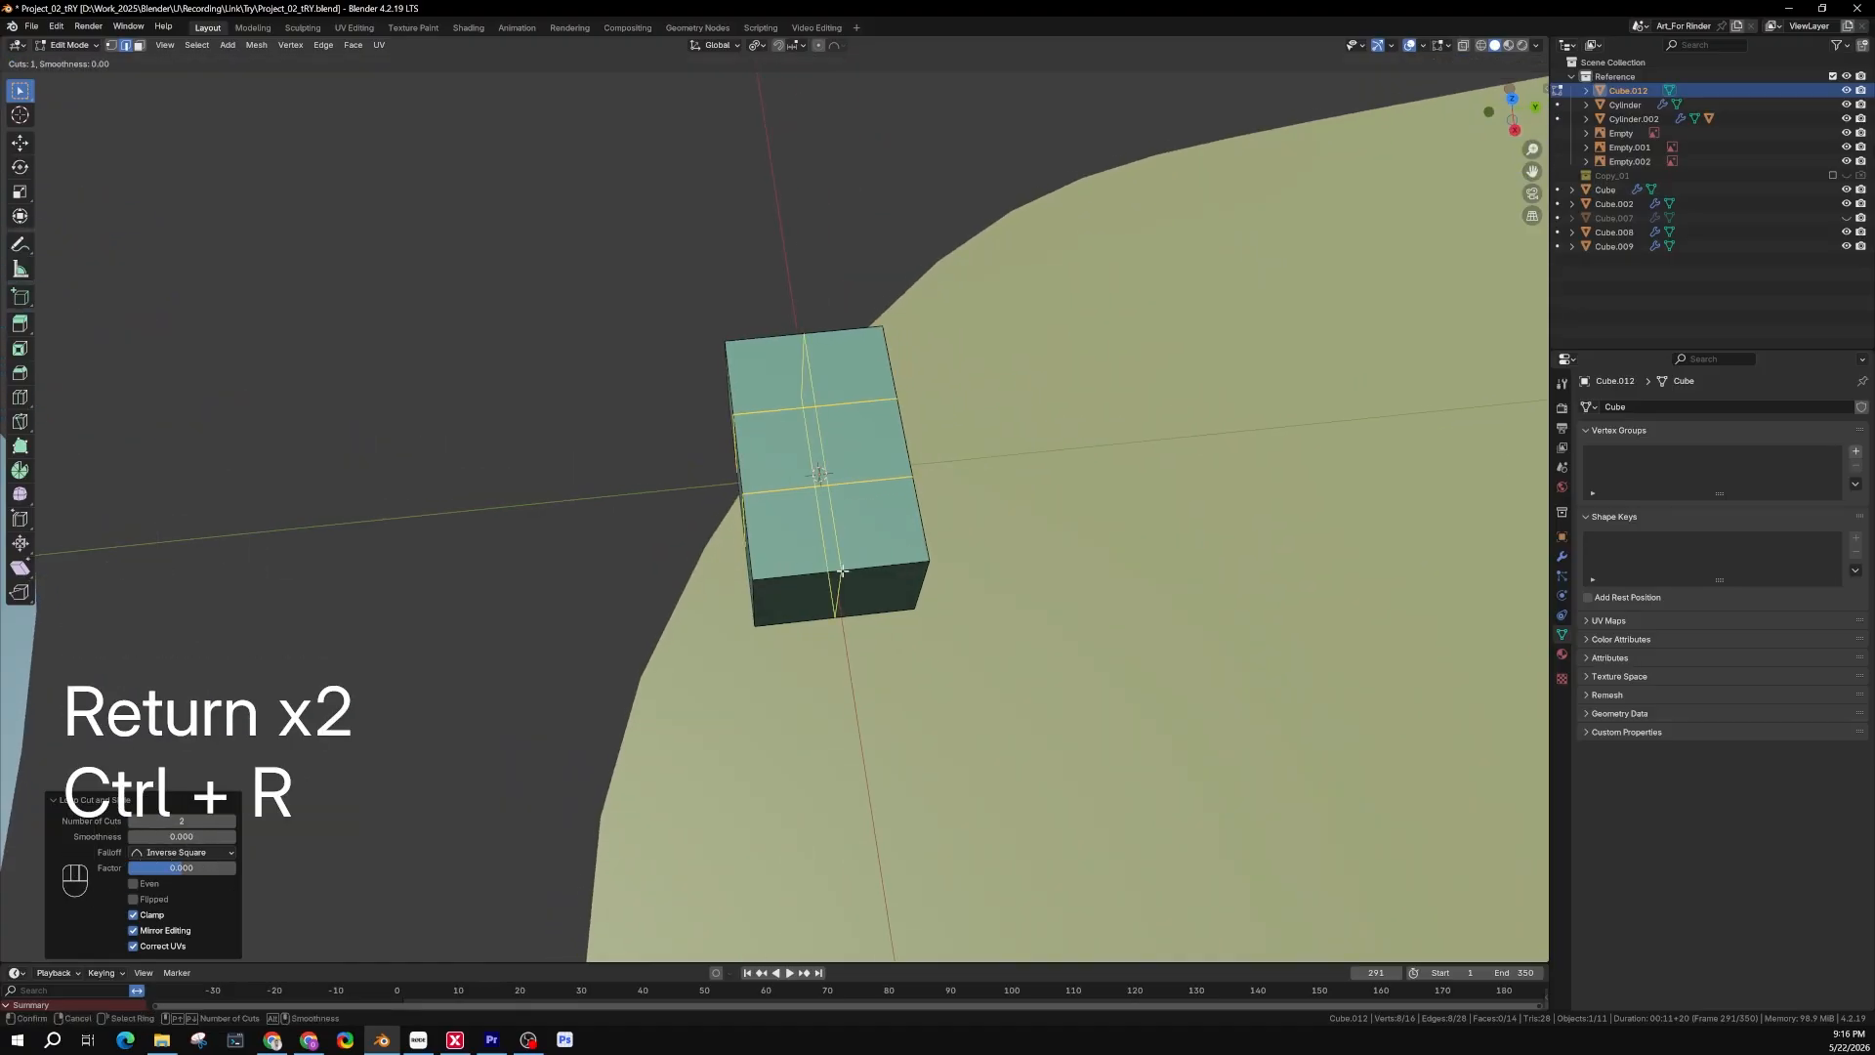
{"action": "key", "text": "Return"}
{"action": "key", "text": "Return"}
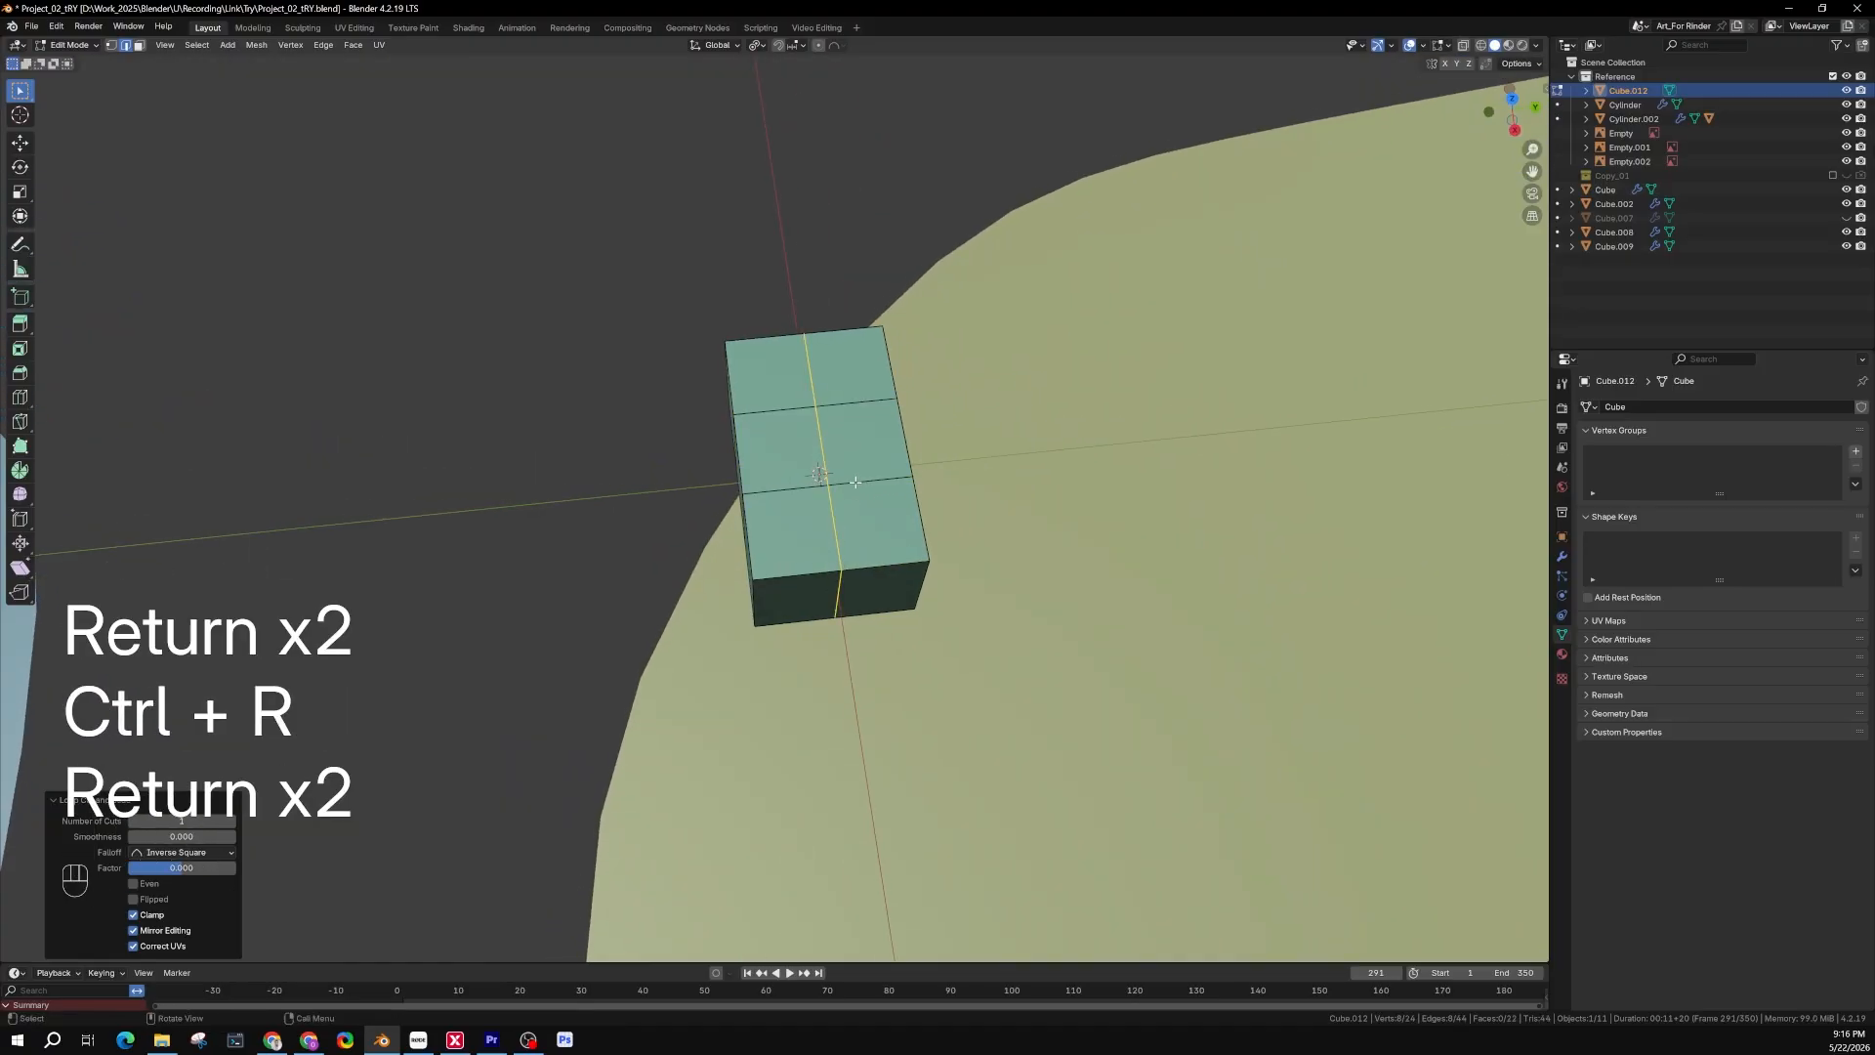
Select all three edge loops on the block and bevel them about 0.4 cm with one segment
{"action": "key", "text": "2"}
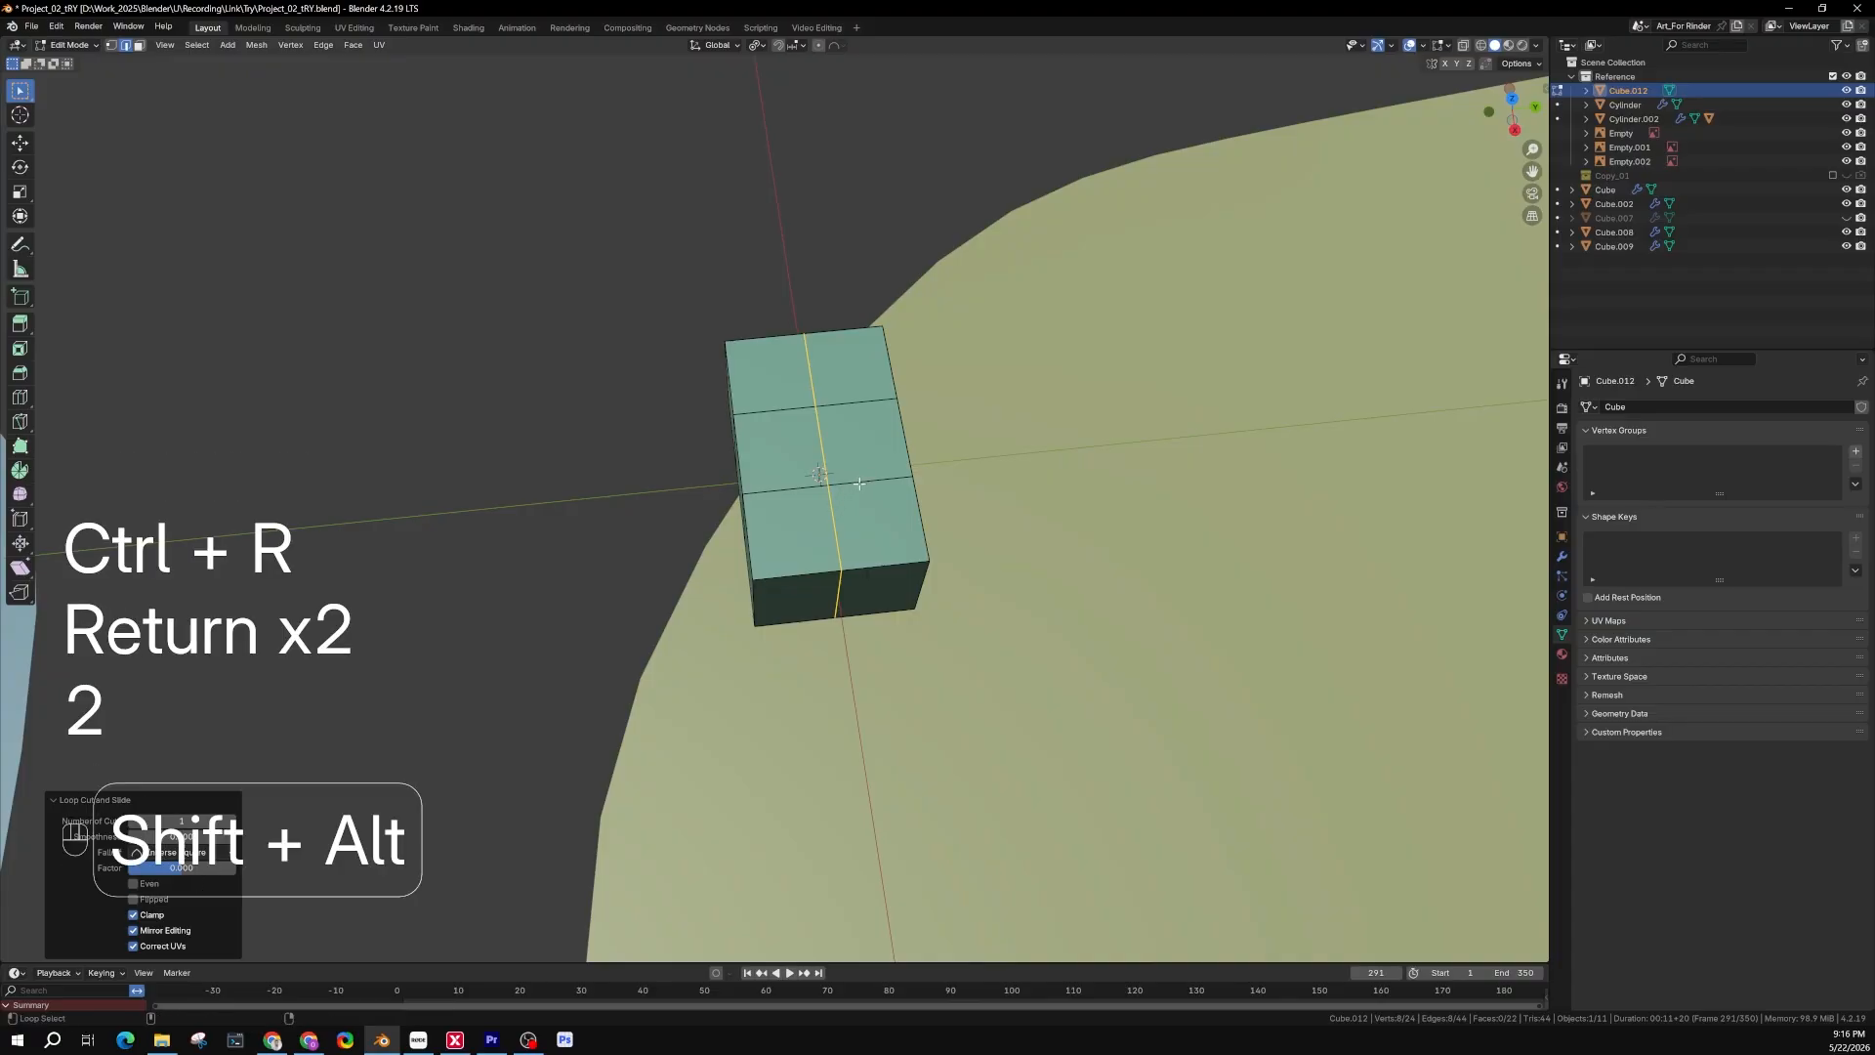
{"action": "left_click", "coordinate": [859, 481], "text": "alt+shift"}
{"action": "left_click", "coordinate": [845, 401], "text": "alt+shift"}
{"action": "middle_click_drag", "start_coordinate": [844, 401], "coordinate": [988, 454]}
{"action": "scroll", "coordinate": [851, 463], "scroll_direction": "up", "scroll_amount": 3}
{"action": "middle_click_drag", "start_coordinate": [824, 460], "coordinate": [808, 465]}
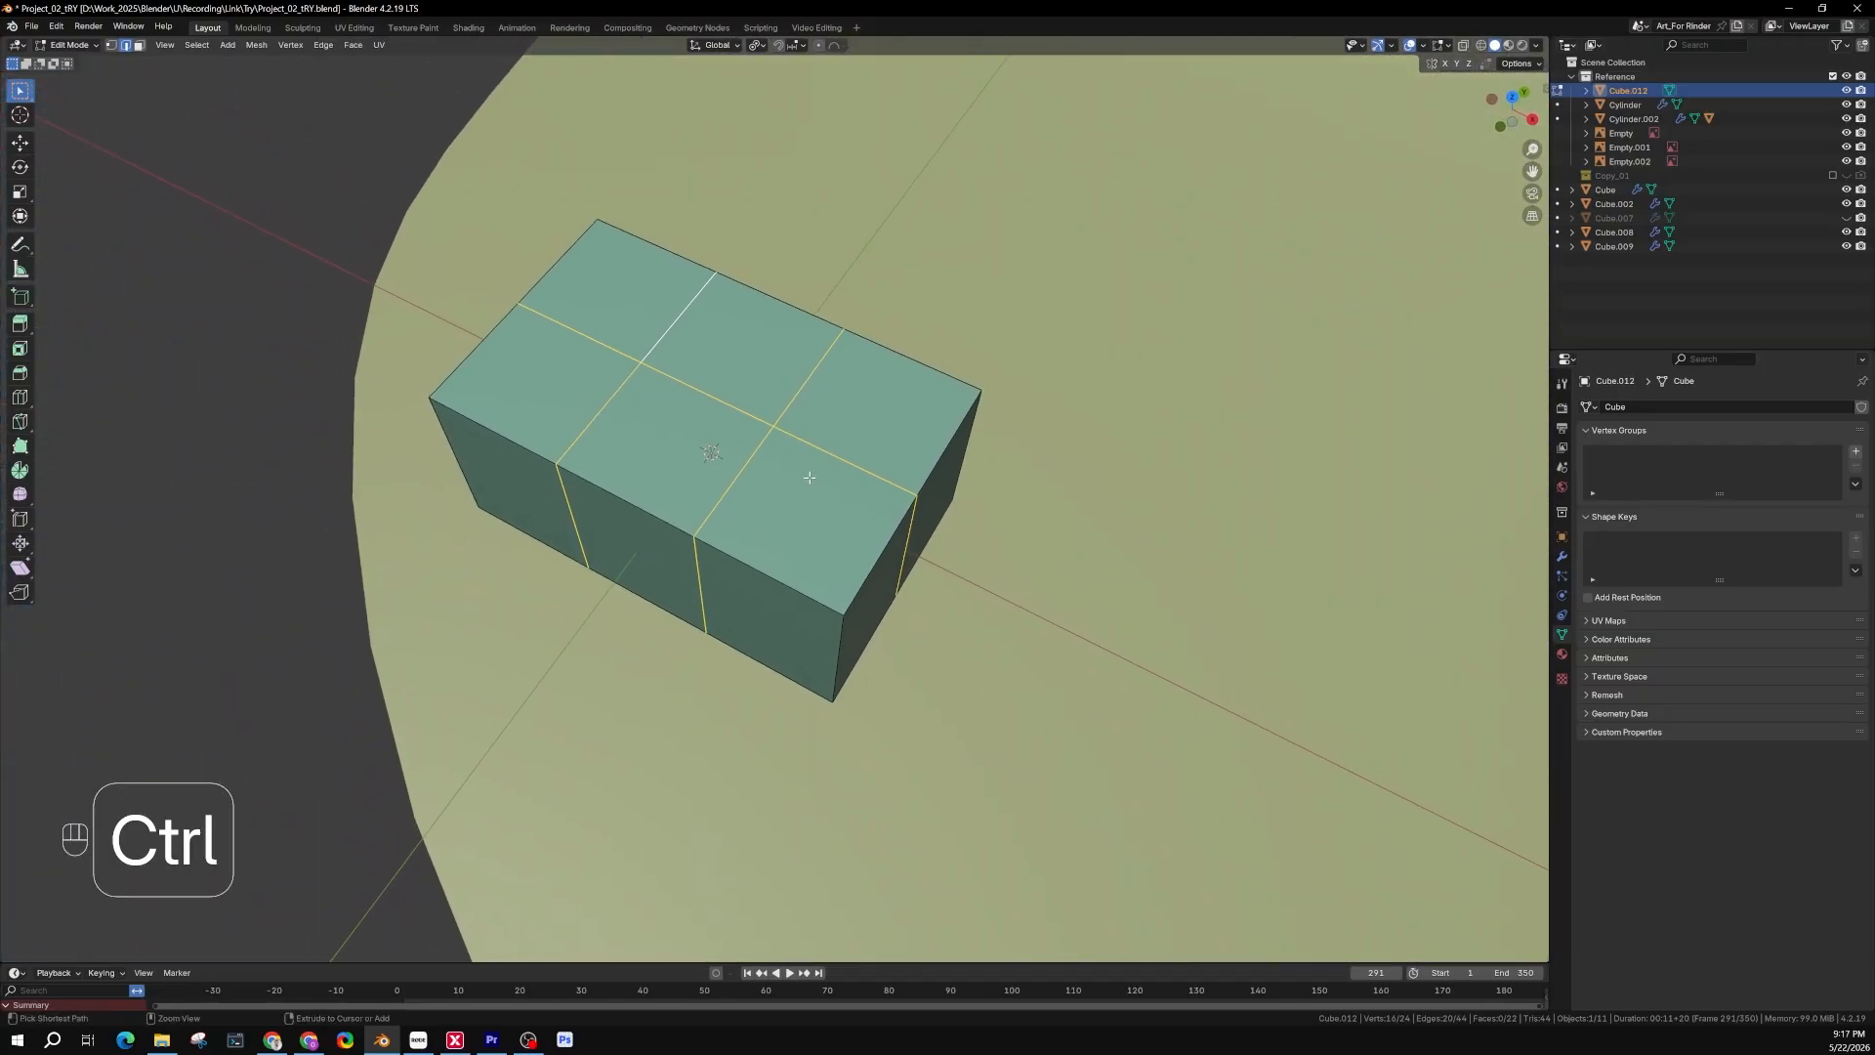
{"action": "key", "text": "ctrl+b"}
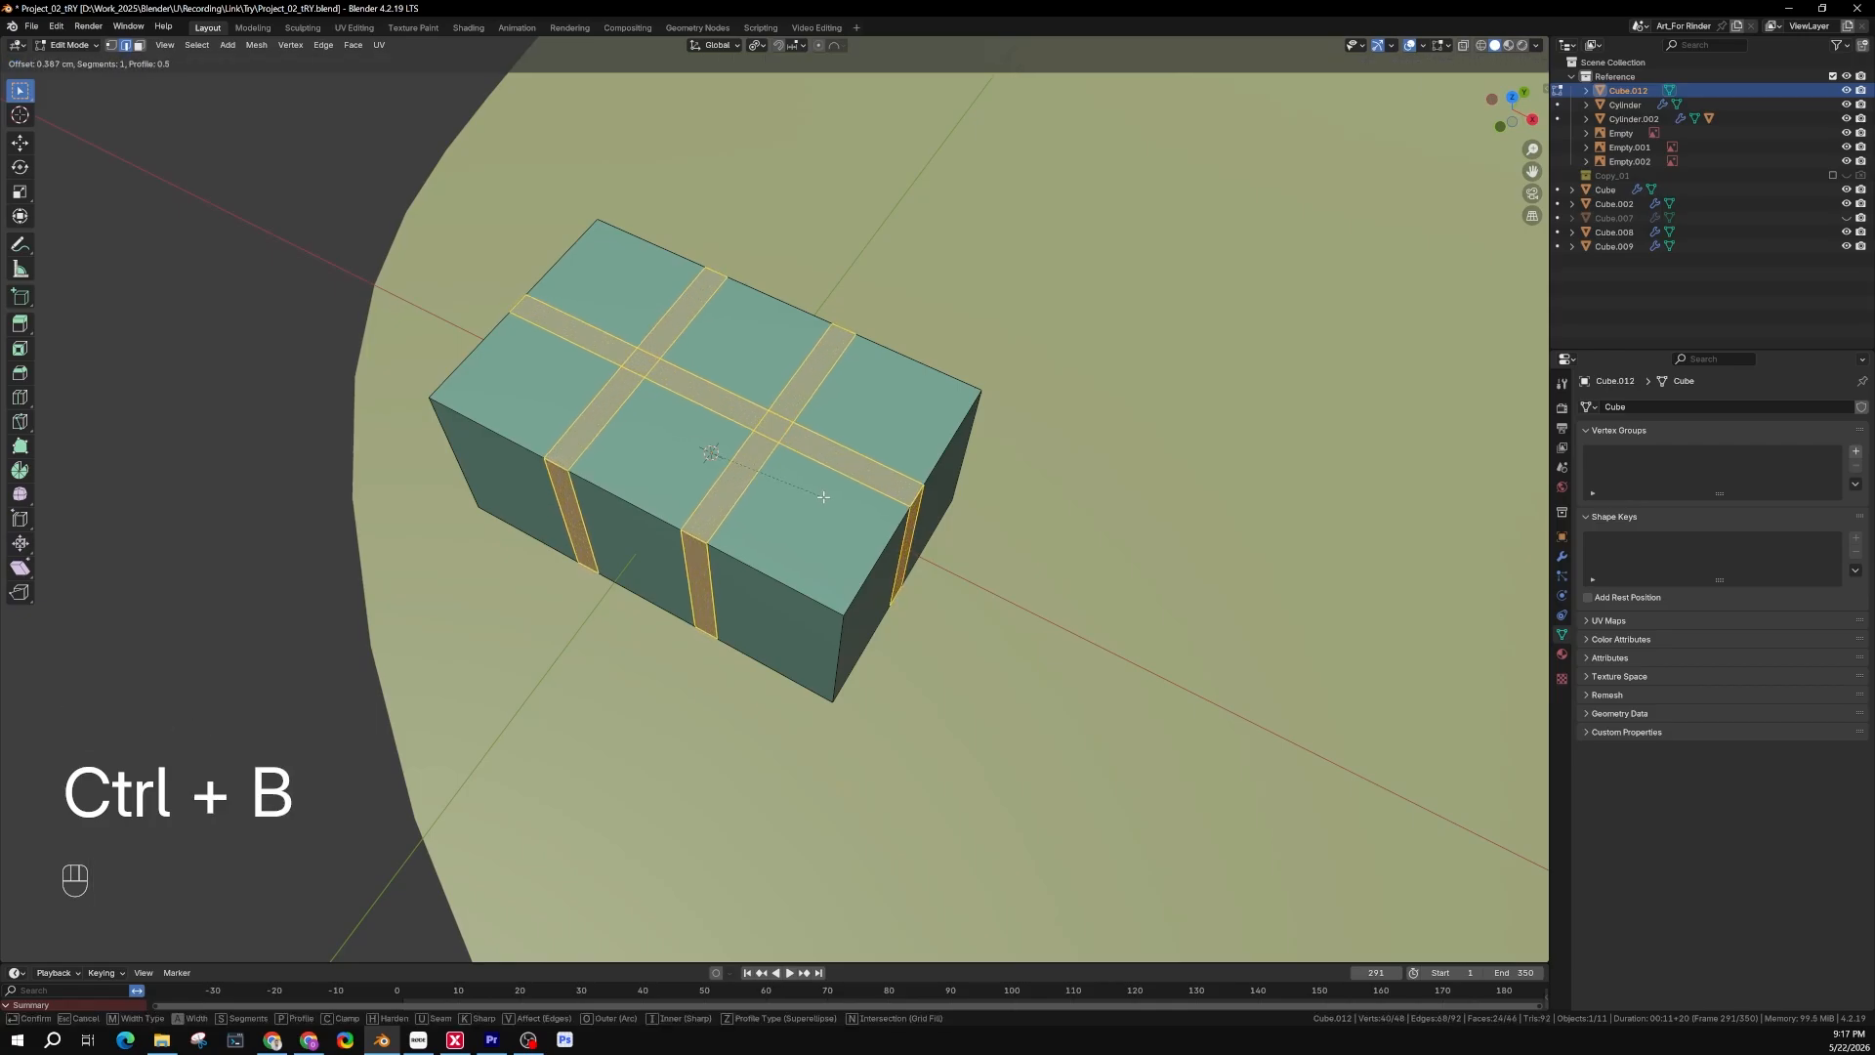
{"action": "left_click", "coordinate": [823, 495]}
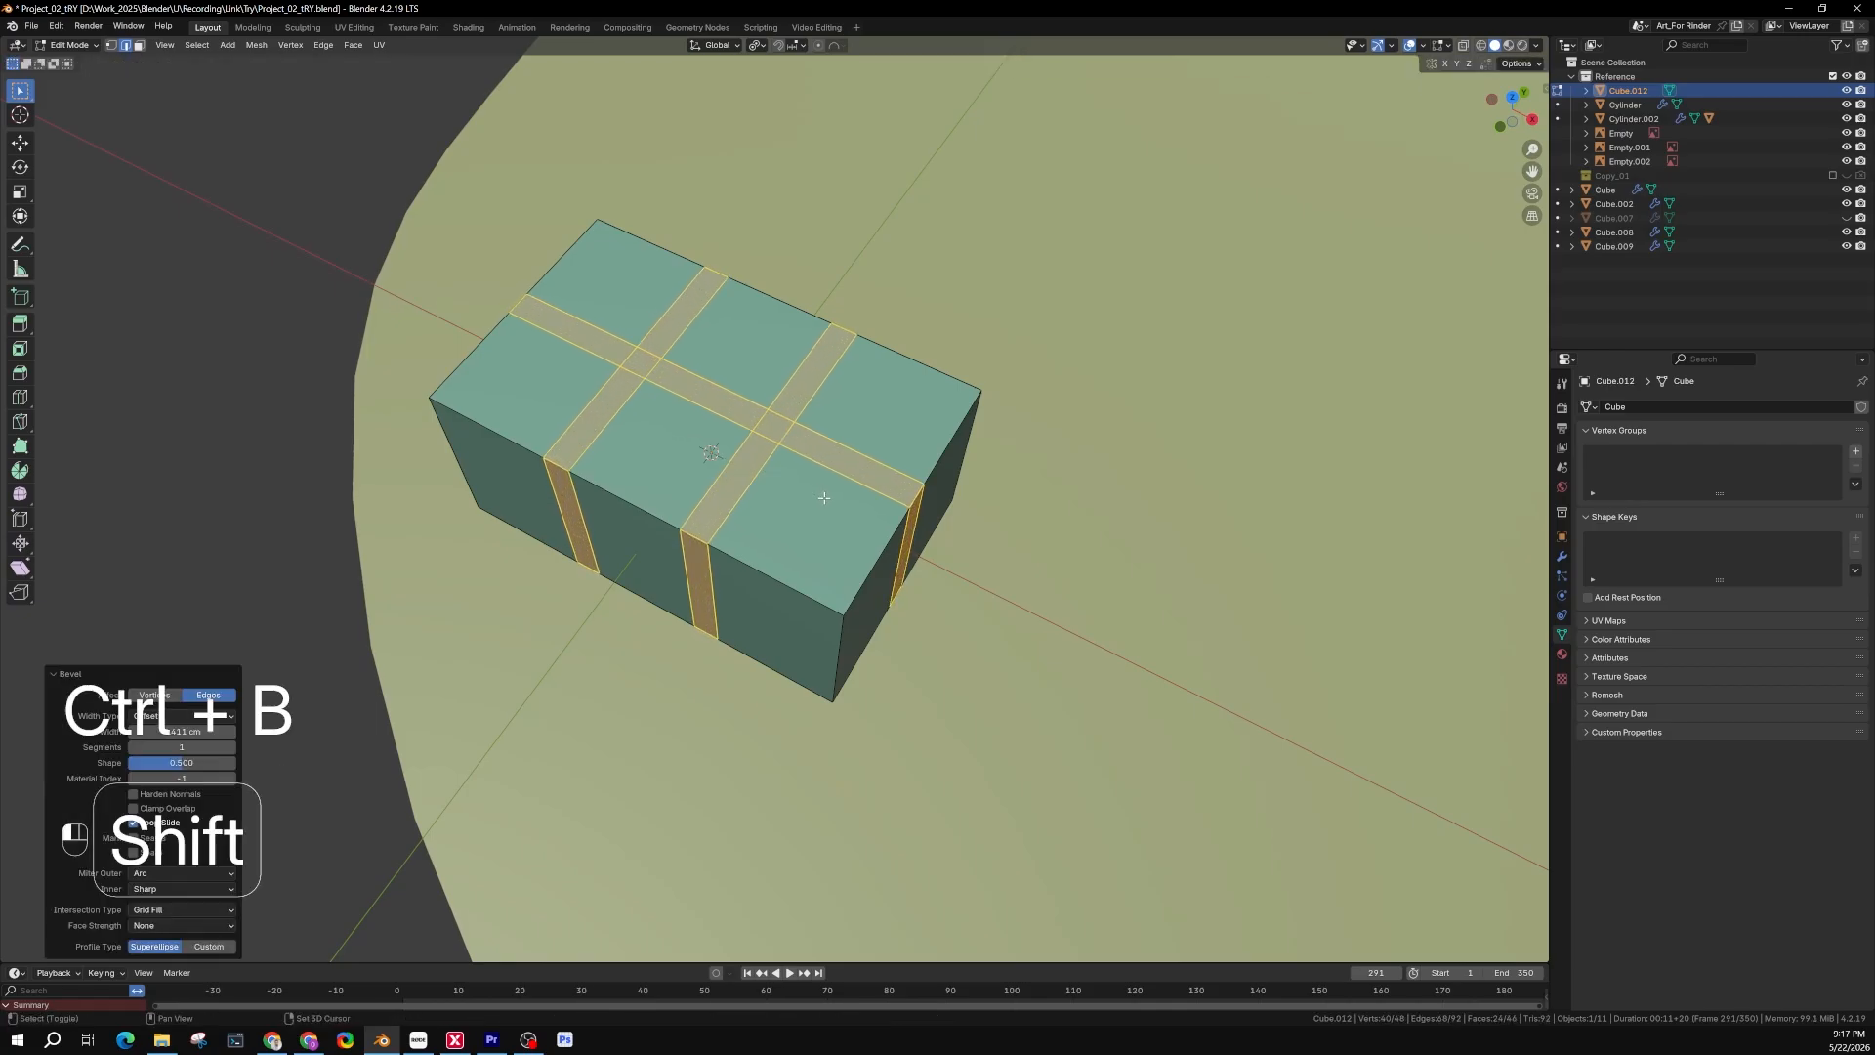
Select the six large top faces between the bevelled strips and inset them by about 1.12 cm
{"action": "middle_click_drag", "start_coordinate": [823, 495], "coordinate": [745, 494]}
{"action": "key", "text": "3"}
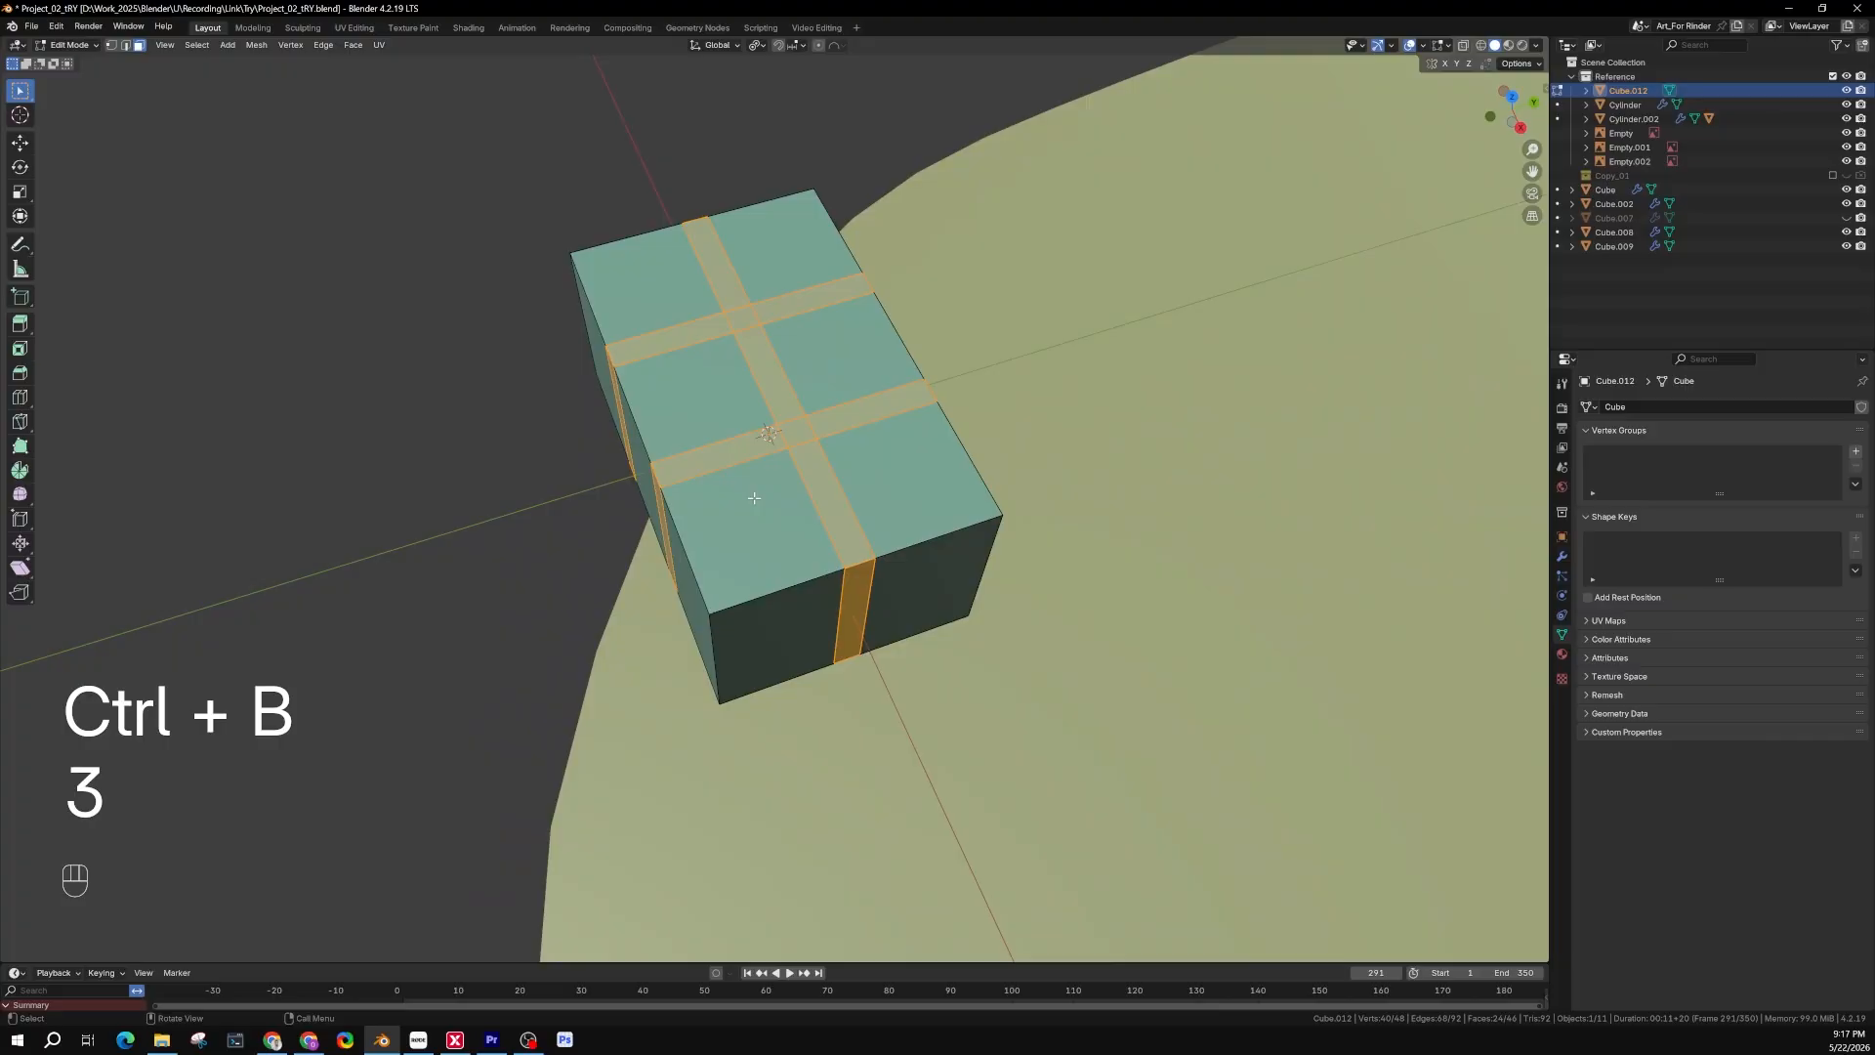
{"action": "left_click", "coordinate": [753, 494]}
{"action": "left_click", "coordinate": [863, 478], "text": "shift"}
{"action": "left_click", "coordinate": [832, 356], "text": "shift"}
{"action": "left_click", "coordinate": [691, 400], "text": "shift"}
{"action": "left_click", "coordinate": [644, 285], "text": "shift"}
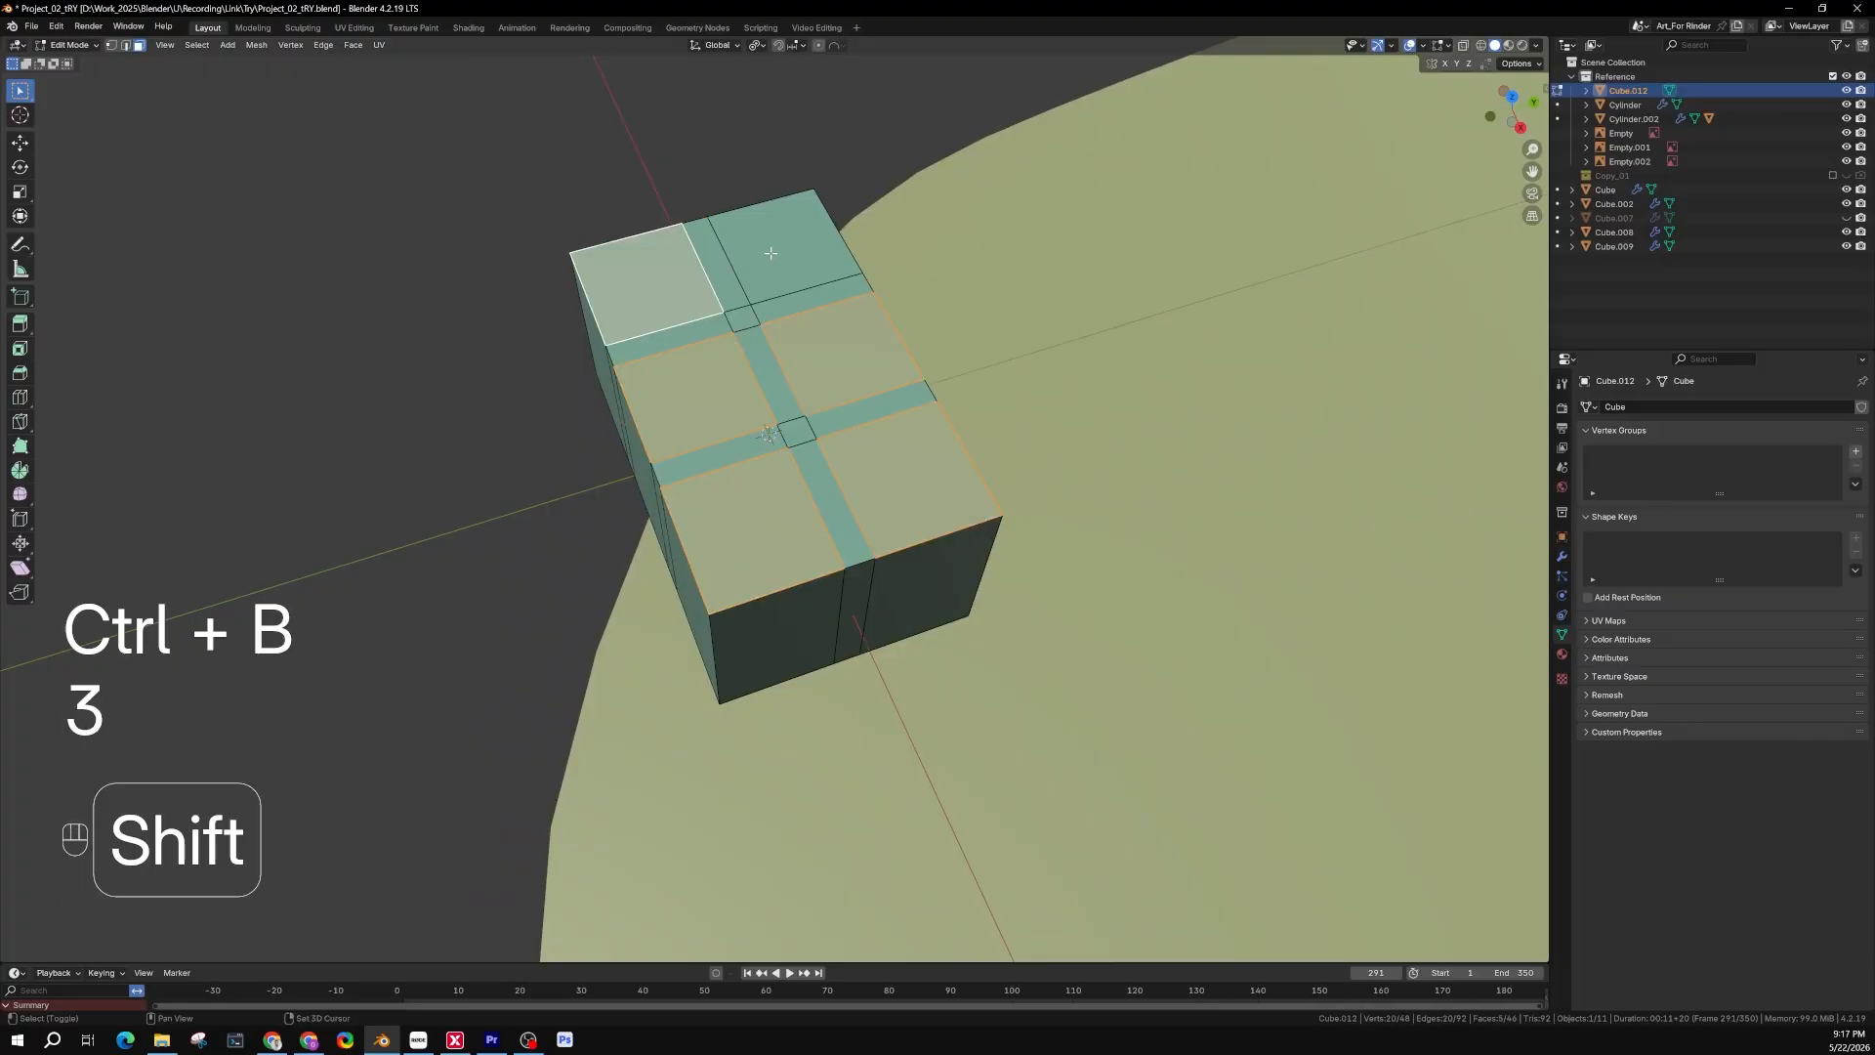
{"action": "left_click", "coordinate": [784, 249], "text": "shift"}
{"action": "middle_click_drag", "start_coordinate": [784, 249], "coordinate": [746, 396]}
{"action": "middle_click_drag", "start_coordinate": [859, 454], "coordinate": [906, 473], "text": "shift"}
{"action": "middle_click_drag", "start_coordinate": [922, 481], "coordinate": [976, 474]}
{"action": "middle_click_drag", "start_coordinate": [977, 473], "coordinate": [853, 449], "text": "shift"}
{"action": "middle_click_drag", "start_coordinate": [867, 457], "coordinate": [863, 485]}
{"action": "scroll", "coordinate": [852, 488], "scroll_direction": "up", "scroll_amount": 2}
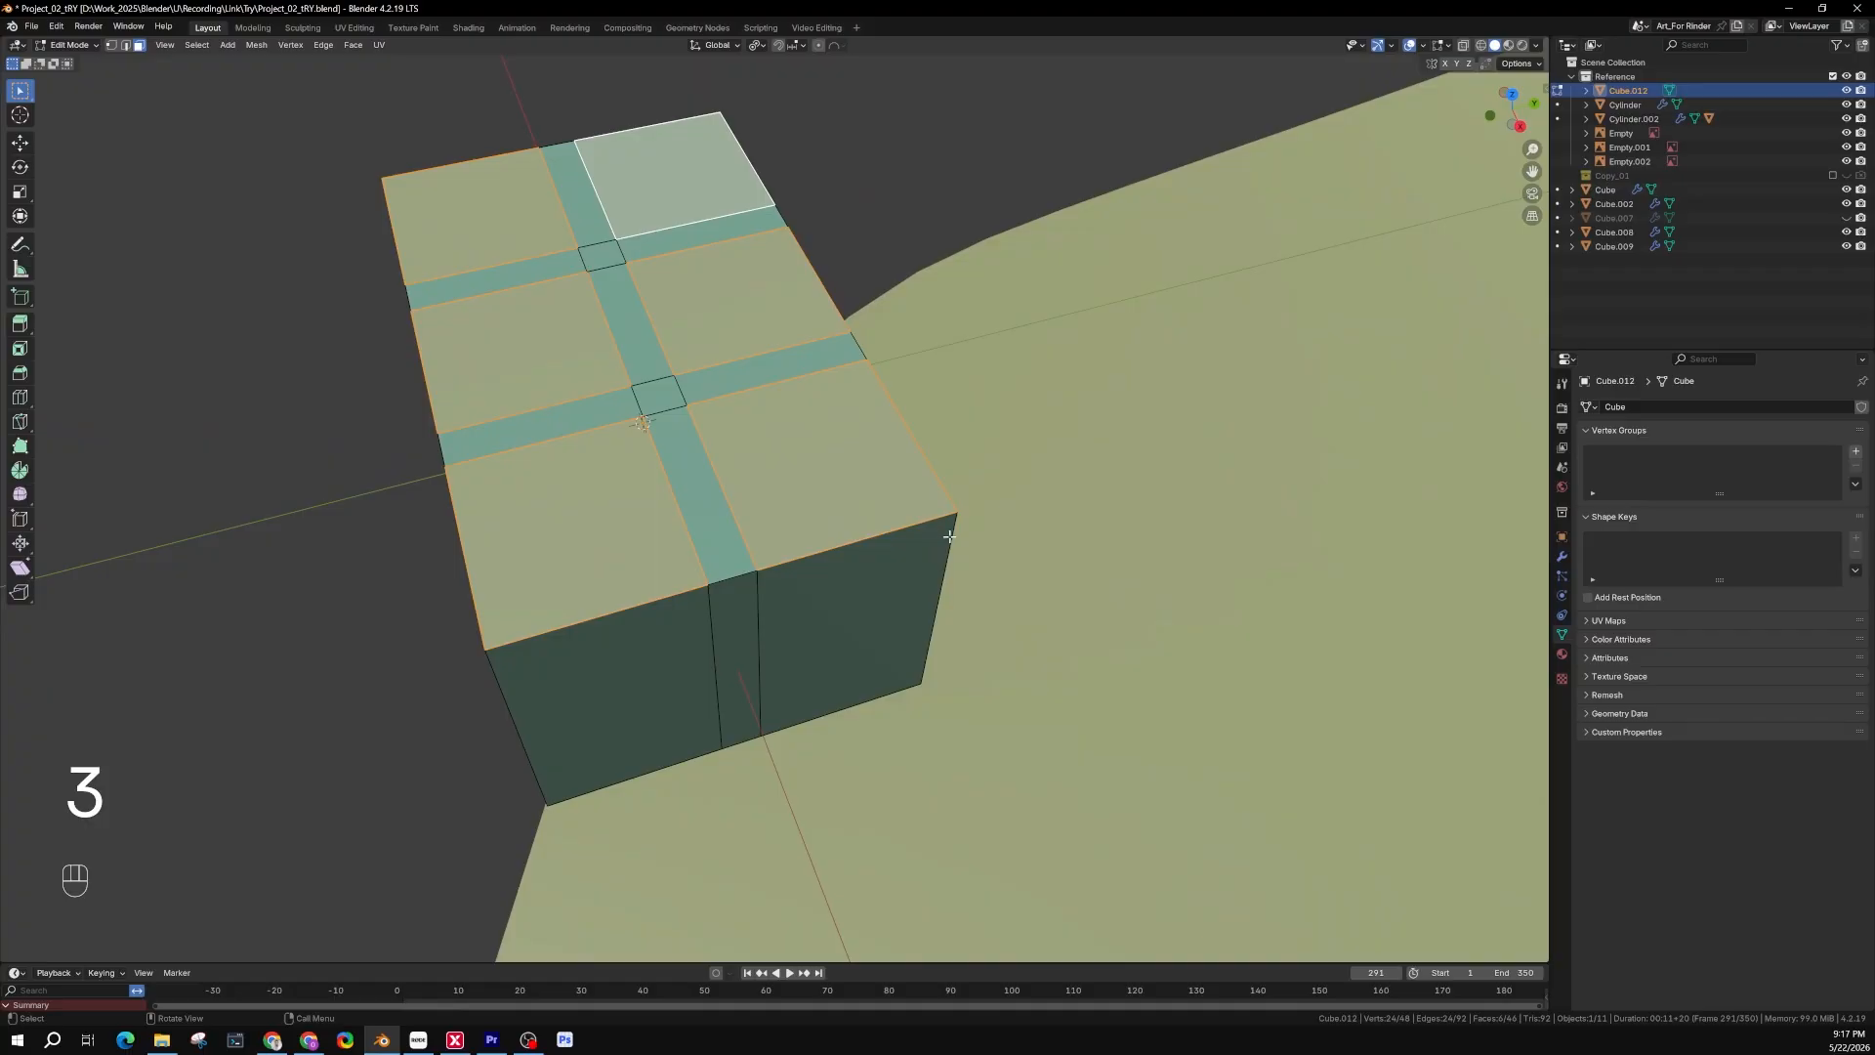
{"action": "key", "text": "i"}
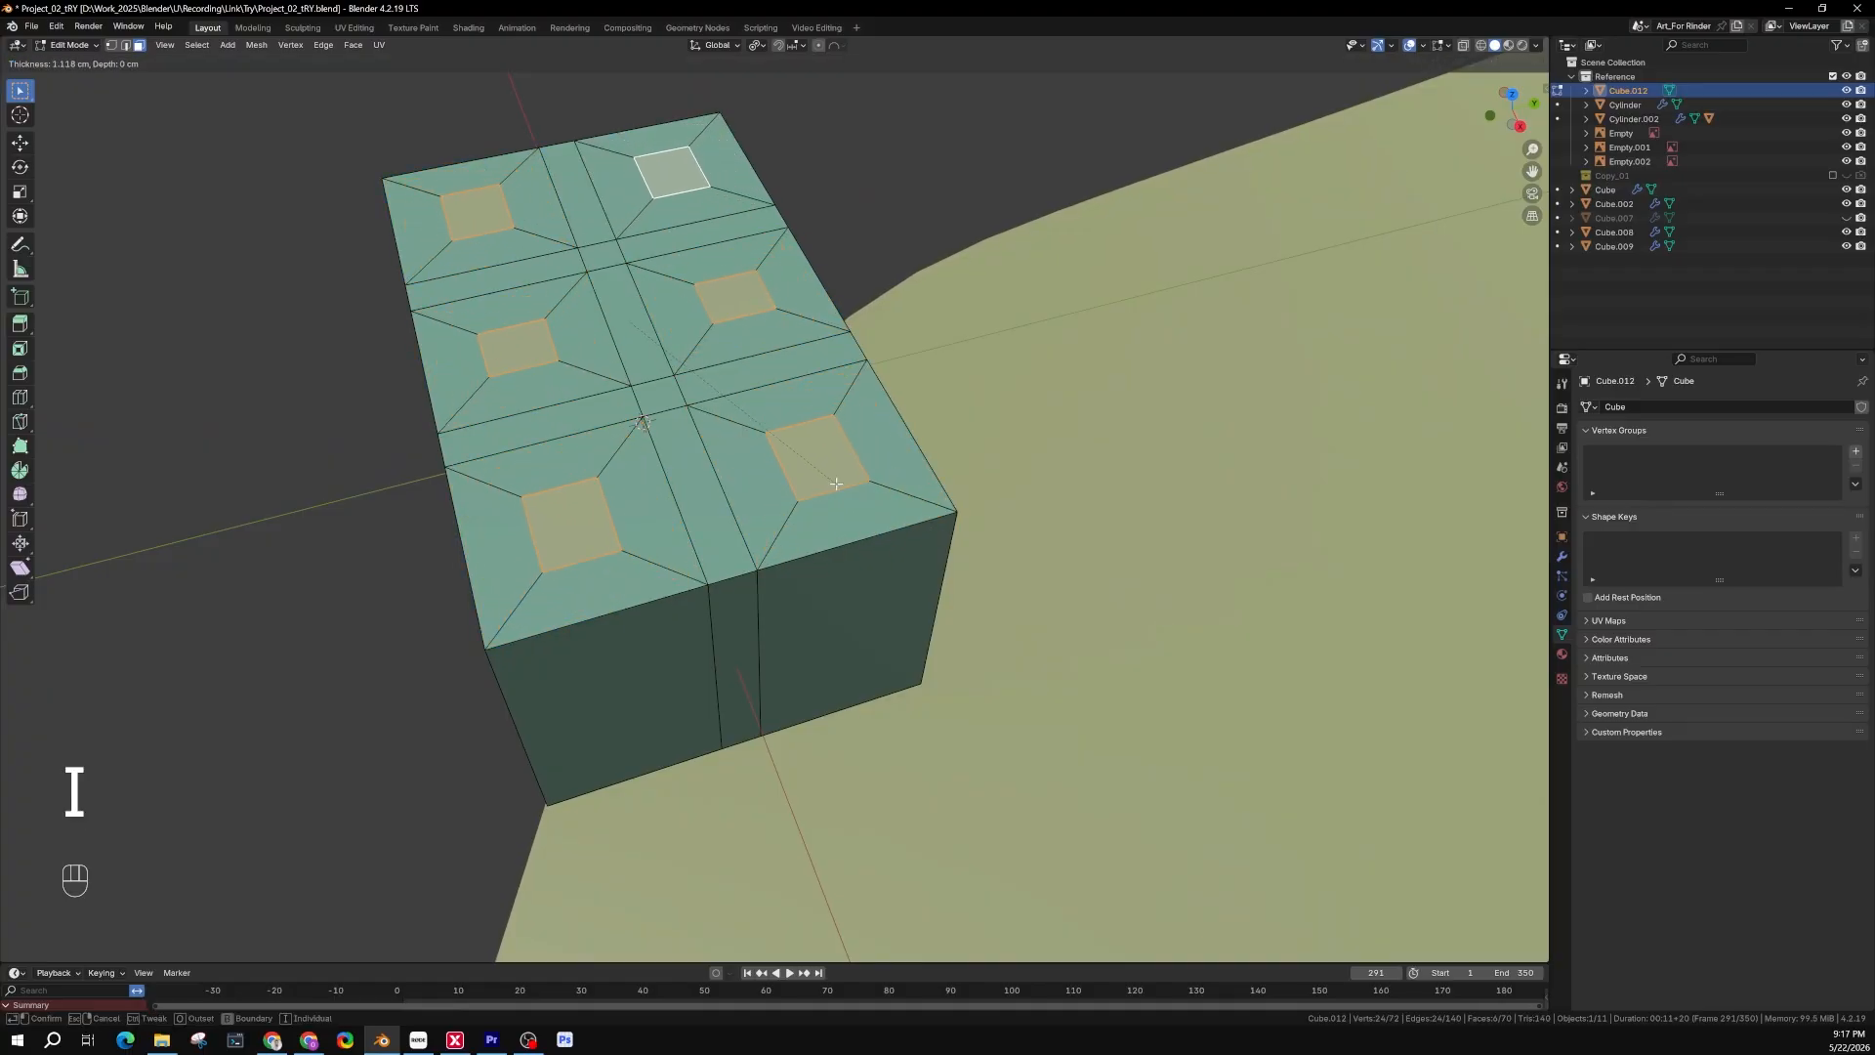
{"action": "left_click", "coordinate": [837, 488]}
Scale the six inset faces to 0 along Z, and scale them to 0 on all axes to collapse each to its centre
{"action": "mouse_move", "coordinate": [837, 494]}
{"action": "middle_mouse_down"}
{"action": "mouse_move", "coordinate": [818, 456]}
{"action": "mouse_move", "coordinate": [850, 502]}
{"action": "middle_mouse_up"}
{"action": "key", "text": "s"}
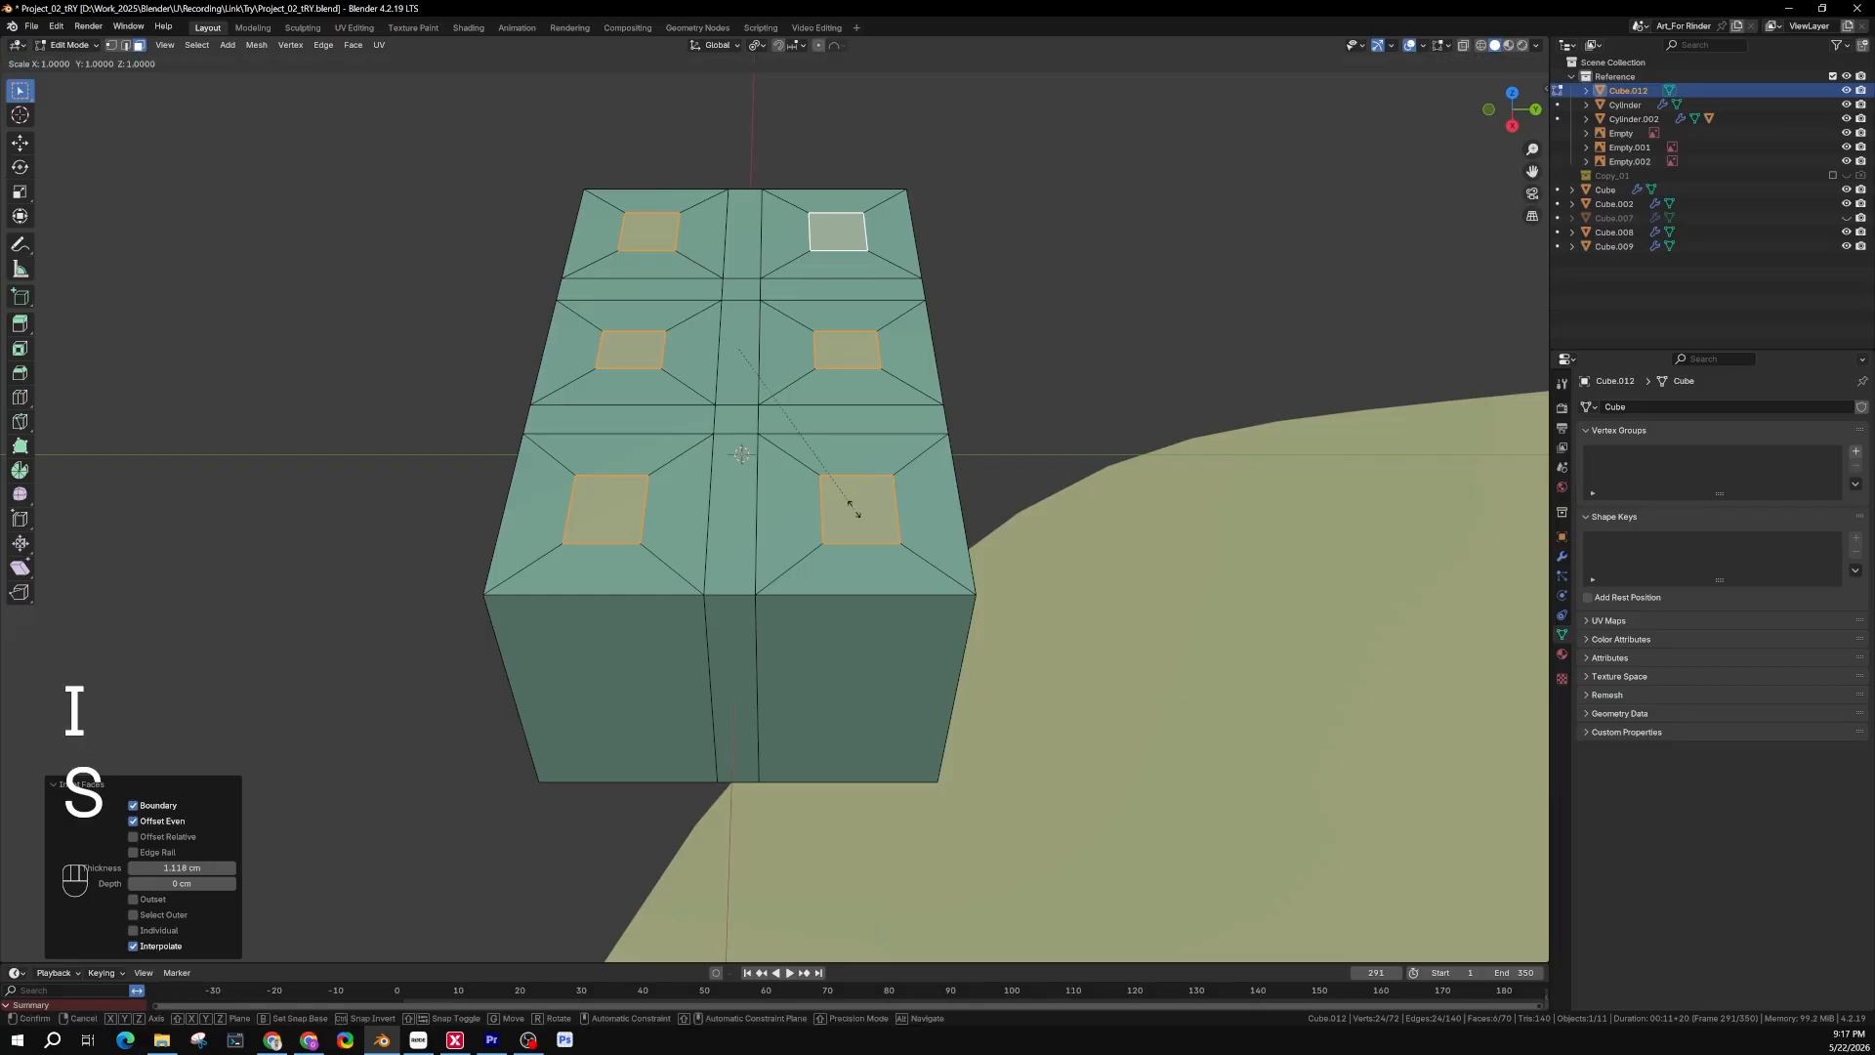
{"action": "key", "text": "z"}
{"action": "key", "text": "KP_0"}
{"action": "key", "text": "KP_Enter"}
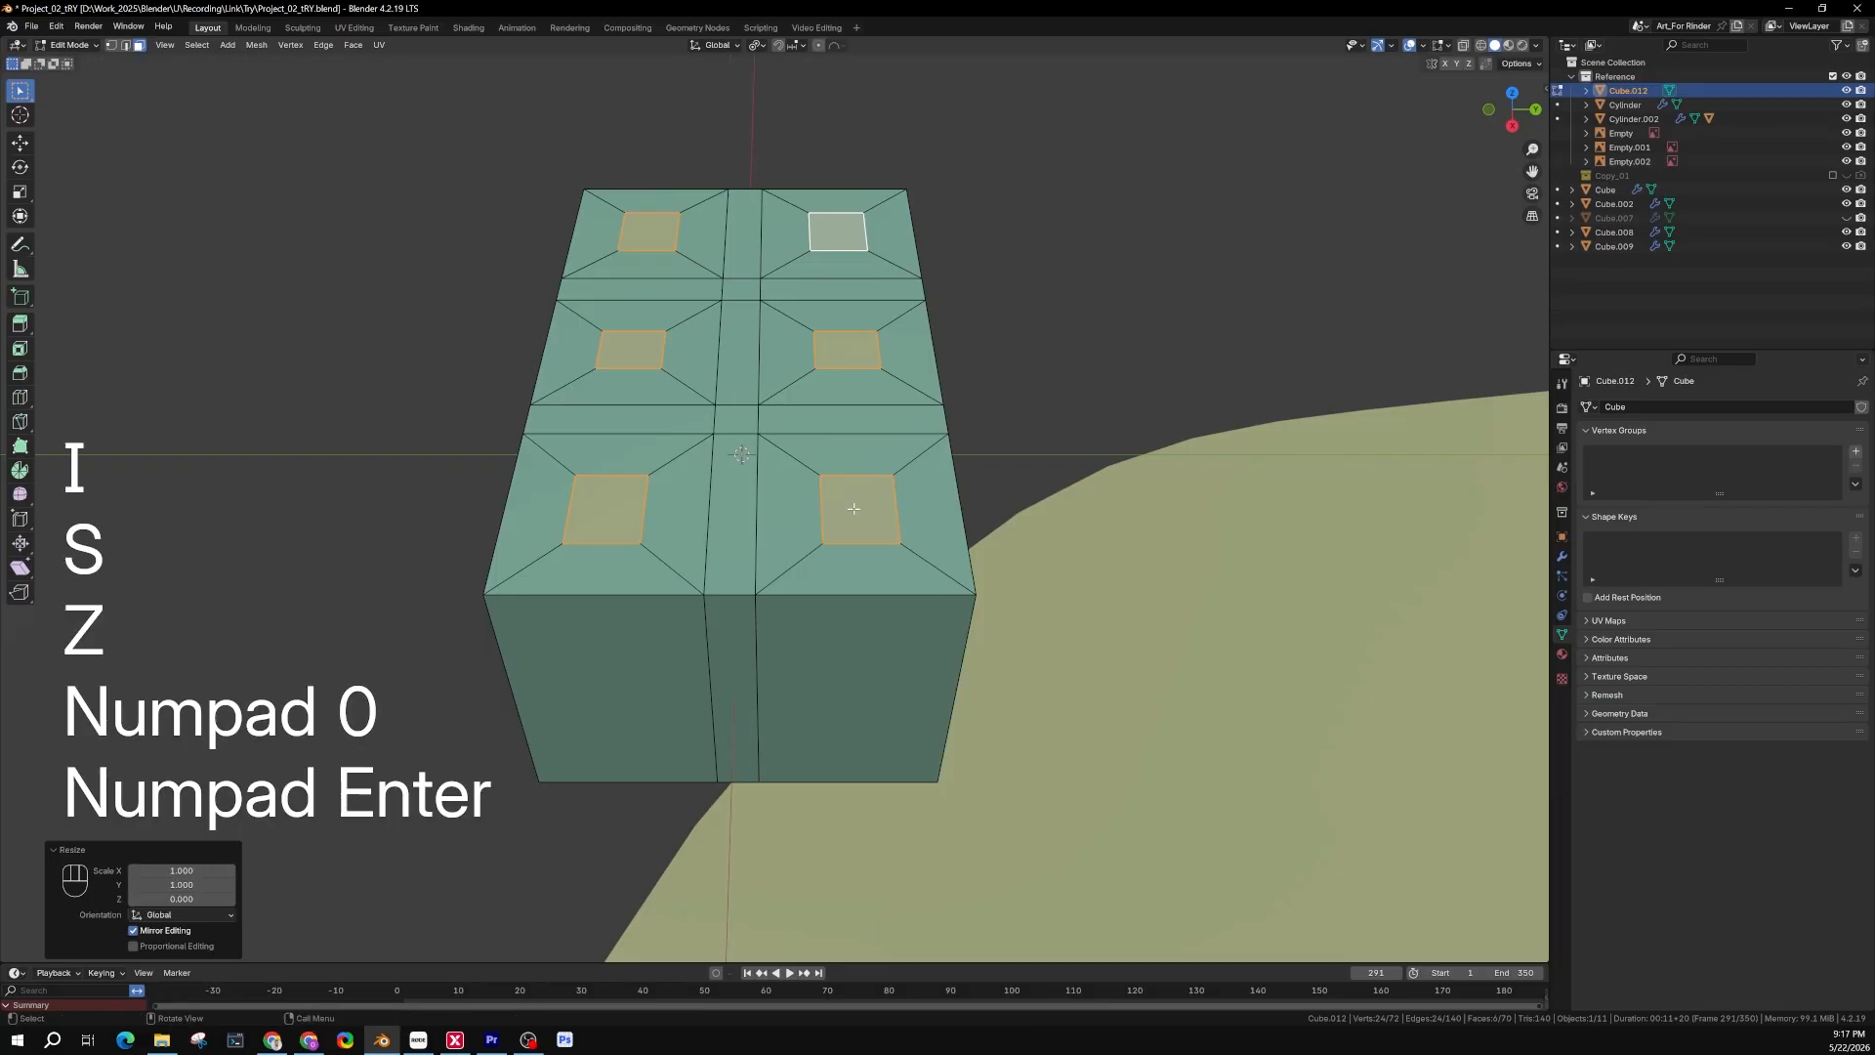
{"action": "key", "text": "s"}
{"action": "key", "text": "KP_0"}
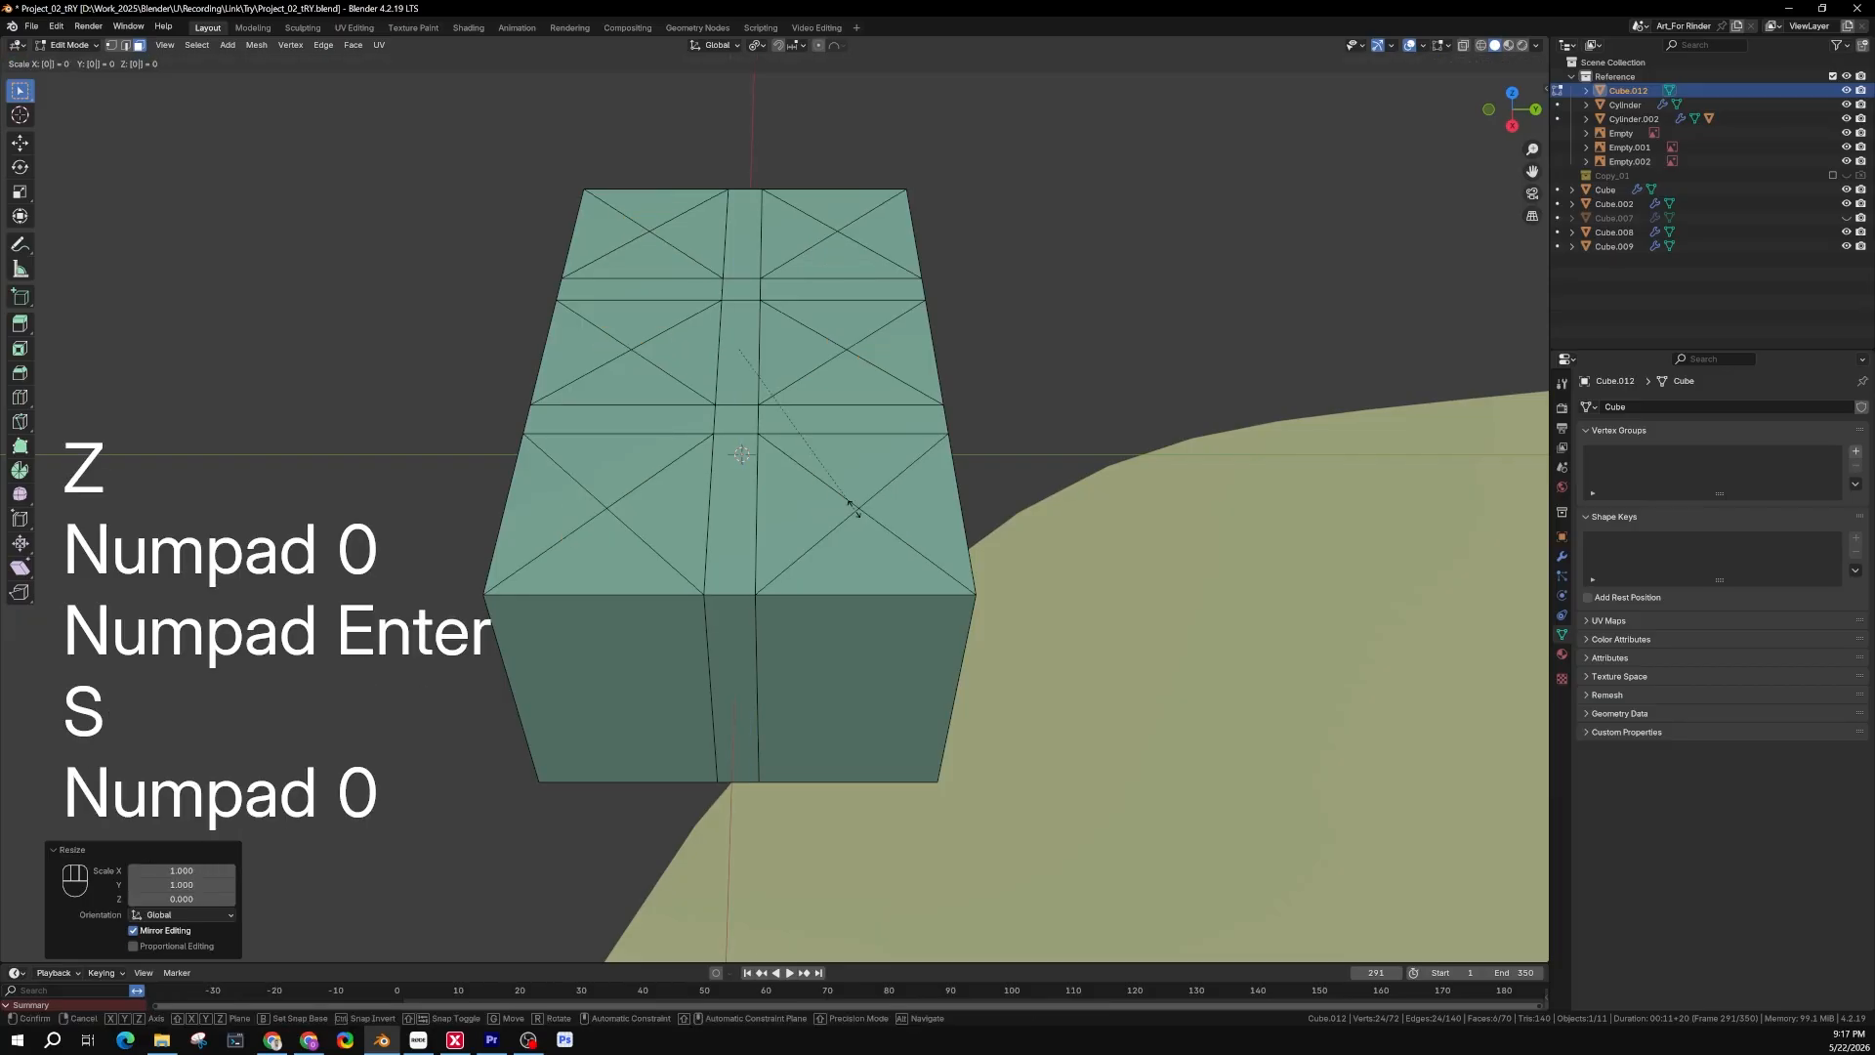
{"action": "key", "text": "KP_Enter"}
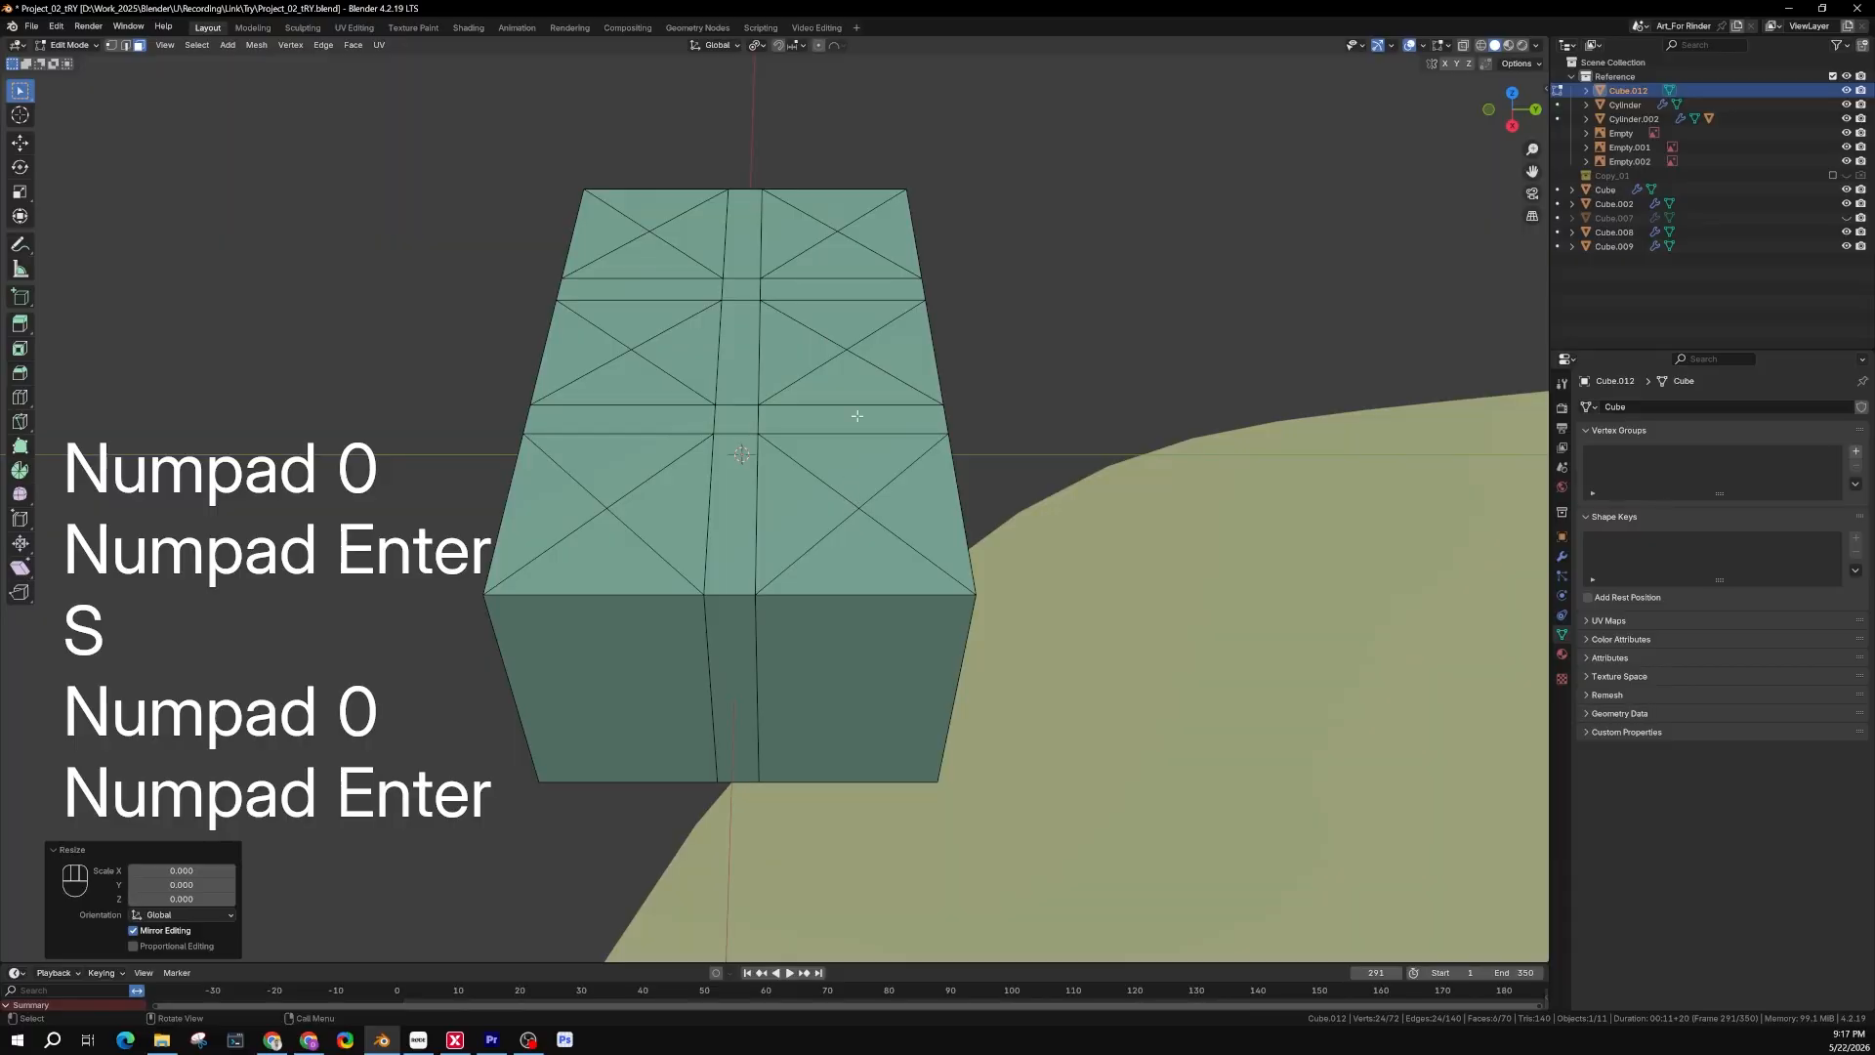
Raise the six collapsed face centres about 1.83 cm along Z to form pyramids, and return to Object Mode
{"action": "middle_click_drag", "start_coordinate": [832, 385], "coordinate": [899, 414], "text": "shift"}
{"action": "scroll", "coordinate": [916, 435], "scroll_direction": "up", "scroll_amount": 2}
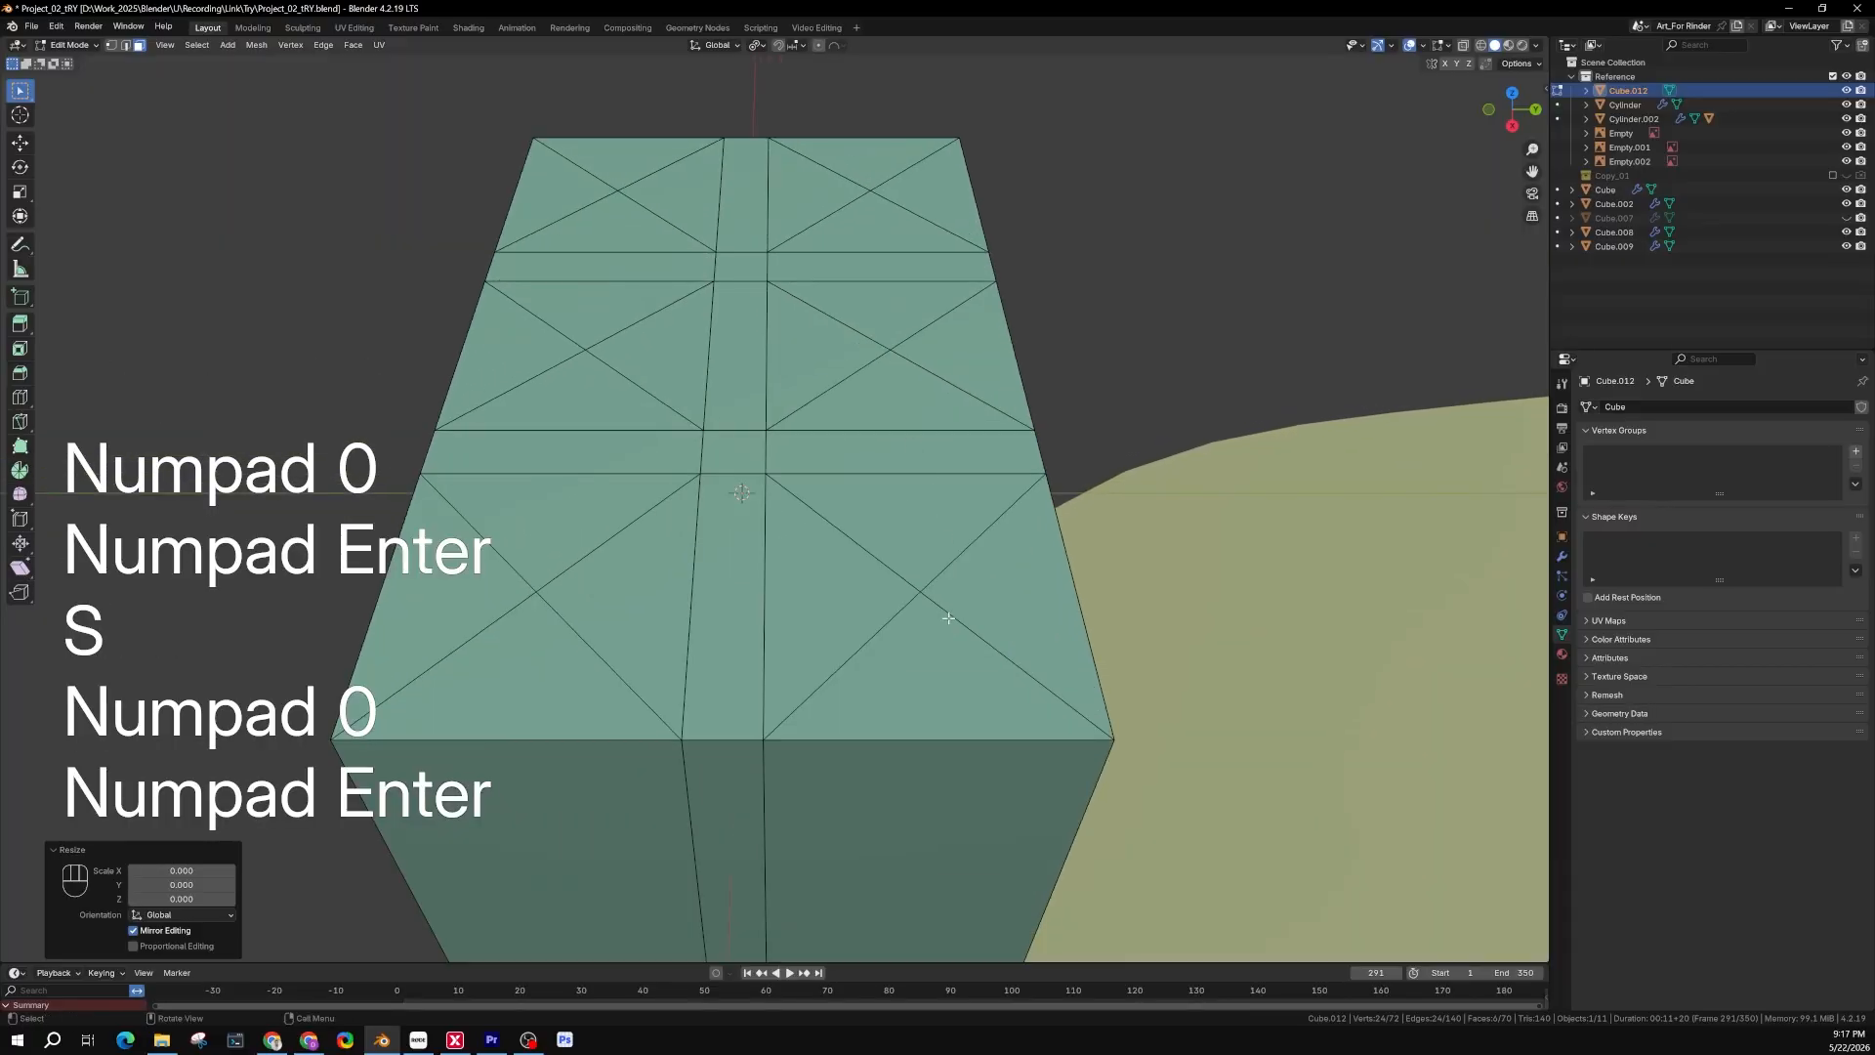
{"action": "scroll", "coordinate": [937, 597], "scroll_direction": "down", "scroll_amount": 4}
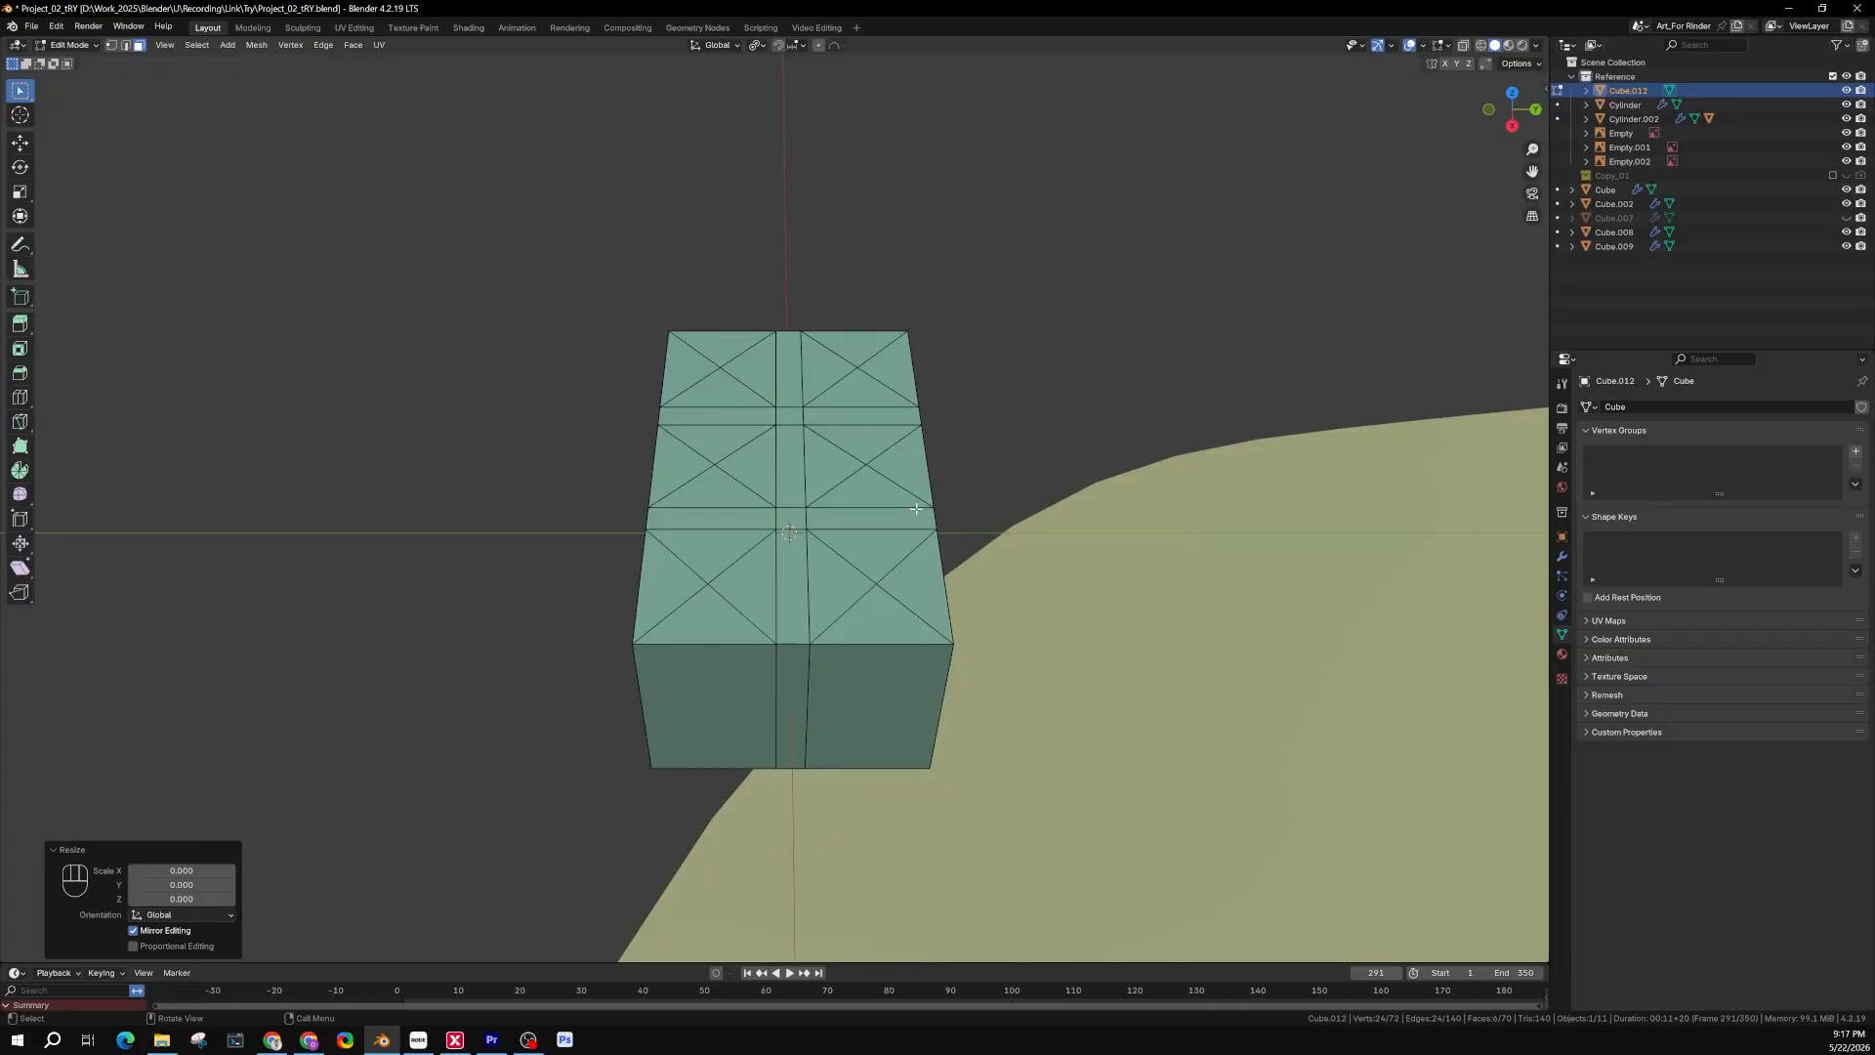
{"action": "middle_click_drag", "start_coordinate": [868, 517], "coordinate": [824, 503], "text": "shift"}
{"action": "middle_click_drag", "start_coordinate": [766, 527], "coordinate": [818, 520]}
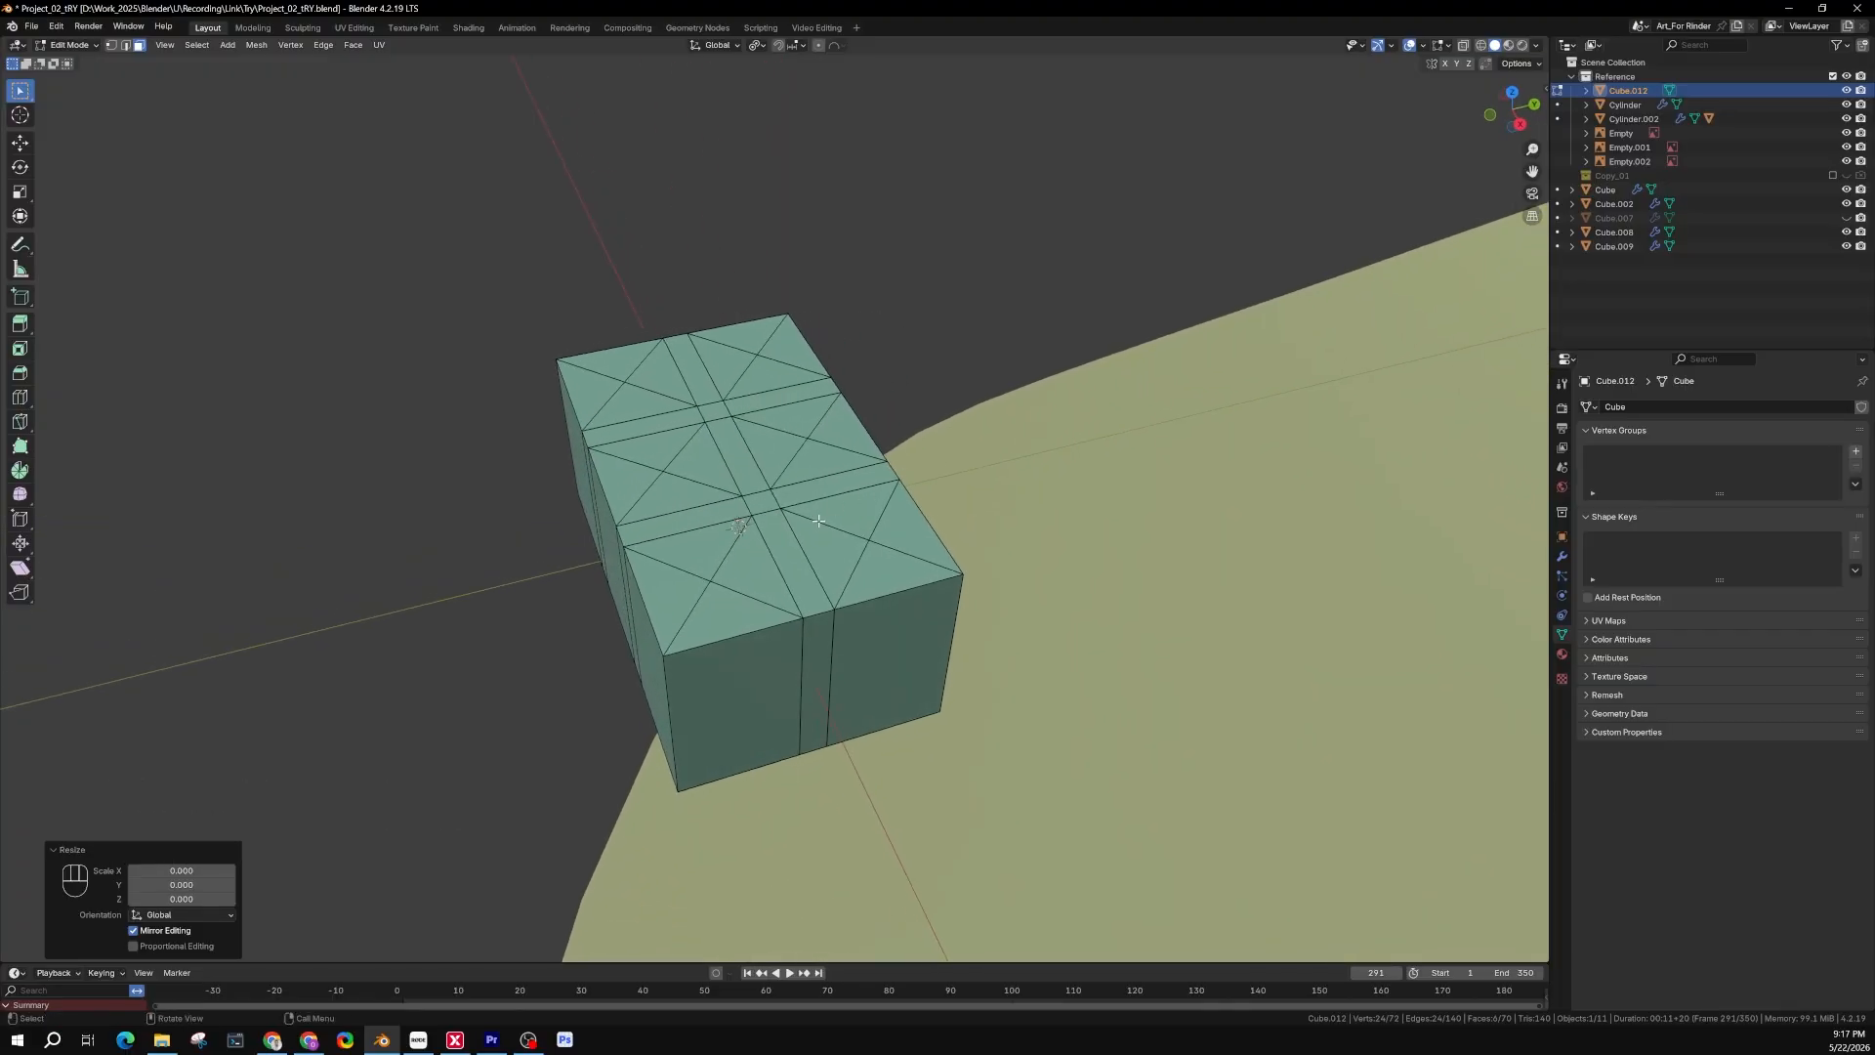
{"action": "key", "text": "g"}
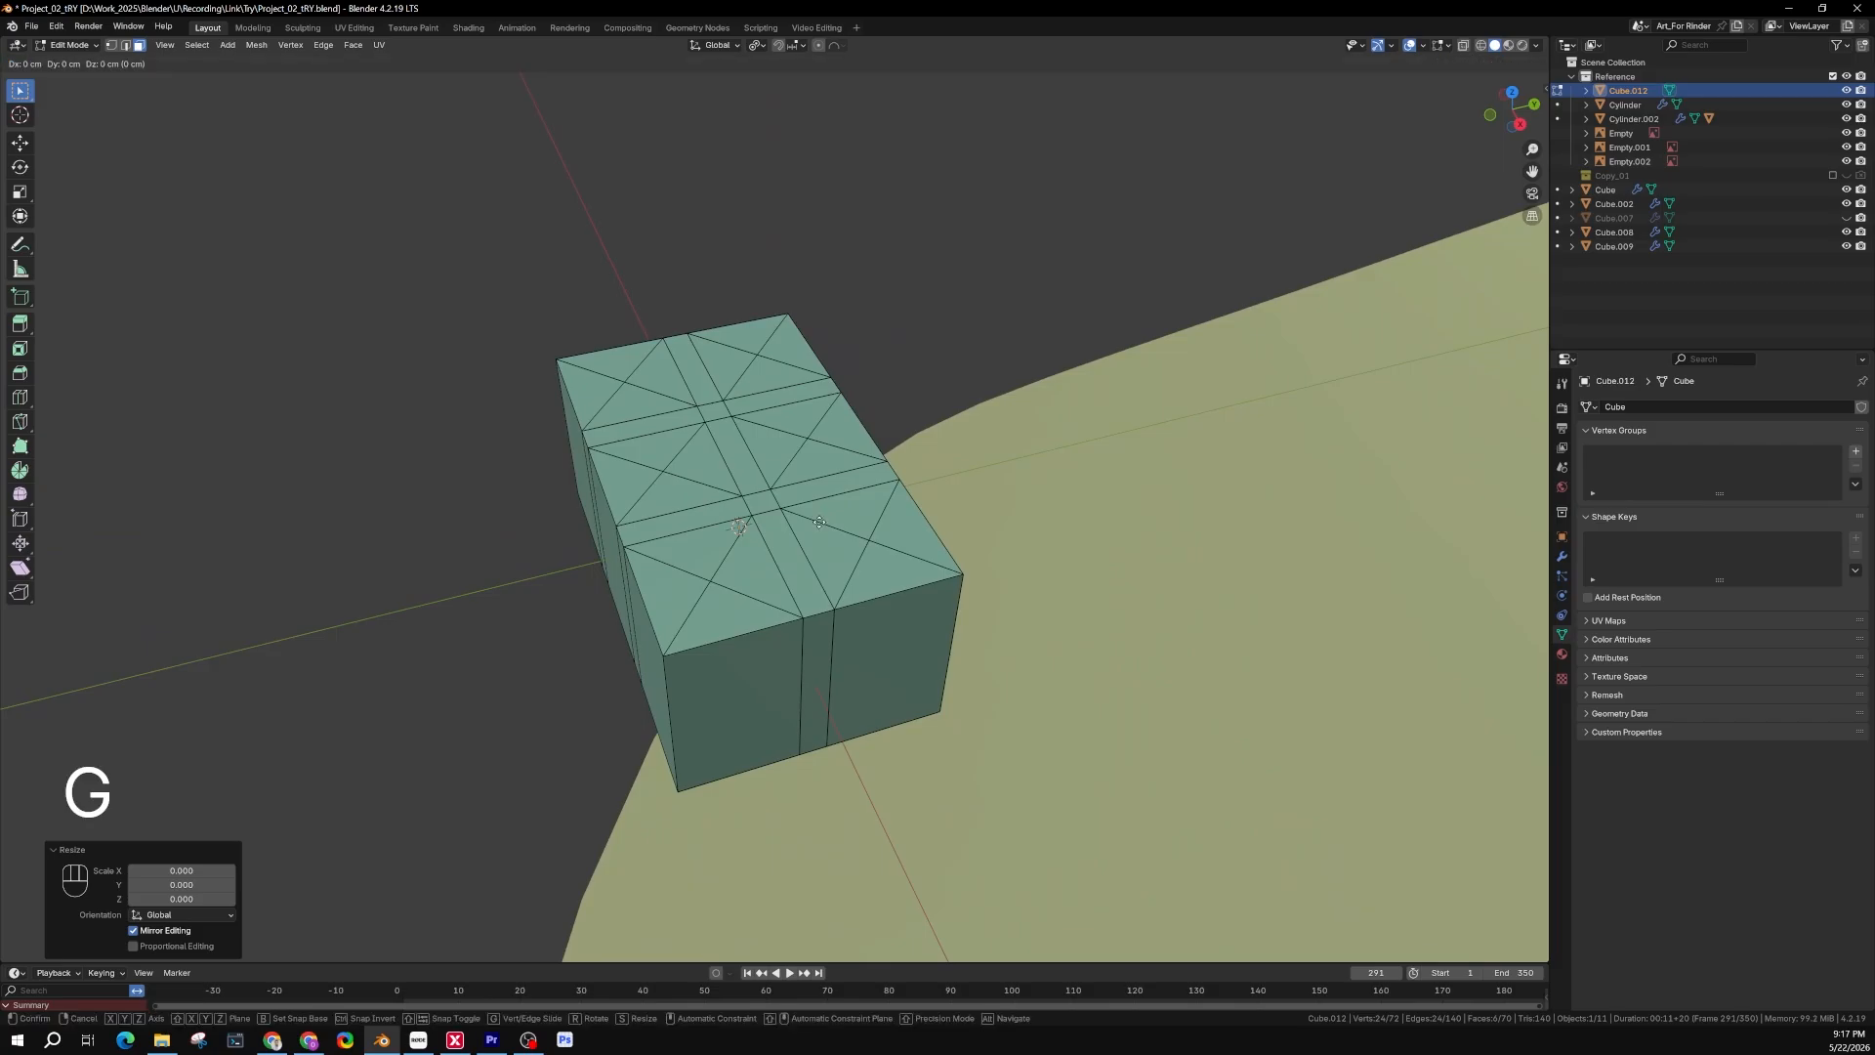
{"action": "key", "text": "z"}
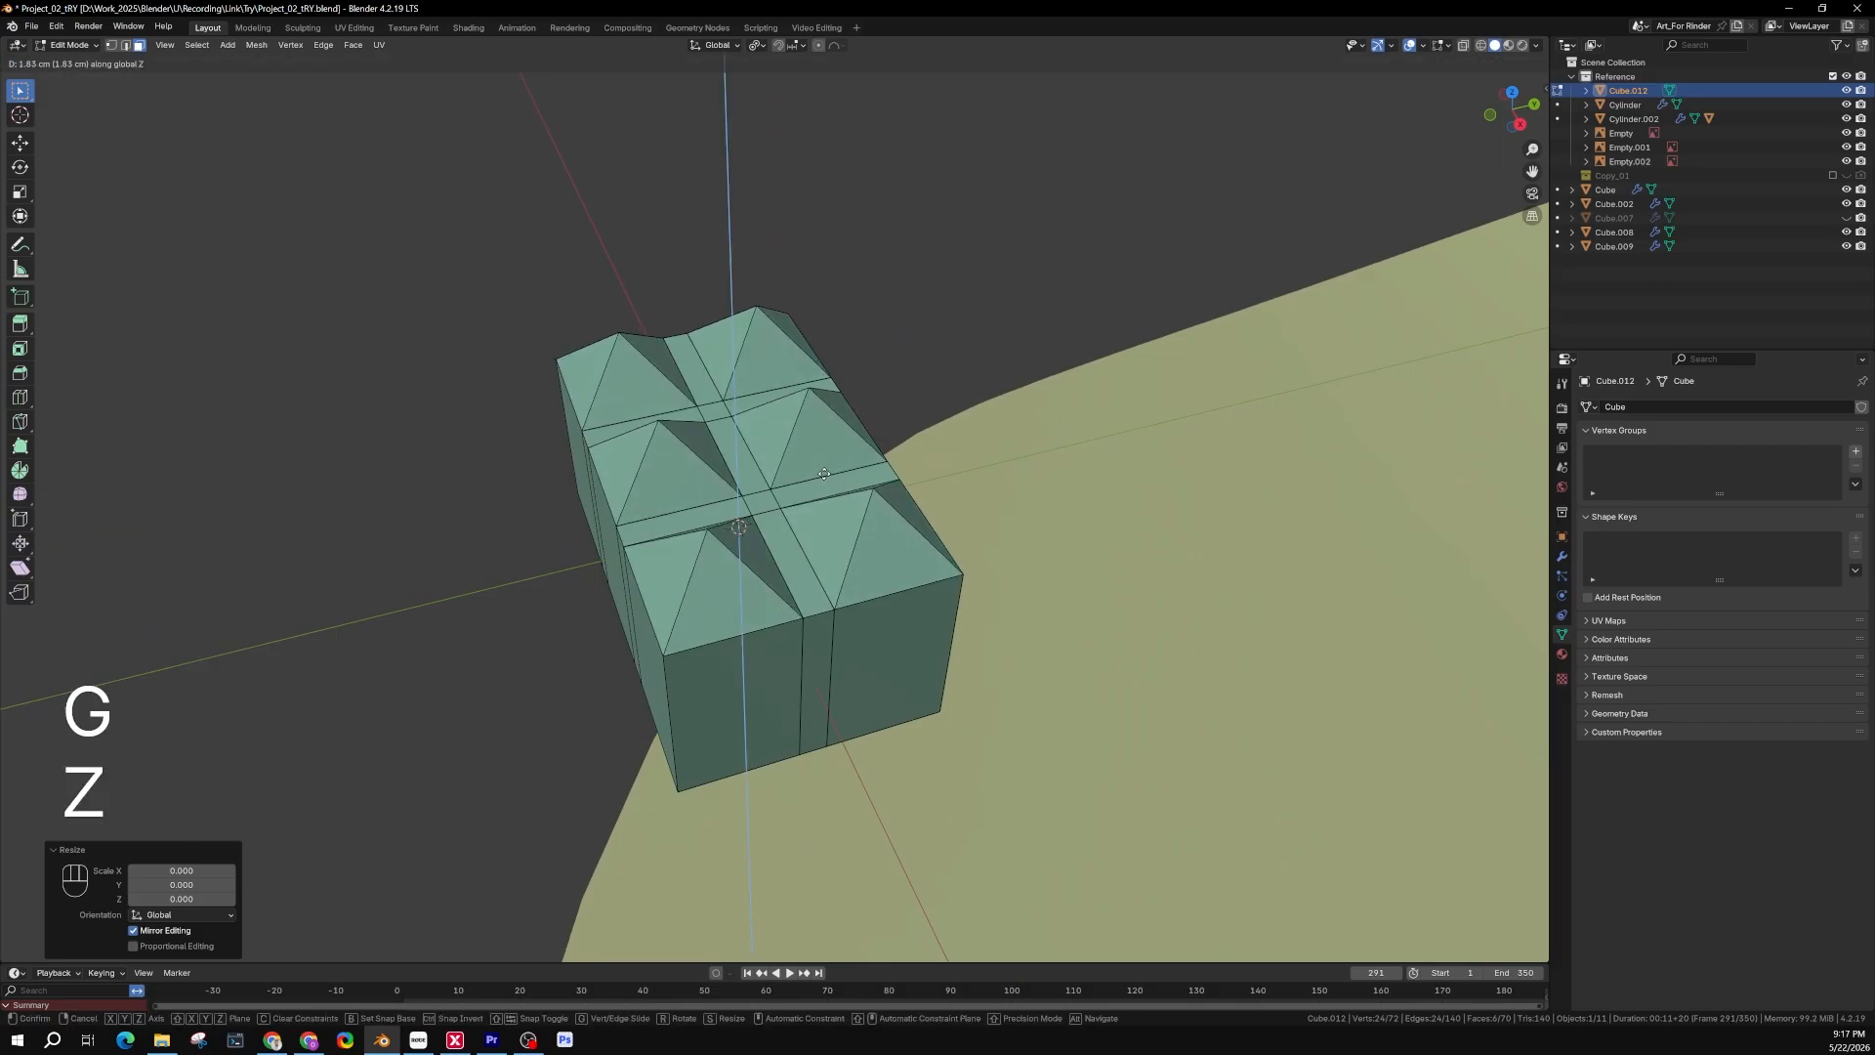
{"action": "left_click", "coordinate": [823, 475]}
{"action": "middle_click_drag", "start_coordinate": [823, 474], "coordinate": [869, 417]}
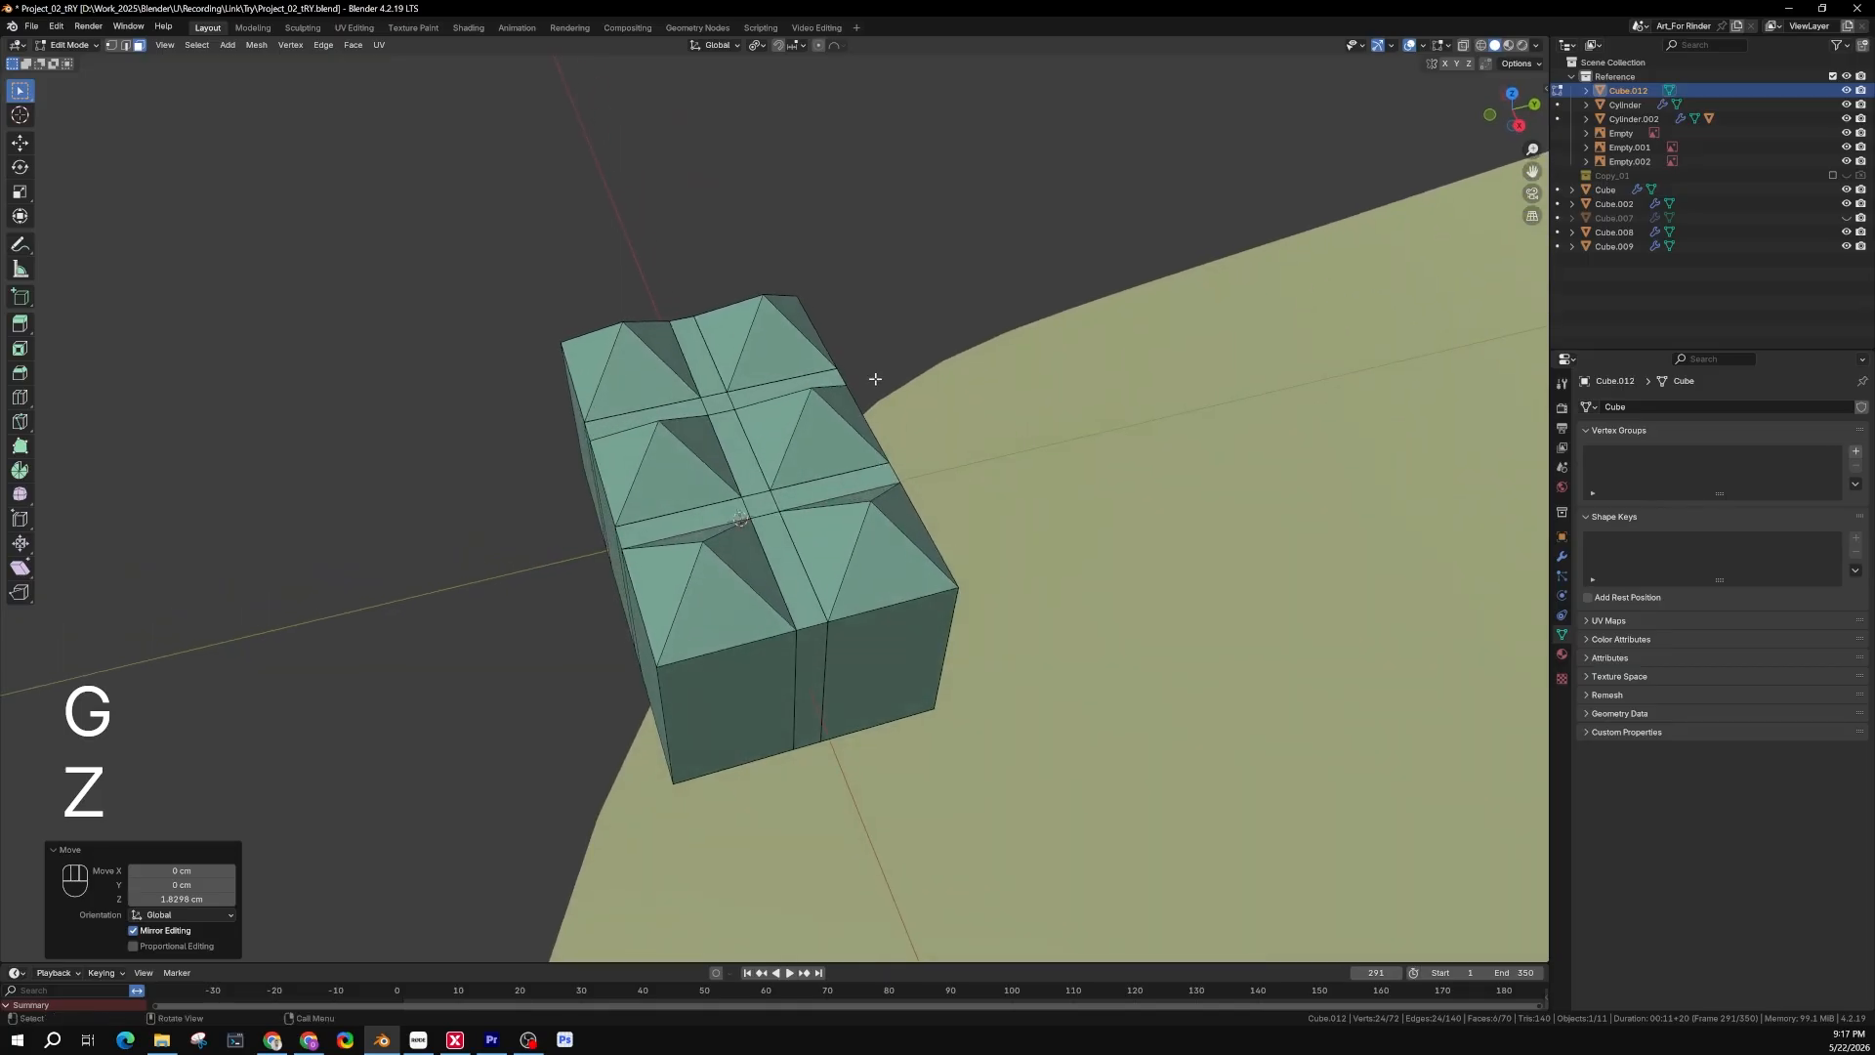
{"action": "key", "text": "2"}
{"action": "left_click", "coordinate": [875, 378]}
{"action": "middle_click_drag", "start_coordinate": [870, 348], "coordinate": [844, 306], "text": "shift"}
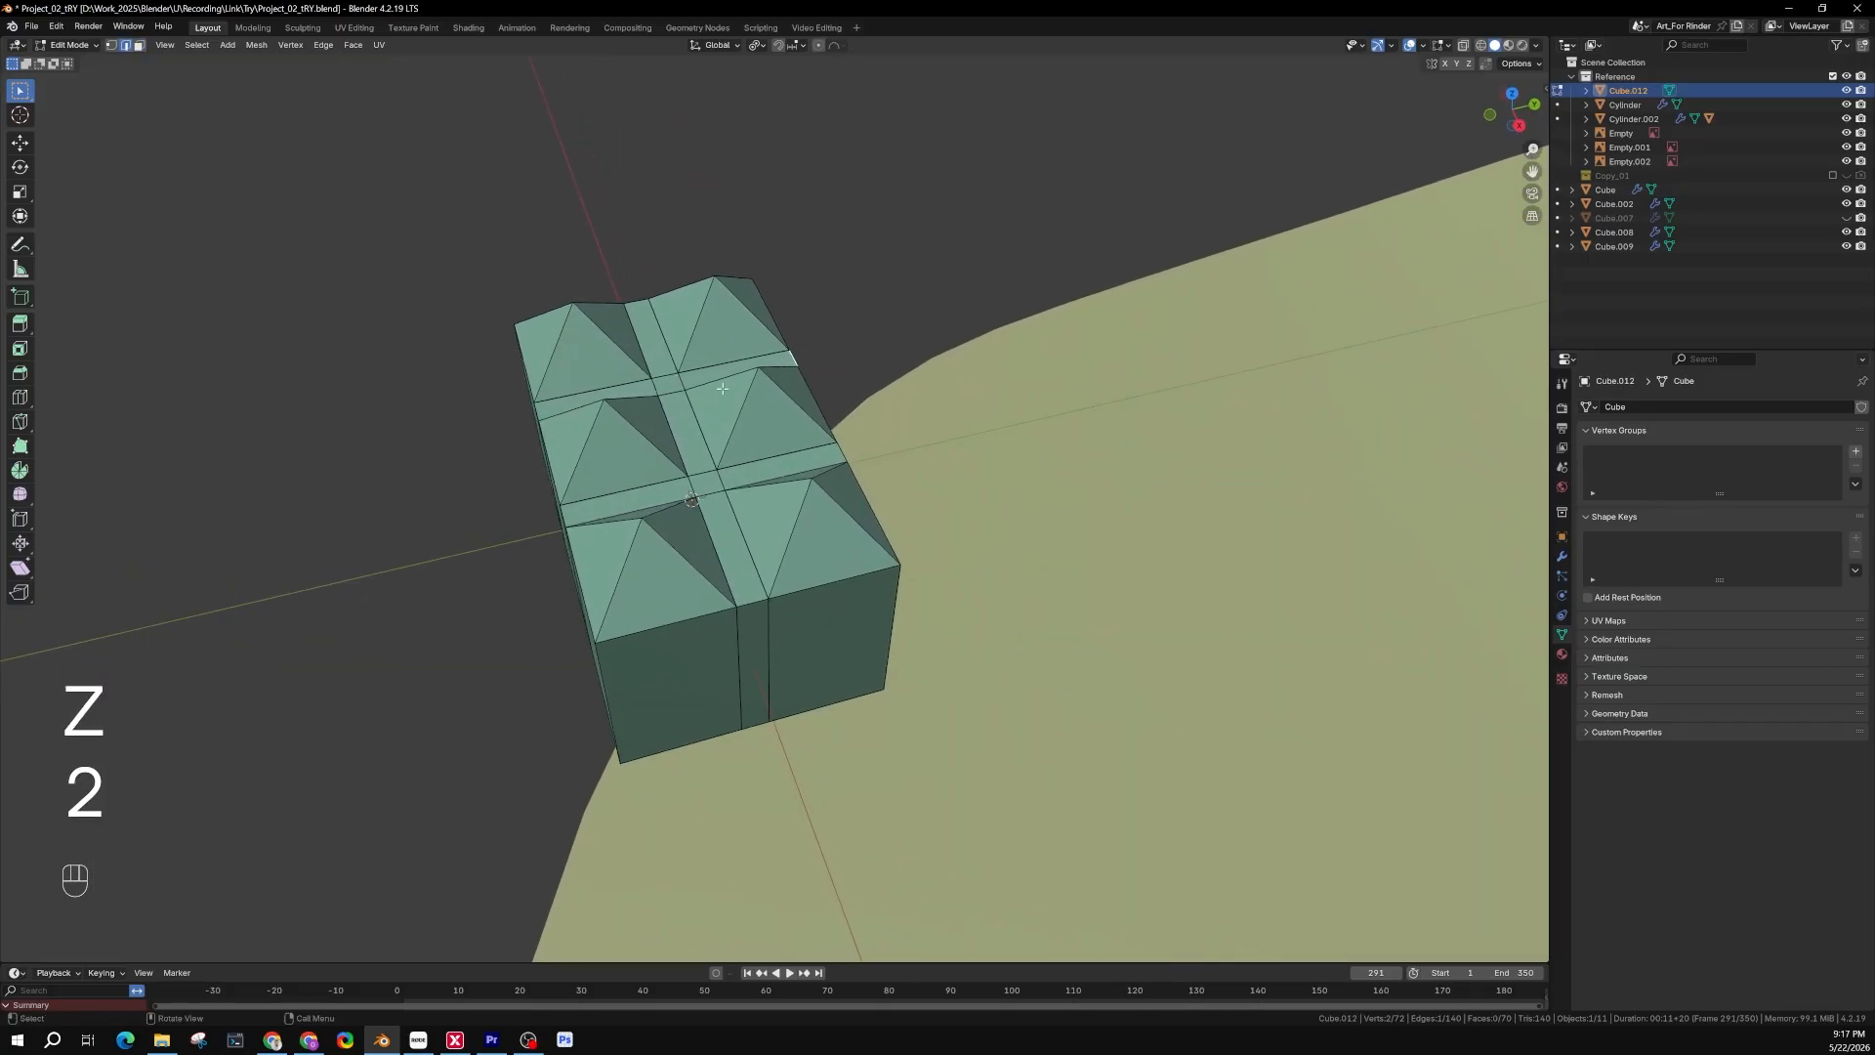
{"action": "scroll", "coordinate": [664, 420], "scroll_direction": "down", "scroll_amount": 2}
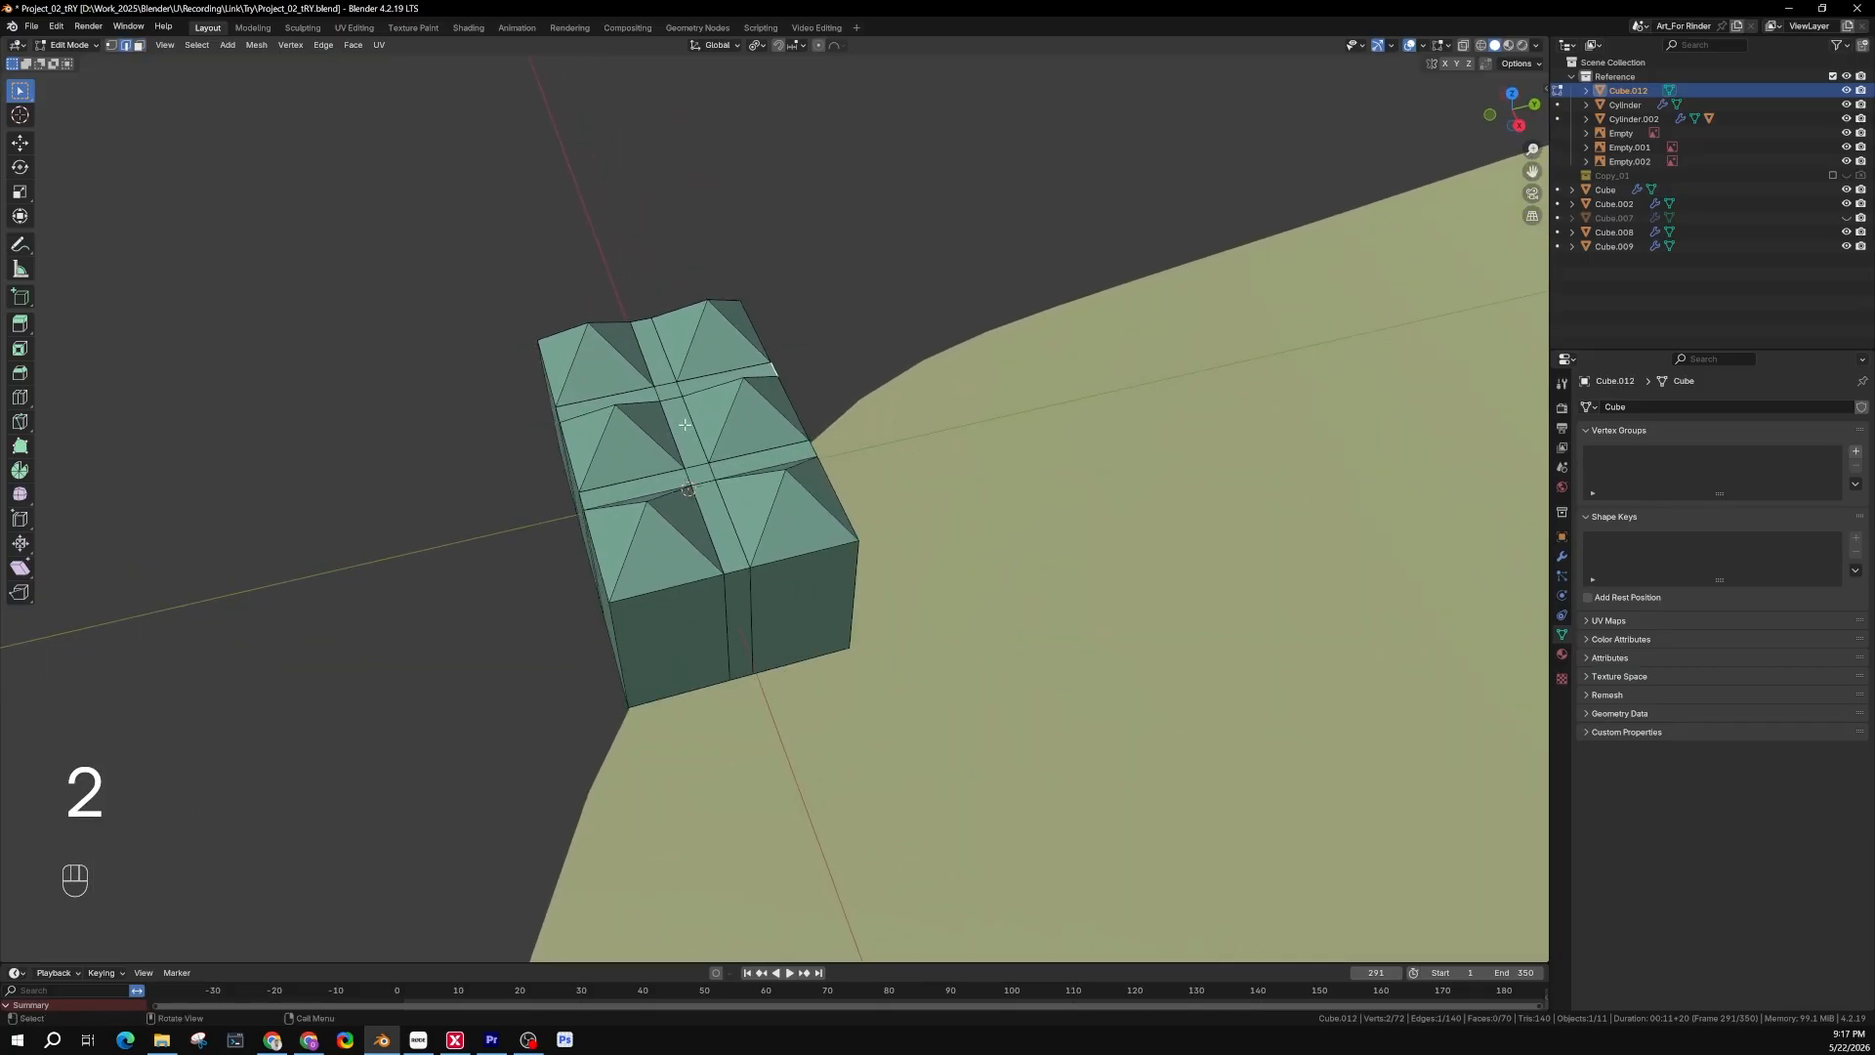
{"action": "key", "text": "Tab"}
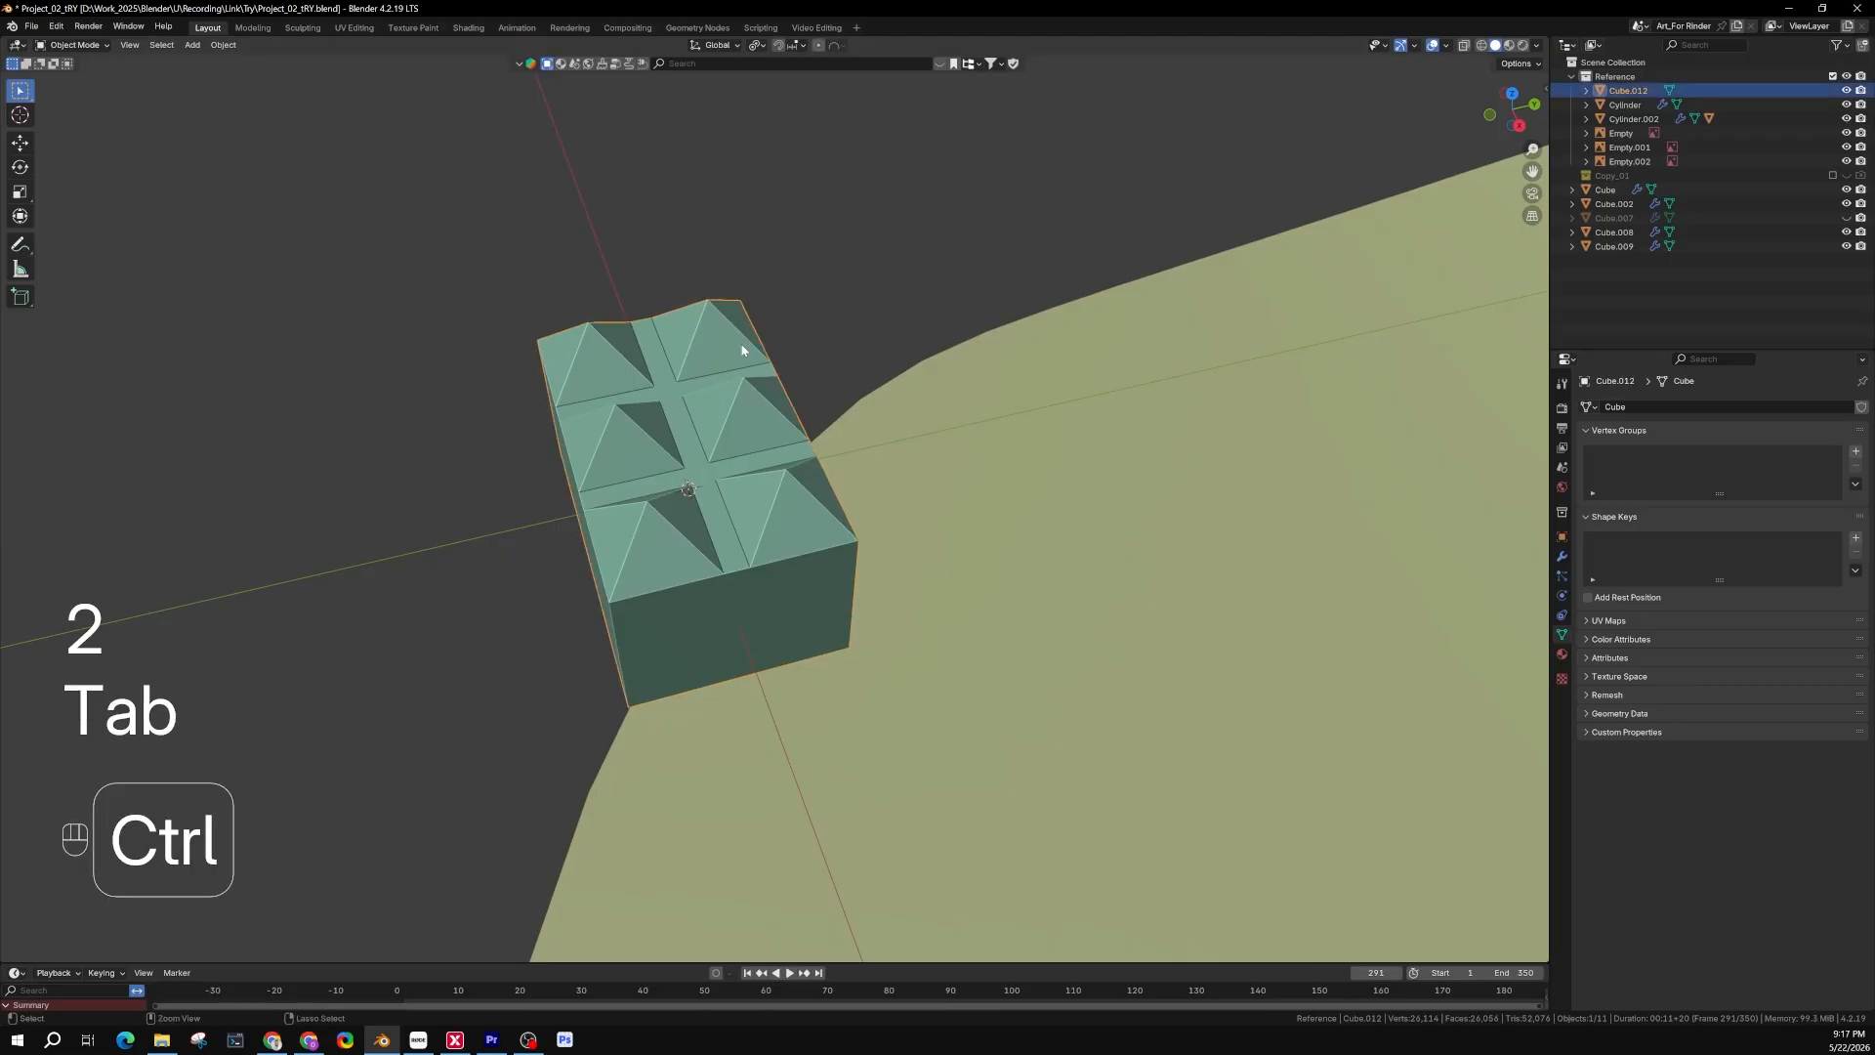
Try level 2 subdivision smoothing on the tread block, and undo it
{"action": "key", "text": "ctrl+2"}
{"action": "middle_click_drag", "start_coordinate": [713, 395], "coordinate": [694, 452]}
{"action": "key", "text": "ctrl+z"}
{"action": "scroll", "coordinate": [723, 473], "scroll_direction": "up", "scroll_amount": 4}
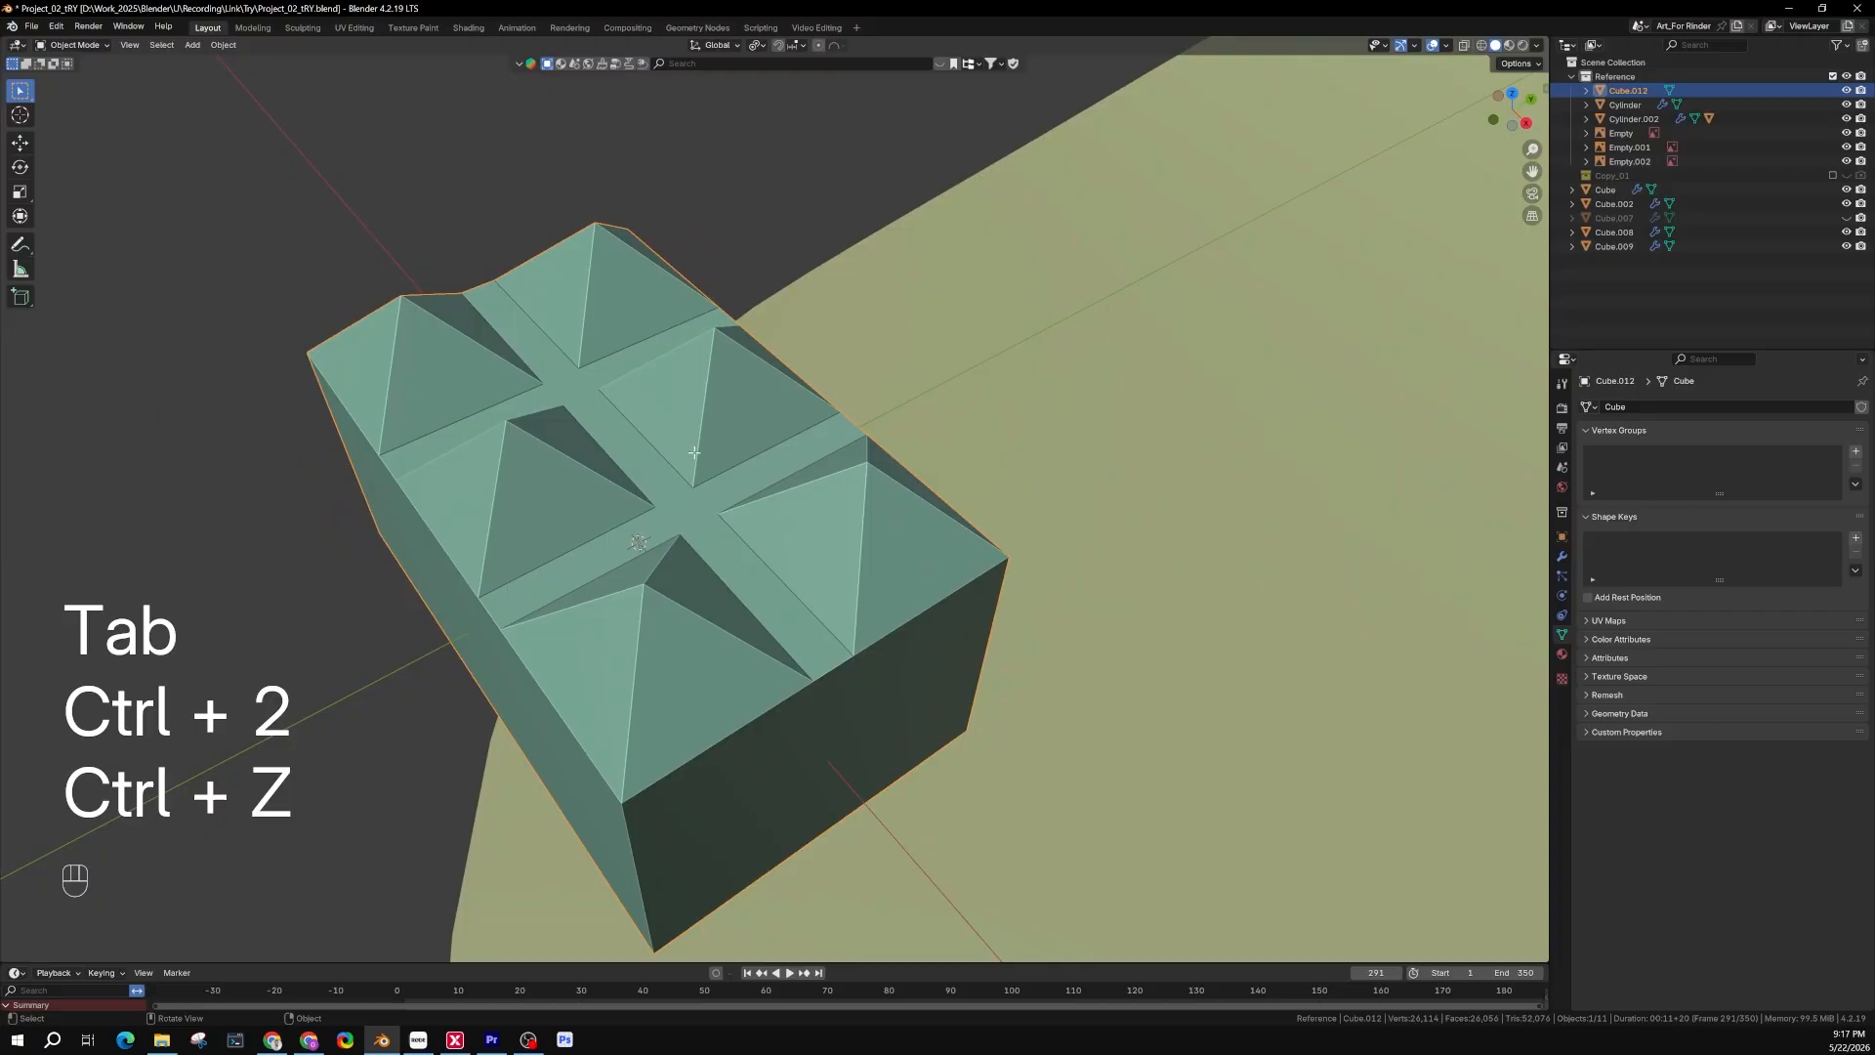
Enter Edit Mode in edge selection and select all of the block's sharp edges at 30° sharpness
{"action": "key", "text": "Tab"}
{"action": "scroll", "coordinate": [694, 451], "scroll_direction": "down", "scroll_amount": 3}
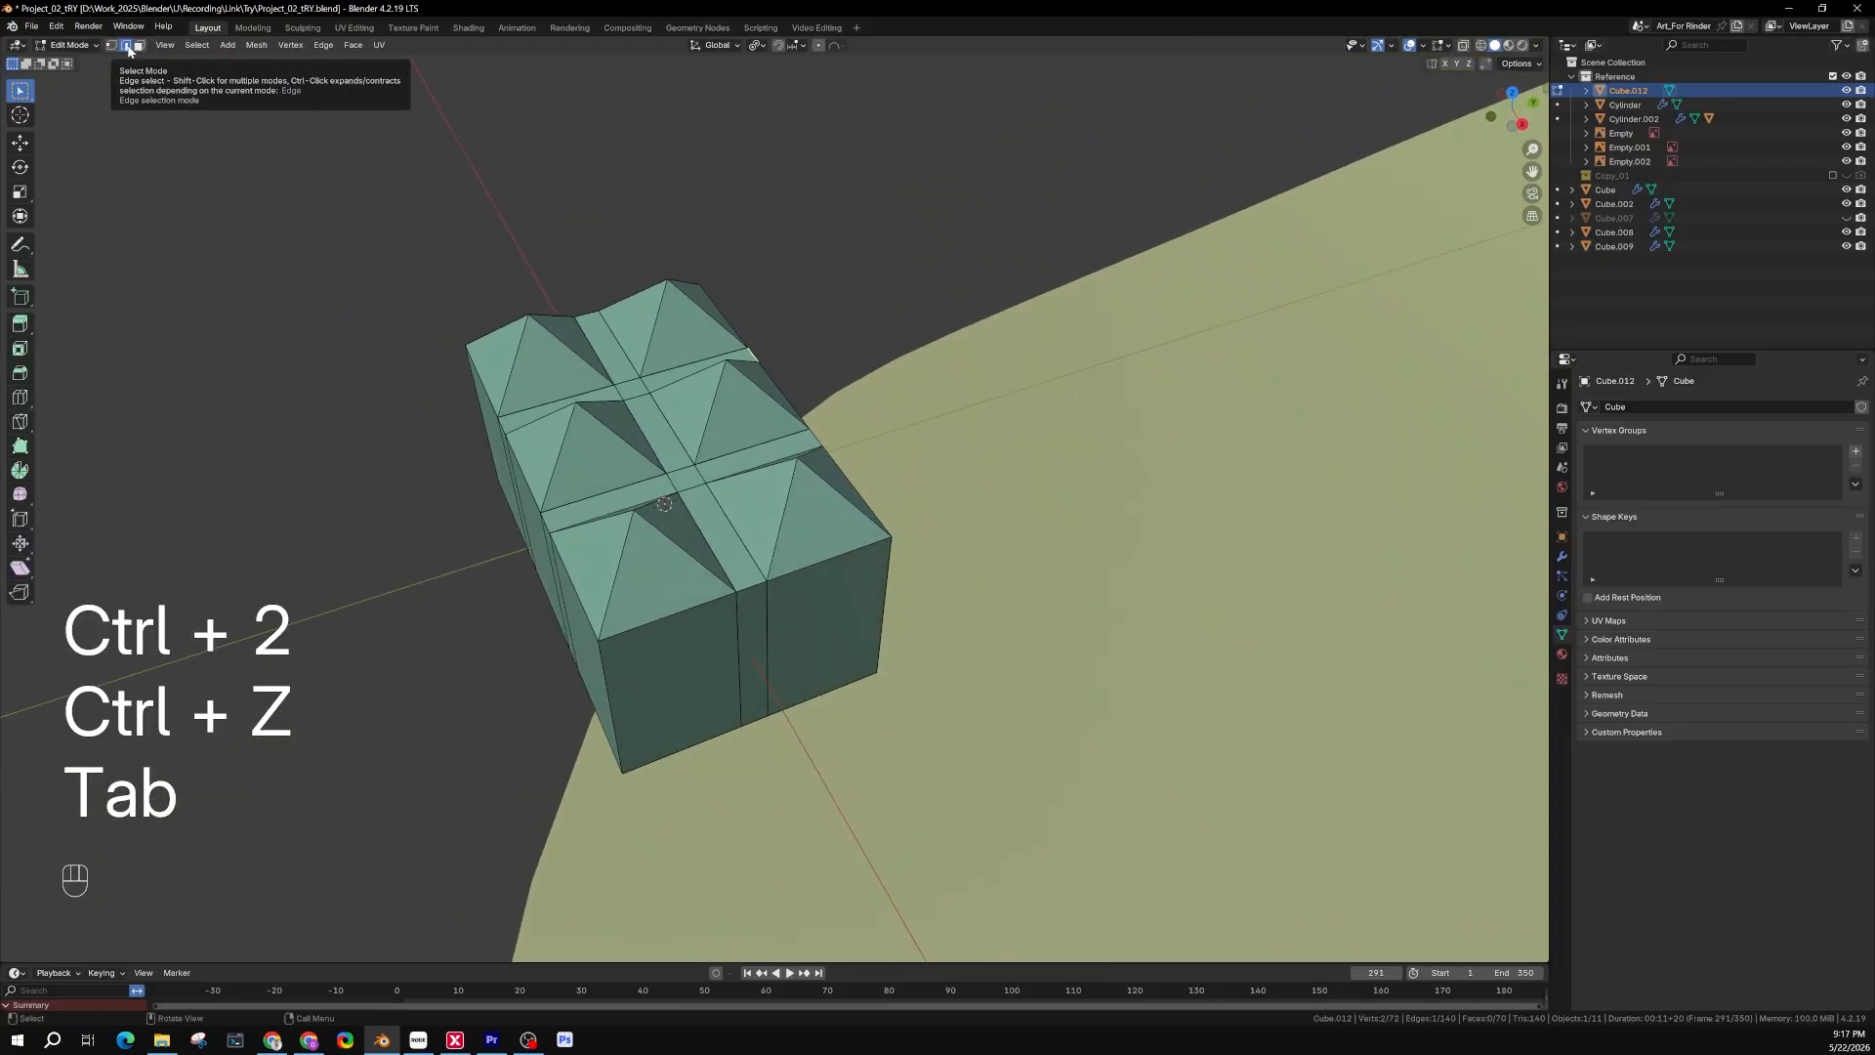
{"action": "left_click", "coordinate": [196, 49]}
{"action": "left_click", "coordinate": [197, 44]}
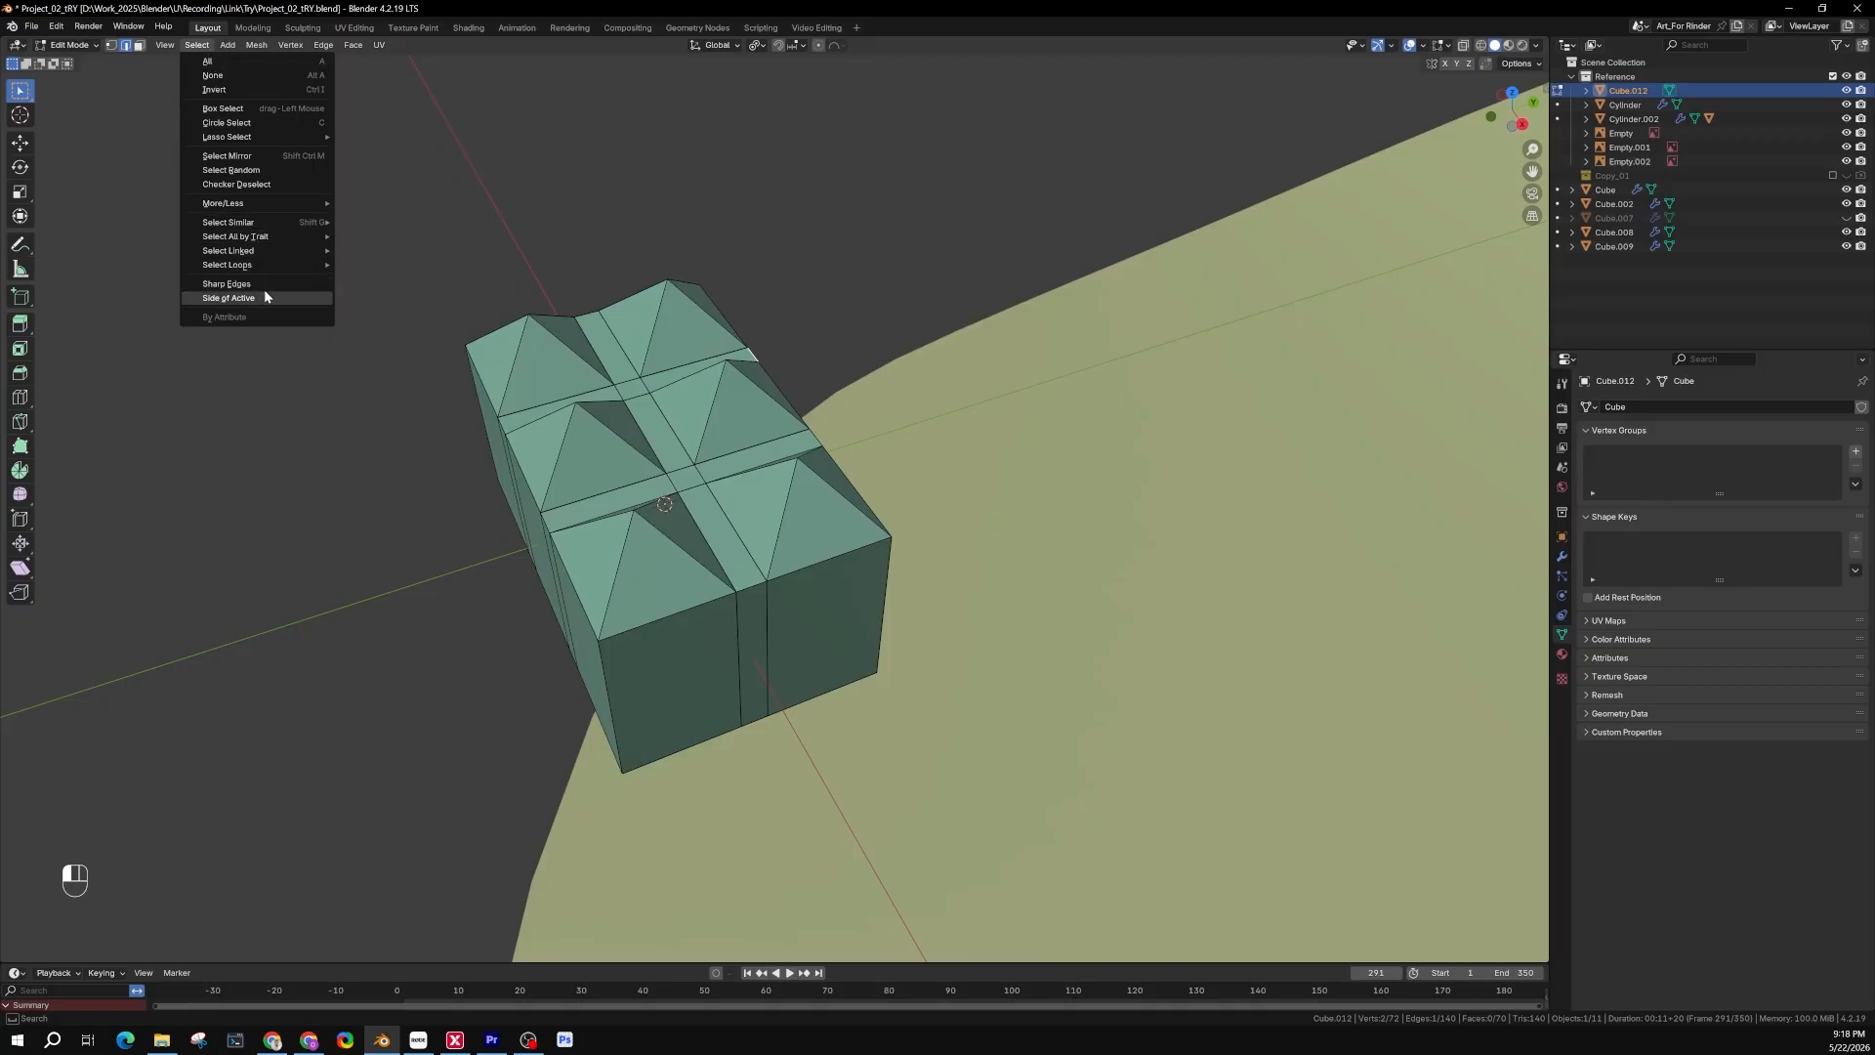
{"action": "middle_click_drag", "start_coordinate": [665, 387], "coordinate": [625, 402]}
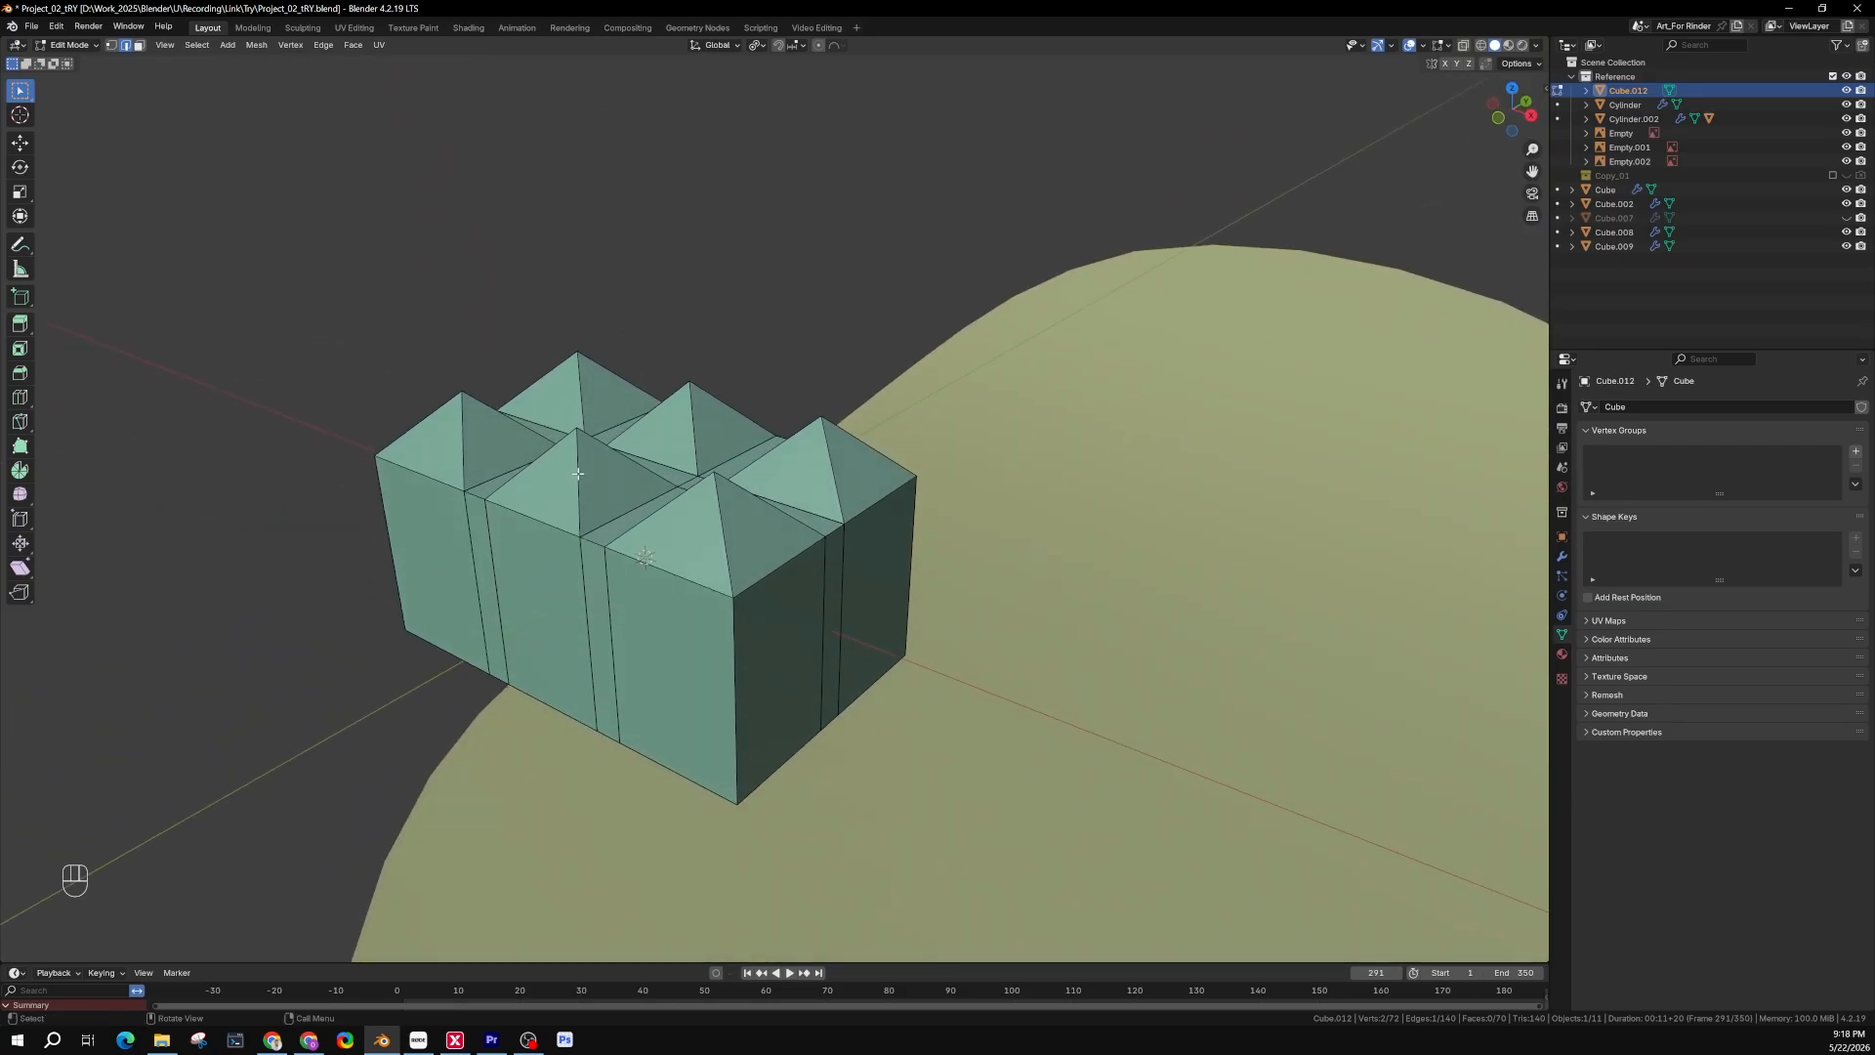
{"action": "scroll", "coordinate": [558, 436], "scroll_direction": "up", "scroll_amount": 2}
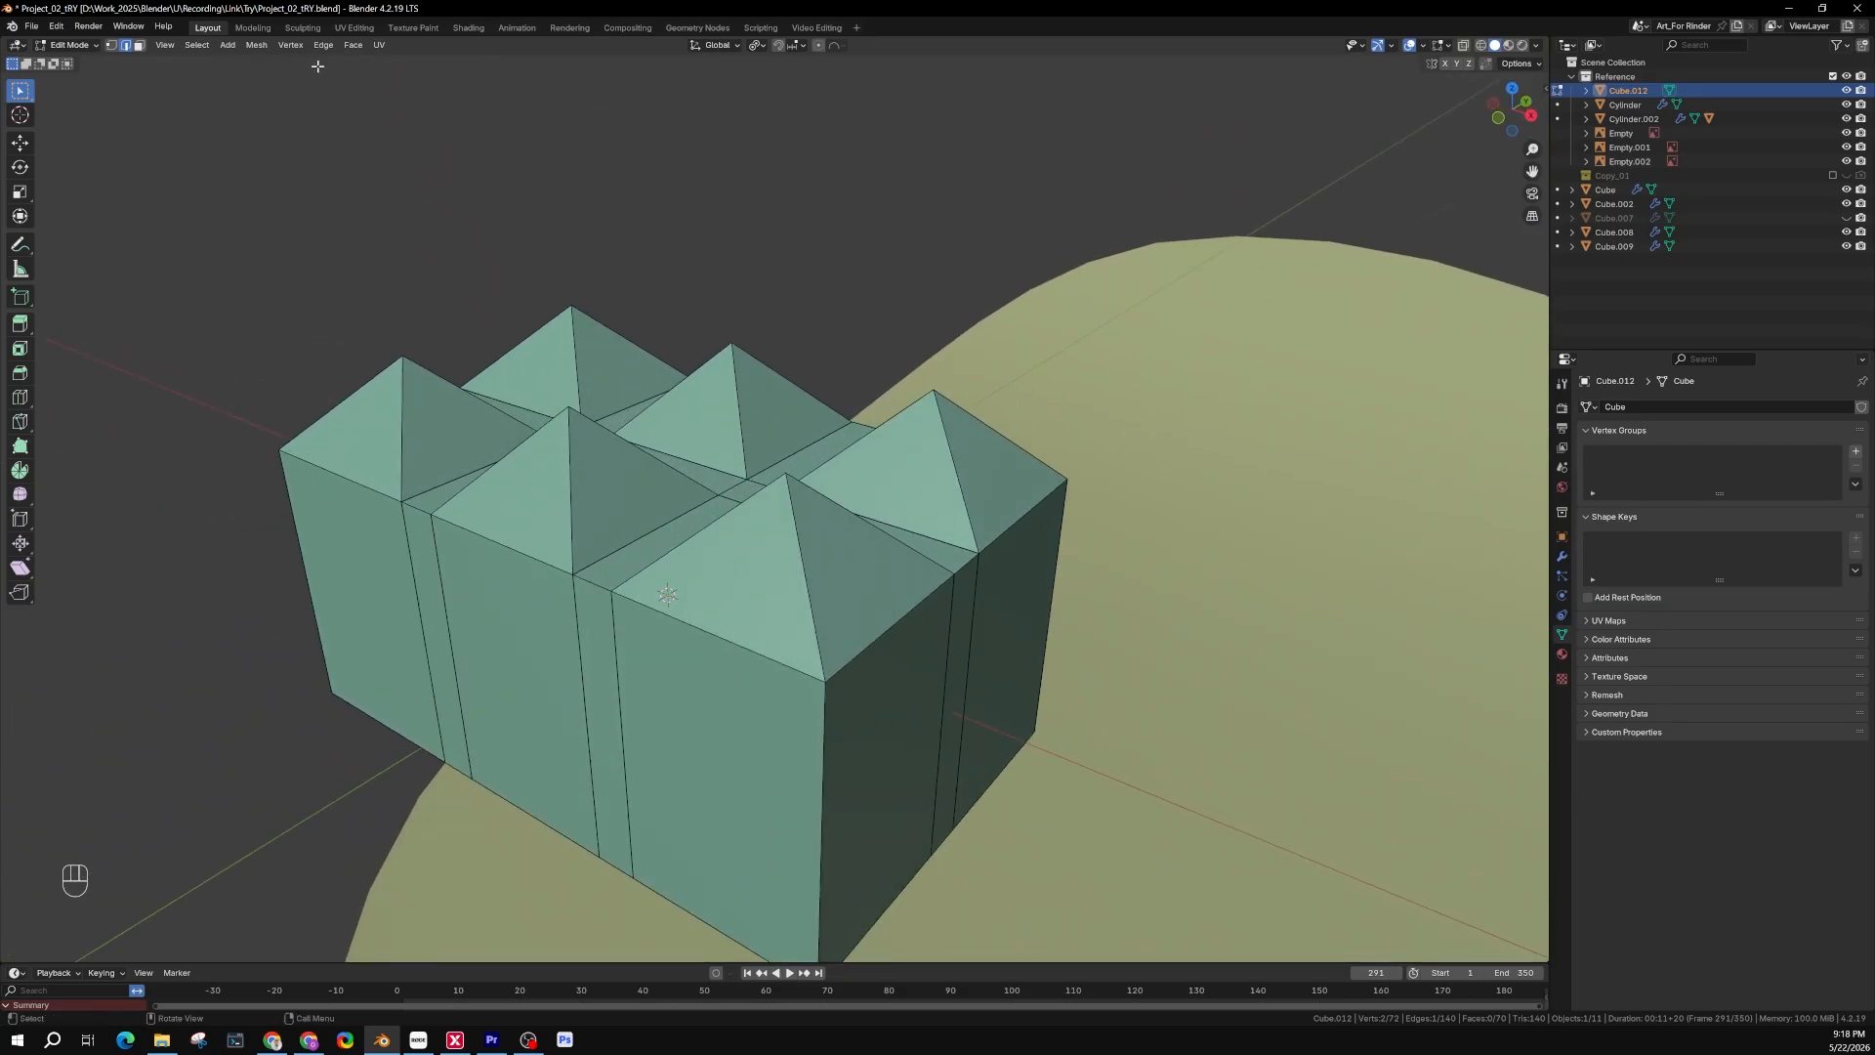
{"action": "left_click", "coordinate": [196, 45]}
{"action": "left_click", "coordinate": [239, 284]}
{"action": "scroll", "coordinate": [448, 406], "scroll_direction": "down", "scroll_amount": 1}
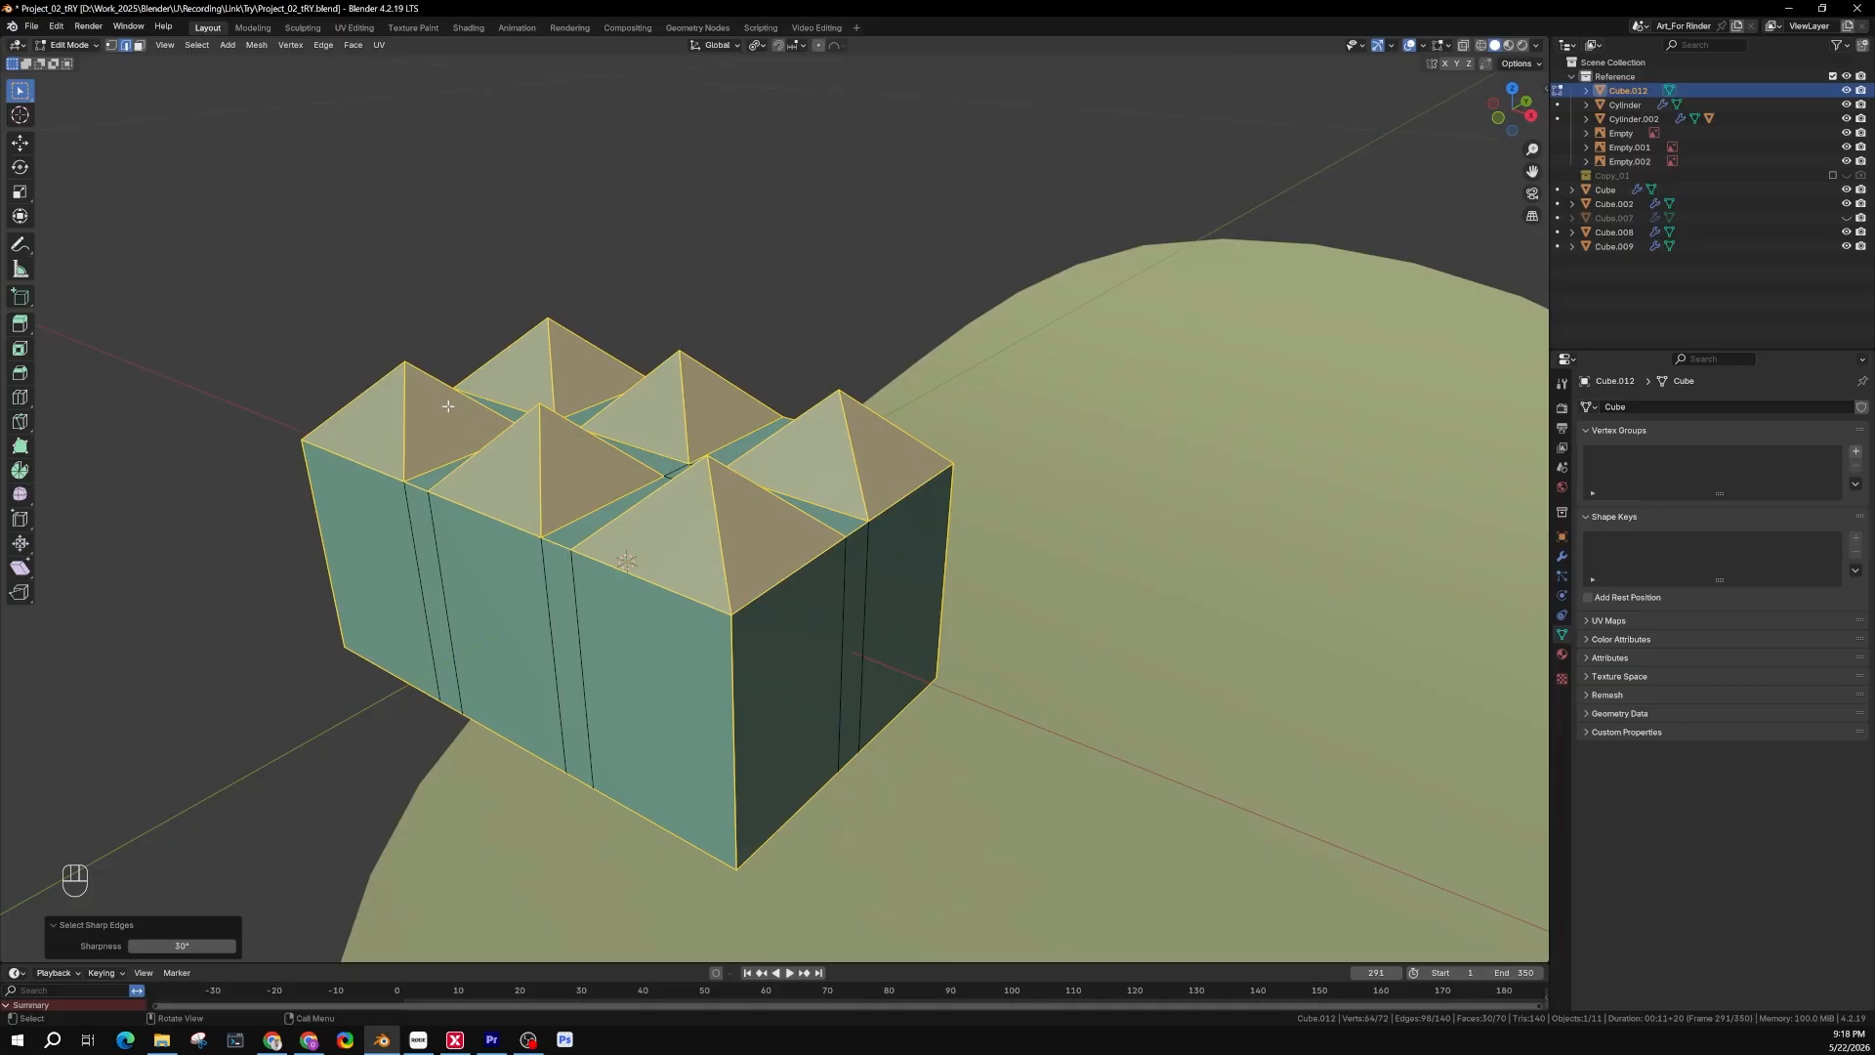
Bevel the selected sharp edges by about 0.027 cm with one segment
{"action": "middle_click_drag", "start_coordinate": [448, 406], "coordinate": [608, 485]}
{"action": "key", "text": "ctrl+b"}
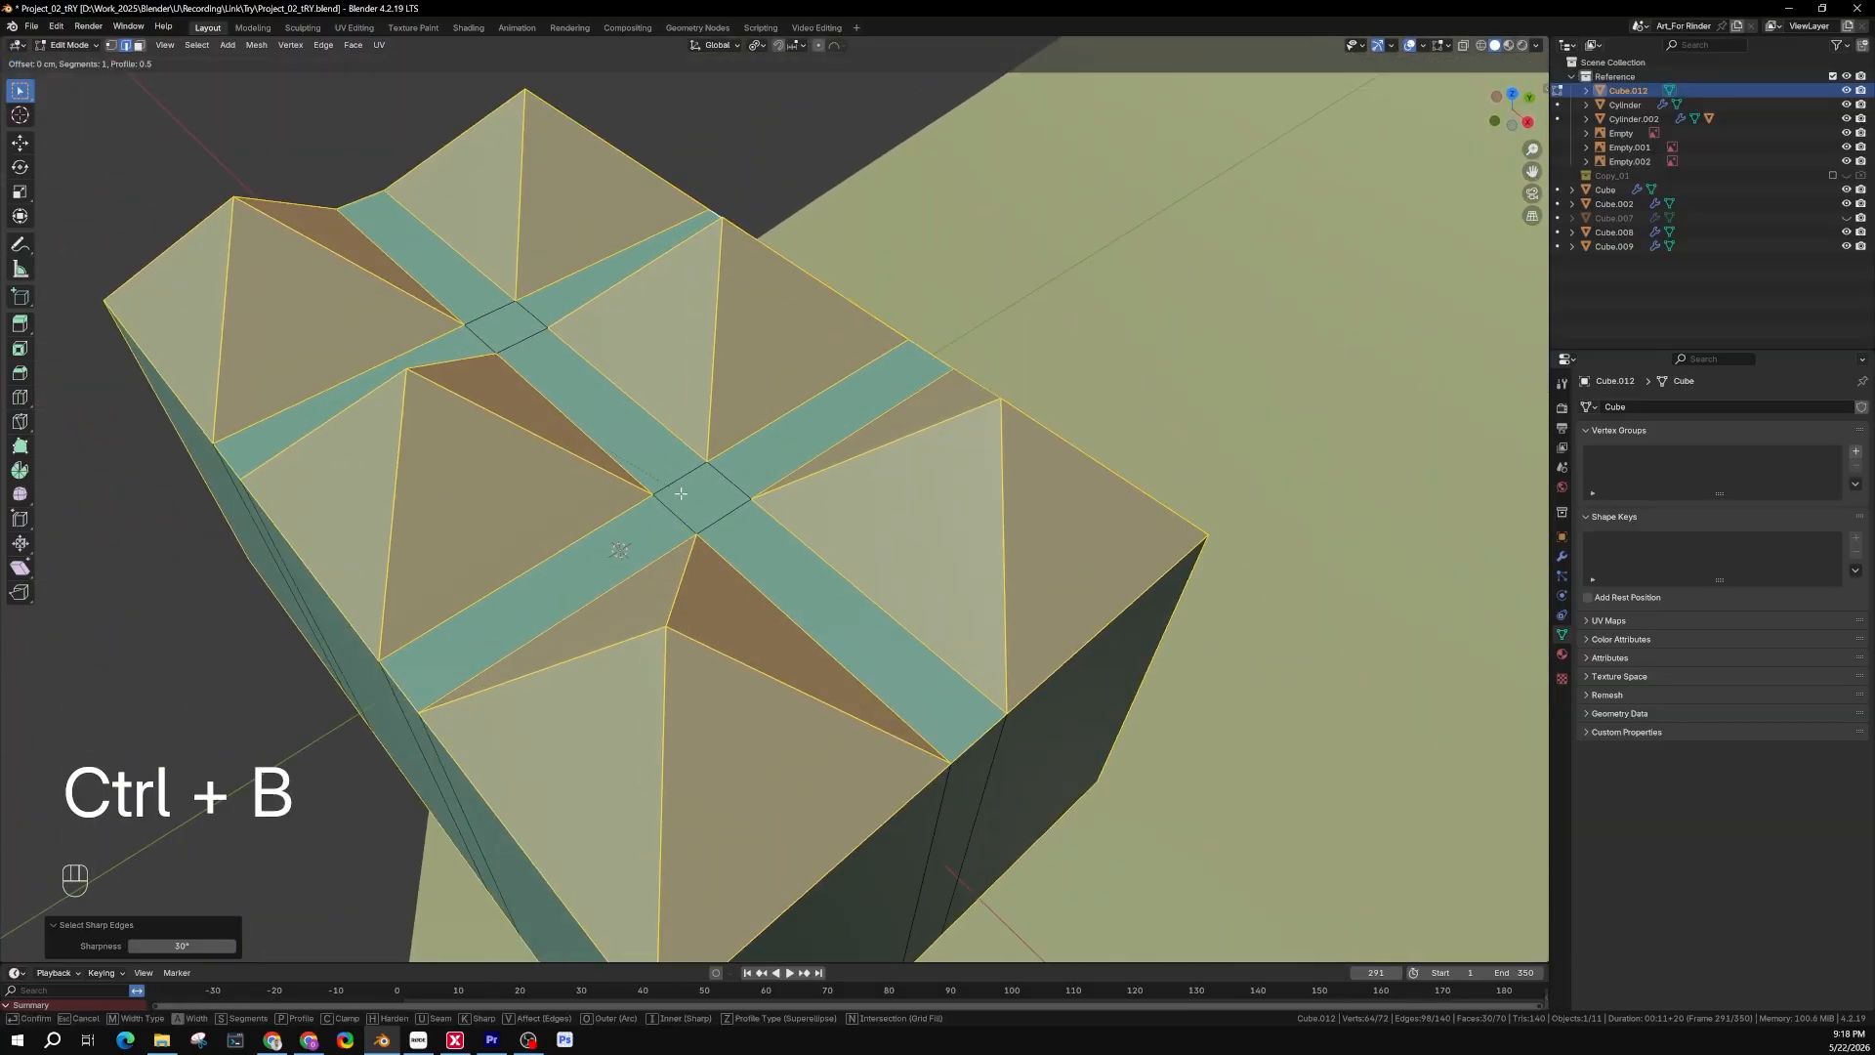
{"action": "key", "text": "shift"}
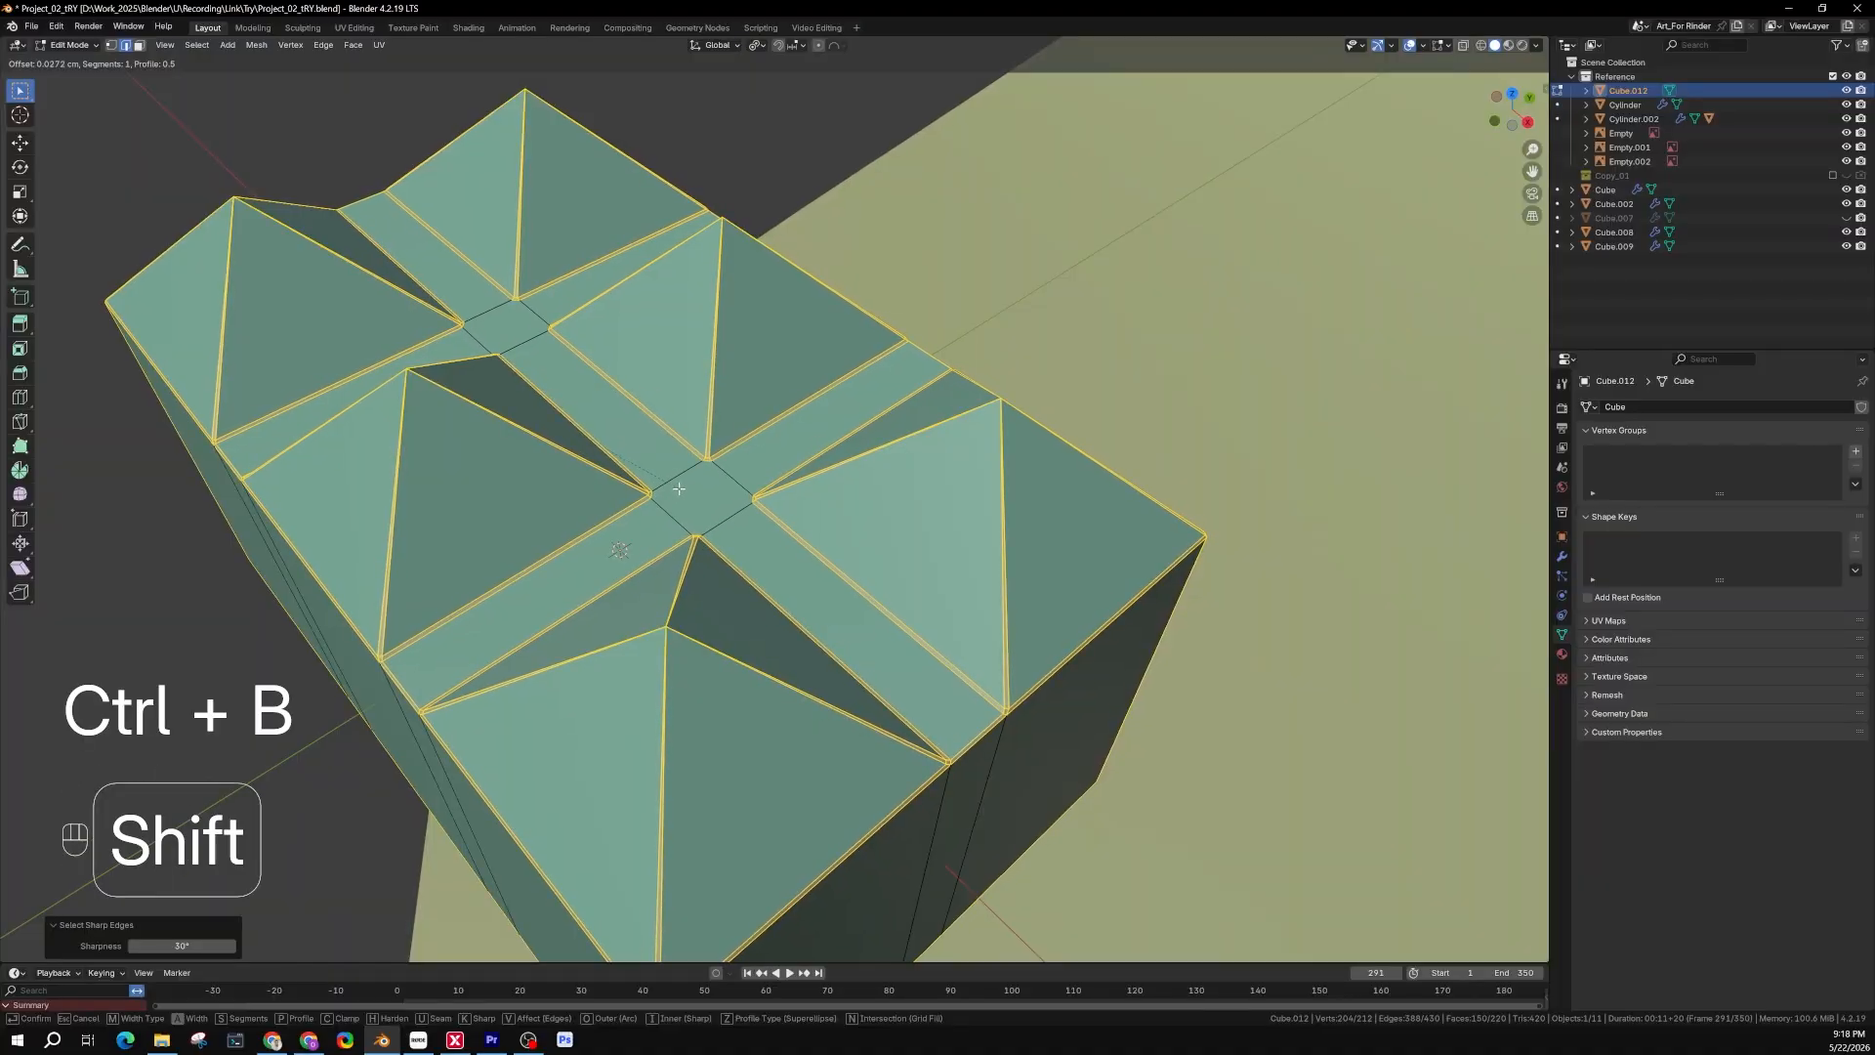
{"action": "left_click", "coordinate": [678, 489]}
{"action": "scroll", "coordinate": [710, 476], "scroll_direction": "up", "scroll_amount": 5}
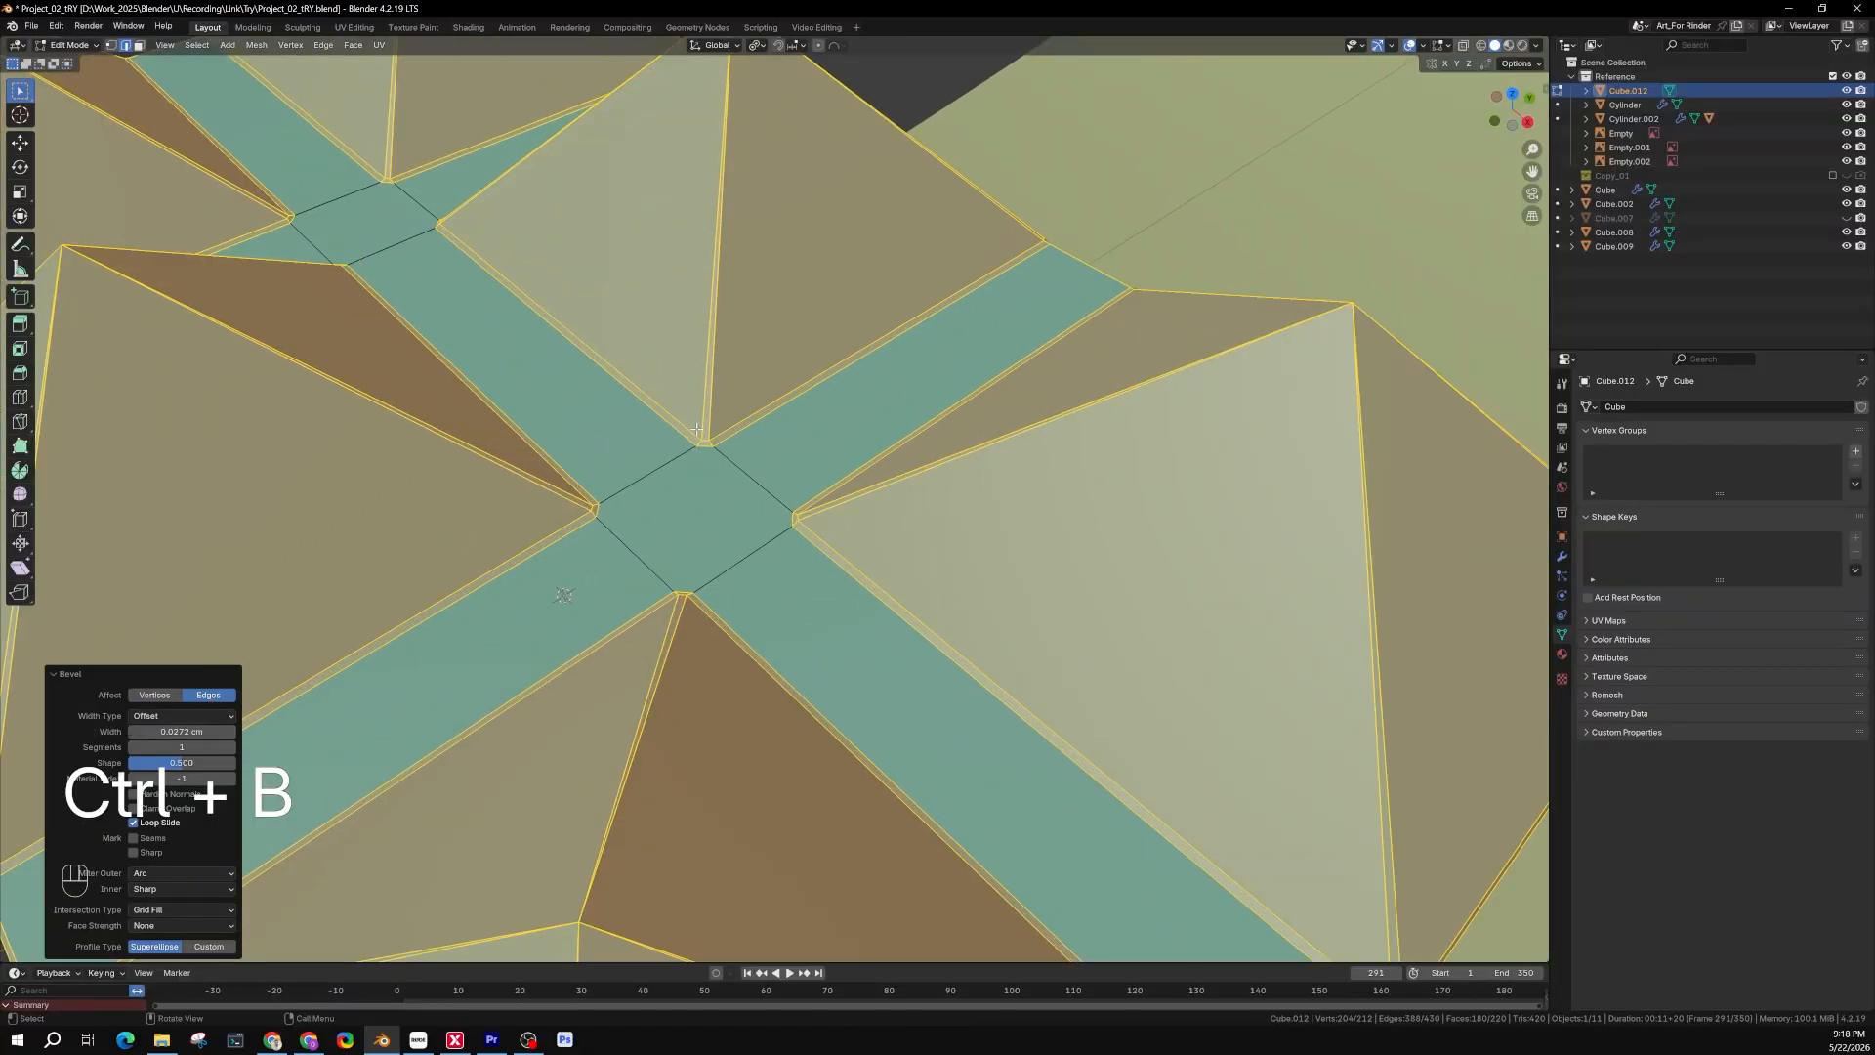
Try a Sharp outer miter on the bevel, and set the outer miter back to Arc
{"action": "left_click", "coordinate": [172, 875]}
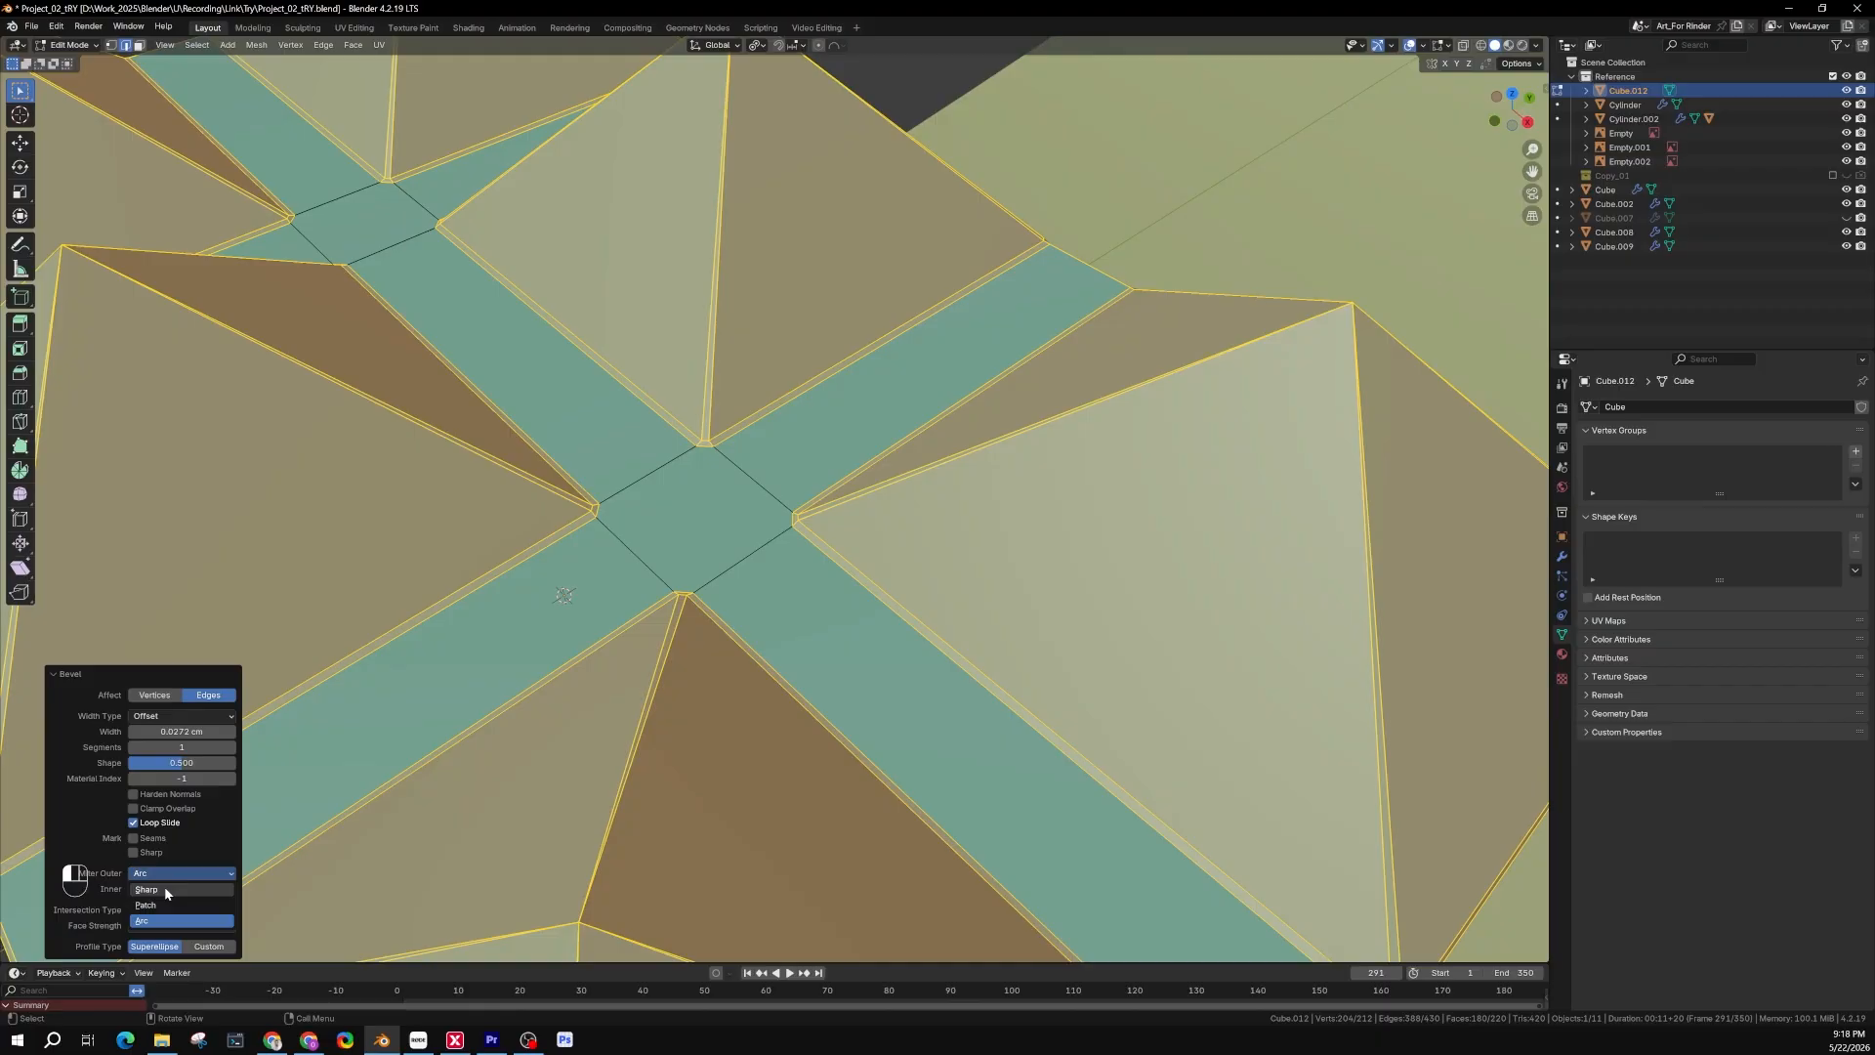
{"action": "left_click", "coordinate": [166, 892]}
{"action": "scroll", "coordinate": [710, 464], "scroll_direction": "up", "scroll_amount": 6}
{"action": "scroll", "coordinate": [711, 465], "scroll_direction": "down", "scroll_amount": 3}
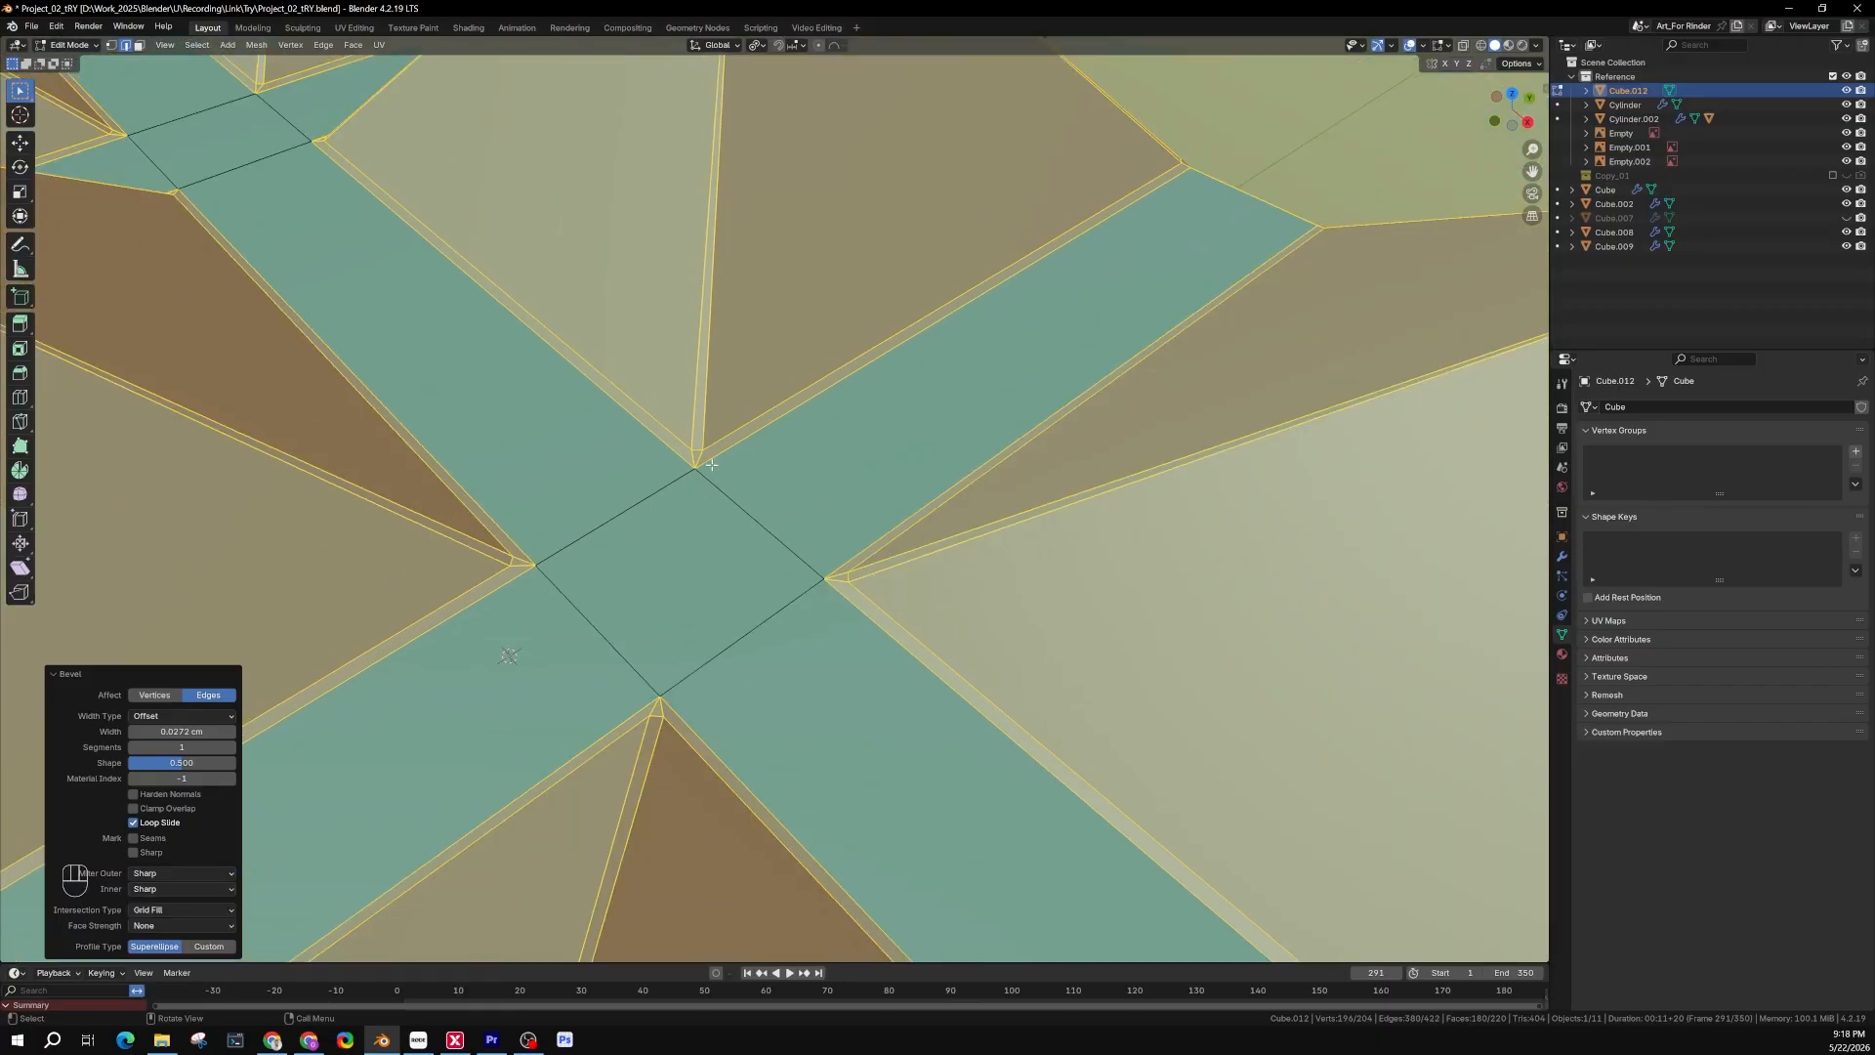
{"action": "left_click", "coordinate": [154, 880]}
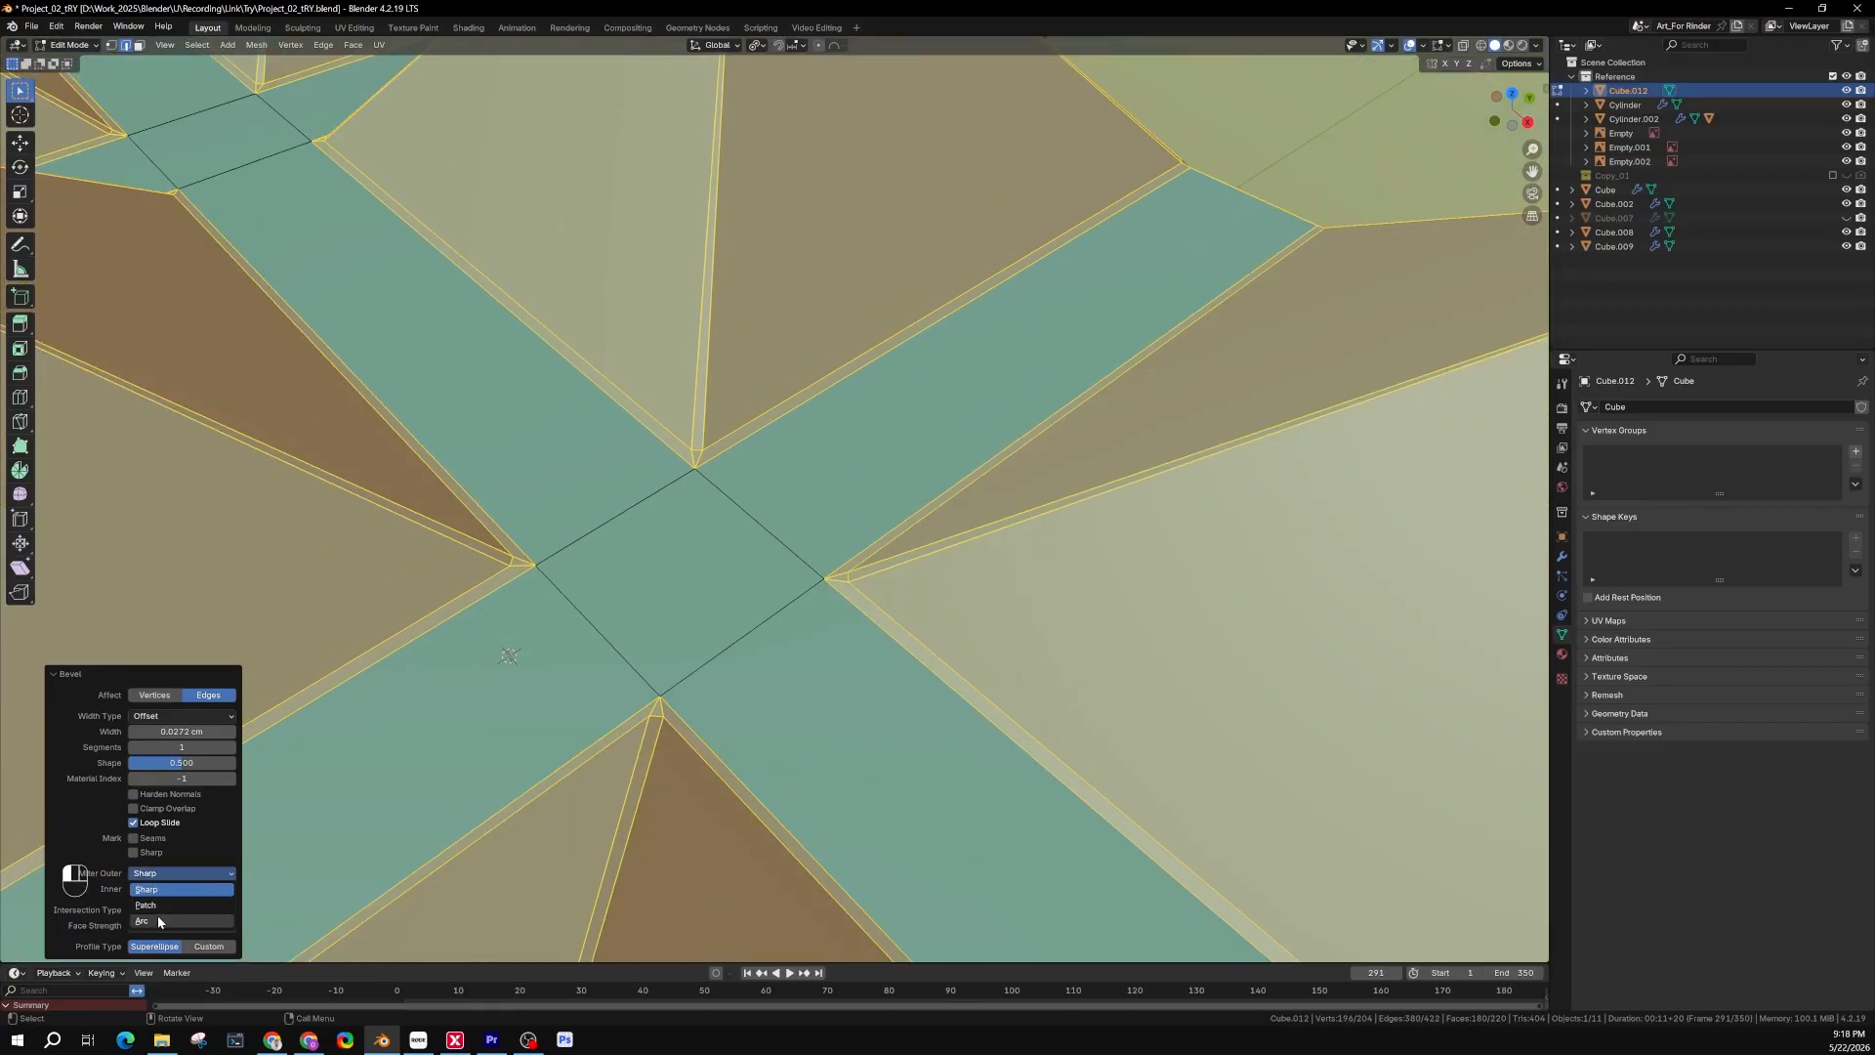
{"action": "left_click", "coordinate": [162, 921]}
Return to Object Mode, add level 2 subdivision to the bevelled block and shade it smooth
{"action": "scroll", "coordinate": [706, 459], "scroll_direction": "down", "scroll_amount": 1}
{"action": "scroll", "coordinate": [706, 459], "scroll_direction": "down", "scroll_amount": 6}
{"action": "key", "text": "Tab"}
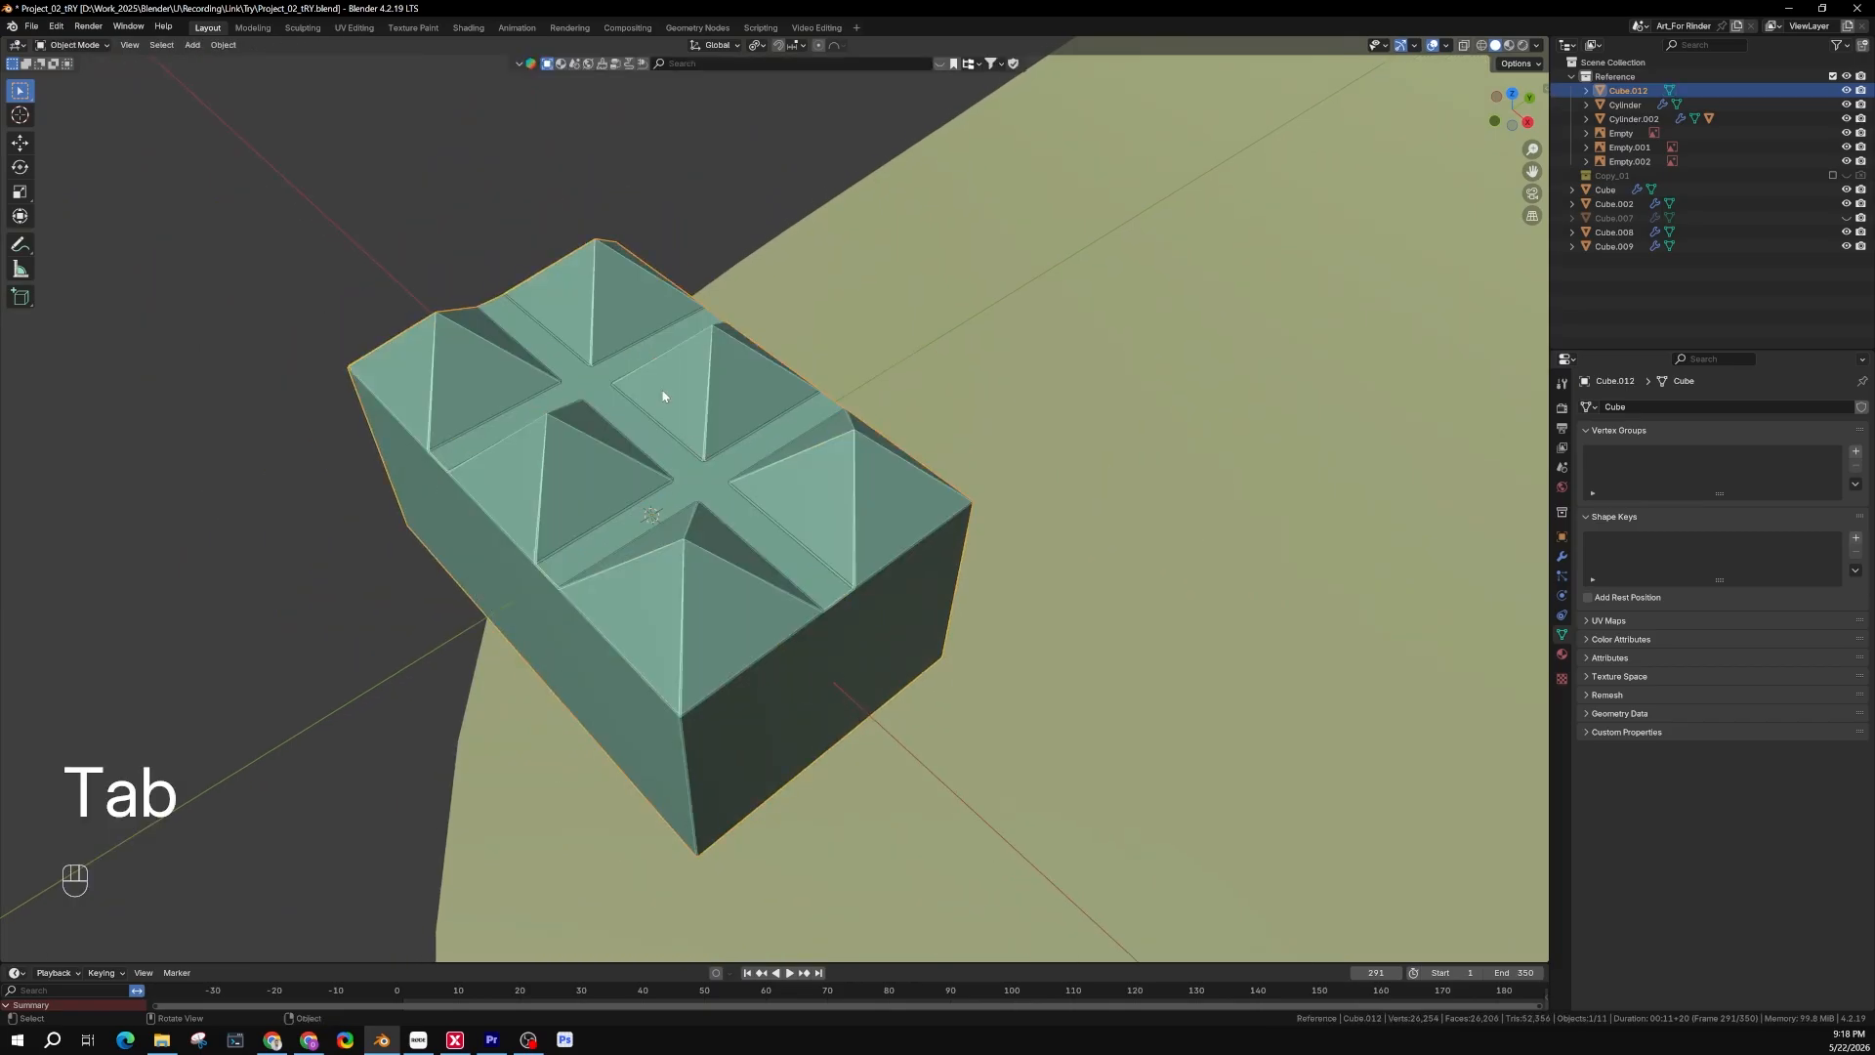
{"action": "scroll", "coordinate": [576, 297], "scroll_direction": "down", "scroll_amount": 3}
{"action": "middle_click_drag", "start_coordinate": [613, 404], "coordinate": [652, 395]}
{"action": "key", "text": "ctrl+2"}
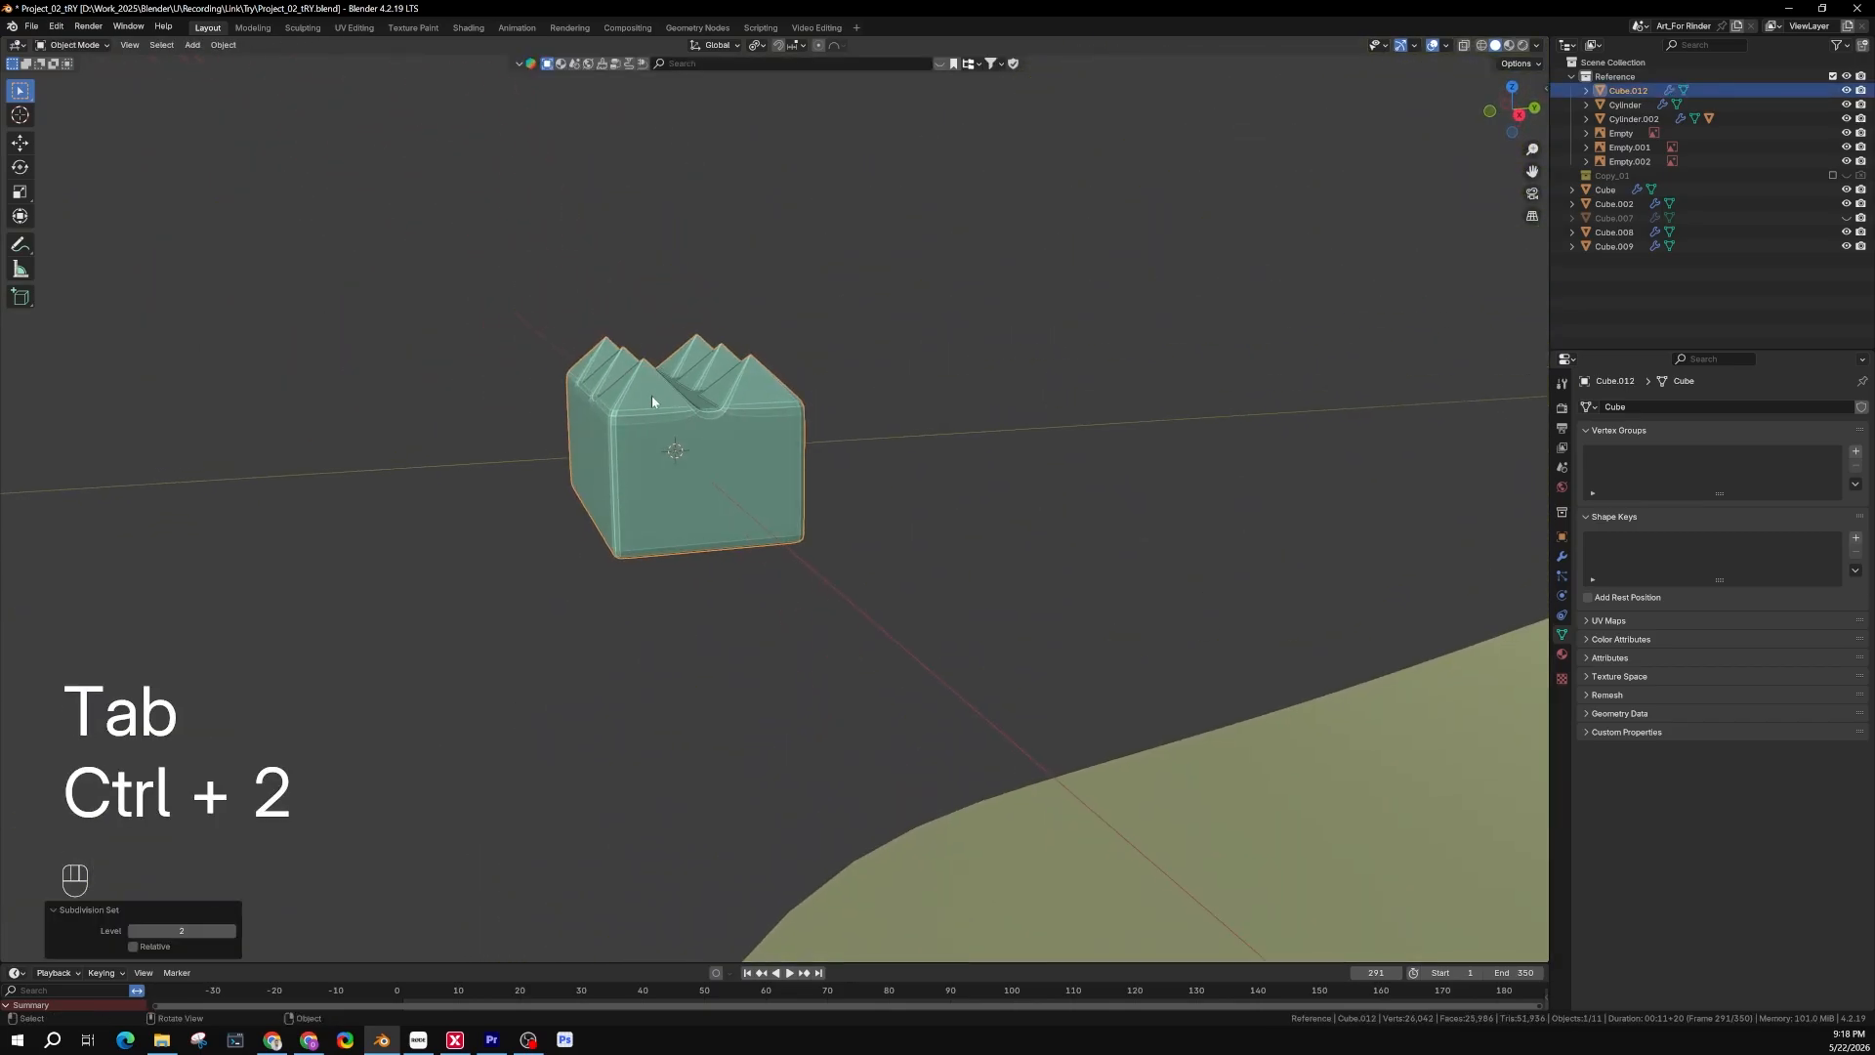
{"action": "scroll", "coordinate": [652, 394], "scroll_direction": "up", "scroll_amount": 2}
{"action": "right_click", "coordinate": [652, 394]}
{"action": "left_click", "coordinate": [586, 335]}
{"action": "scroll", "coordinate": [635, 378], "scroll_direction": "down", "scroll_amount": 6}
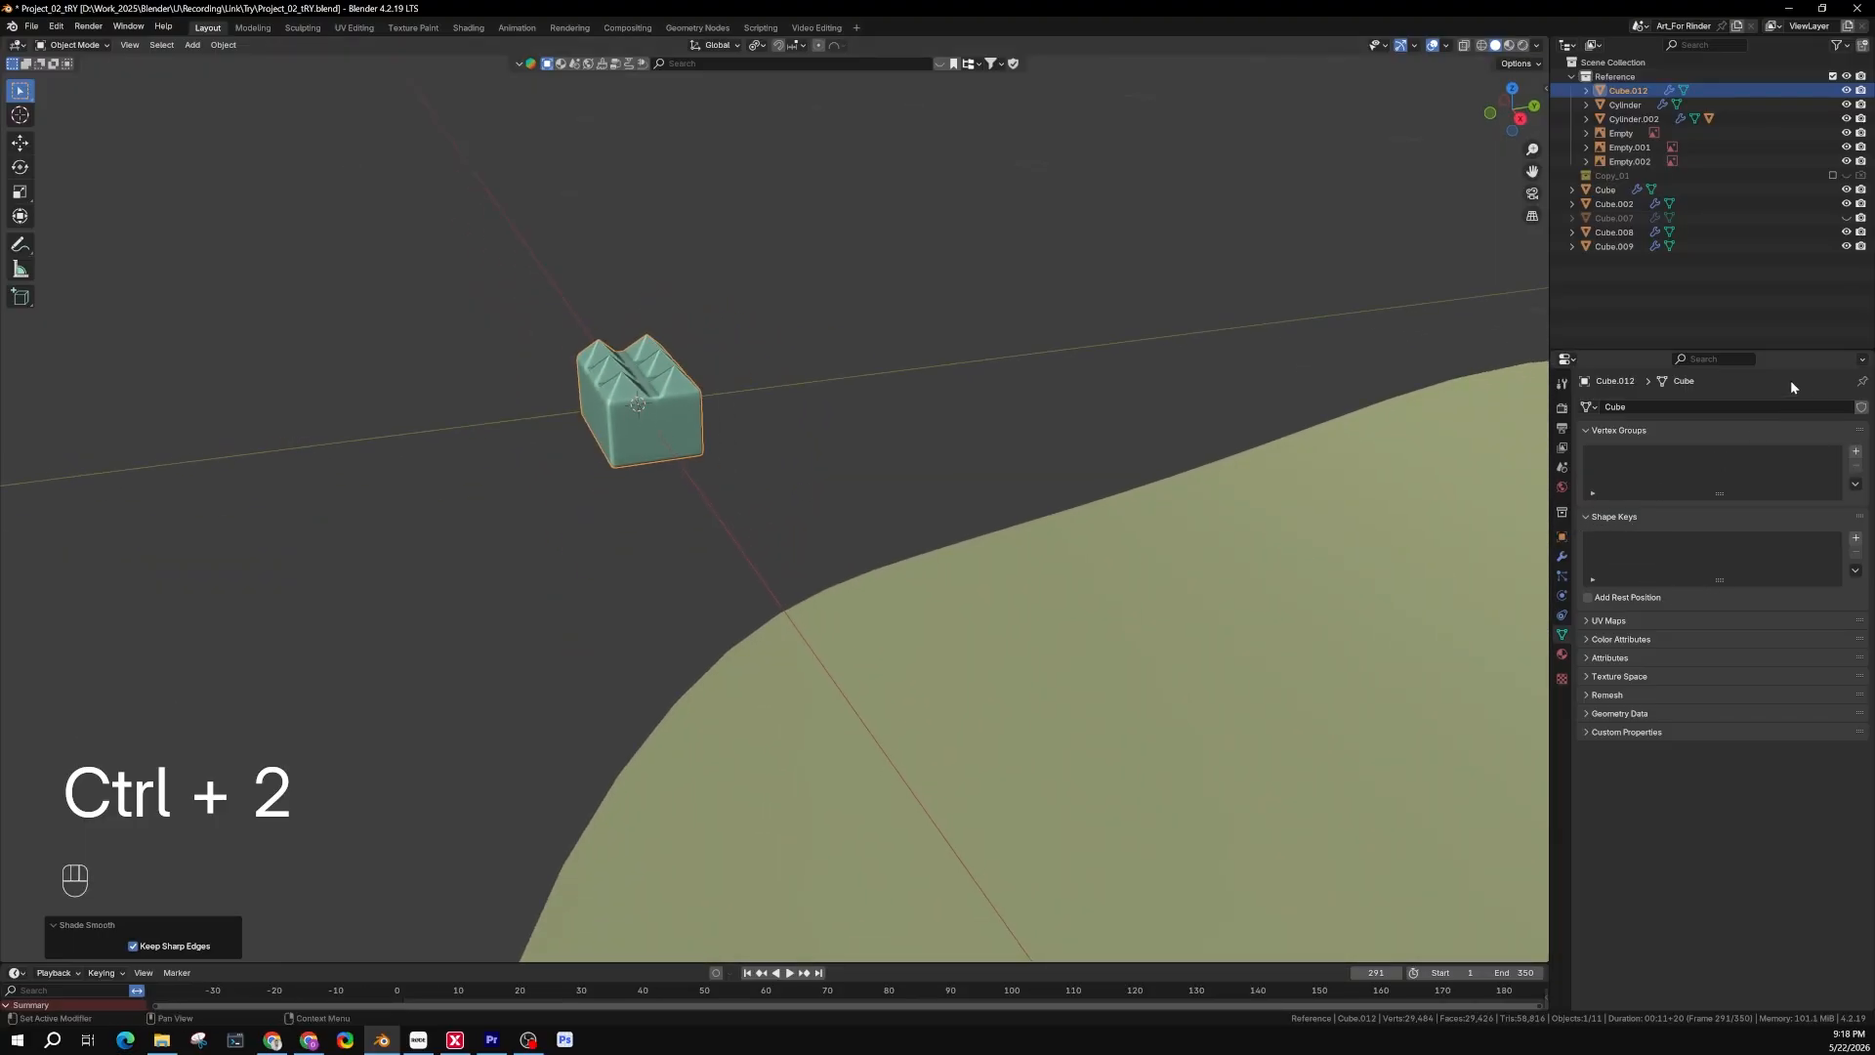
Show the block's transform properties and examine its orientation against the sole patches and the bottom reference image
{"action": "left_click", "coordinate": [1563, 539]}
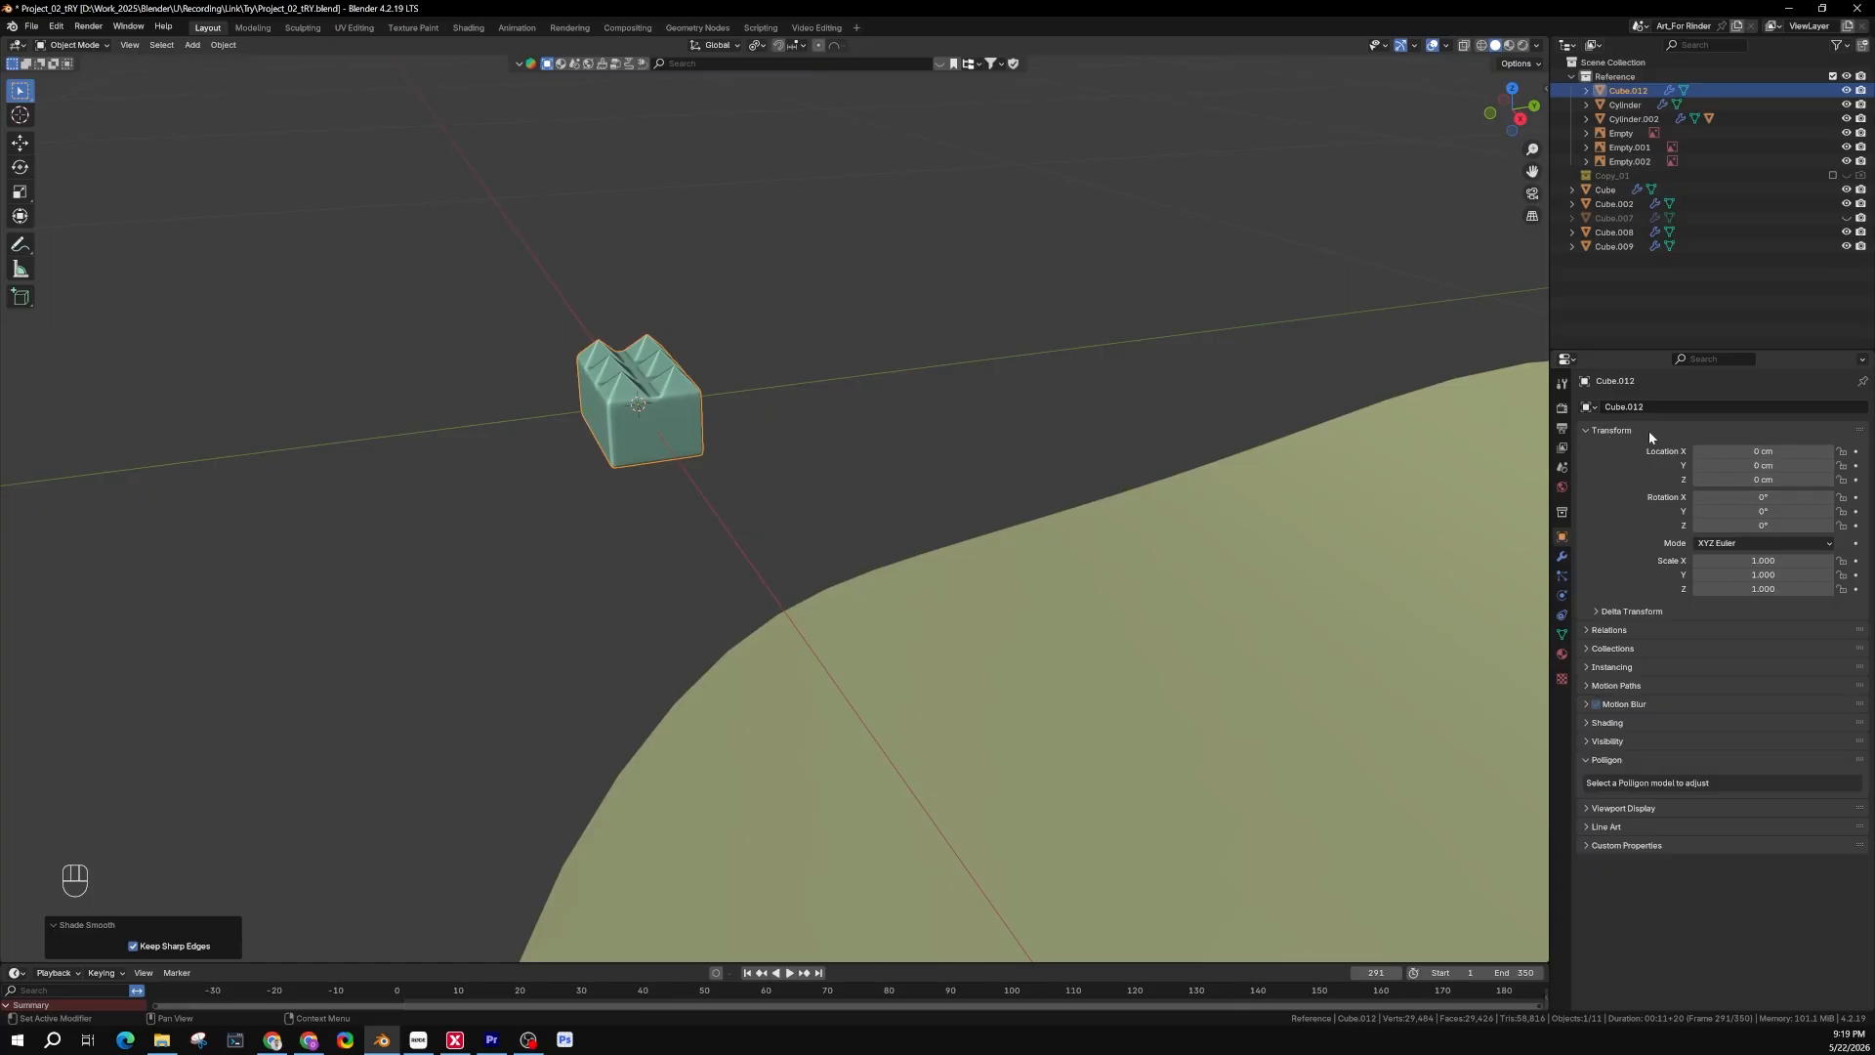
{"action": "key", "text": "shift"}
{"action": "middle_click_drag", "start_coordinate": [1136, 463], "coordinate": [1116, 485], "text": "shift"}
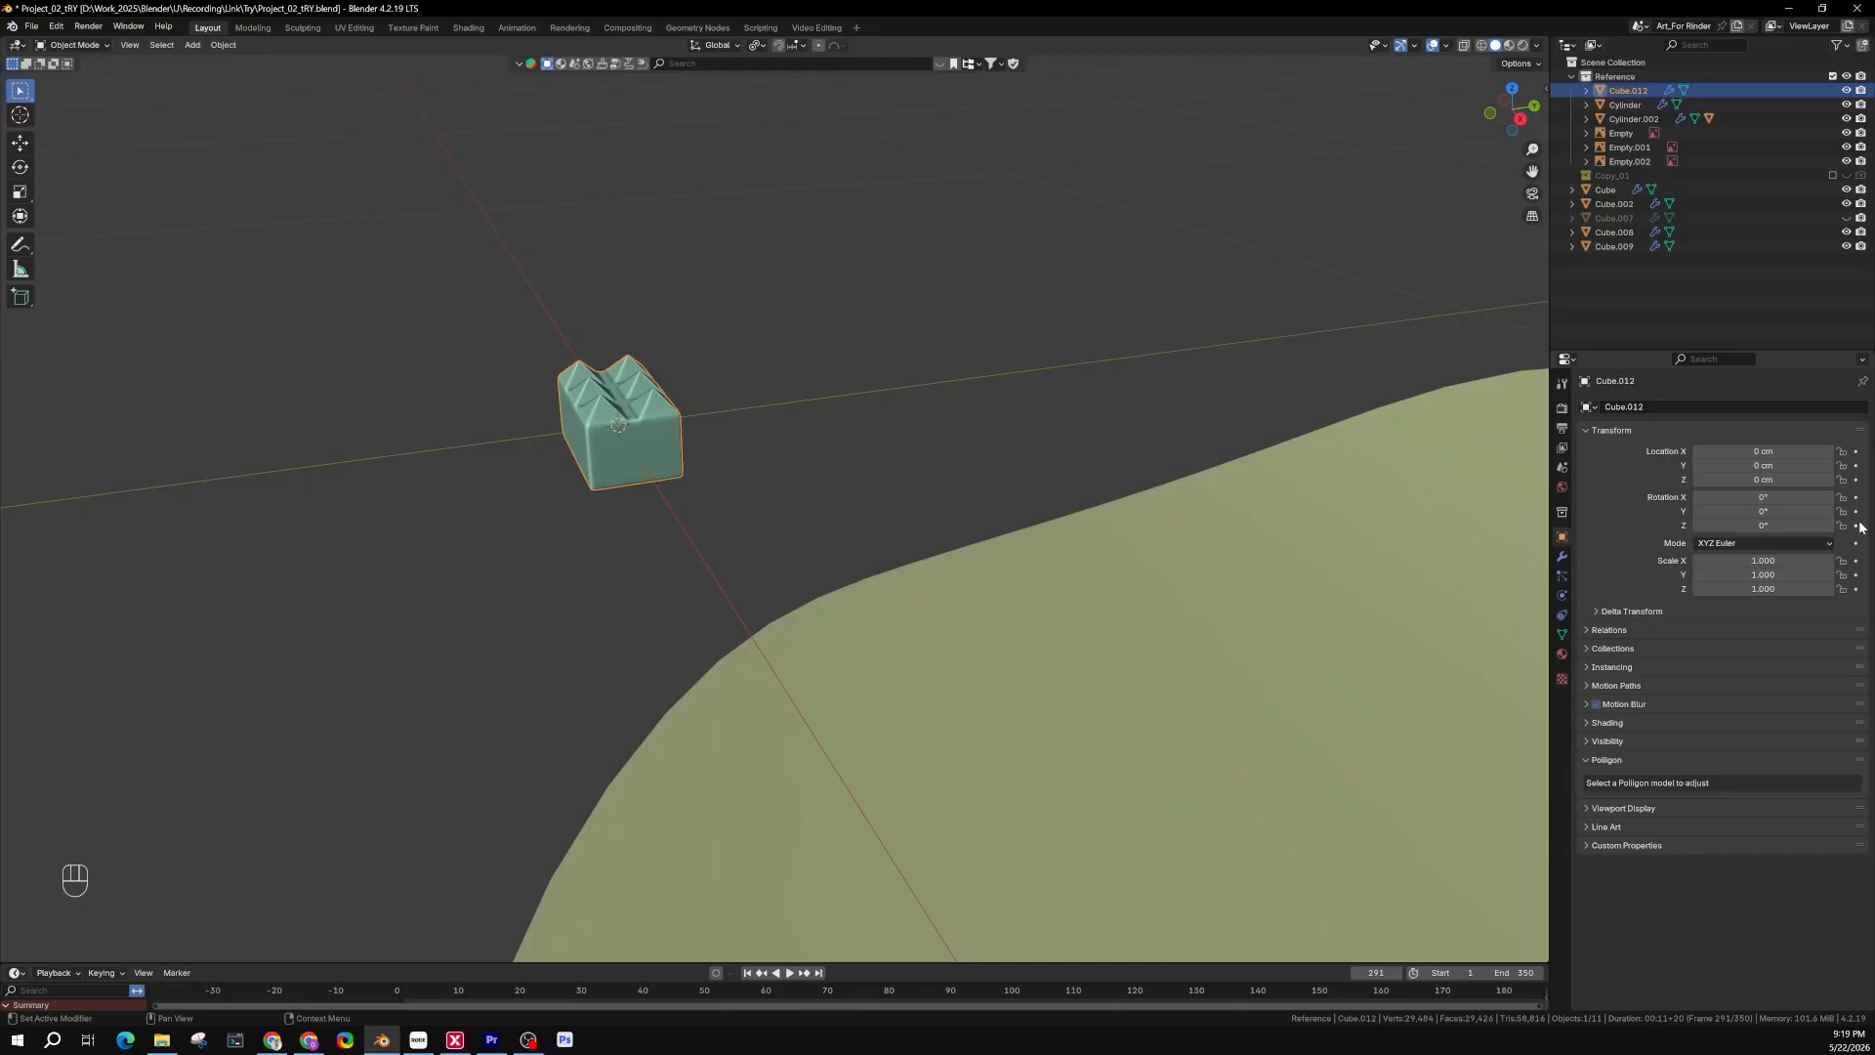
{"action": "middle_click_drag", "start_coordinate": [645, 474], "coordinate": [692, 293]}
{"action": "scroll", "coordinate": [703, 327], "scroll_direction": "down", "scroll_amount": 4}
{"action": "middle_click_drag", "start_coordinate": [712, 389], "coordinate": [927, 334], "text": "shift"}
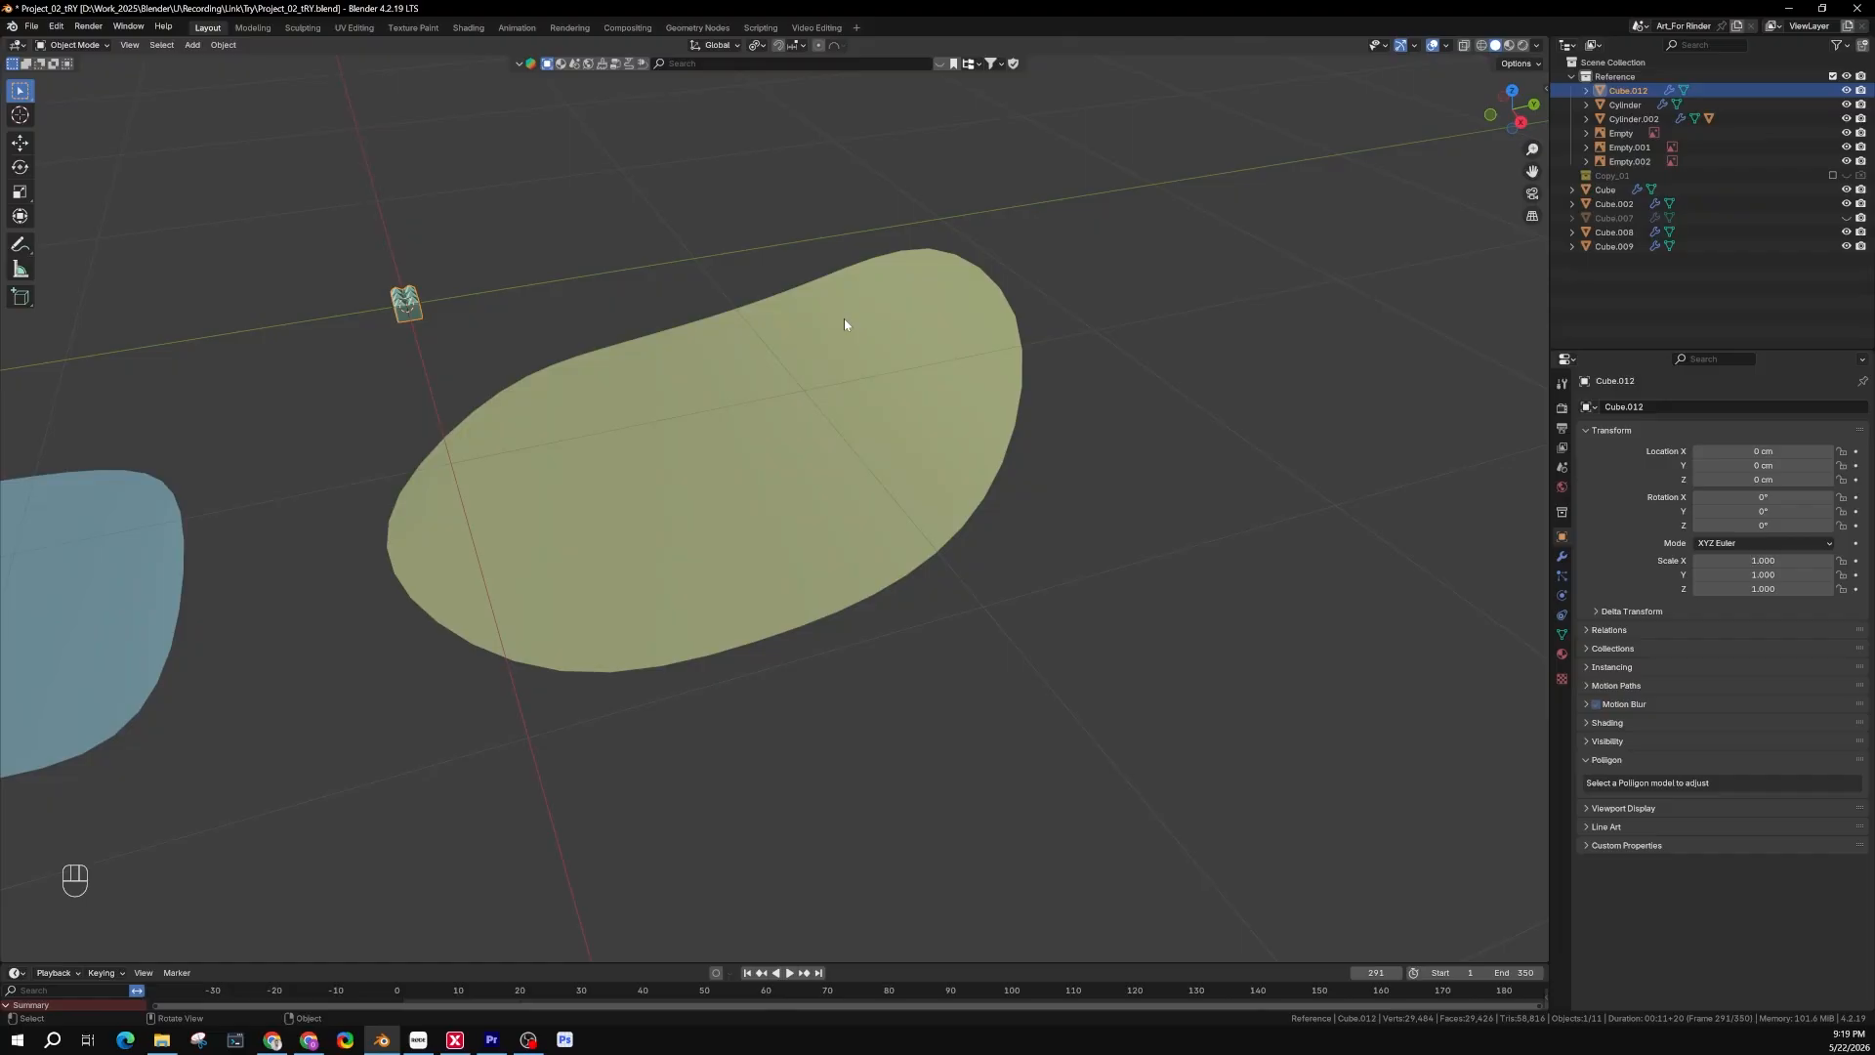
{"action": "middle_click_drag", "start_coordinate": [845, 324], "coordinate": [365, 502], "text": "shift"}
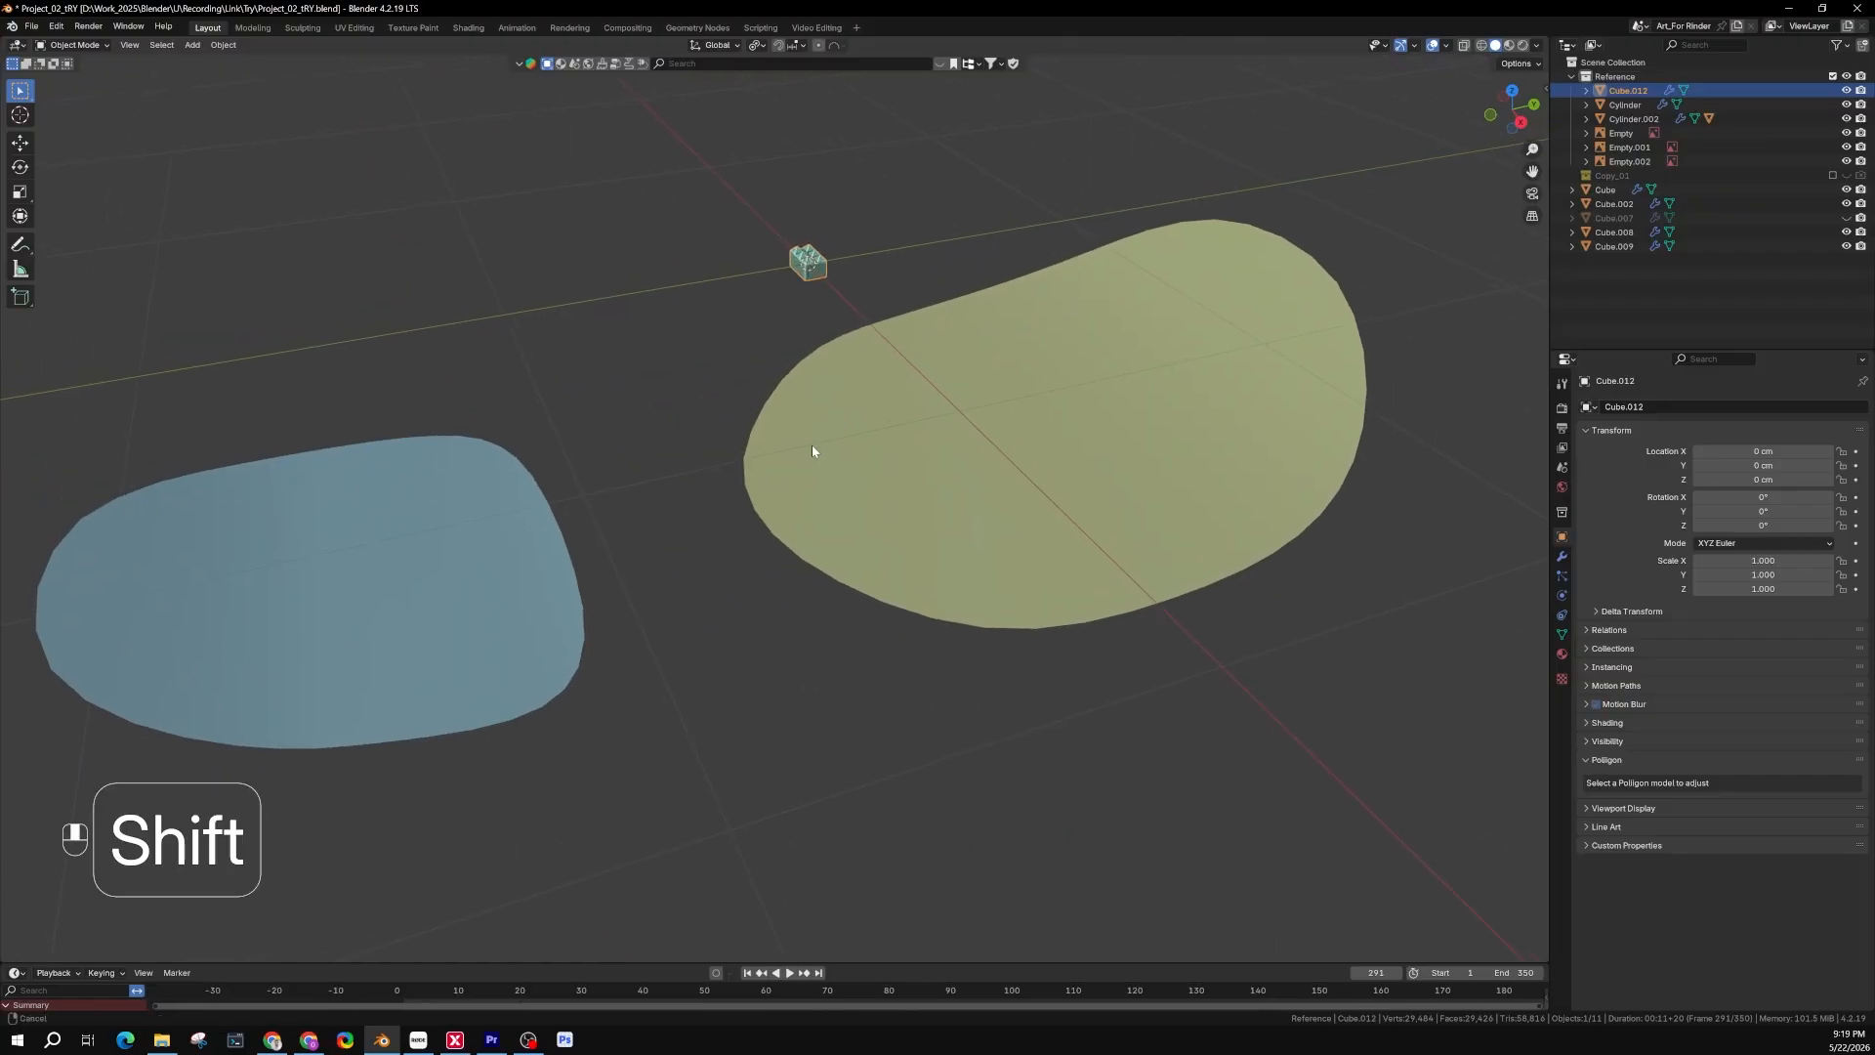
{"action": "middle_click_drag", "start_coordinate": [812, 443], "coordinate": [718, 288], "text": "shift"}
{"action": "middle_click_drag", "start_coordinate": [717, 288], "coordinate": [729, 559], "text": "shift"}
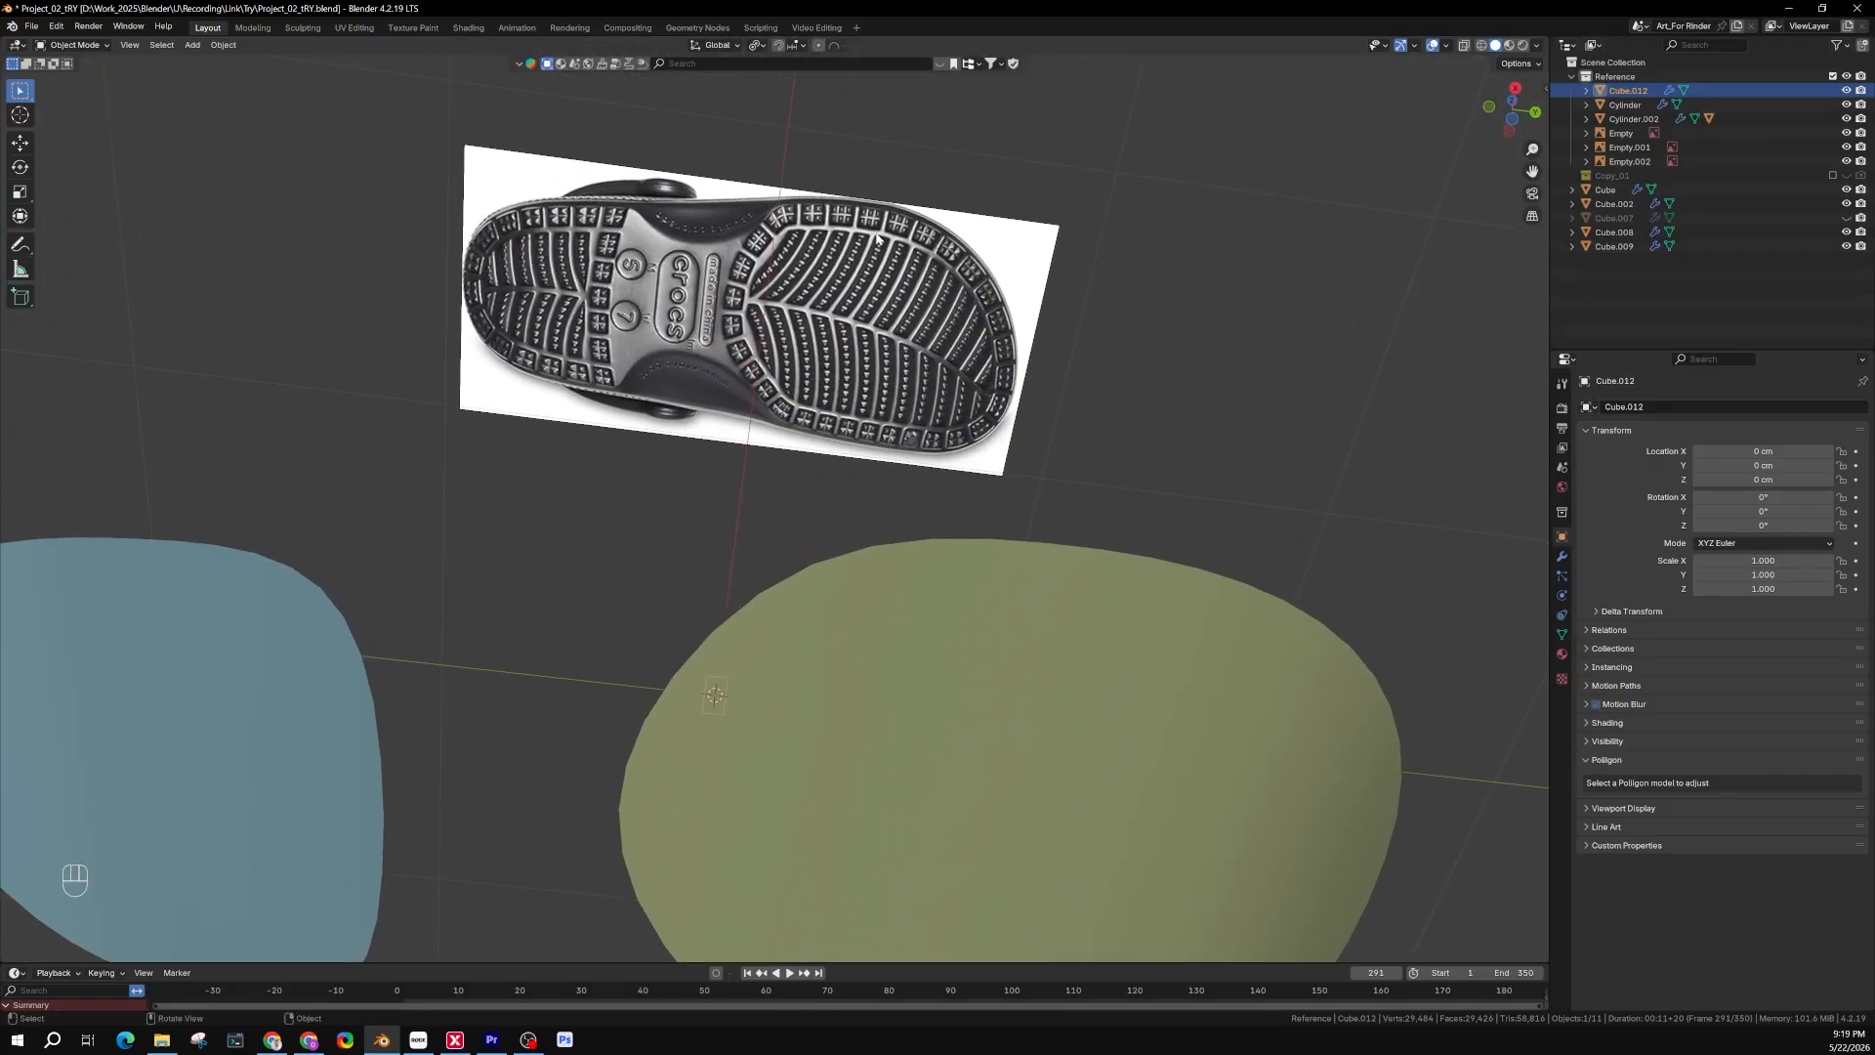
{"action": "middle_click_drag", "start_coordinate": [807, 276], "coordinate": [816, 432]}
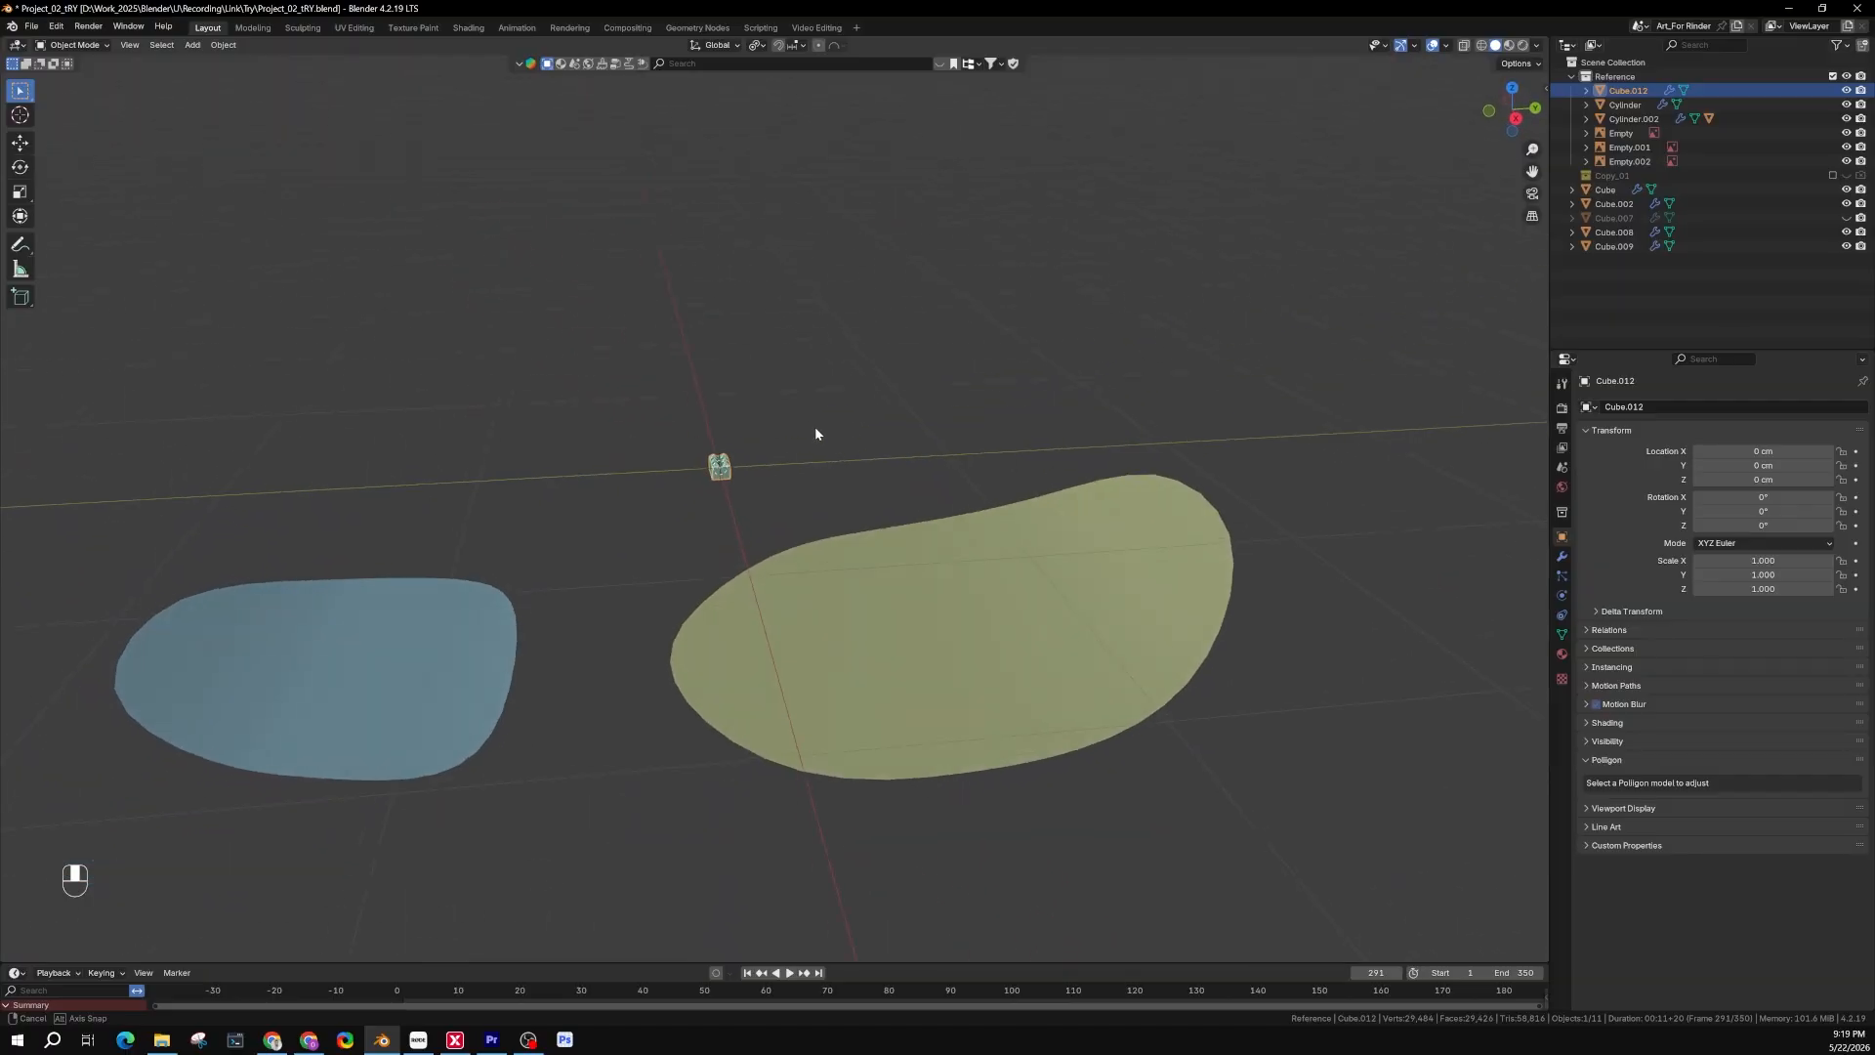
{"action": "scroll", "coordinate": [739, 487], "scroll_direction": "up", "scroll_amount": 3}
{"action": "middle_click_drag", "start_coordinate": [714, 487], "coordinate": [801, 503]}
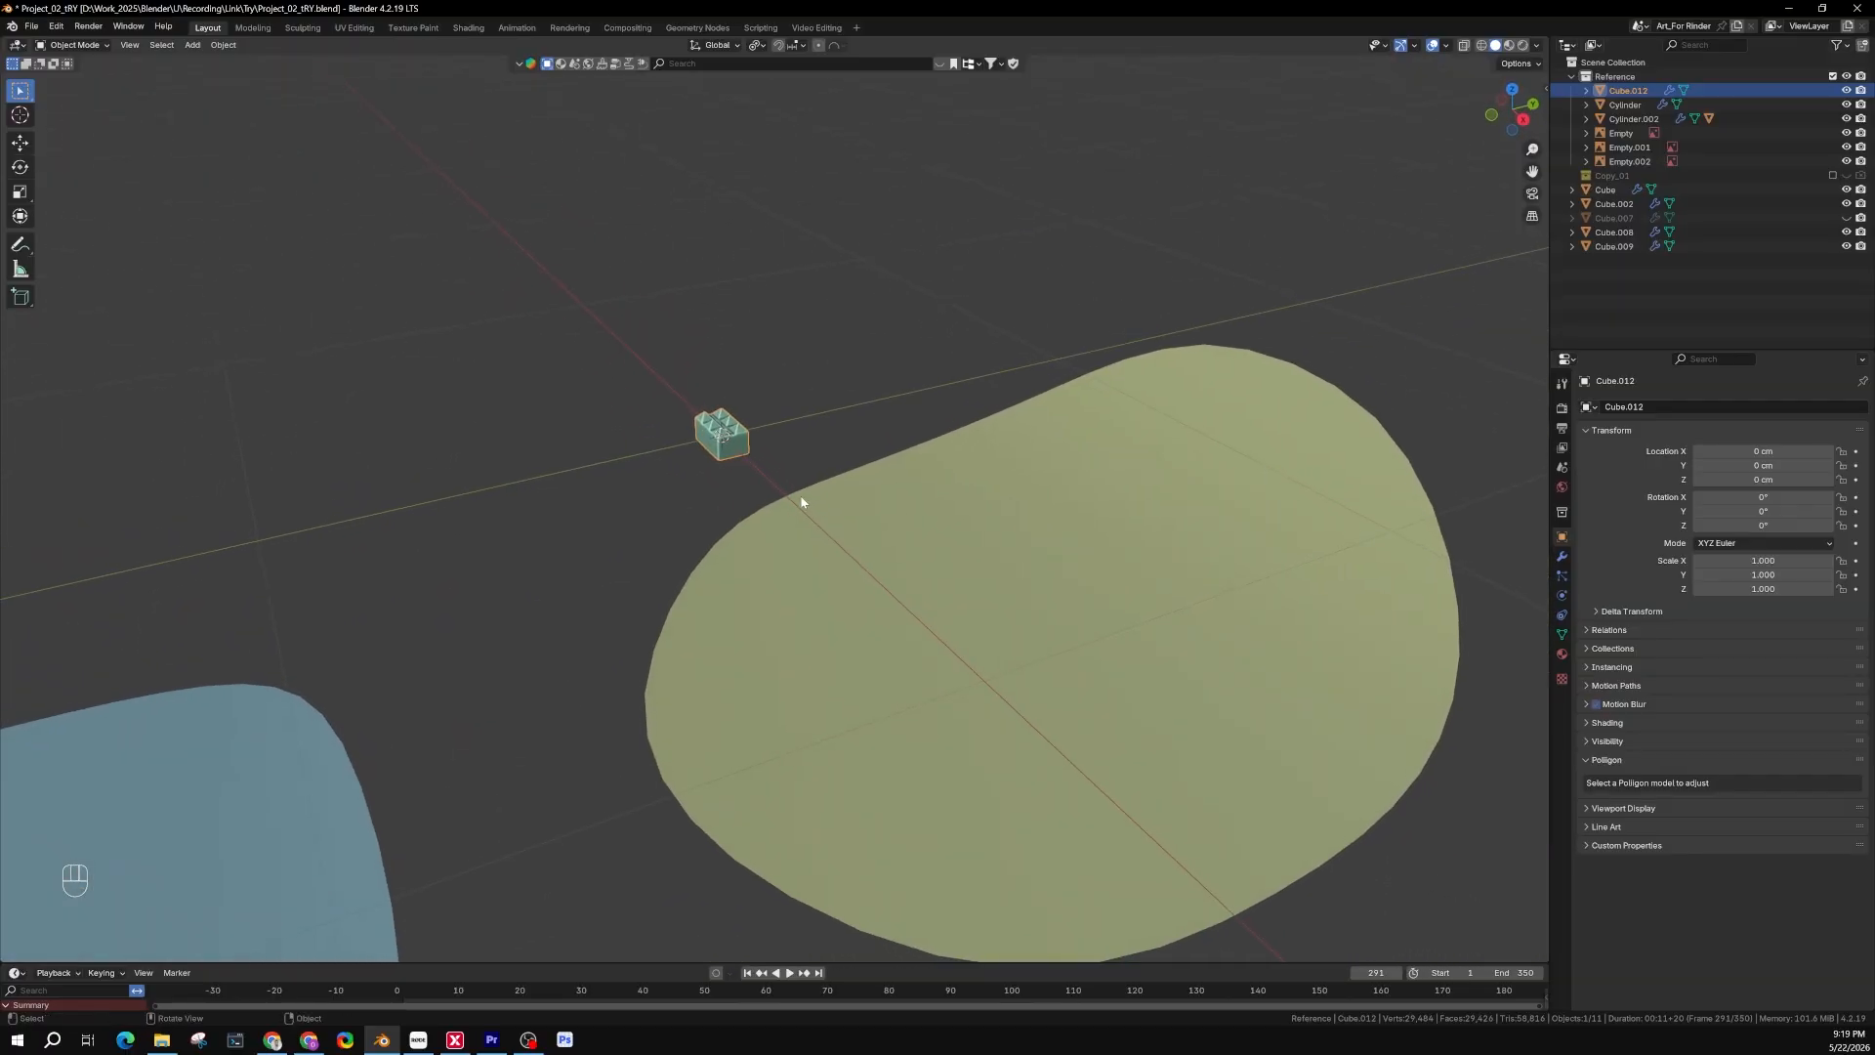
Try rotating the block about the Z and Y axes, and undo the rotation
{"action": "key", "text": "r"}
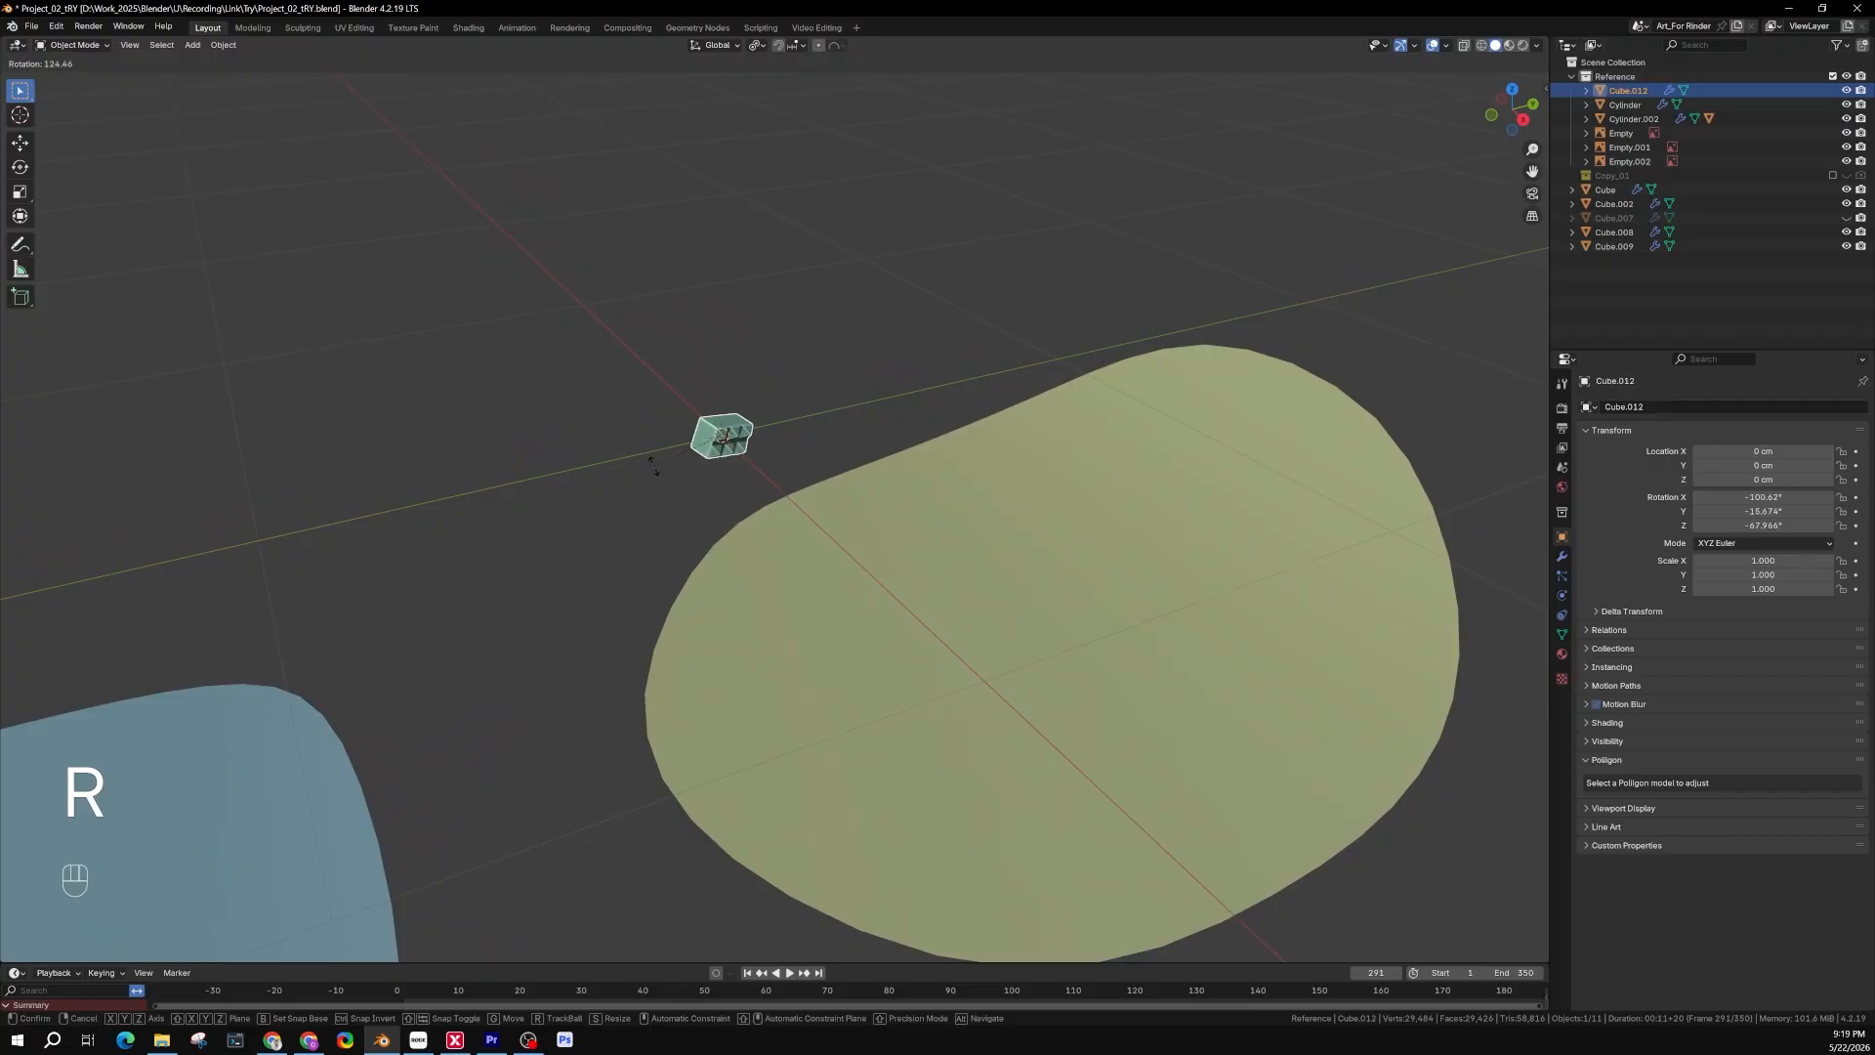
{"action": "key", "text": "z"}
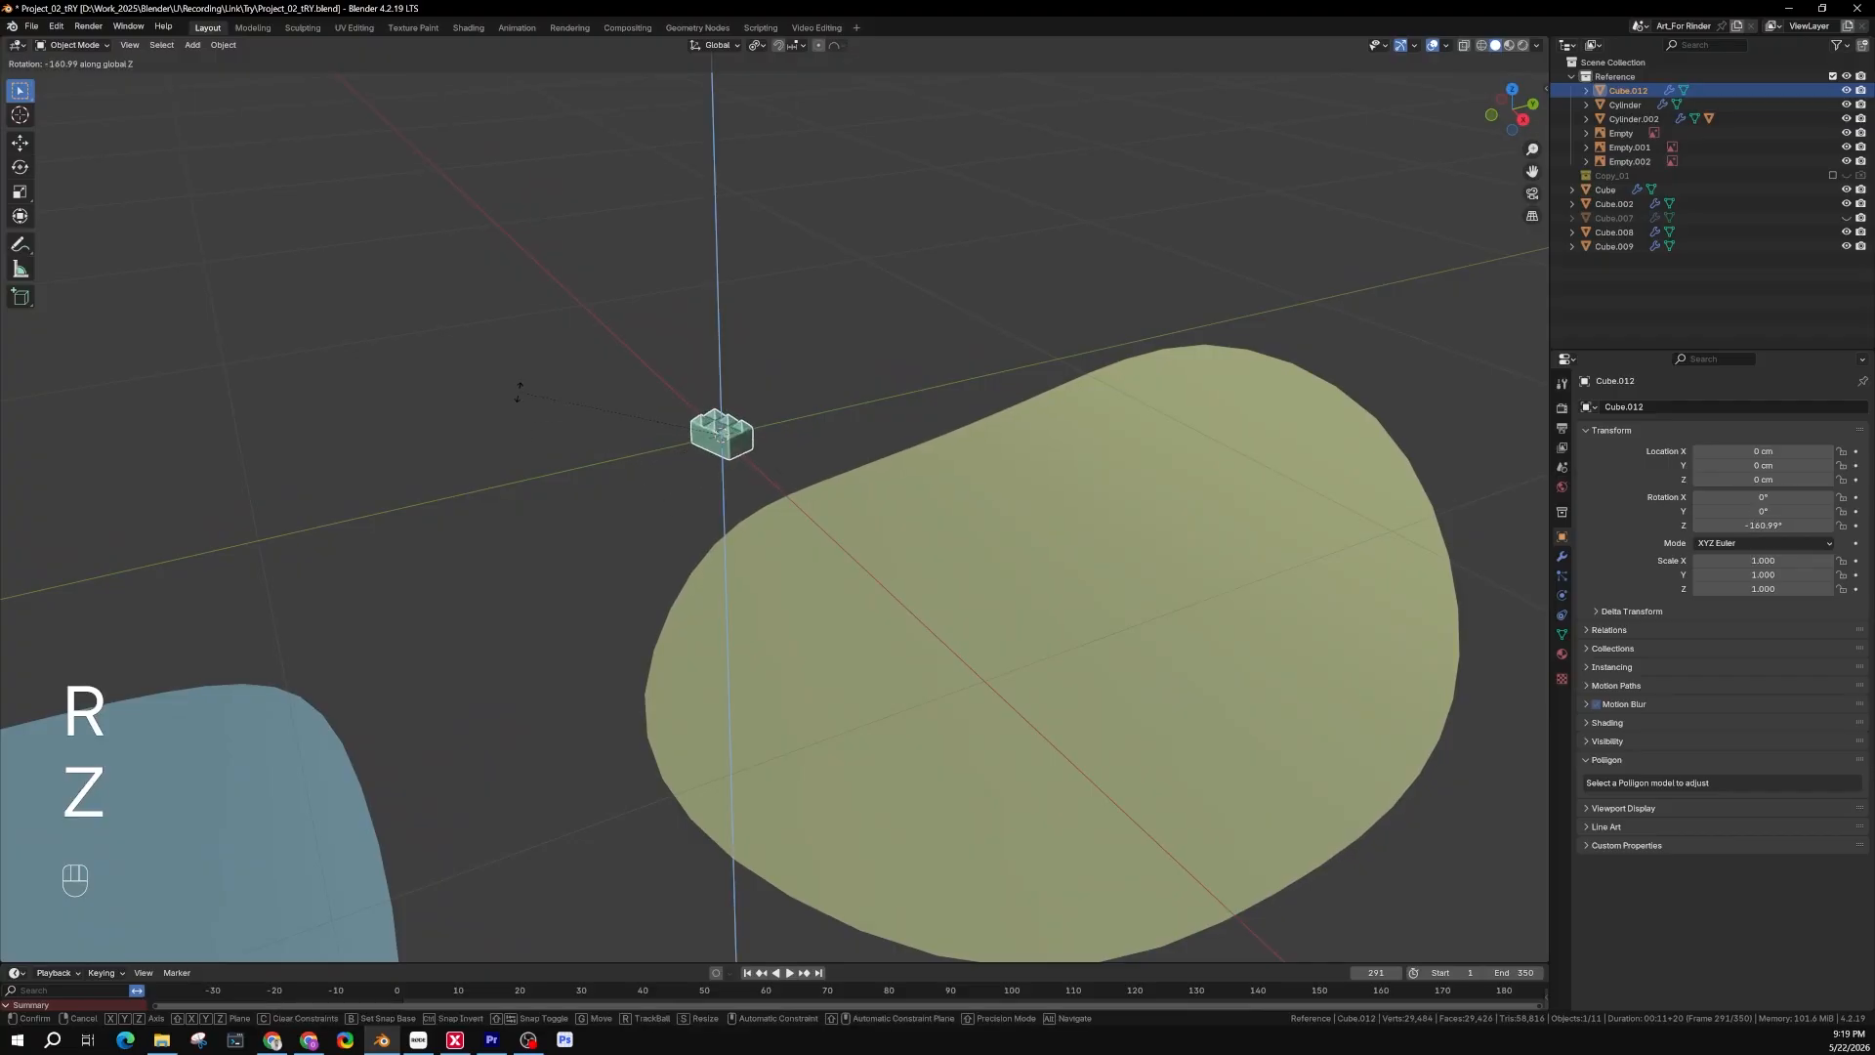
{"action": "key", "text": "y"}
{"action": "key", "text": "ctrl+z"}
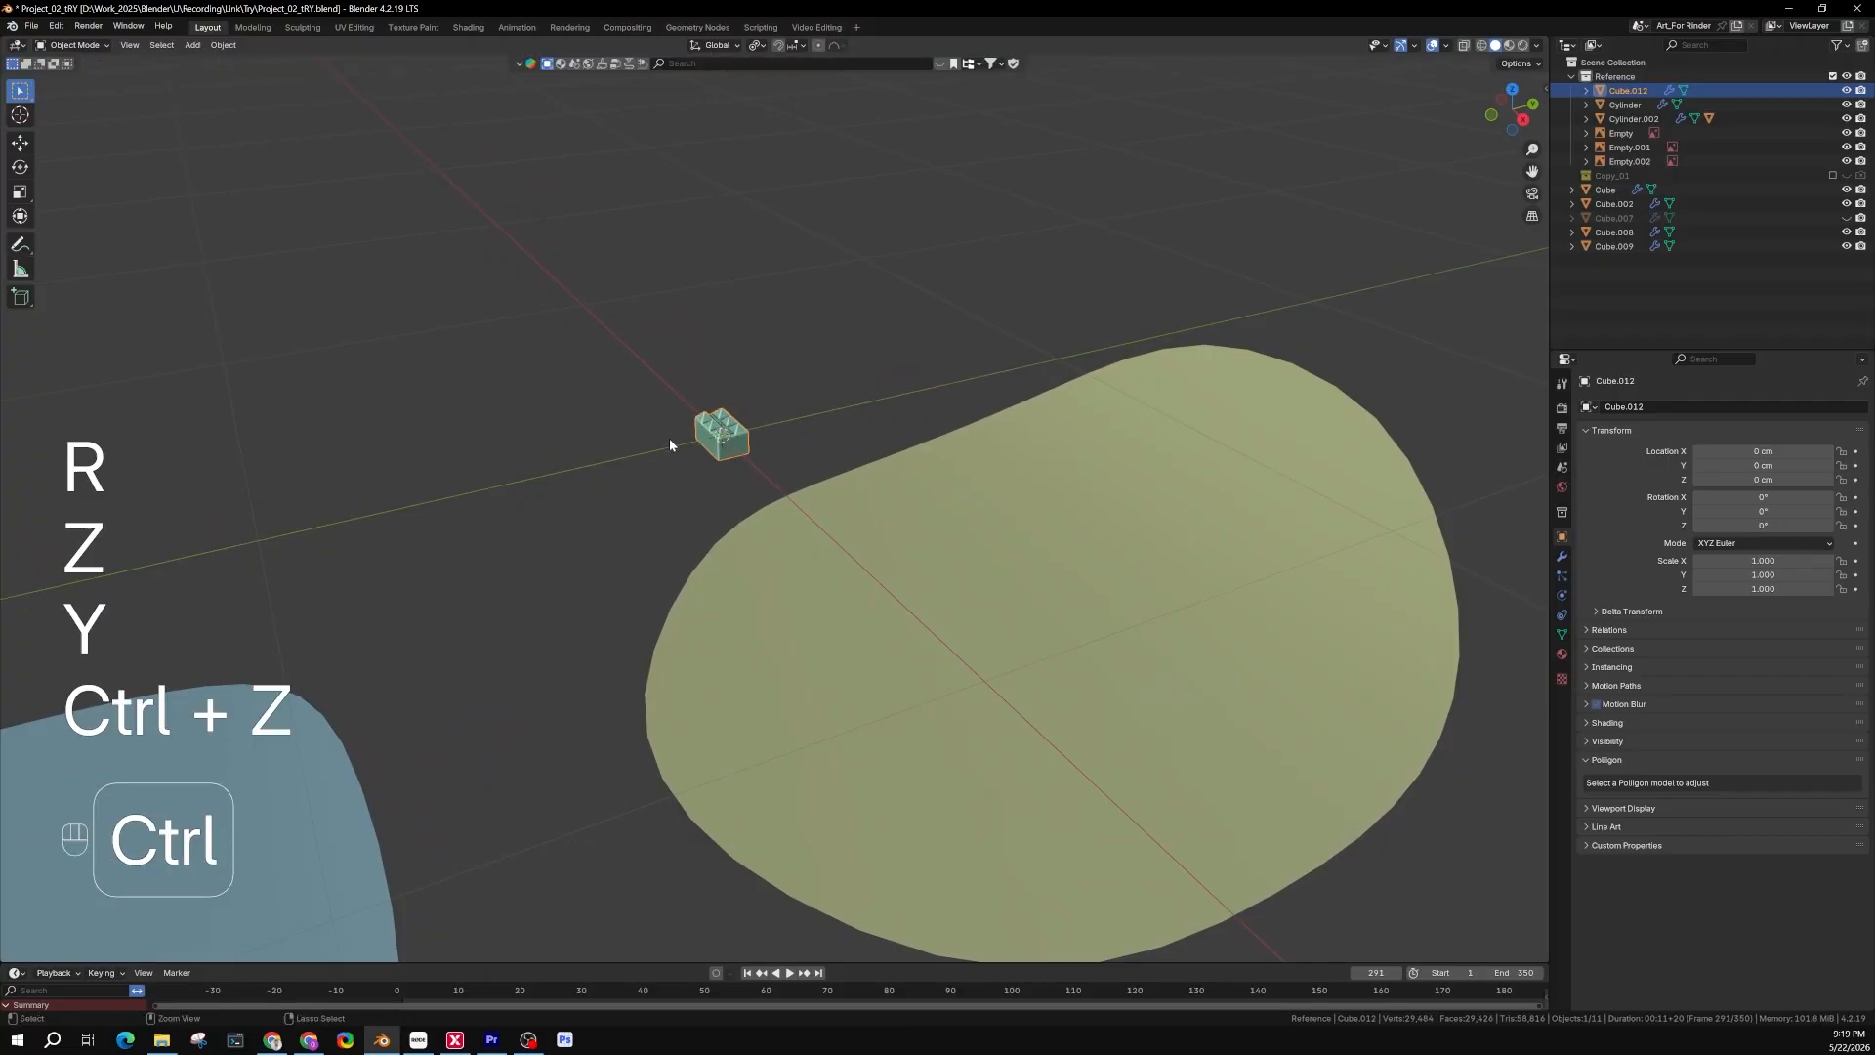
Try rotating the block about -164° around the X axis, and undo the rotation
{"action": "middle_click_drag", "start_coordinate": [670, 438], "coordinate": [758, 472]}
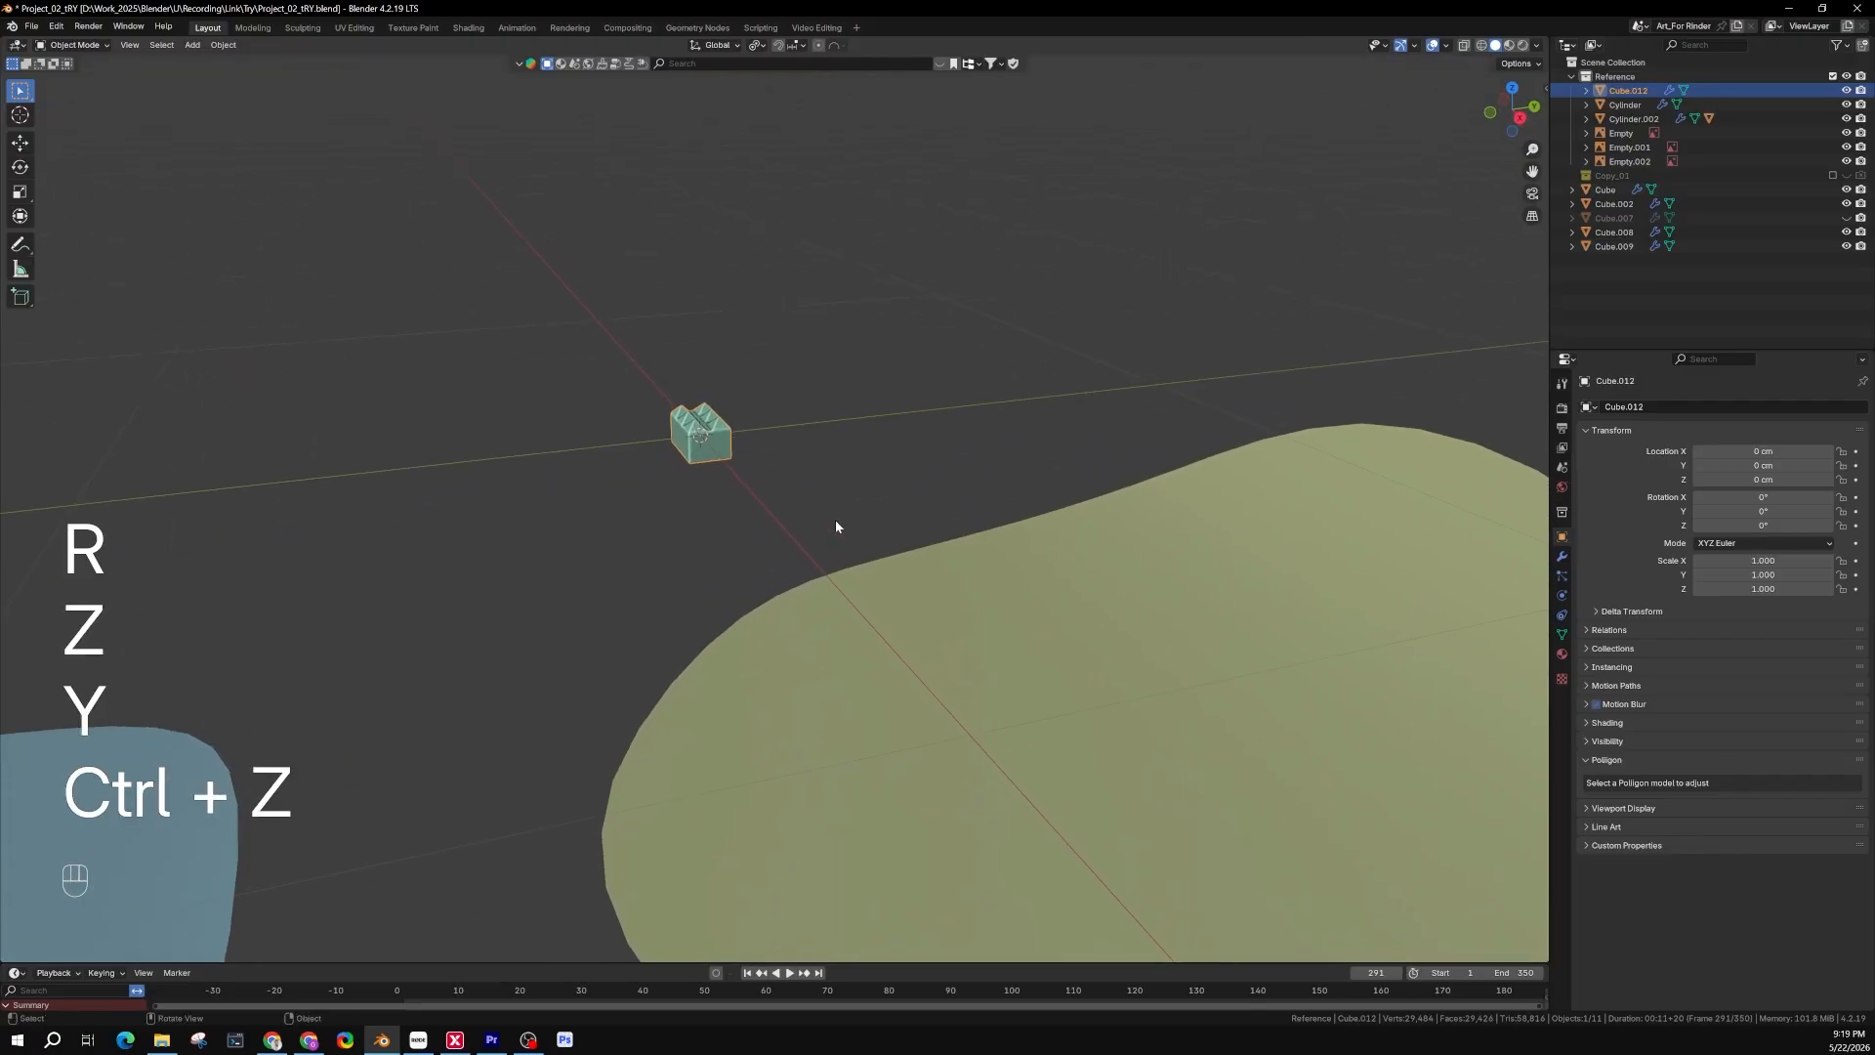
{"action": "key", "text": "r"}
{"action": "key", "text": "x"}
{"action": "left_click", "coordinate": [607, 409]}
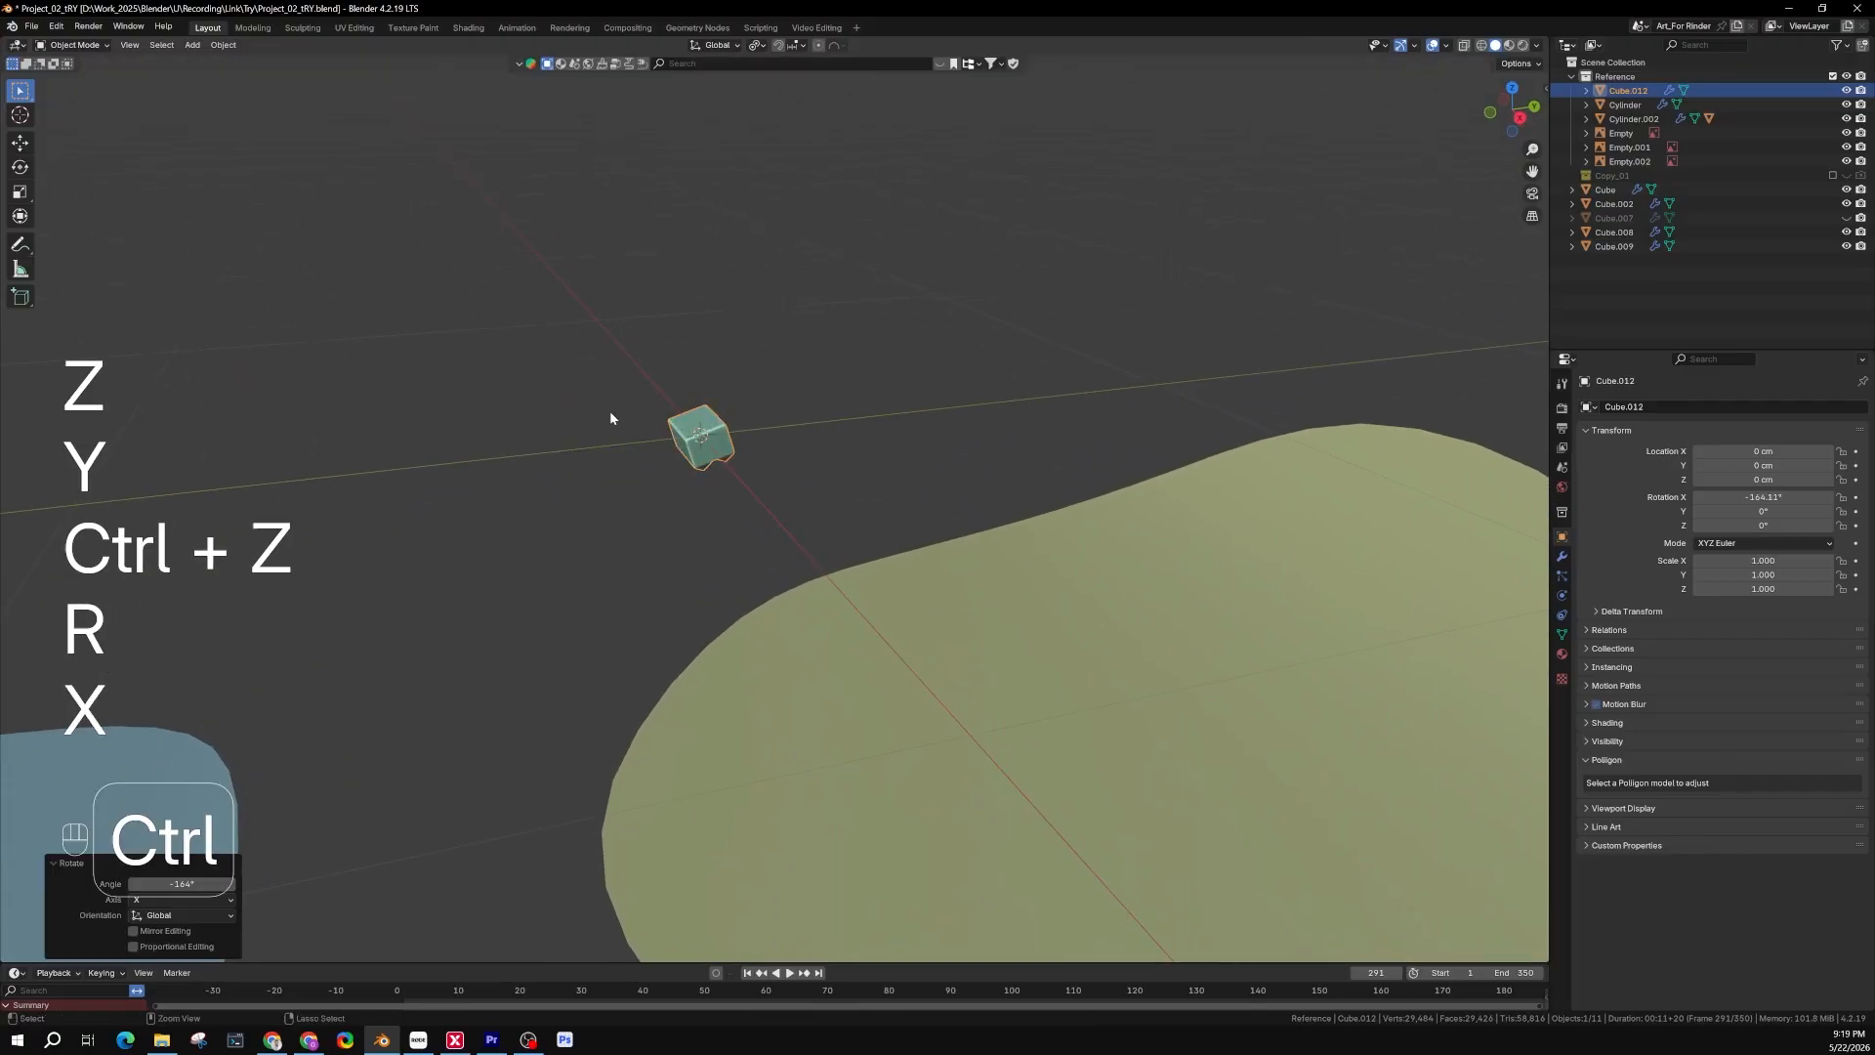
{"action": "key", "text": "ctrl+z"}
Mirror the block along the global Z axis so its pyramid studs point downward
{"action": "middle_click_drag", "start_coordinate": [715, 460], "coordinate": [767, 546]}
{"action": "middle_click_drag", "start_coordinate": [767, 547], "coordinate": [773, 451], "text": "shift"}
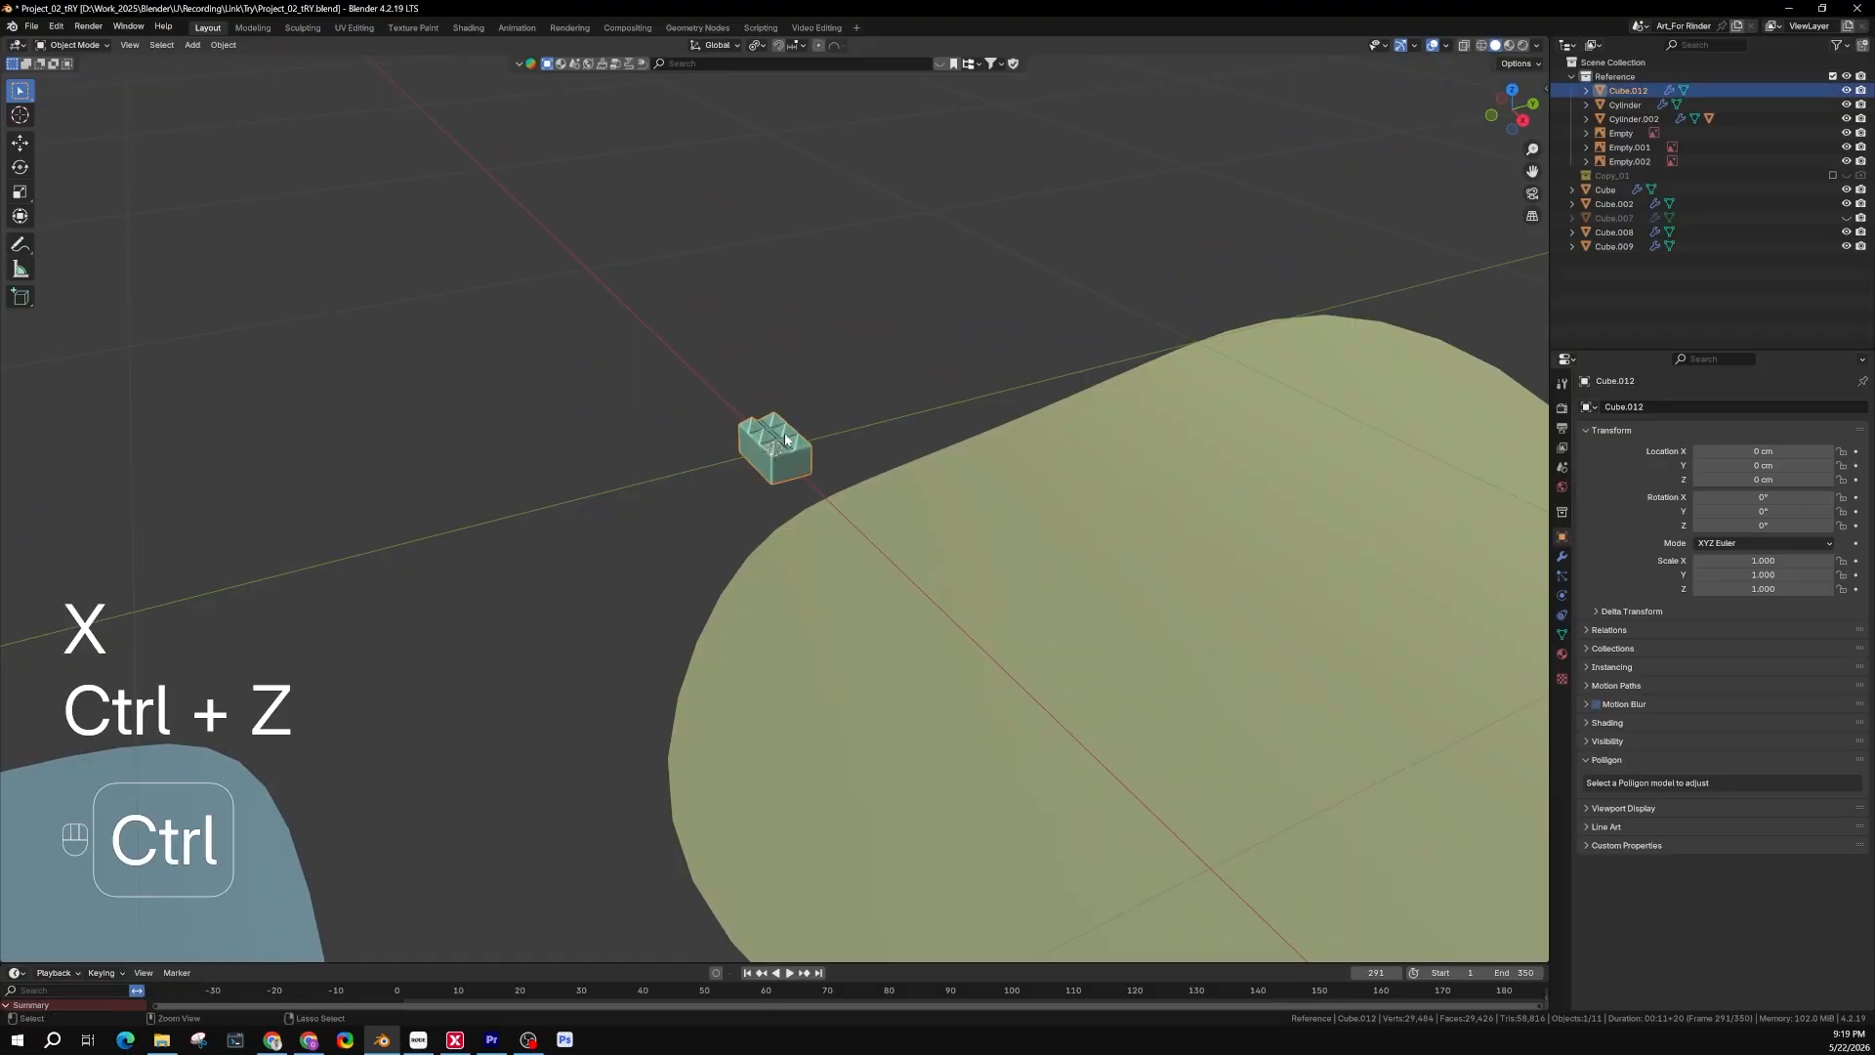
{"action": "key", "text": "ctrl+m"}
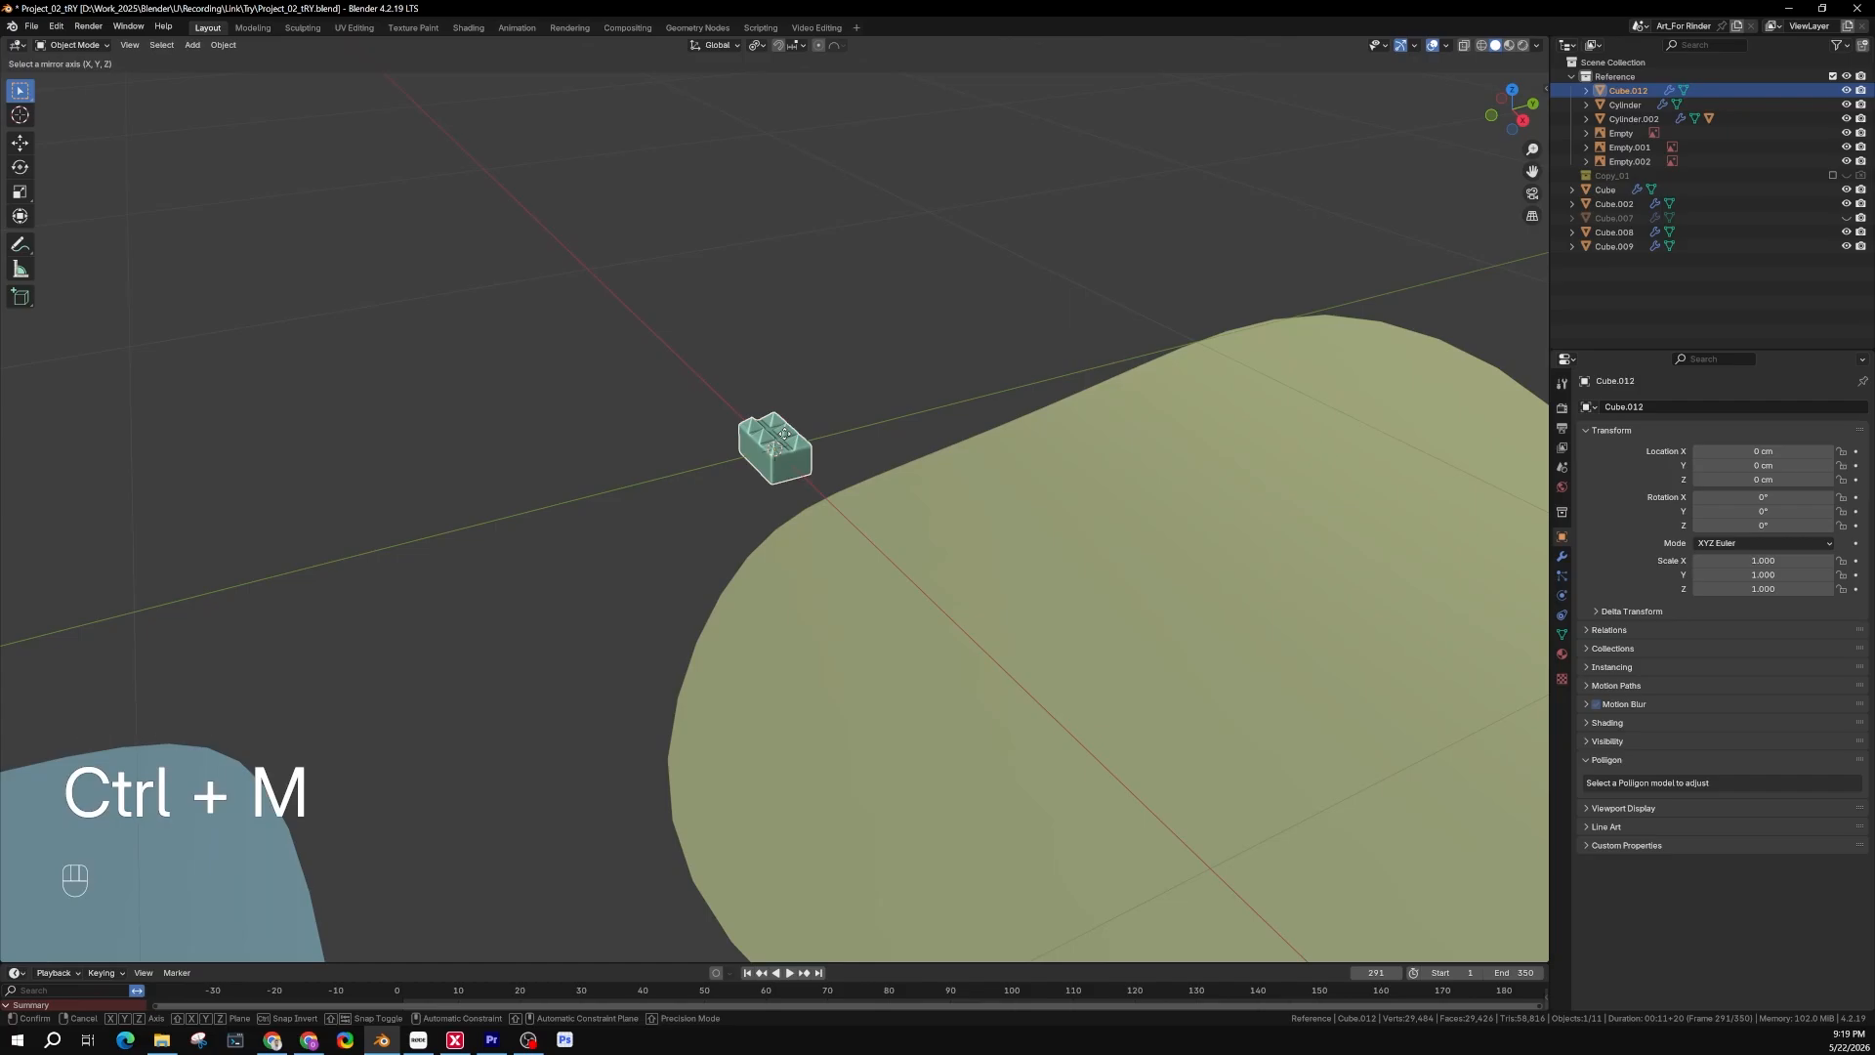
{"action": "key", "text": "z"}
{"action": "key", "text": "KP_Enter"}
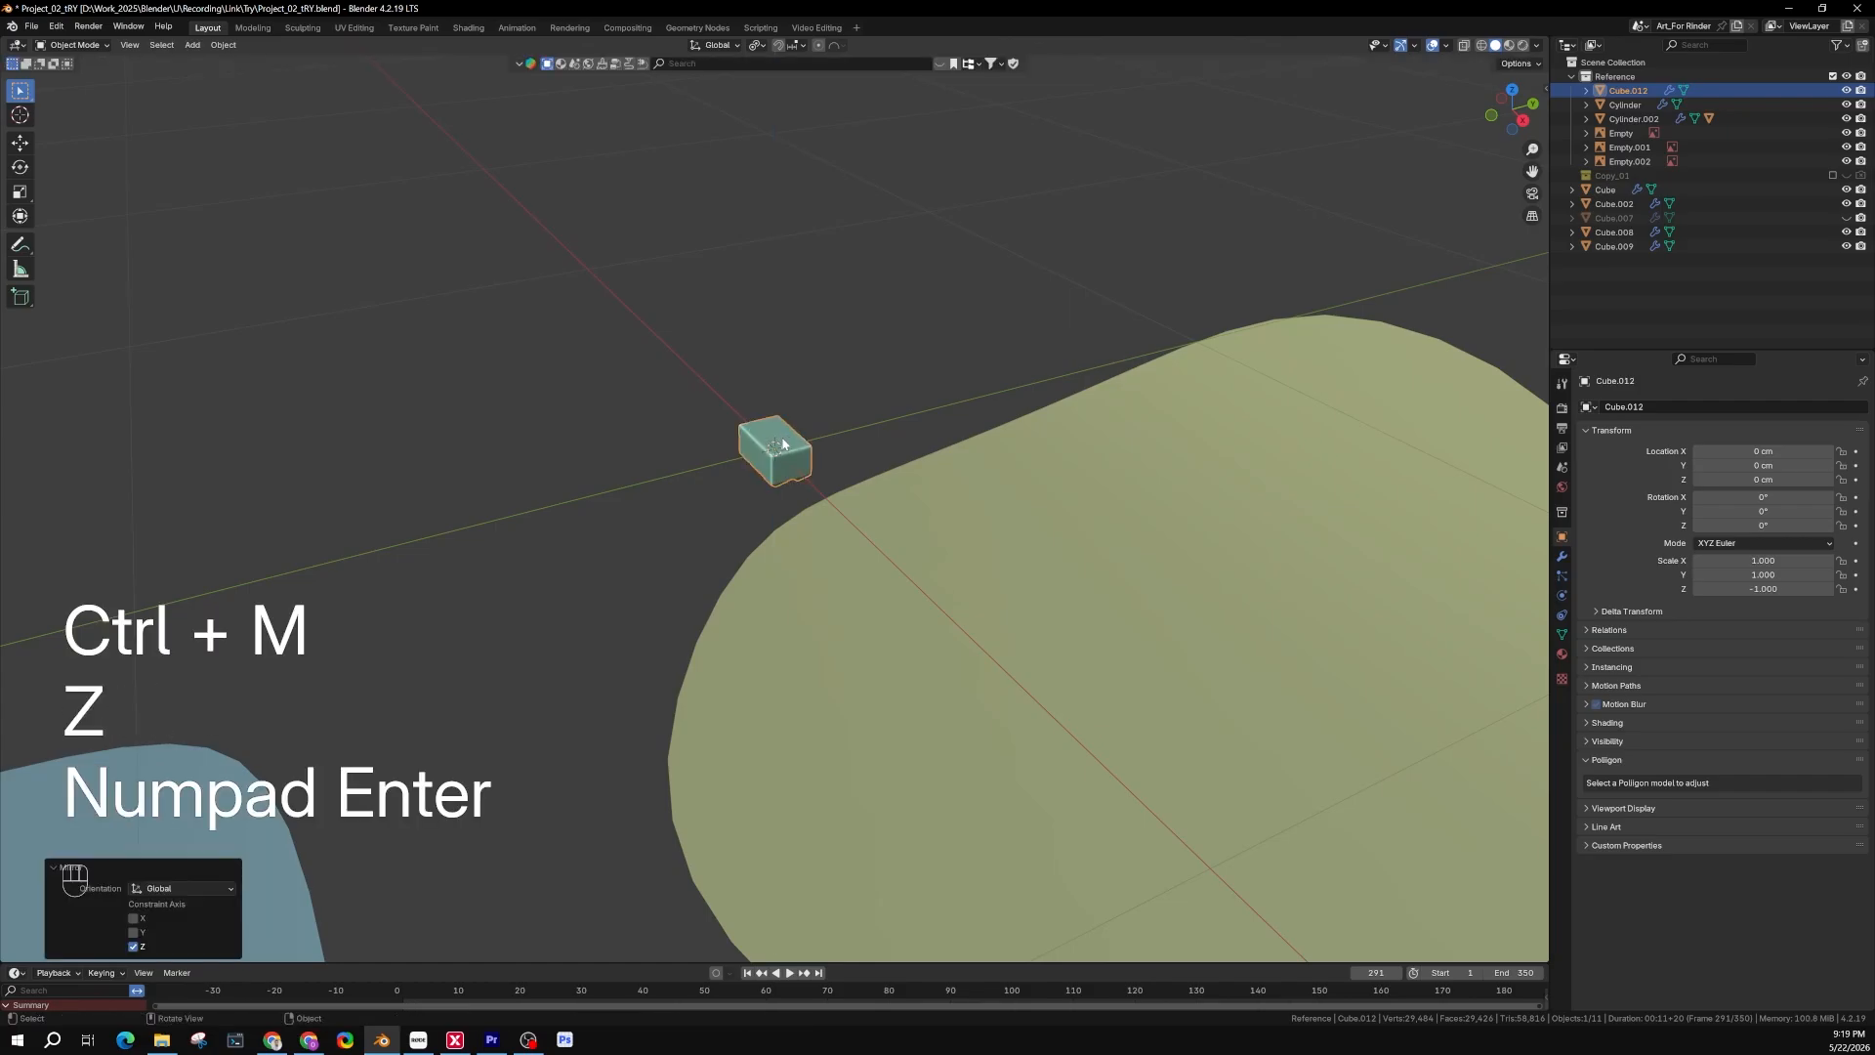
Move the mirrored block off the origin by about -4.93 cm in X, -21.8 cm in Y and 11.75 cm in Z
{"action": "middle_click_drag", "start_coordinate": [760, 484], "coordinate": [740, 375]}
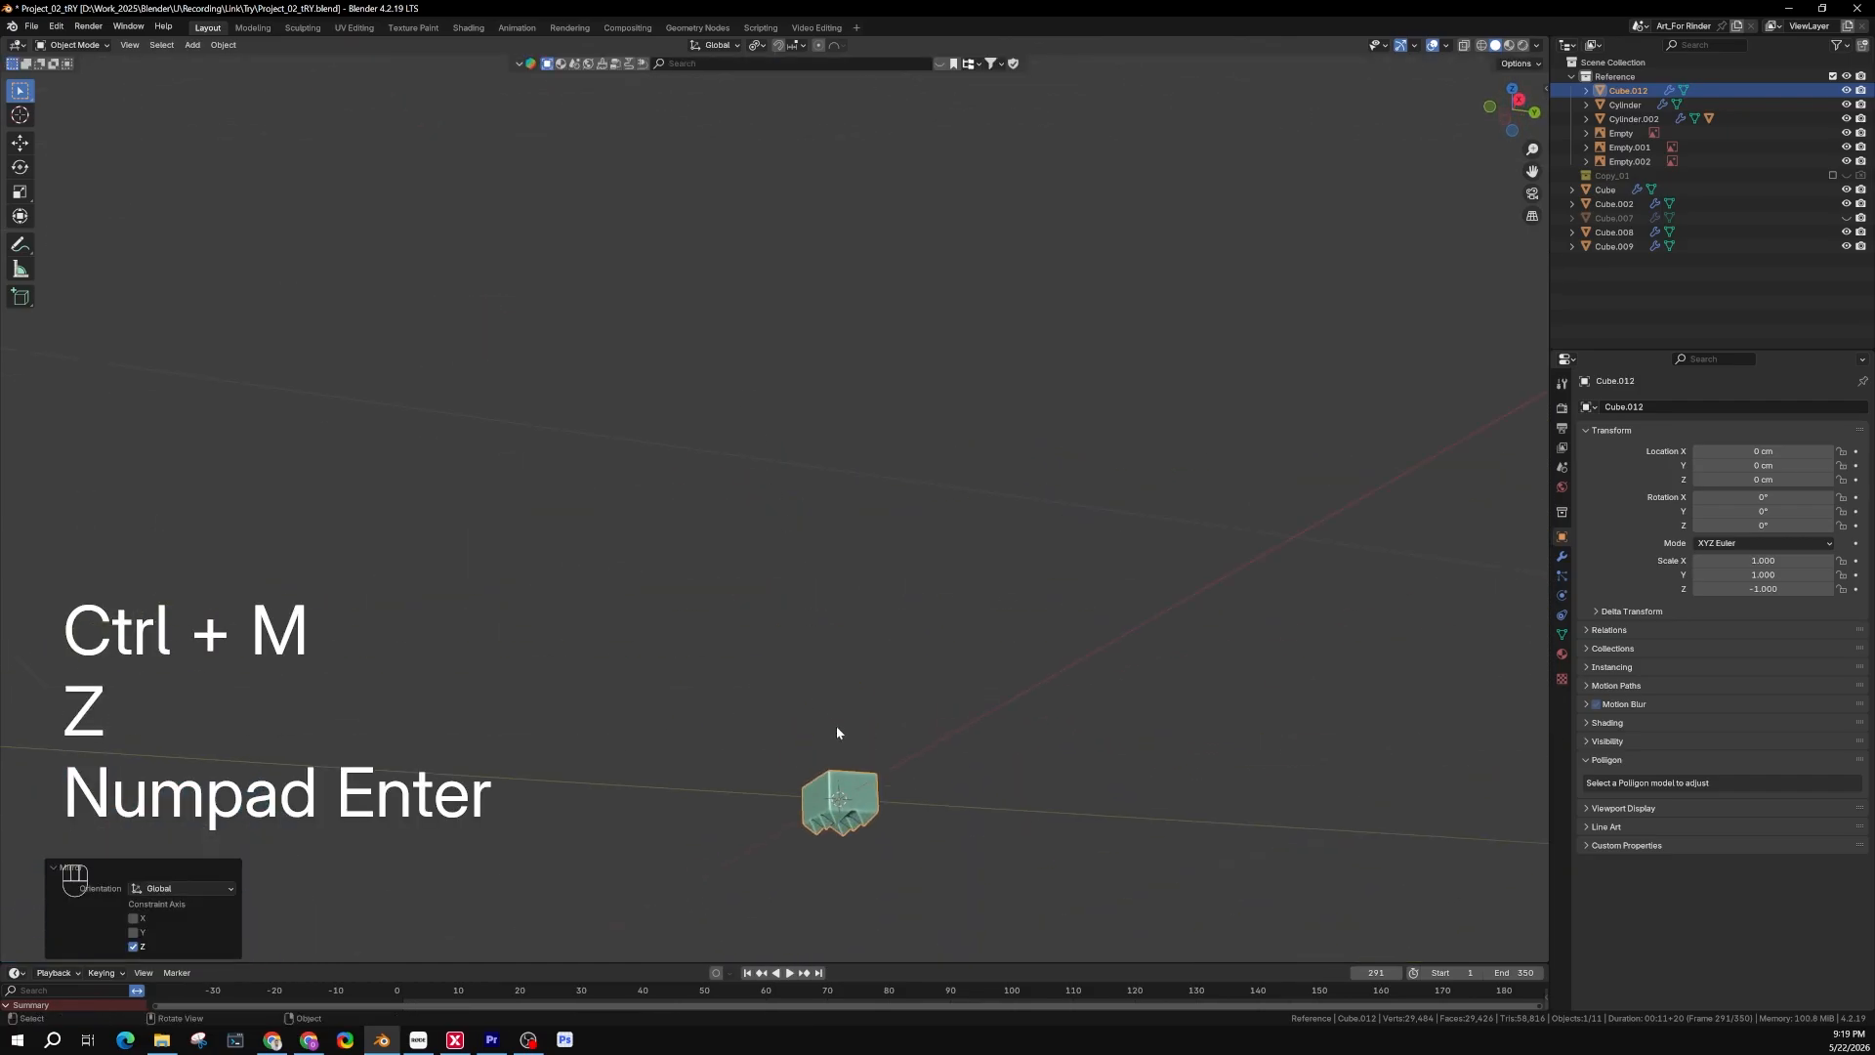
{"action": "scroll", "coordinate": [797, 691], "scroll_direction": "down", "scroll_amount": 5}
{"action": "middle_click_drag", "start_coordinate": [787, 705], "coordinate": [752, 674]}
{"action": "middle_click_drag", "start_coordinate": [752, 674], "coordinate": [676, 554], "text": "shift"}
{"action": "middle_click_drag", "start_coordinate": [683, 566], "coordinate": [719, 553]}
{"action": "scroll", "coordinate": [711, 617], "scroll_direction": "up", "scroll_amount": 3}
{"action": "middle_click_drag", "start_coordinate": [710, 617], "coordinate": [688, 425]}
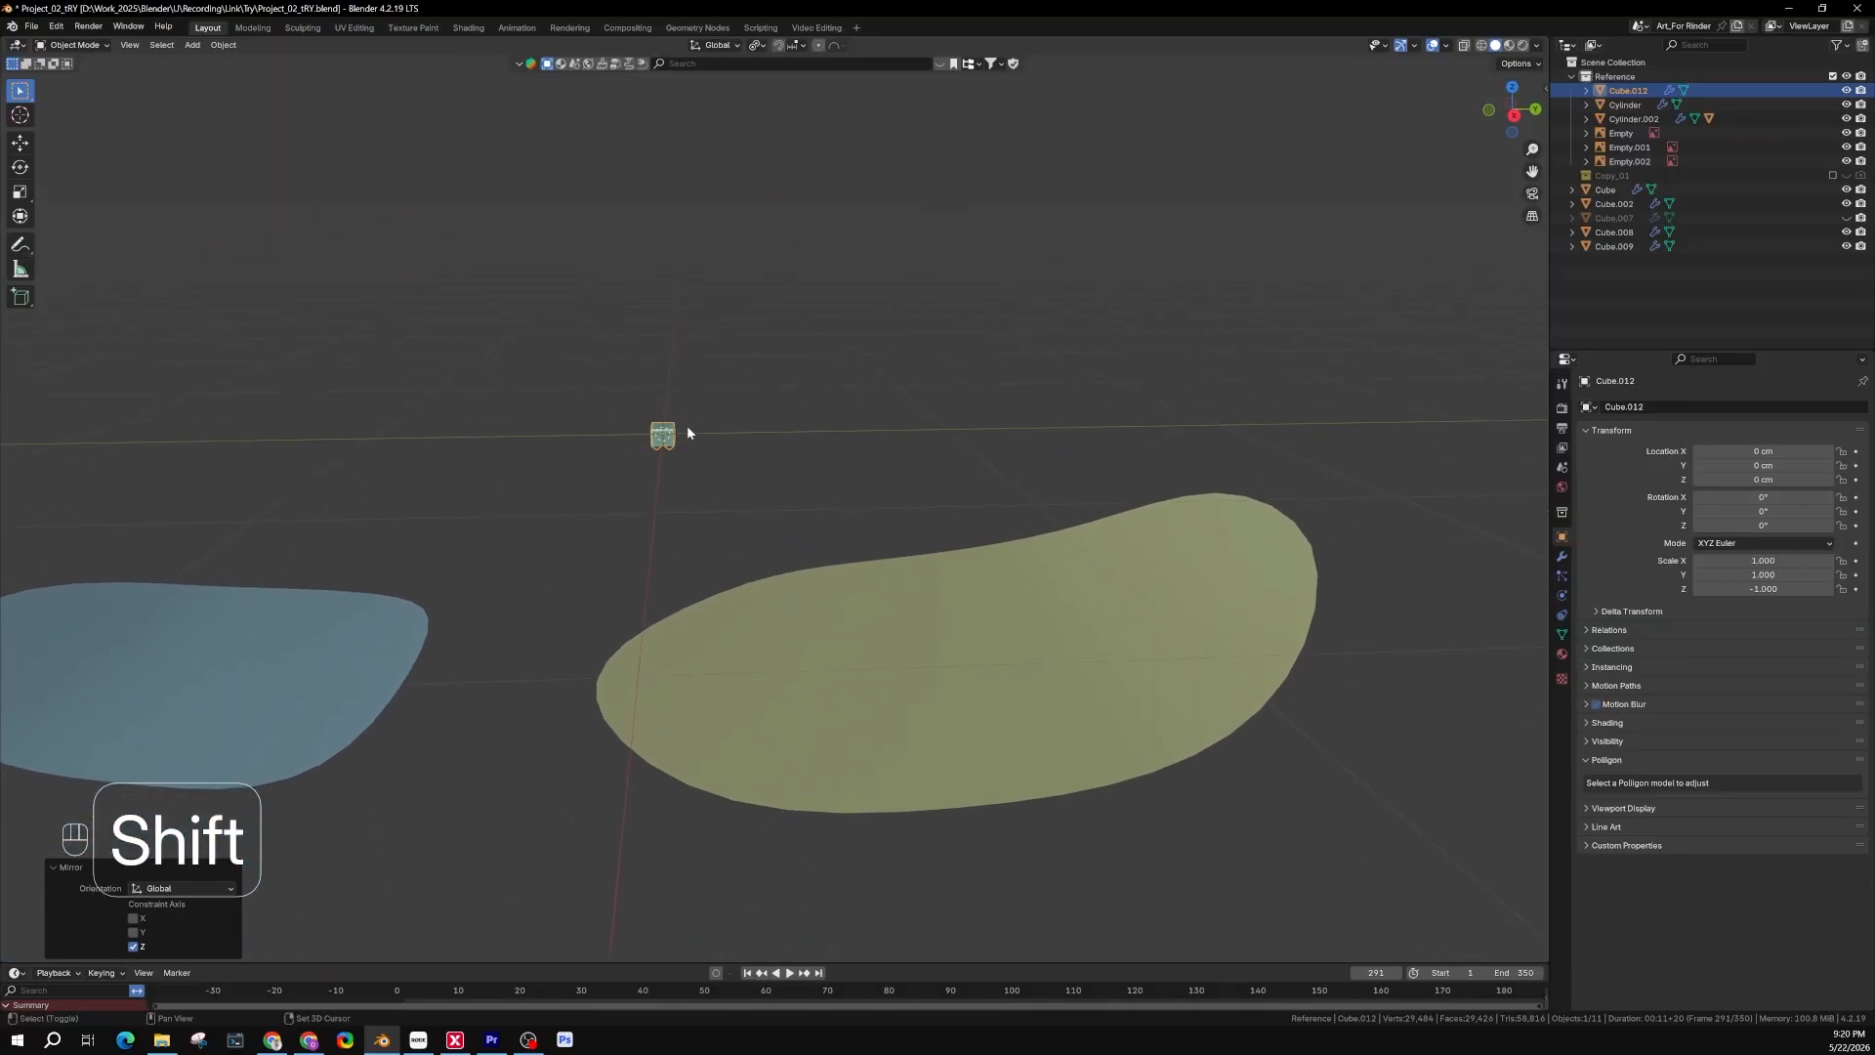
{"action": "scroll", "coordinate": [665, 442], "scroll_direction": "up", "scroll_amount": 2}
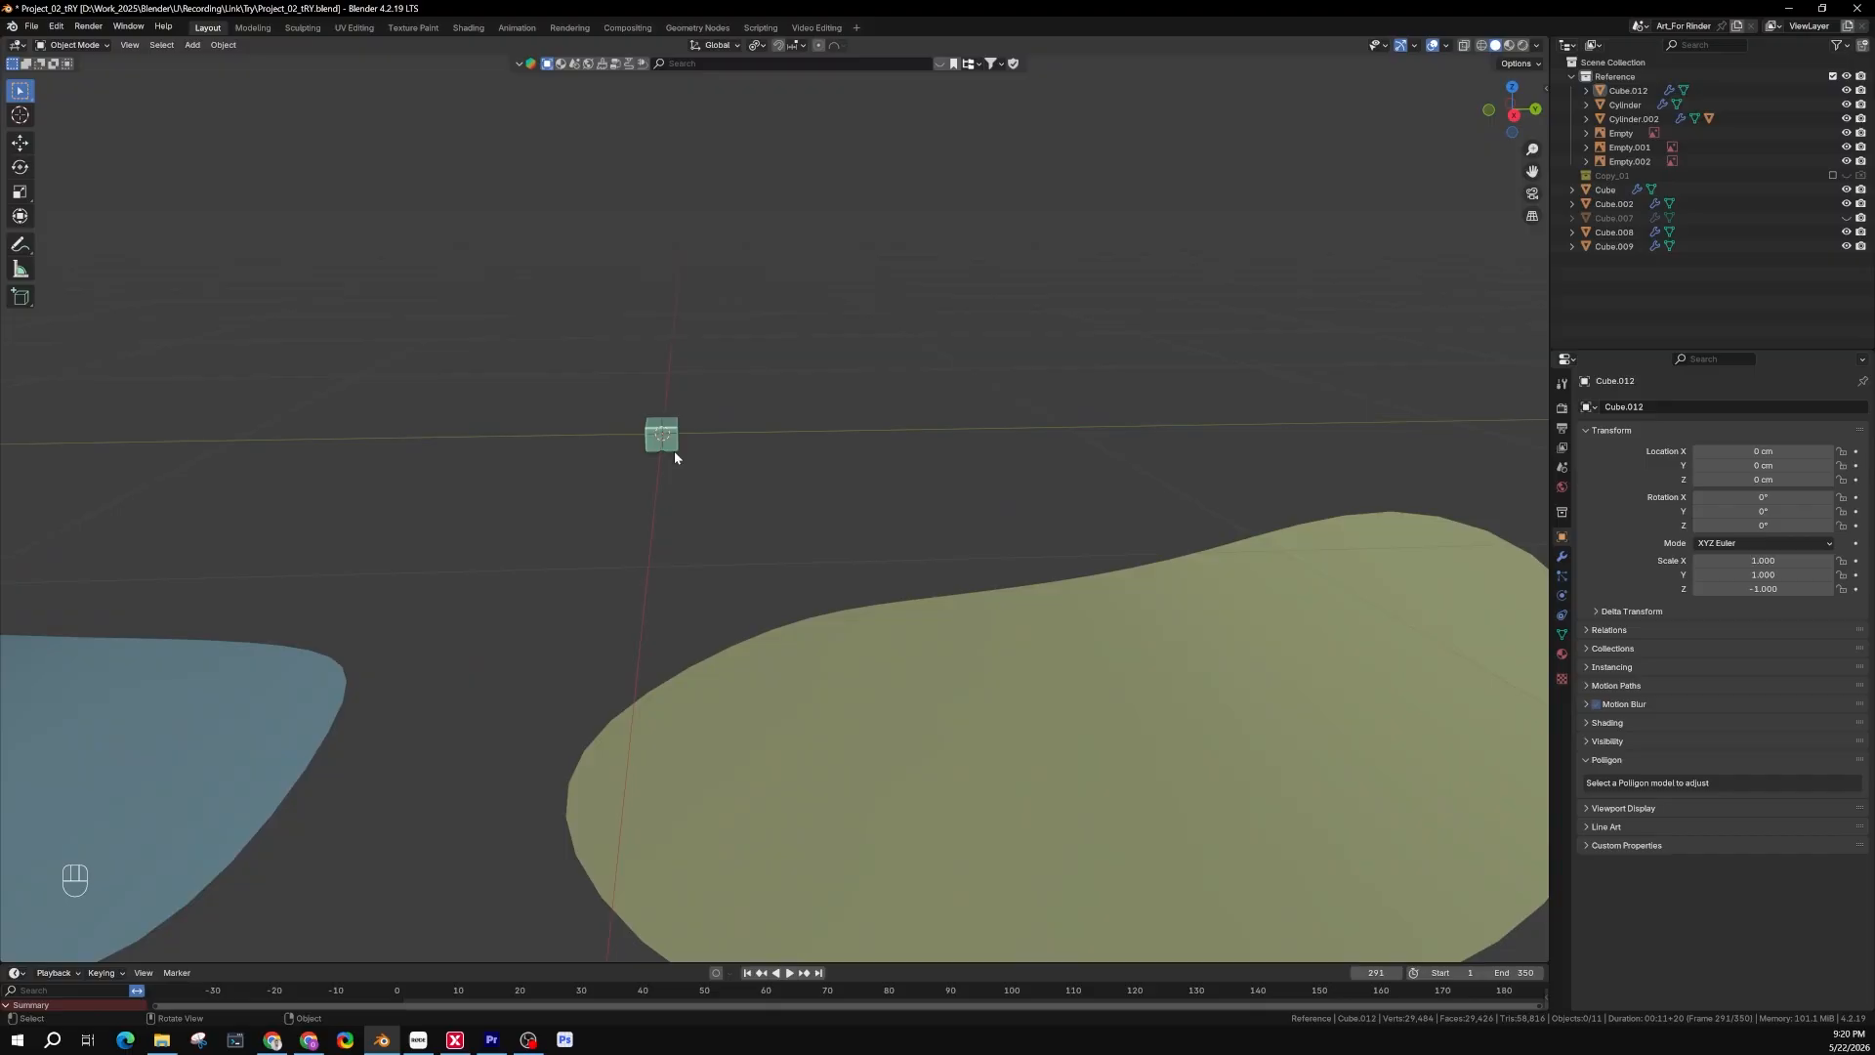
{"action": "scroll", "coordinate": [675, 453], "scroll_direction": "up", "scroll_amount": 2}
{"action": "key", "text": "g"}
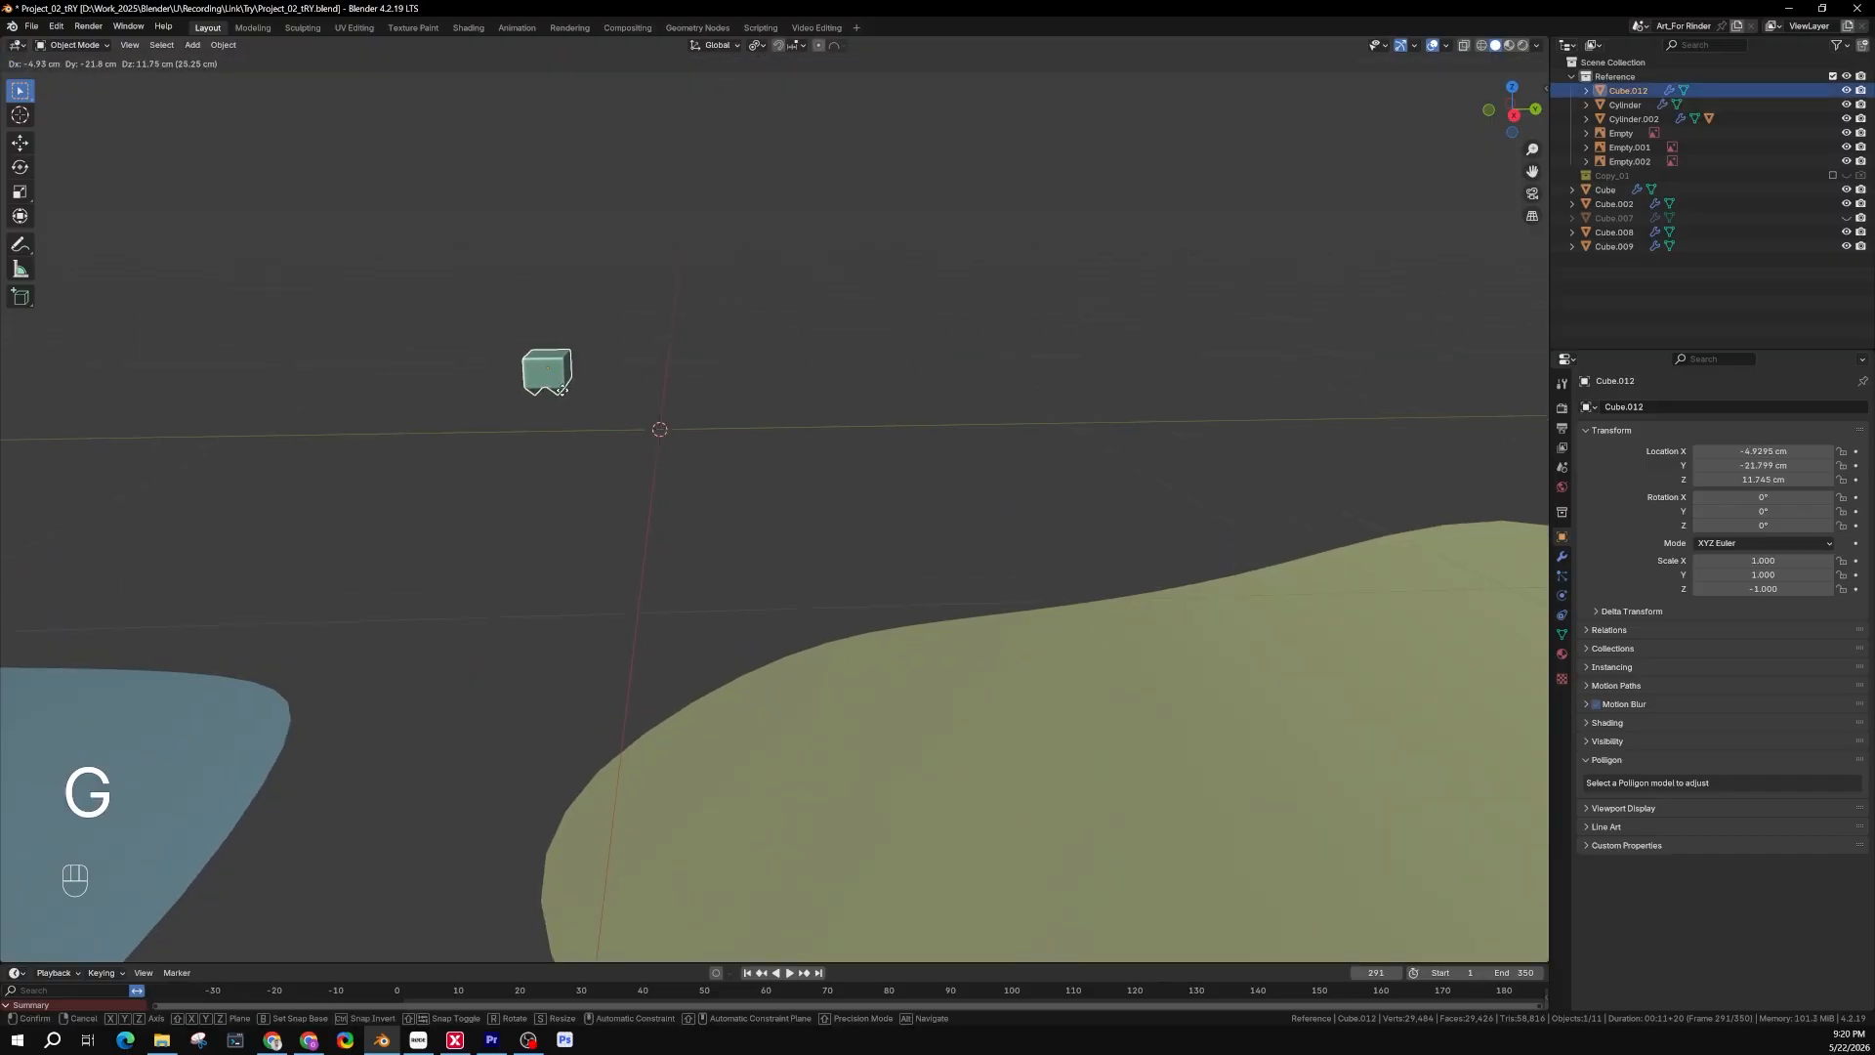
{"action": "left_click", "coordinate": [549, 379]}
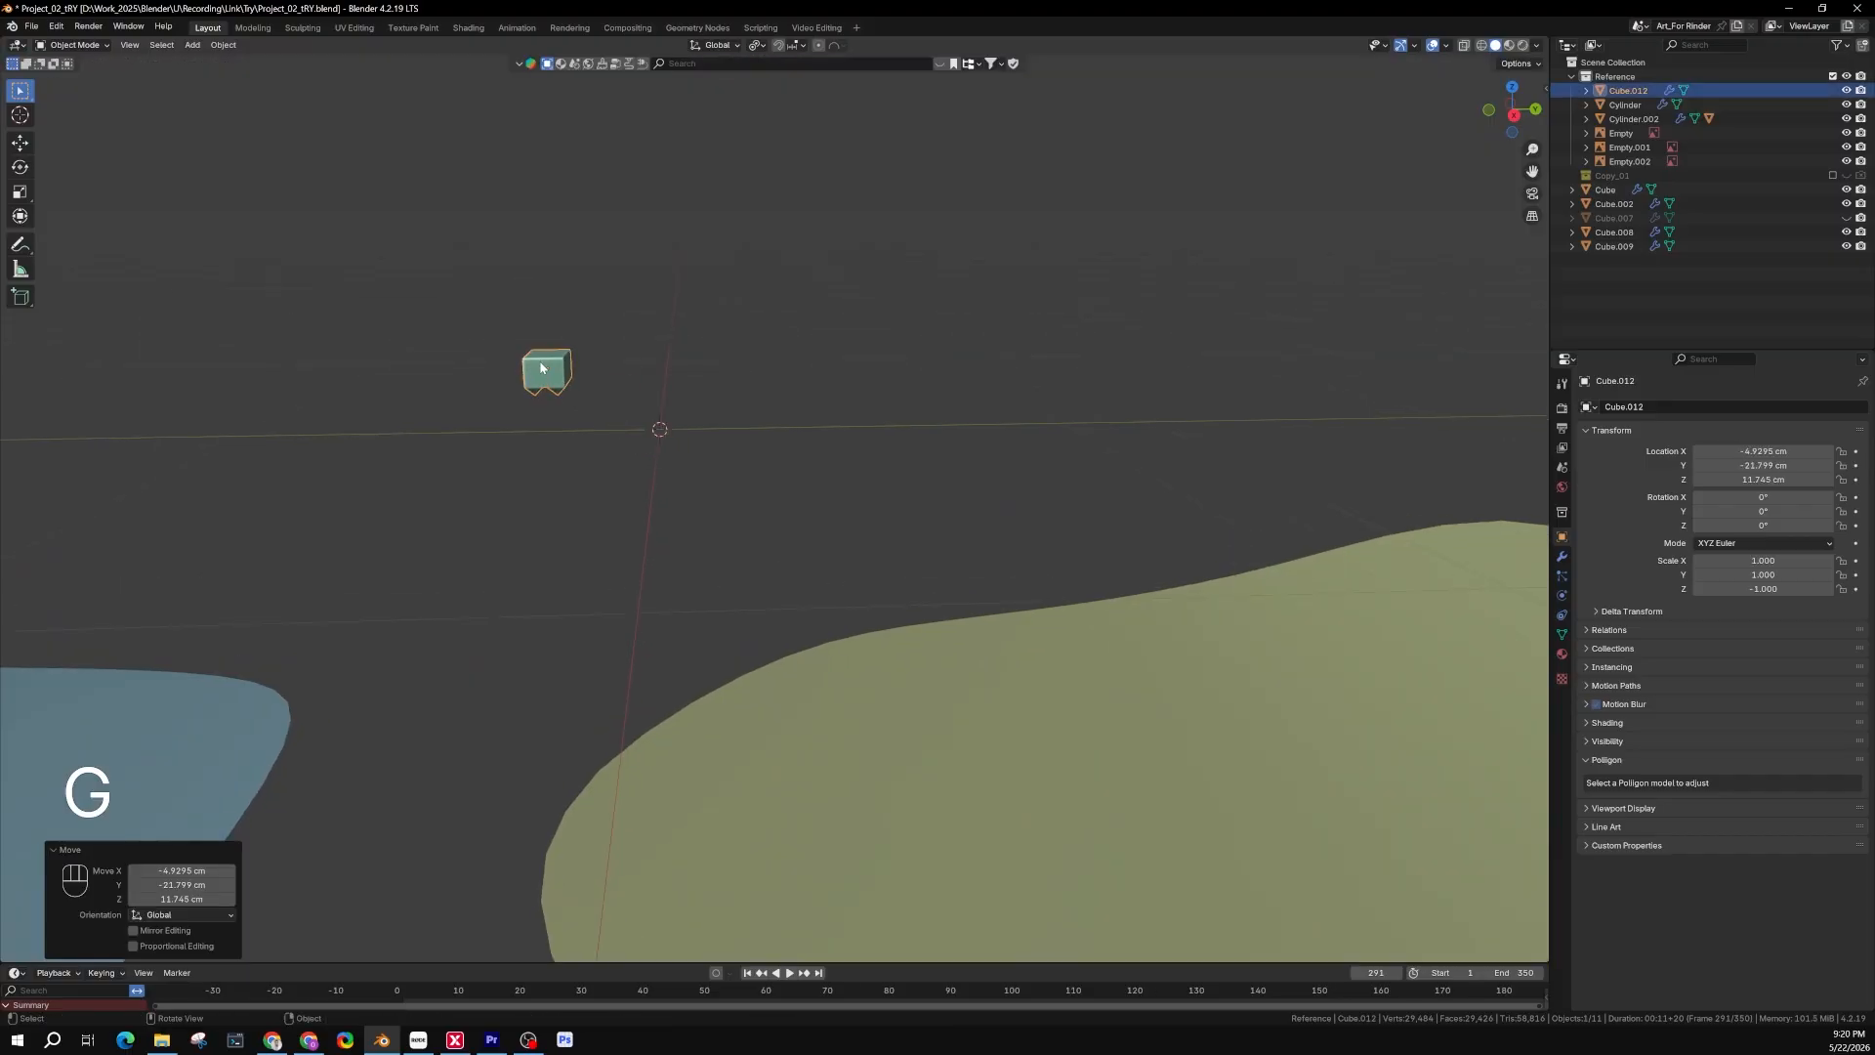
Undo the tread block's last move and the selection of the green sole patch
{"action": "key", "text": "ctrl+z"}
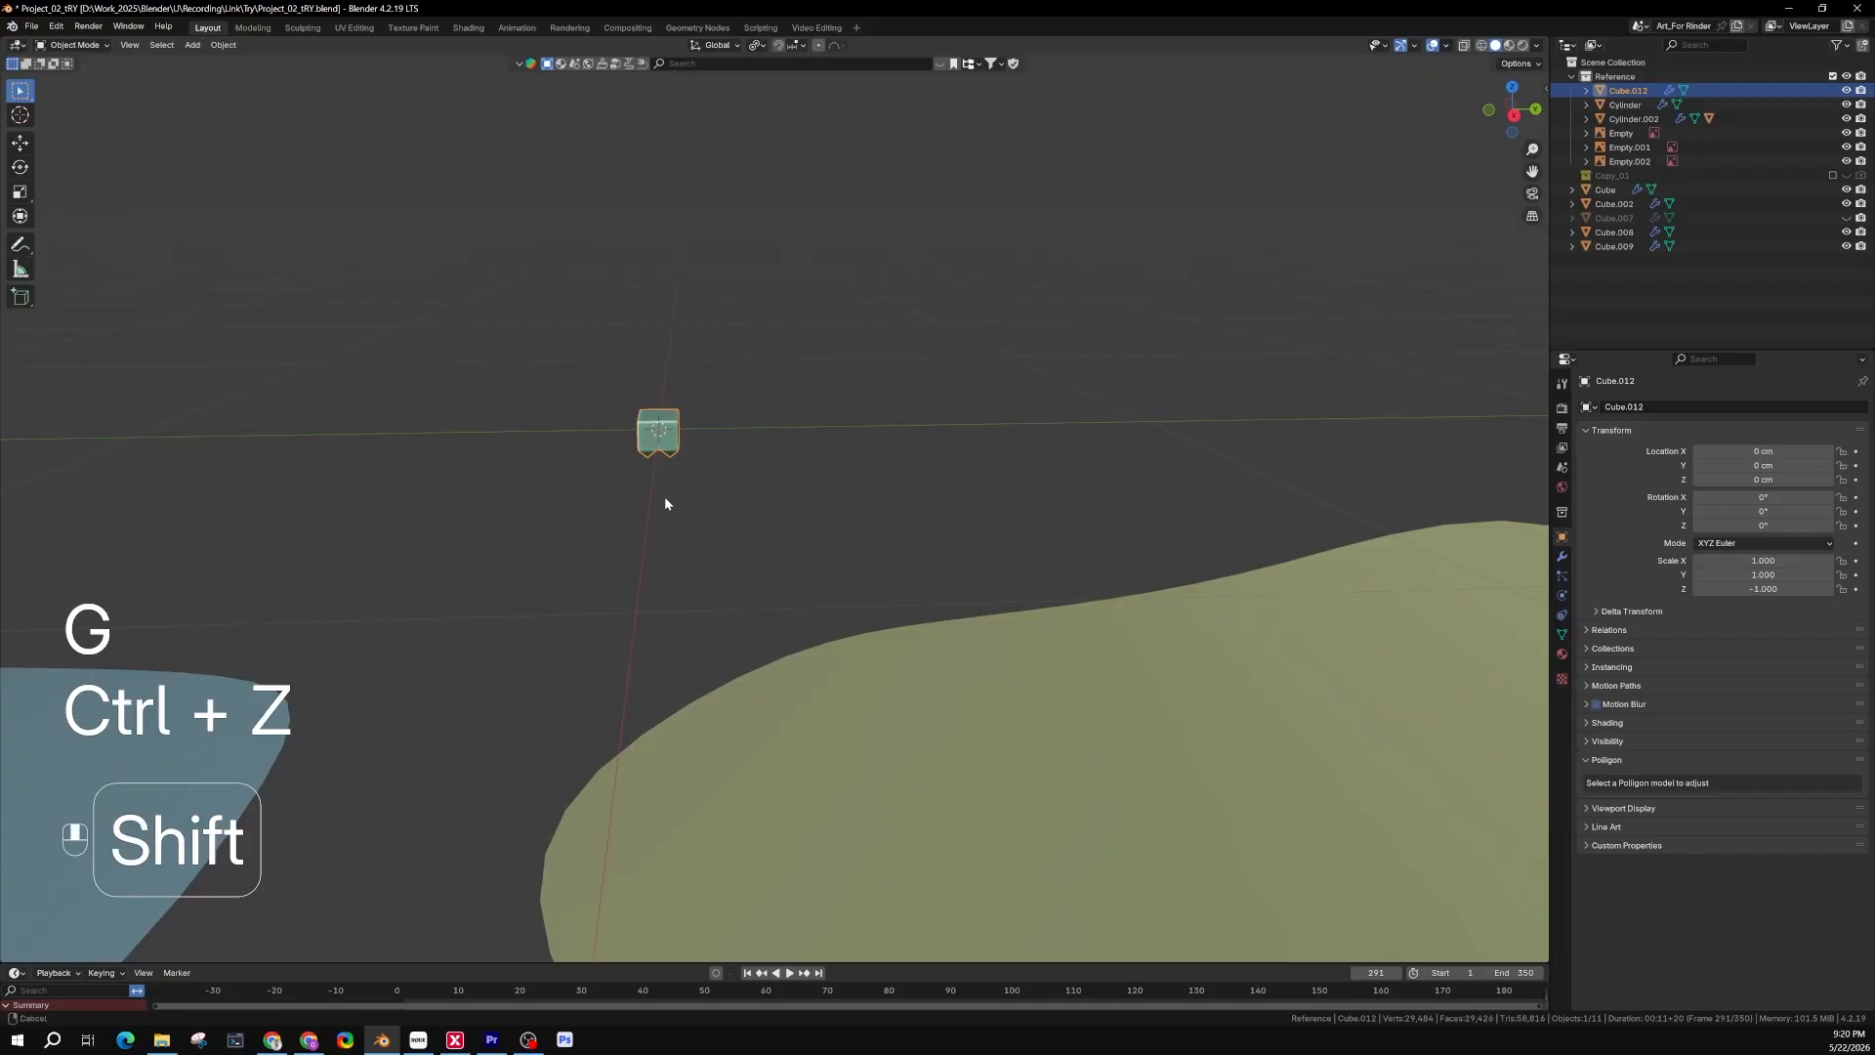
{"action": "middle_click_drag", "start_coordinate": [664, 496], "coordinate": [744, 590], "text": "shift"}
{"action": "left_click", "coordinate": [773, 625]}
{"action": "scroll", "coordinate": [834, 657], "scroll_direction": "down", "scroll_amount": 3}
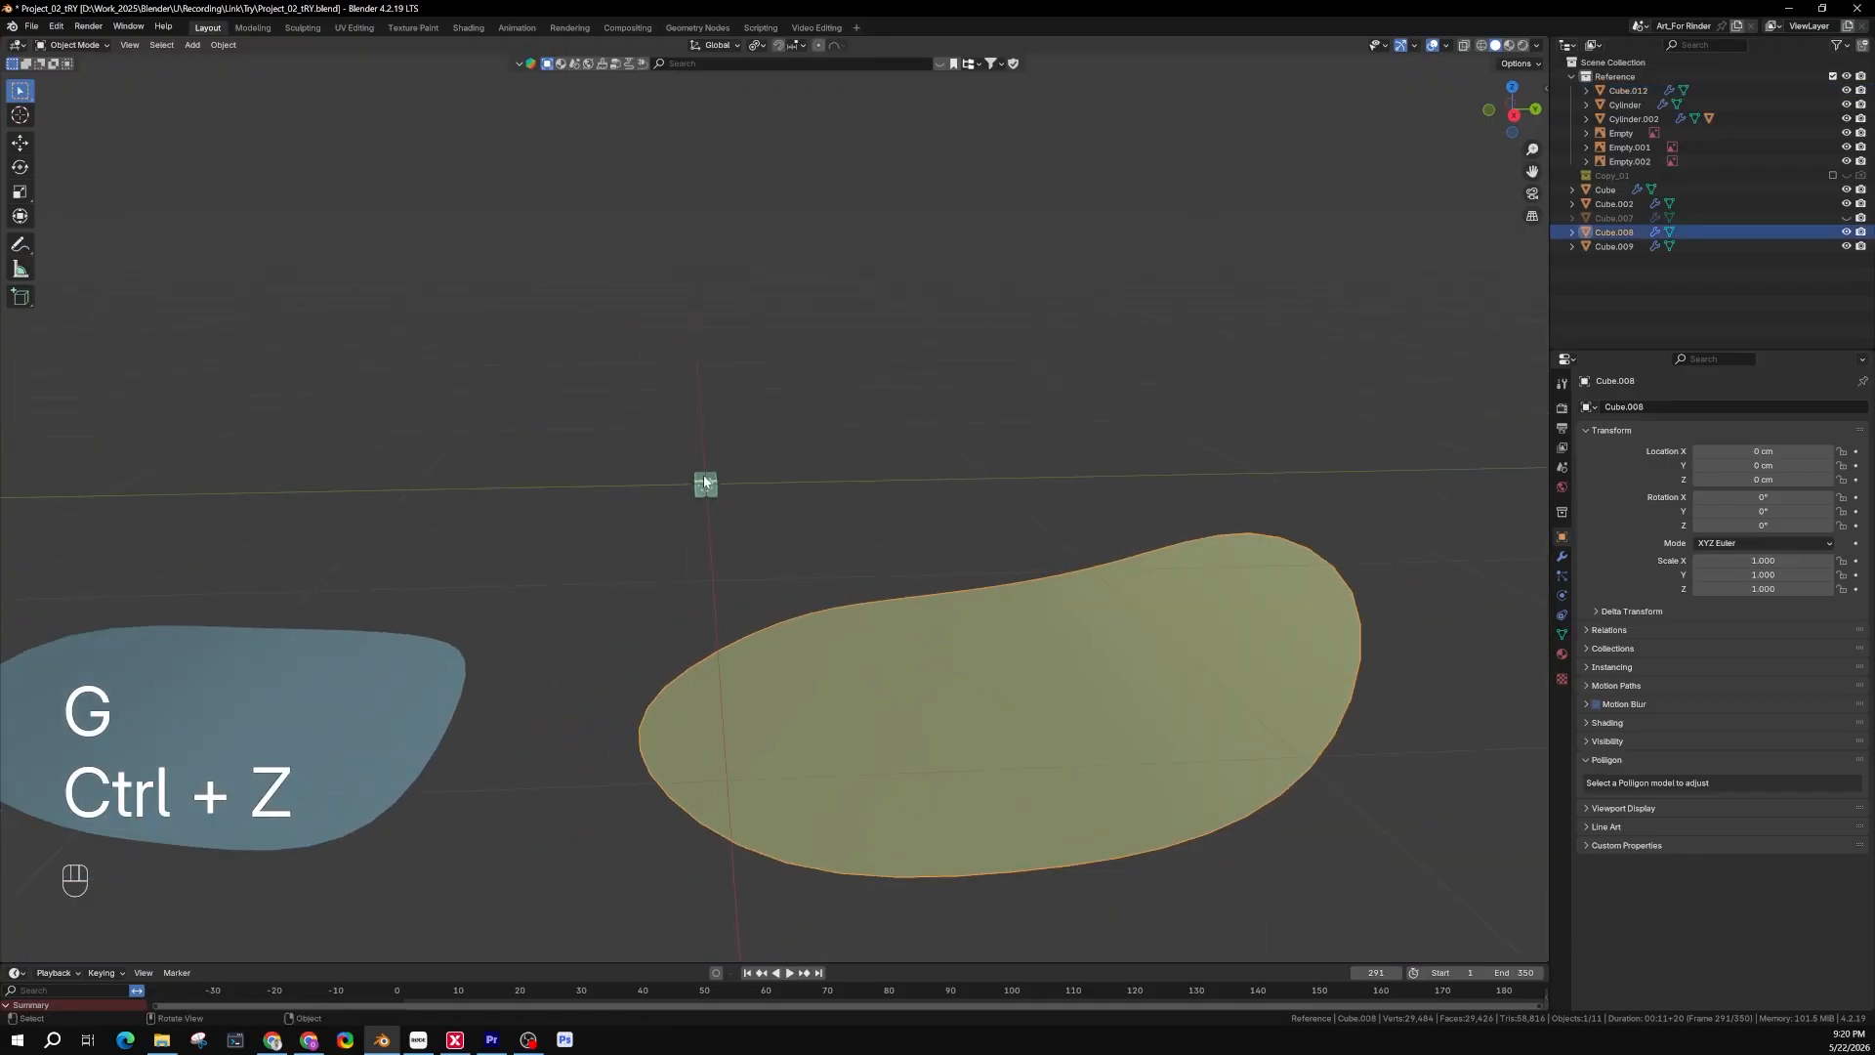
{"action": "scroll", "coordinate": [703, 474], "scroll_direction": "up", "scroll_amount": 3}
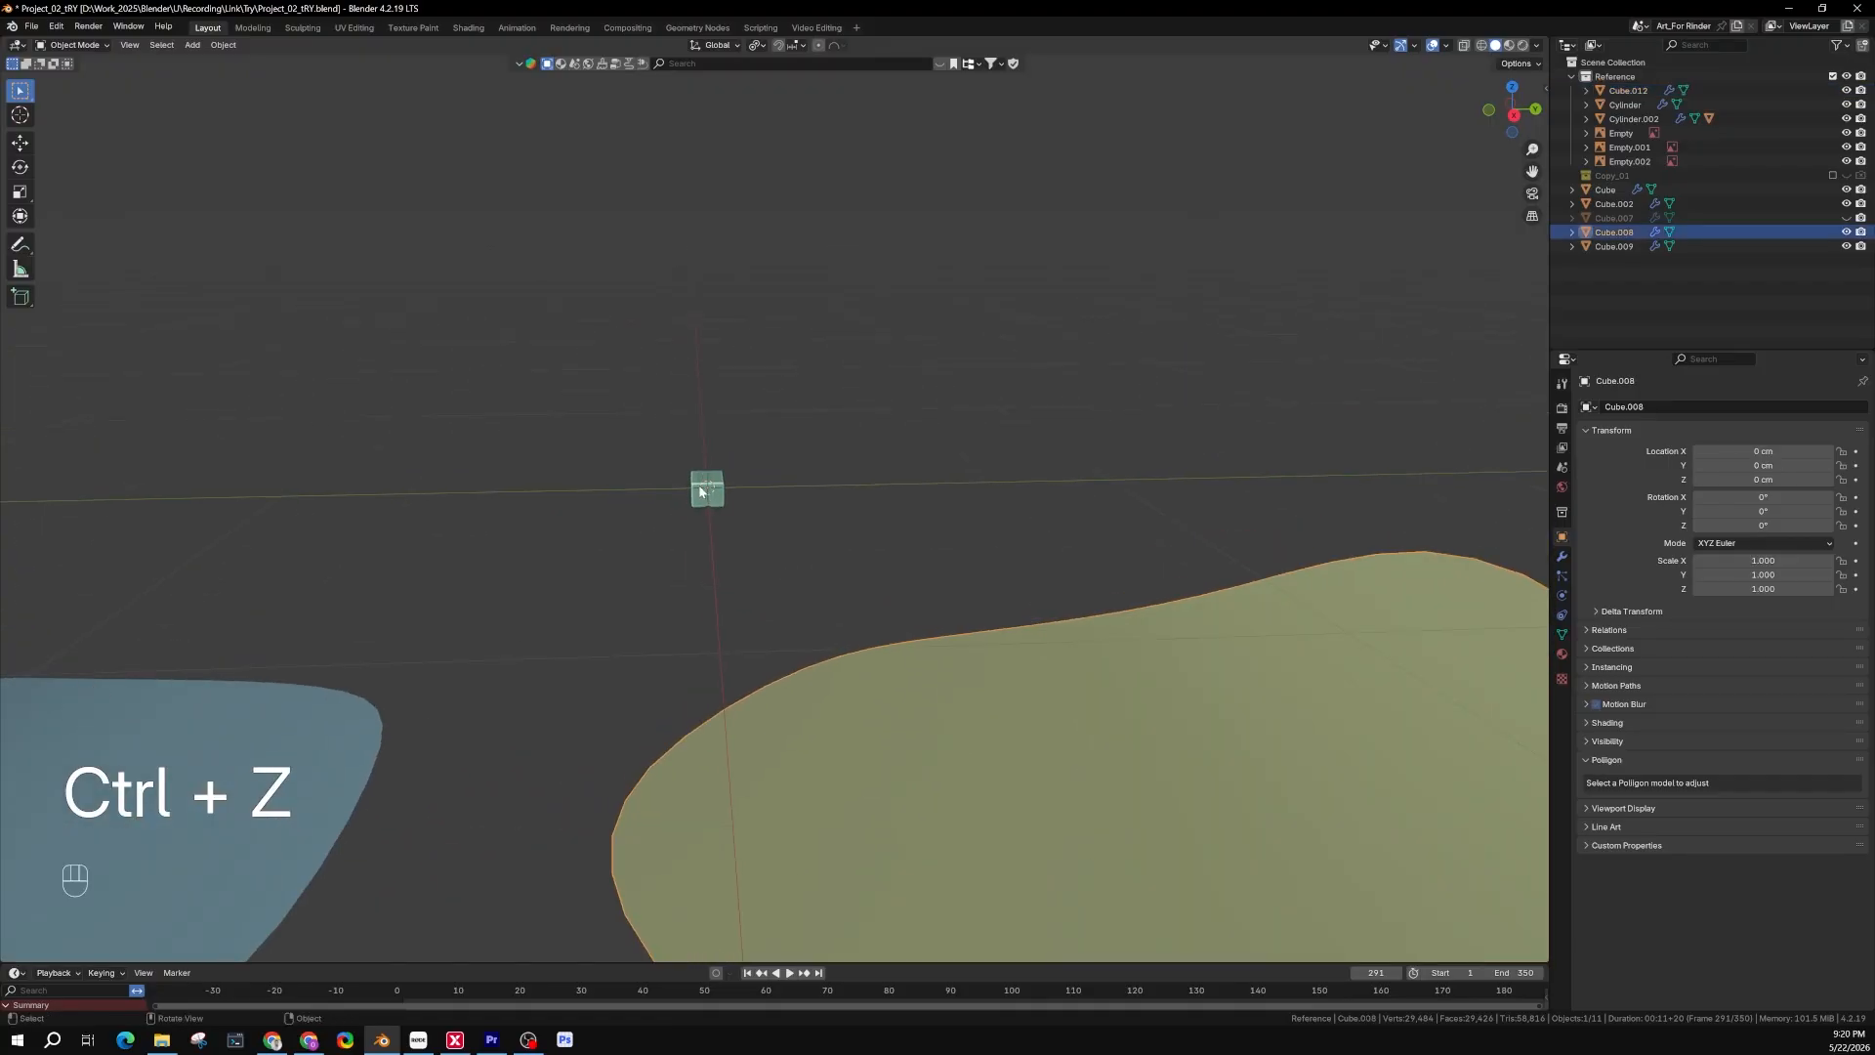
{"action": "middle_click_drag", "start_coordinate": [701, 491], "coordinate": [594, 439]}
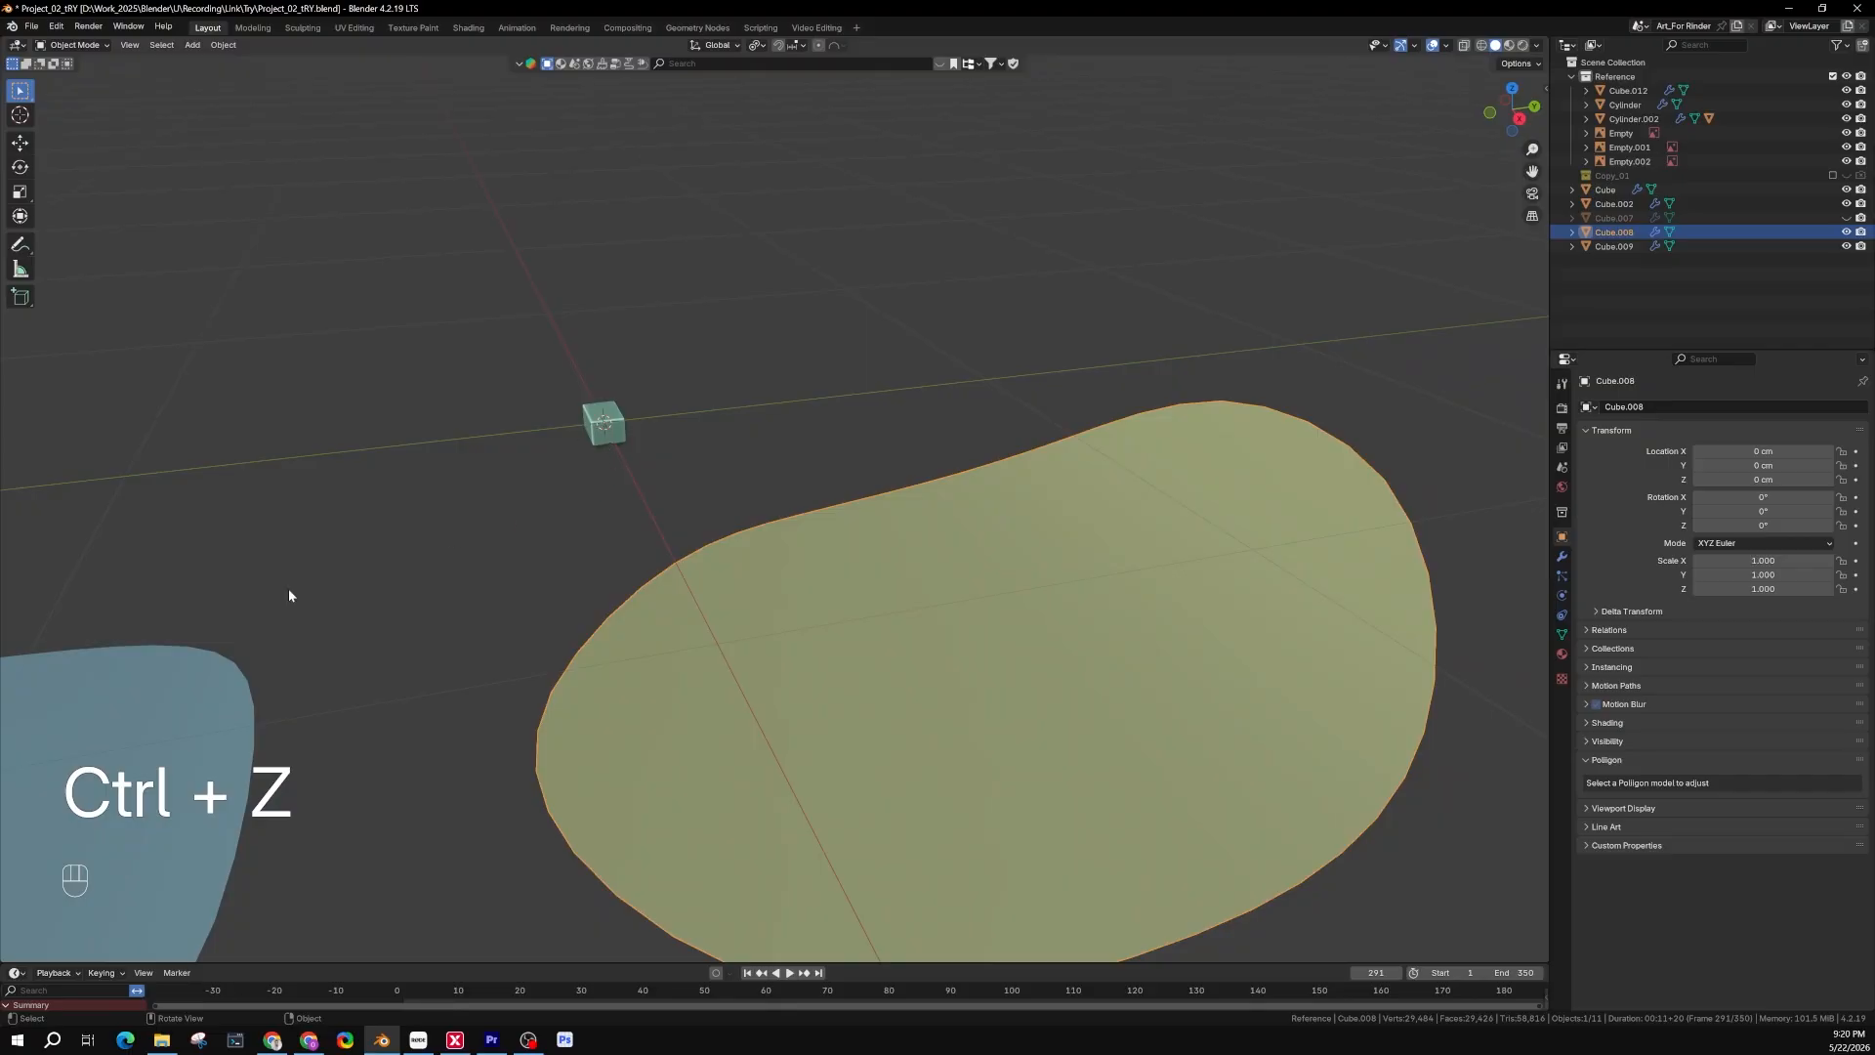
{"action": "key", "text": "ctrl+z"}
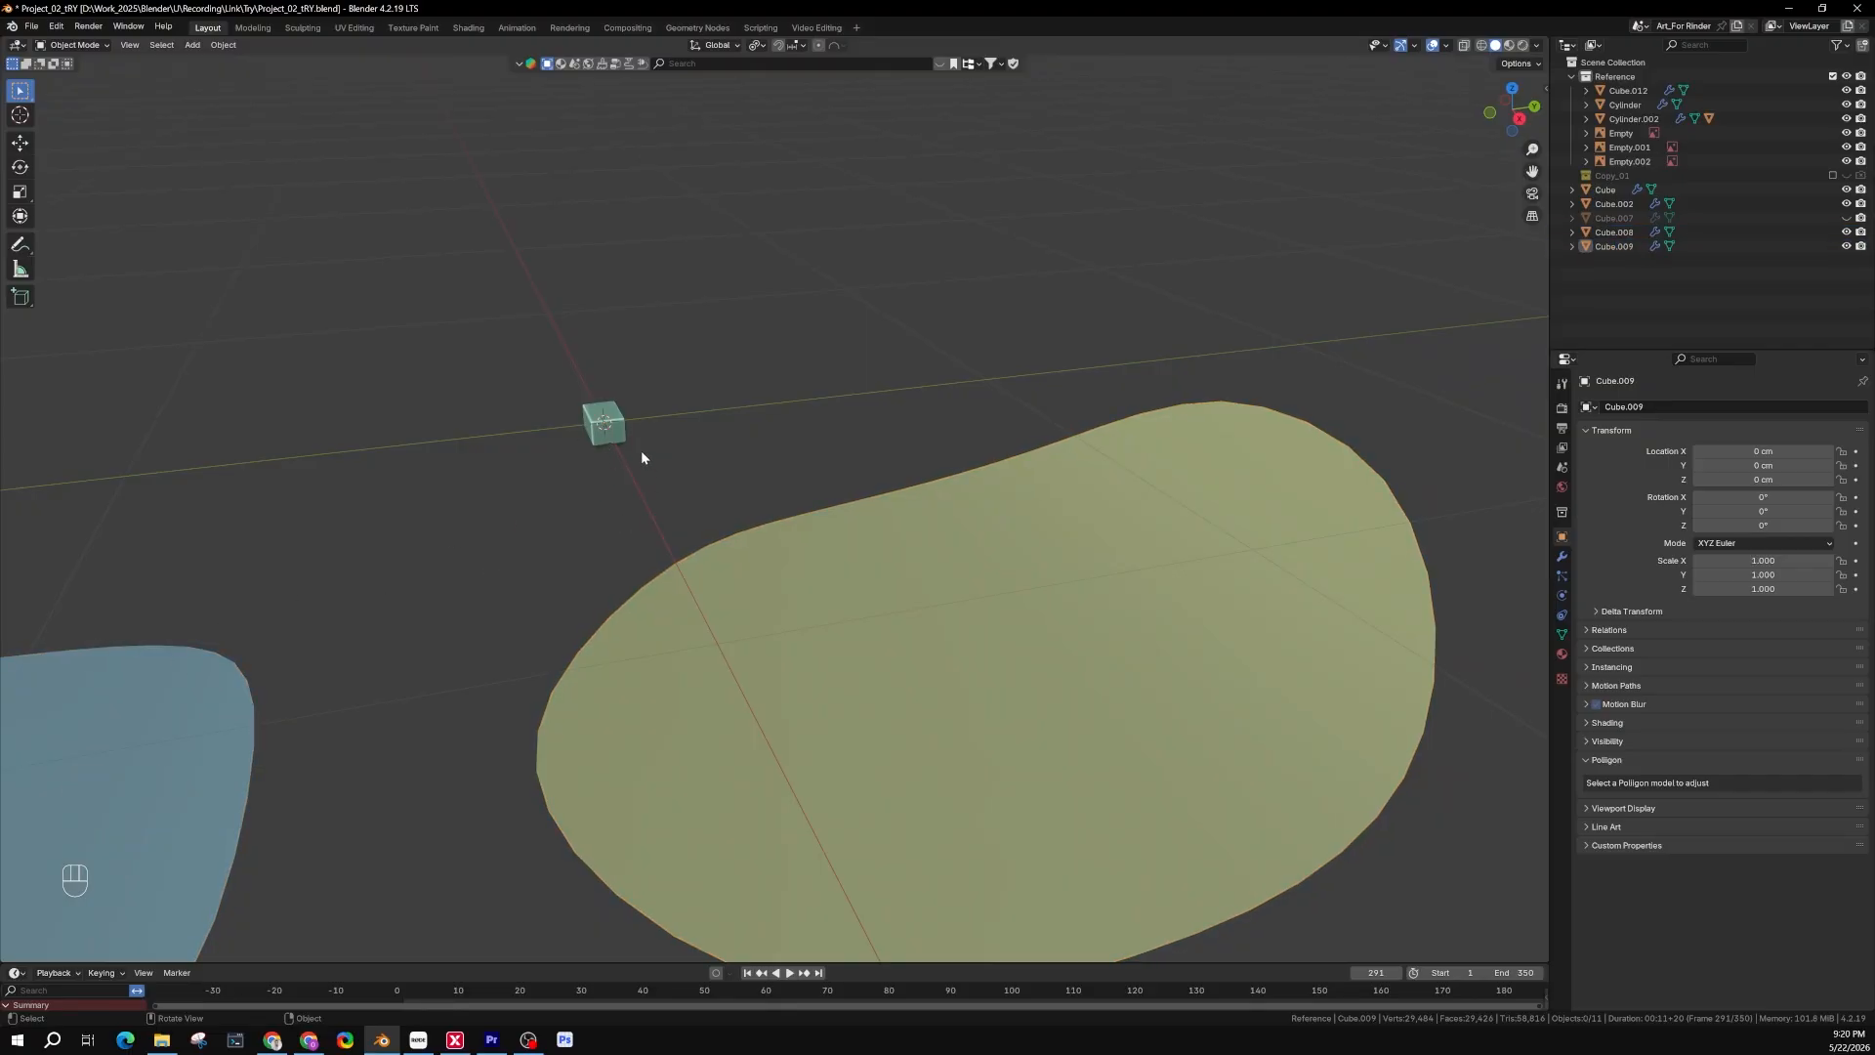
Add an Array modifier to the tread block at the origin
{"action": "left_click", "coordinate": [621, 435]}
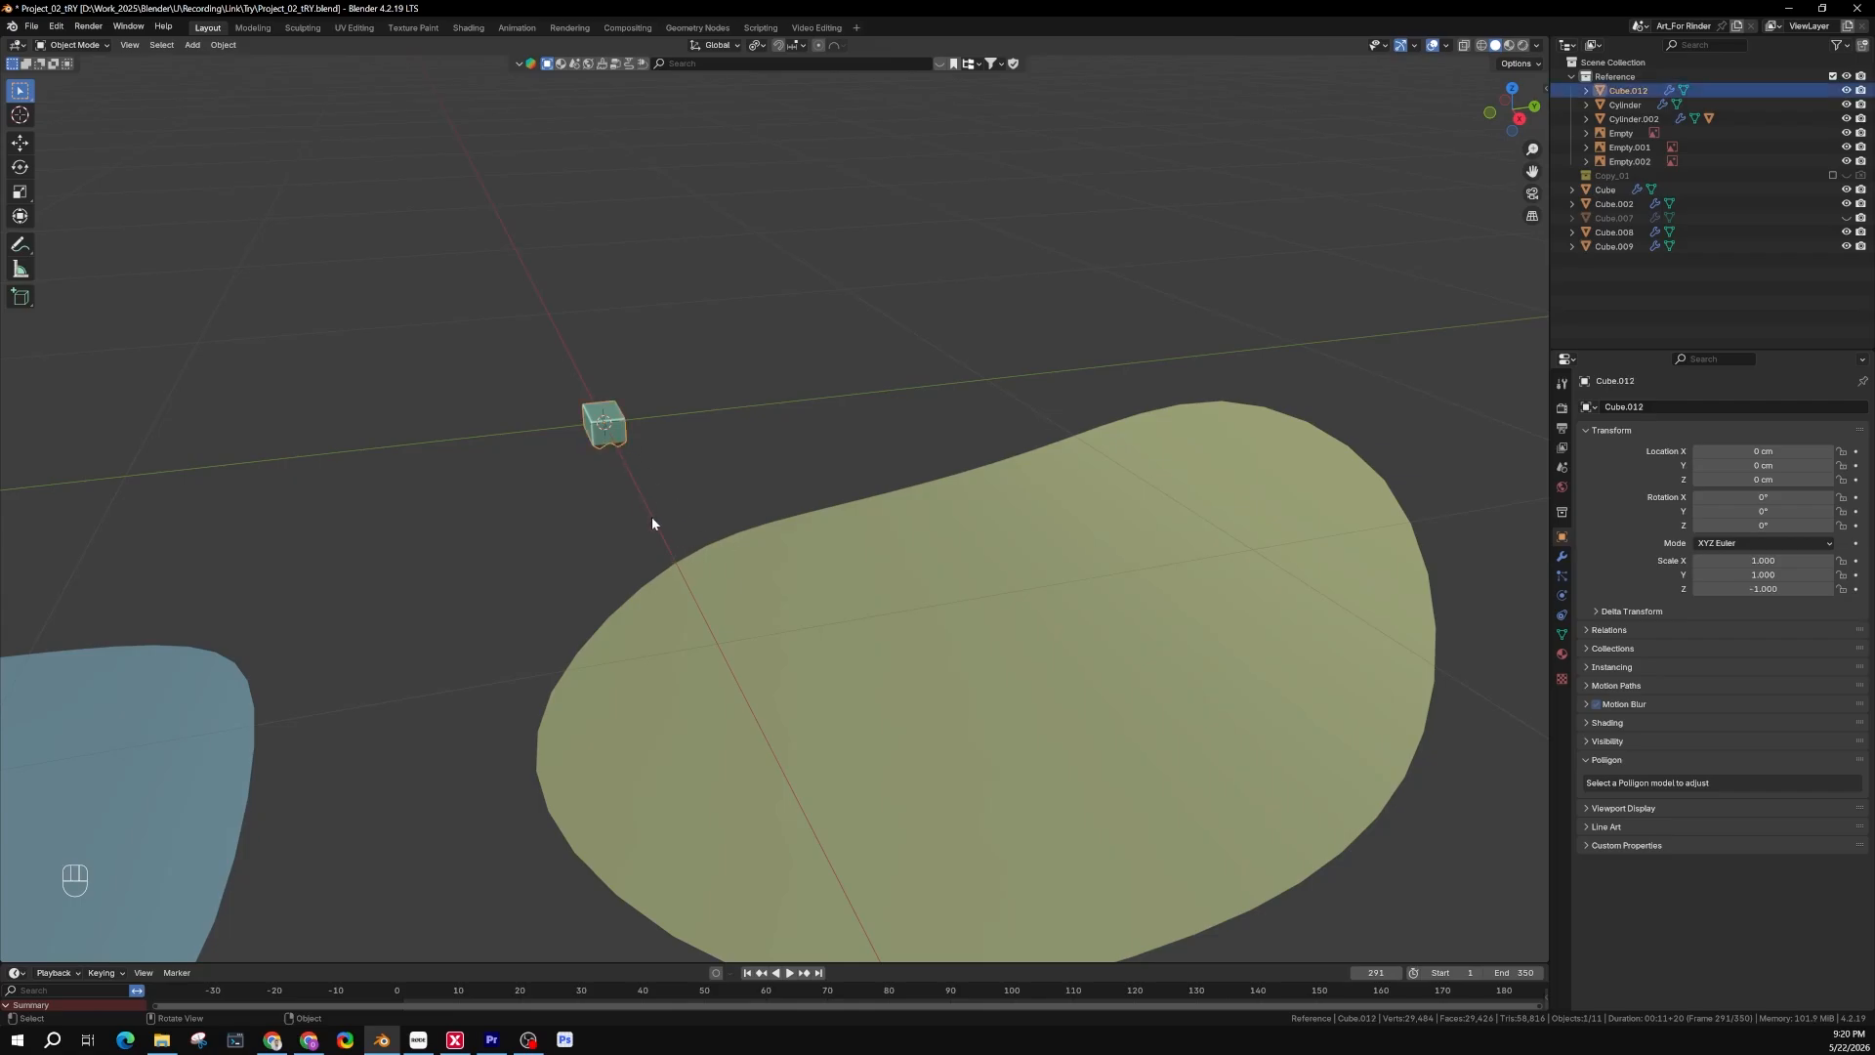
{"action": "middle_click_drag", "start_coordinate": [653, 523], "coordinate": [602, 396], "text": "shift"}
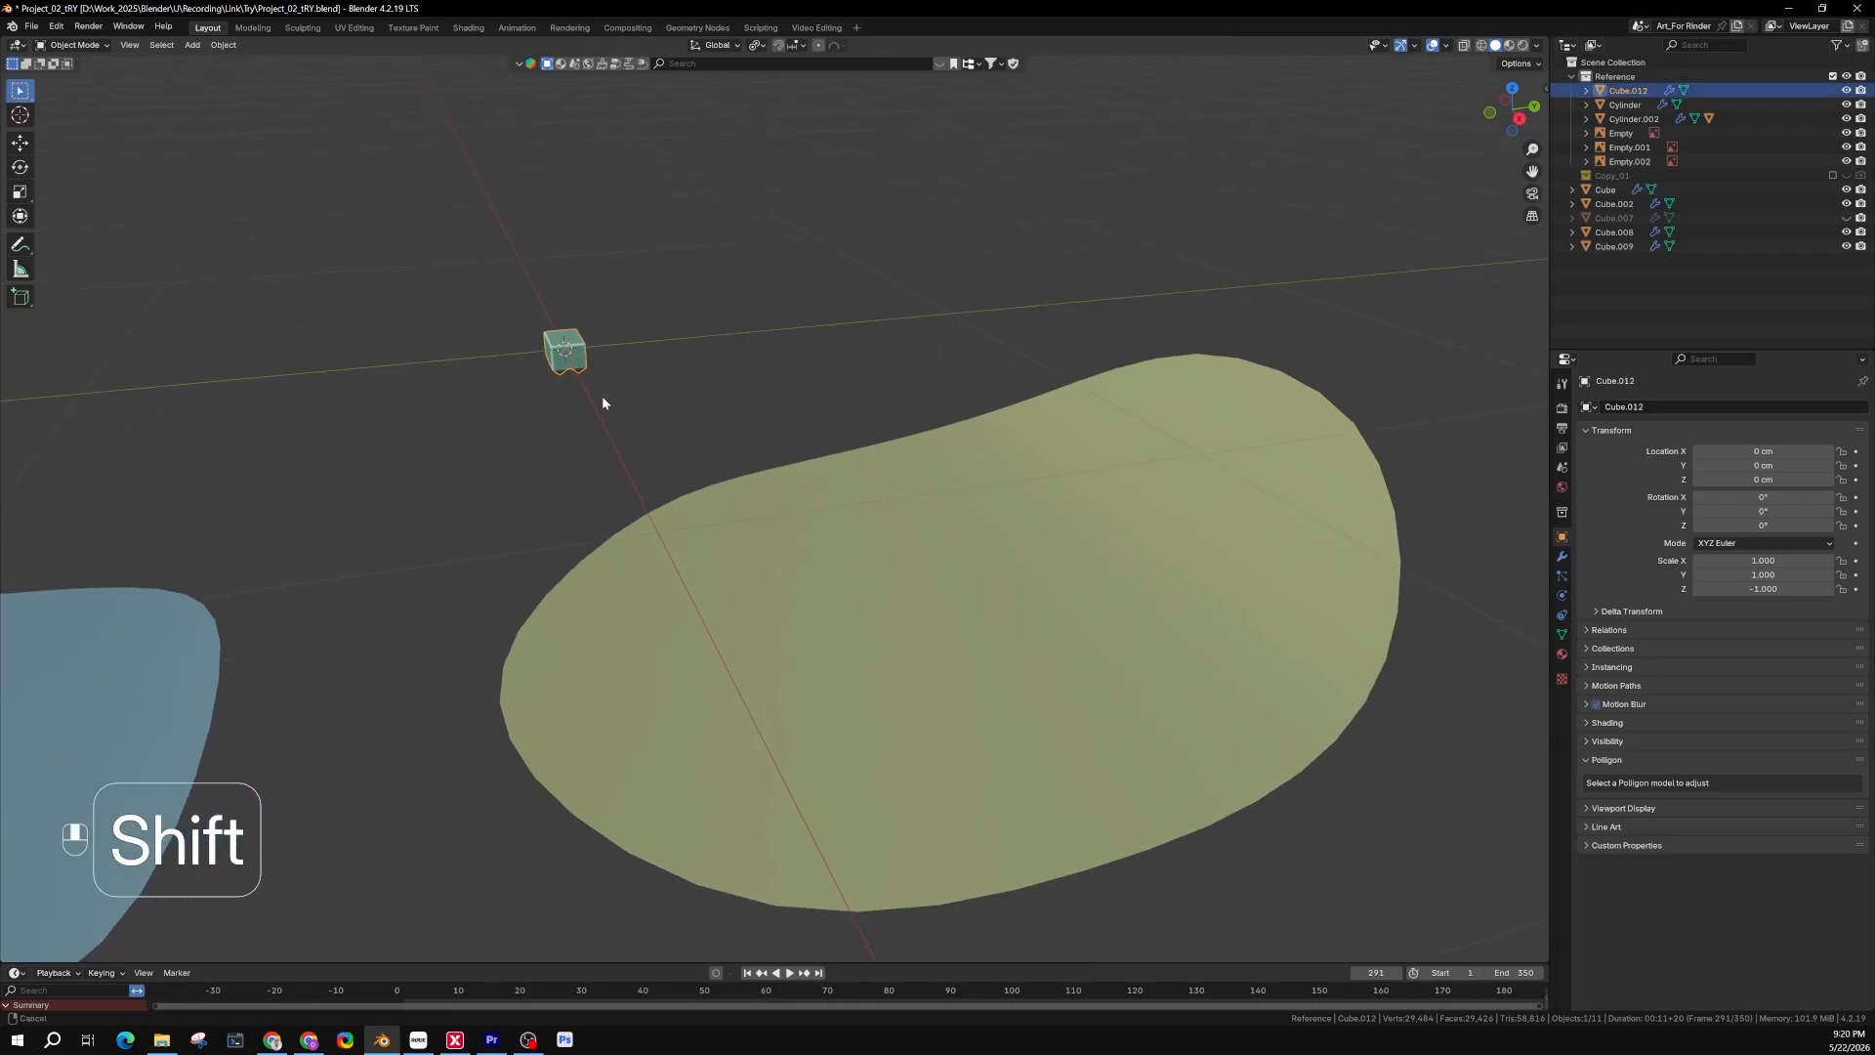
{"action": "left_click", "coordinate": [1561, 555]}
{"action": "left_click", "coordinate": [1700, 408]}
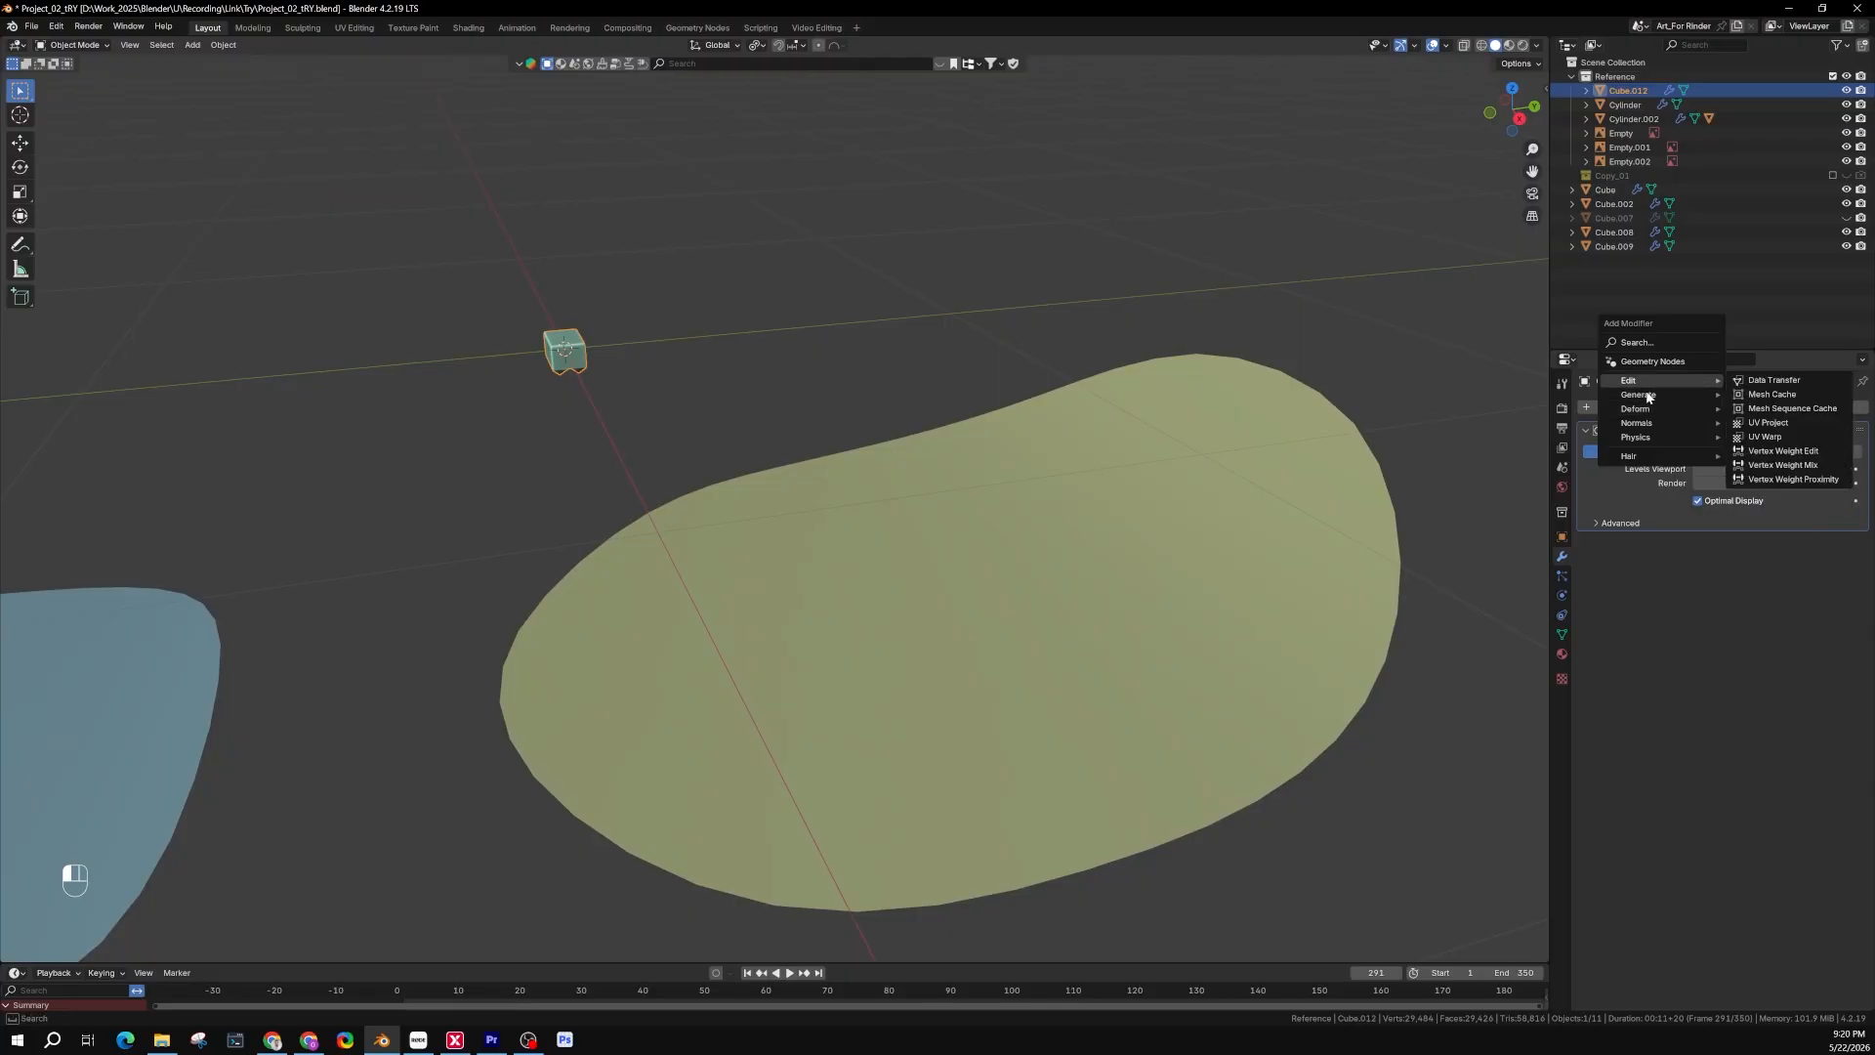
{"action": "mouse_move", "coordinate": [1648, 397]}
{"action": "left_click", "coordinate": [1772, 397]}
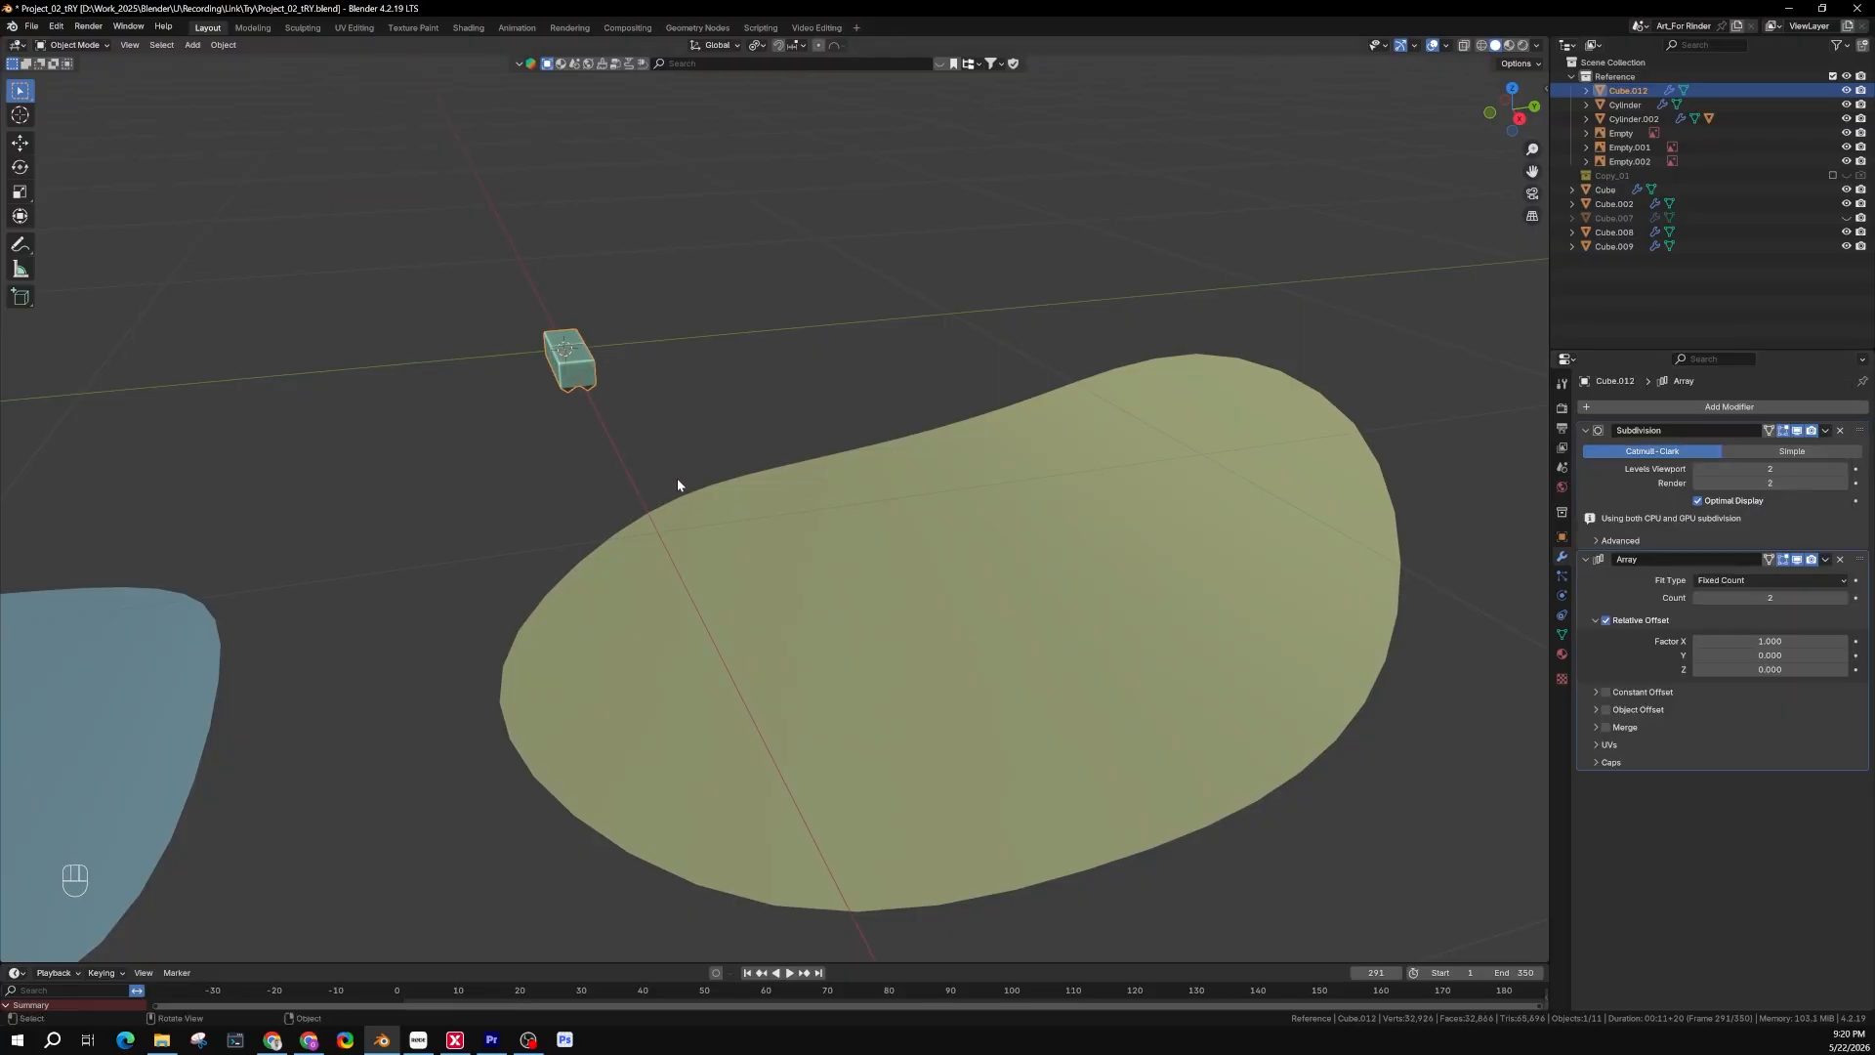
Set the Array modifier to a count of 8 with a relative X offset factor of 1.2, and deselect the row
{"action": "middle_click_drag", "start_coordinate": [627, 459], "coordinate": [852, 590]}
{"action": "middle_click_drag", "start_coordinate": [852, 589], "coordinate": [908, 594]}
{"action": "middle_click_drag", "start_coordinate": [800, 570], "coordinate": [752, 565], "text": "shift"}
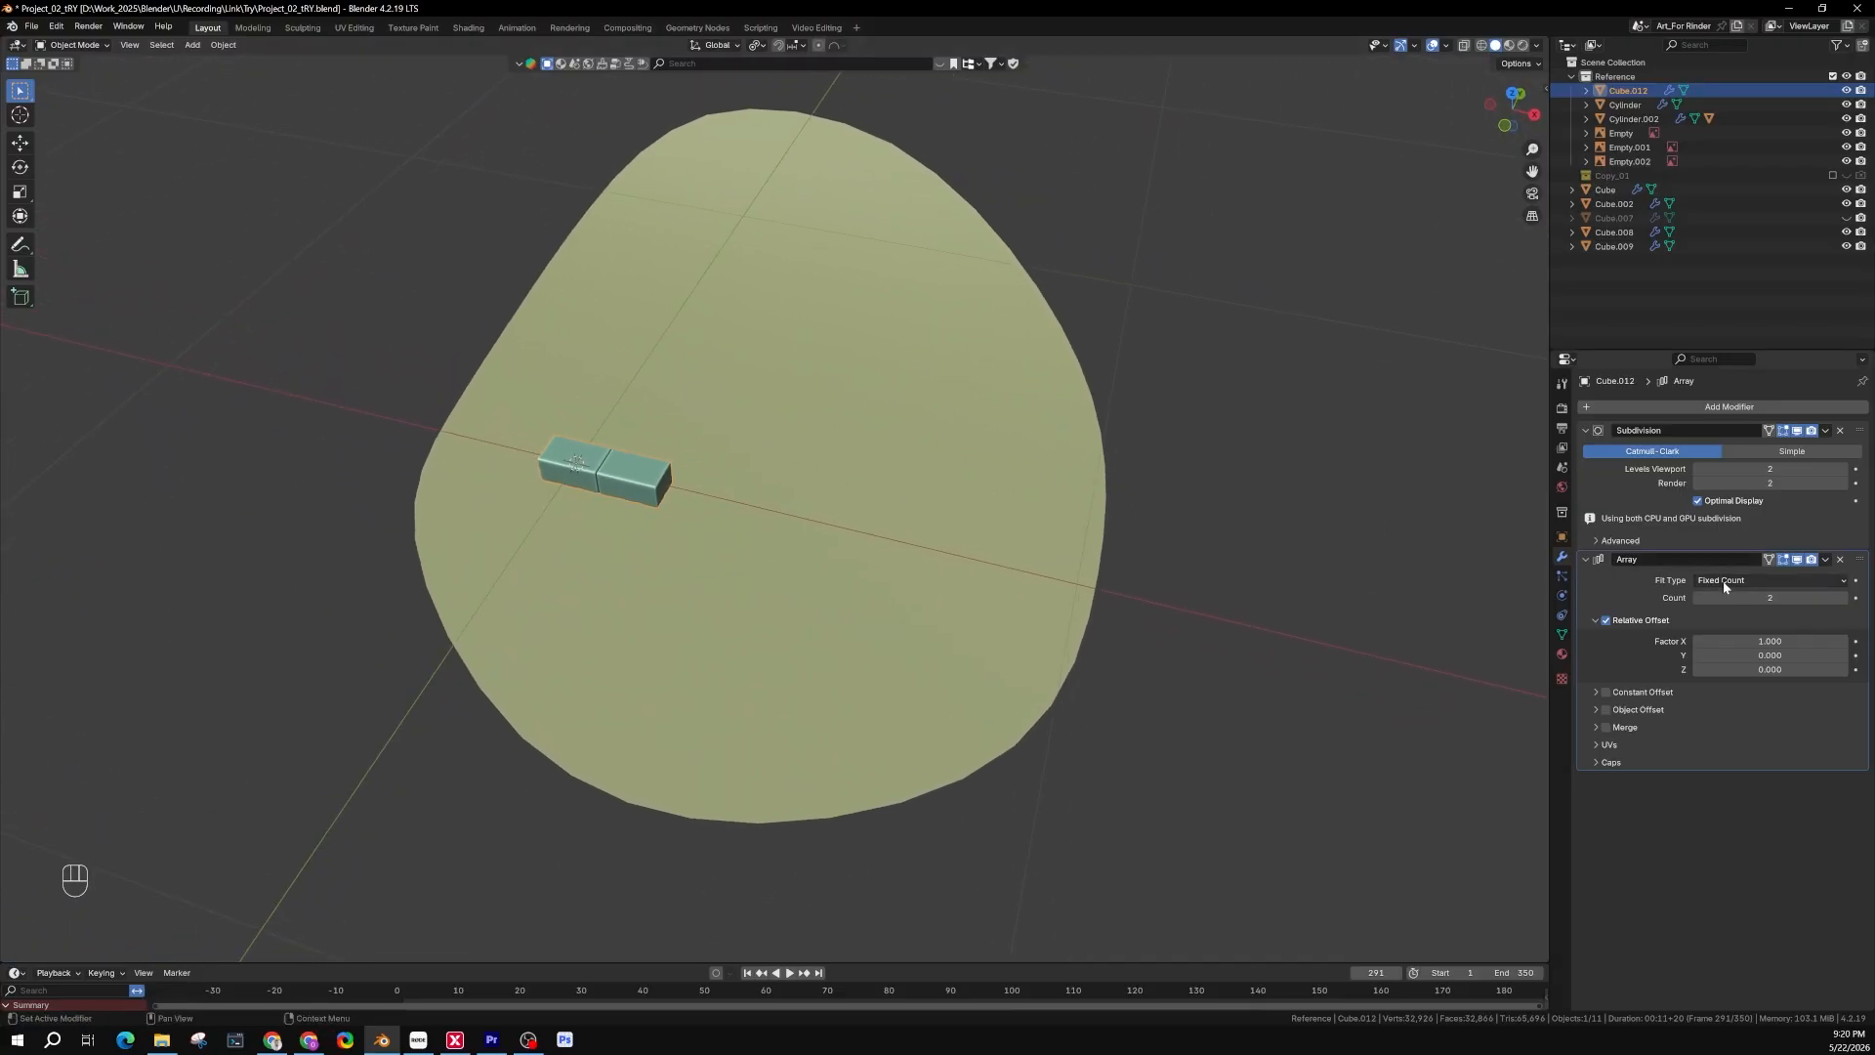
{"action": "mouse_move", "coordinate": [1771, 597]}
{"action": "left_mouse_down"}
{"action": "mouse_move", "coordinate": [1816, 596]}
{"action": "mouse_move", "coordinate": [1728, 597]}
{"action": "mouse_move", "coordinate": [1807, 597]}
{"action": "mouse_move", "coordinate": [1729, 580]}
{"action": "mouse_move", "coordinate": [1757, 580]}
{"action": "left_mouse_up"}
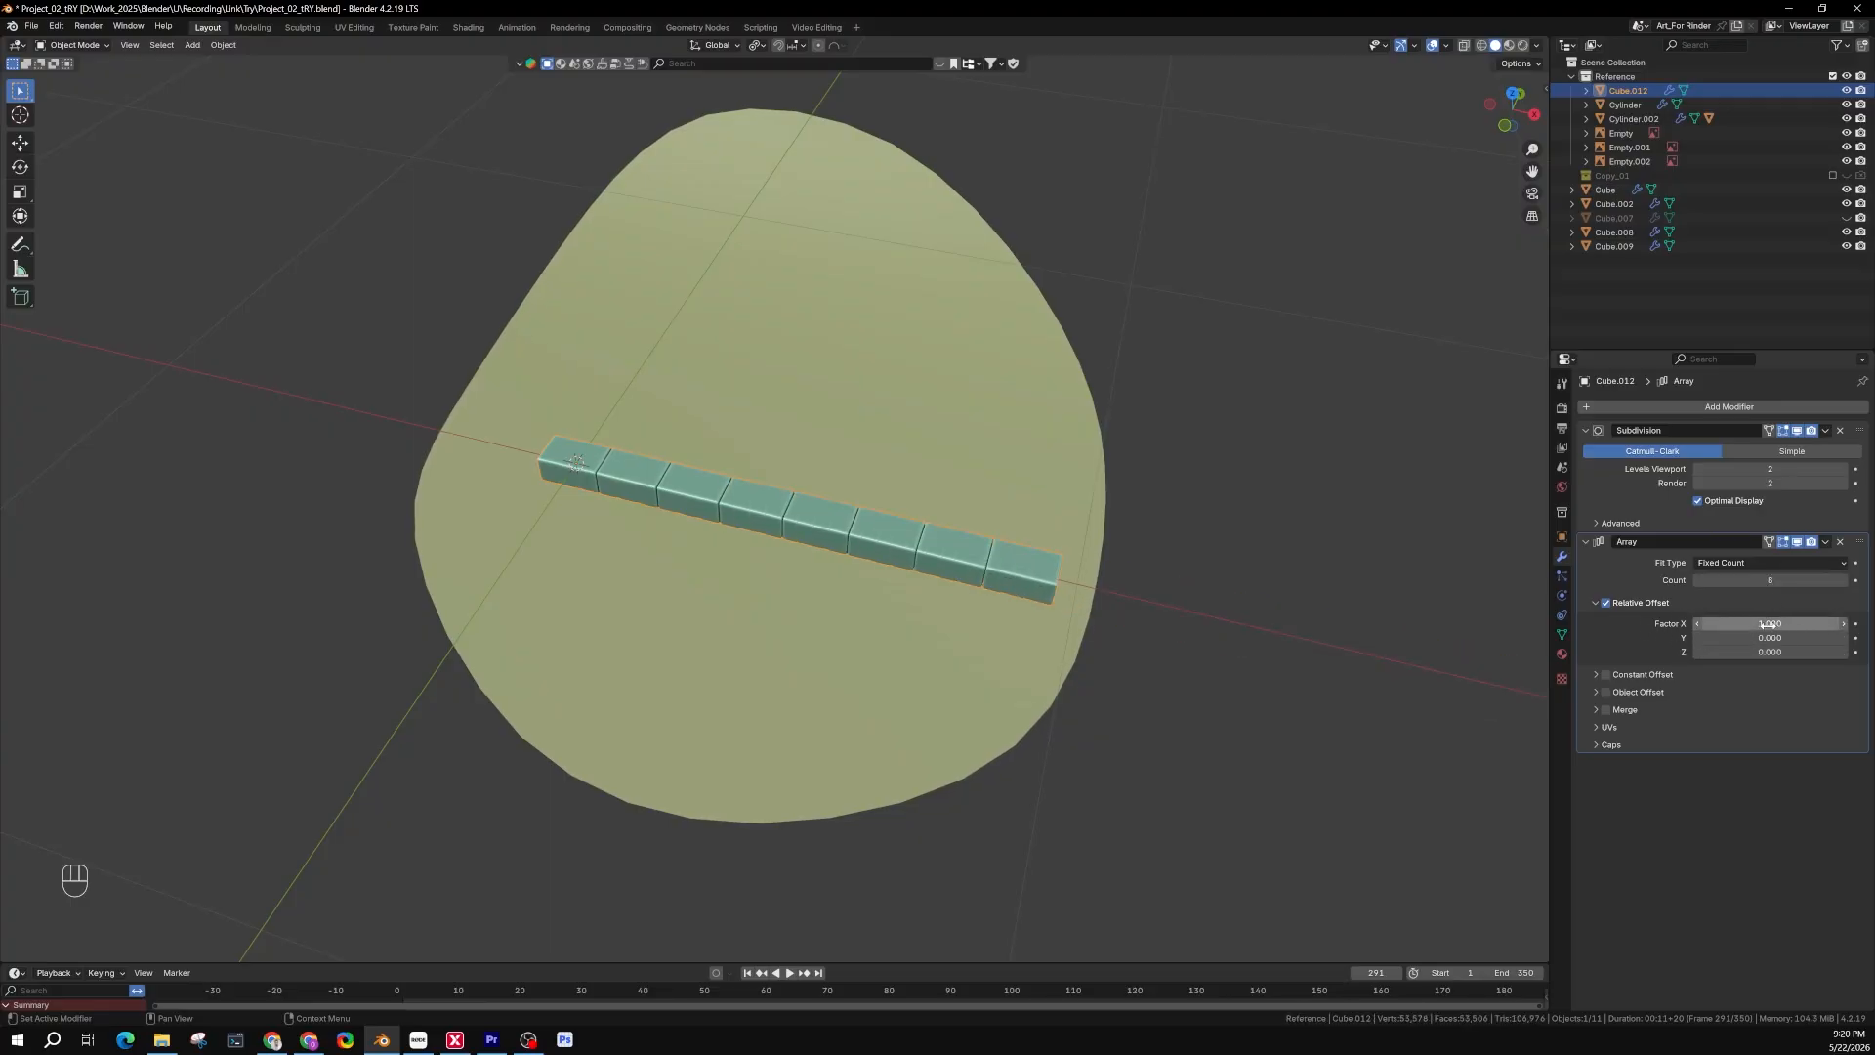
{"action": "left_click_drag", "start_coordinate": [1769, 625], "coordinate": [1796, 625]}
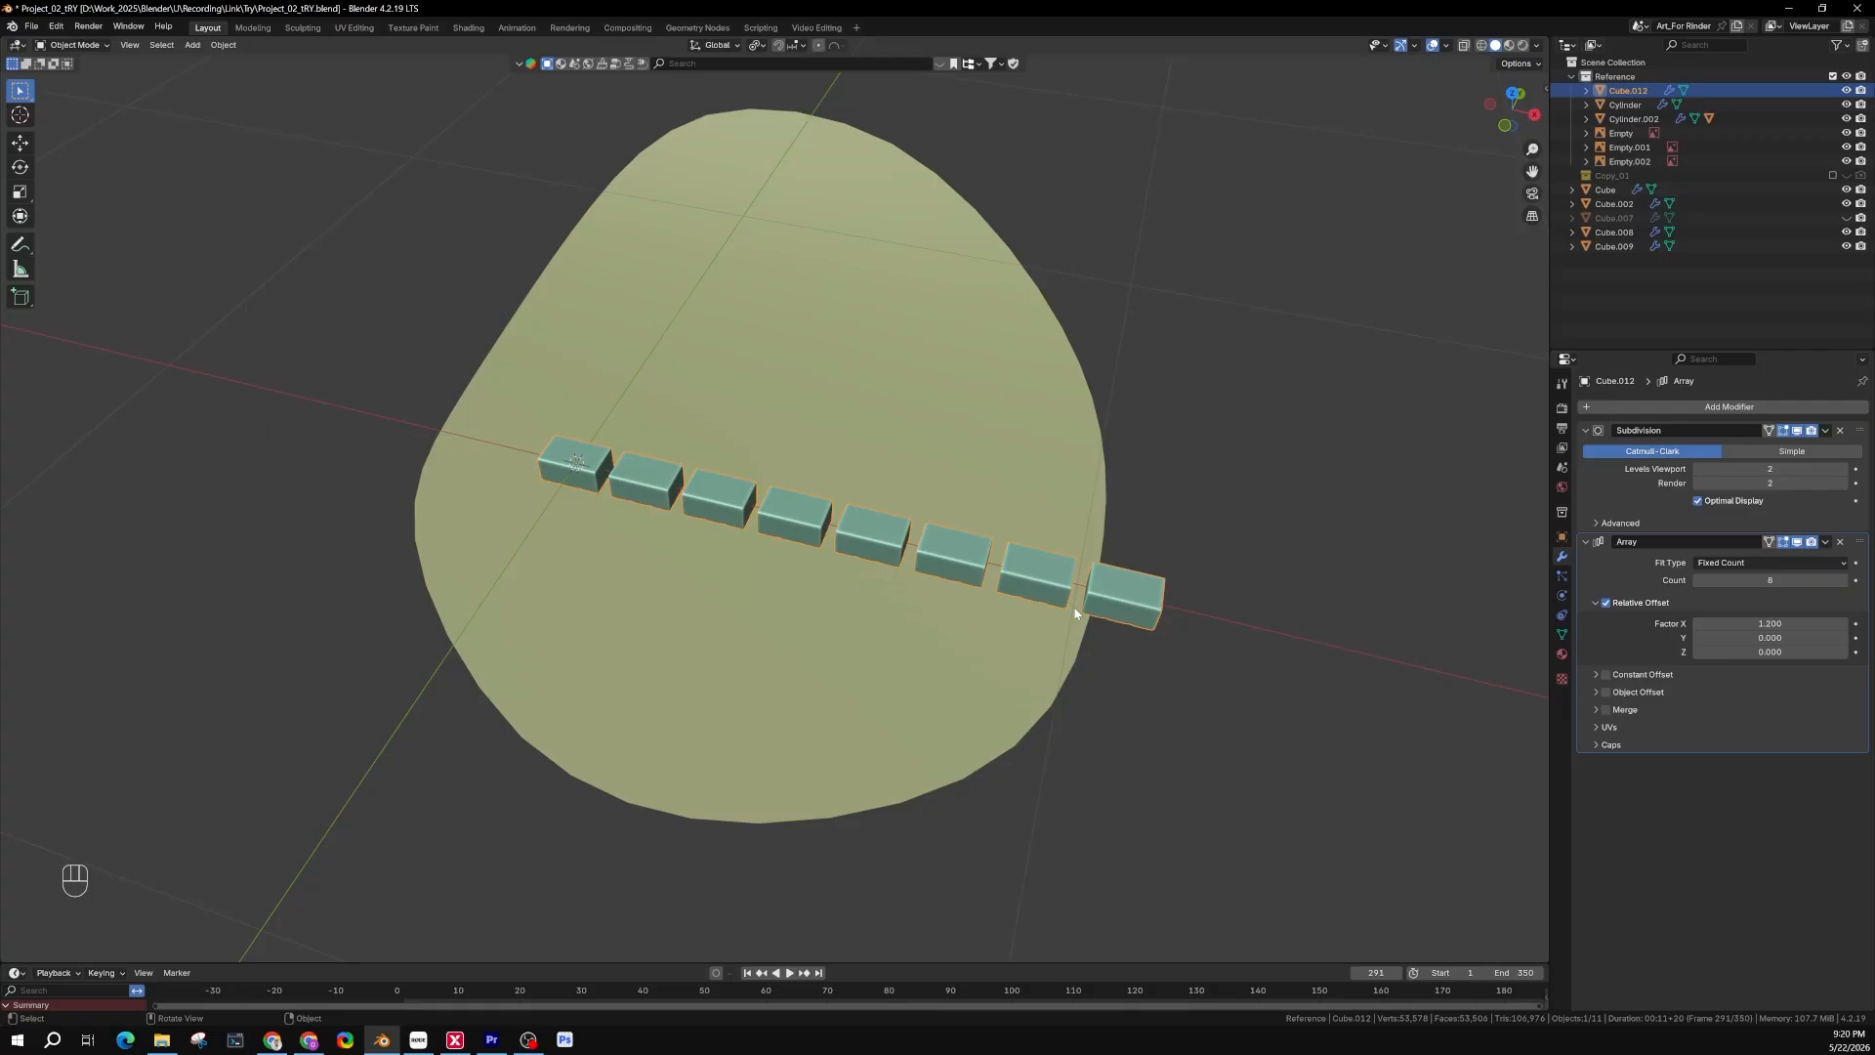
{"action": "left_click", "coordinate": [1211, 670]}
{"action": "middle_click_drag", "start_coordinate": [1174, 663], "coordinate": [1016, 660]}
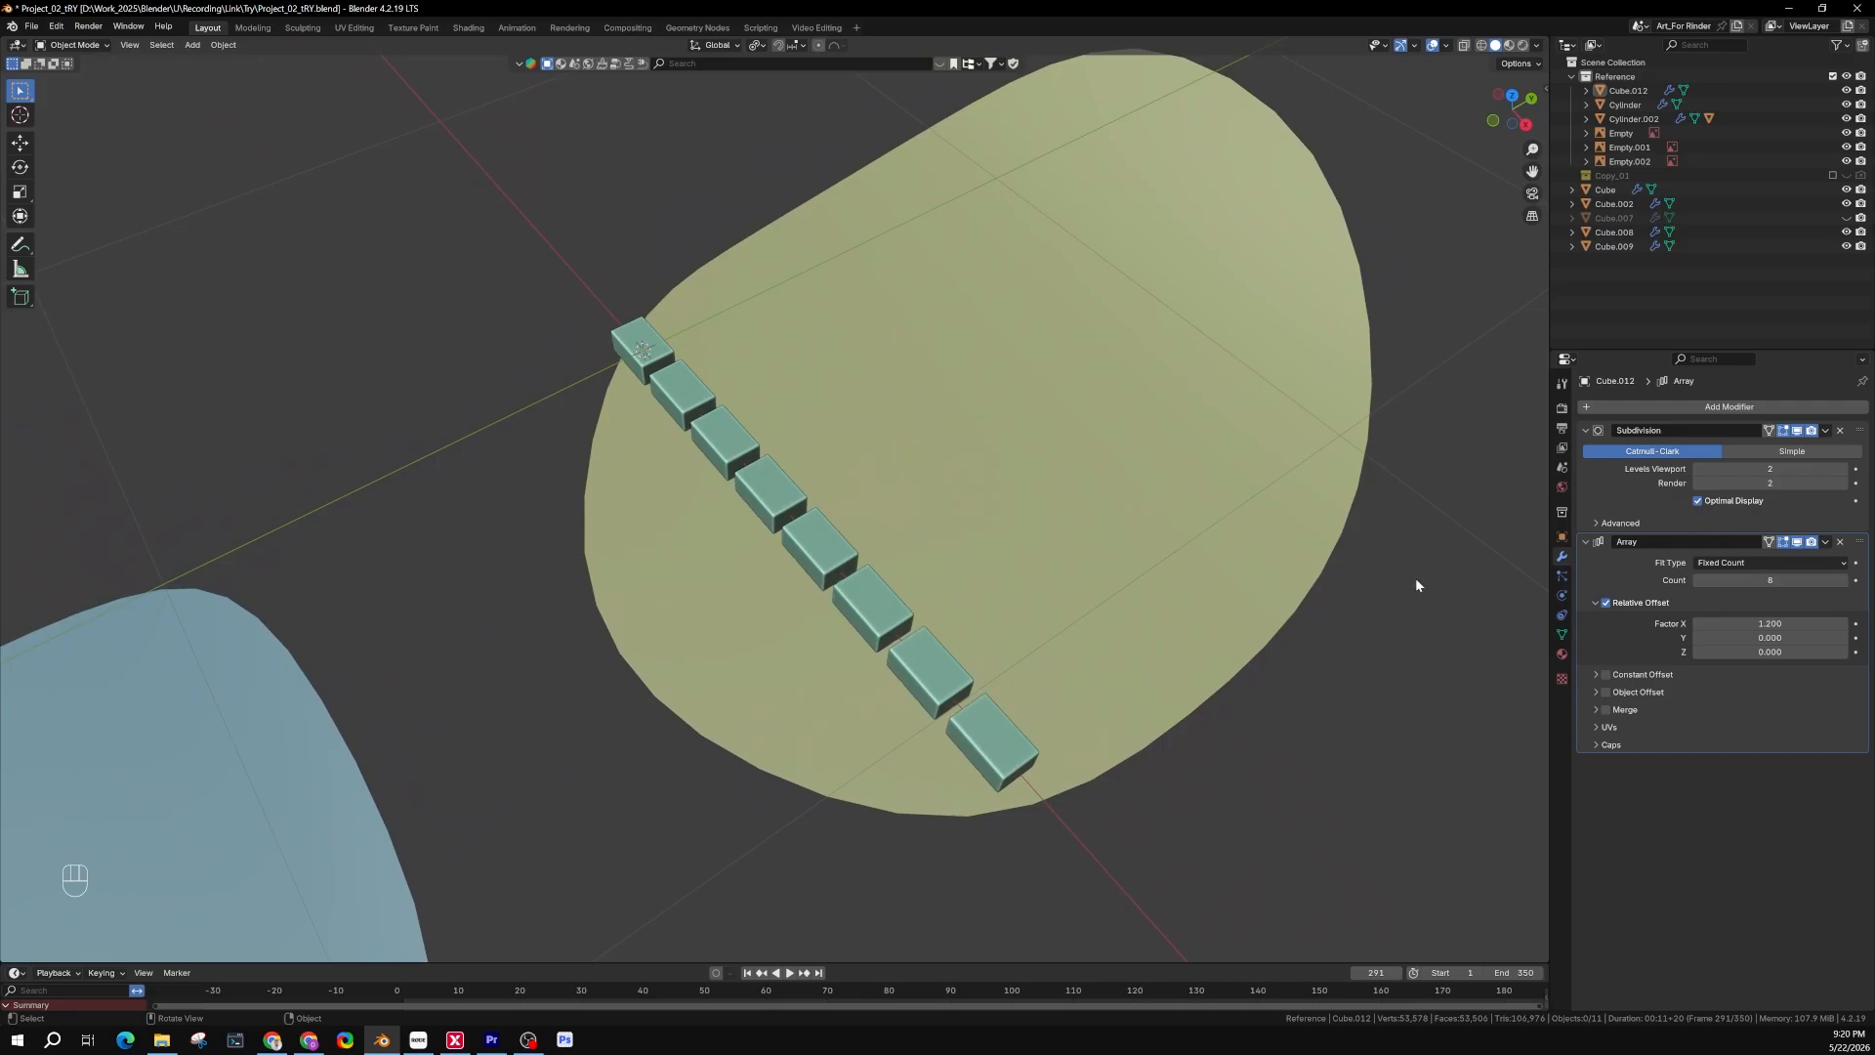
Add a Curve deform modifier to the tread block row below its Array modifier
{"action": "left_click", "coordinate": [1703, 413]}
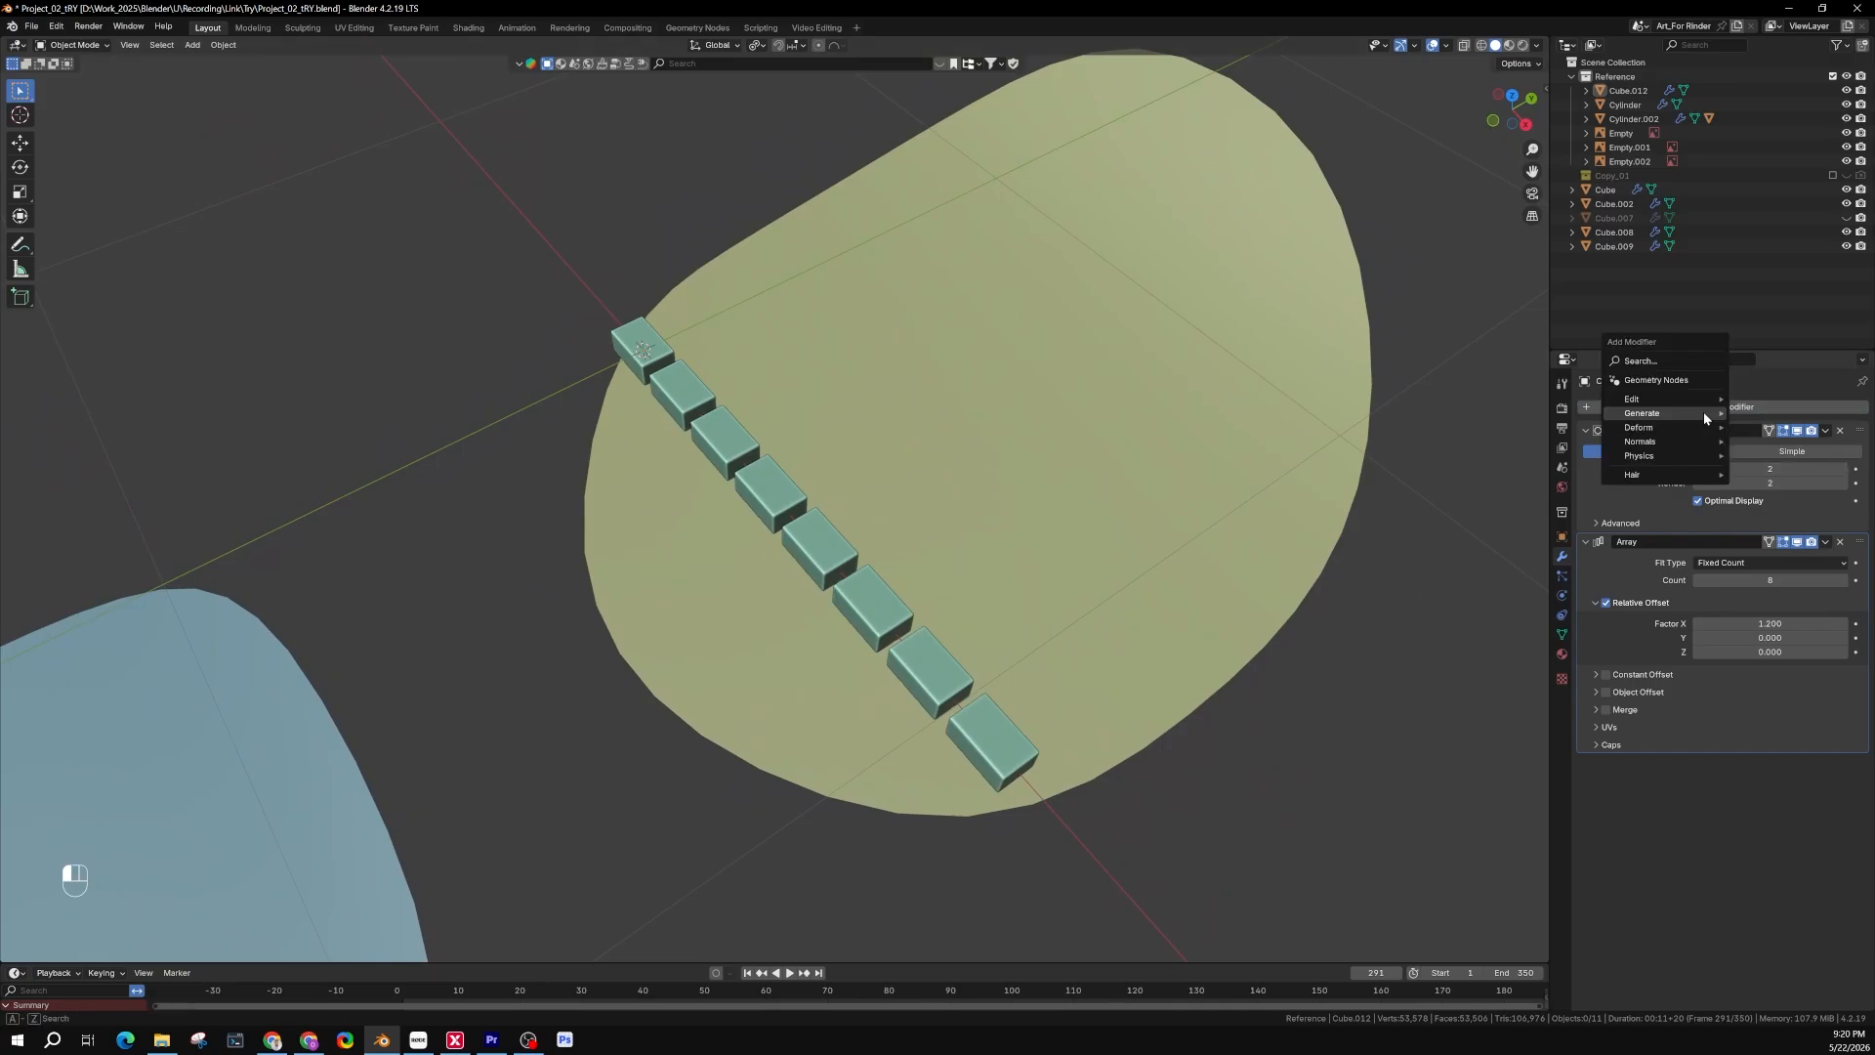
{"action": "mouse_move", "coordinate": [1703, 412]}
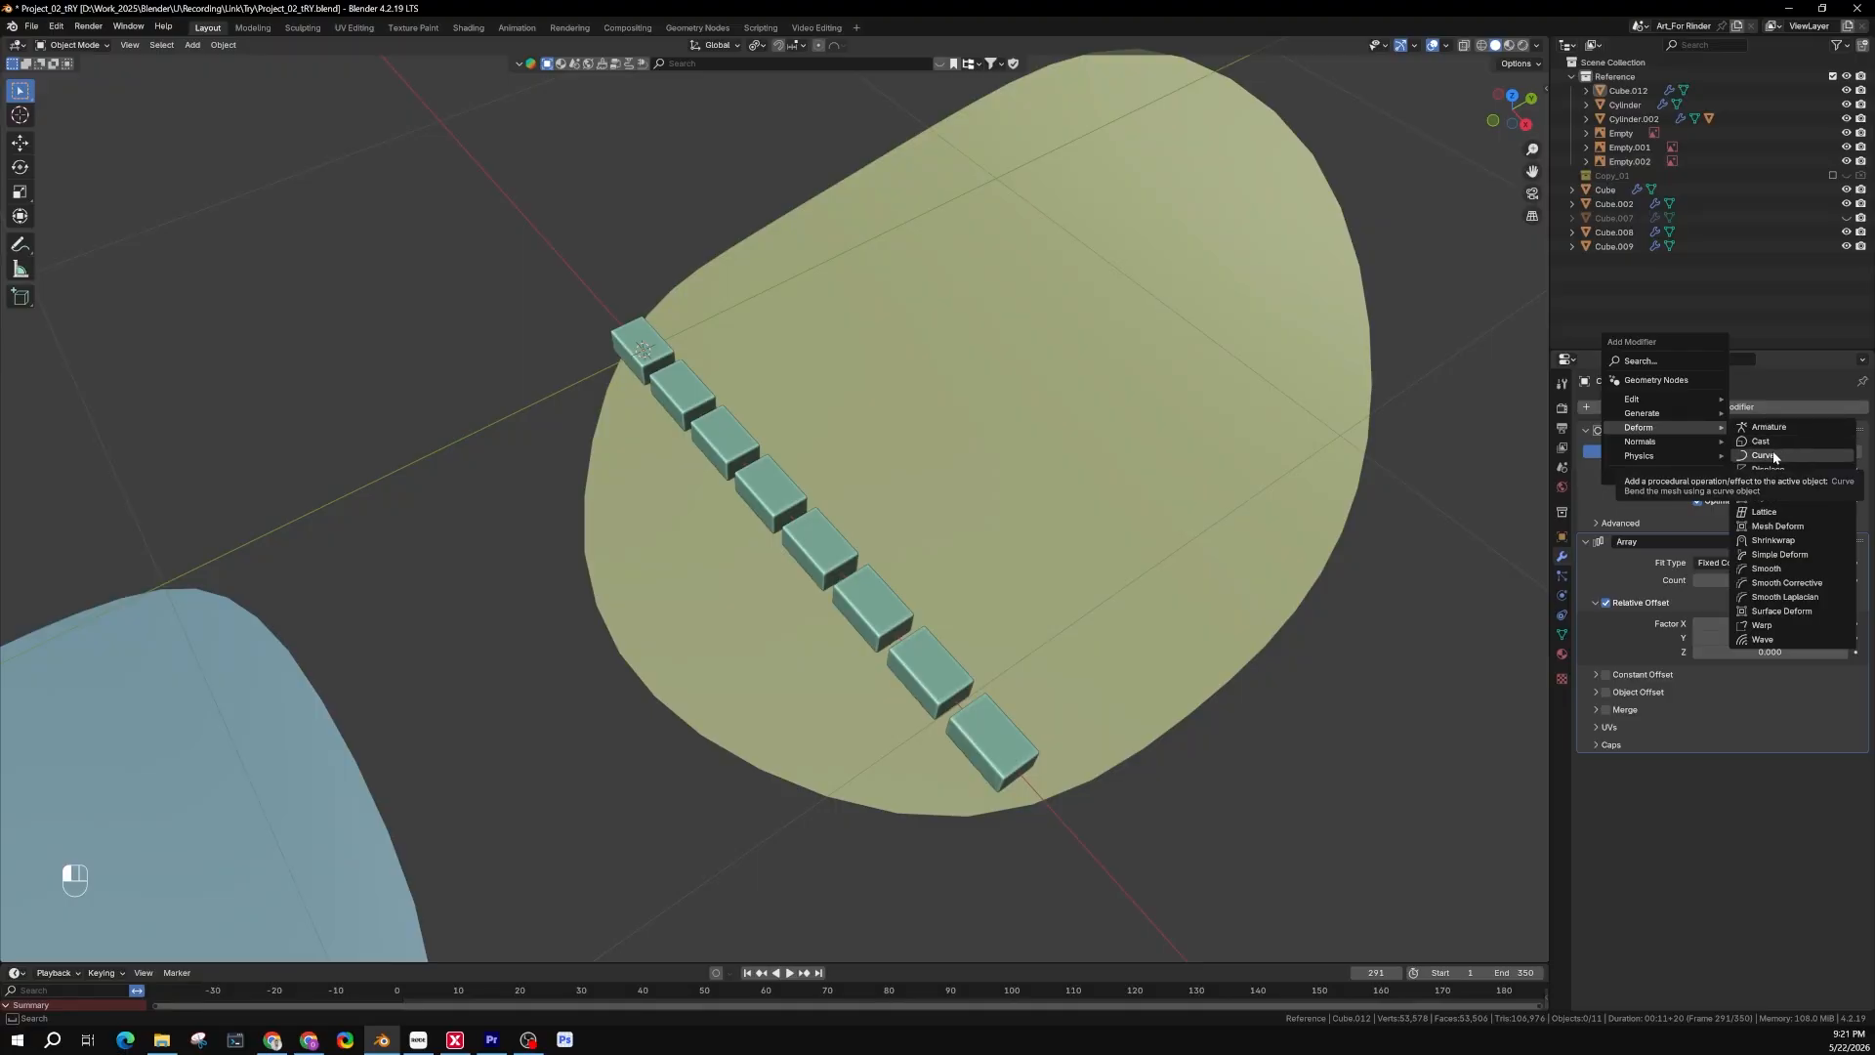
{"action": "left_click", "coordinate": [1774, 457]}
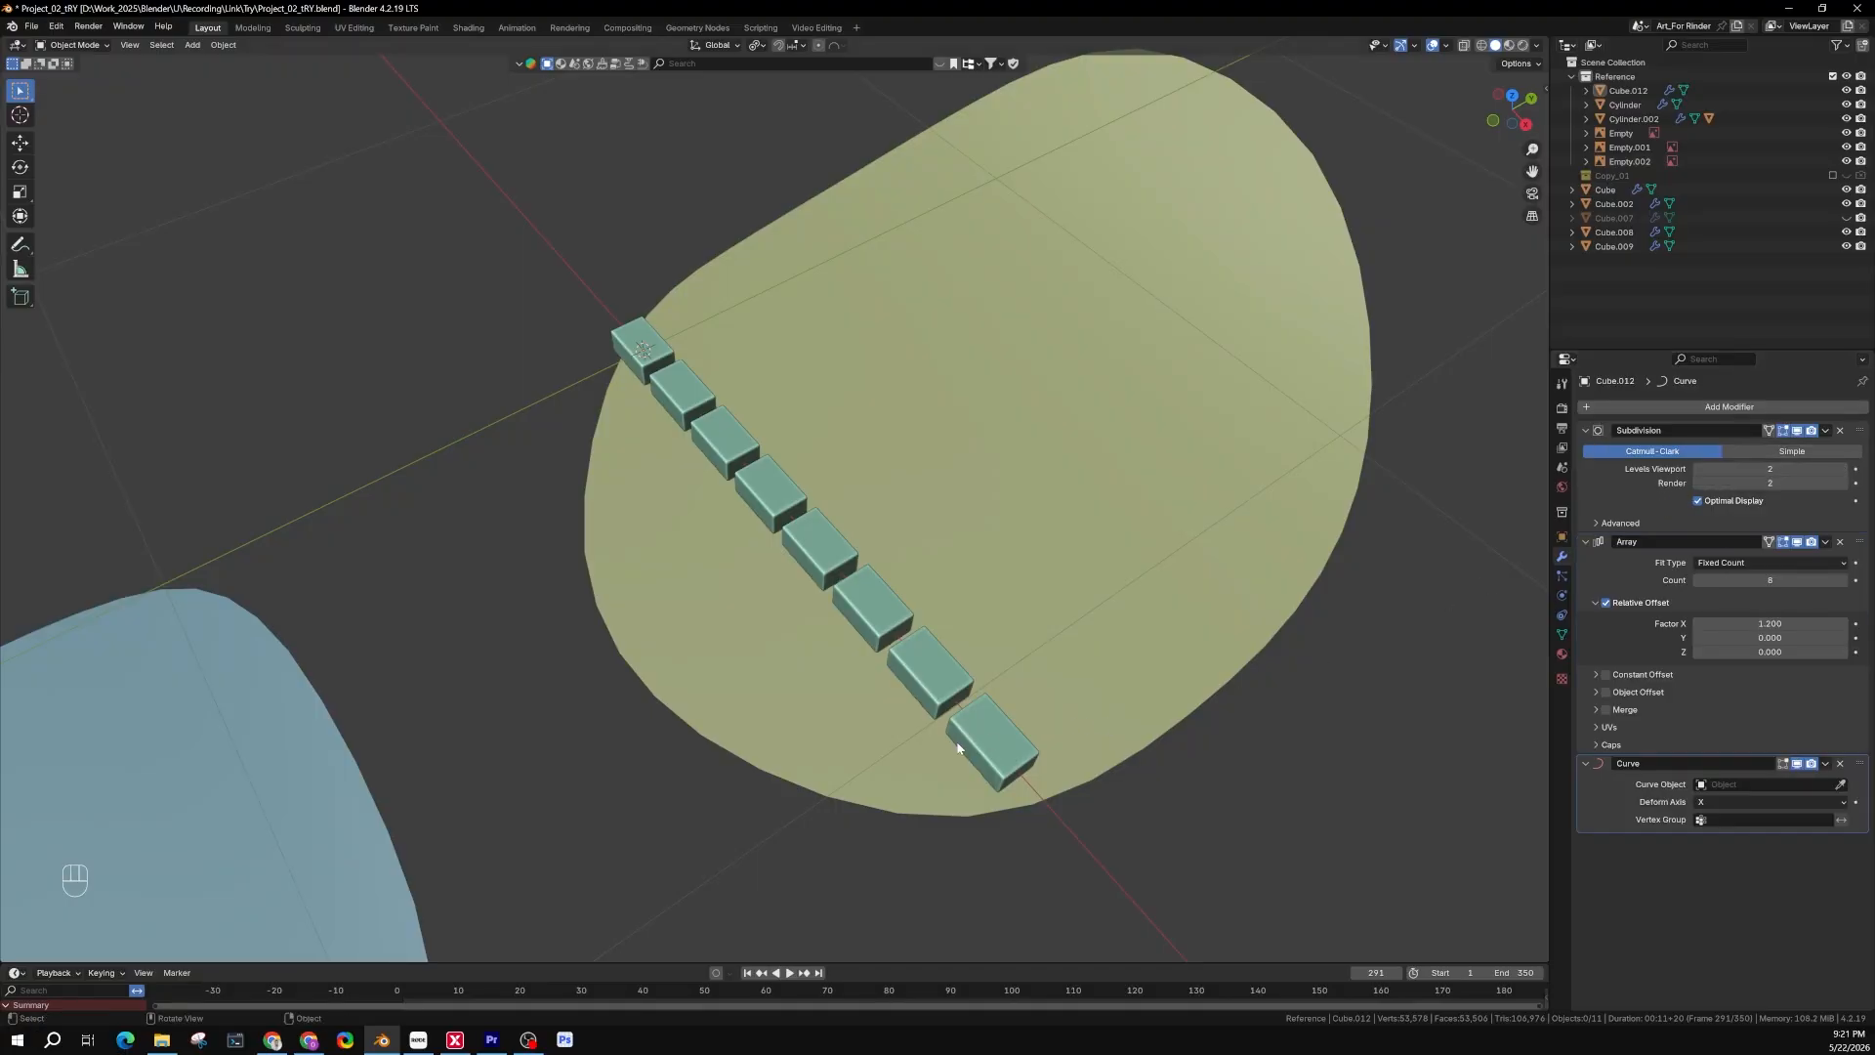
{"action": "middle_click_drag", "start_coordinate": [957, 748], "coordinate": [928, 674]}
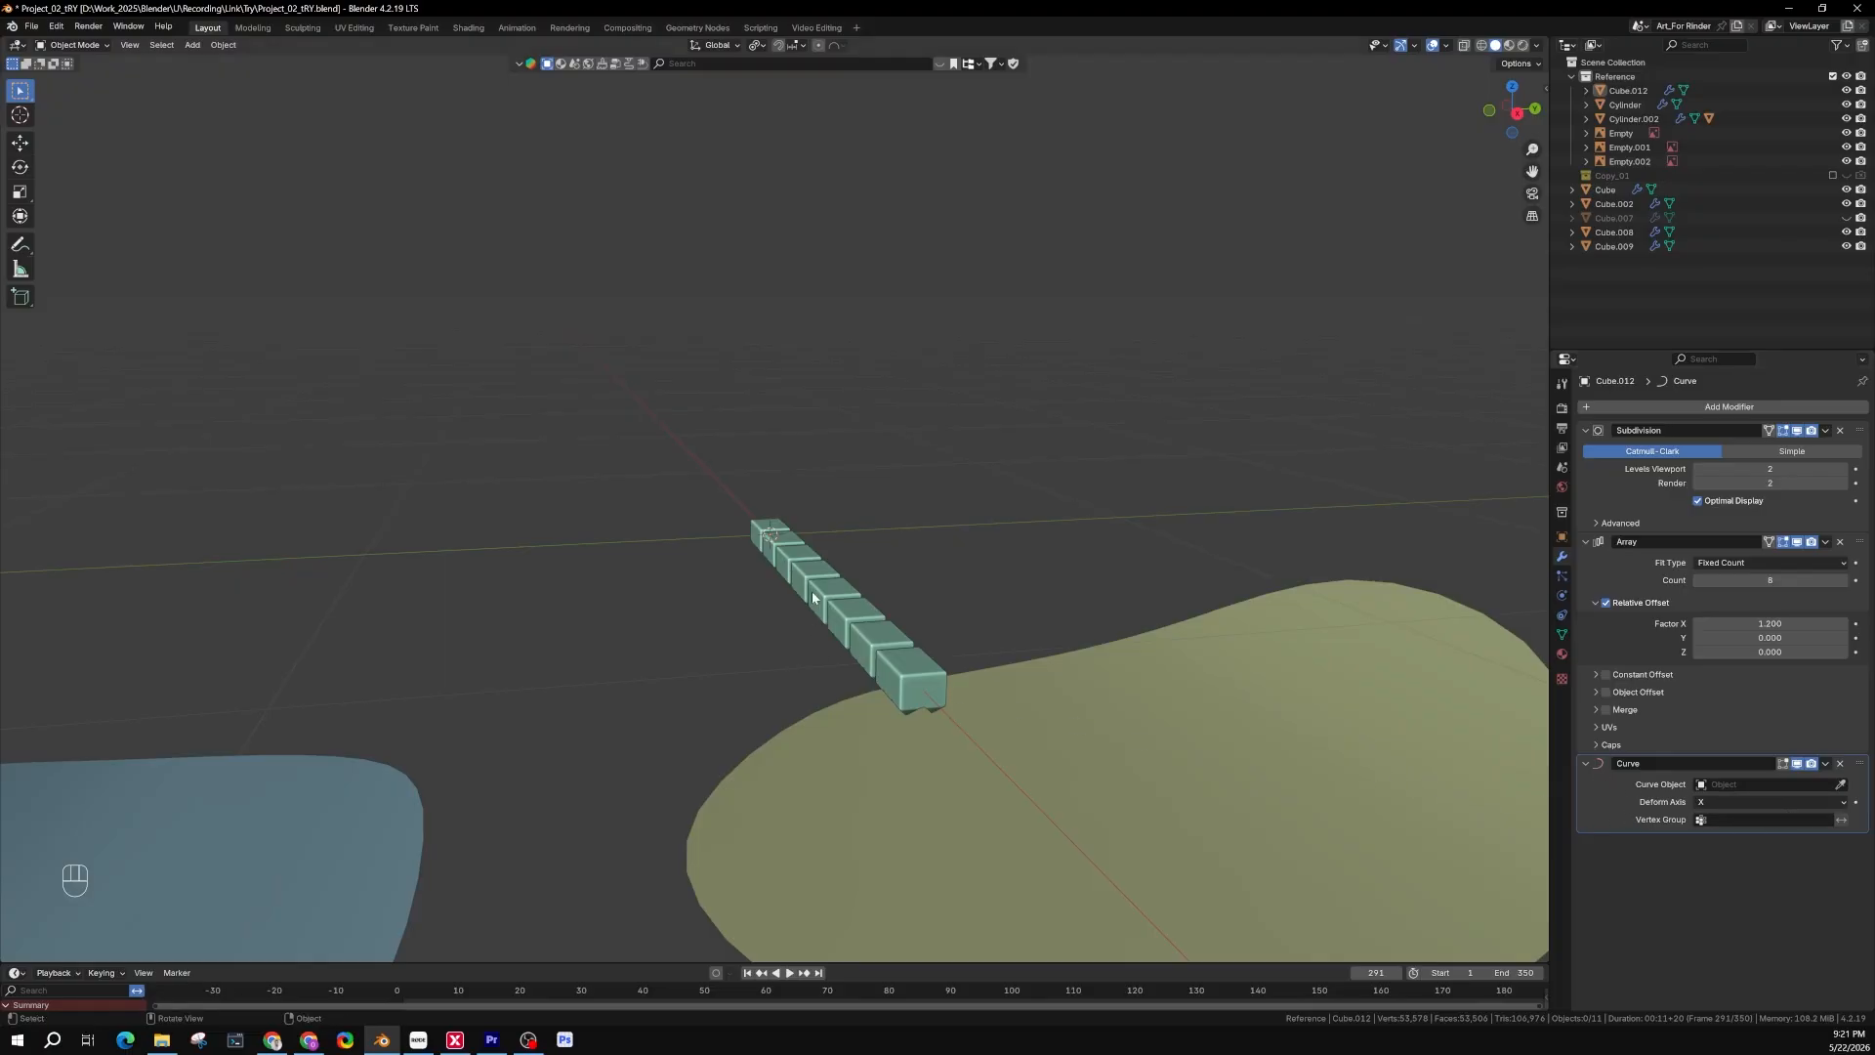
{"action": "middle_click_drag", "start_coordinate": [940, 731], "coordinate": [815, 707]}
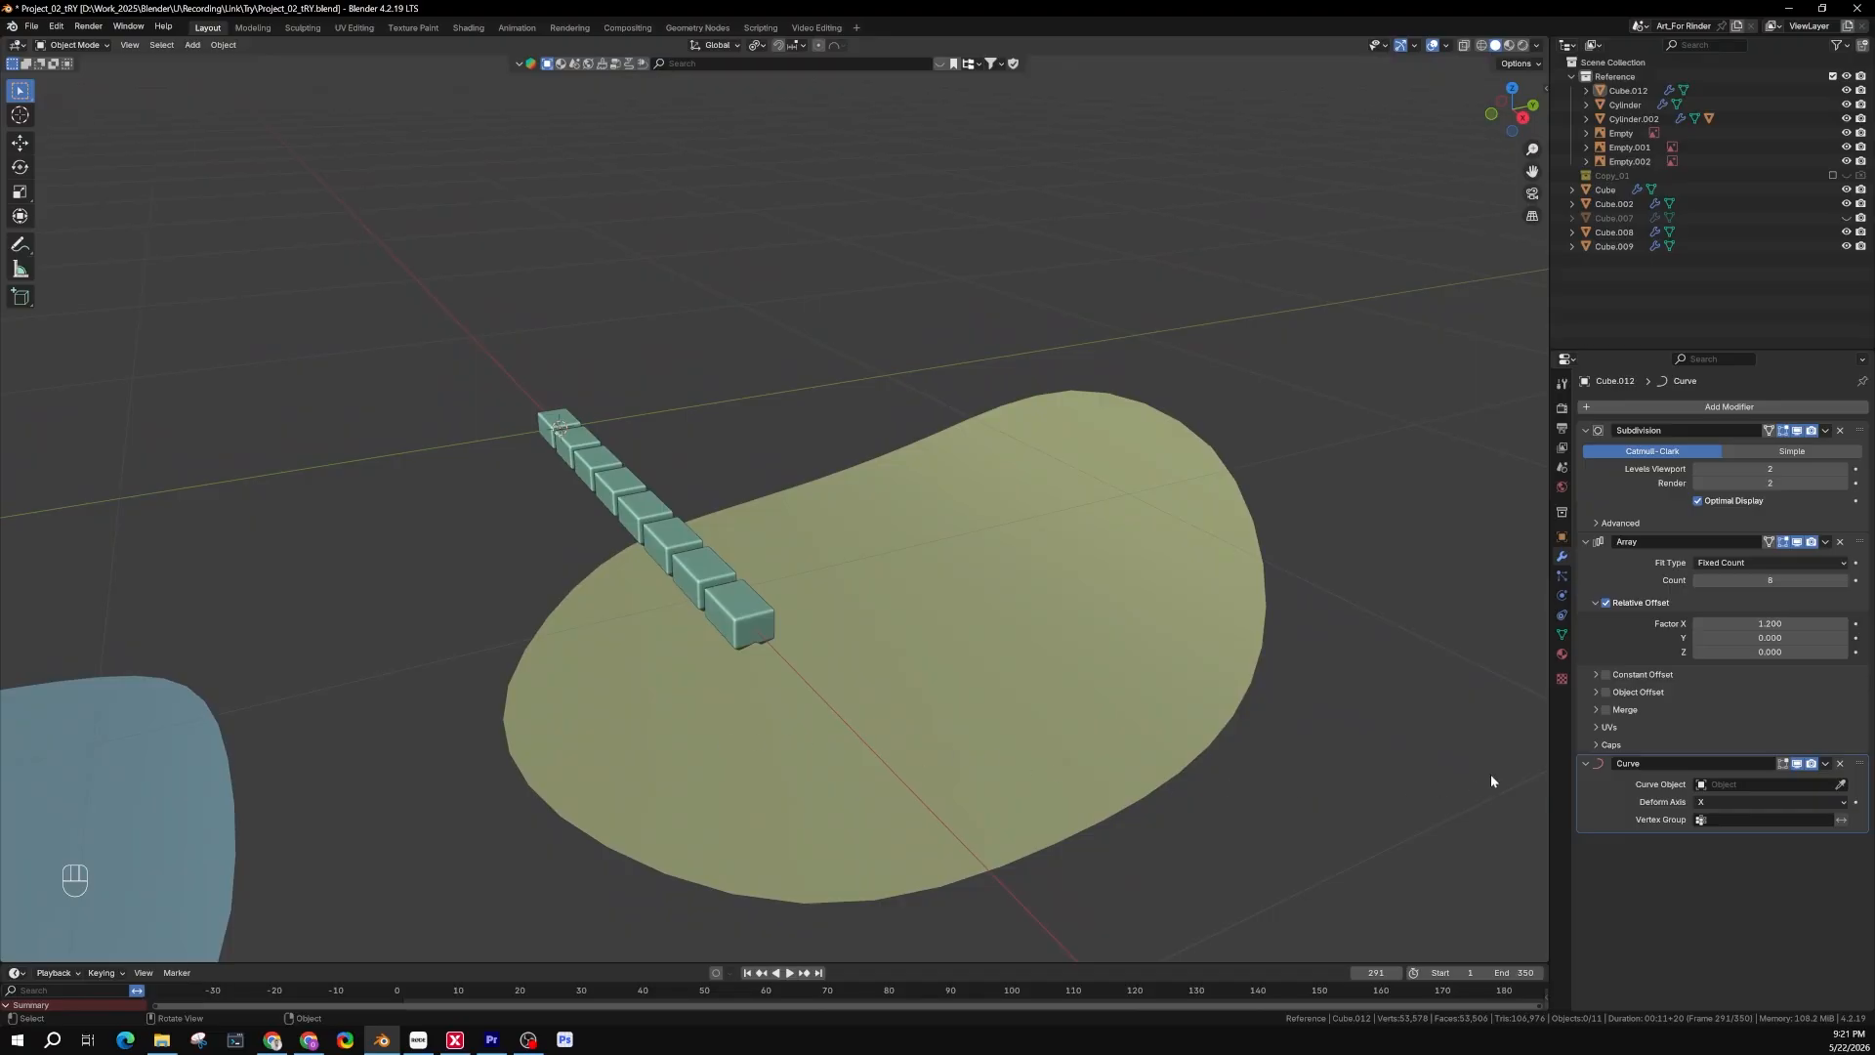
{"action": "key", "text": "Escape"}
Examine the tread row and the green sole patch from below and above, alongside the outsole reference image
{"action": "middle_click_drag", "start_coordinate": [1074, 752], "coordinate": [989, 704]}
{"action": "left_click", "coordinate": [1005, 716]}
{"action": "middle_click_drag", "start_coordinate": [1074, 657], "coordinate": [1015, 549]}
{"action": "scroll", "coordinate": [1026, 508], "scroll_direction": "down", "scroll_amount": 3}
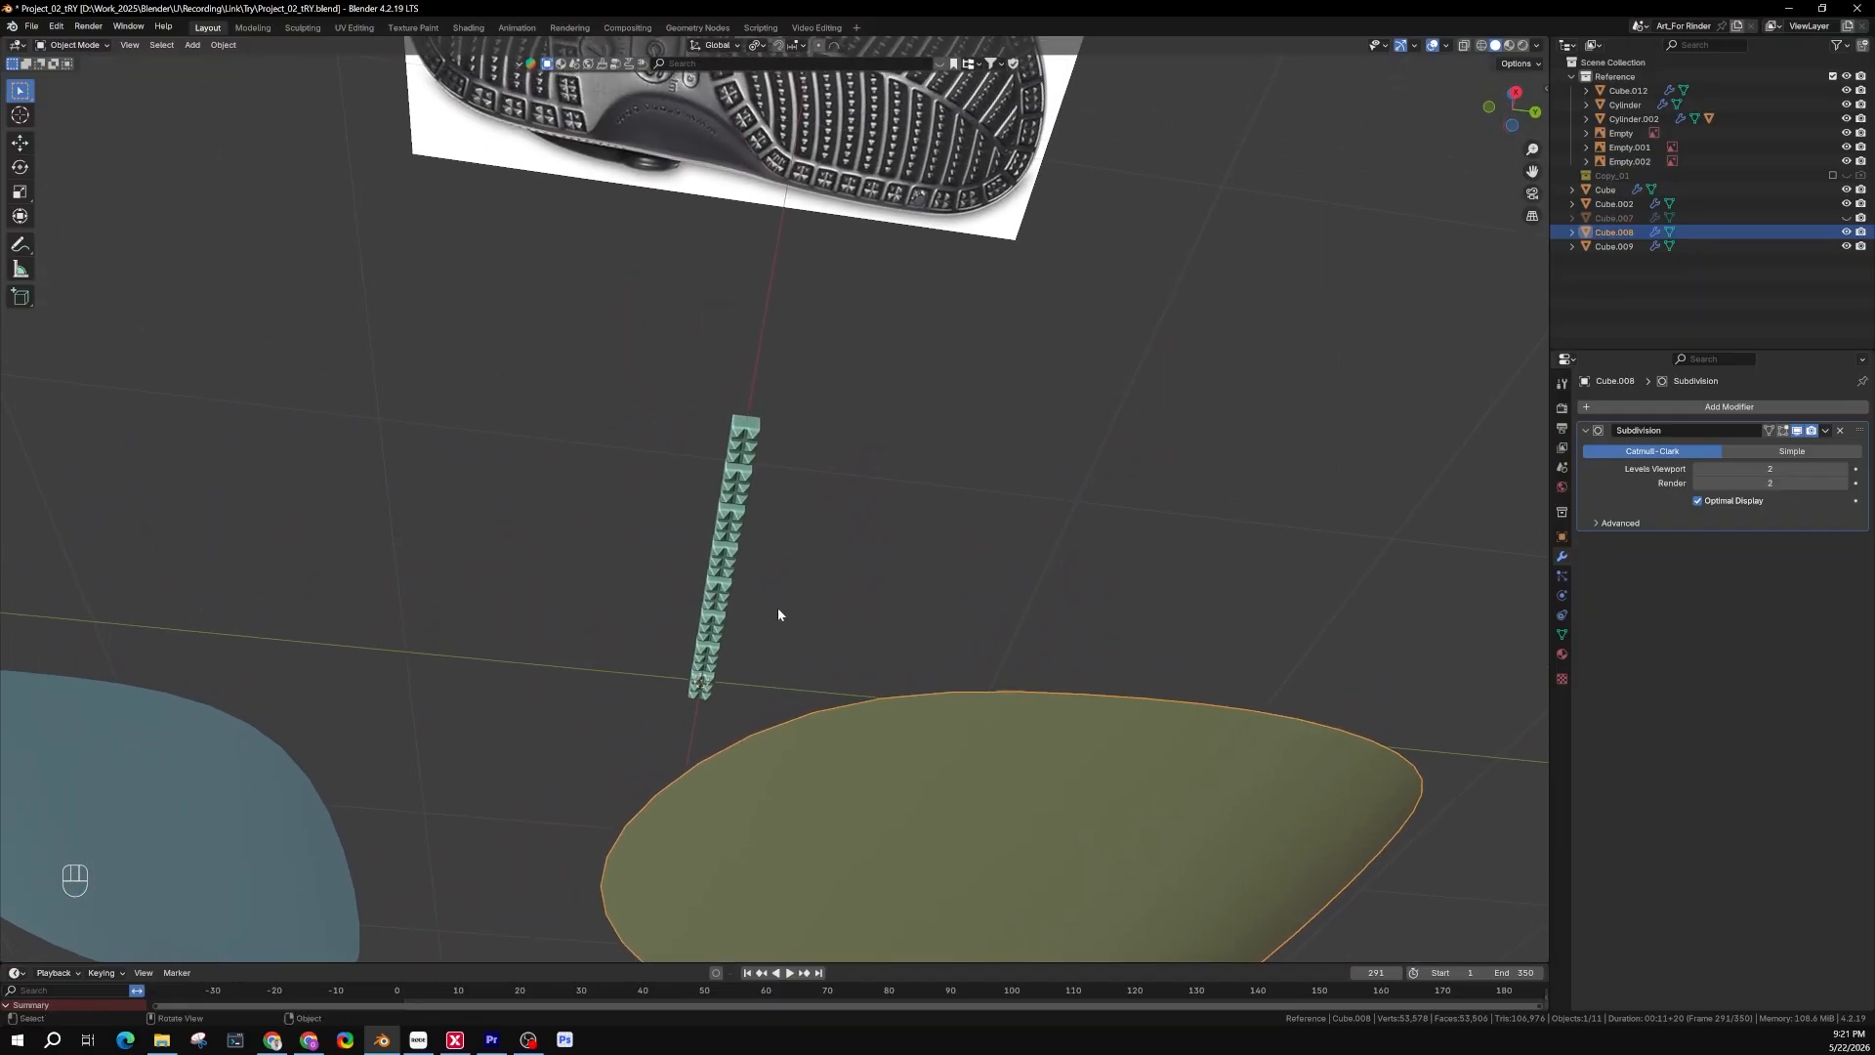
{"action": "middle_click_drag", "start_coordinate": [778, 610], "coordinate": [812, 746]}
{"action": "middle_click_drag", "start_coordinate": [813, 746], "coordinate": [757, 683], "text": "shift"}
{"action": "scroll", "coordinate": [720, 669], "scroll_direction": "up", "scroll_amount": 2}
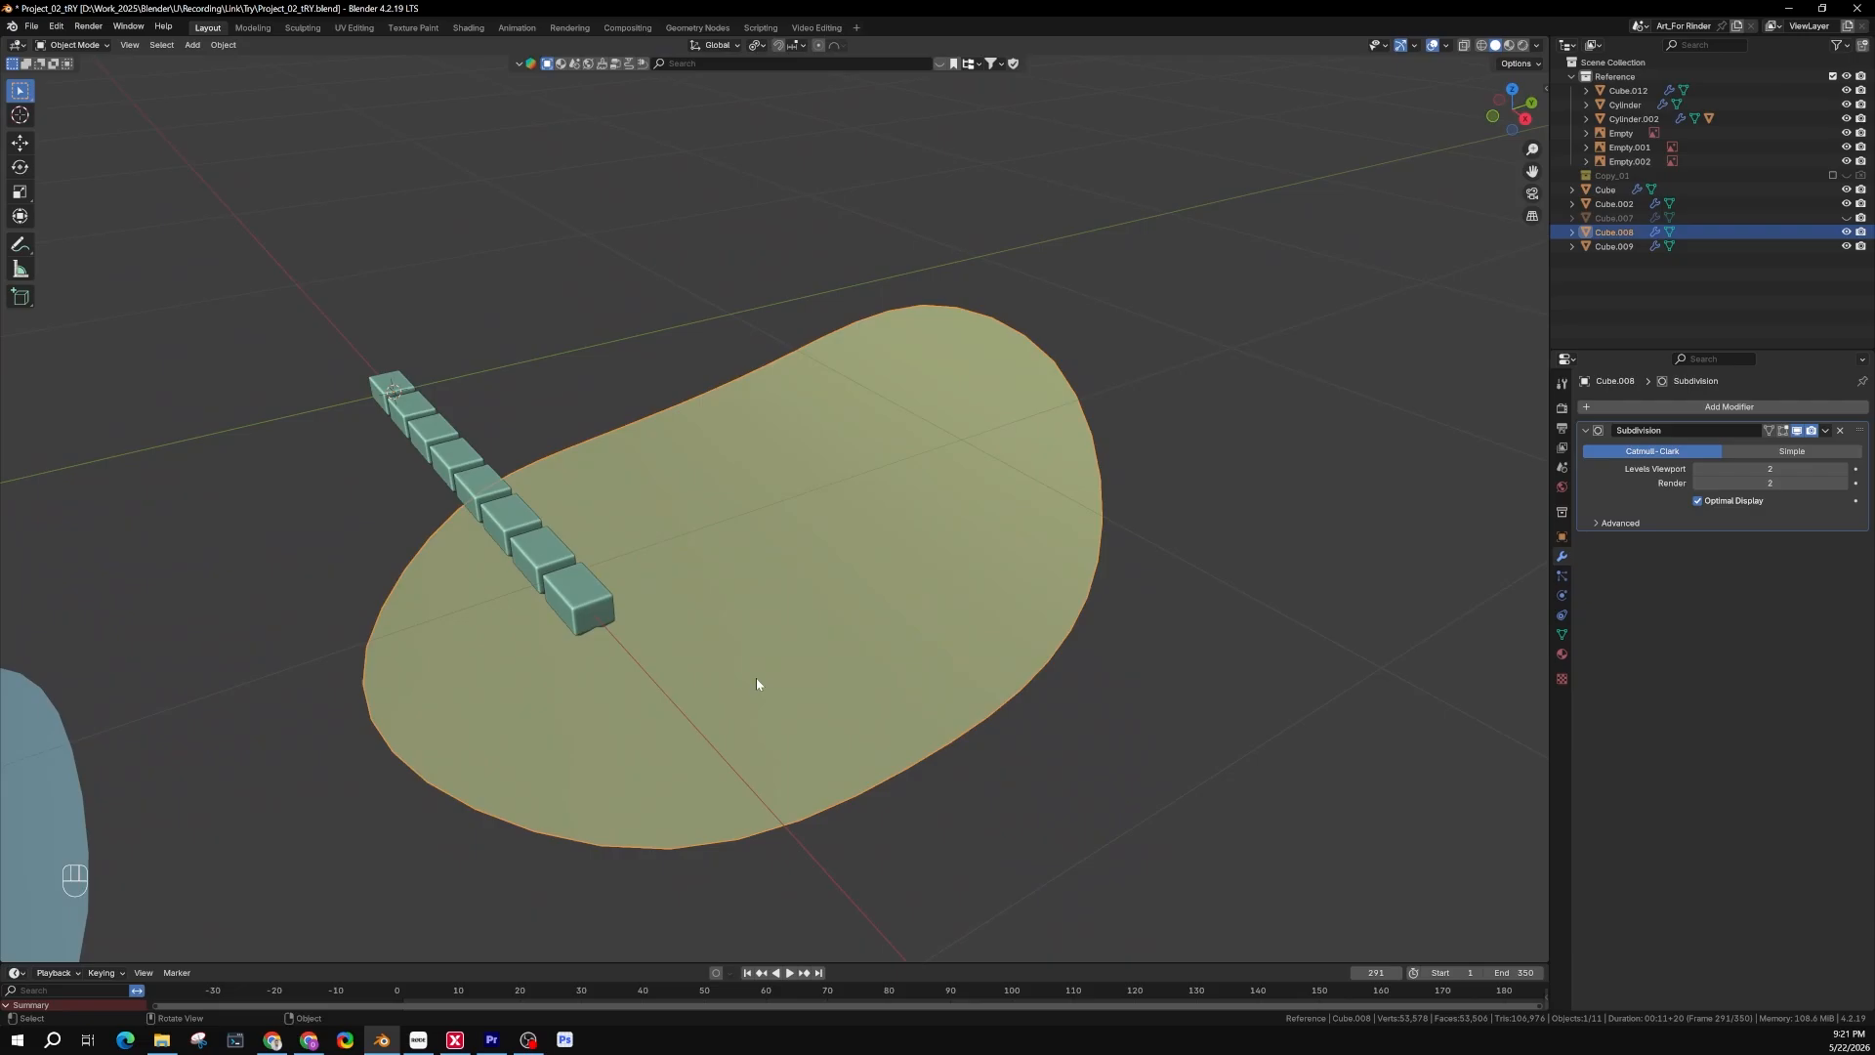
{"action": "left_click", "coordinate": [416, 455]}
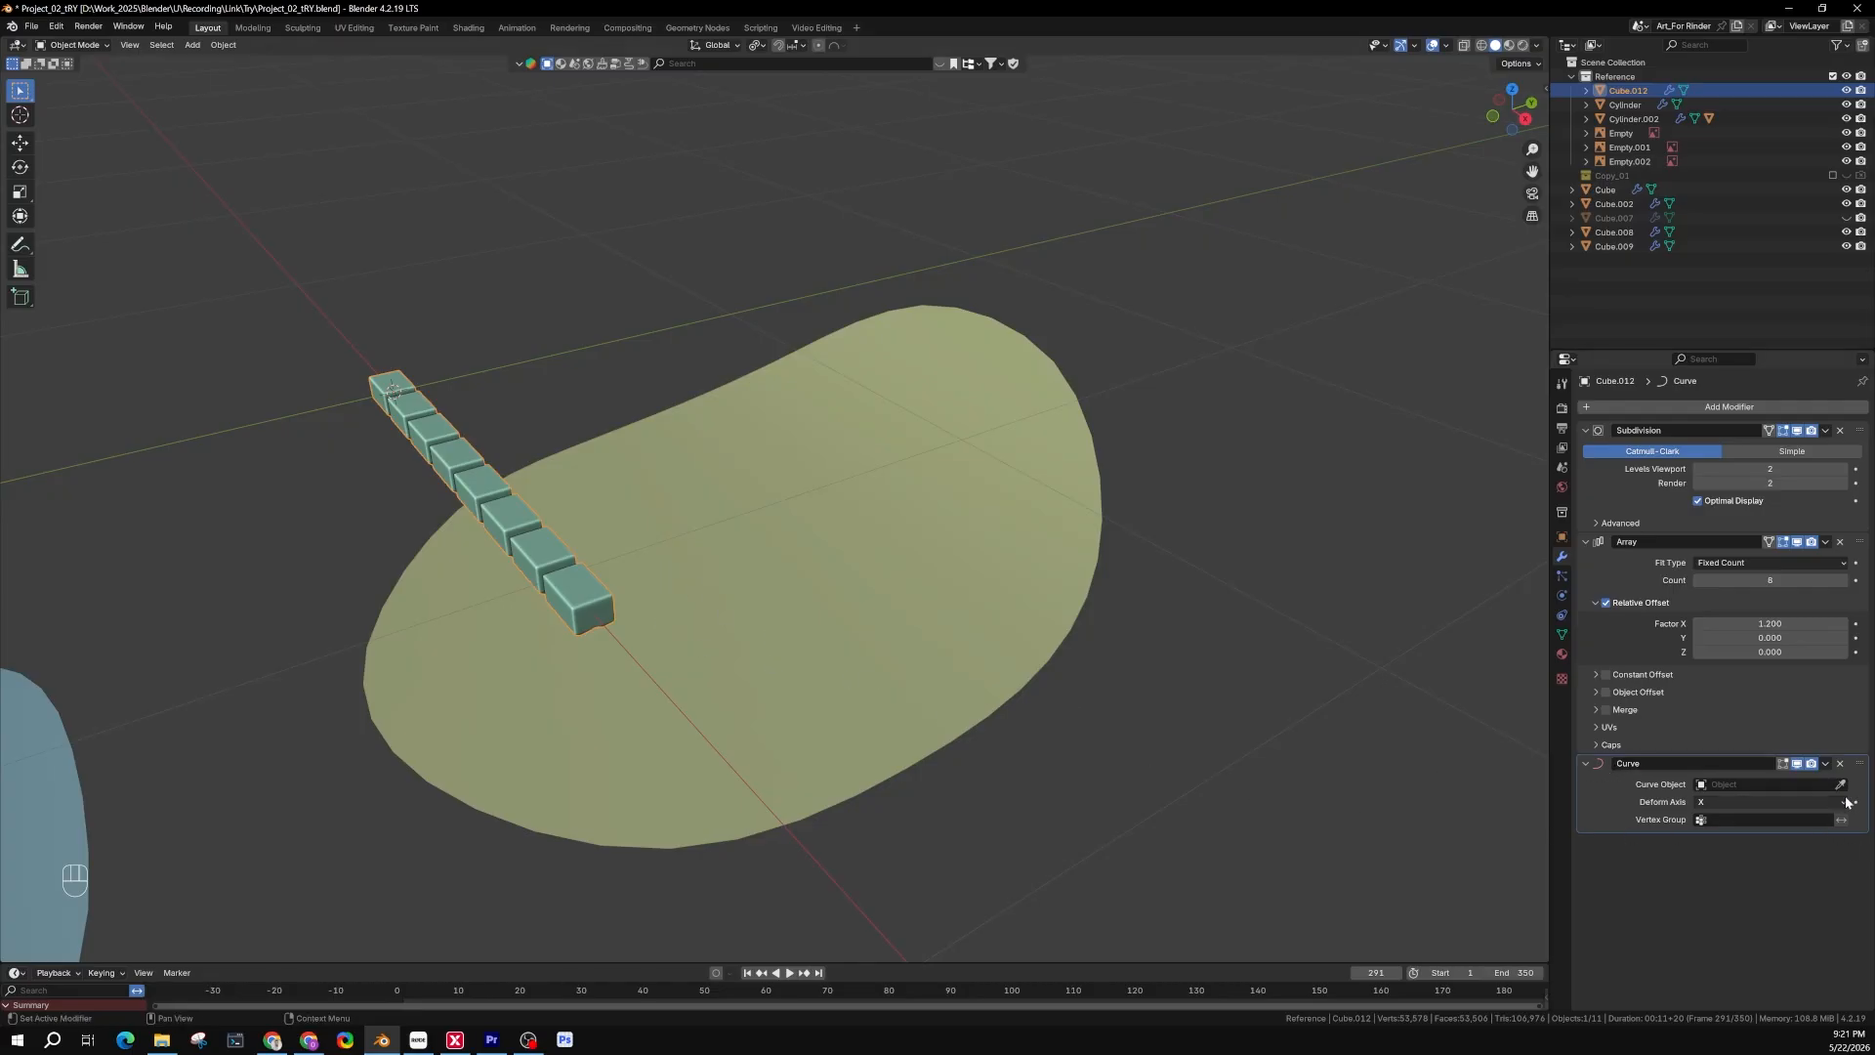
Apply the Subdivision modifier on the green sole patch and check its resulting mesh in Edit Mode
{"action": "left_click", "coordinate": [817, 625]}
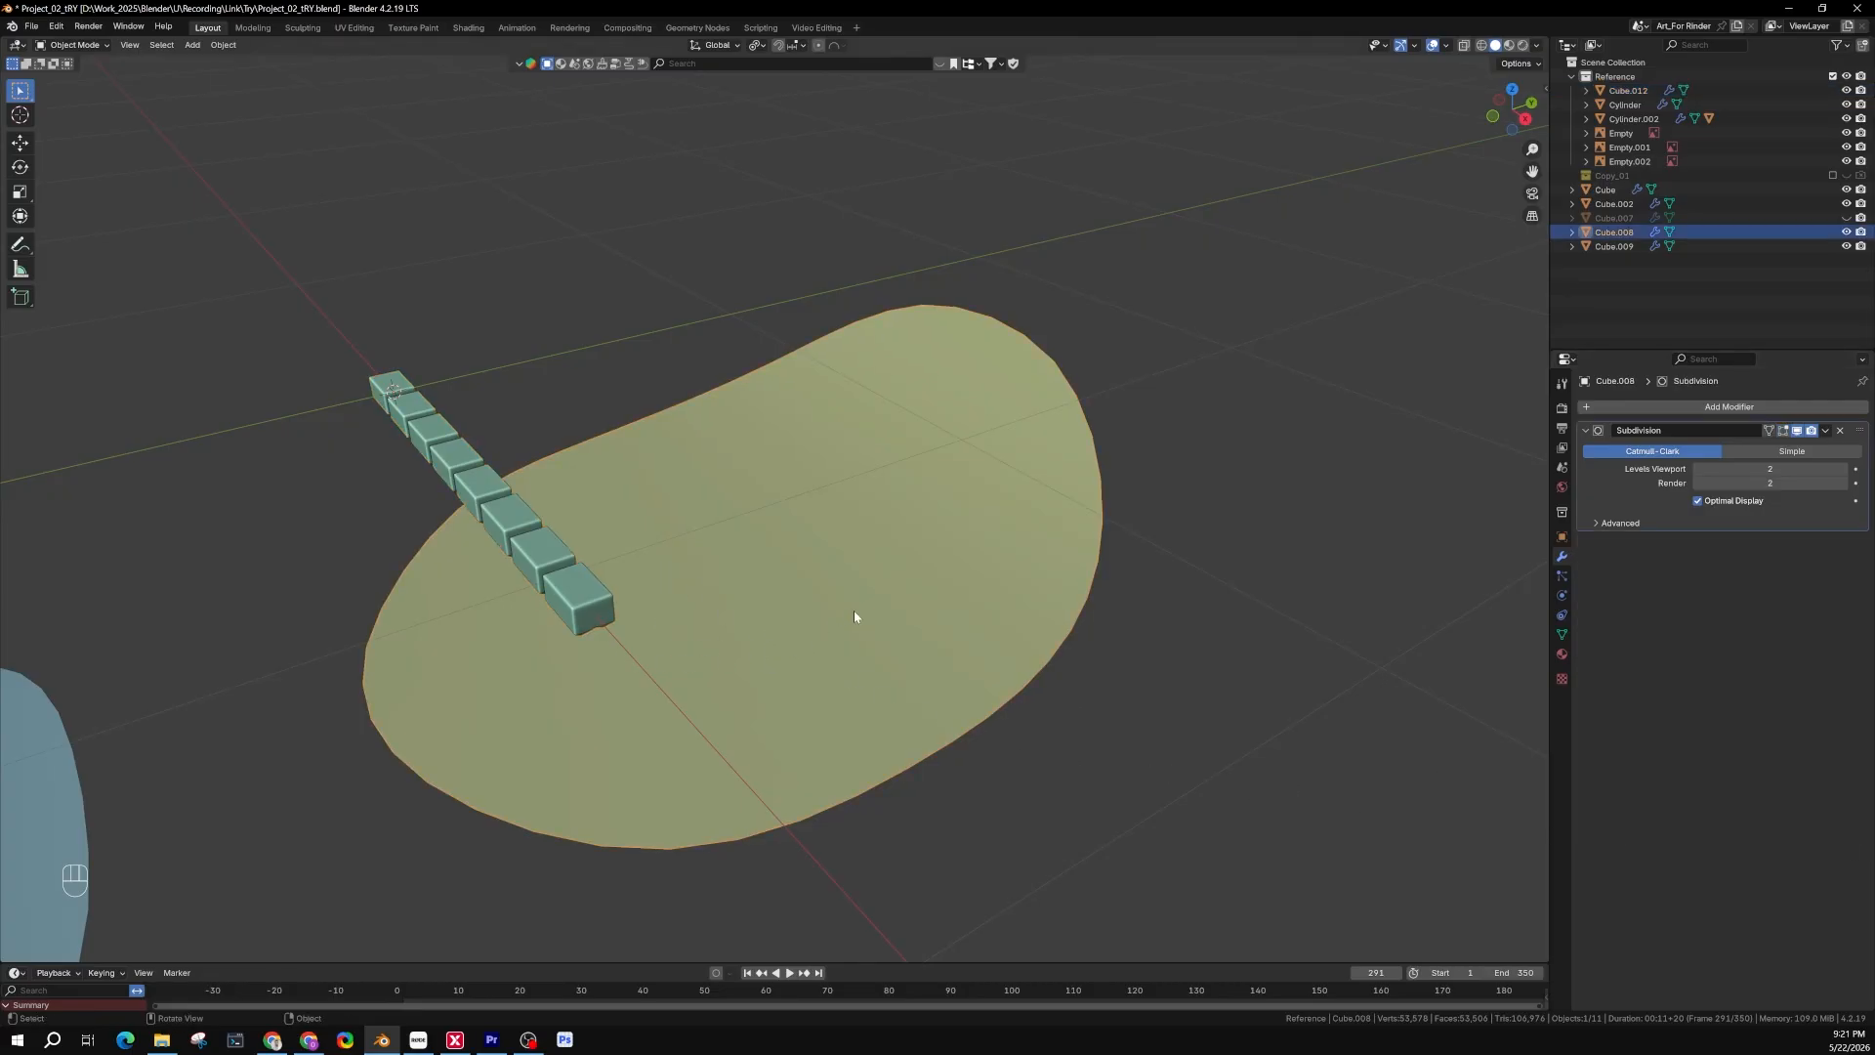
{"action": "middle_click_drag", "start_coordinate": [853, 609], "coordinate": [855, 589]}
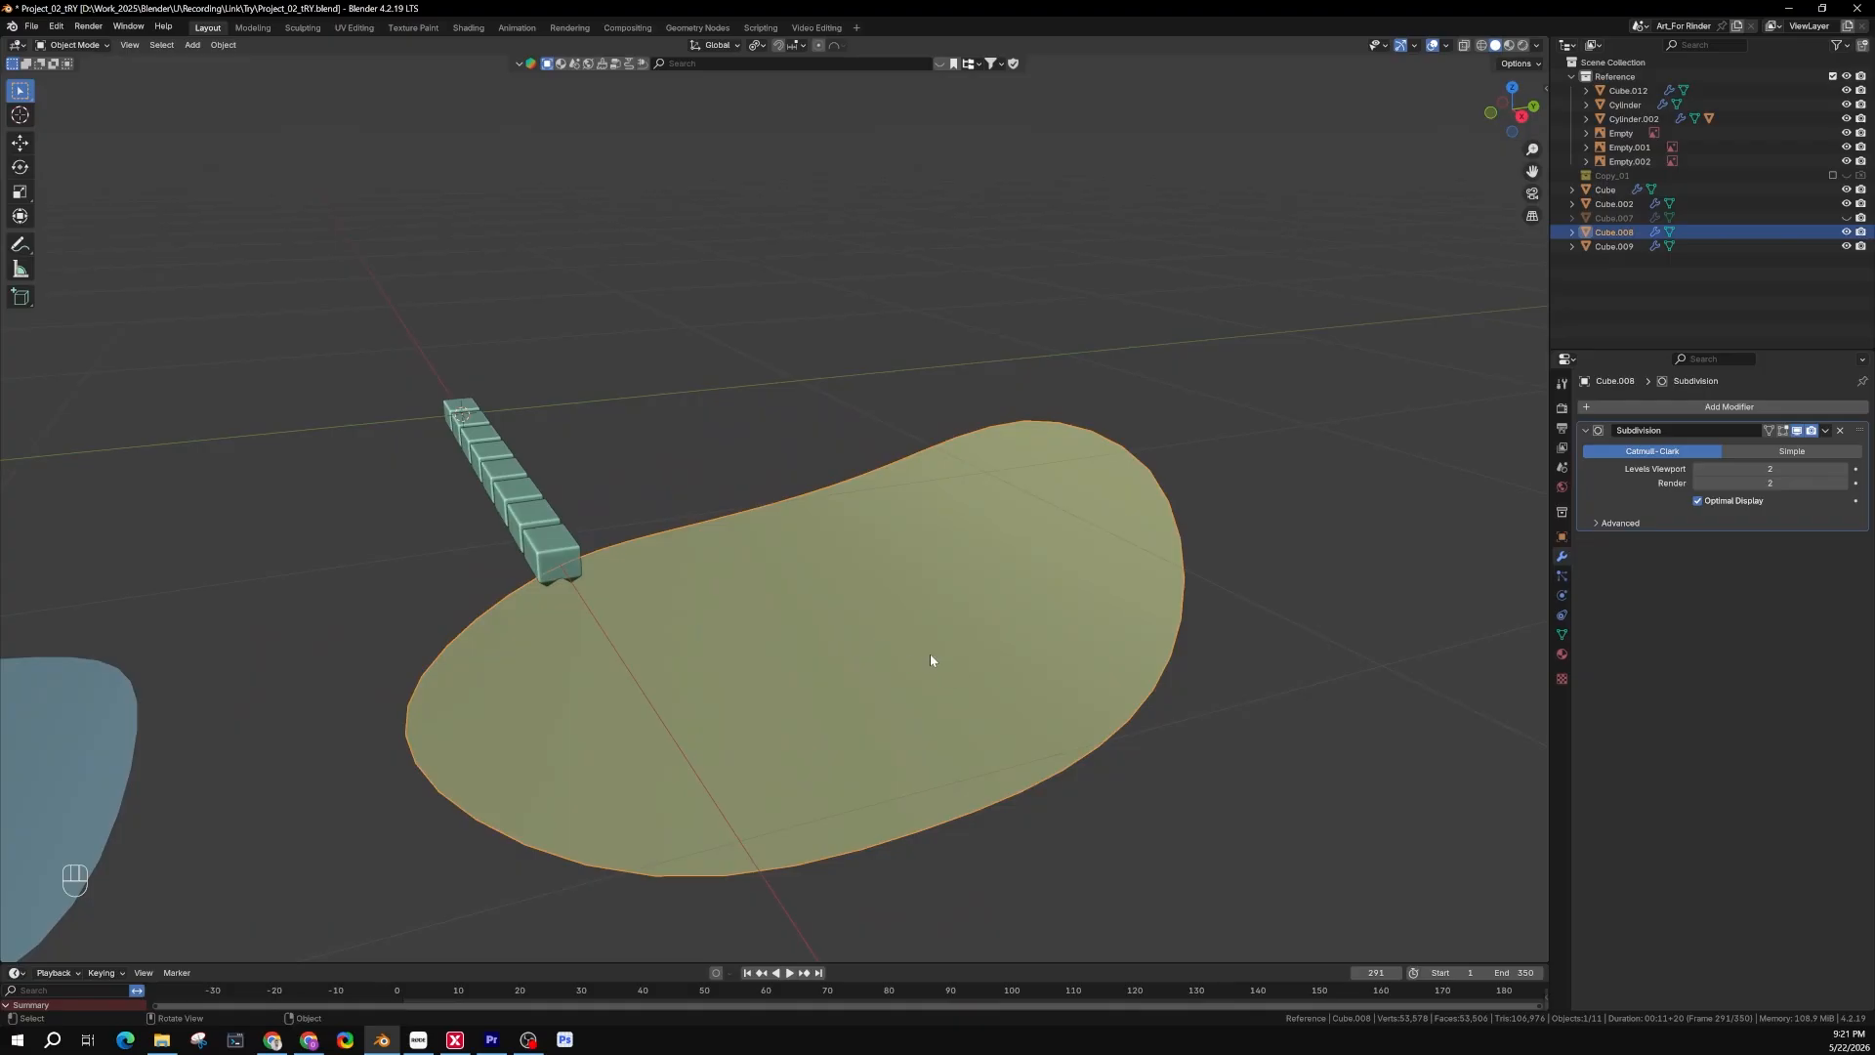
{"action": "key", "text": "Tab"}
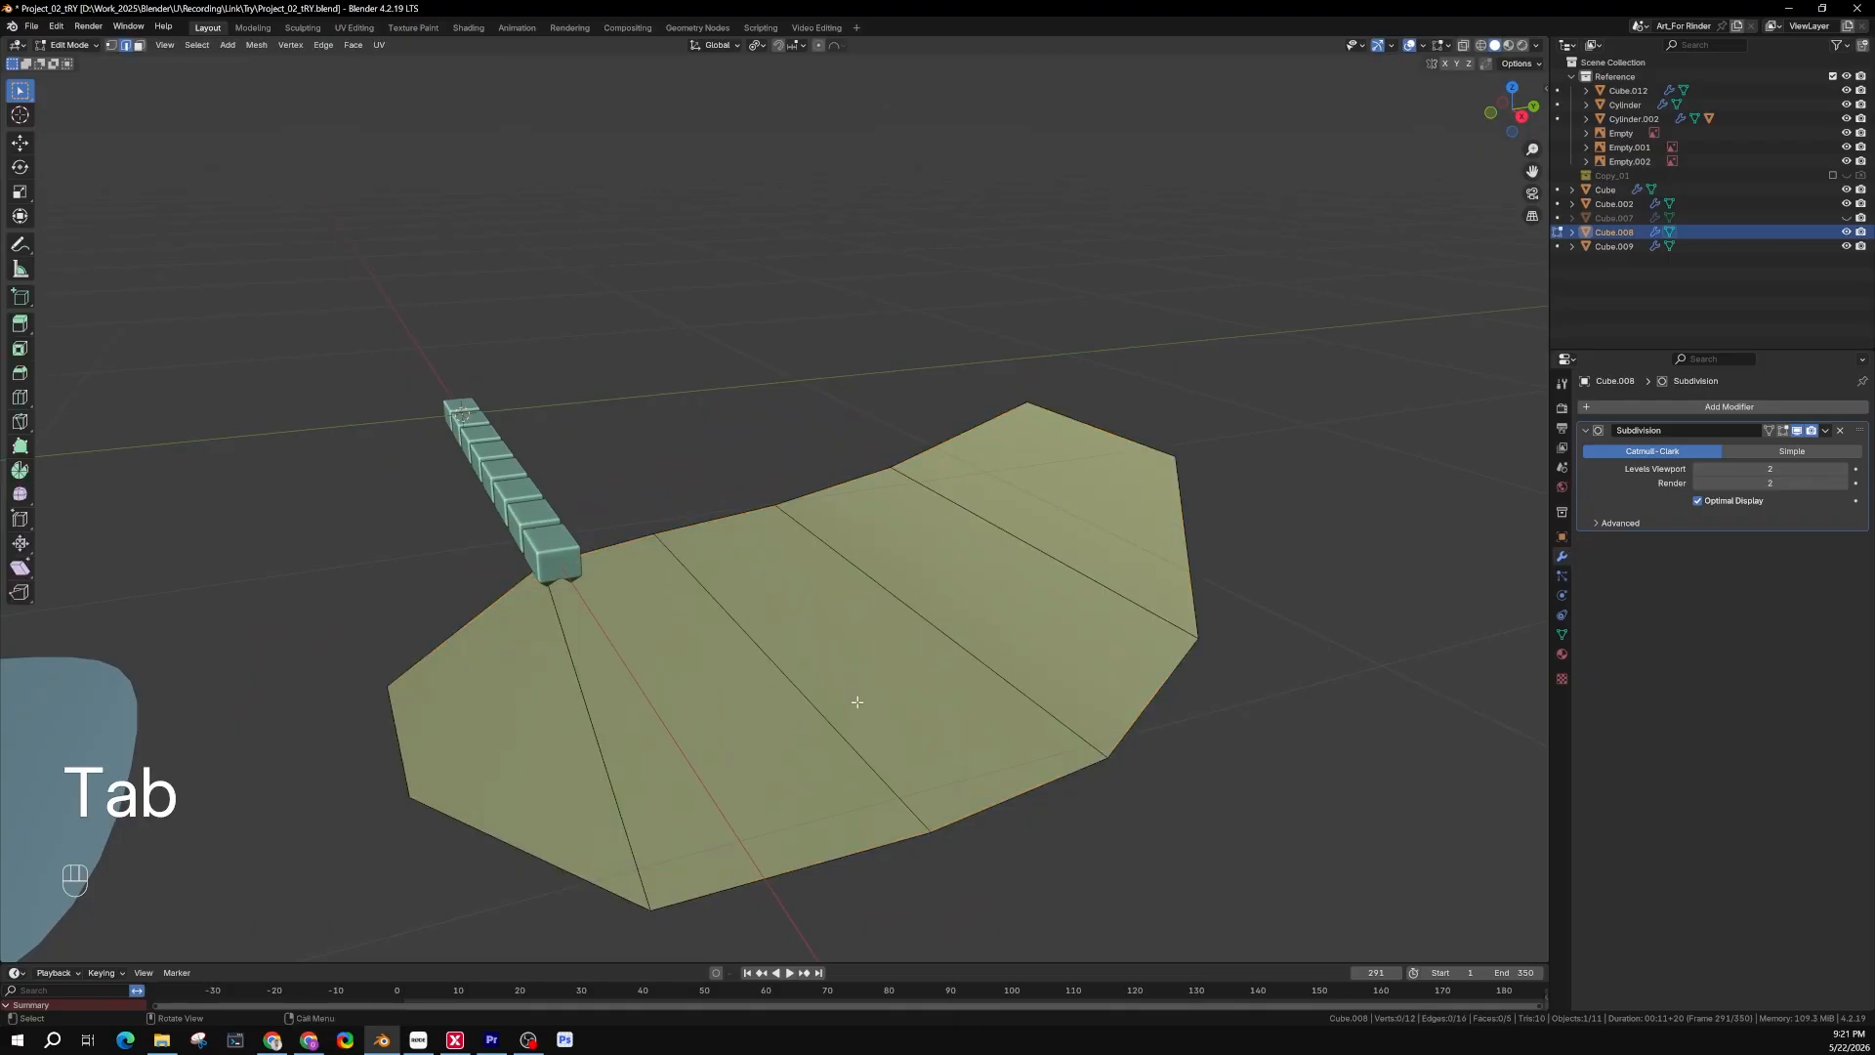
{"action": "key", "text": "Tab"}
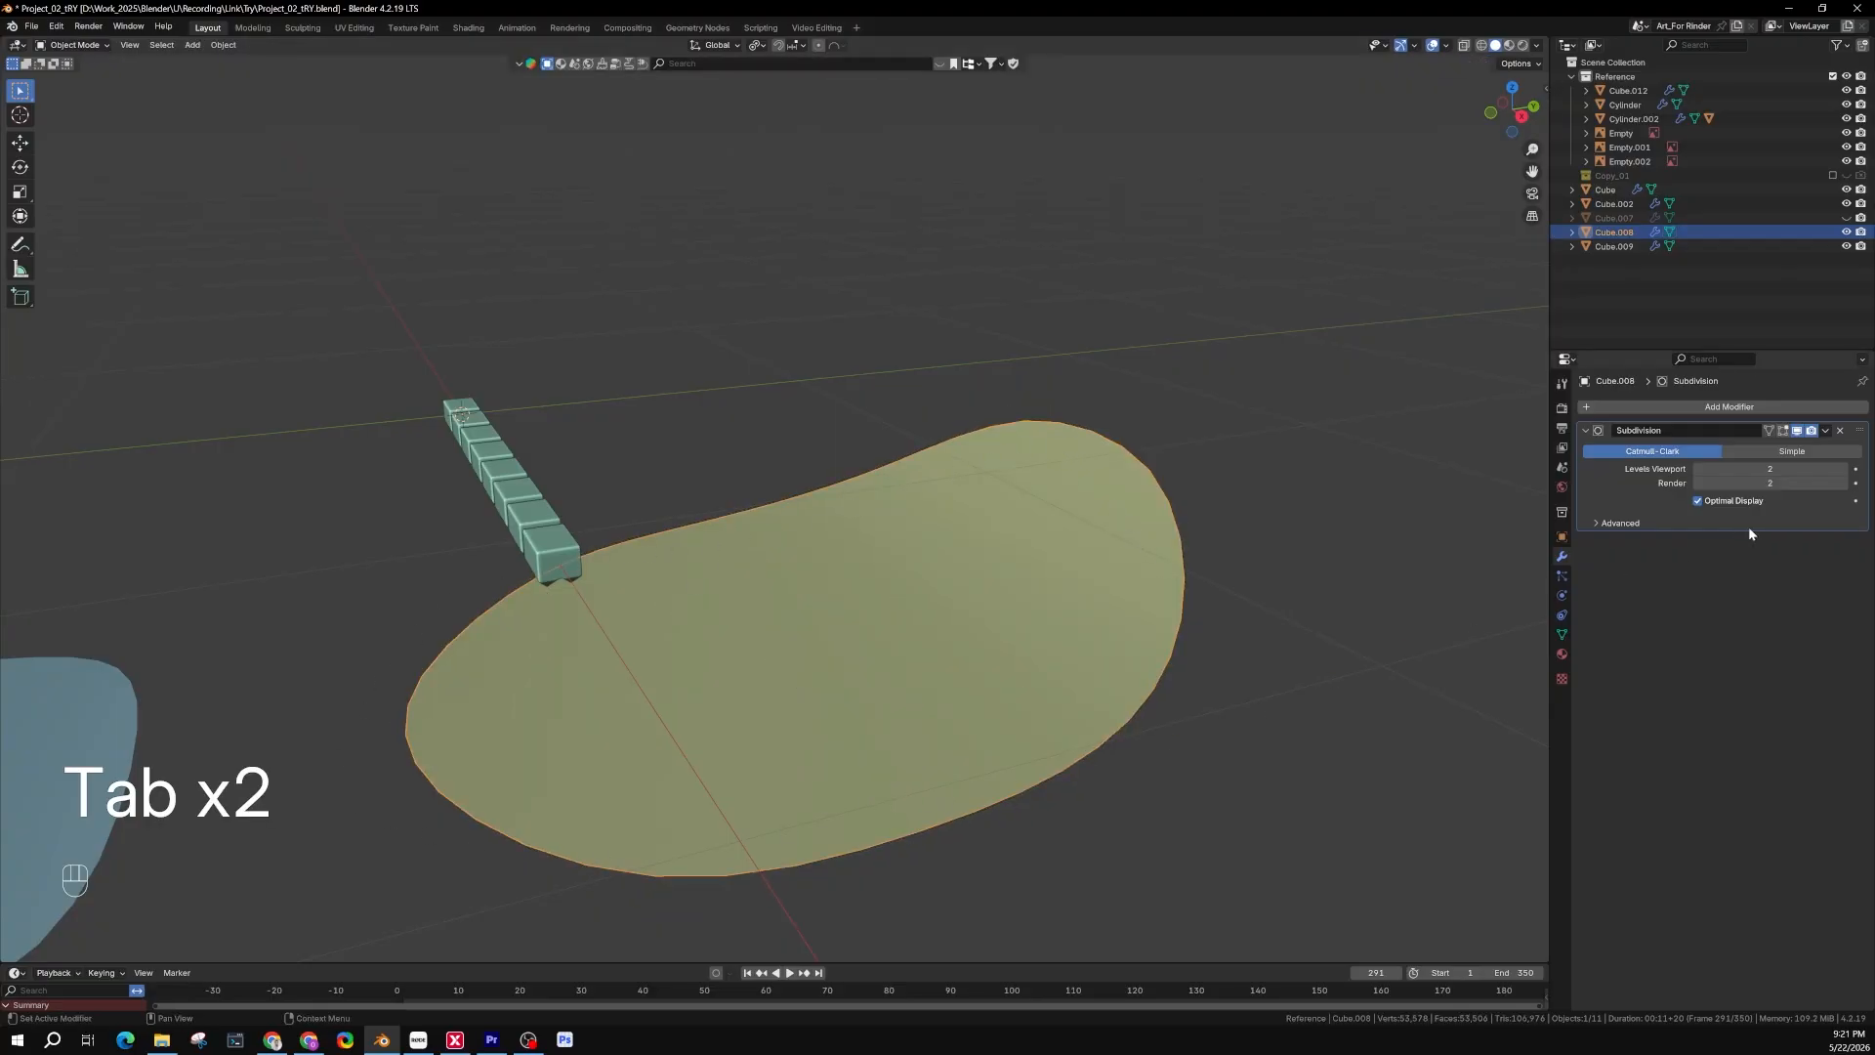
{"action": "left_click", "coordinate": [1825, 431]}
{"action": "left_click", "coordinate": [1772, 455]}
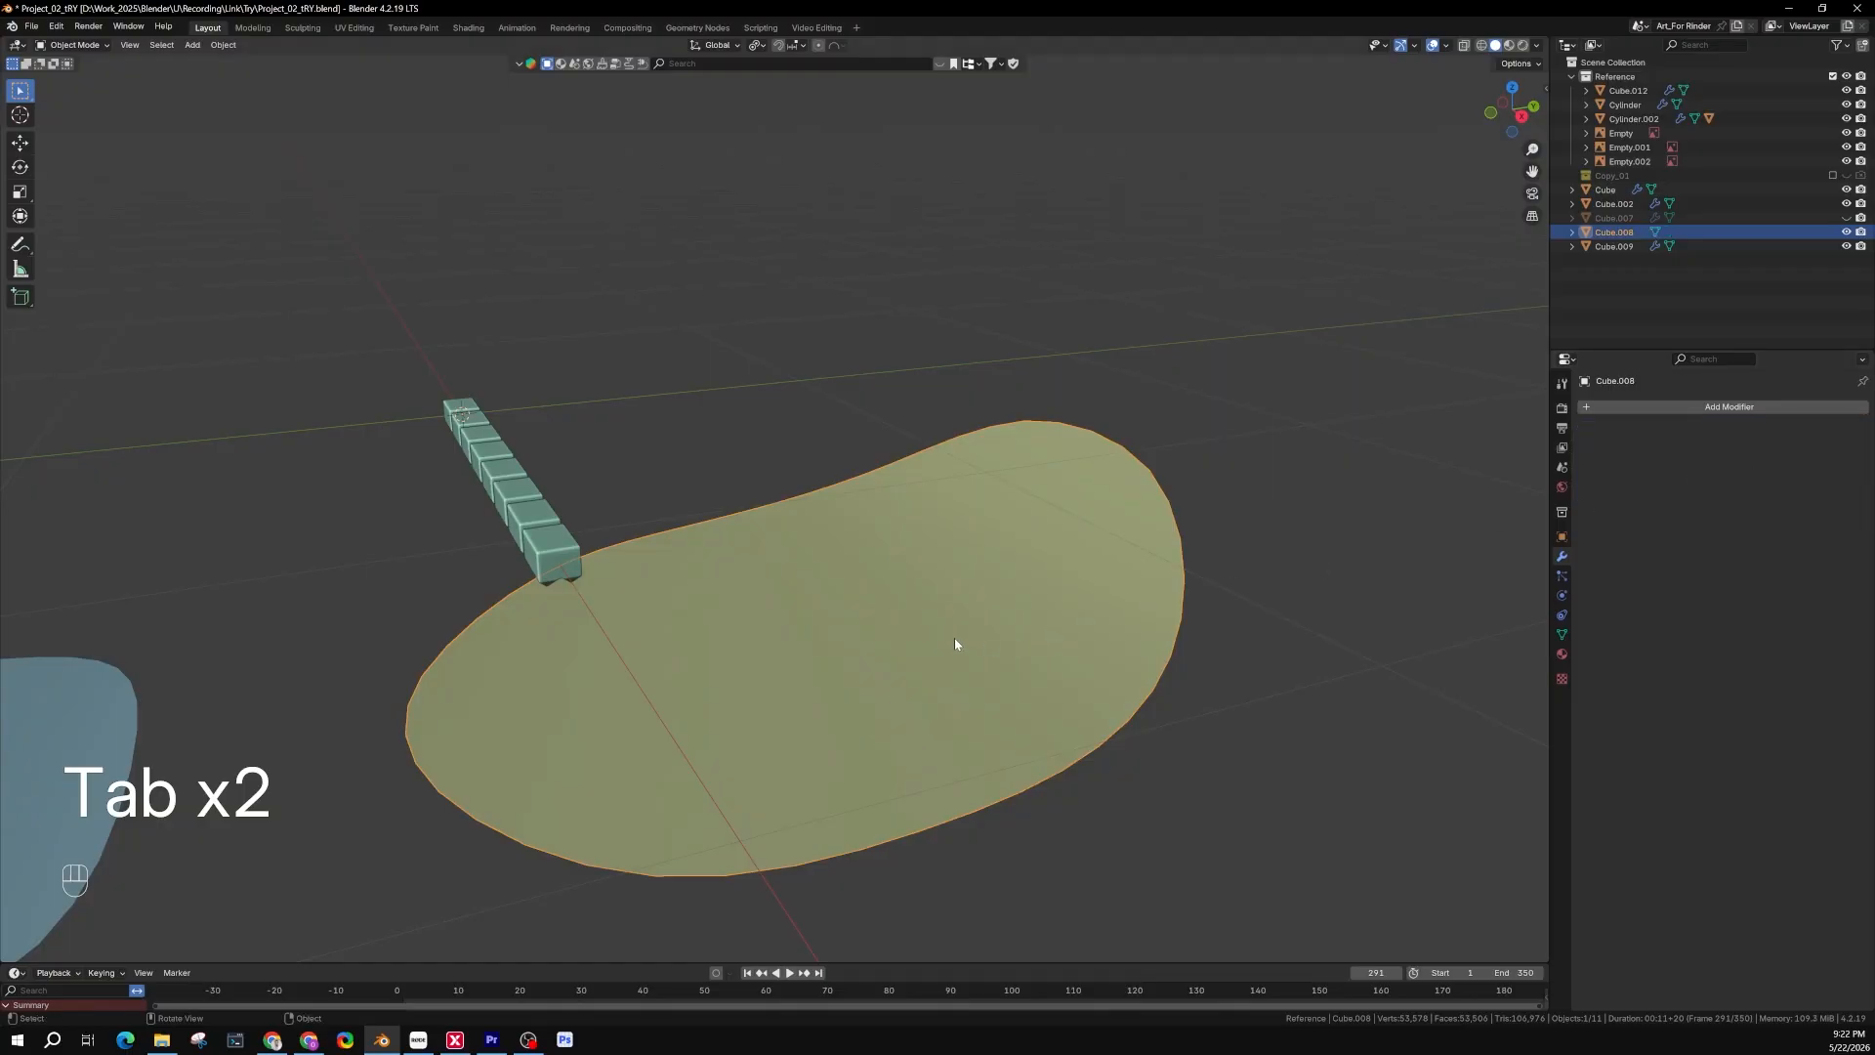
{"action": "key", "text": "Tab"}
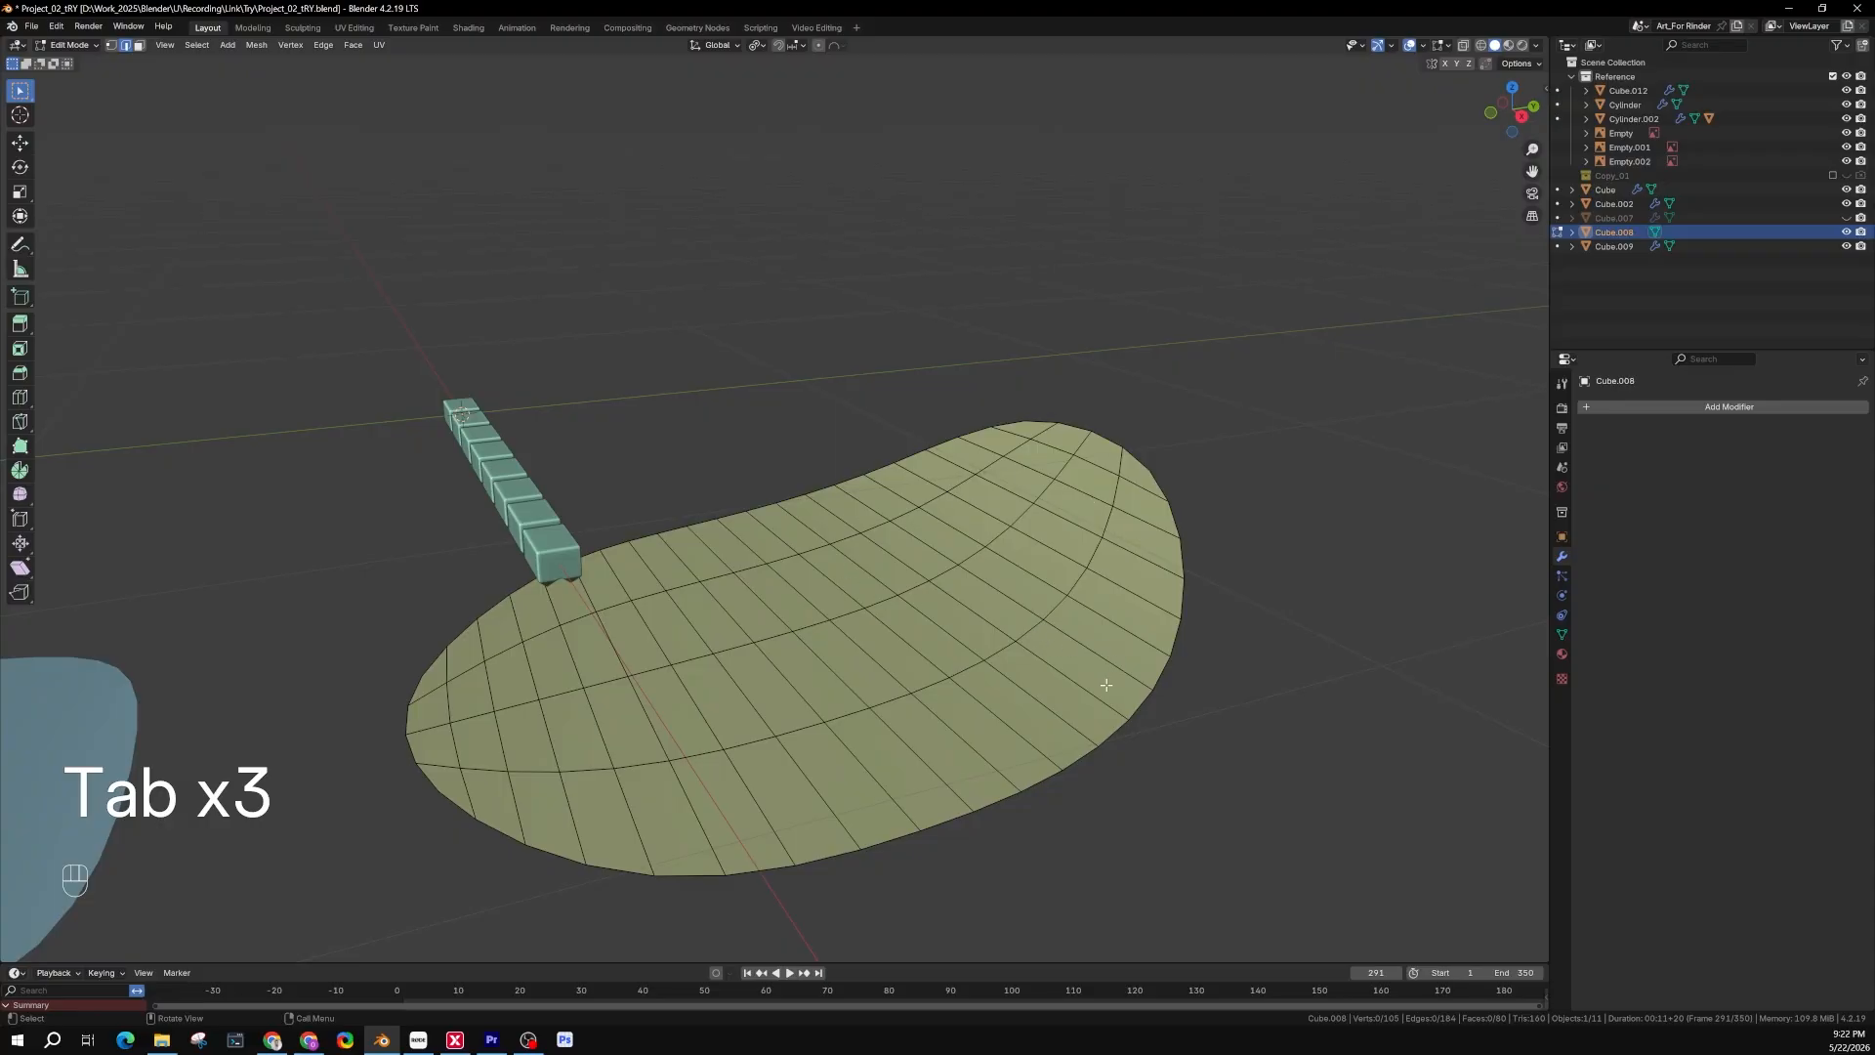
{"action": "key", "text": "Tab"}
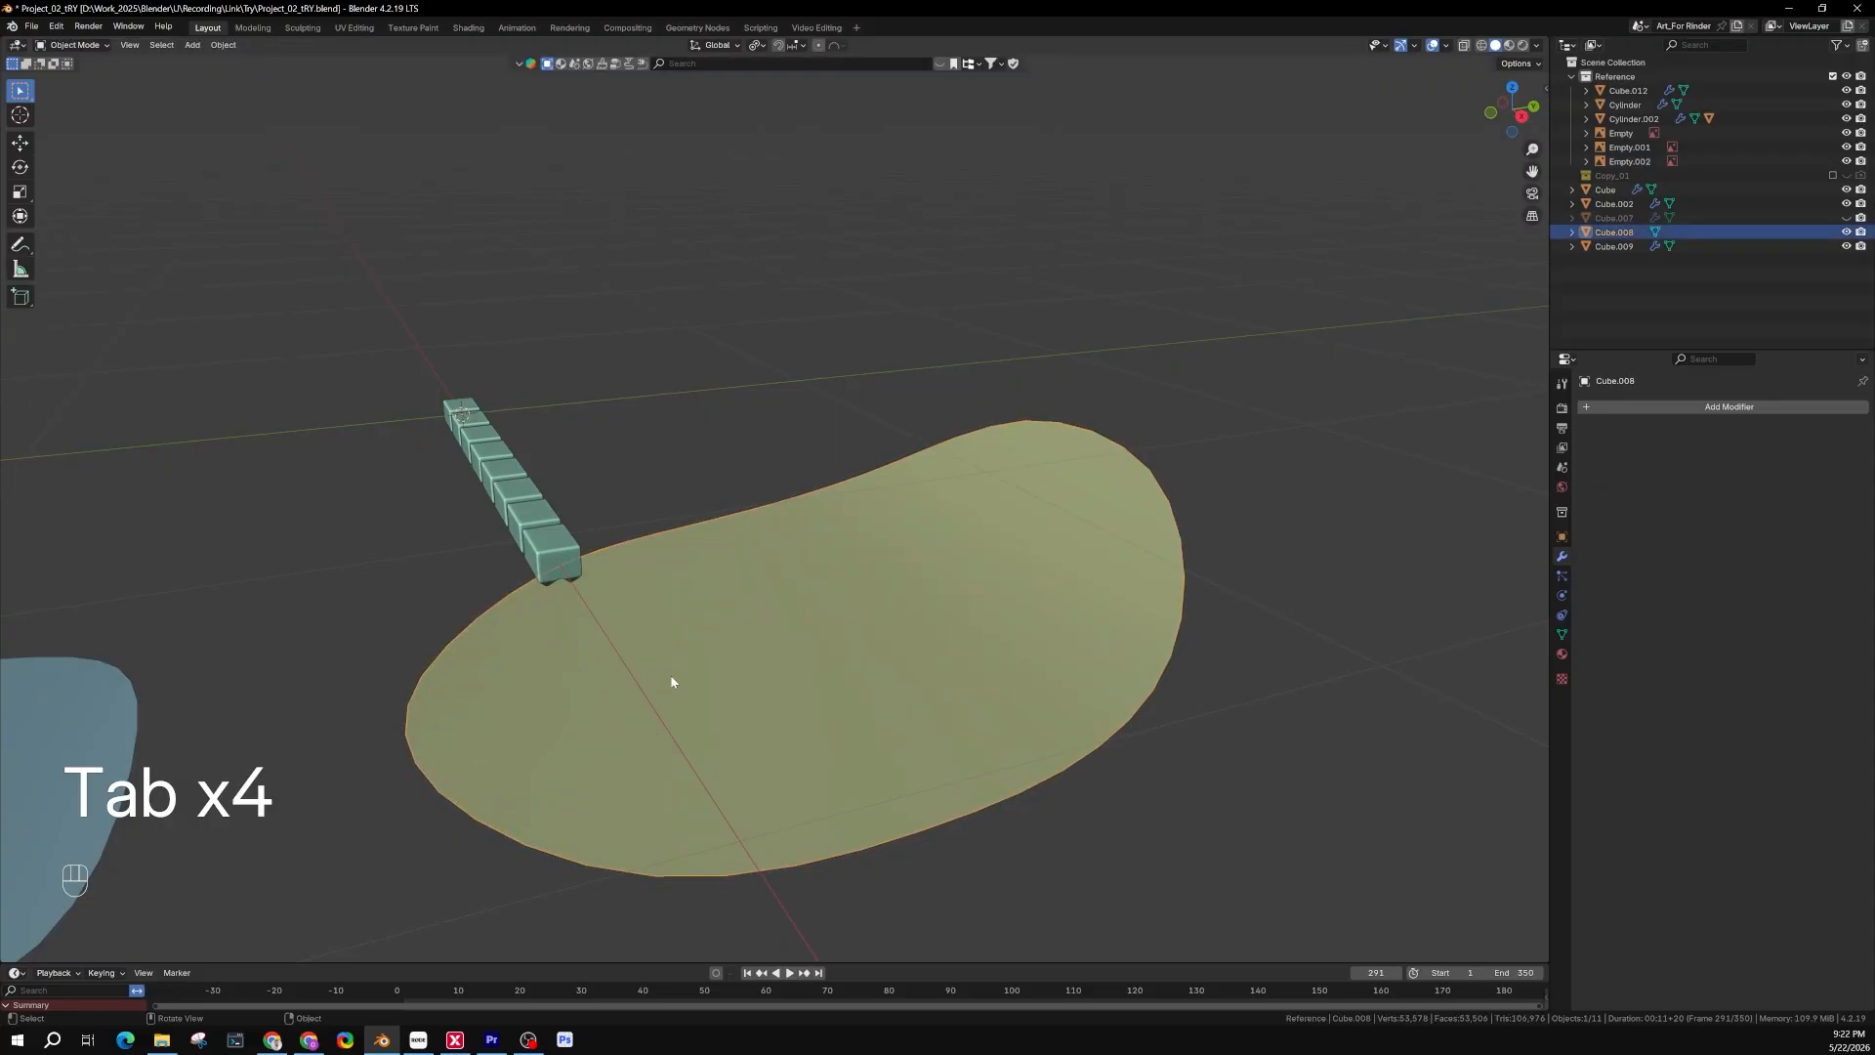
Convert the green sole patch to a curve and inspect its outline from the side
{"action": "right_click", "coordinate": [709, 686]}
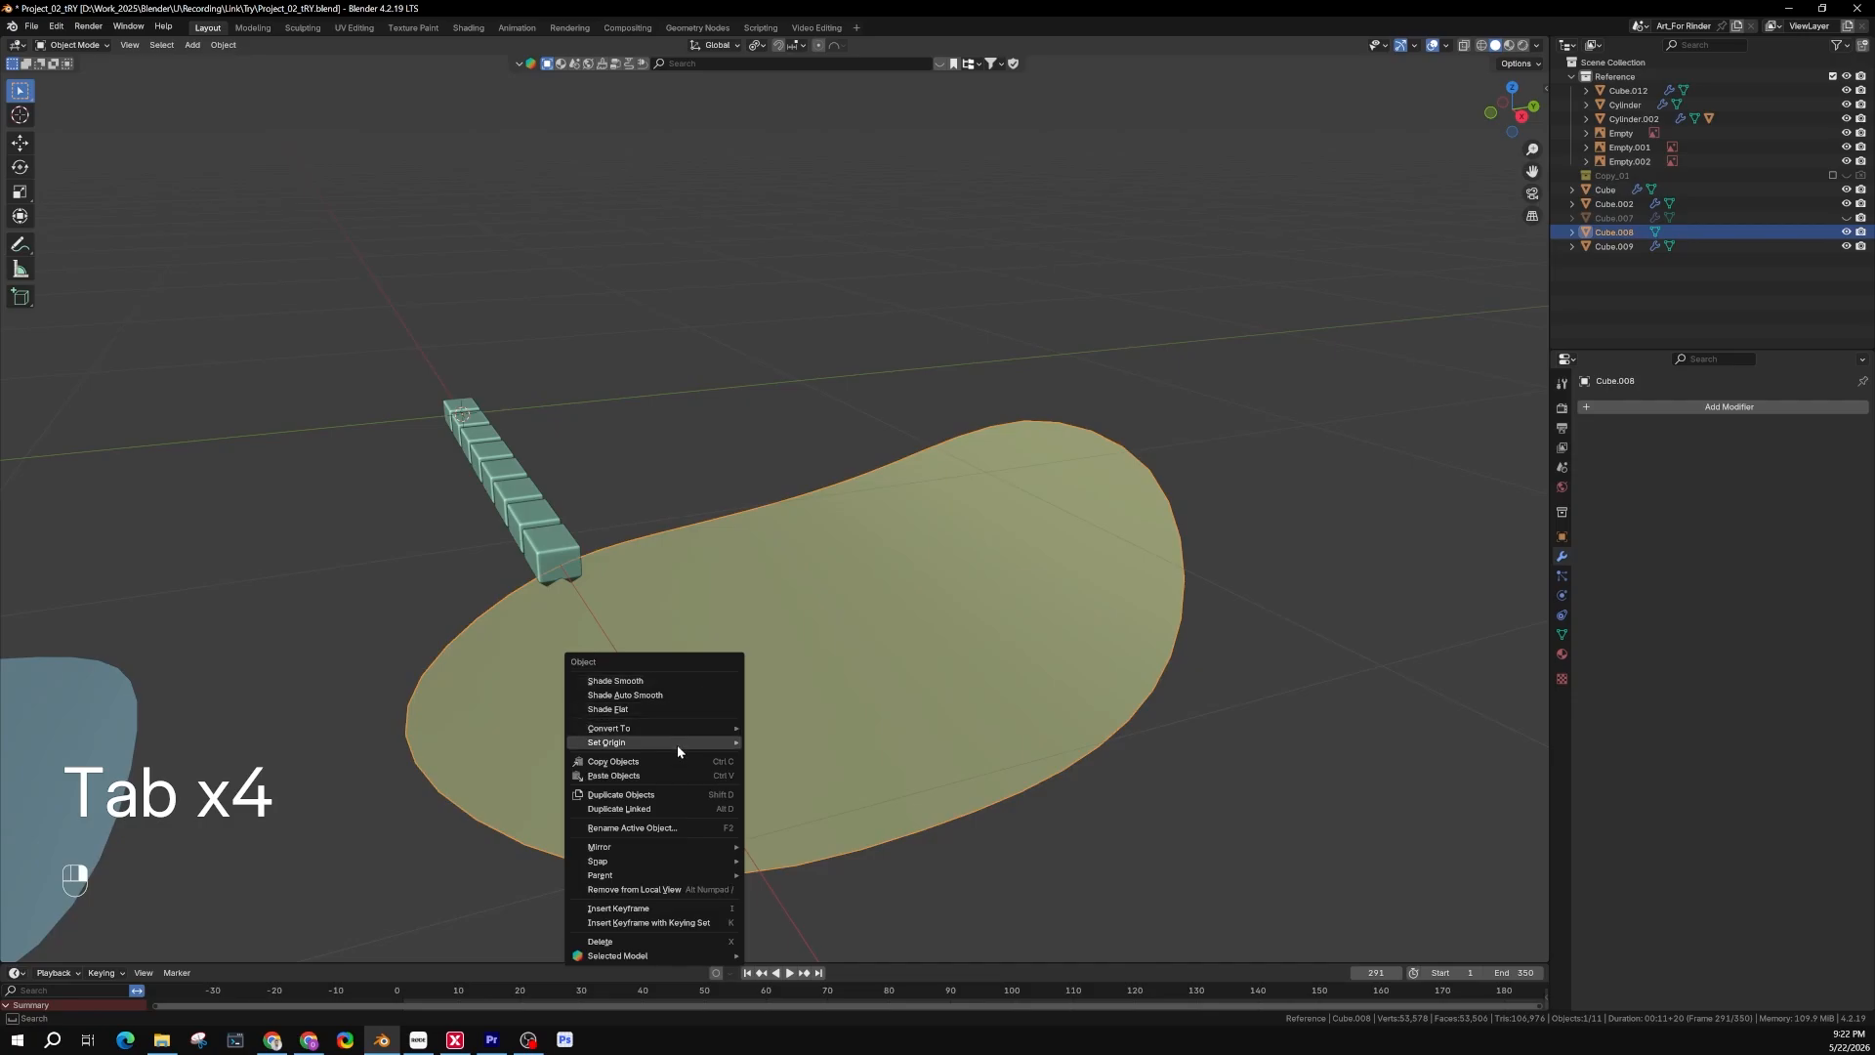
{"action": "mouse_move", "coordinate": [615, 731]}
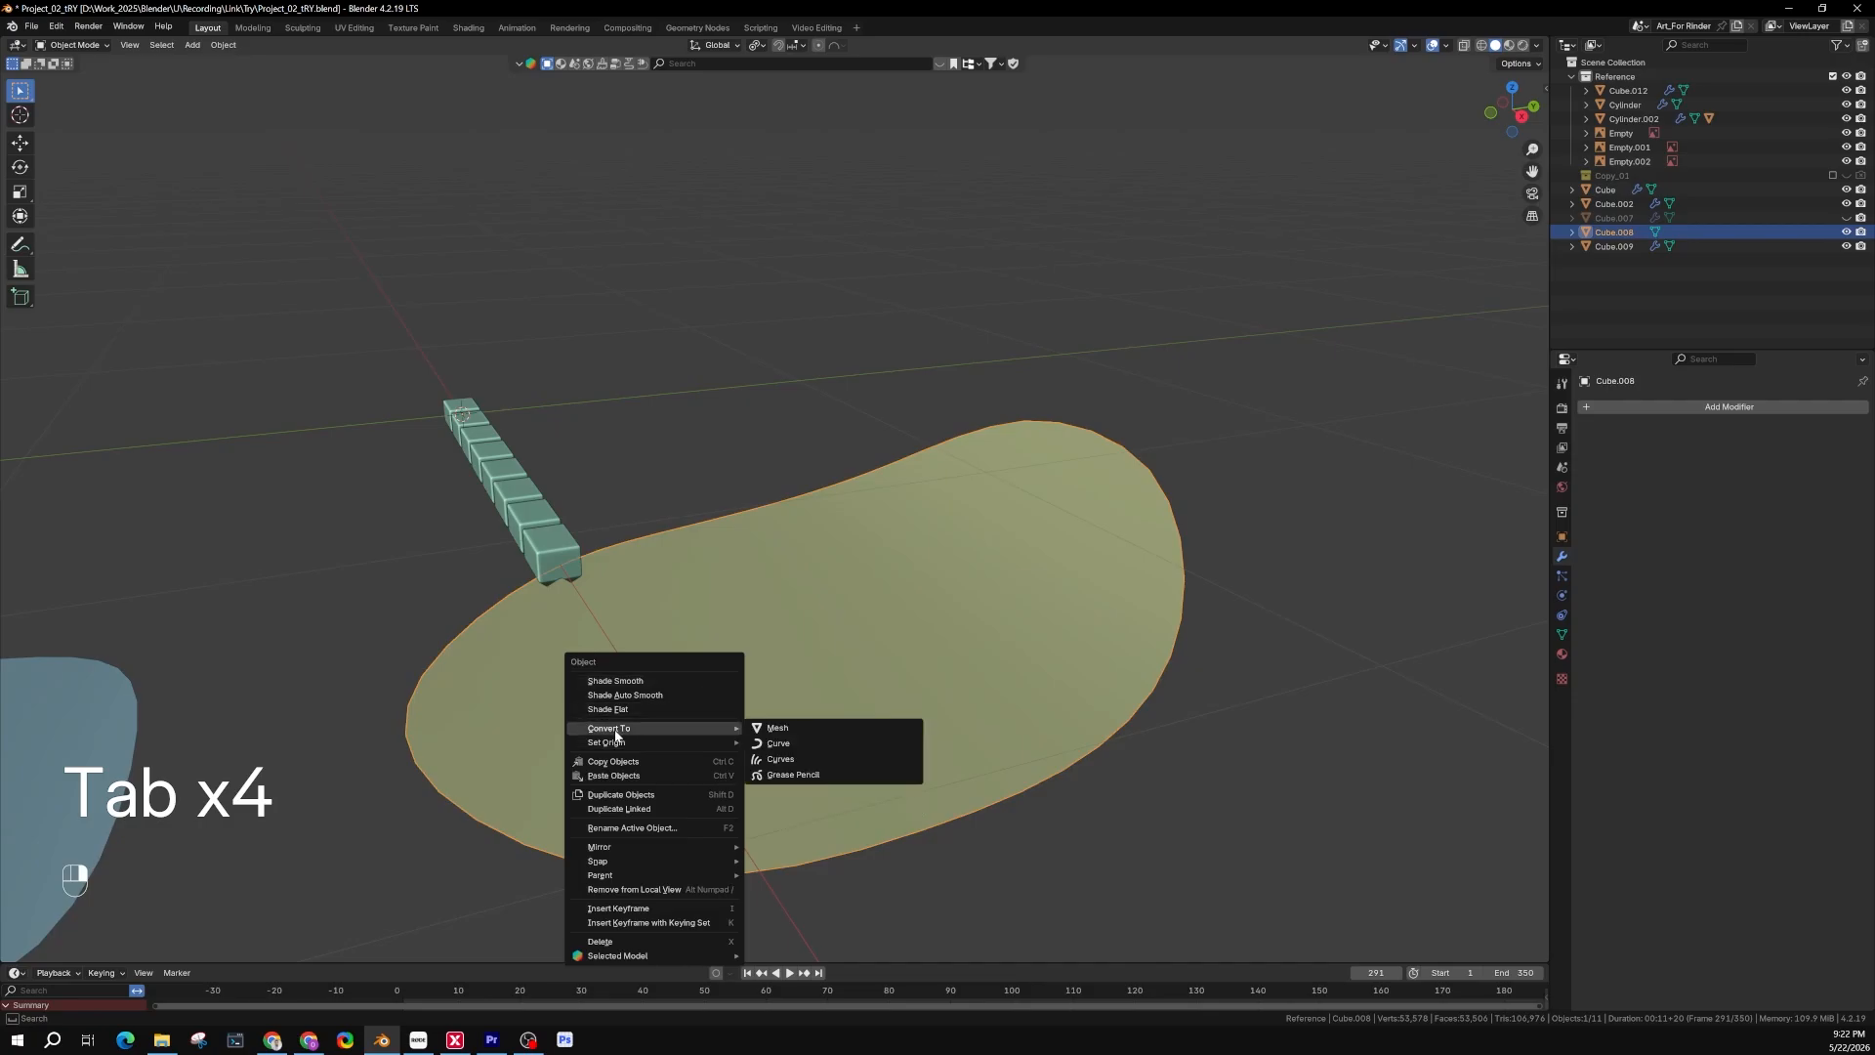
{"action": "left_click", "coordinate": [814, 744]}
{"action": "middle_click_drag", "start_coordinate": [584, 641], "coordinate": [965, 793]}
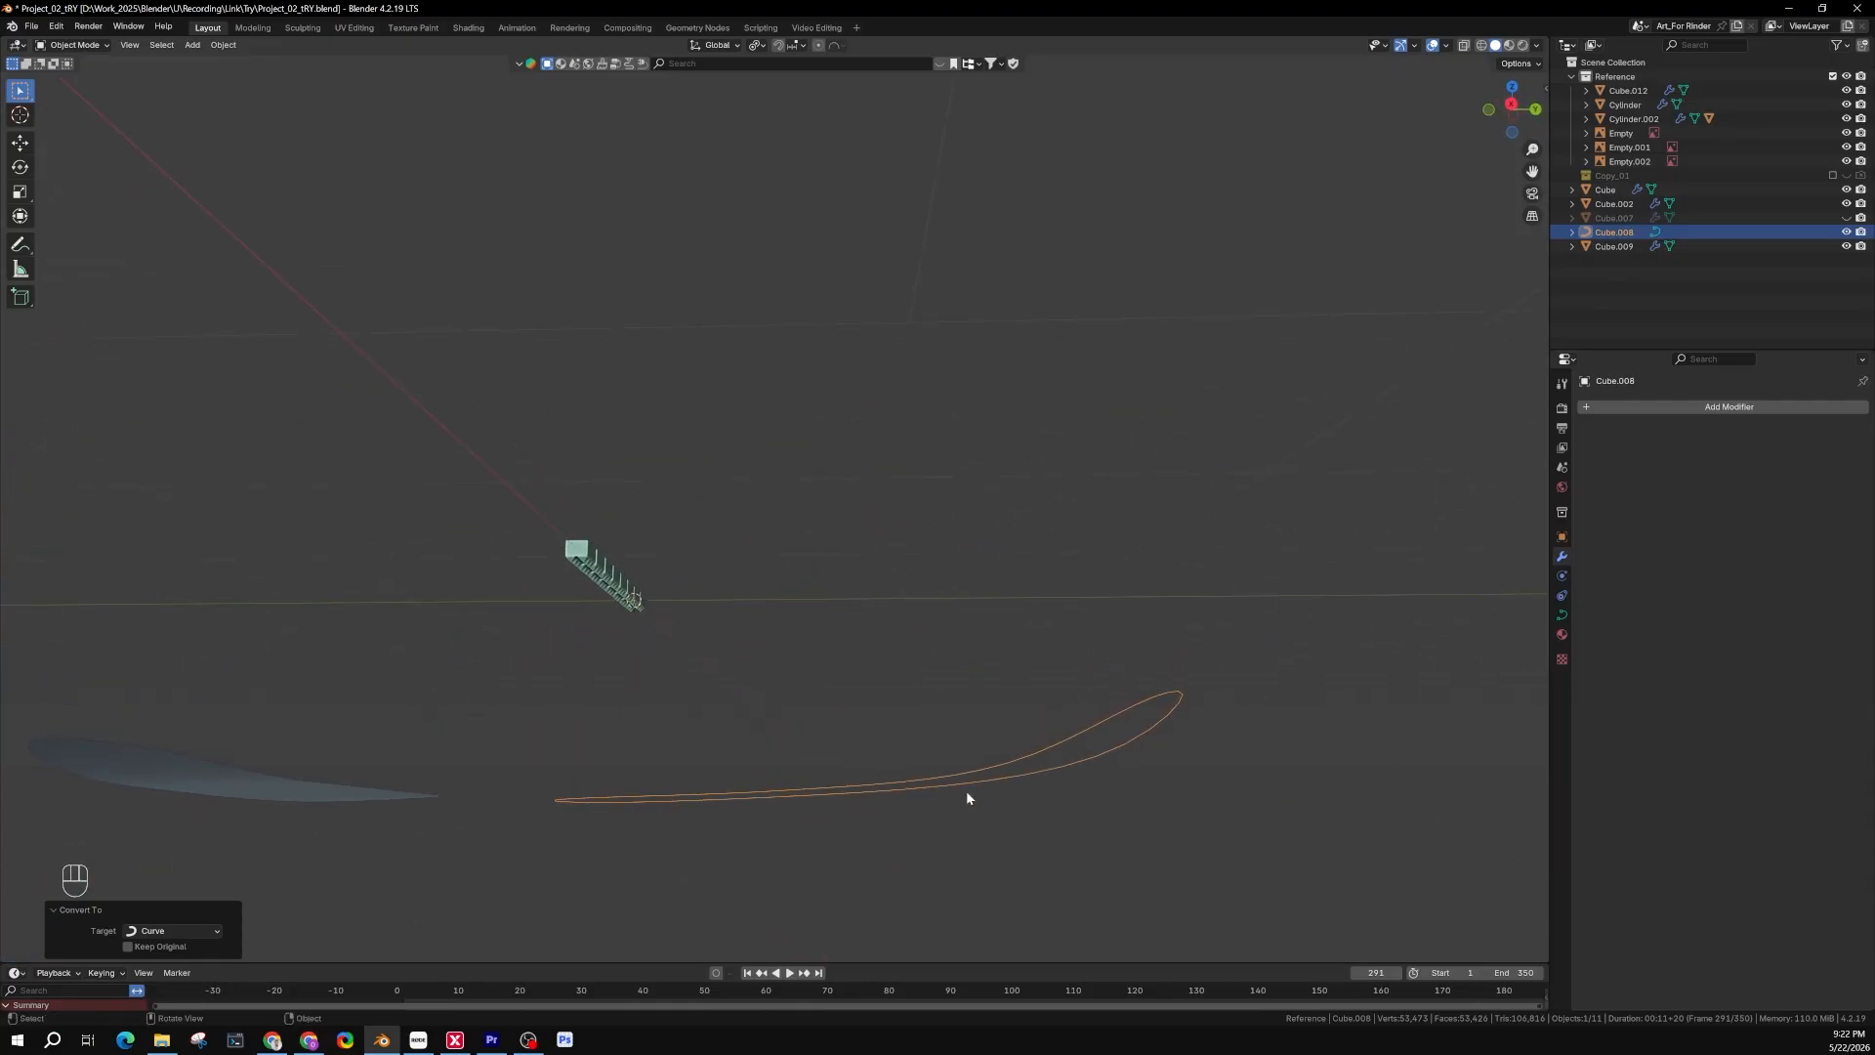
{"action": "middle_click_drag", "start_coordinate": [1059, 756], "coordinate": [948, 695], "text": "shift"}
{"action": "middle_click_drag", "start_coordinate": [450, 733], "coordinate": [698, 610]}
{"action": "scroll", "coordinate": [668, 747], "scroll_direction": "up", "scroll_amount": 2}
Set the converted sole patch outline as the curve object of the tread row's Curve modifier
{"action": "left_click", "coordinate": [581, 623]}
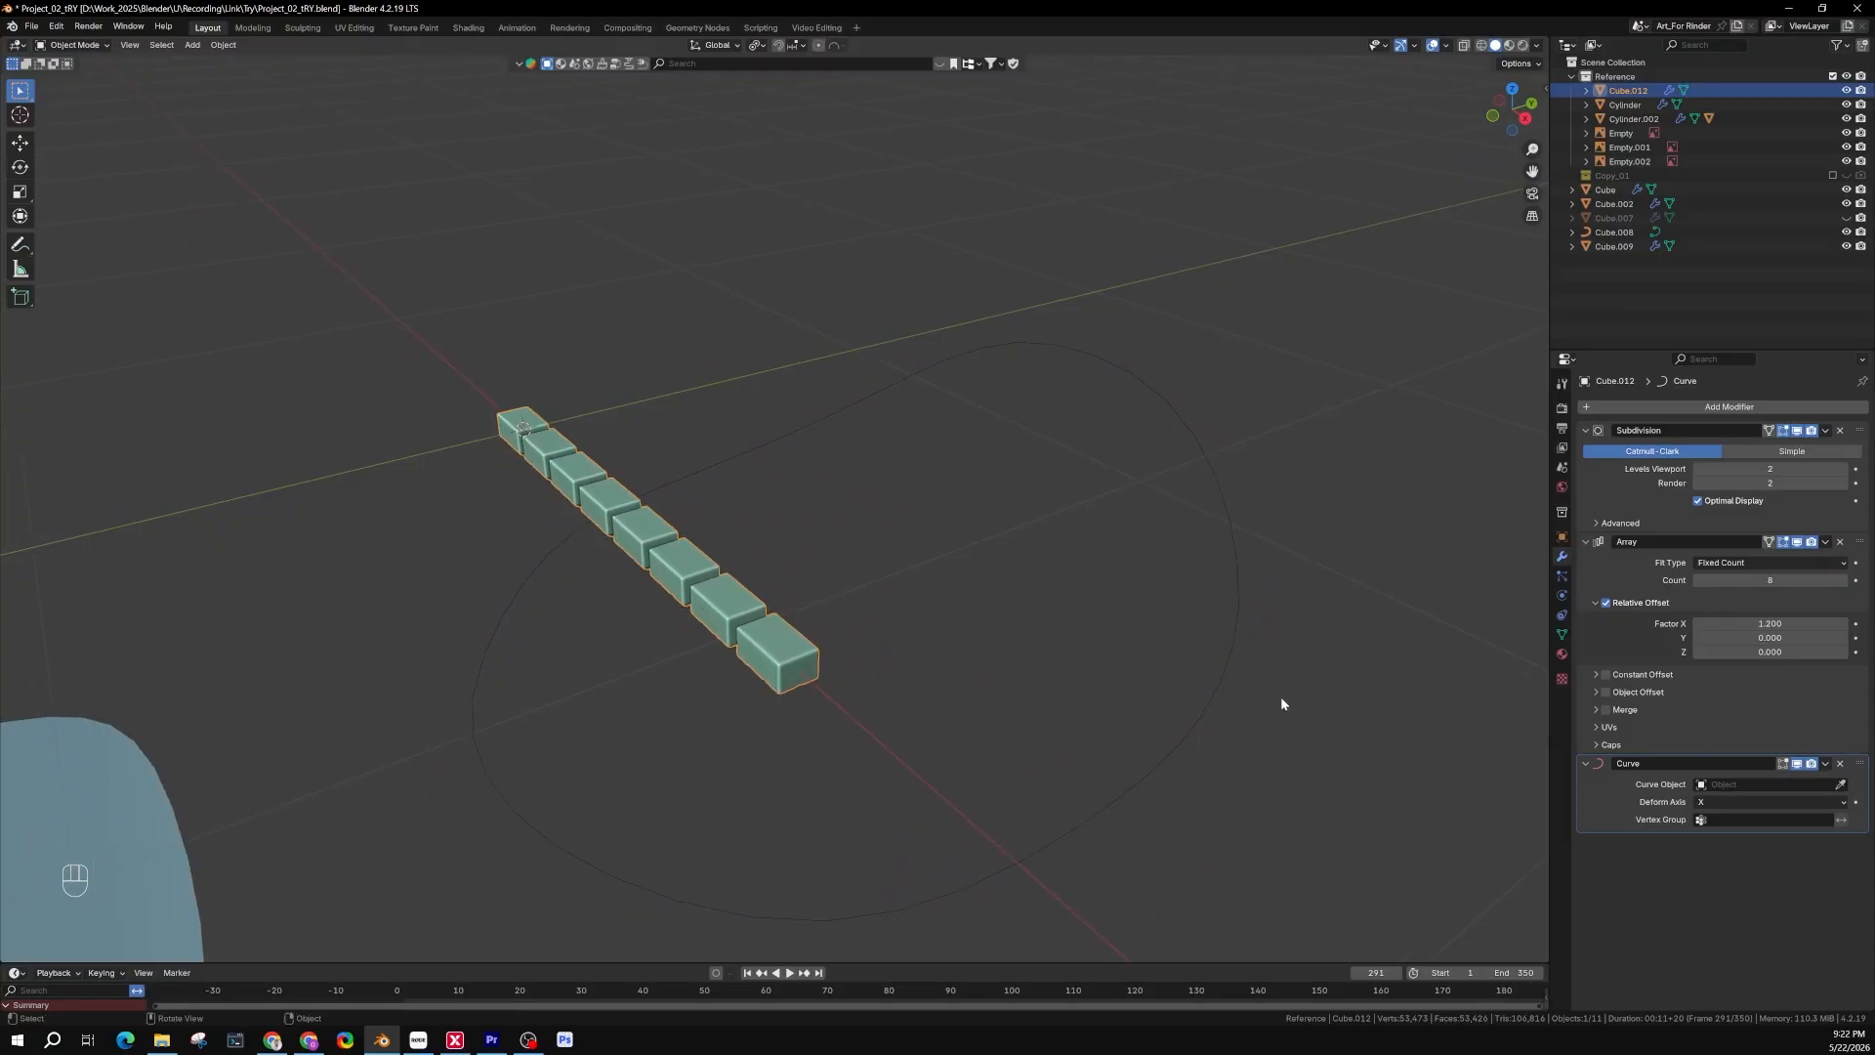
{"action": "left_click", "coordinate": [1841, 786]}
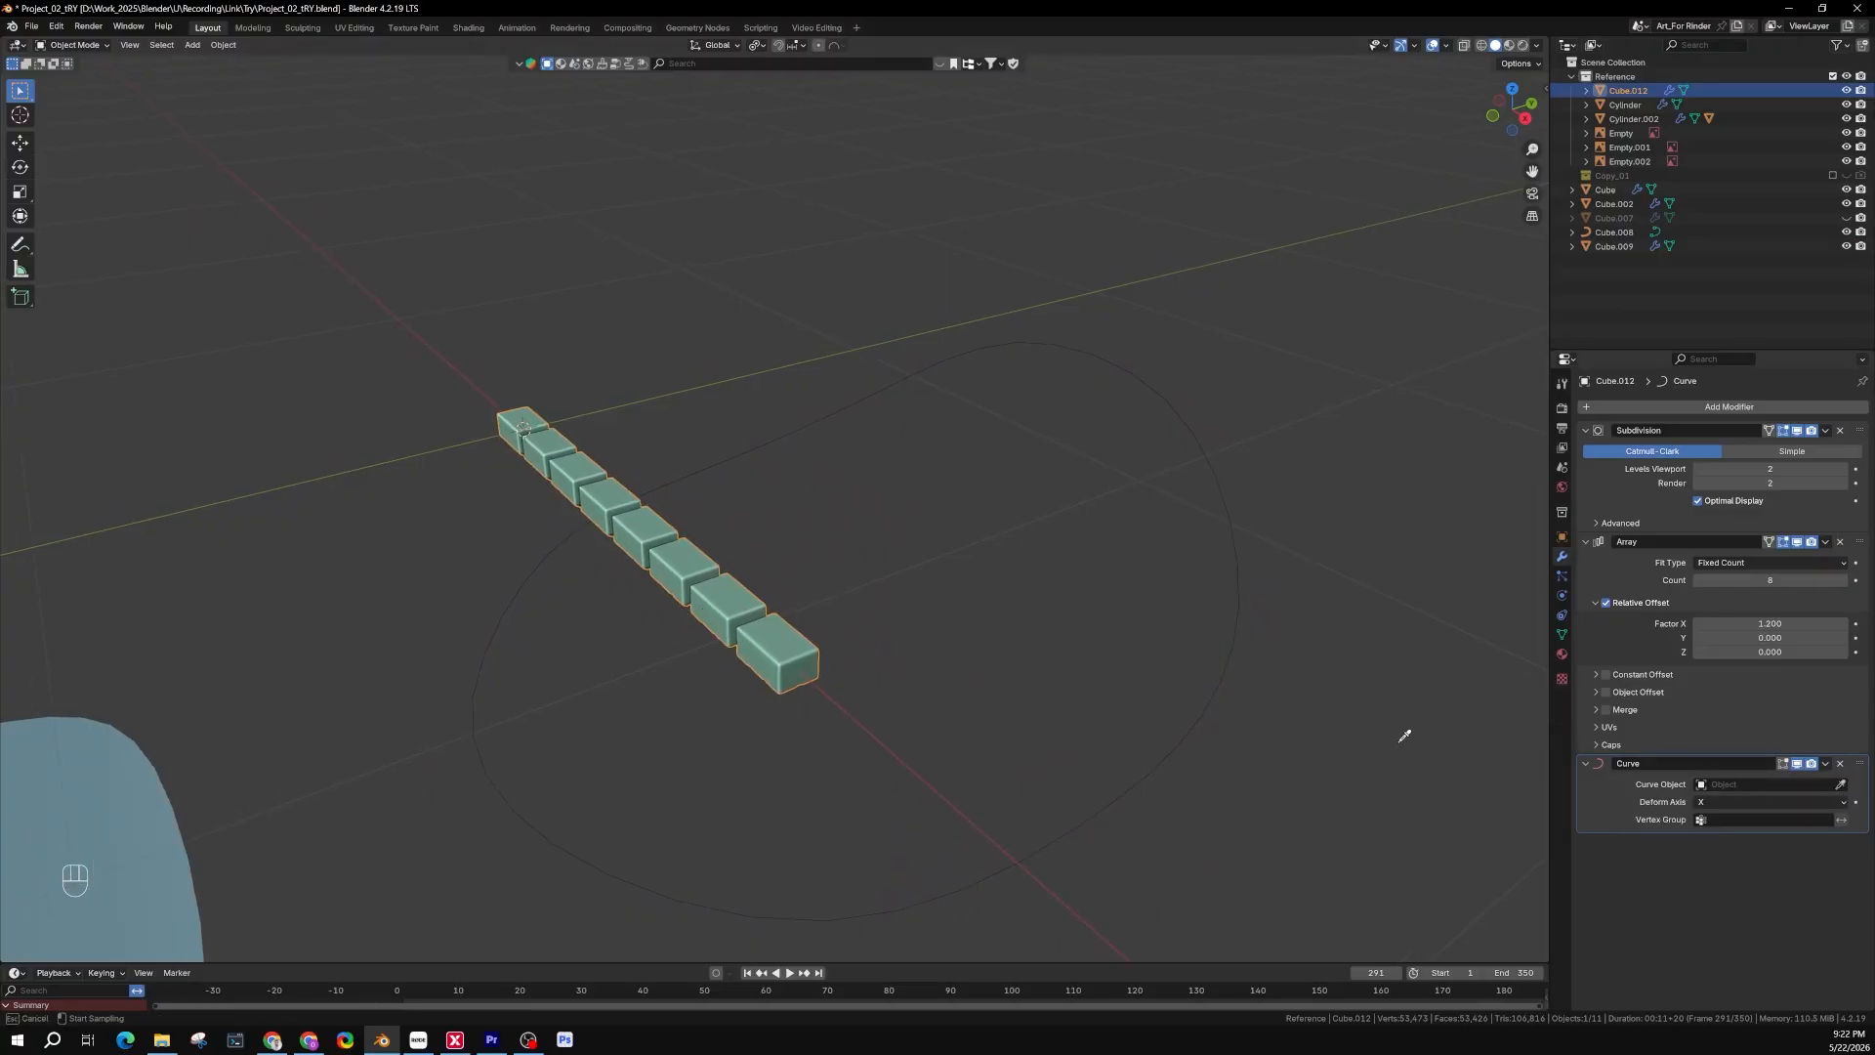
{"action": "left_click", "coordinate": [1222, 672]}
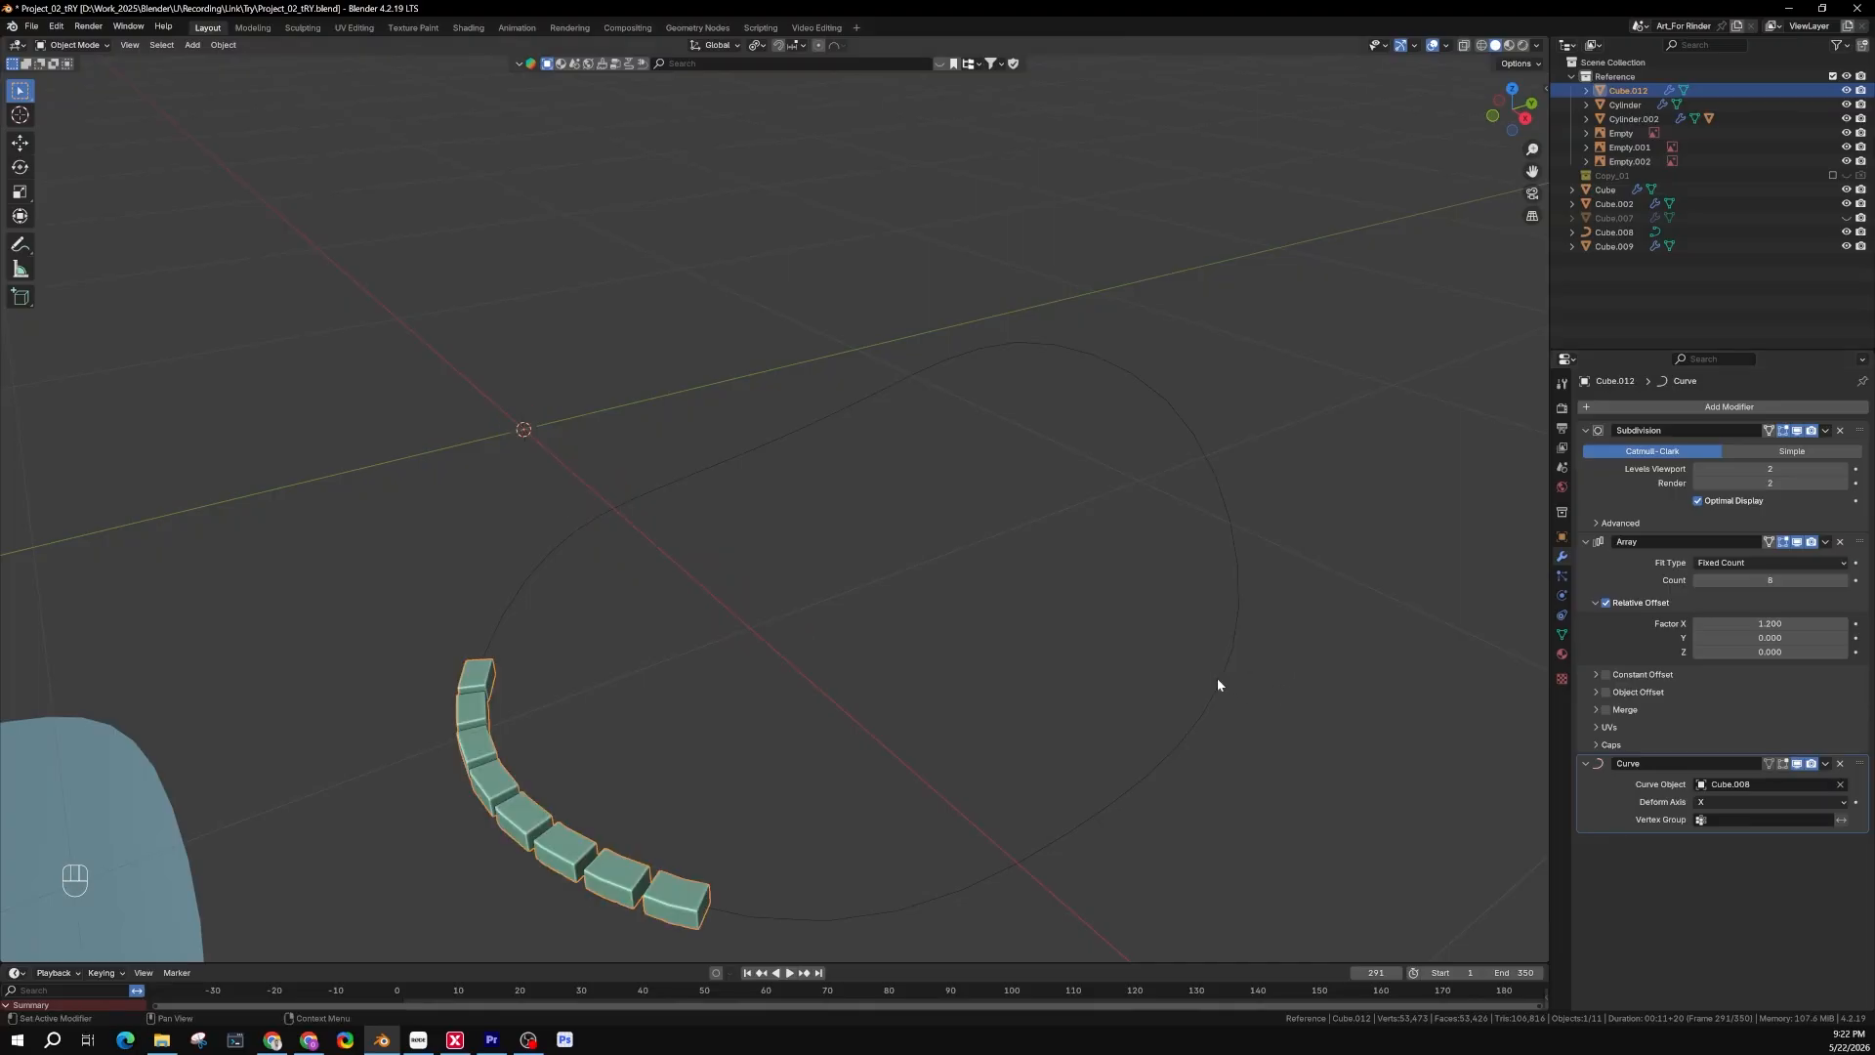
{"action": "middle_click_drag", "start_coordinate": [641, 733], "coordinate": [564, 737]}
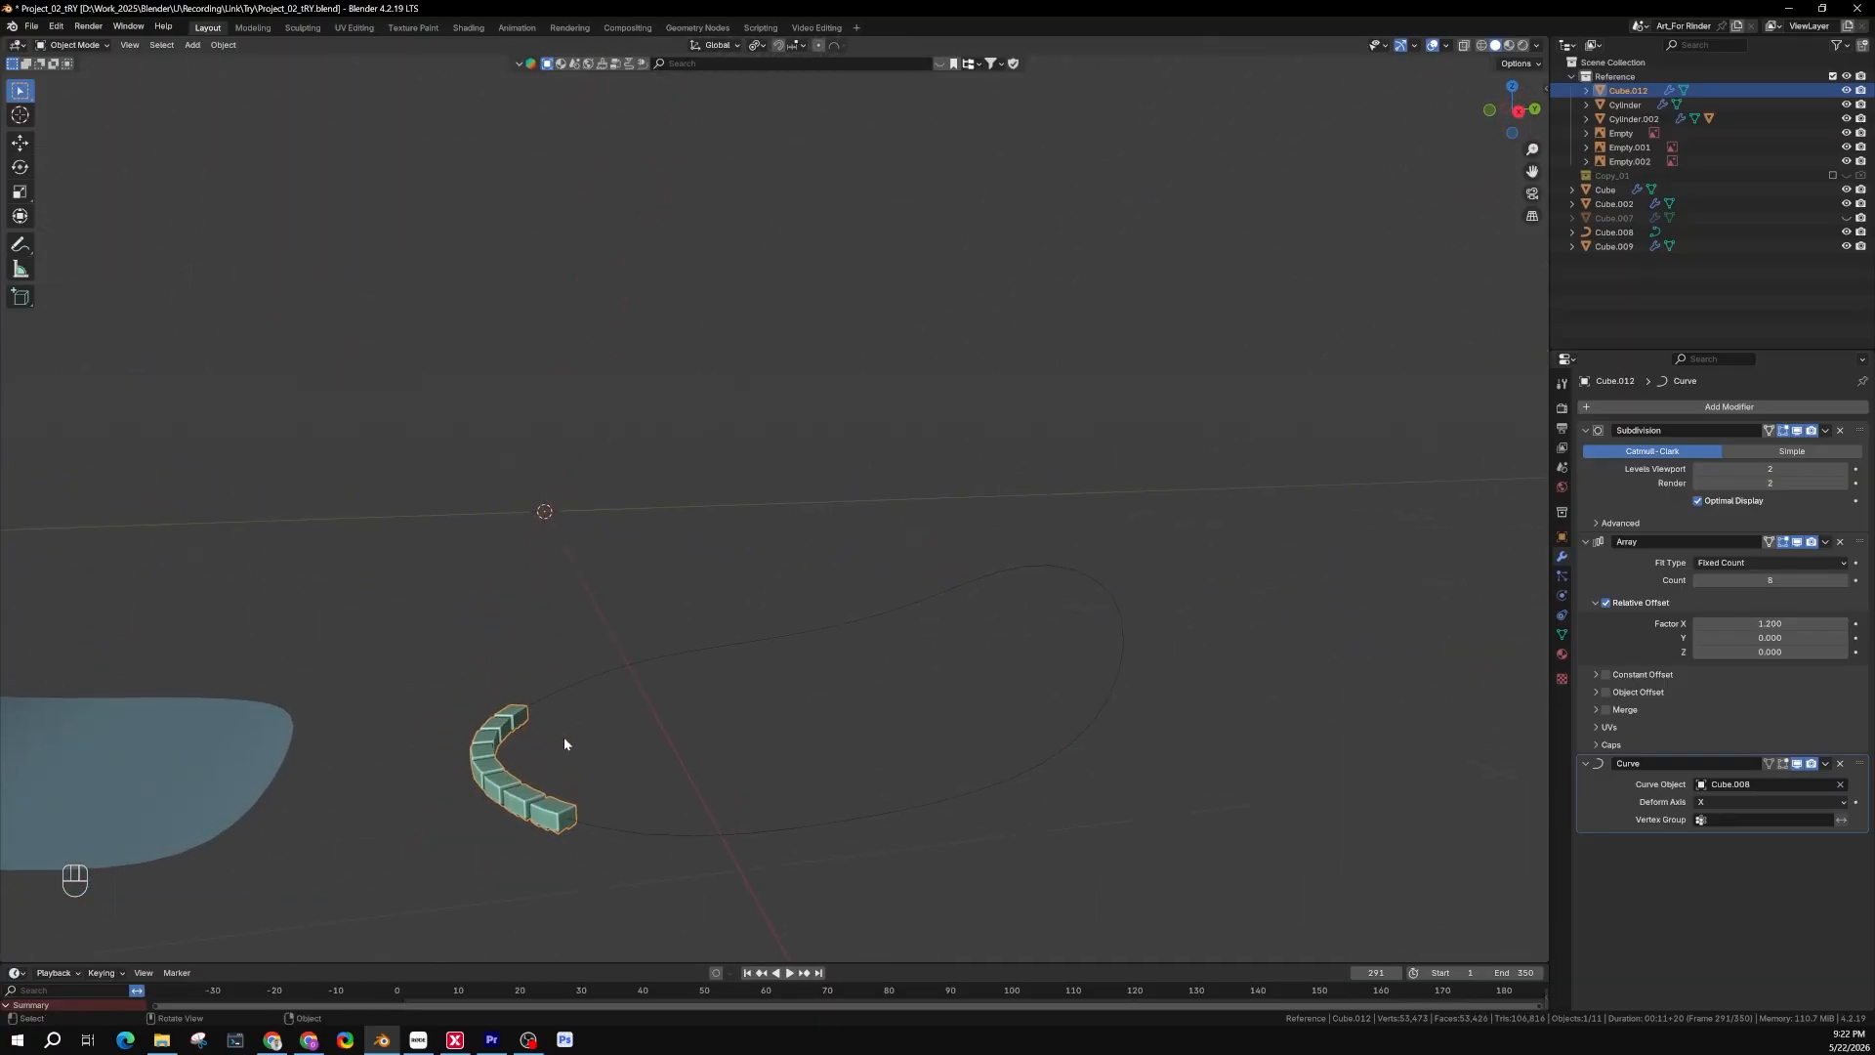
Examine the tread row bent along the outline curve, the full curve and the smaller blue sole patch from several angles
{"action": "middle_click_drag", "start_coordinate": [718, 750], "coordinate": [918, 744], "text": "shift"}
{"action": "middle_click_drag", "start_coordinate": [807, 724], "coordinate": [867, 735]}
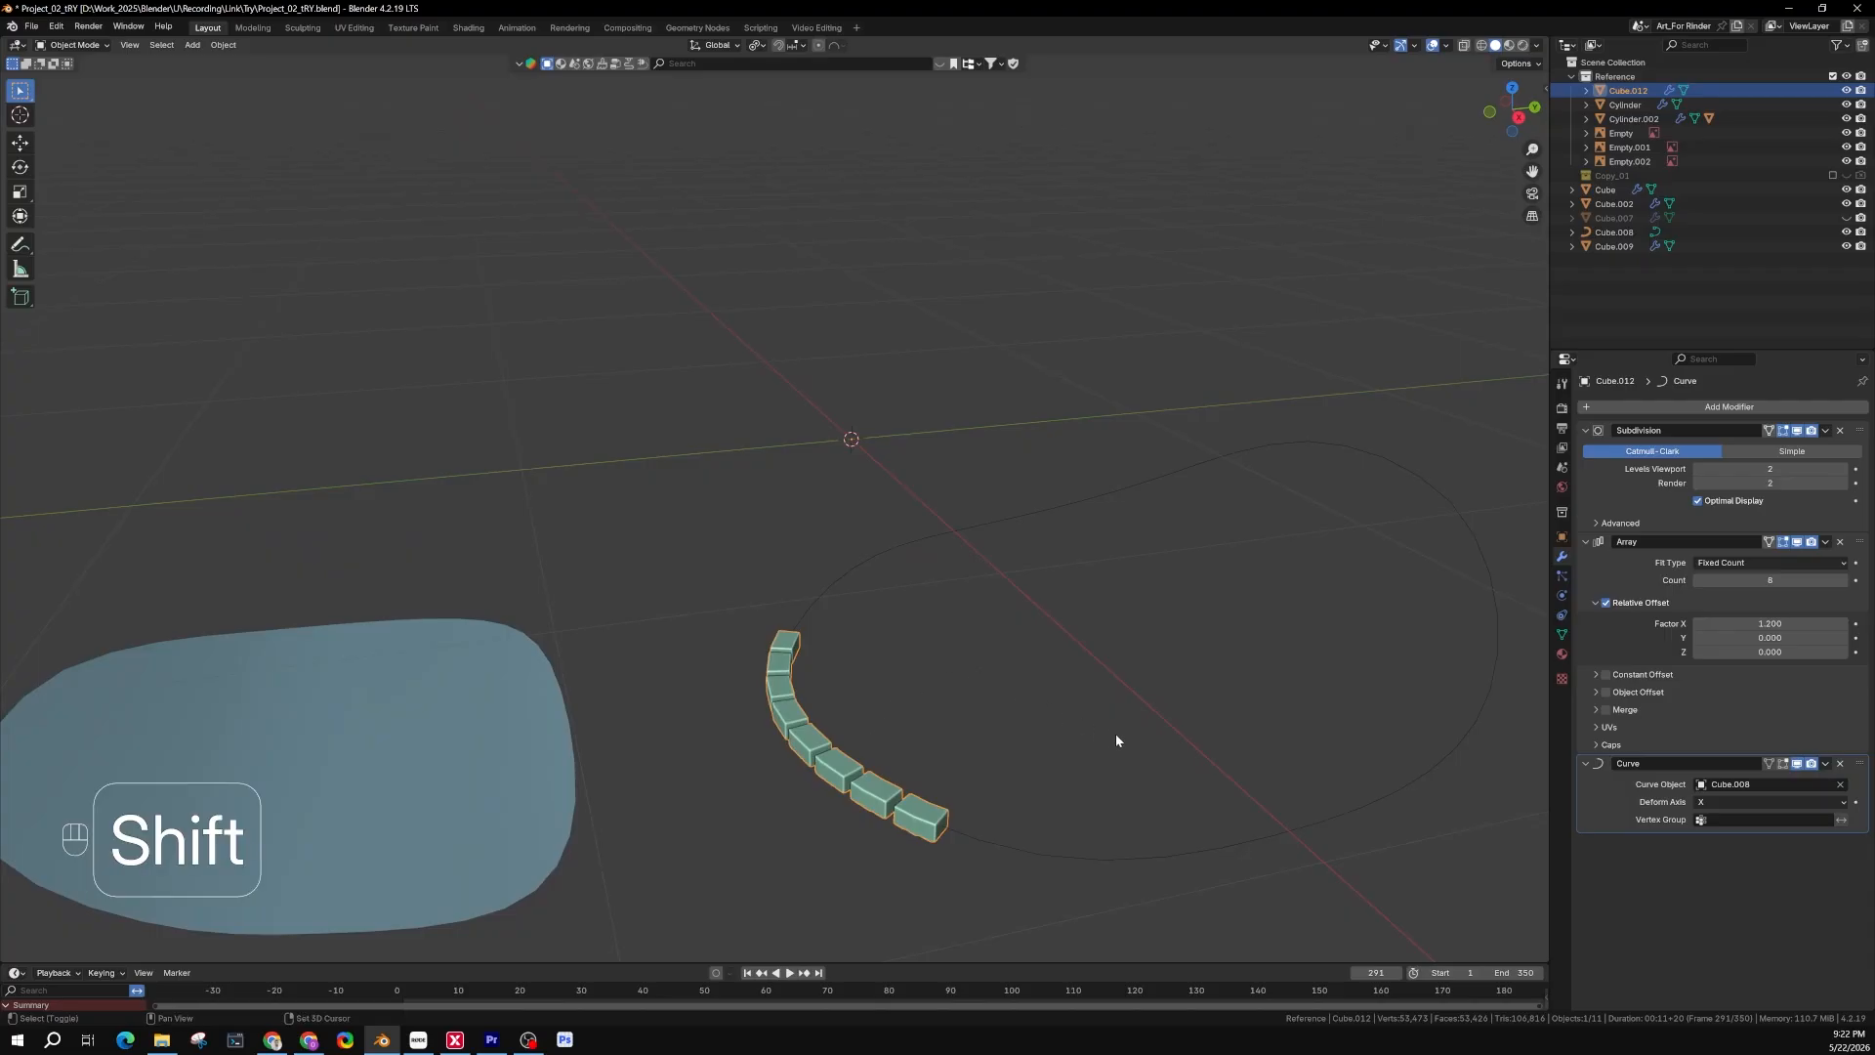
{"action": "mouse_move", "coordinate": [1117, 741]}
{"action": "middle_mouse_down", "text": "shift"}
{"action": "mouse_move", "coordinate": [1268, 699]}
{"action": "mouse_move", "coordinate": [1157, 652]}
{"action": "mouse_move", "coordinate": [966, 635]}
{"action": "mouse_move", "coordinate": [938, 469]}
{"action": "middle_mouse_up", "text": "shift"}
{"action": "left_click", "coordinate": [993, 488]}
{"action": "left_click", "coordinate": [344, 538]}
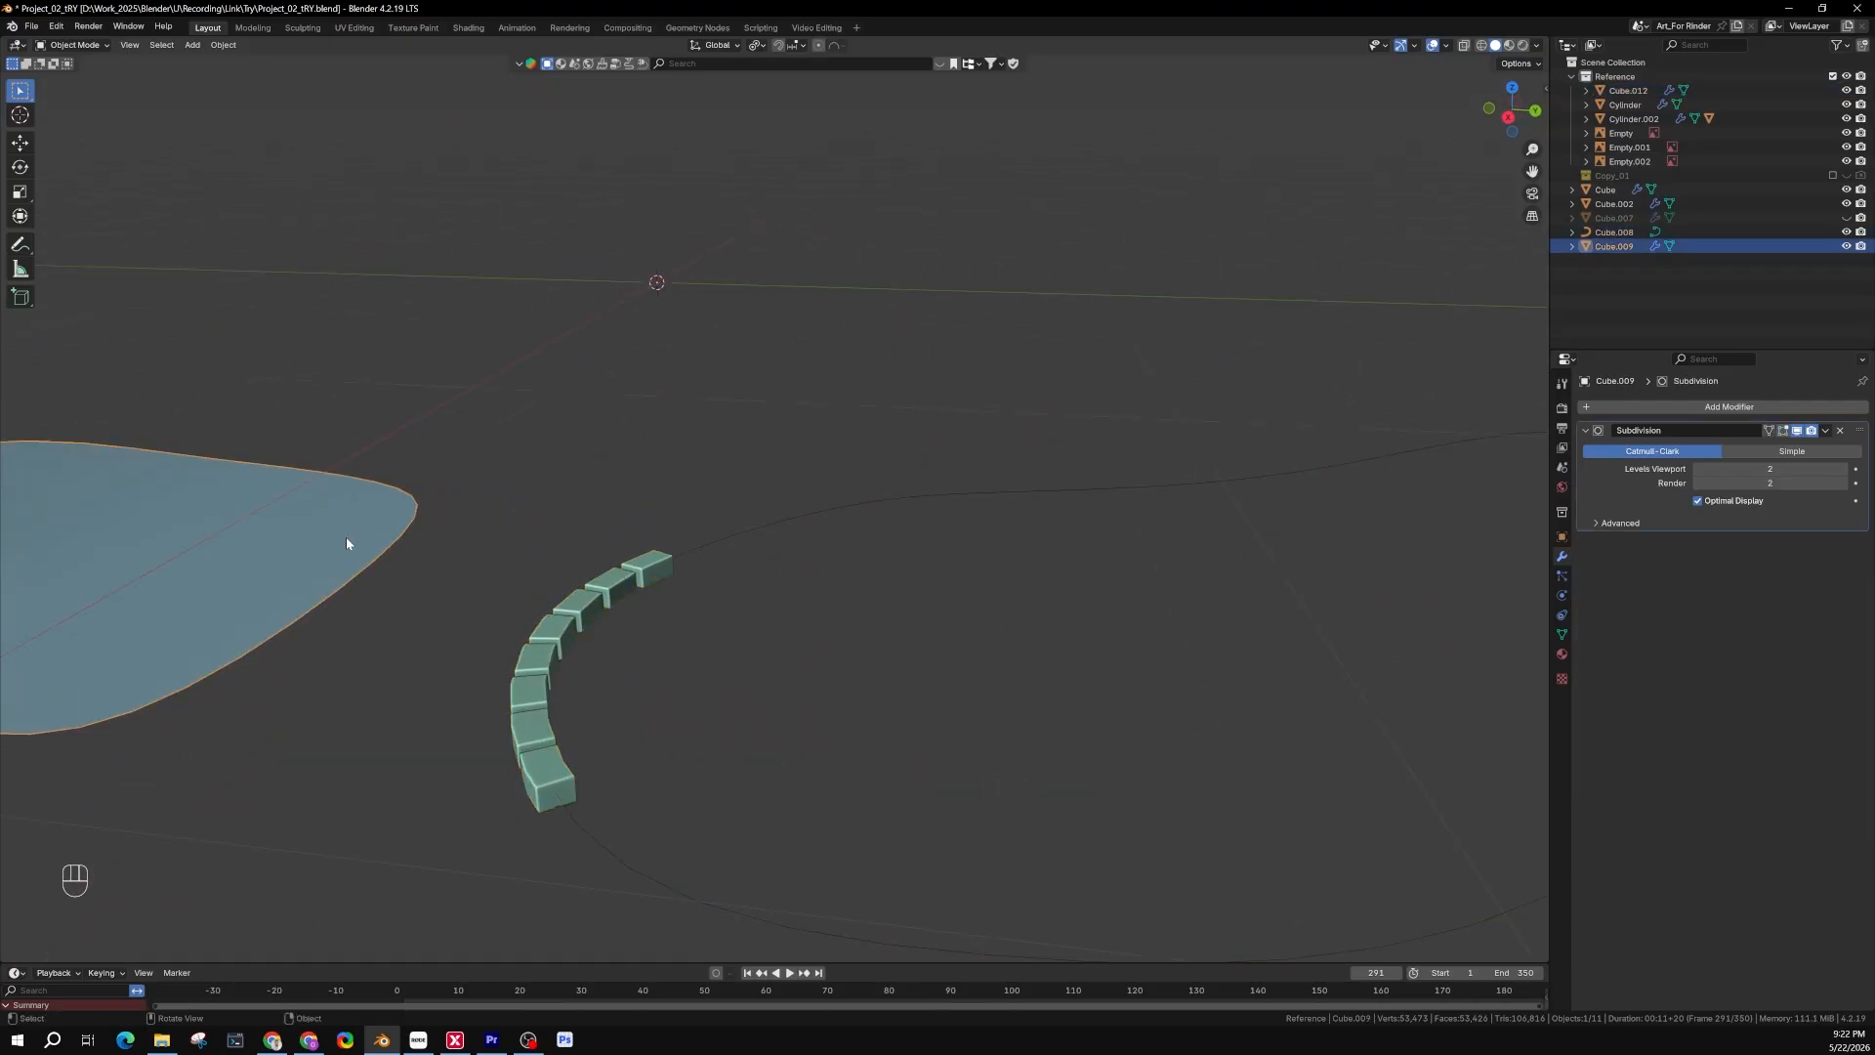
{"action": "middle_click_drag", "start_coordinate": [297, 557], "coordinate": [531, 598], "text": "shift"}
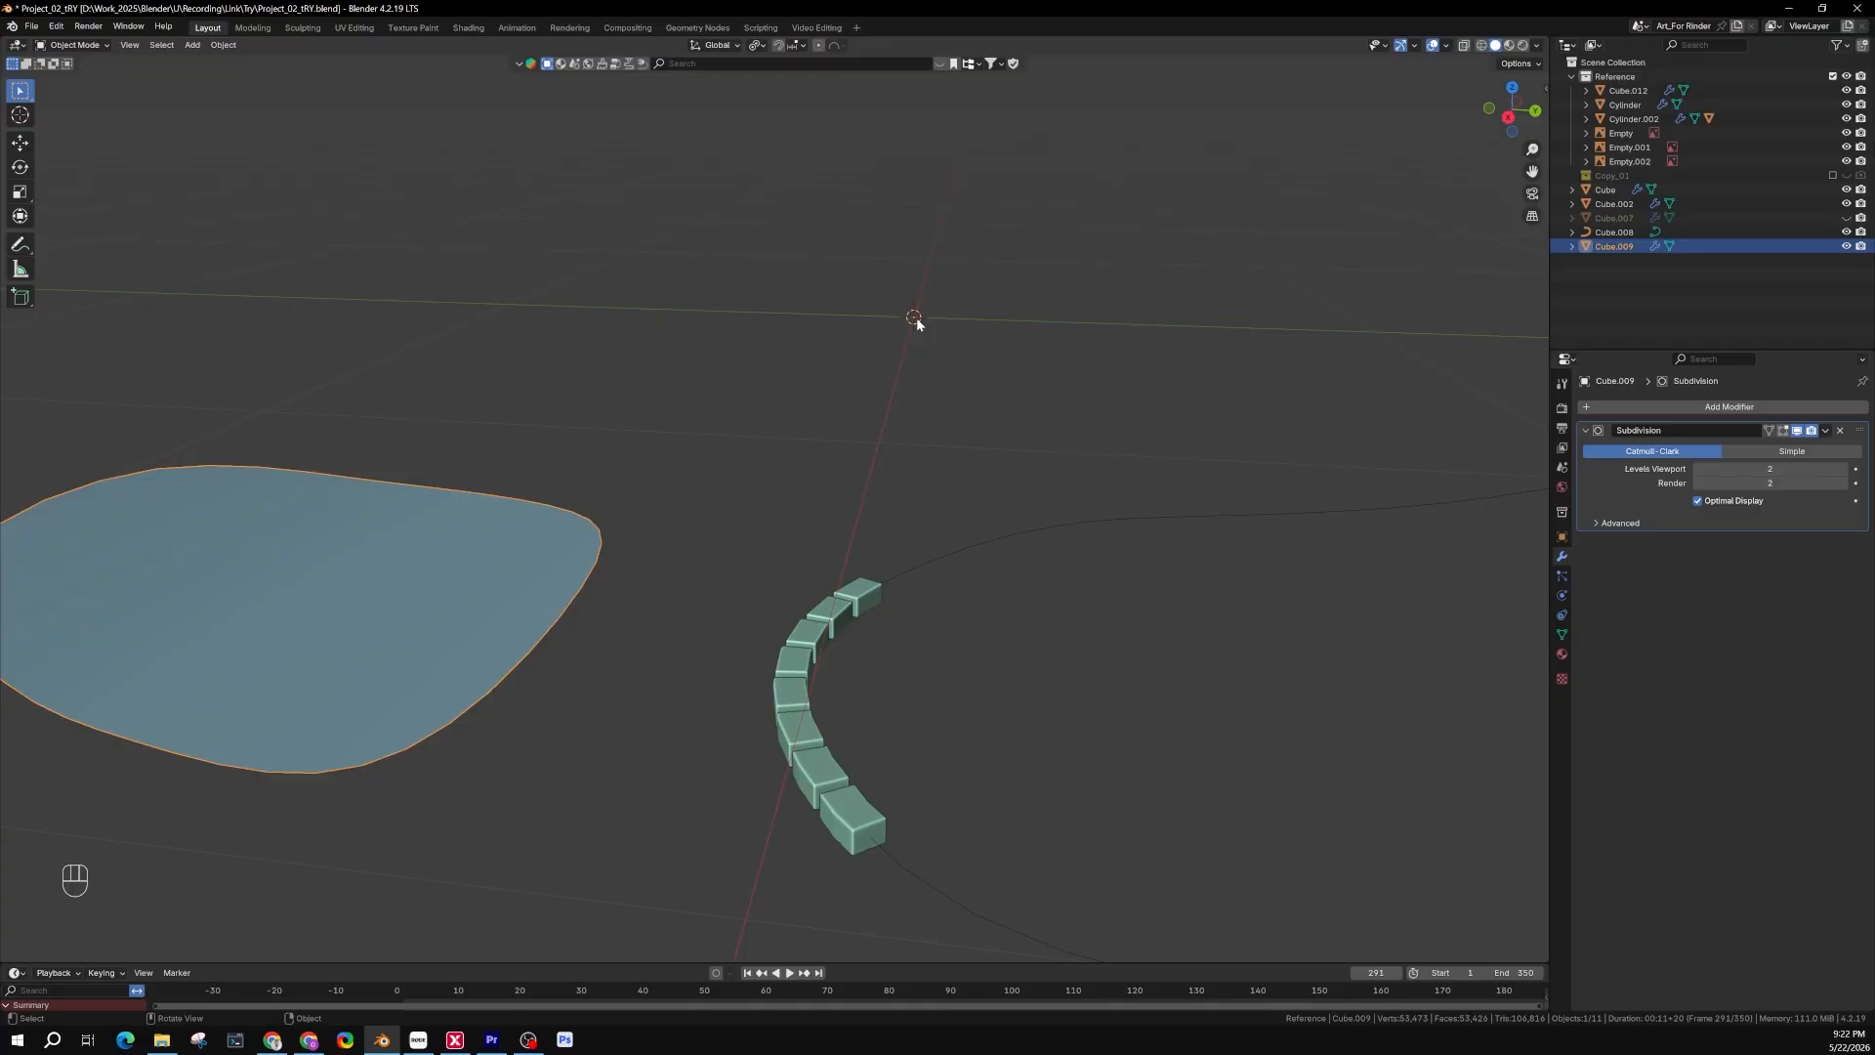
{"action": "middle_click_drag", "start_coordinate": [1144, 513], "coordinate": [822, 384]}
{"action": "left_click", "coordinate": [822, 387]}
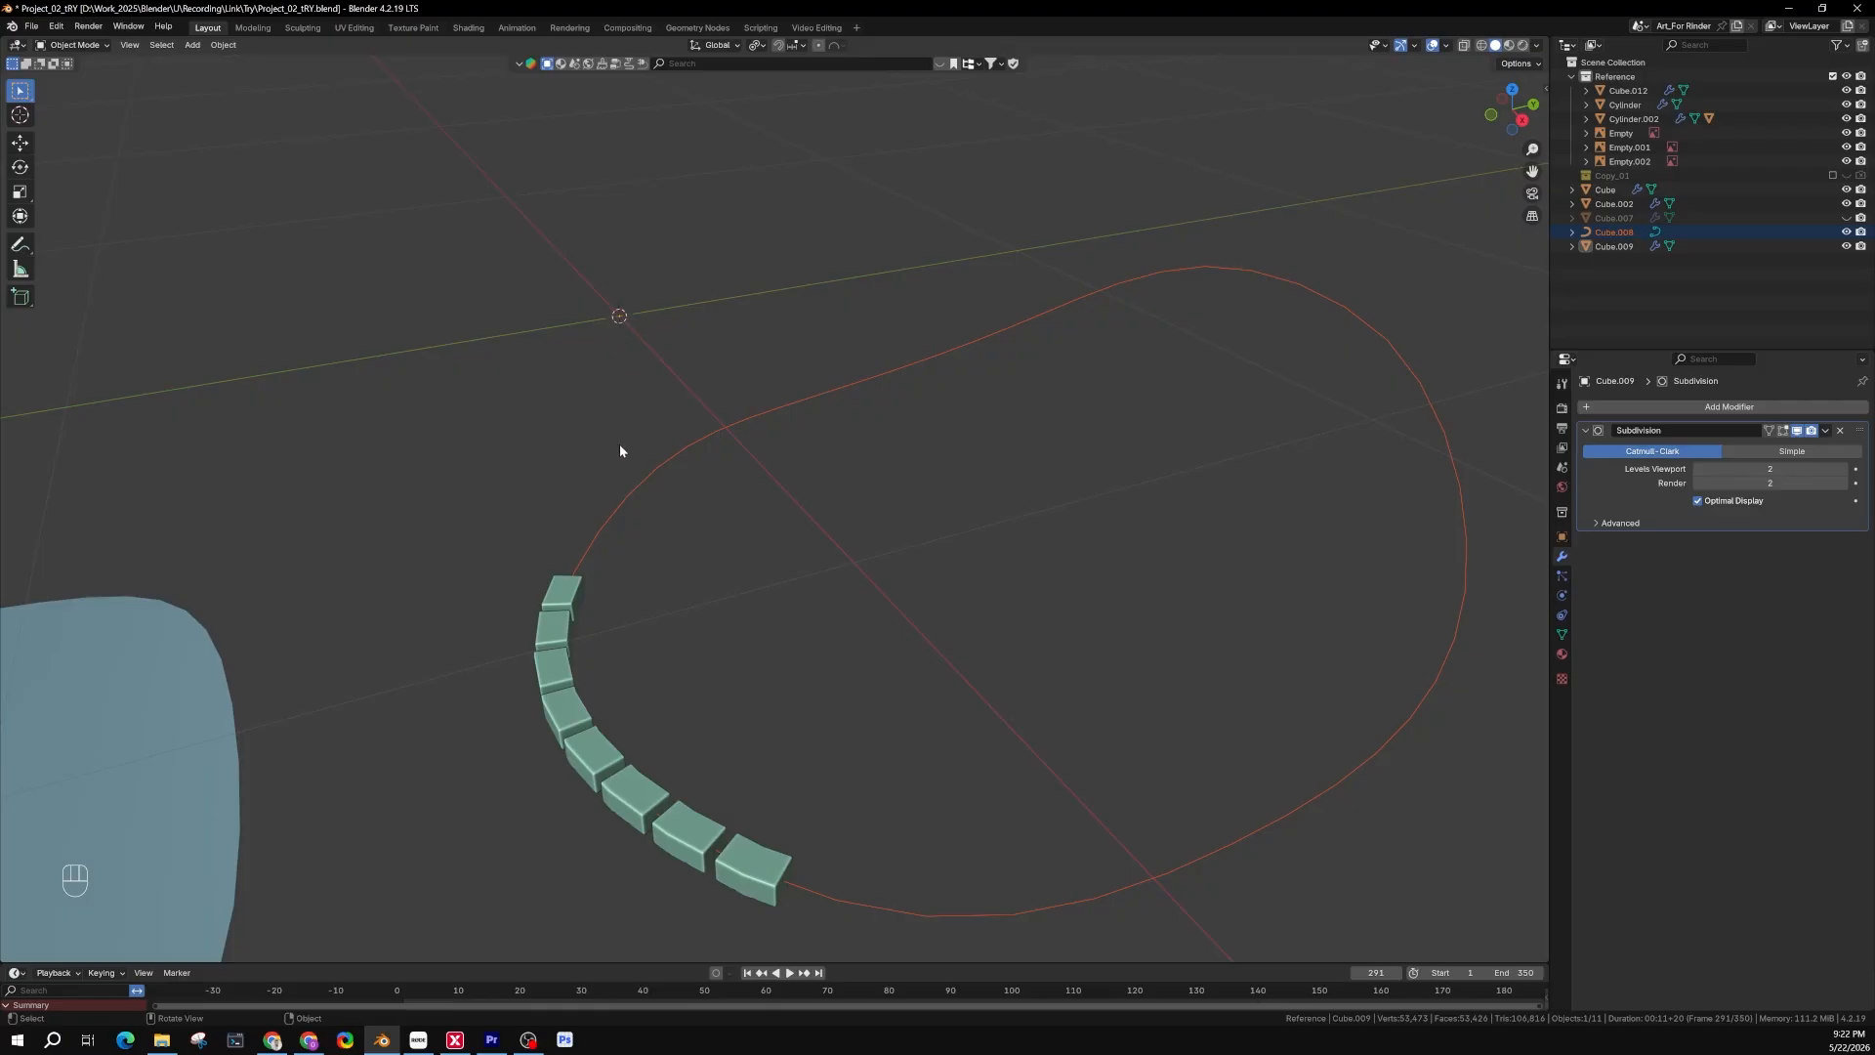
{"action": "left_click", "coordinate": [572, 598]}
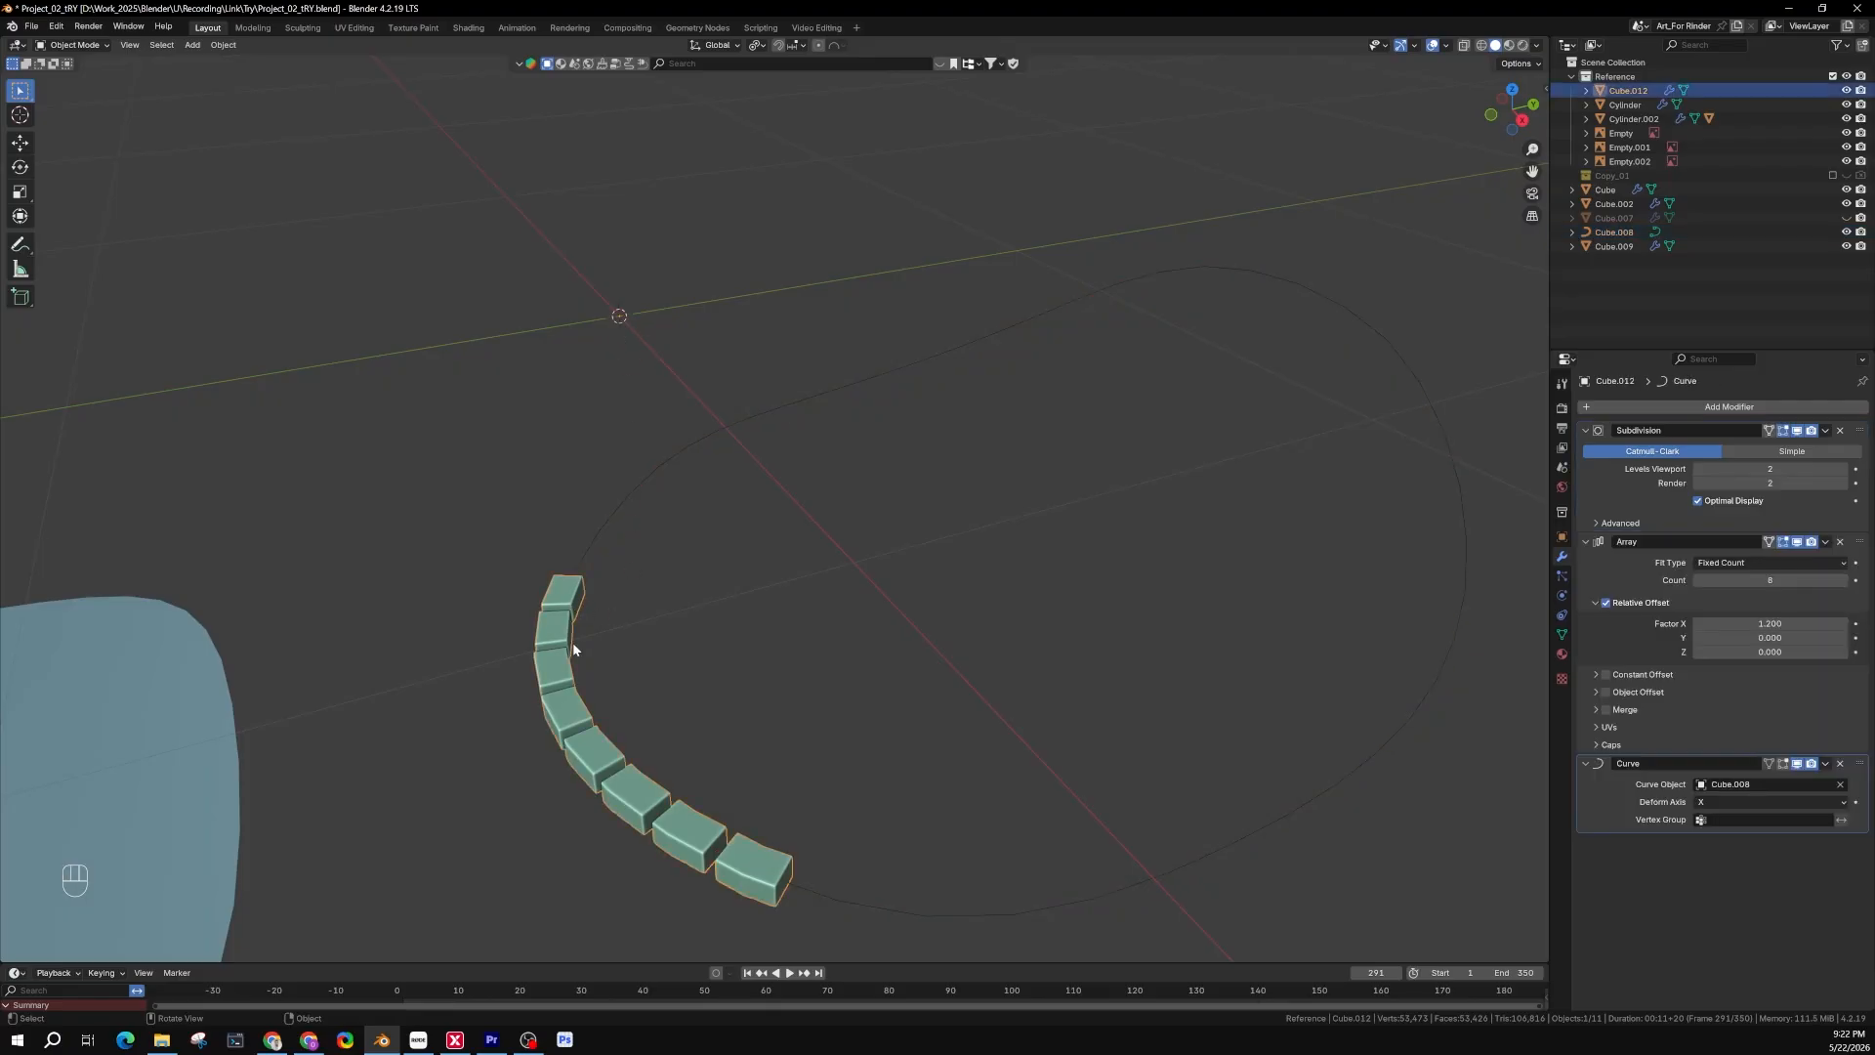
{"action": "middle_click_drag", "start_coordinate": [572, 641], "coordinate": [664, 557], "text": "shift"}
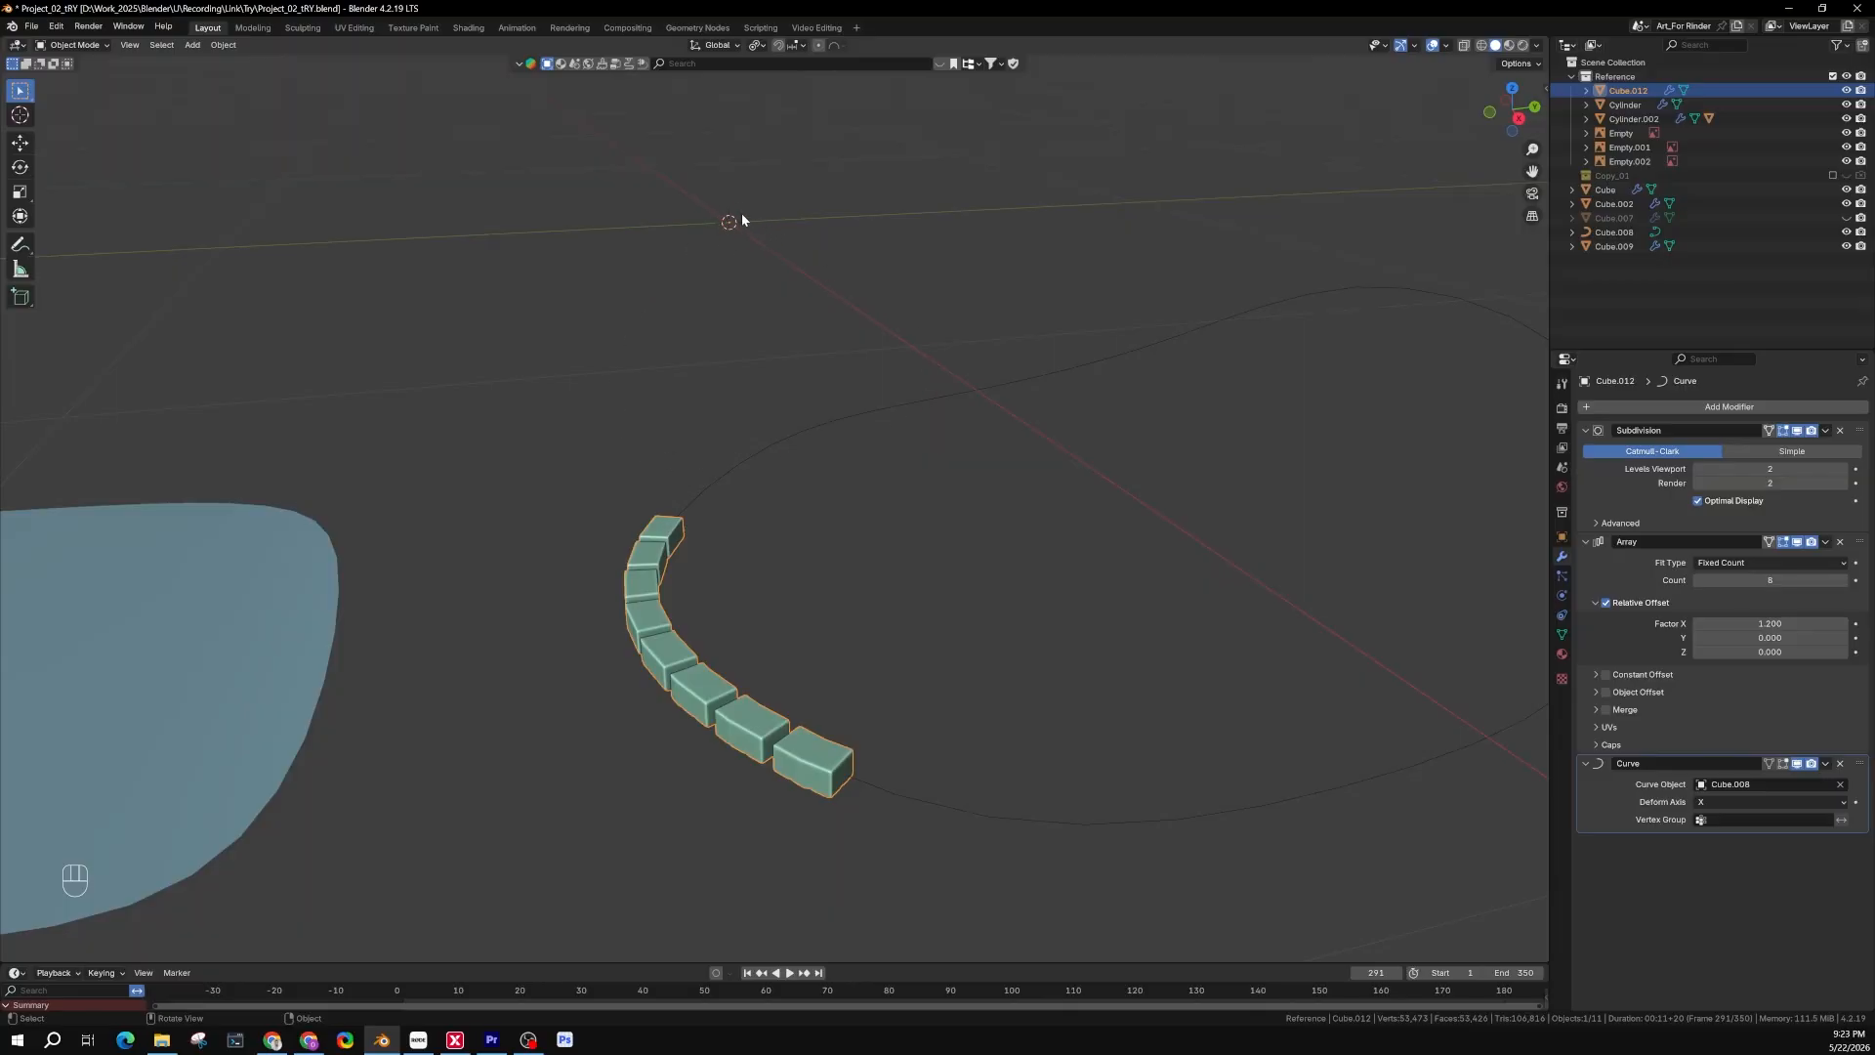
{"action": "left_click", "coordinate": [708, 543]}
{"action": "left_click", "coordinate": [663, 539]}
{"action": "middle_click_drag", "start_coordinate": [1074, 823], "coordinate": [742, 707], "text": "shift"}
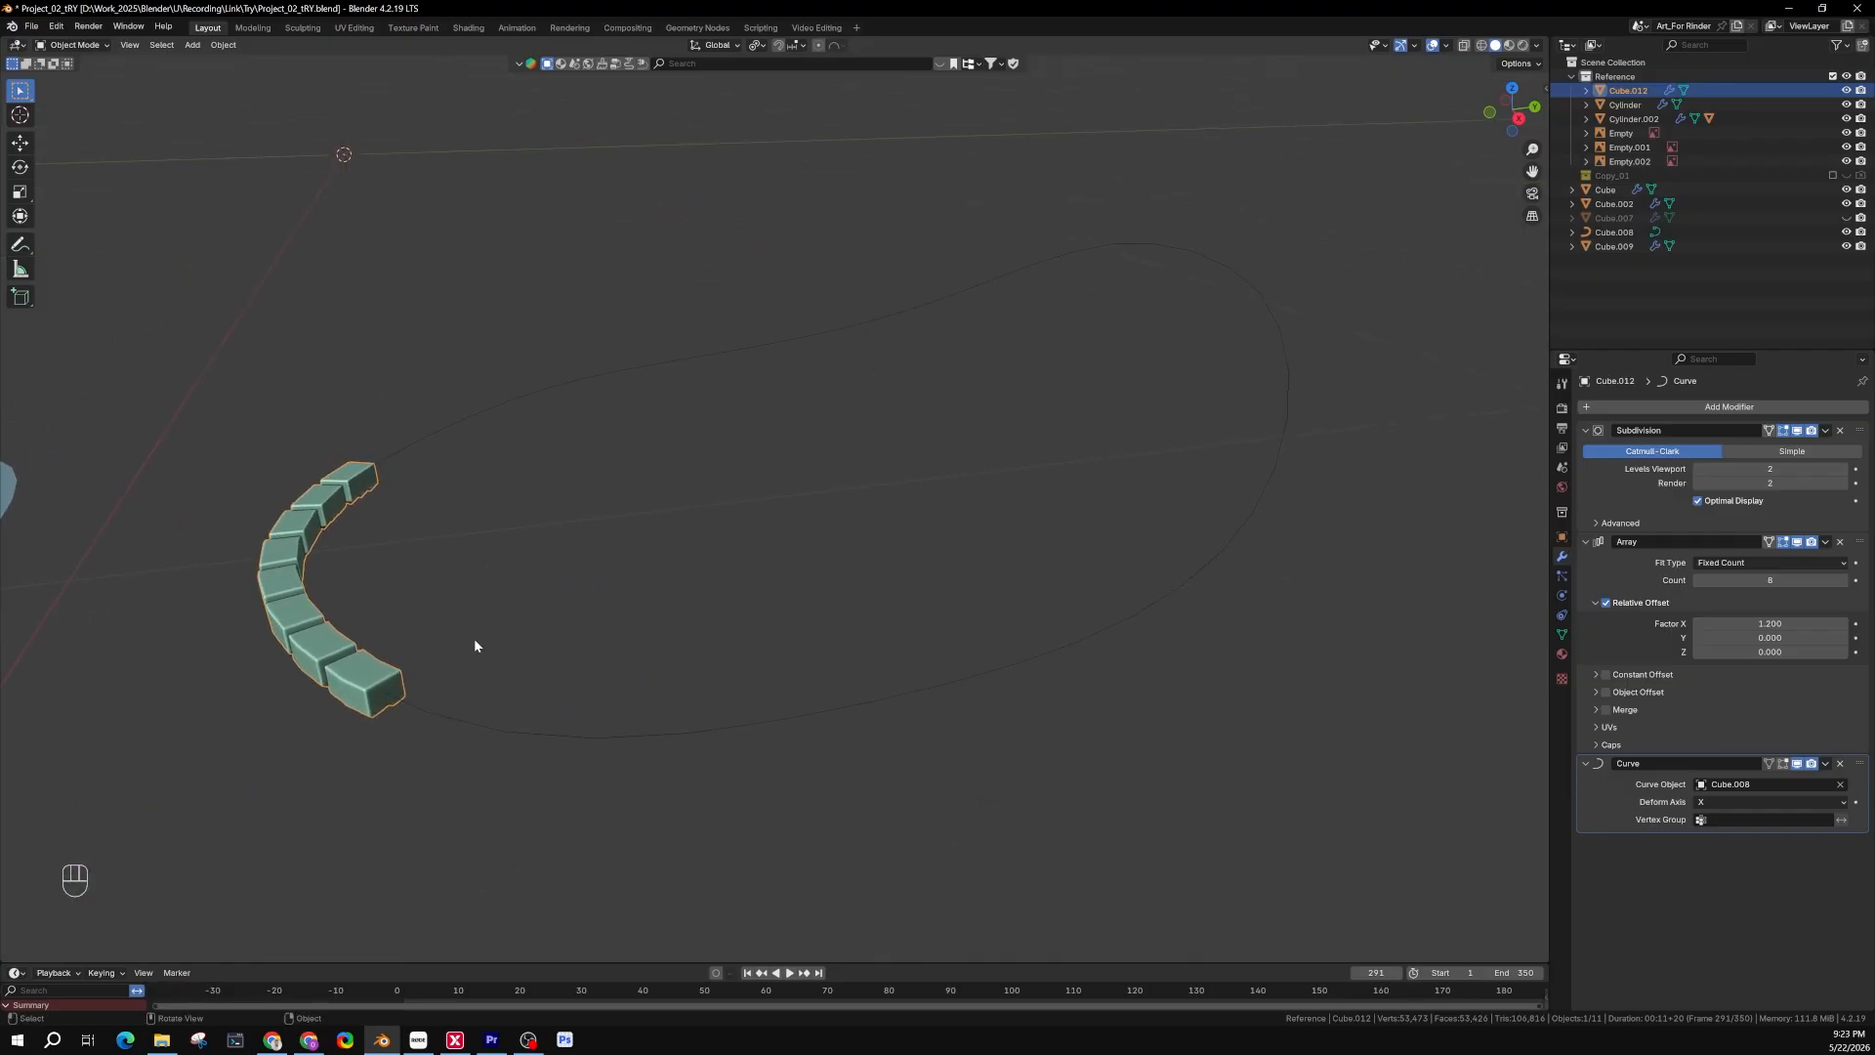
Set the tread row's Array count to 50 so the blocks run around the whole sole outline
{"action": "middle_click_drag", "start_coordinate": [527, 577], "coordinate": [572, 464], "text": "shift"}
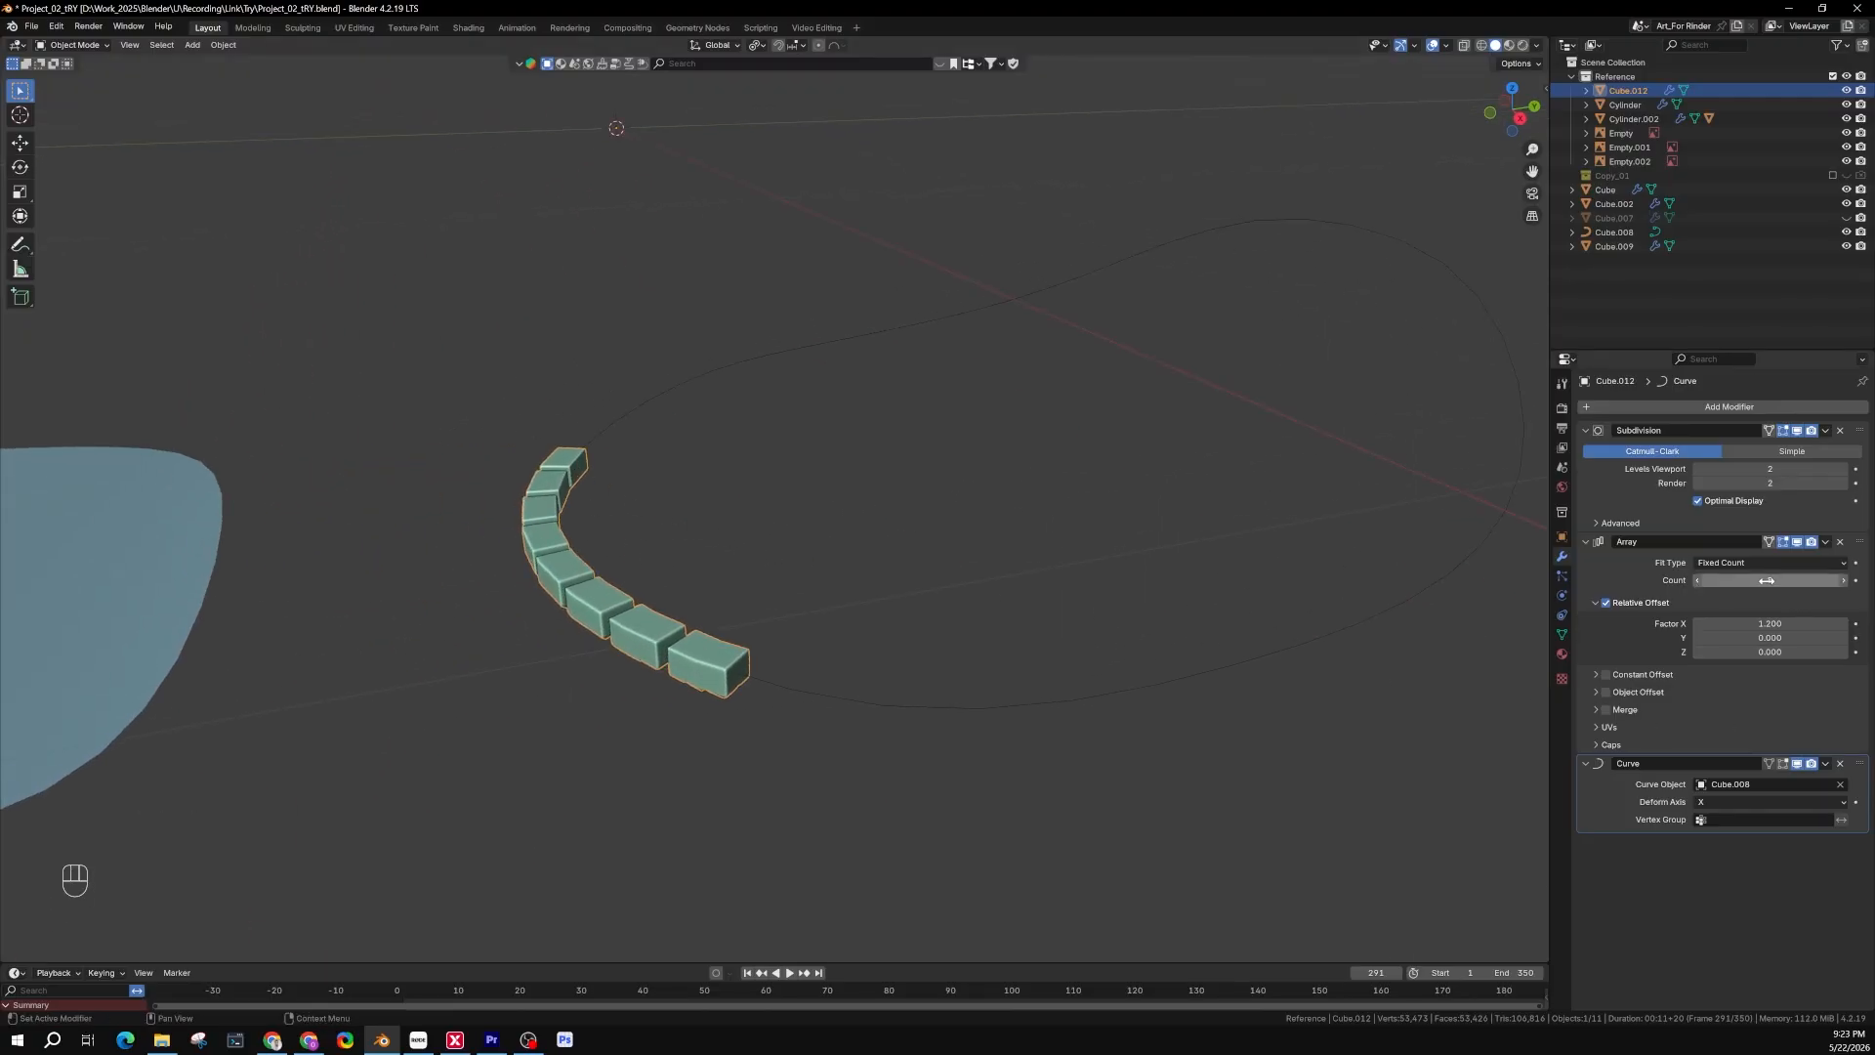
{"action": "left_click_drag", "start_coordinate": [1769, 581], "coordinate": [1841, 581]}
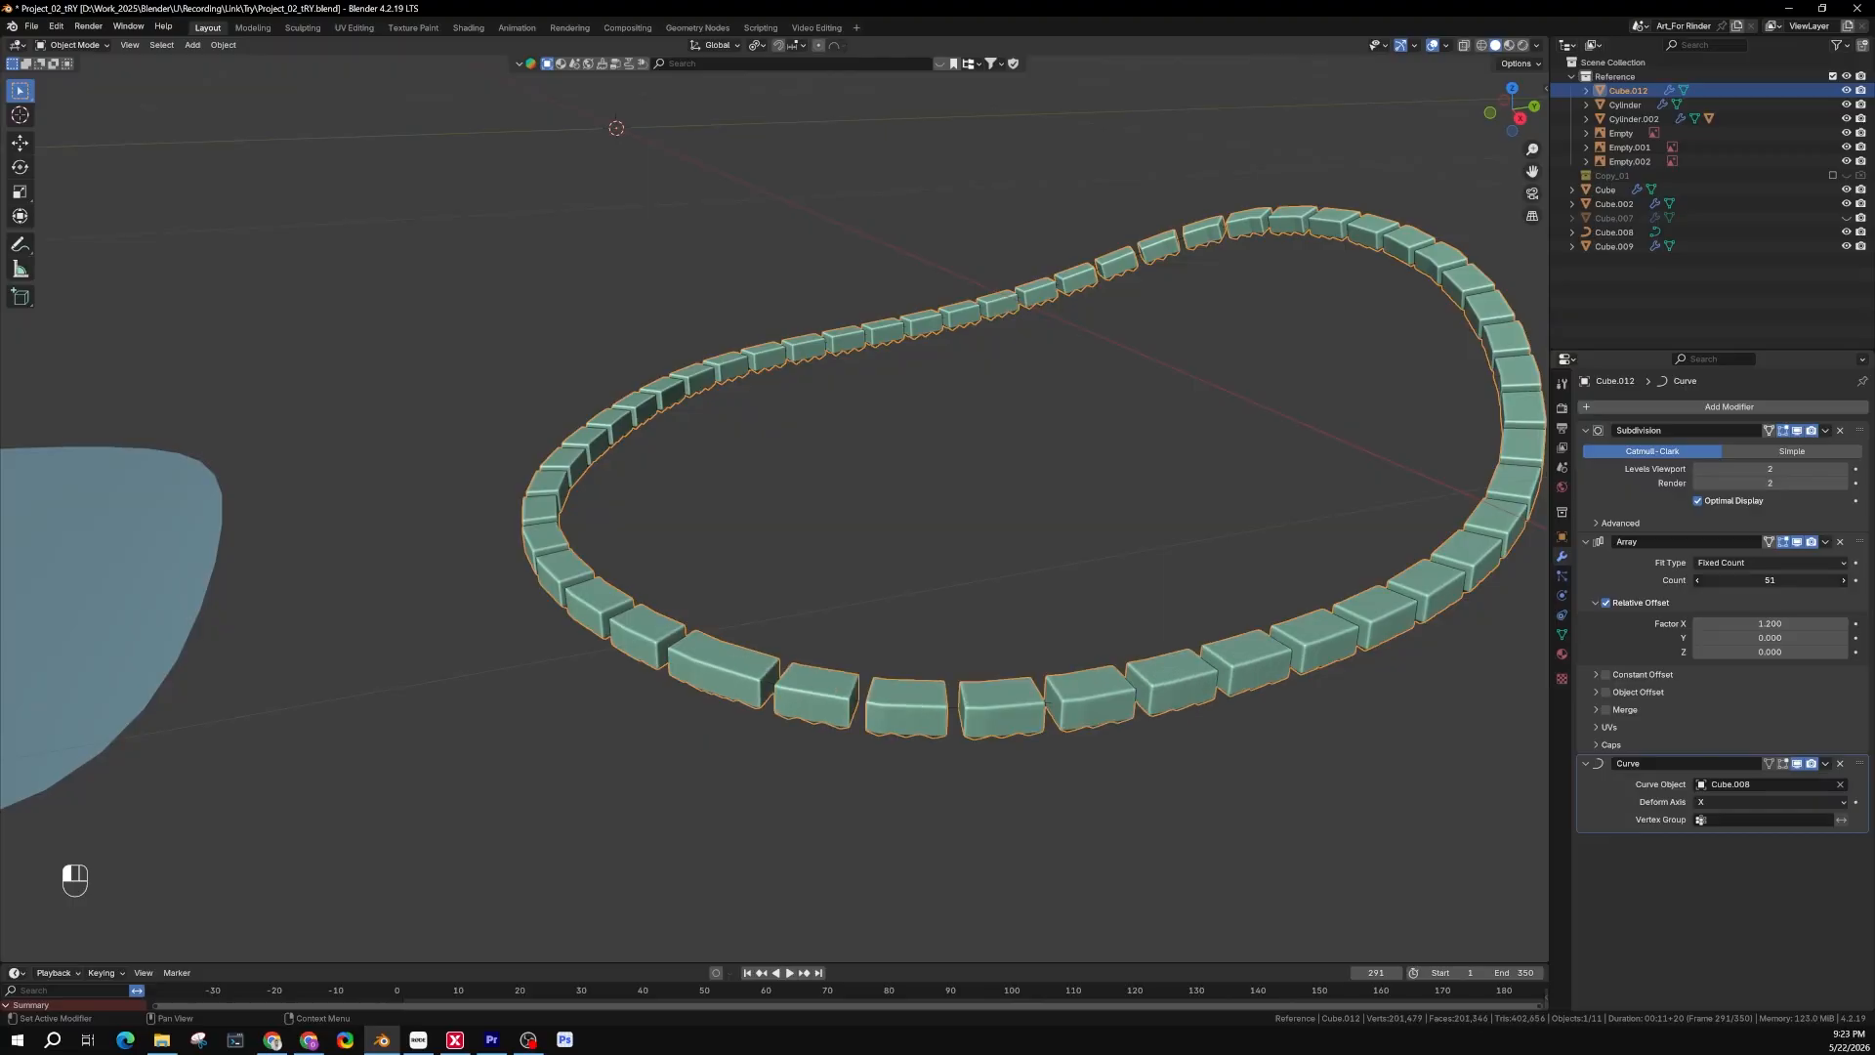
{"action": "left_click", "coordinate": [1699, 581]}
{"action": "left_click", "coordinate": [1699, 581]}
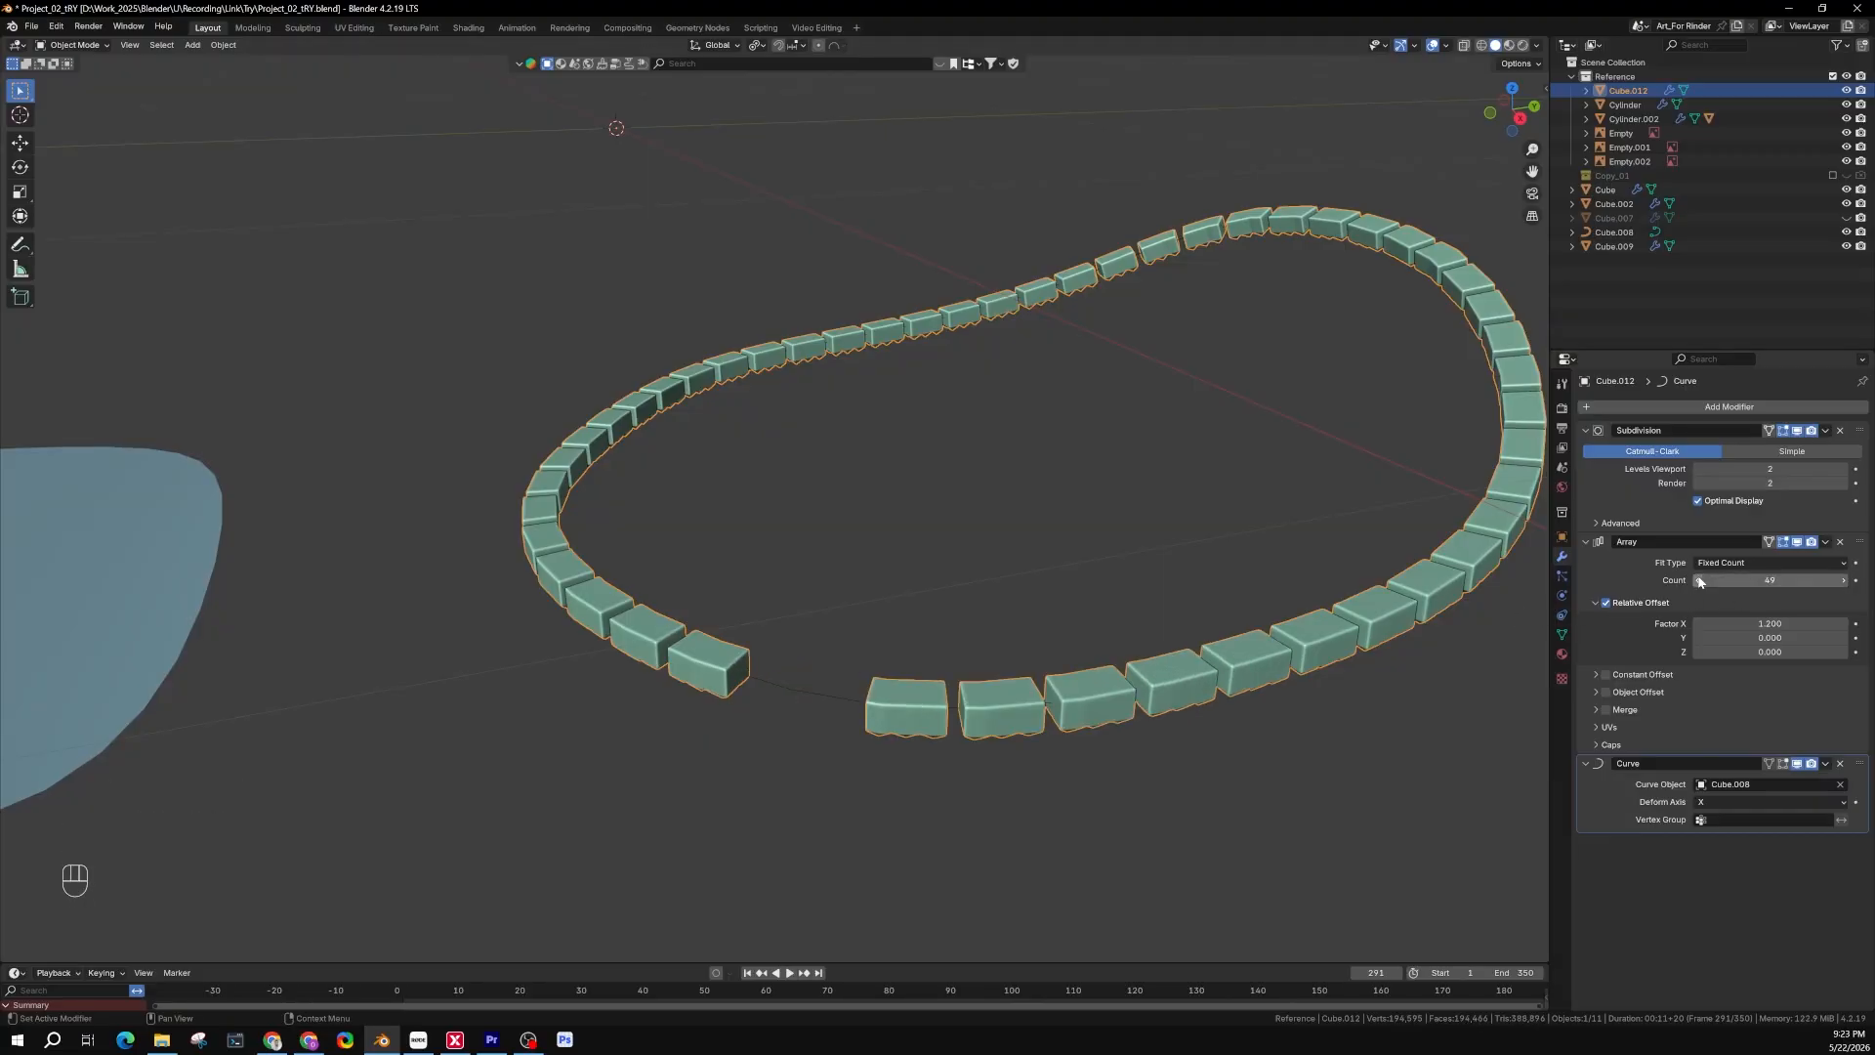
{"action": "left_click", "coordinate": [1844, 580]}
{"action": "middle_click_drag", "start_coordinate": [1174, 699], "coordinate": [1246, 724]}
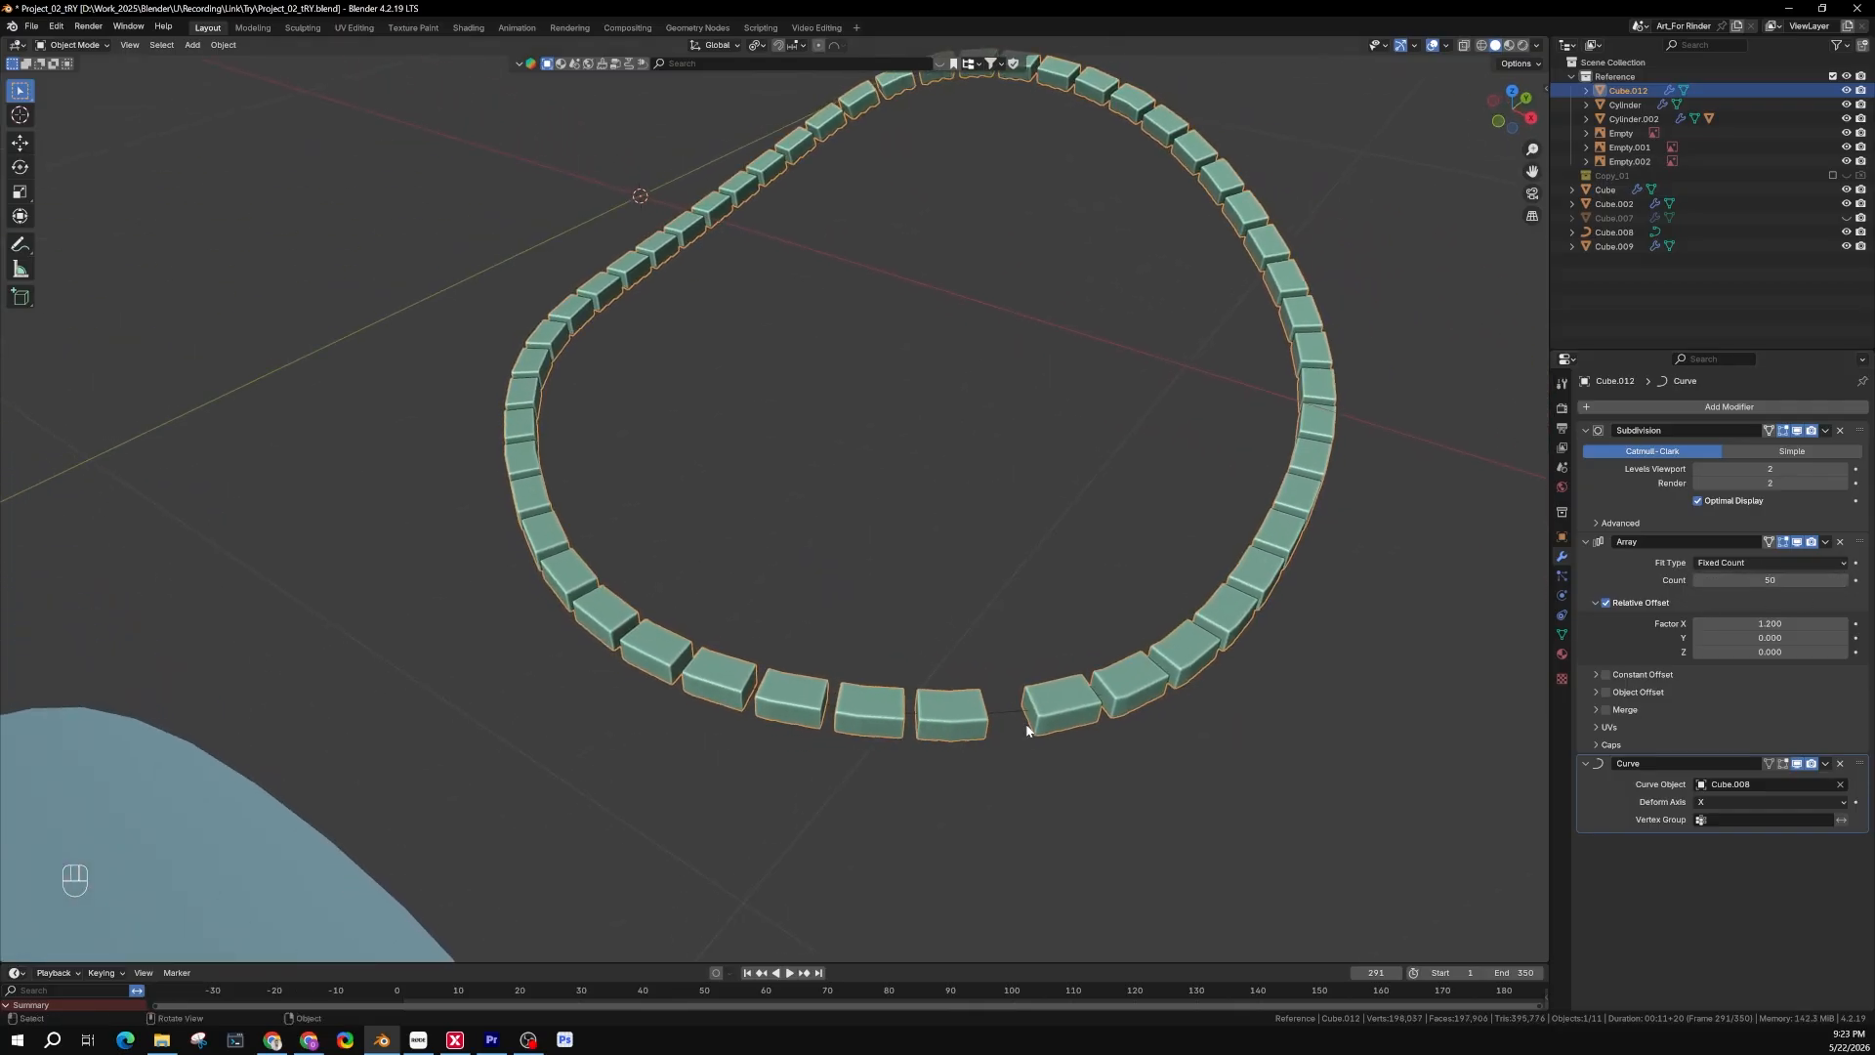
Try a relative offset X factor of 1.23 on the tread row's Array to close the gap where its ends meet
{"action": "scroll", "coordinate": [1027, 716], "scroll_direction": "up", "scroll_amount": 2}
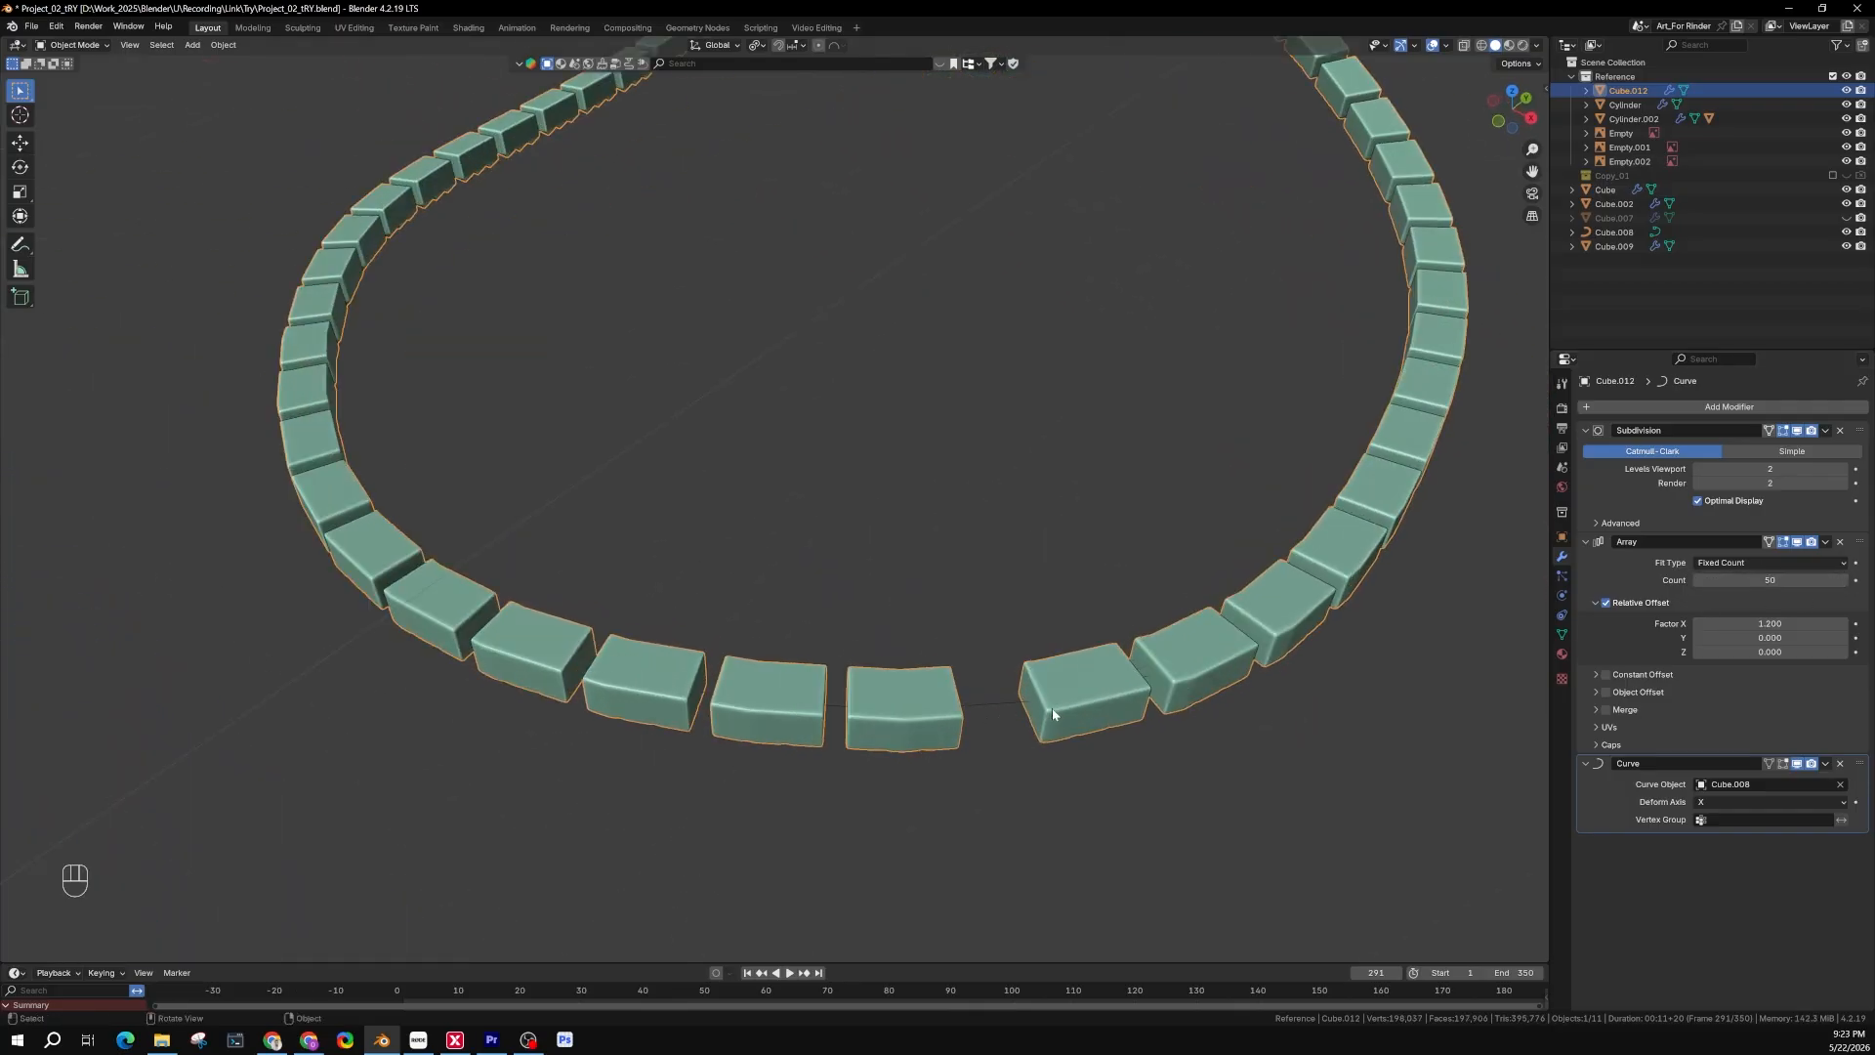
{"action": "middle_click_drag", "start_coordinate": [1024, 711], "coordinate": [976, 654], "text": "shift"}
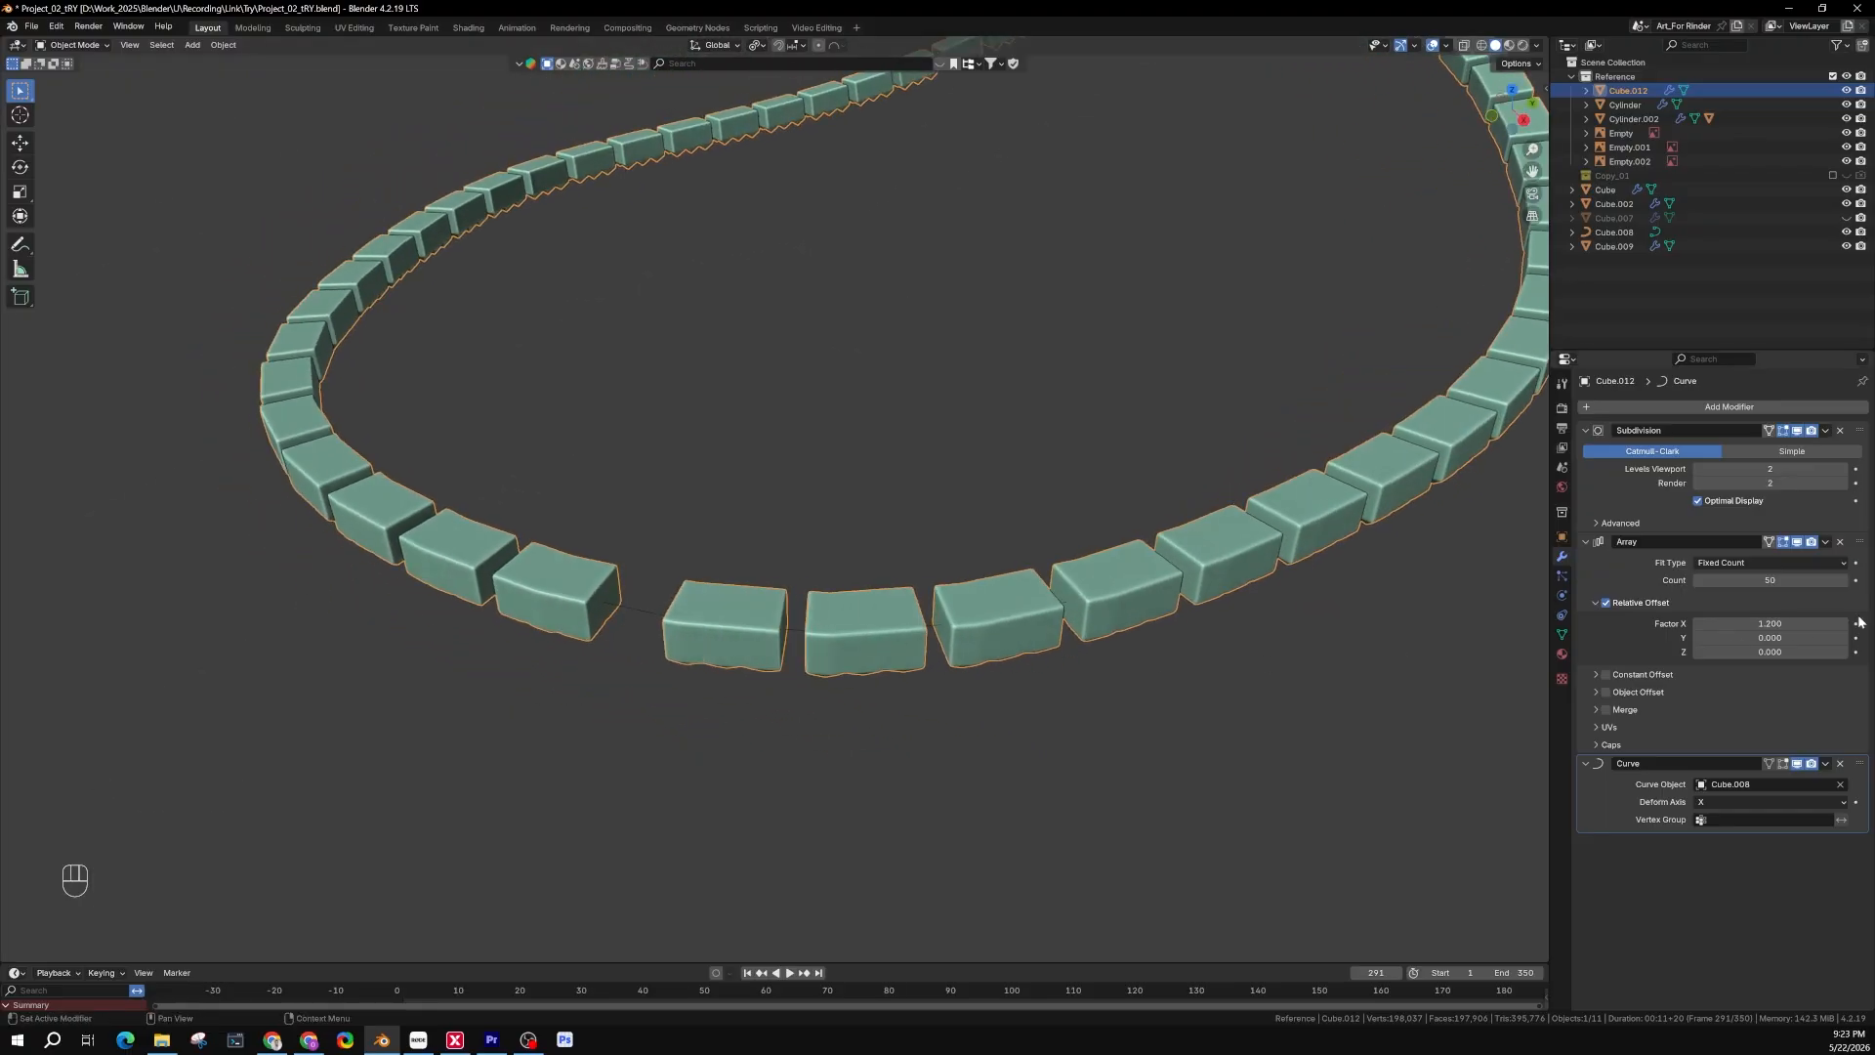
{"action": "left_click", "coordinate": [1779, 623]}
{"action": "left_click", "coordinate": [1779, 623]}
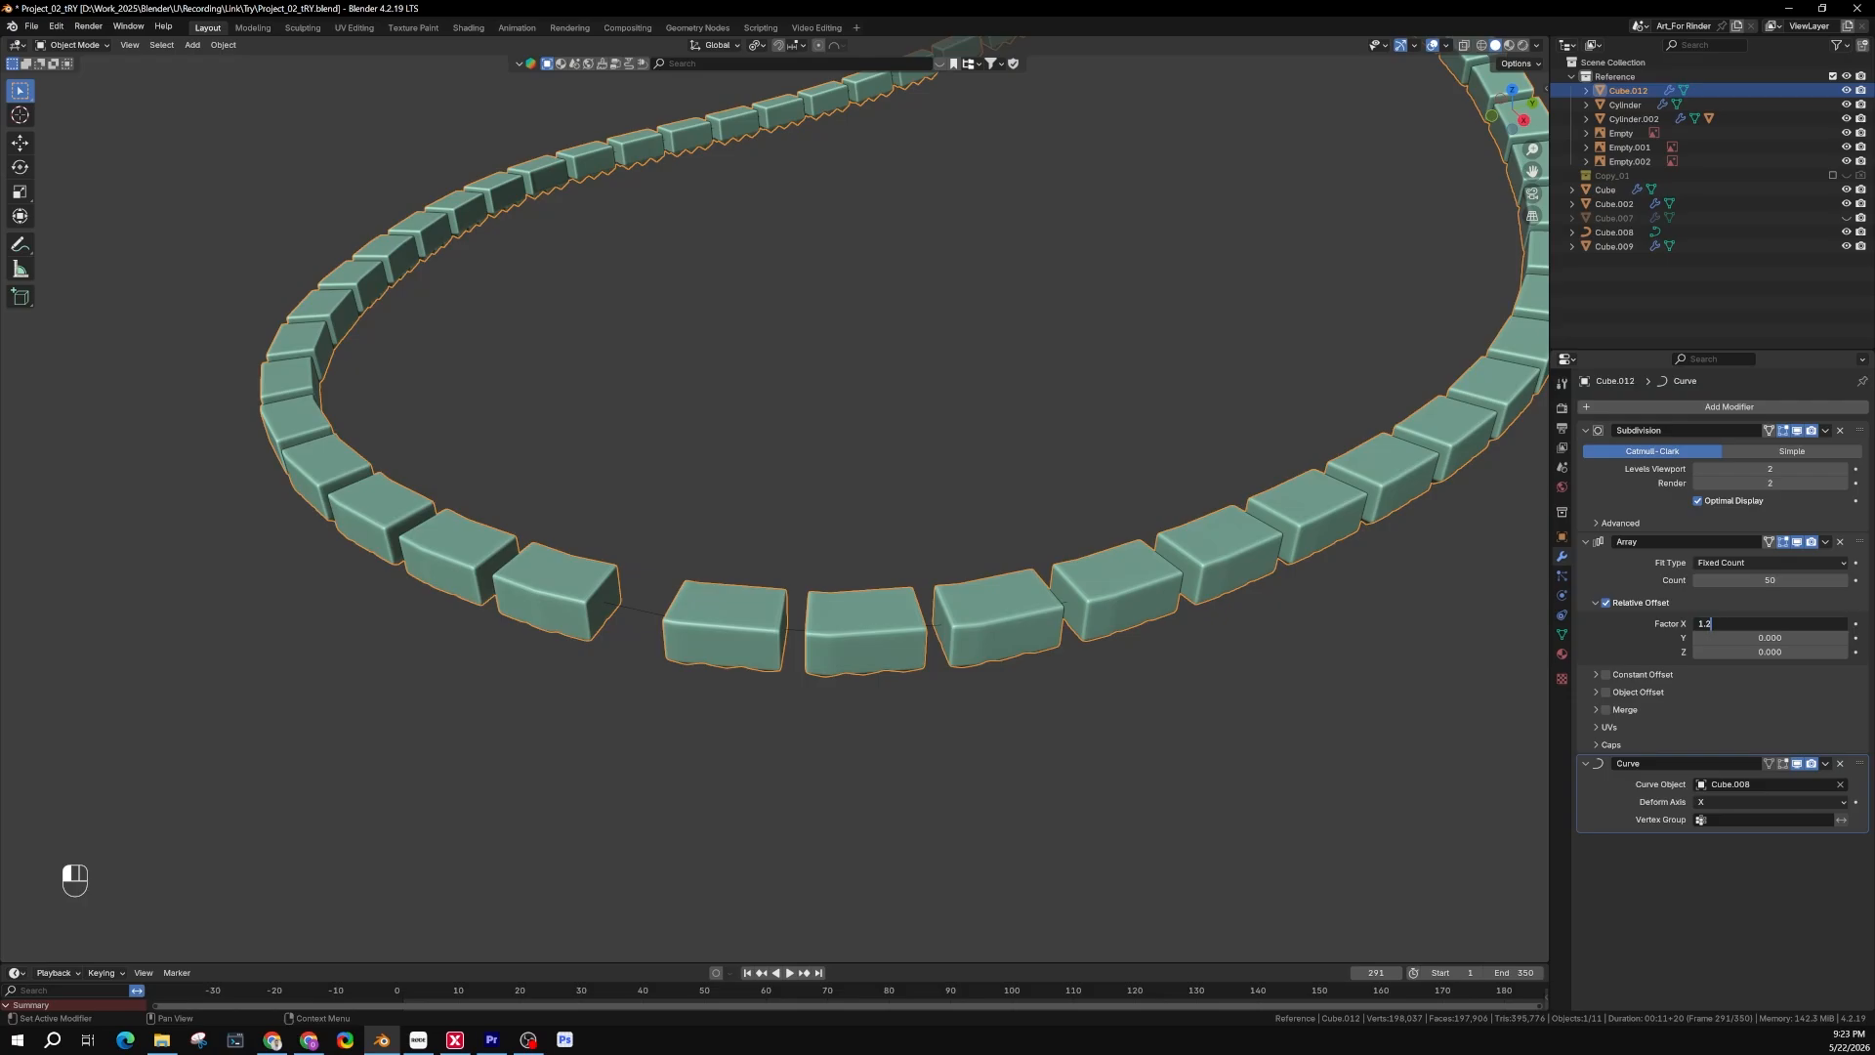
{"action": "type", "text": "3"}
{"action": "key", "text": "Return"}
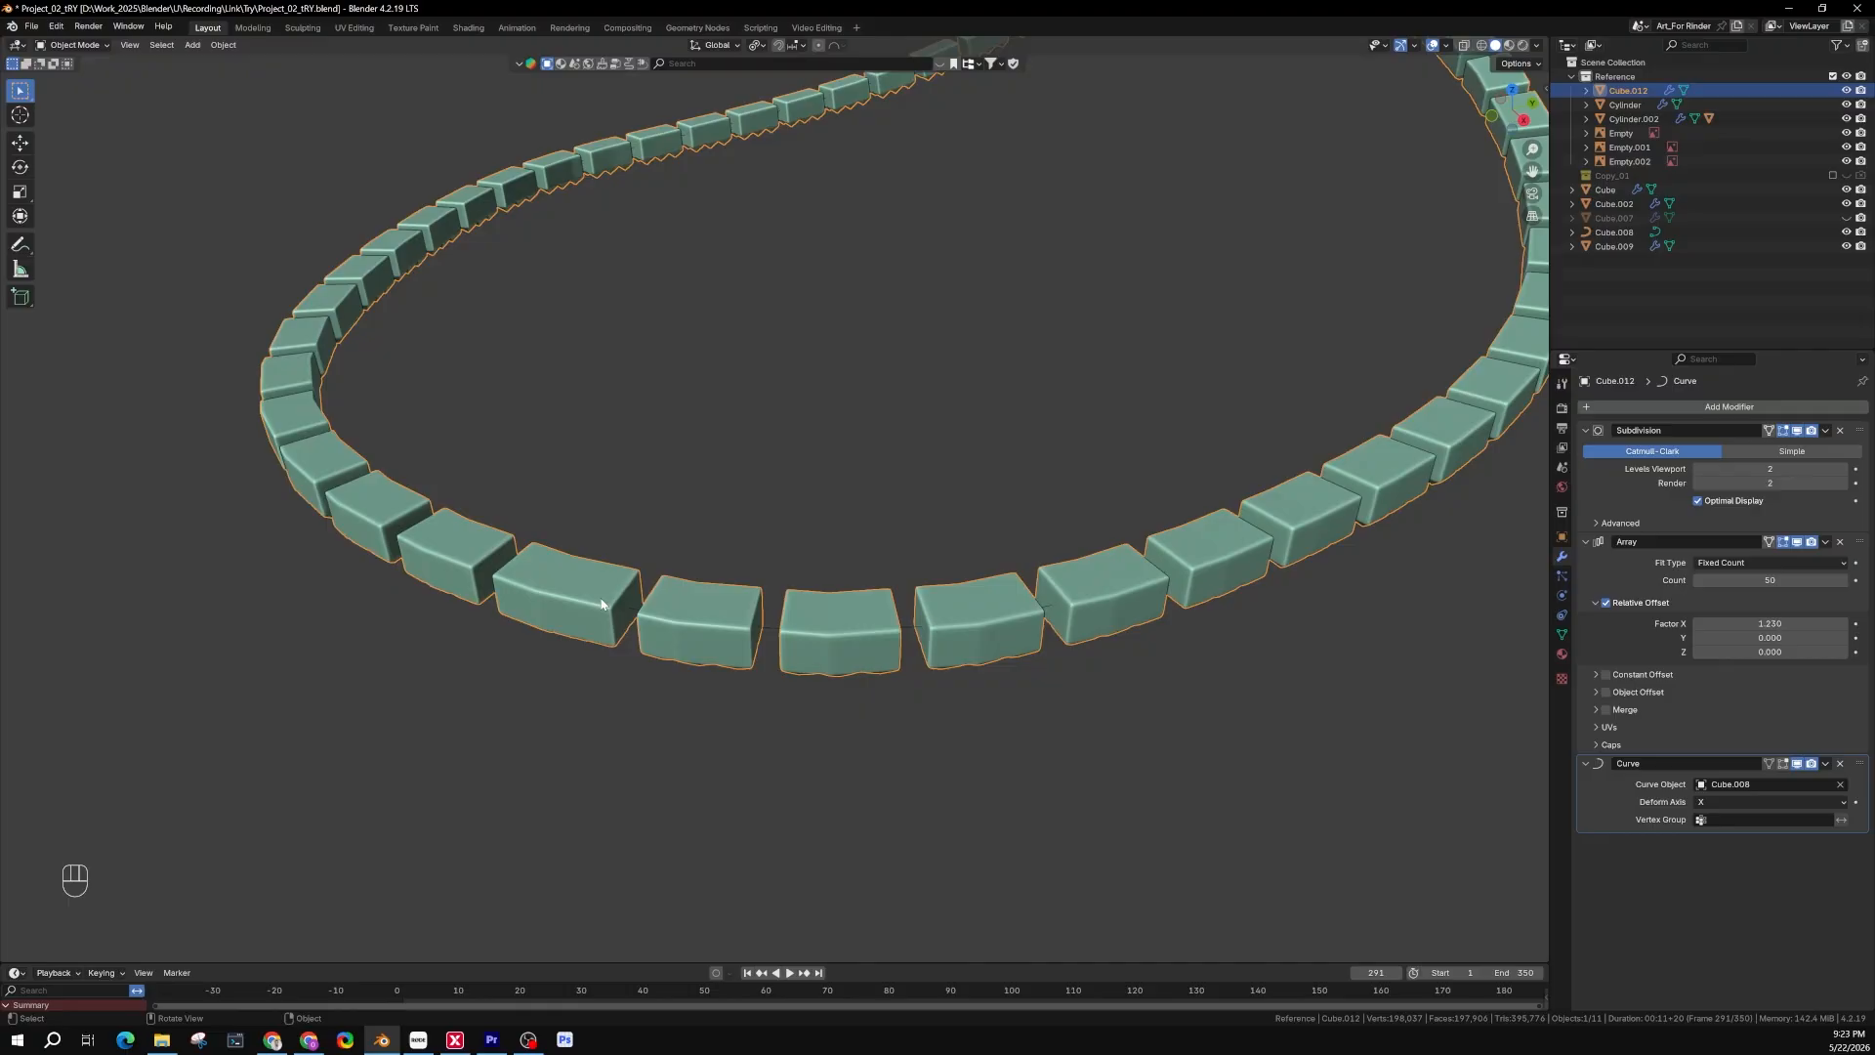
Set the Array's relative offset X factor to 1.21 and check the block spacing around the loop
{"action": "middle_click_drag", "start_coordinate": [602, 605], "coordinate": [662, 646]}
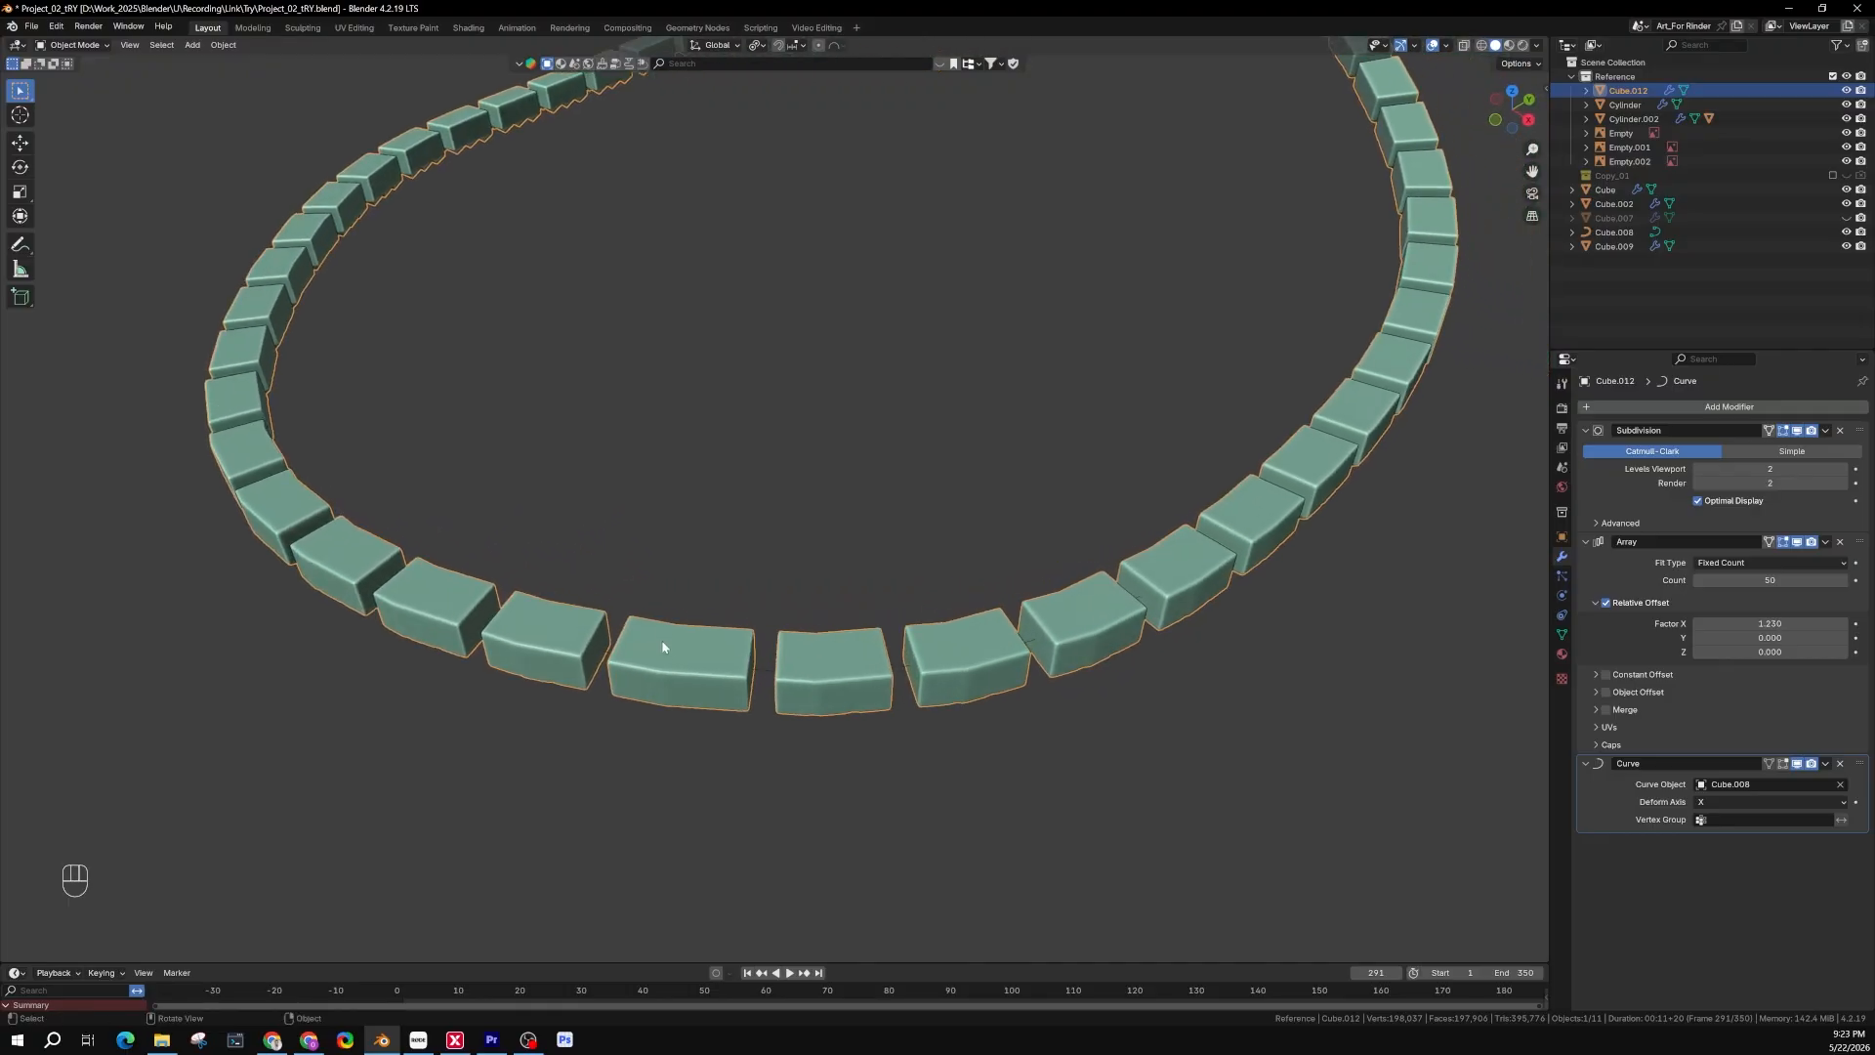
{"action": "left_click", "coordinate": [1791, 622]}
{"action": "type", "text": "1.21"}
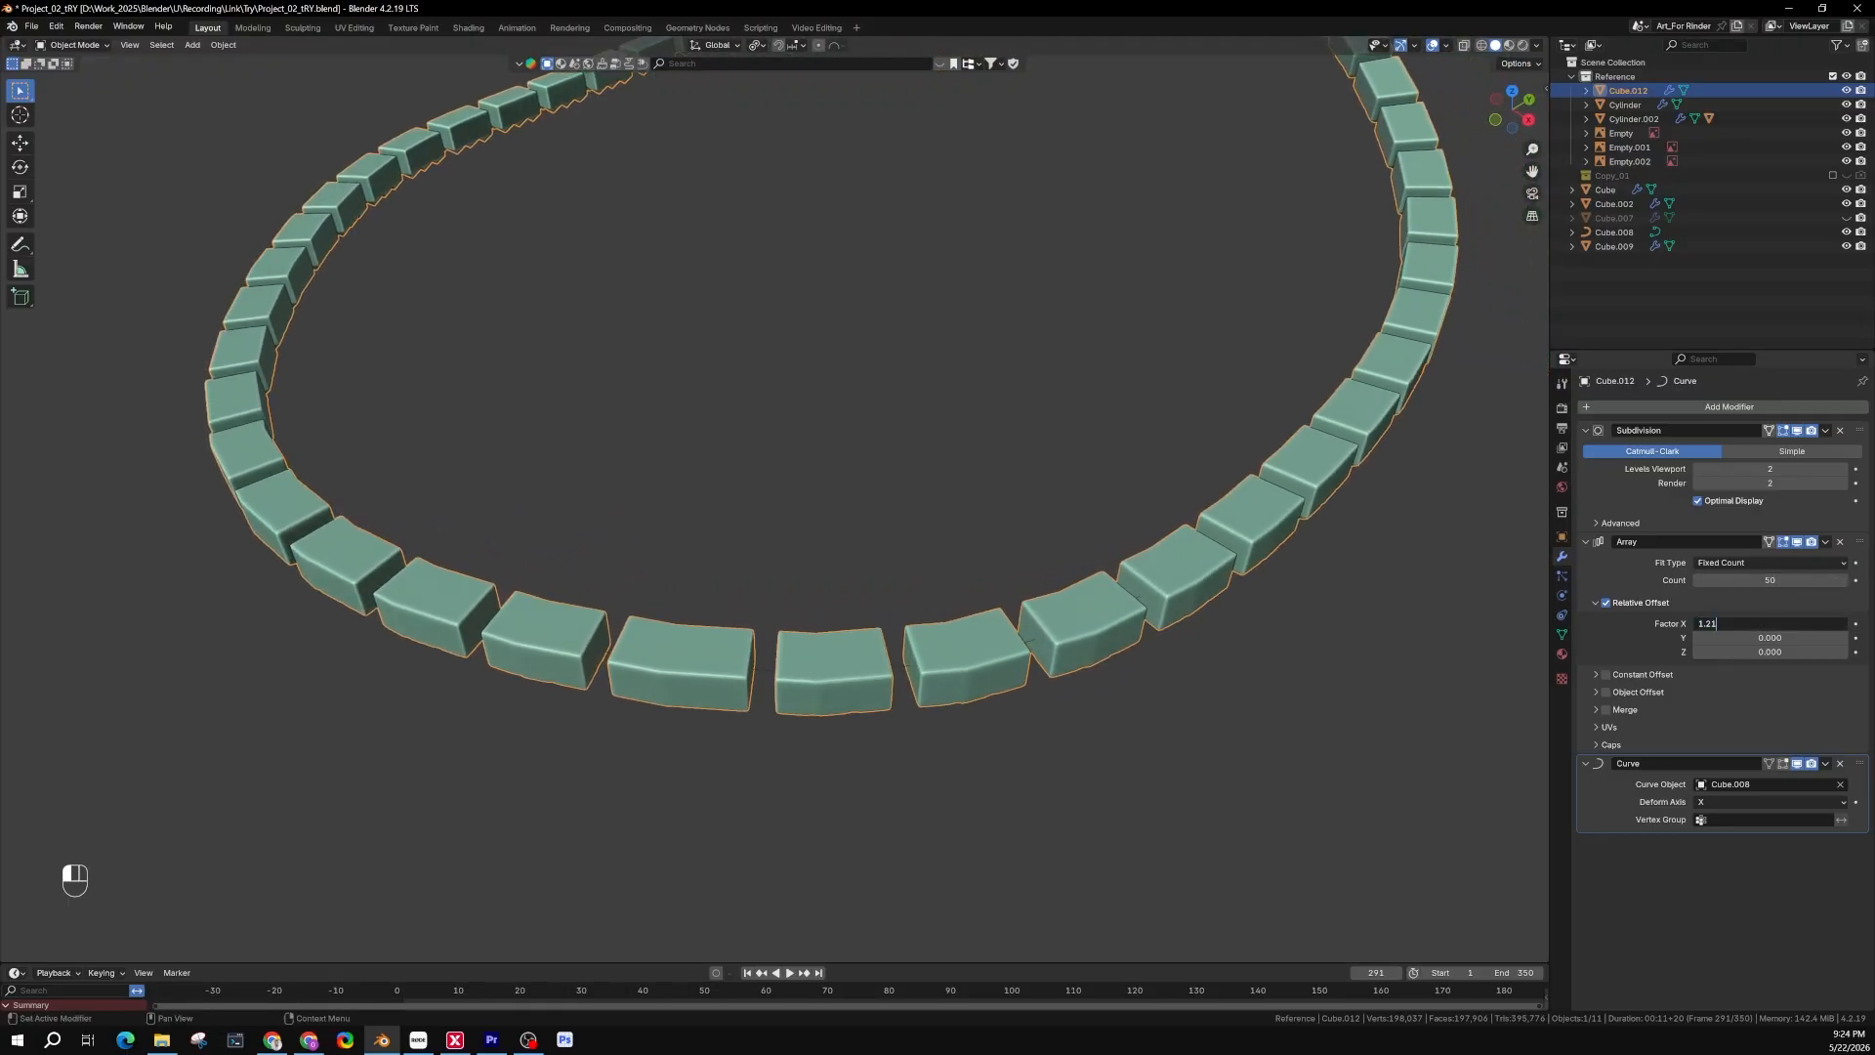
{"action": "key", "text": "Return"}
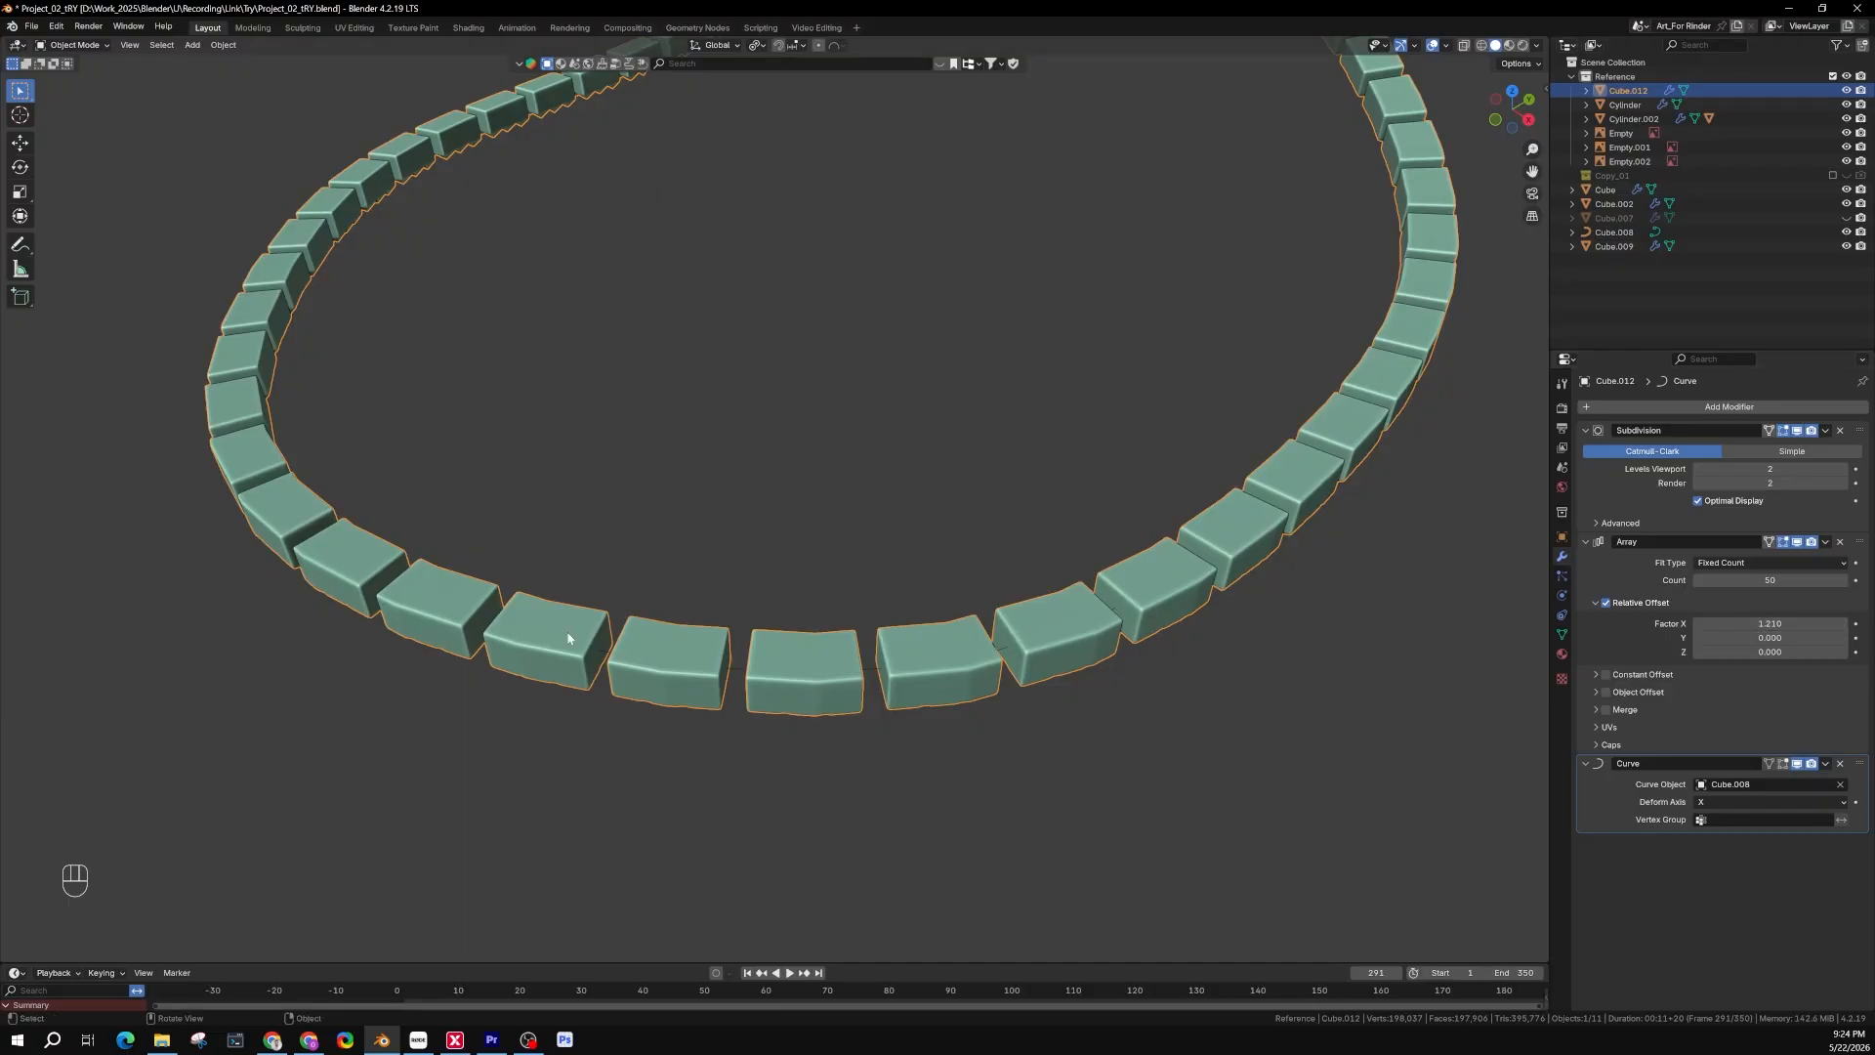
{"action": "scroll", "coordinate": [802, 699], "scroll_direction": "down", "scroll_amount": 5}
{"action": "middle_click_drag", "start_coordinate": [926, 743], "coordinate": [839, 641]}
{"action": "middle_click_drag", "start_coordinate": [788, 646], "coordinate": [912, 548]}
Apply the Subdivision modifier on the smaller blue sole patch and check its resulting mesh in Edit Mode
{"action": "scroll", "coordinate": [912, 548], "scroll_direction": "up", "scroll_amount": 4}
{"action": "middle_click_drag", "start_coordinate": [824, 635], "coordinate": [981, 630], "text": "shift"}
{"action": "left_click", "coordinate": [643, 615]}
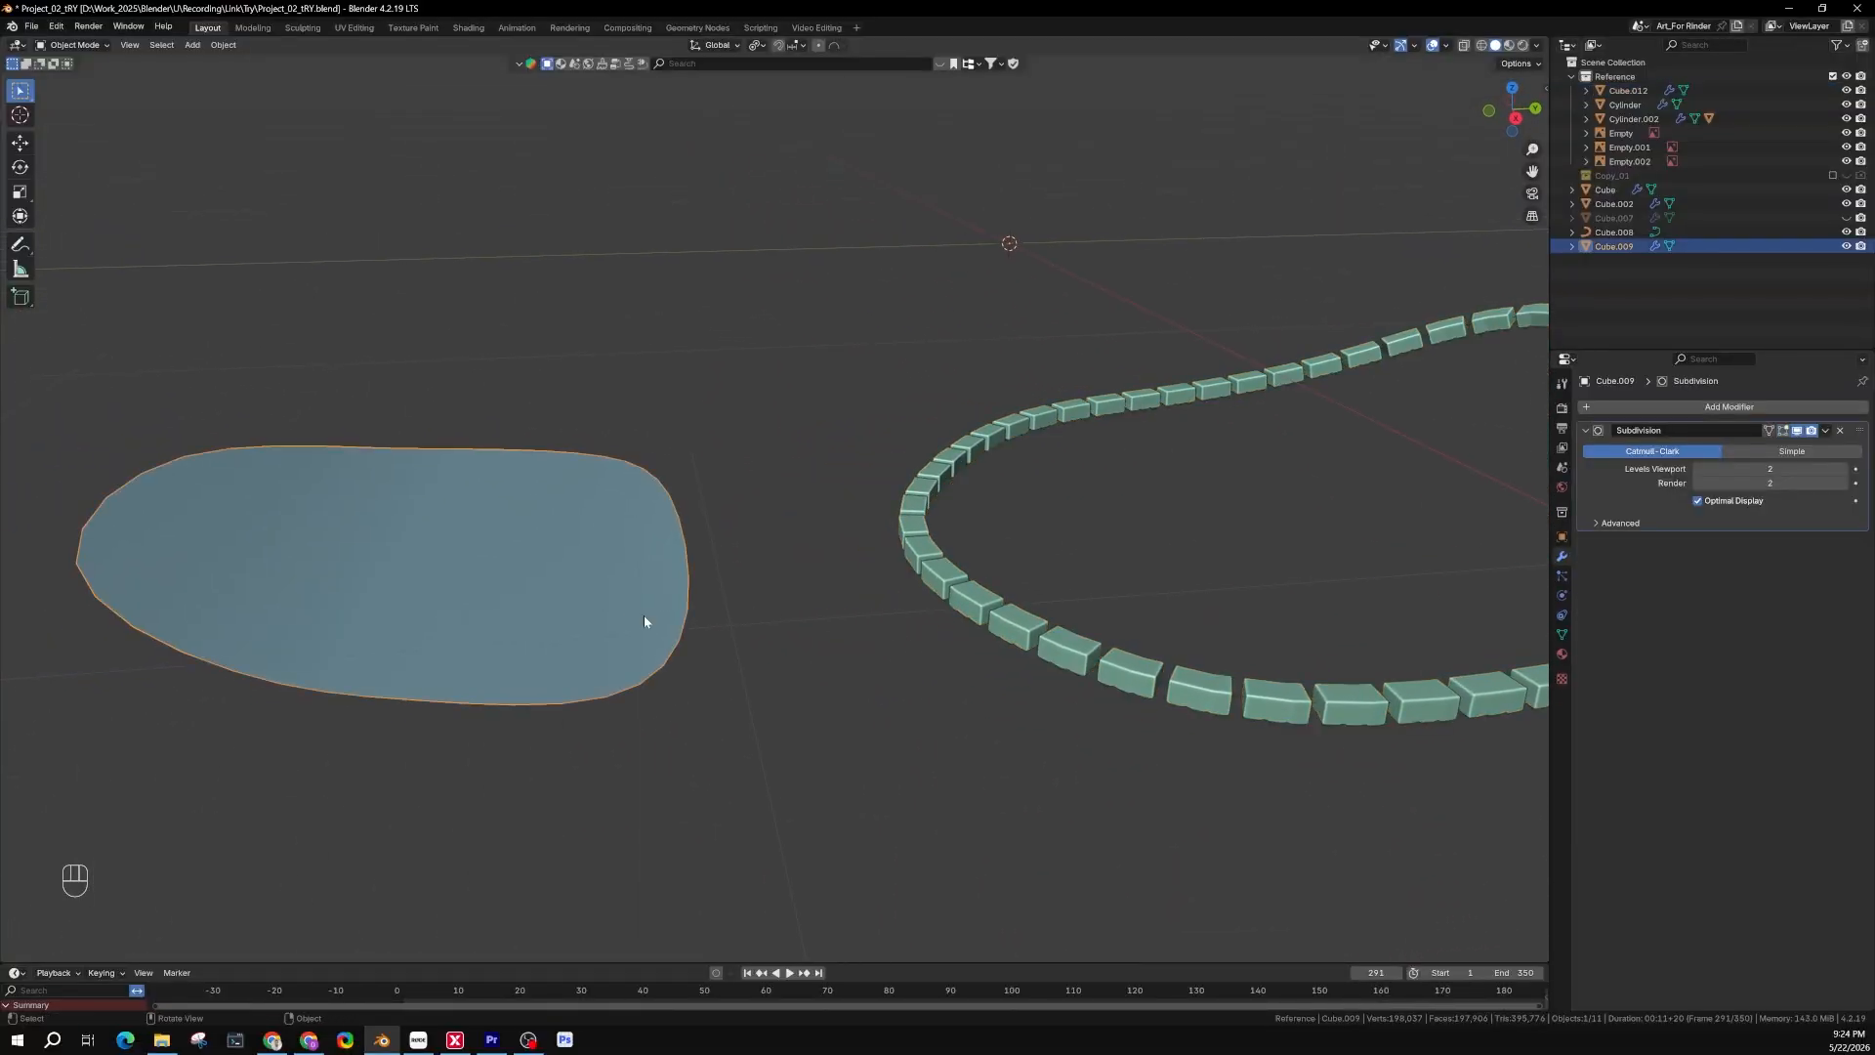
{"action": "middle_click_drag", "start_coordinate": [643, 615], "coordinate": [524, 580]}
{"action": "key", "text": "Tab"}
{"action": "key", "text": "Tab"}
{"action": "right_click", "coordinate": [527, 574]}
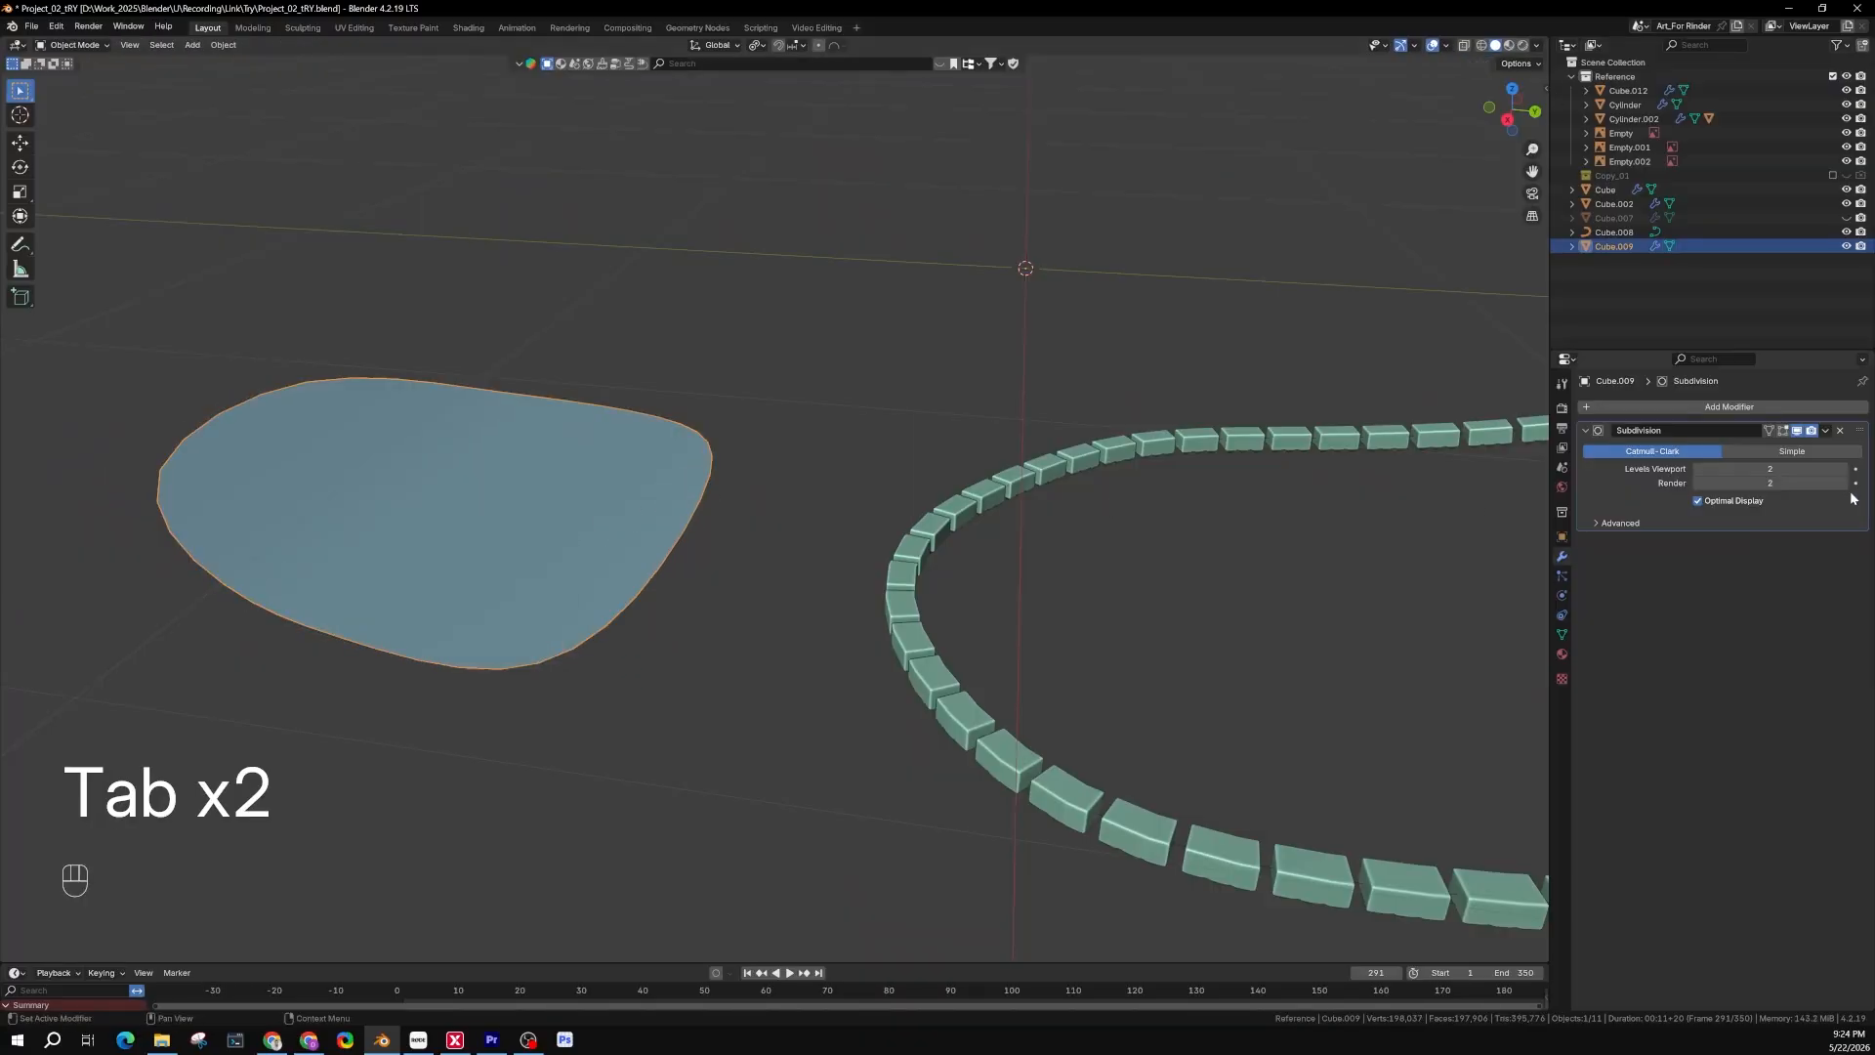
{"action": "left_click", "coordinate": [1826, 431]}
{"action": "left_click", "coordinate": [1783, 443]}
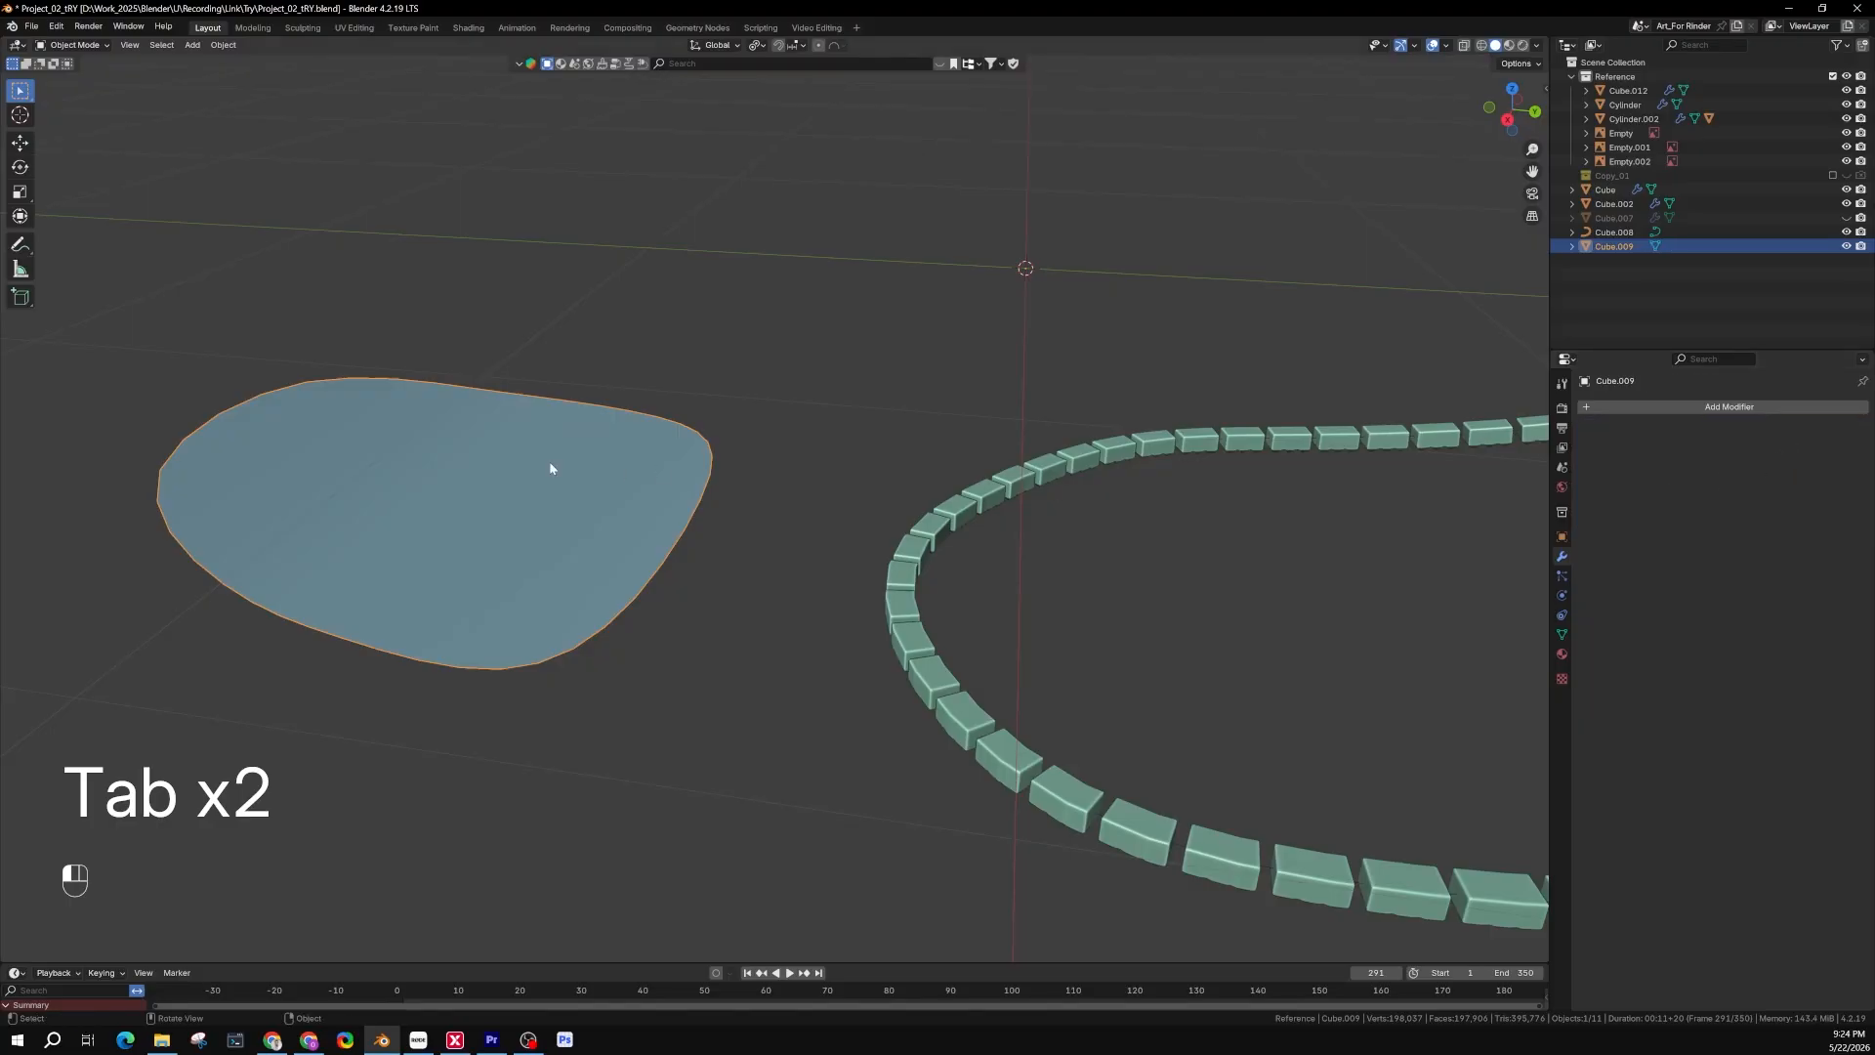
{"action": "key", "text": "Tab"}
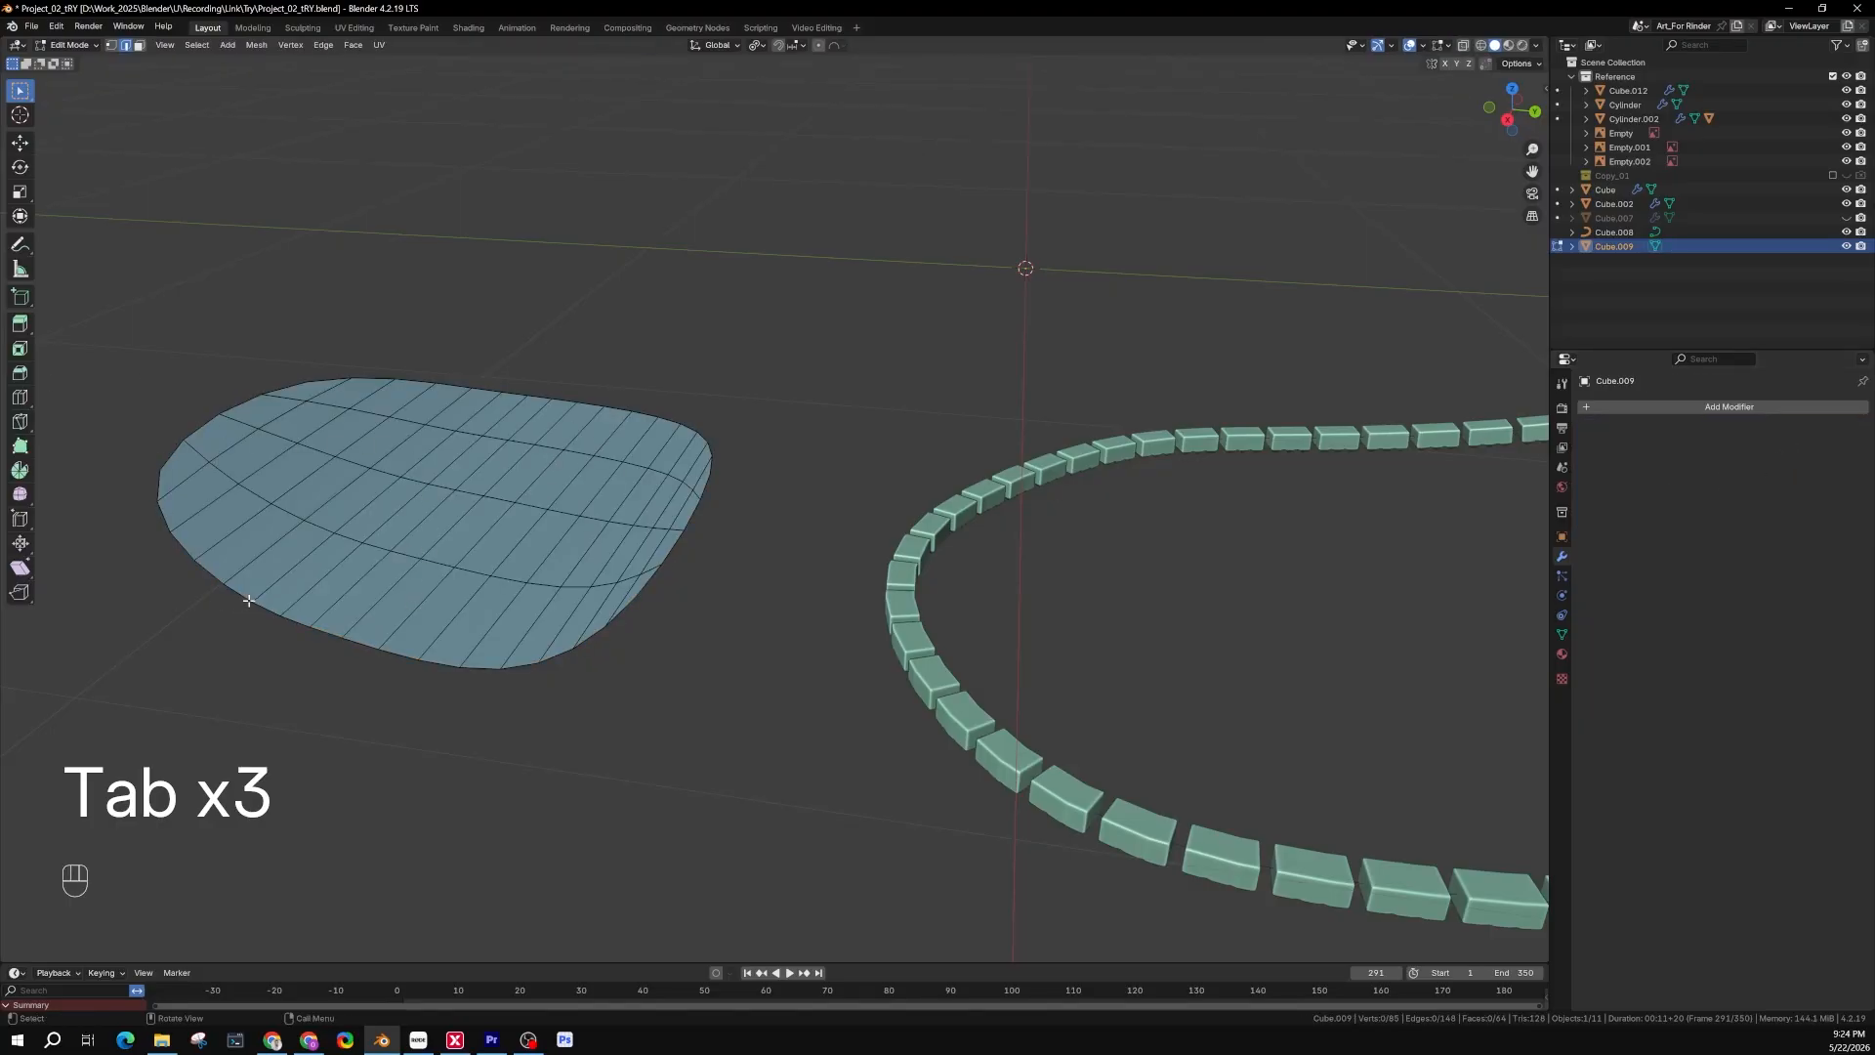
{"action": "key", "text": "Tab"}
Convert the smaller blue sole patch to a curve
{"action": "middle_click_drag", "start_coordinate": [401, 506], "coordinate": [465, 517], "text": "shift"}
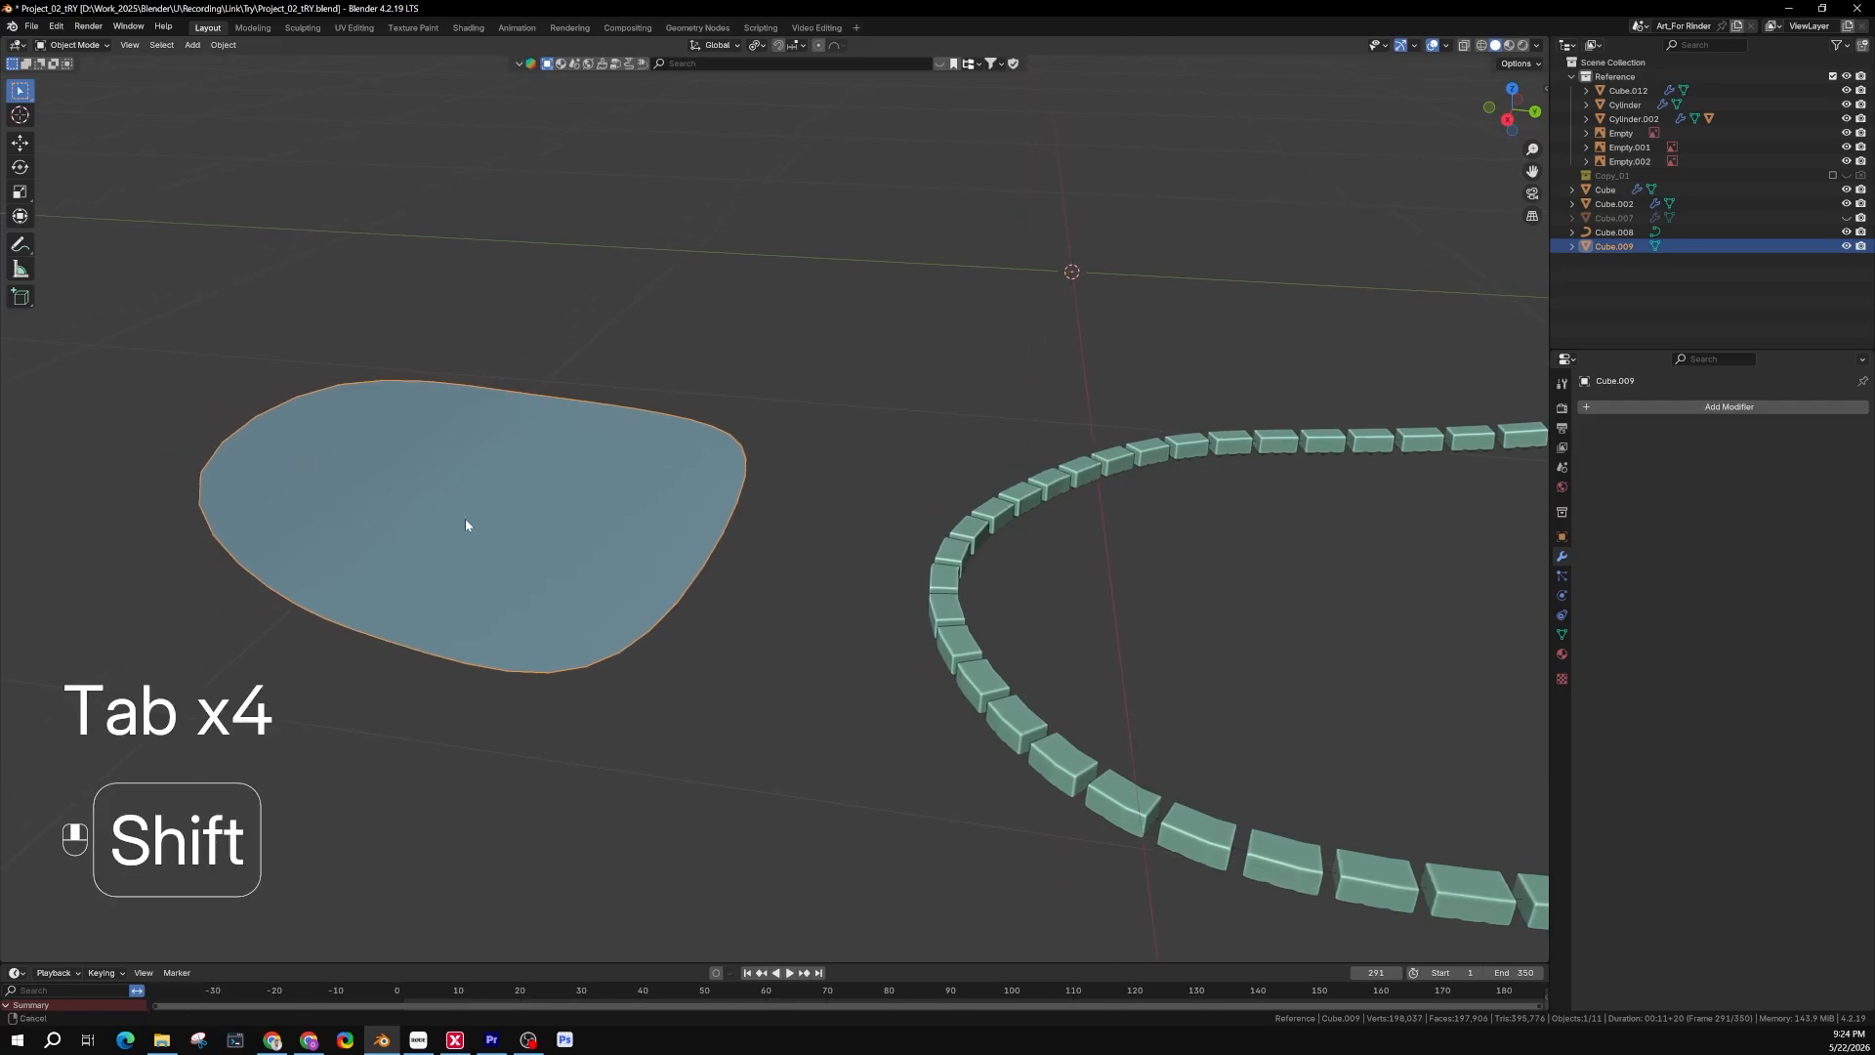
{"action": "right_click", "coordinate": [467, 526]}
{"action": "mouse_move", "coordinate": [371, 520]}
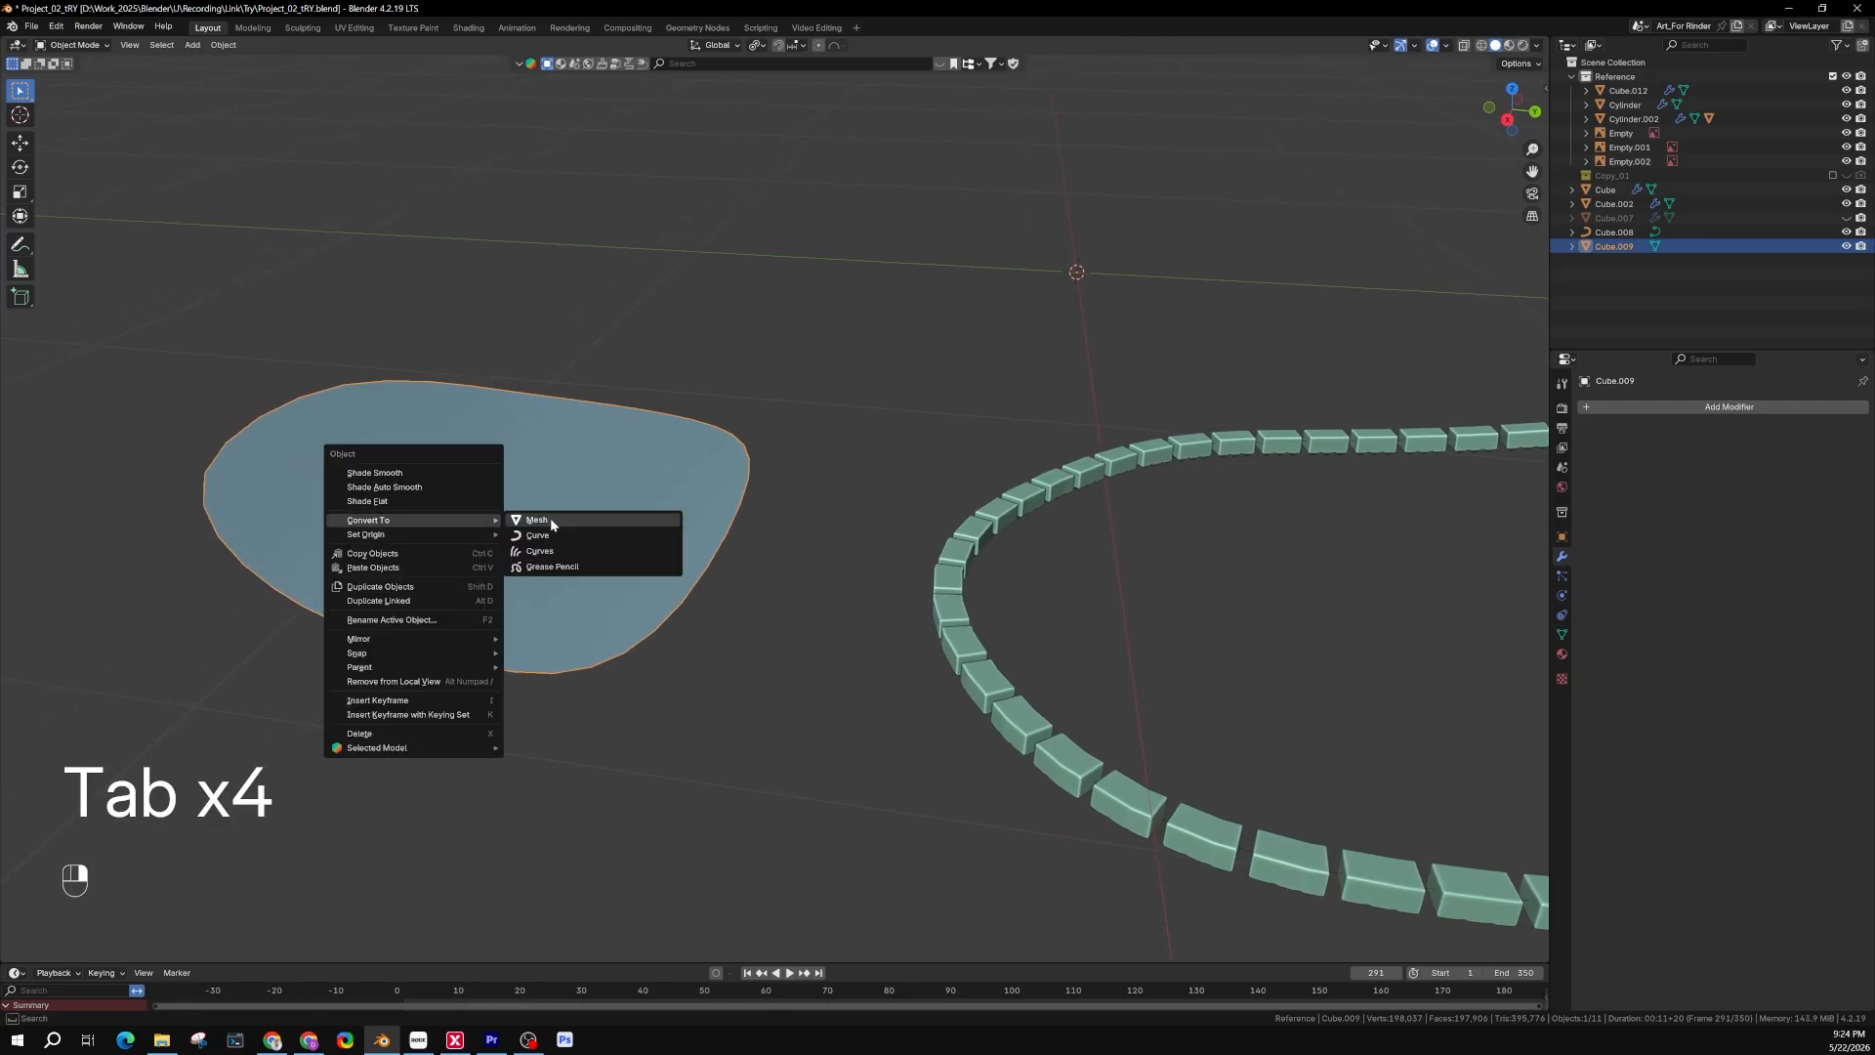
{"action": "left_click", "coordinate": [549, 539]}
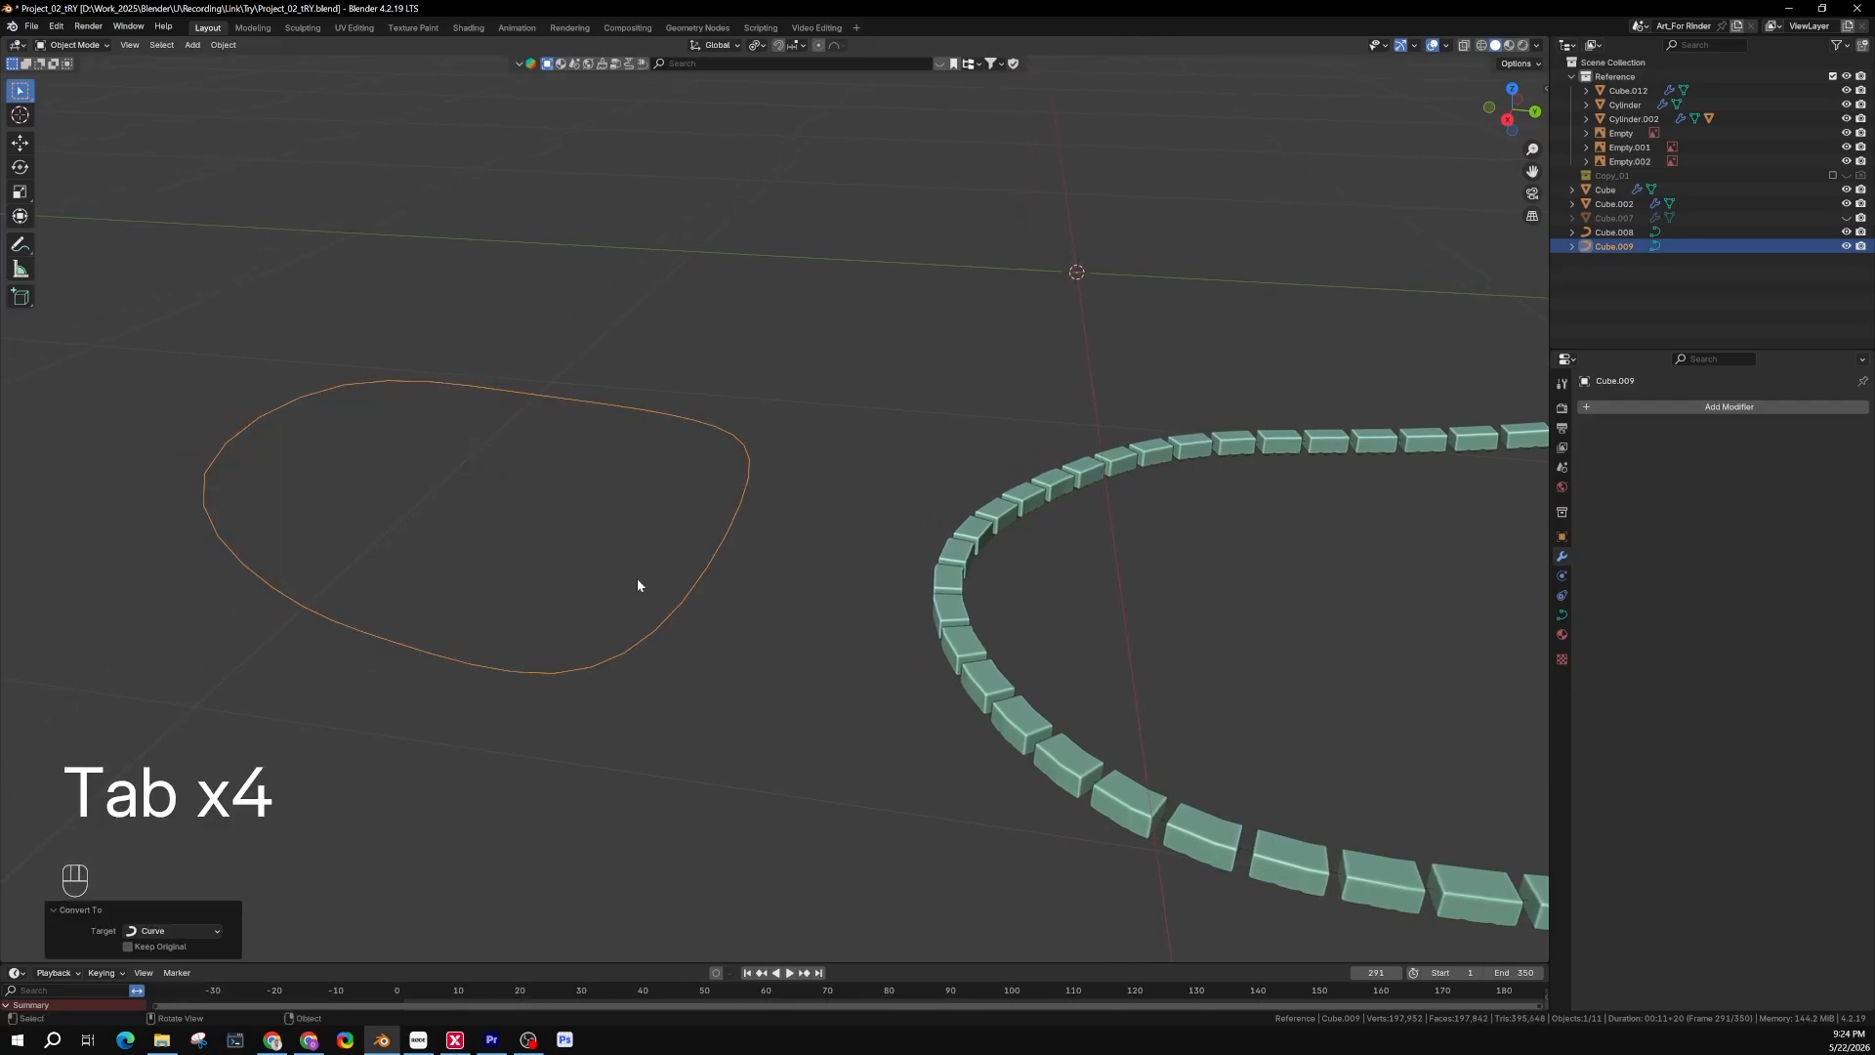
{"action": "left_click", "coordinate": [736, 523]}
Duplicate the looped tread row in place
{"action": "left_click", "coordinate": [945, 583]}
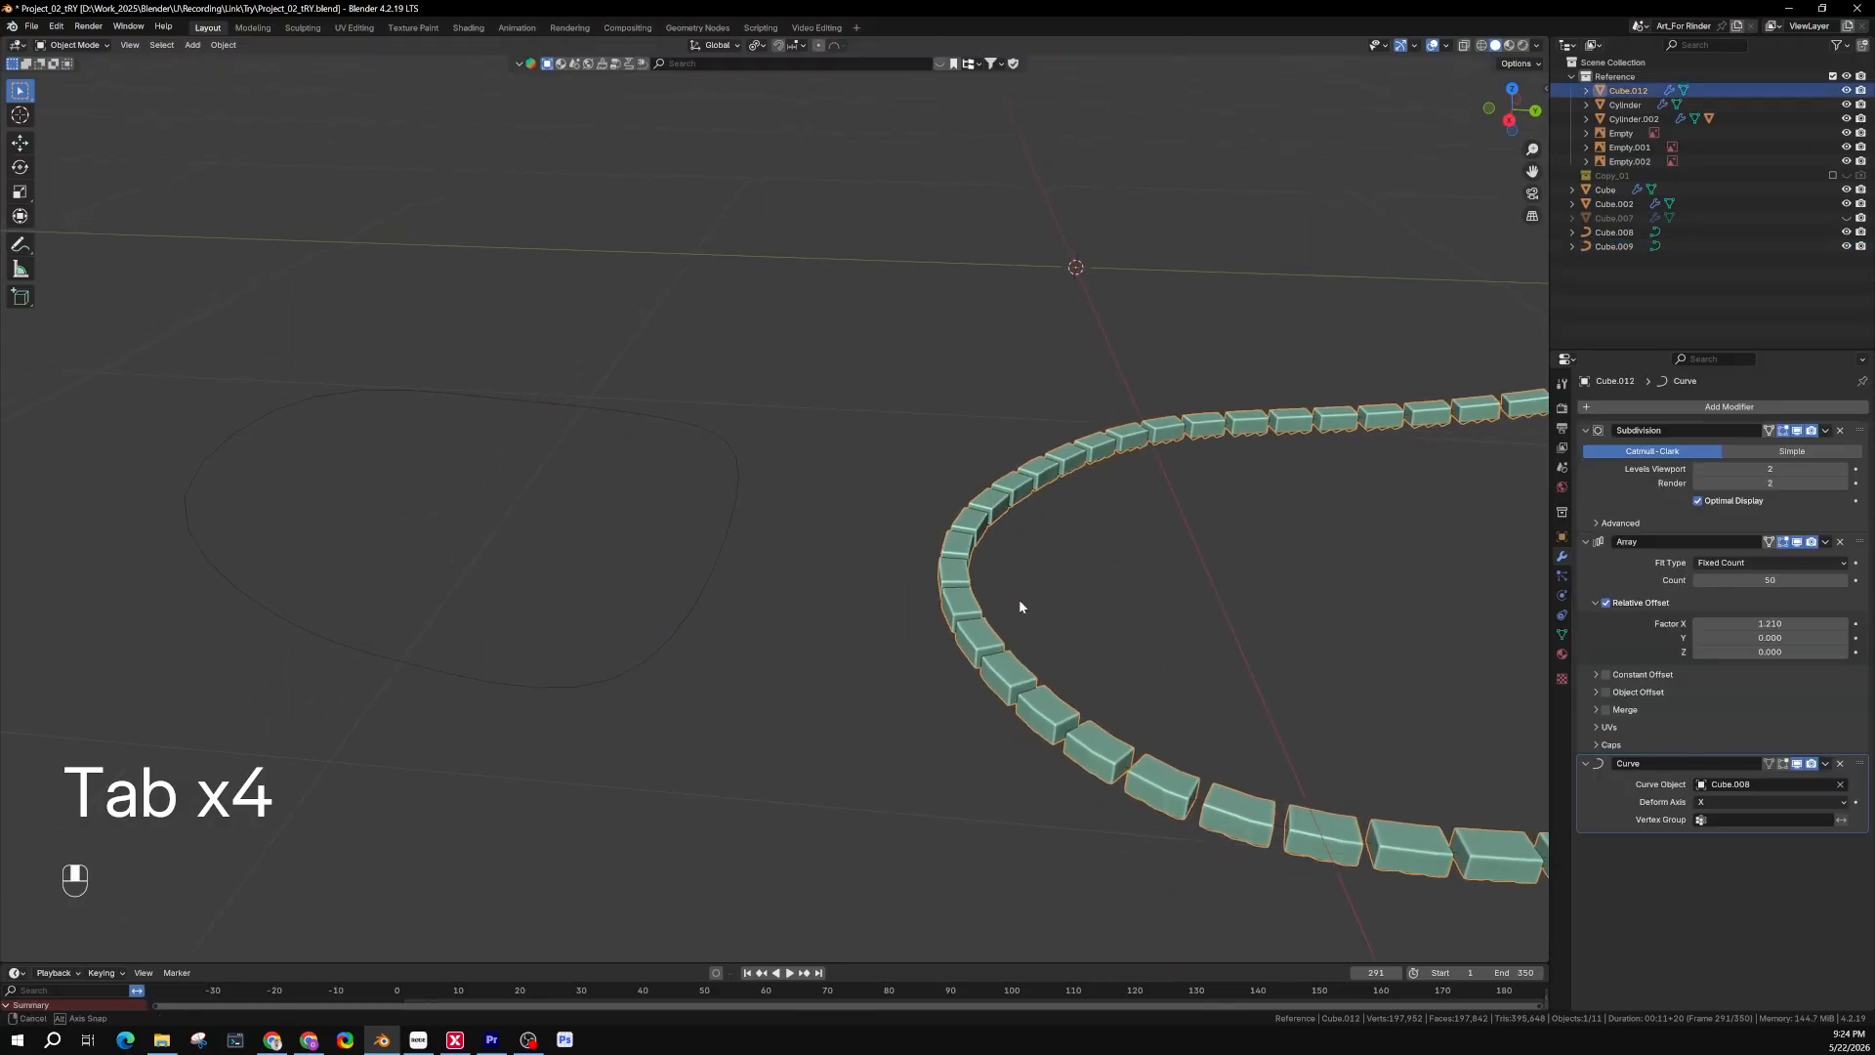
{"action": "middle_click_drag", "start_coordinate": [1017, 600], "coordinate": [812, 635], "text": "shift"}
{"action": "scroll", "coordinate": [786, 612], "scroll_direction": "up", "scroll_amount": 2}
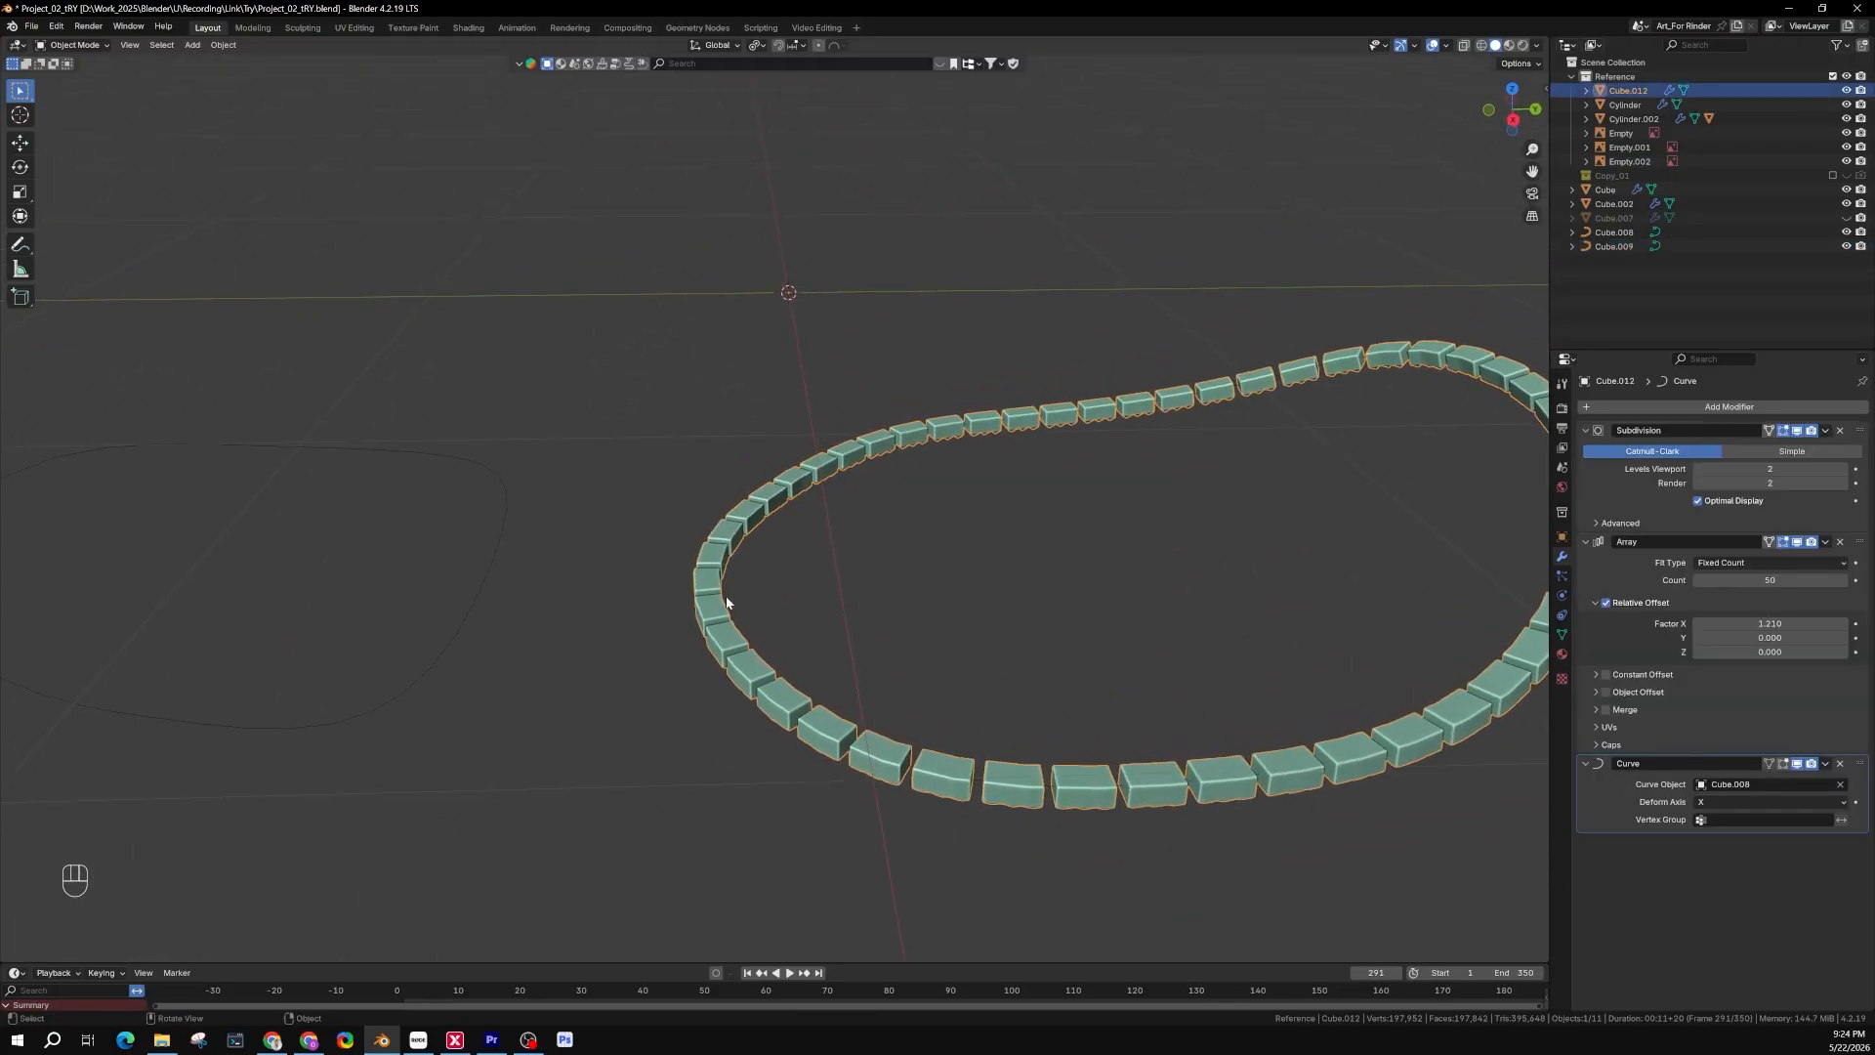
{"action": "key", "text": "shift+d"}
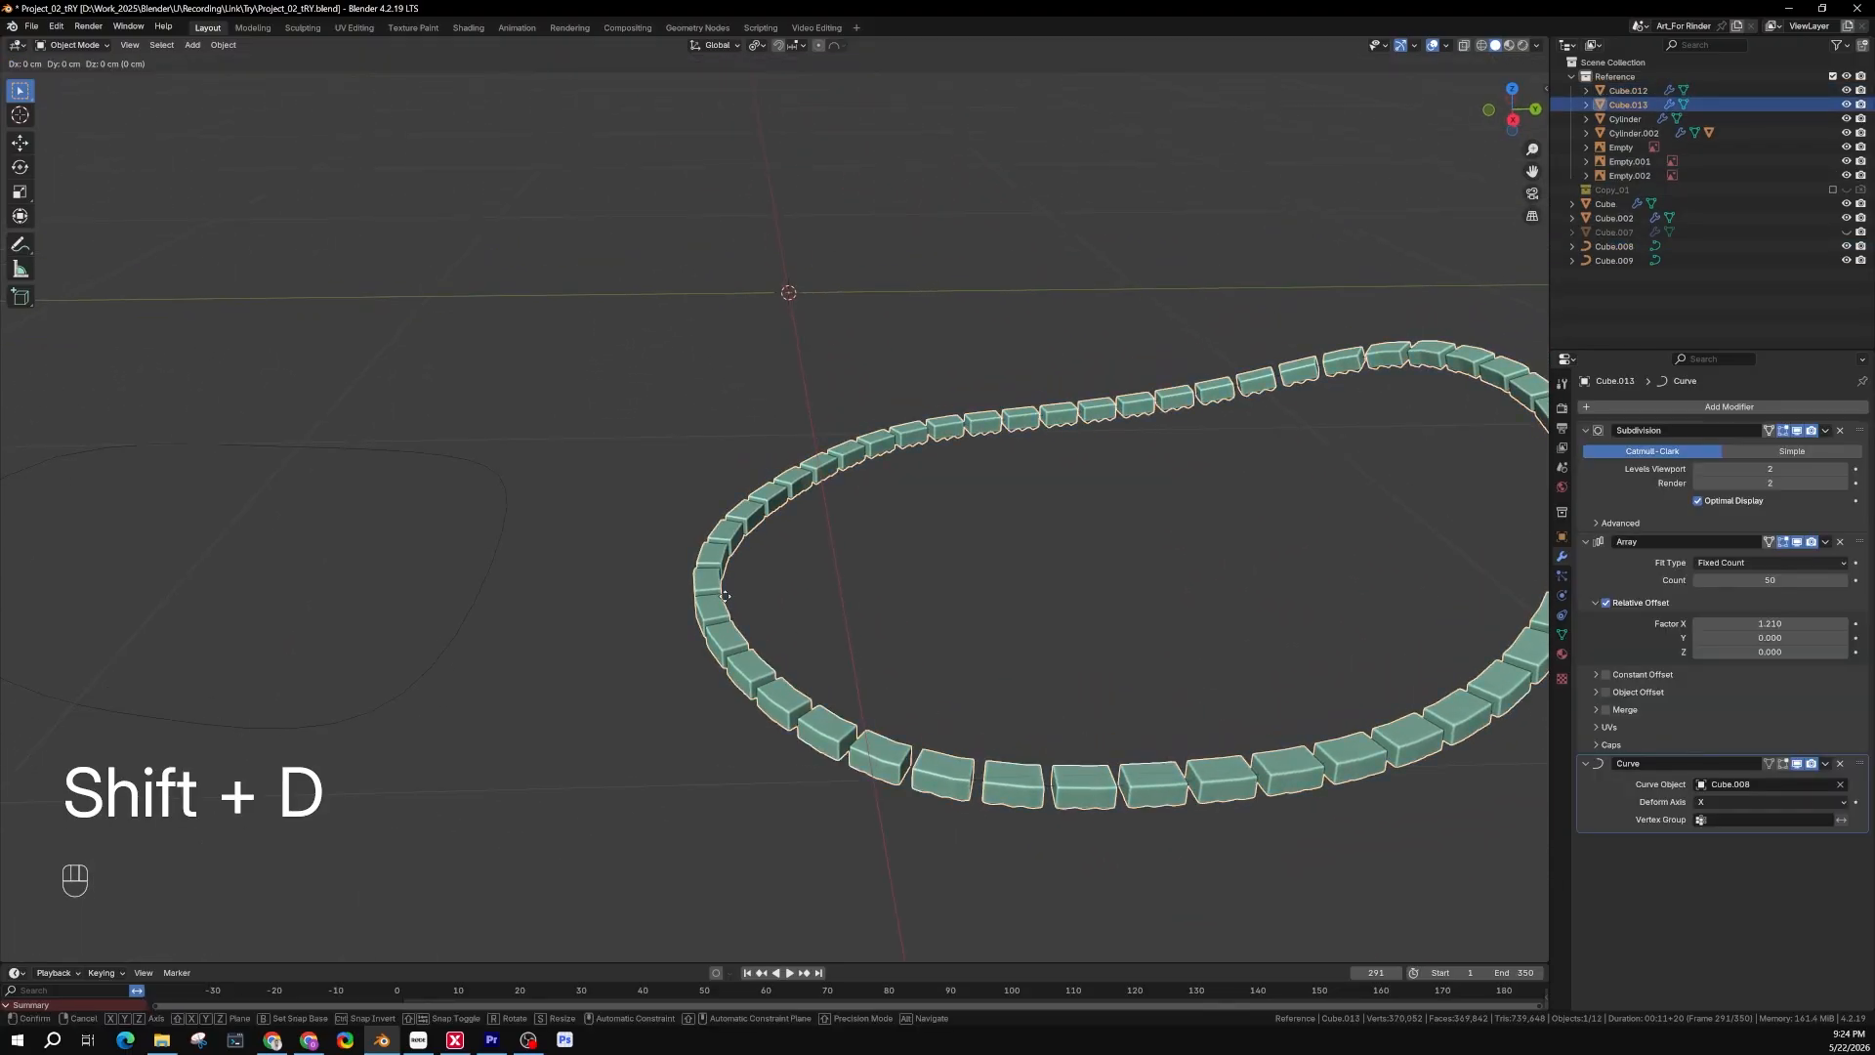
{"action": "key", "text": "Return"}
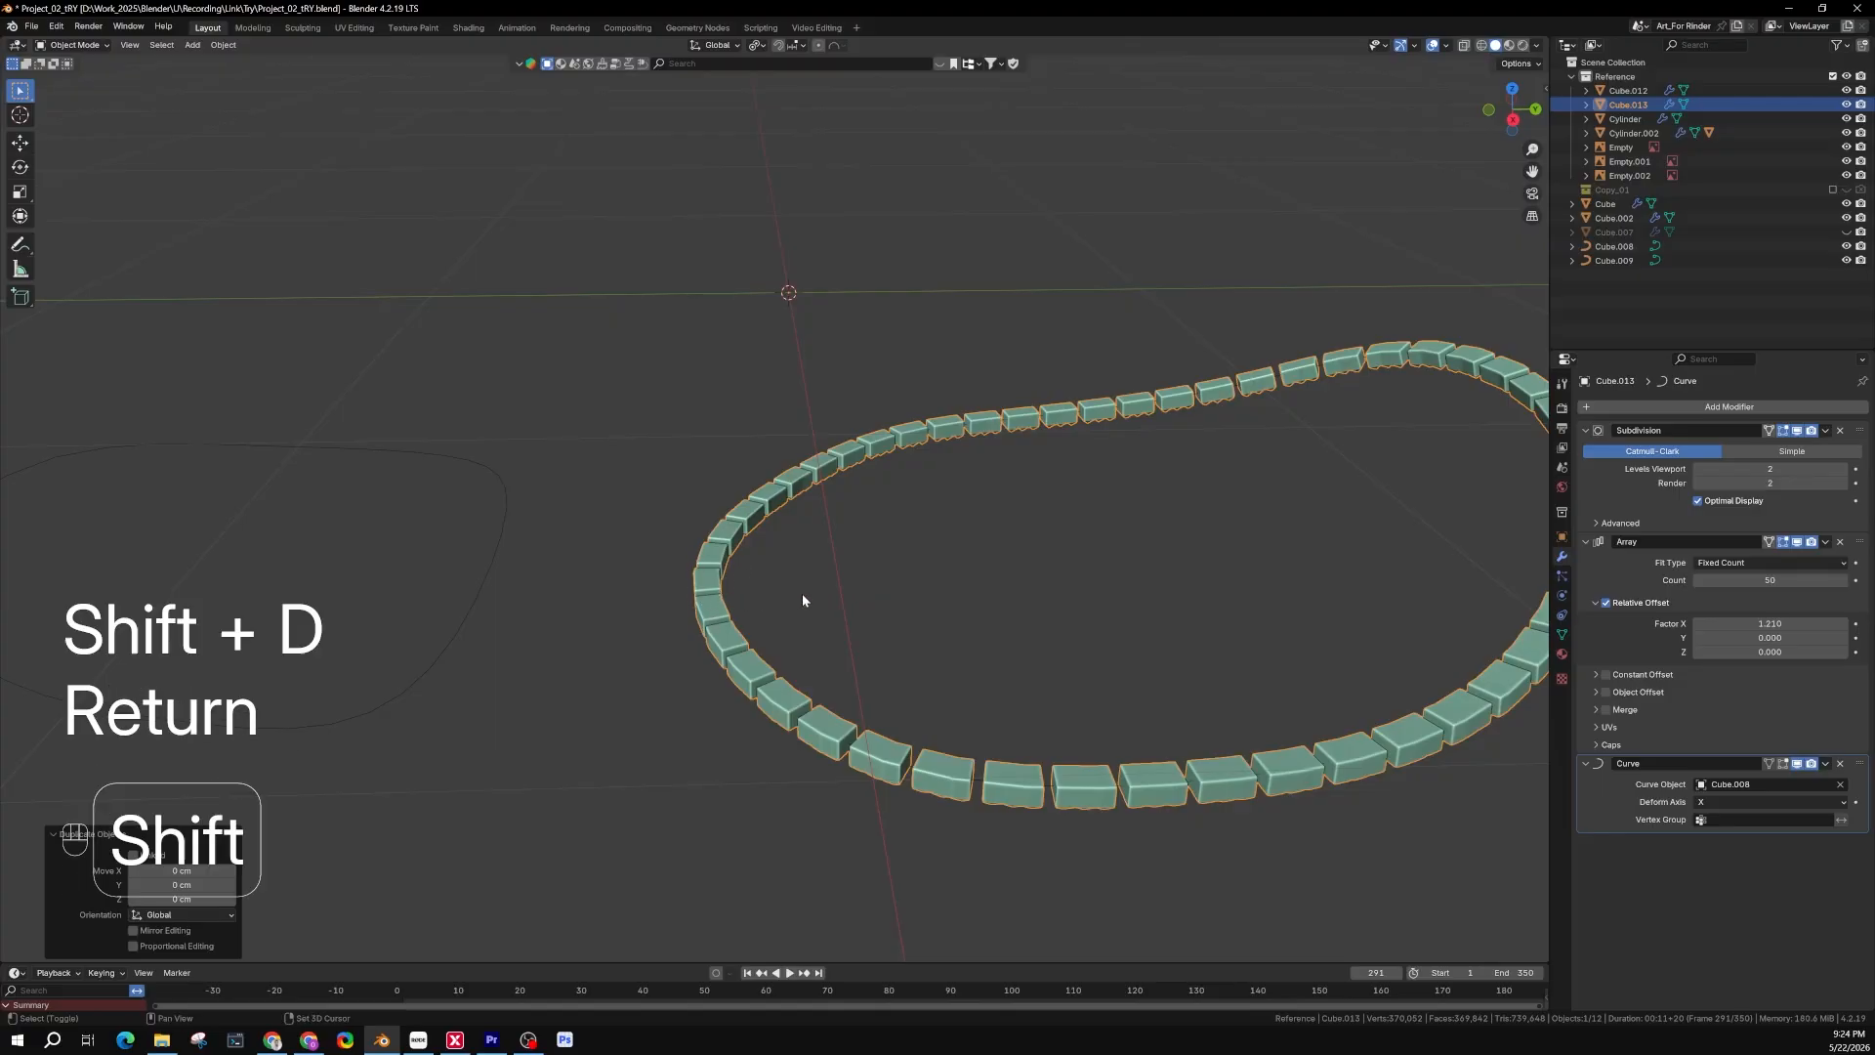
{"action": "middle_click_drag", "start_coordinate": [801, 593], "coordinate": [871, 603], "text": "shift"}
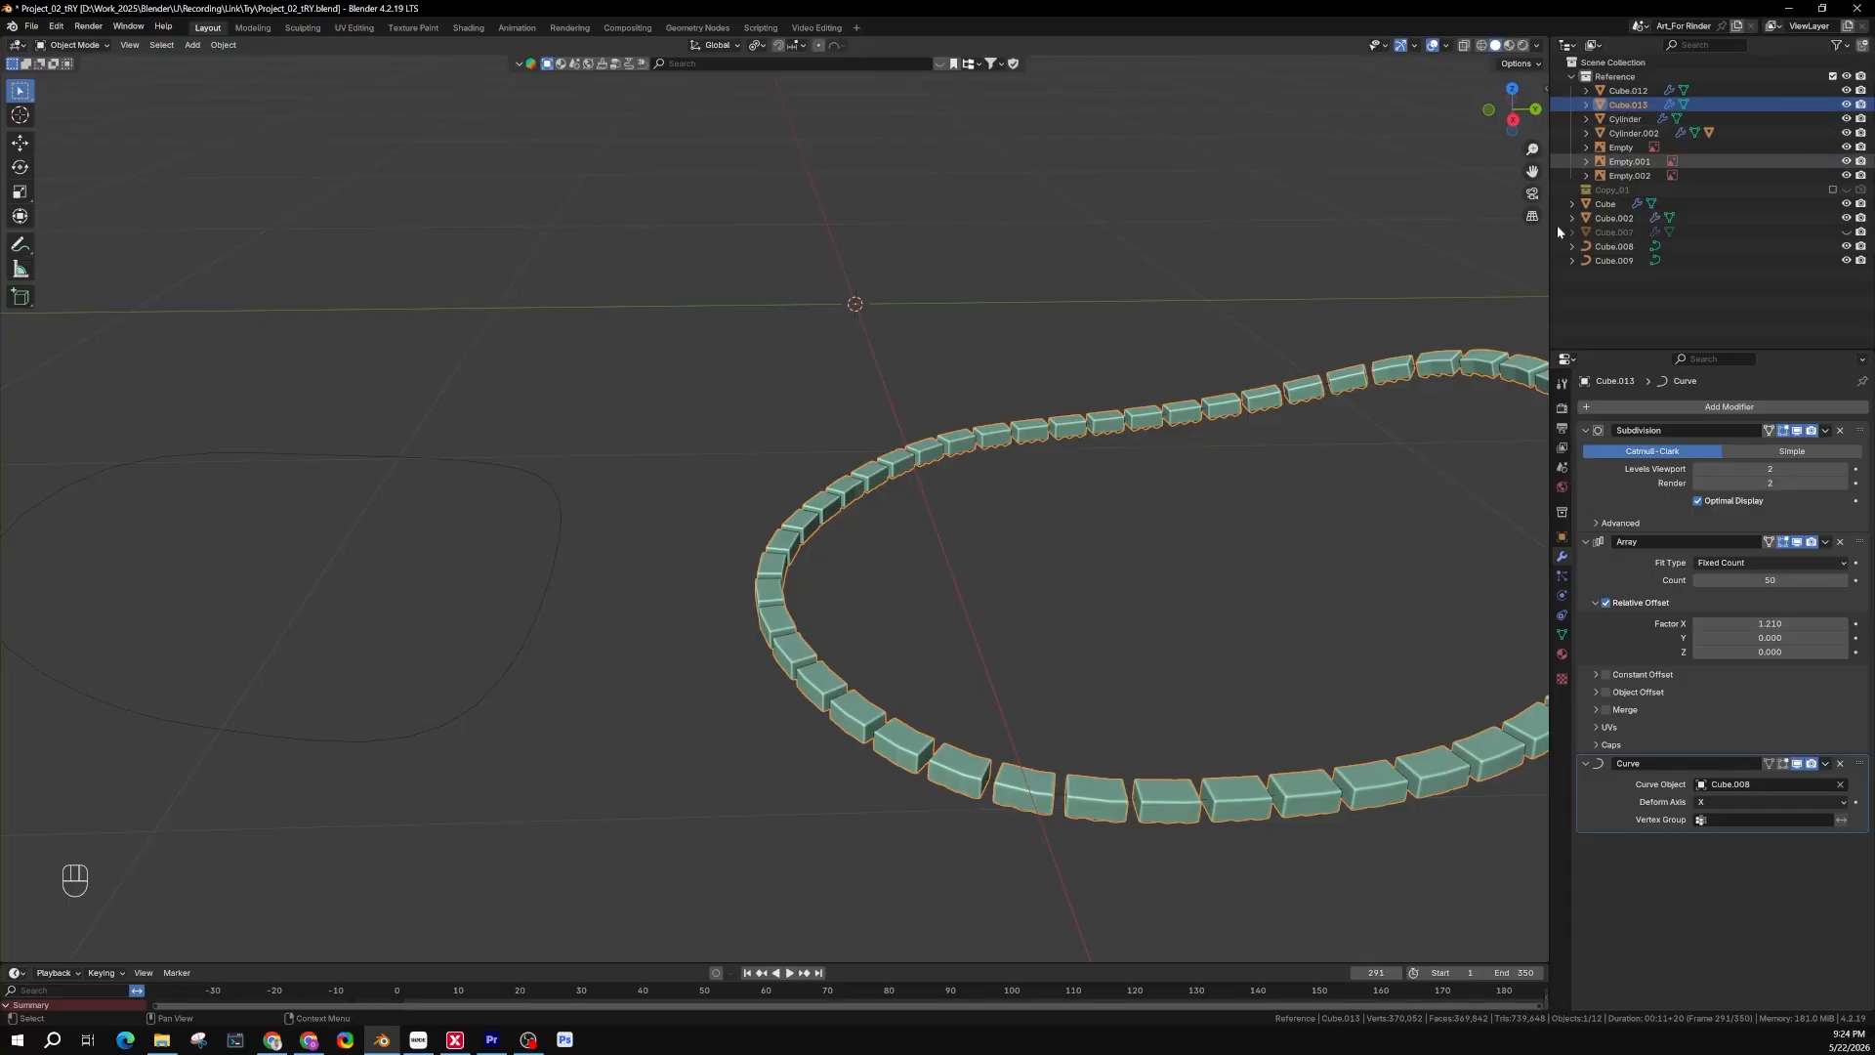
{"action": "middle_click_drag", "start_coordinate": [929, 614], "coordinate": [1146, 609], "text": "shift"}
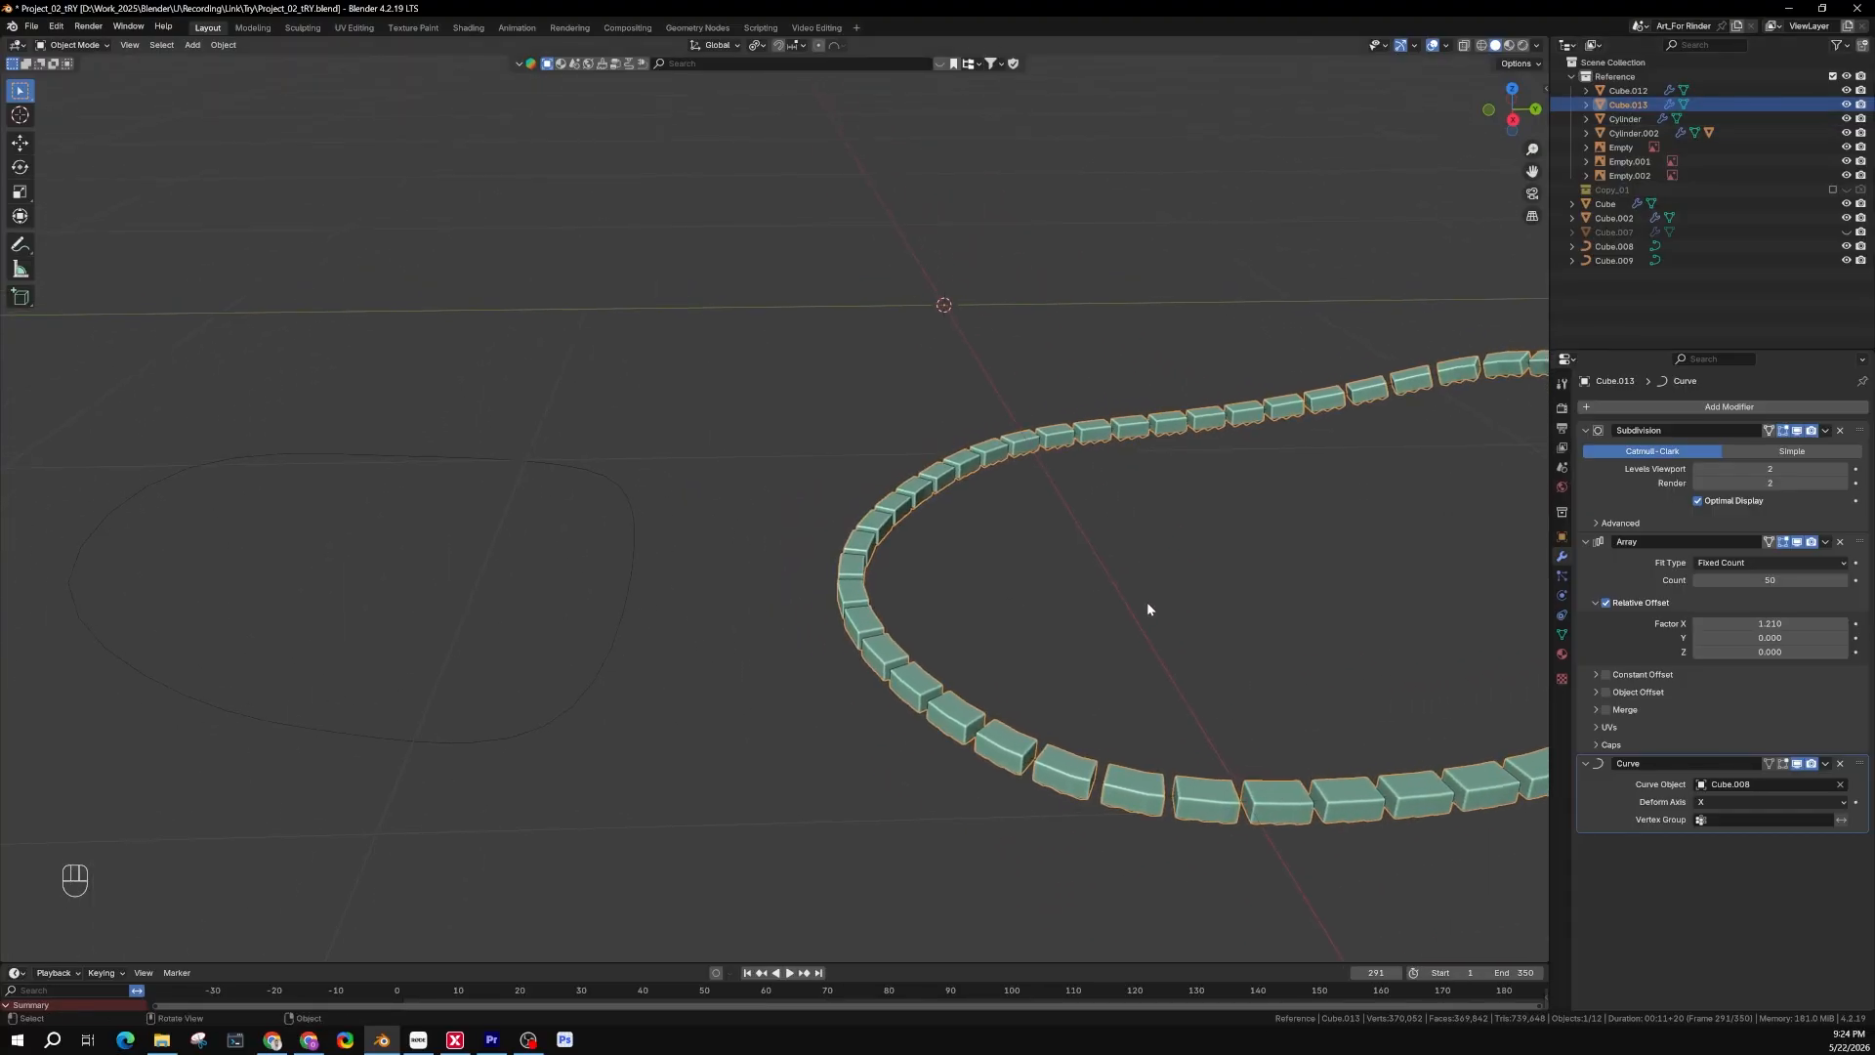
Replace the duplicate tread row's Curve modifier object with the smaller sole outline and check the bent blocks
{"action": "left_click", "coordinate": [1840, 784]}
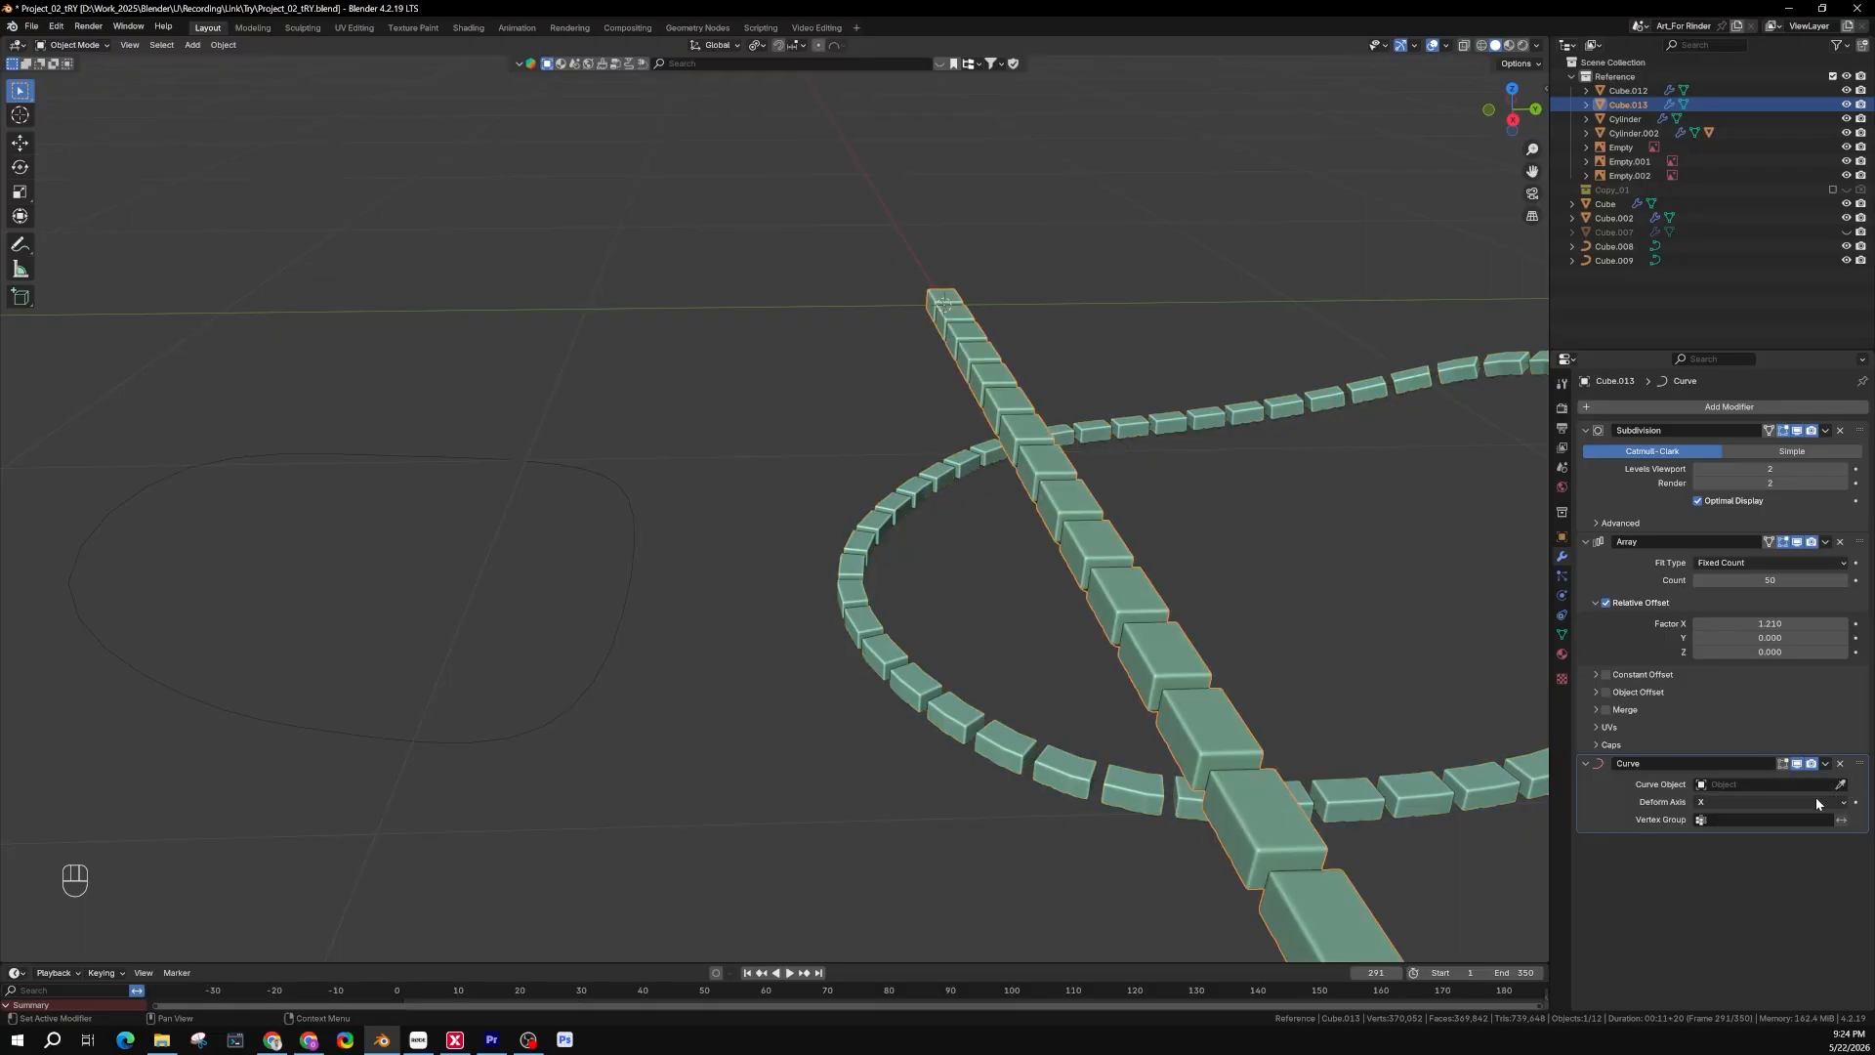
{"action": "key", "text": "shift"}
{"action": "left_click", "coordinate": [1841, 784]}
{"action": "left_click", "coordinate": [635, 547]}
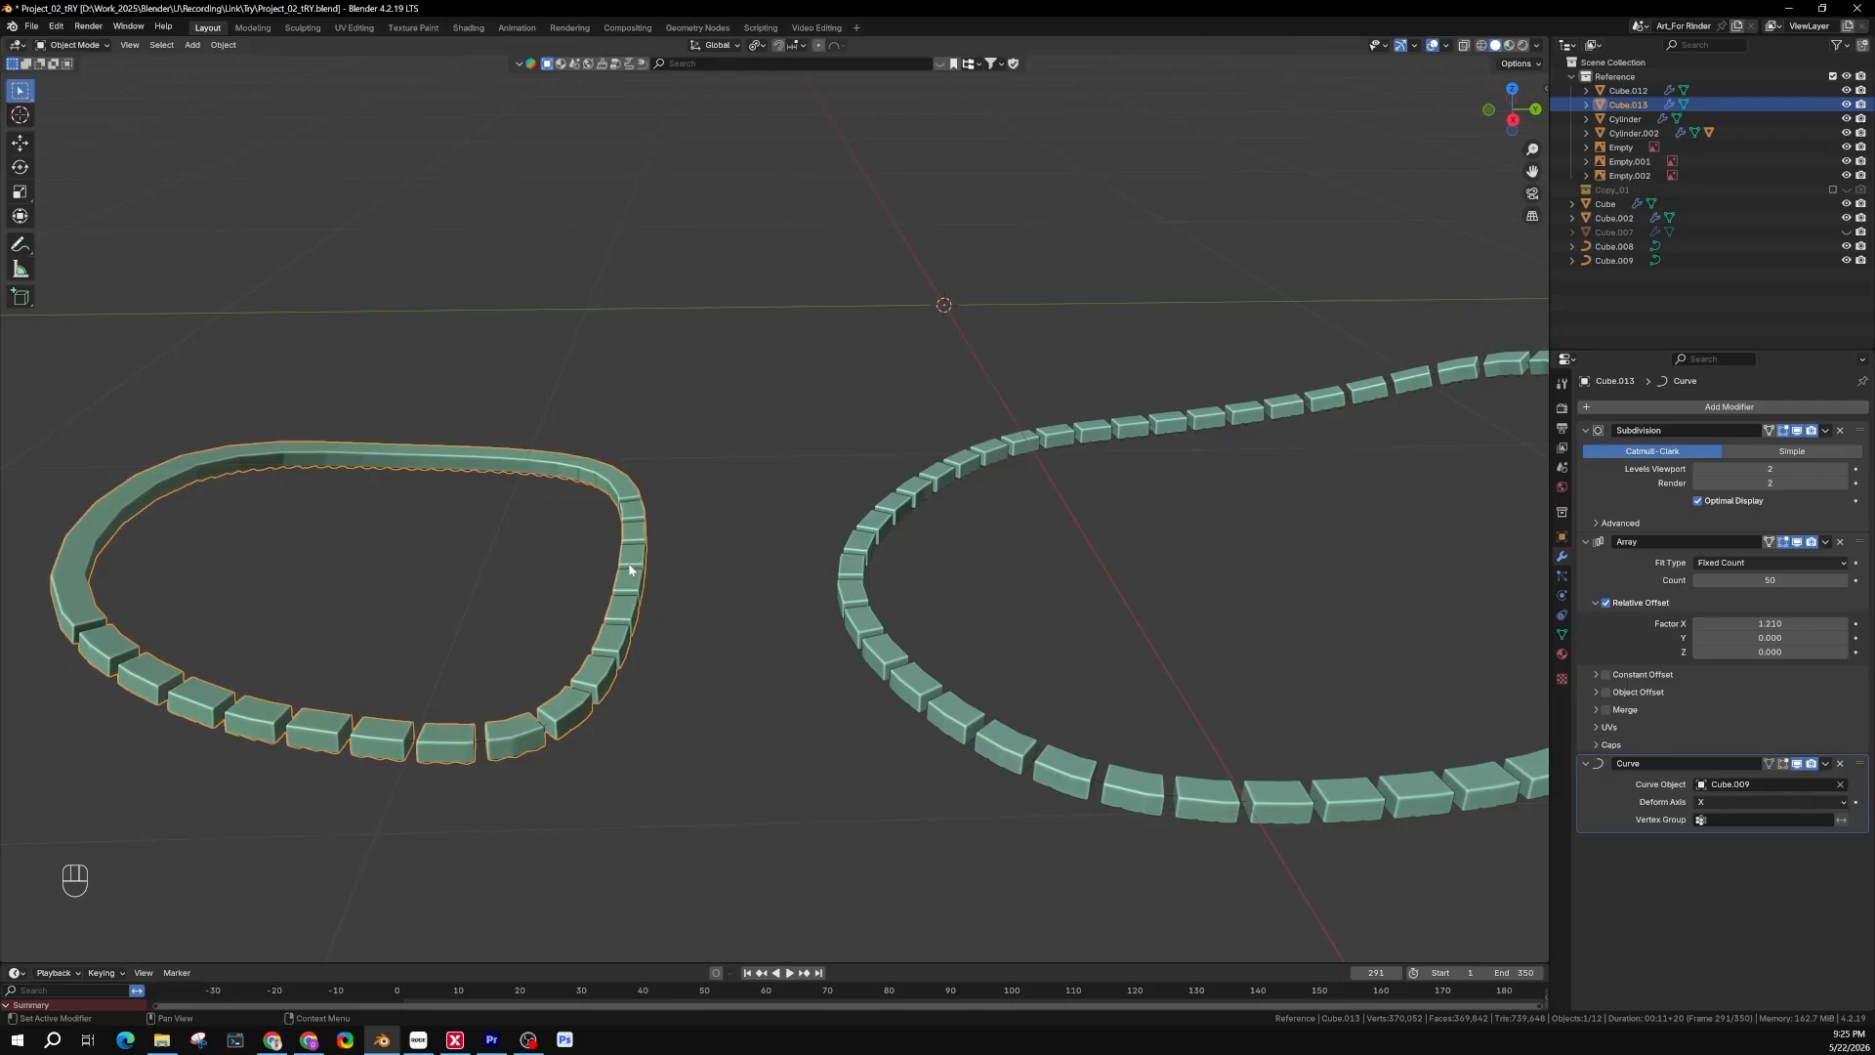
{"action": "middle_click_drag", "start_coordinate": [587, 618], "coordinate": [908, 429]}
{"action": "scroll", "coordinate": [537, 703], "scroll_direction": "up", "scroll_amount": 4}
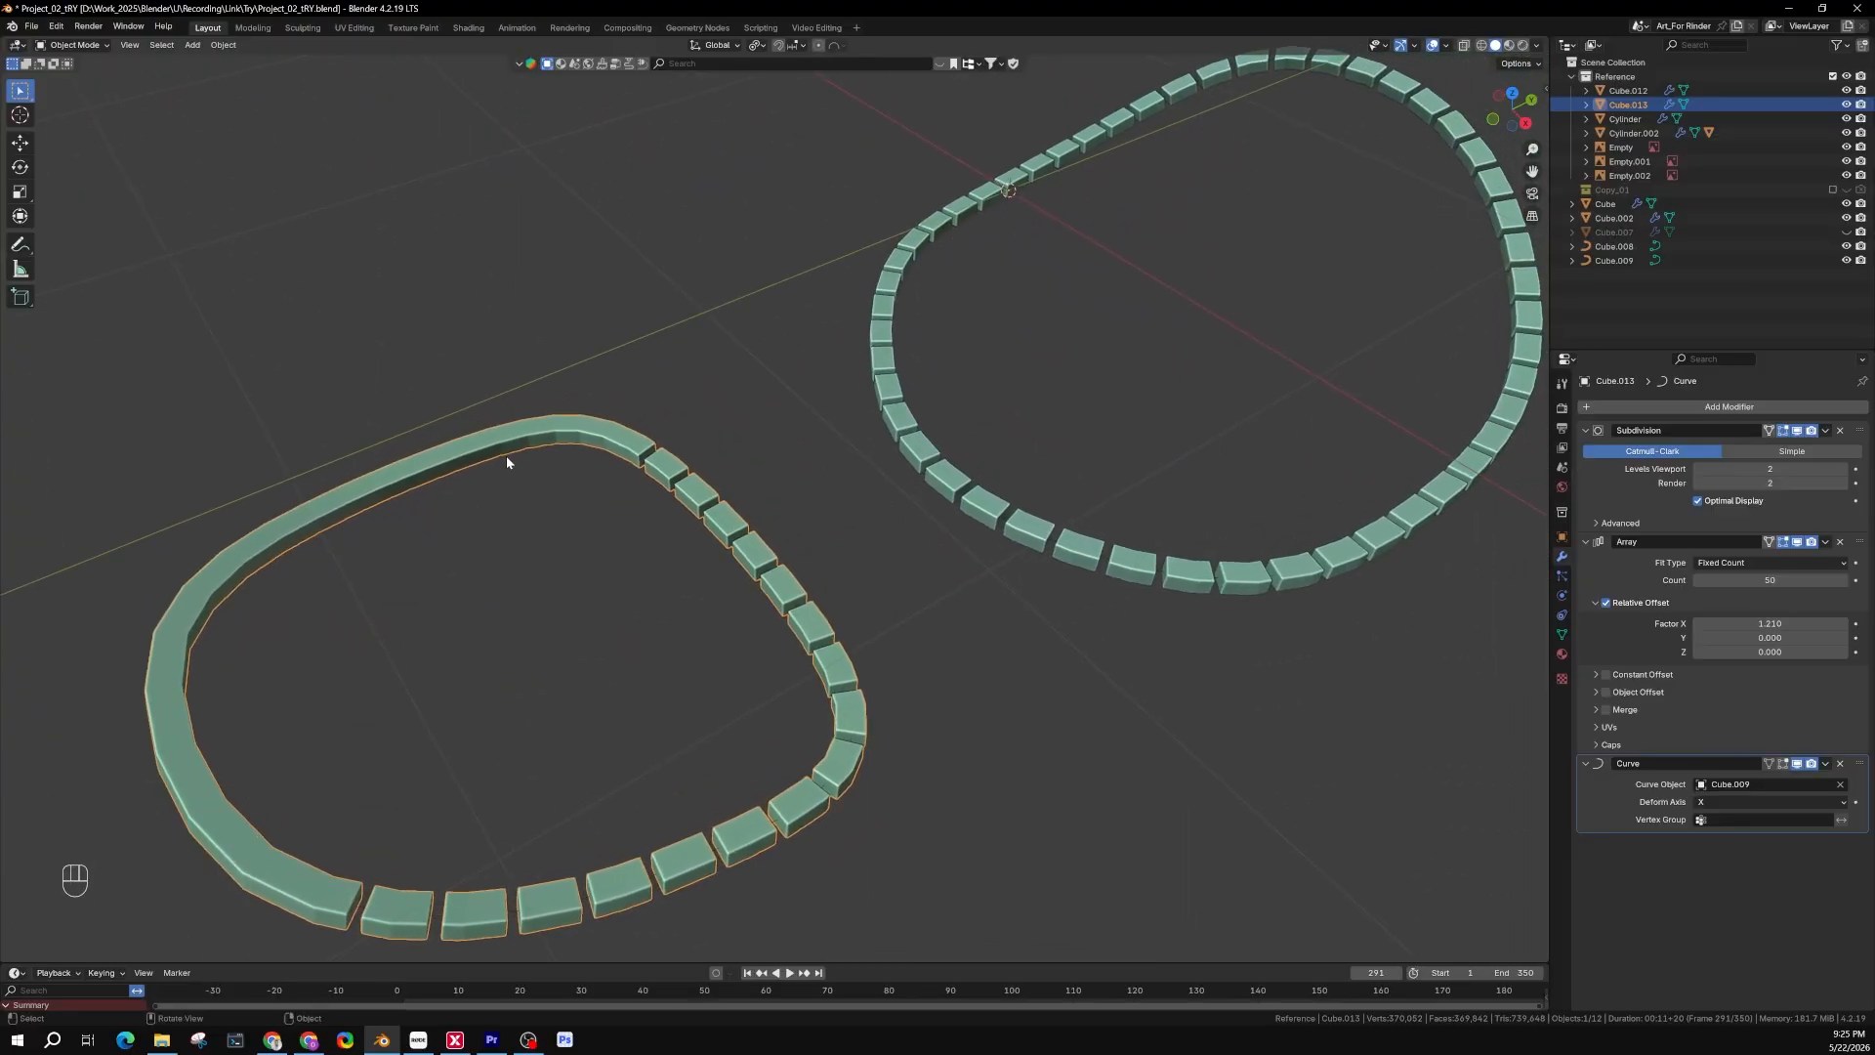
{"action": "middle_click_drag", "start_coordinate": [507, 462], "coordinate": [557, 561], "text": "shift"}
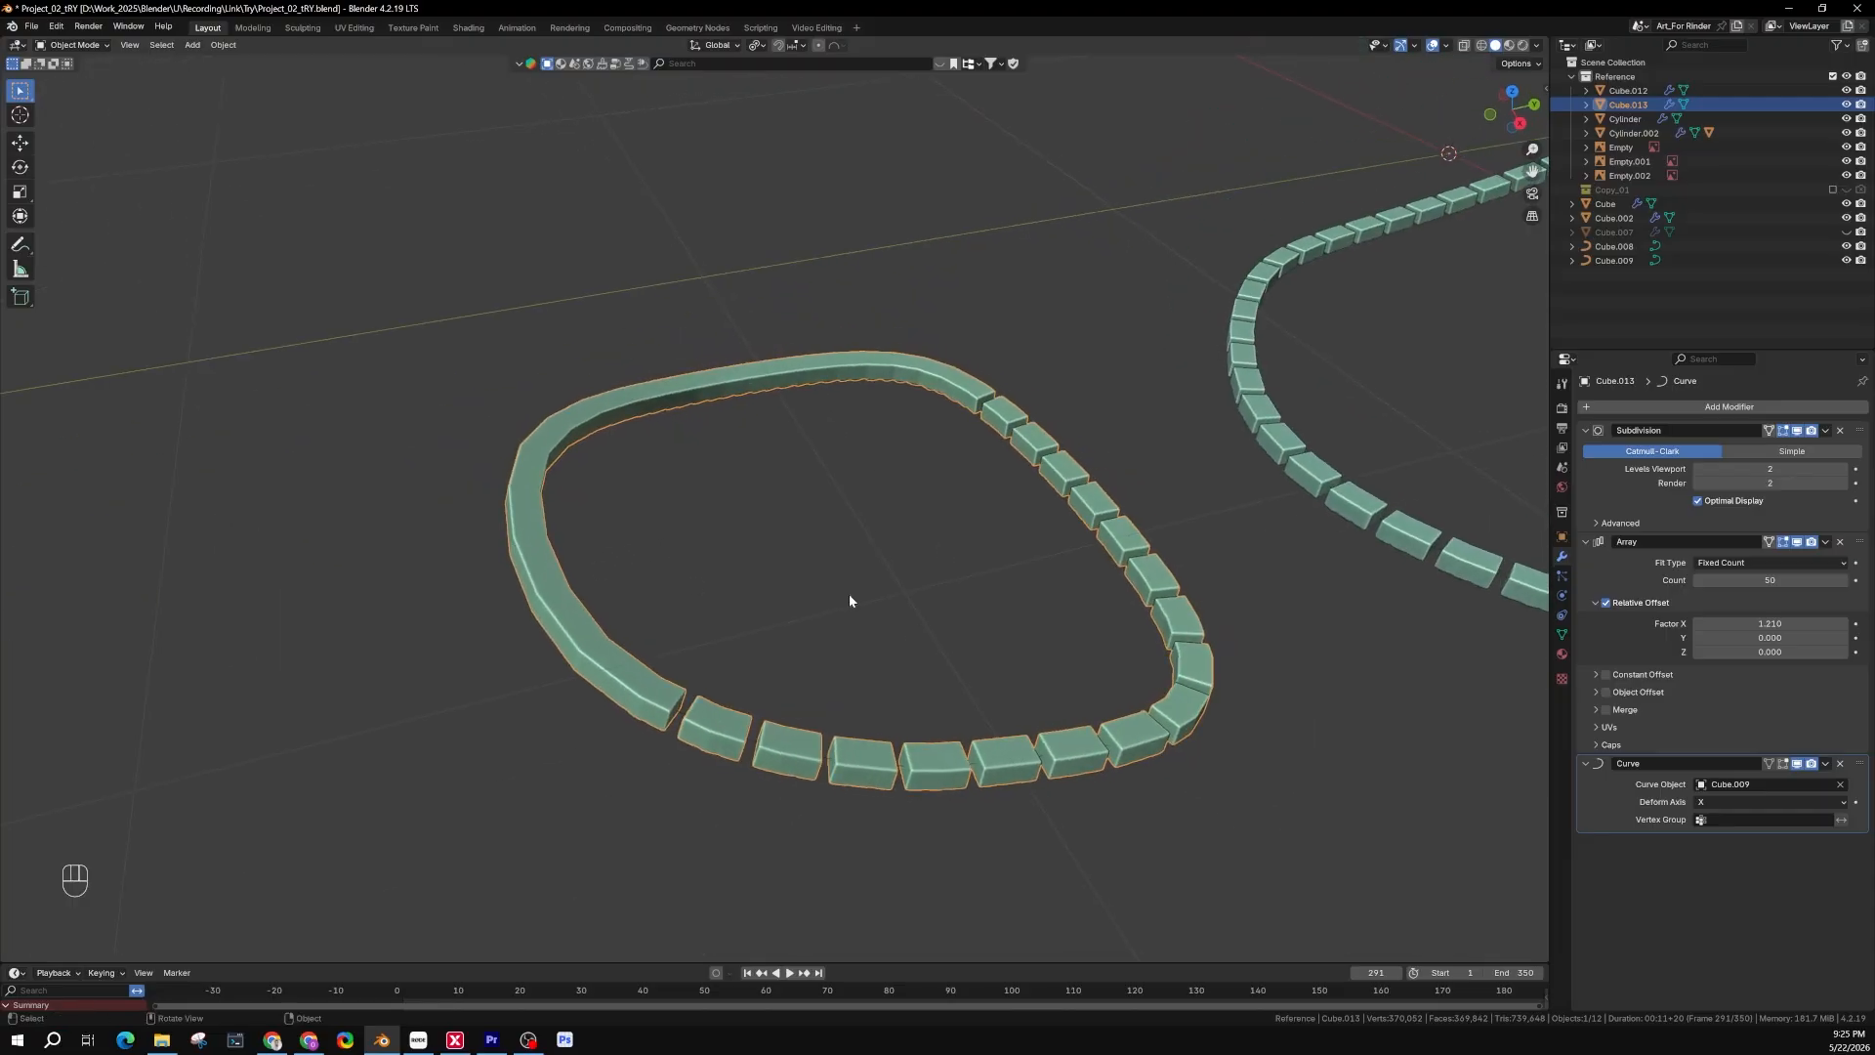
Reduce the smaller tread loop's Array count to 33 so its blocks do not overlap along the outline
{"action": "left_click", "coordinate": [829, 624]}
{"action": "left_click", "coordinate": [531, 578]}
{"action": "mouse_move", "coordinate": [1787, 582]}
{"action": "left_mouse_down"}
{"action": "mouse_move", "coordinate": [1704, 582]}
{"action": "mouse_move", "coordinate": [1761, 589]}
{"action": "left_mouse_up"}
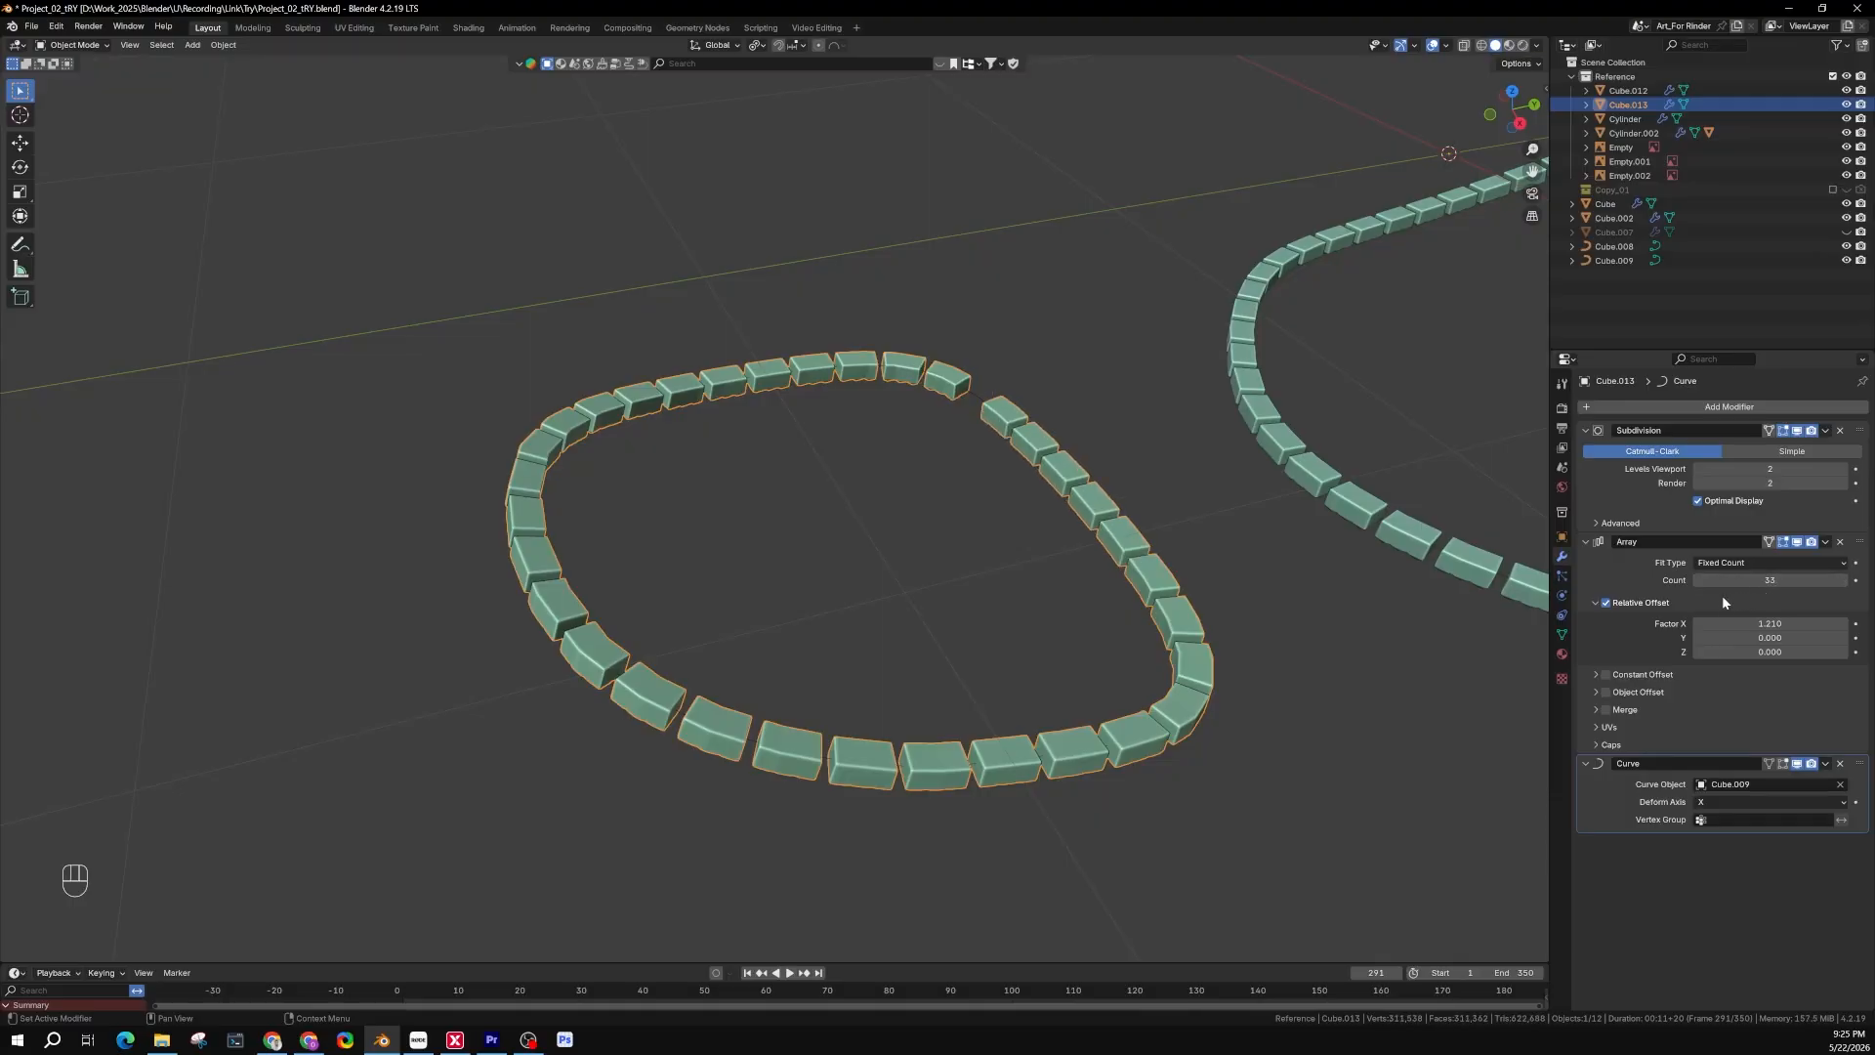
{"action": "scroll", "coordinate": [953, 486], "scroll_direction": "up", "scroll_amount": 5}
{"action": "middle_click_drag", "start_coordinate": [953, 486], "coordinate": [764, 623]}
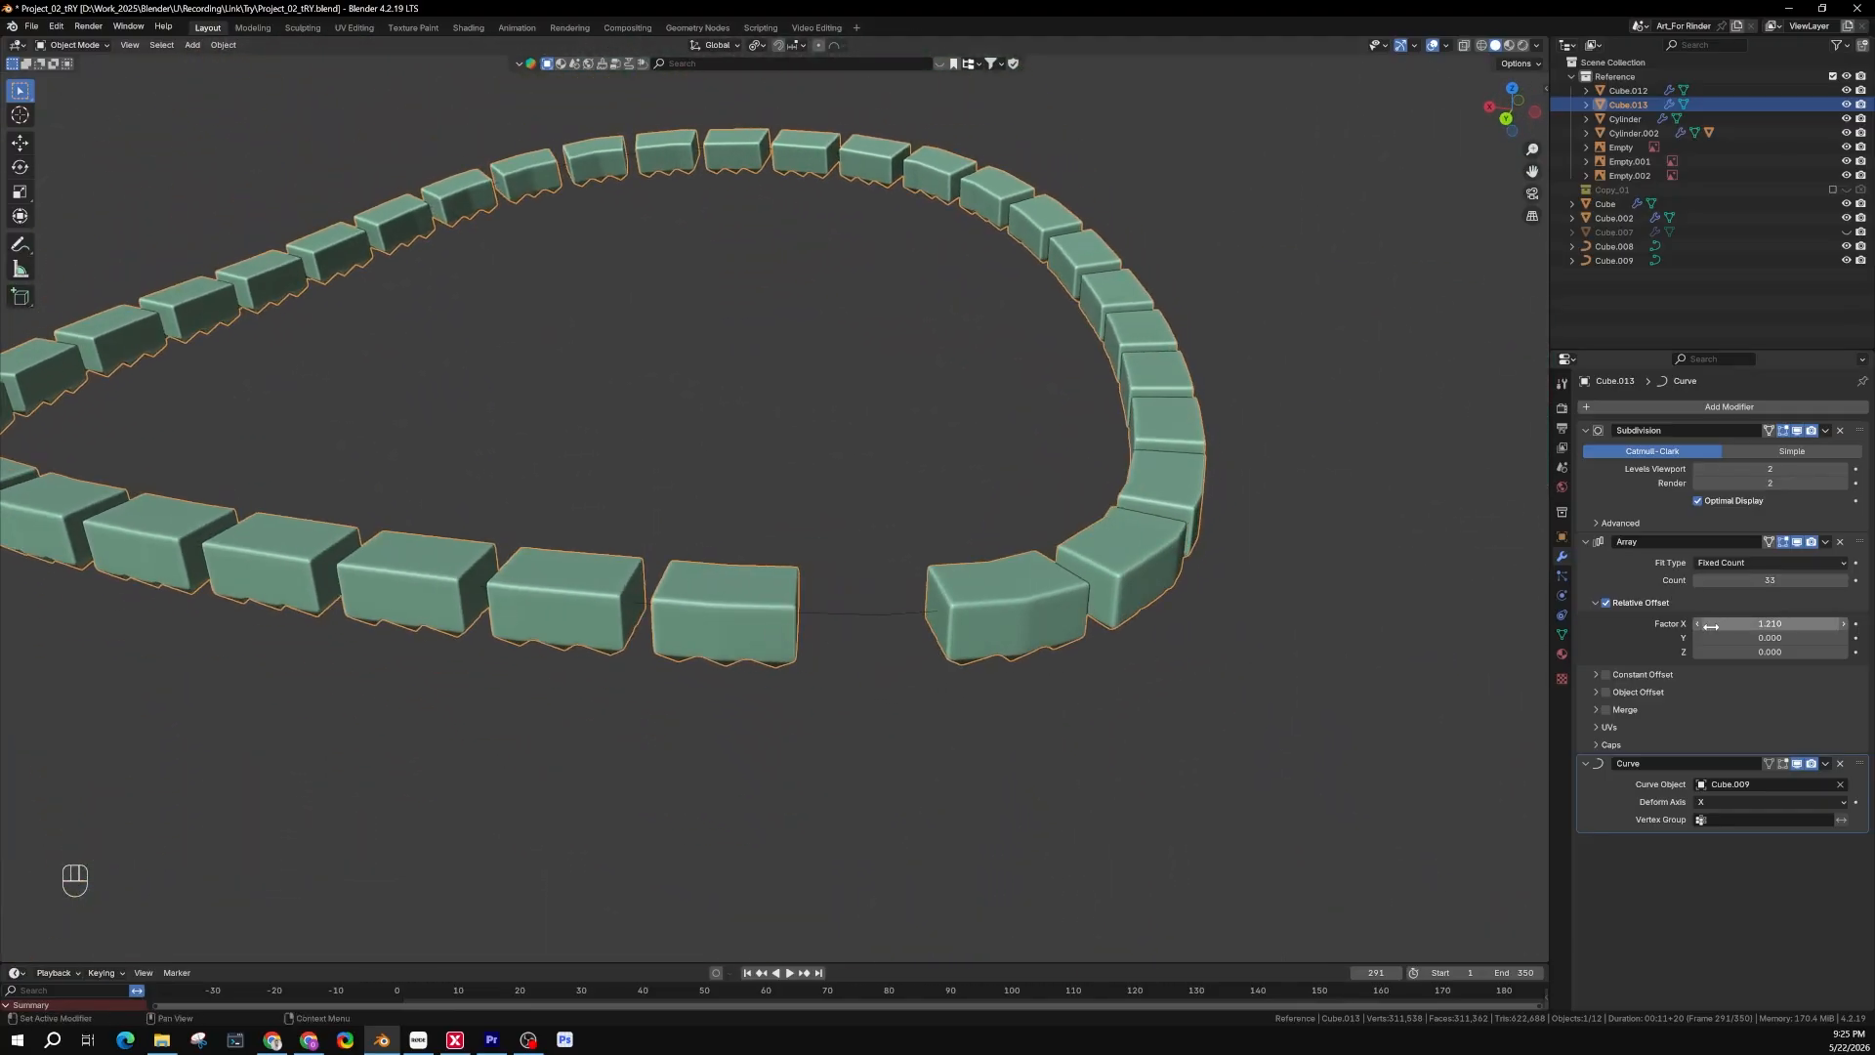
Try a relative X offset factor of 1.25 on the smaller tread loop's Array, and undo it
{"action": "left_click", "coordinate": [1769, 623]}
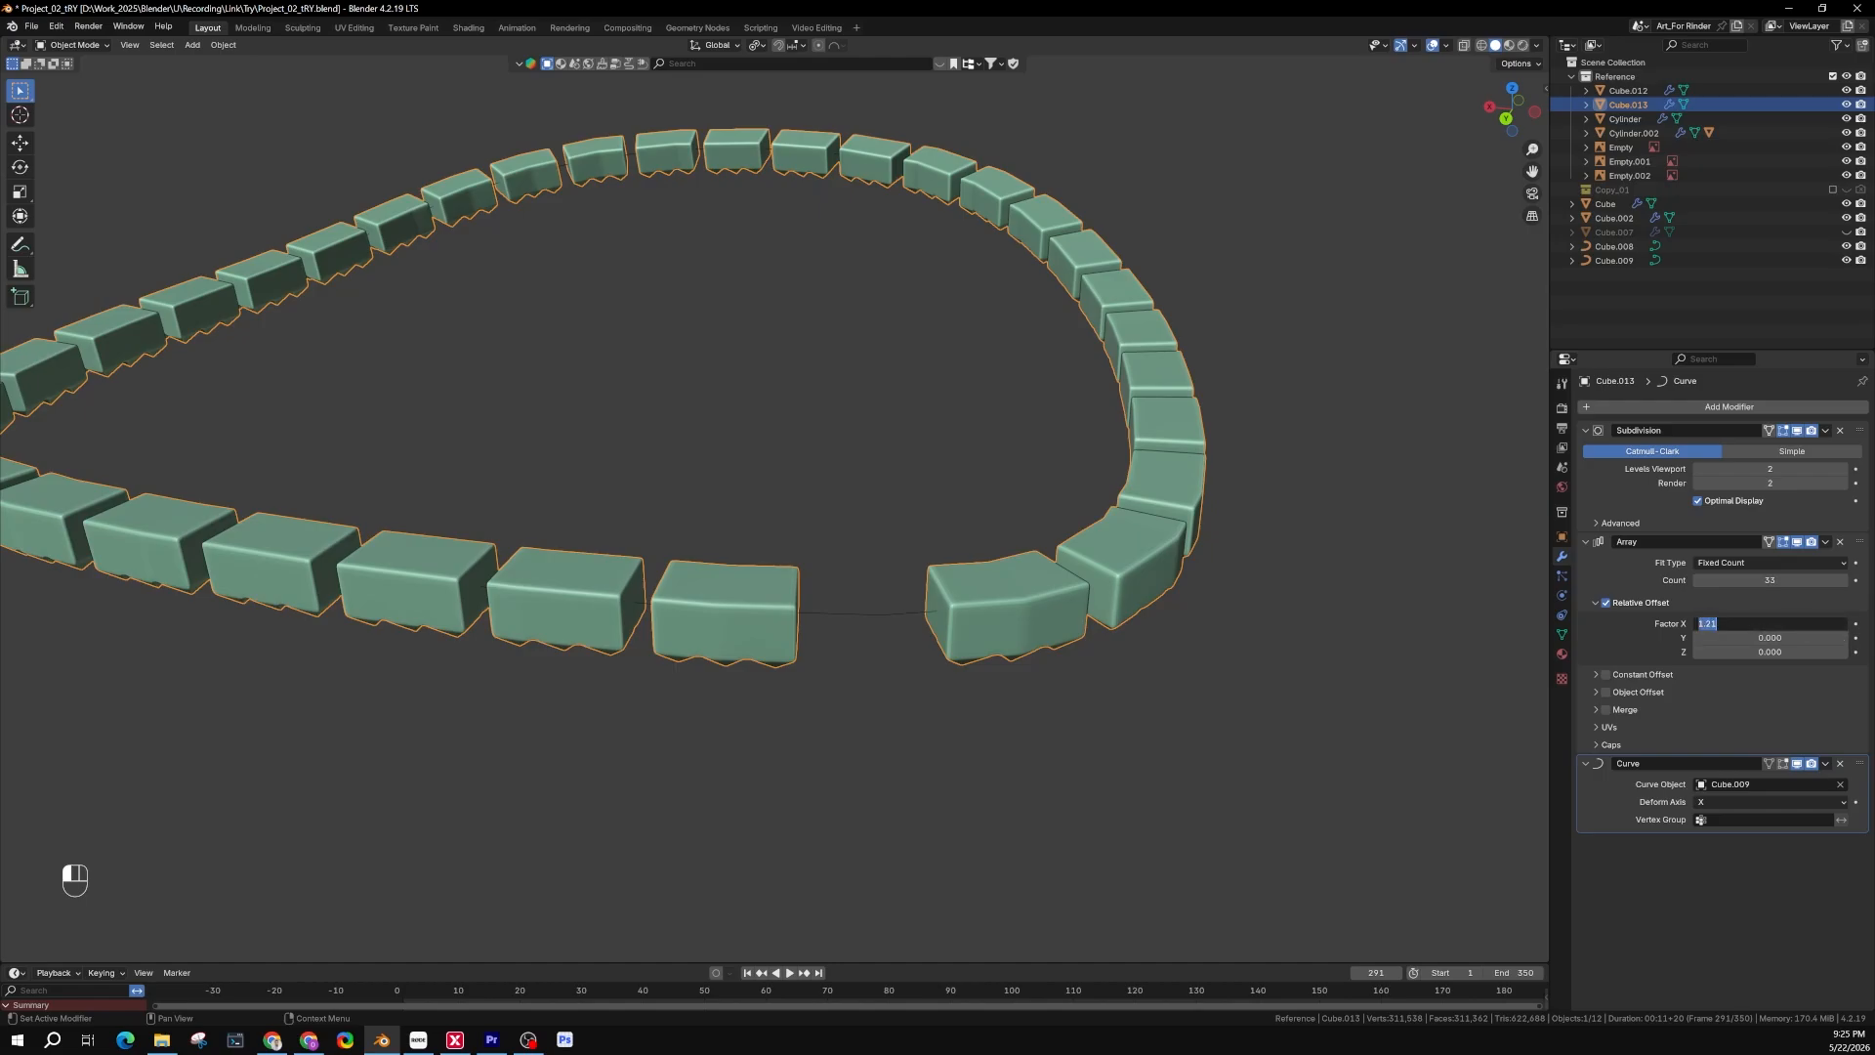
{"action": "left_click", "coordinate": [1761, 613]}
{"action": "left_click", "coordinate": [1802, 622]}
{"action": "left_click", "coordinate": [1801, 622]}
{"action": "key", "text": "Return"}
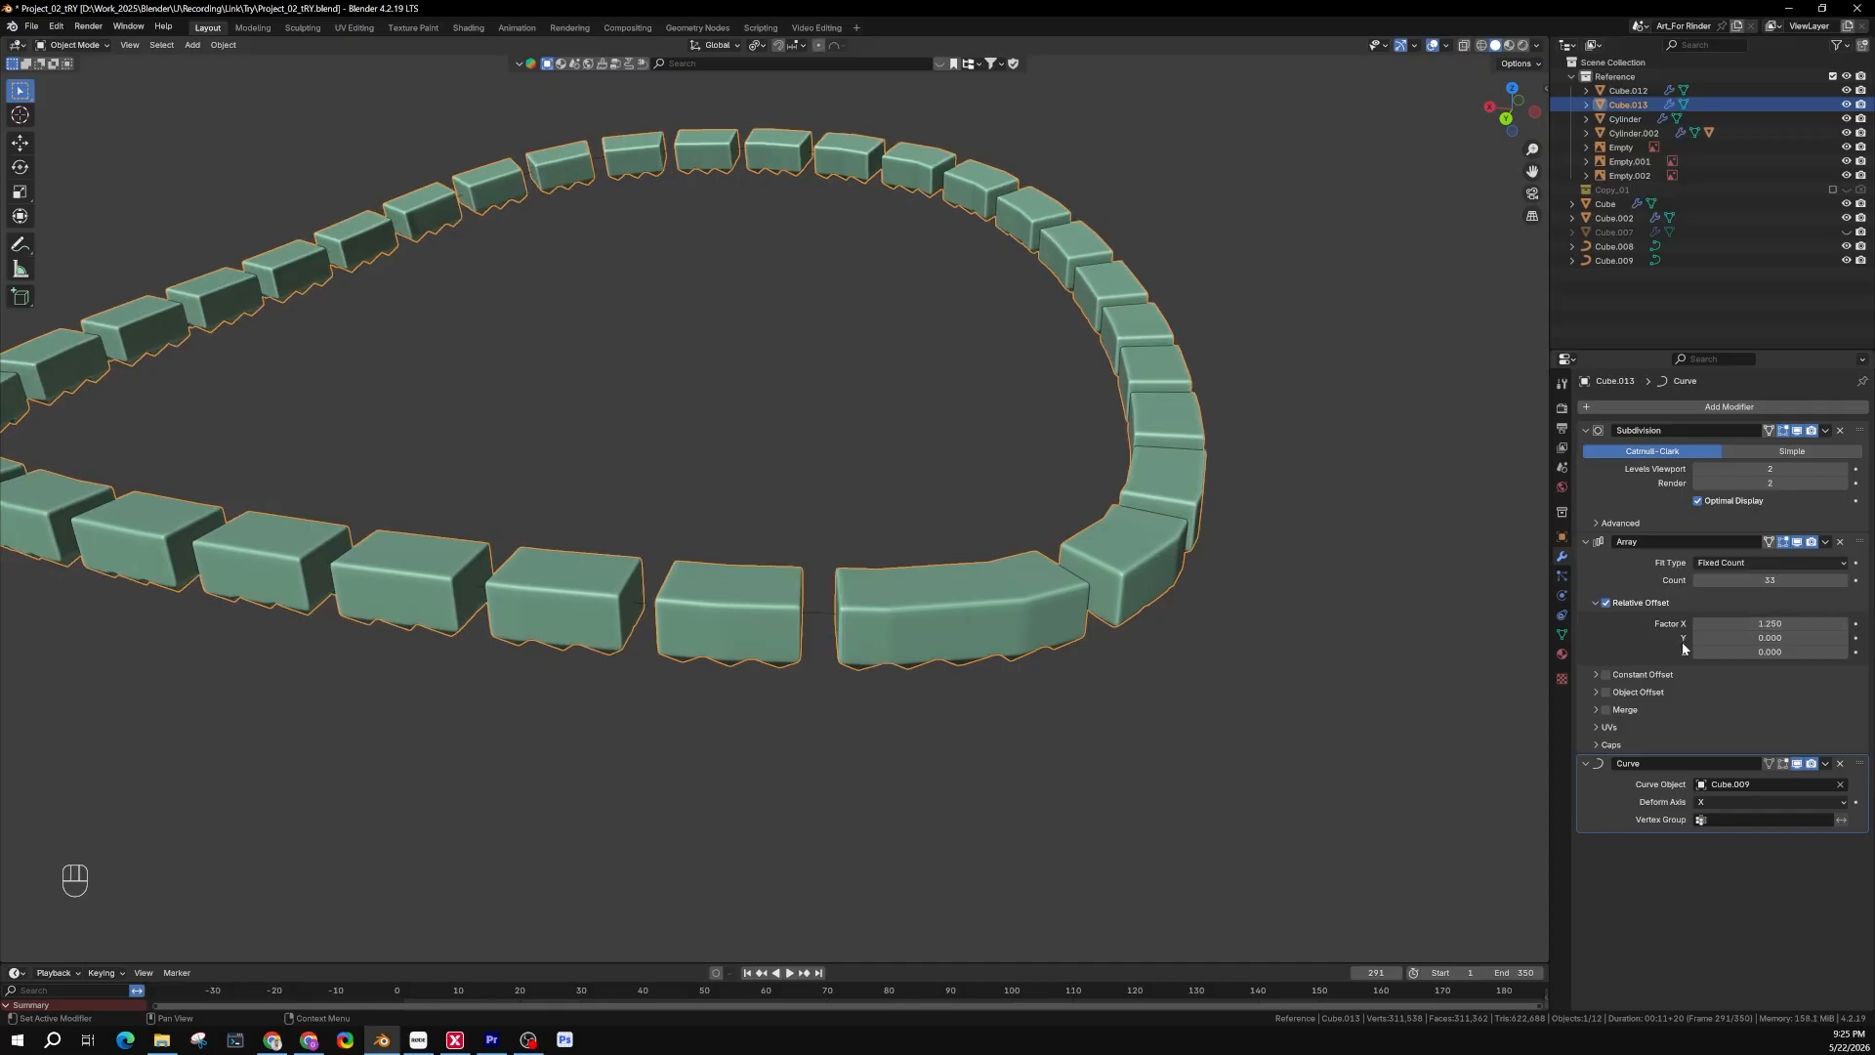
{"action": "key", "text": "ctrl+z"}
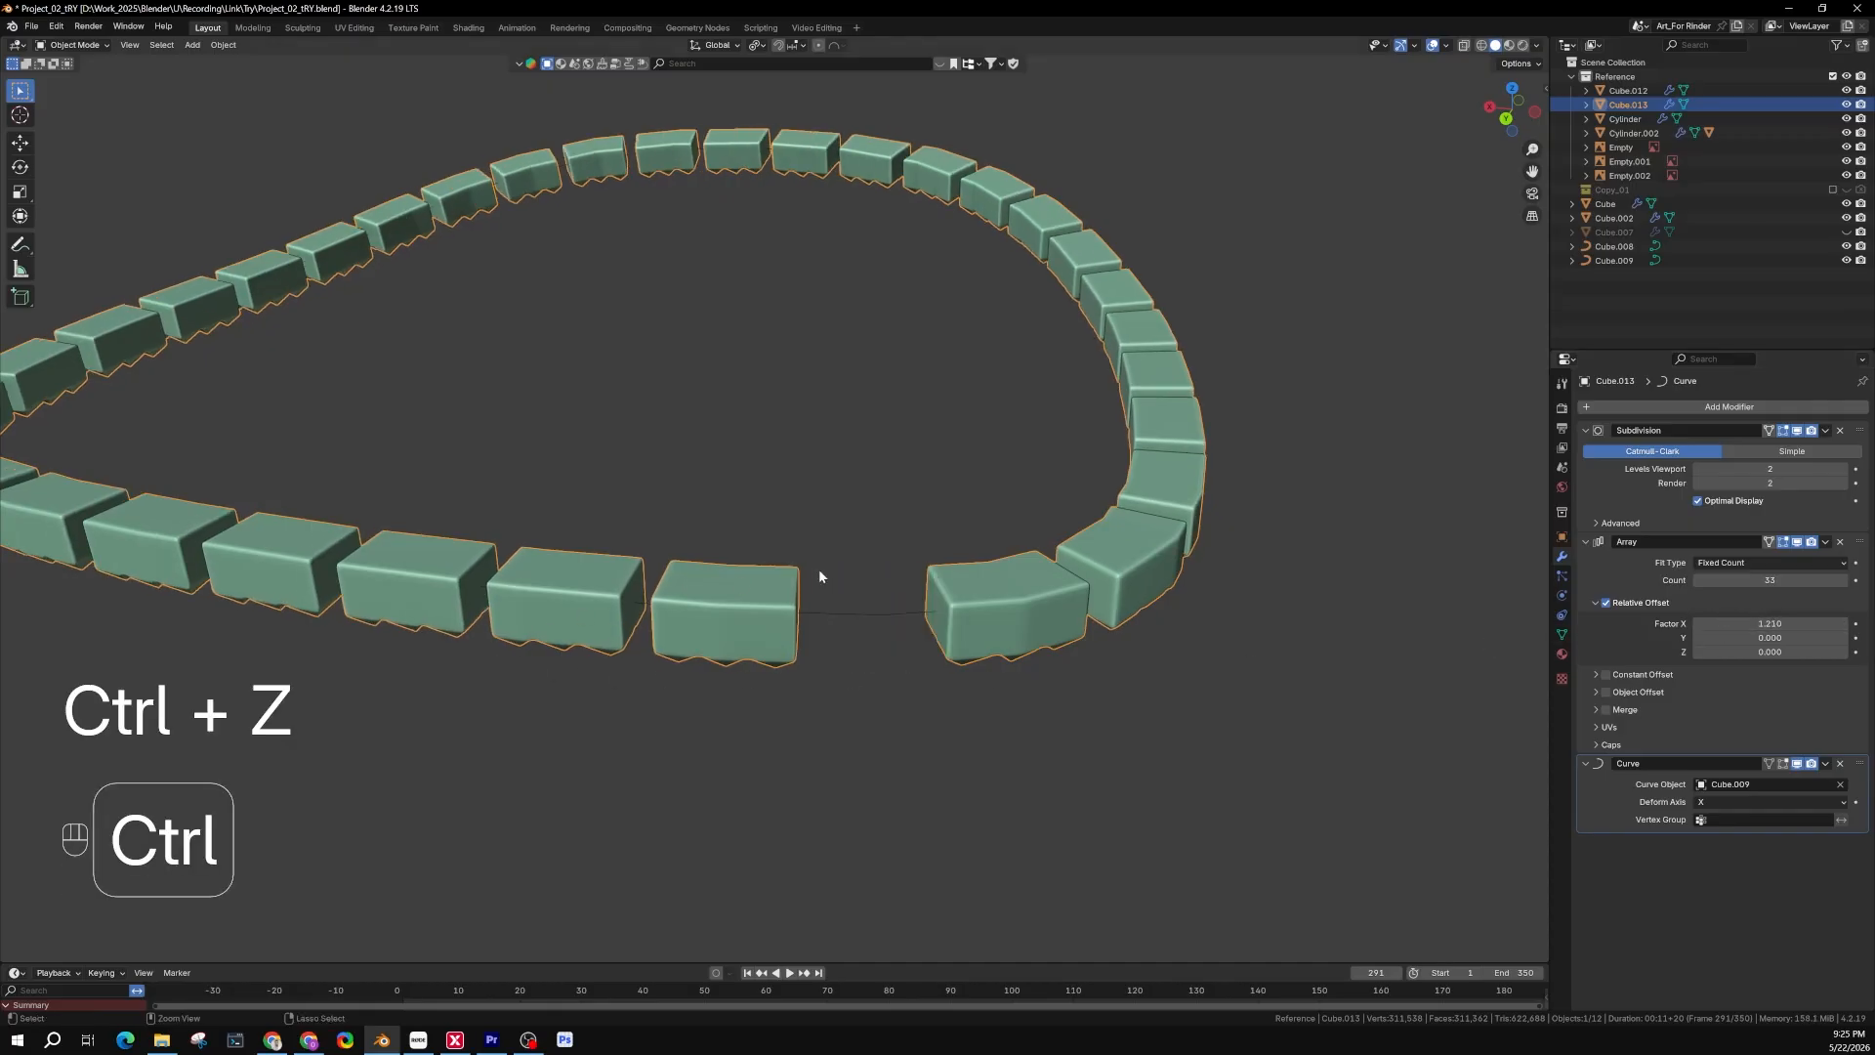
Set the smaller tread loop's Array relative offset Factor X to 1.23 and check the closing gap between blocks
{"action": "left_click", "coordinate": [1769, 623]}
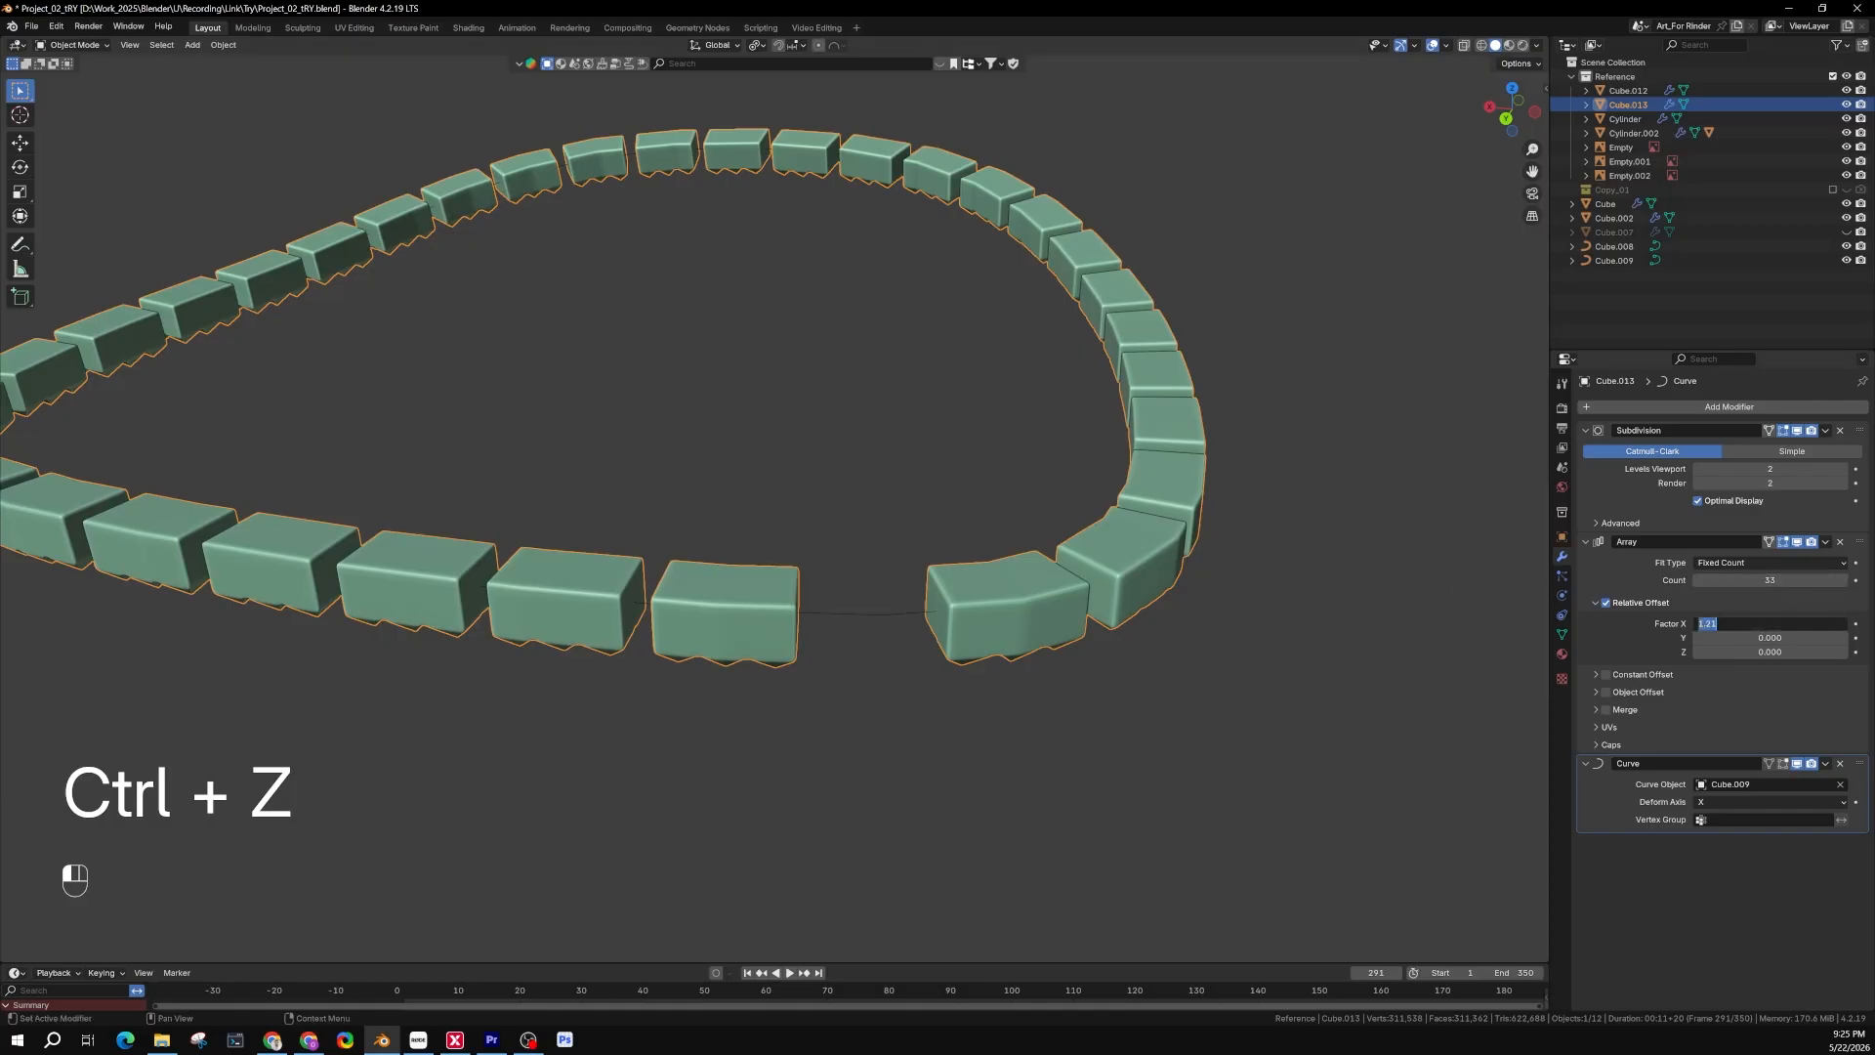
{"action": "left_click", "coordinate": [1718, 623]}
{"action": "key", "text": "Return"}
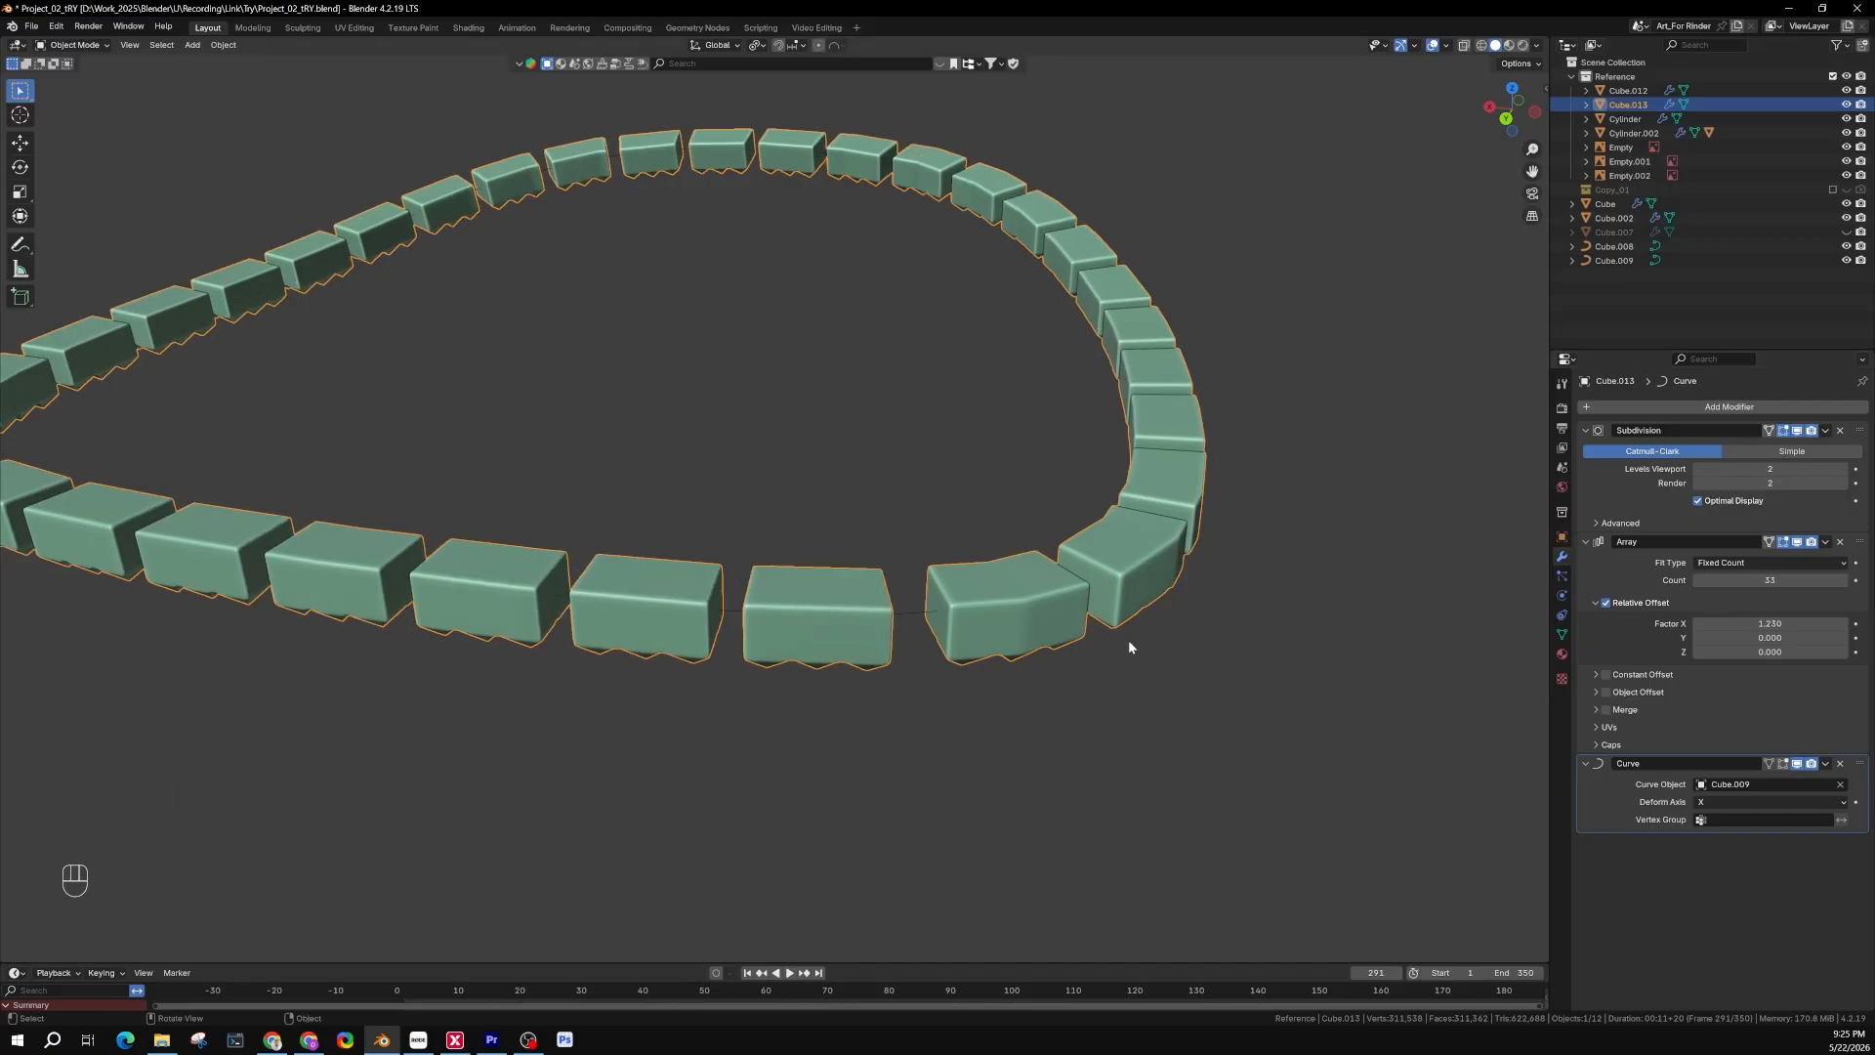
{"action": "middle_click_drag", "start_coordinate": [1128, 640], "coordinate": [955, 734]}
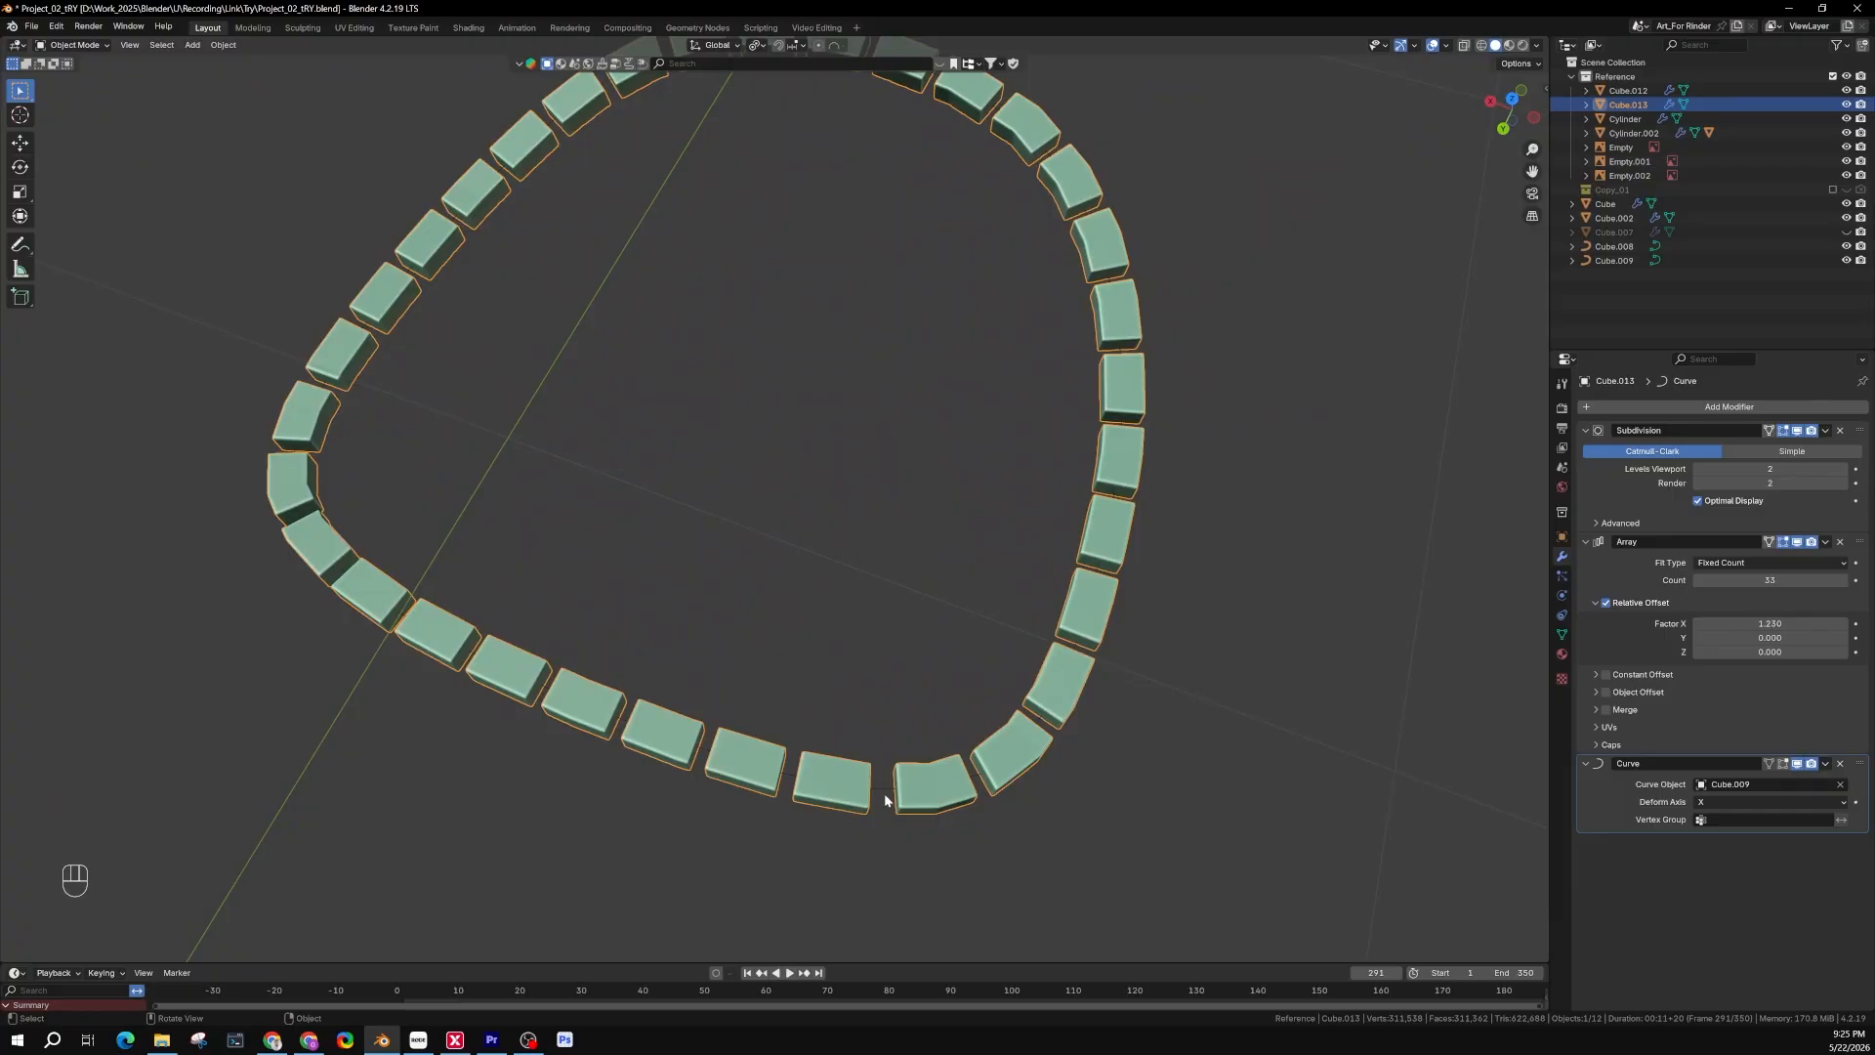
{"action": "scroll", "coordinate": [876, 761], "scroll_direction": "down", "scroll_amount": 4}
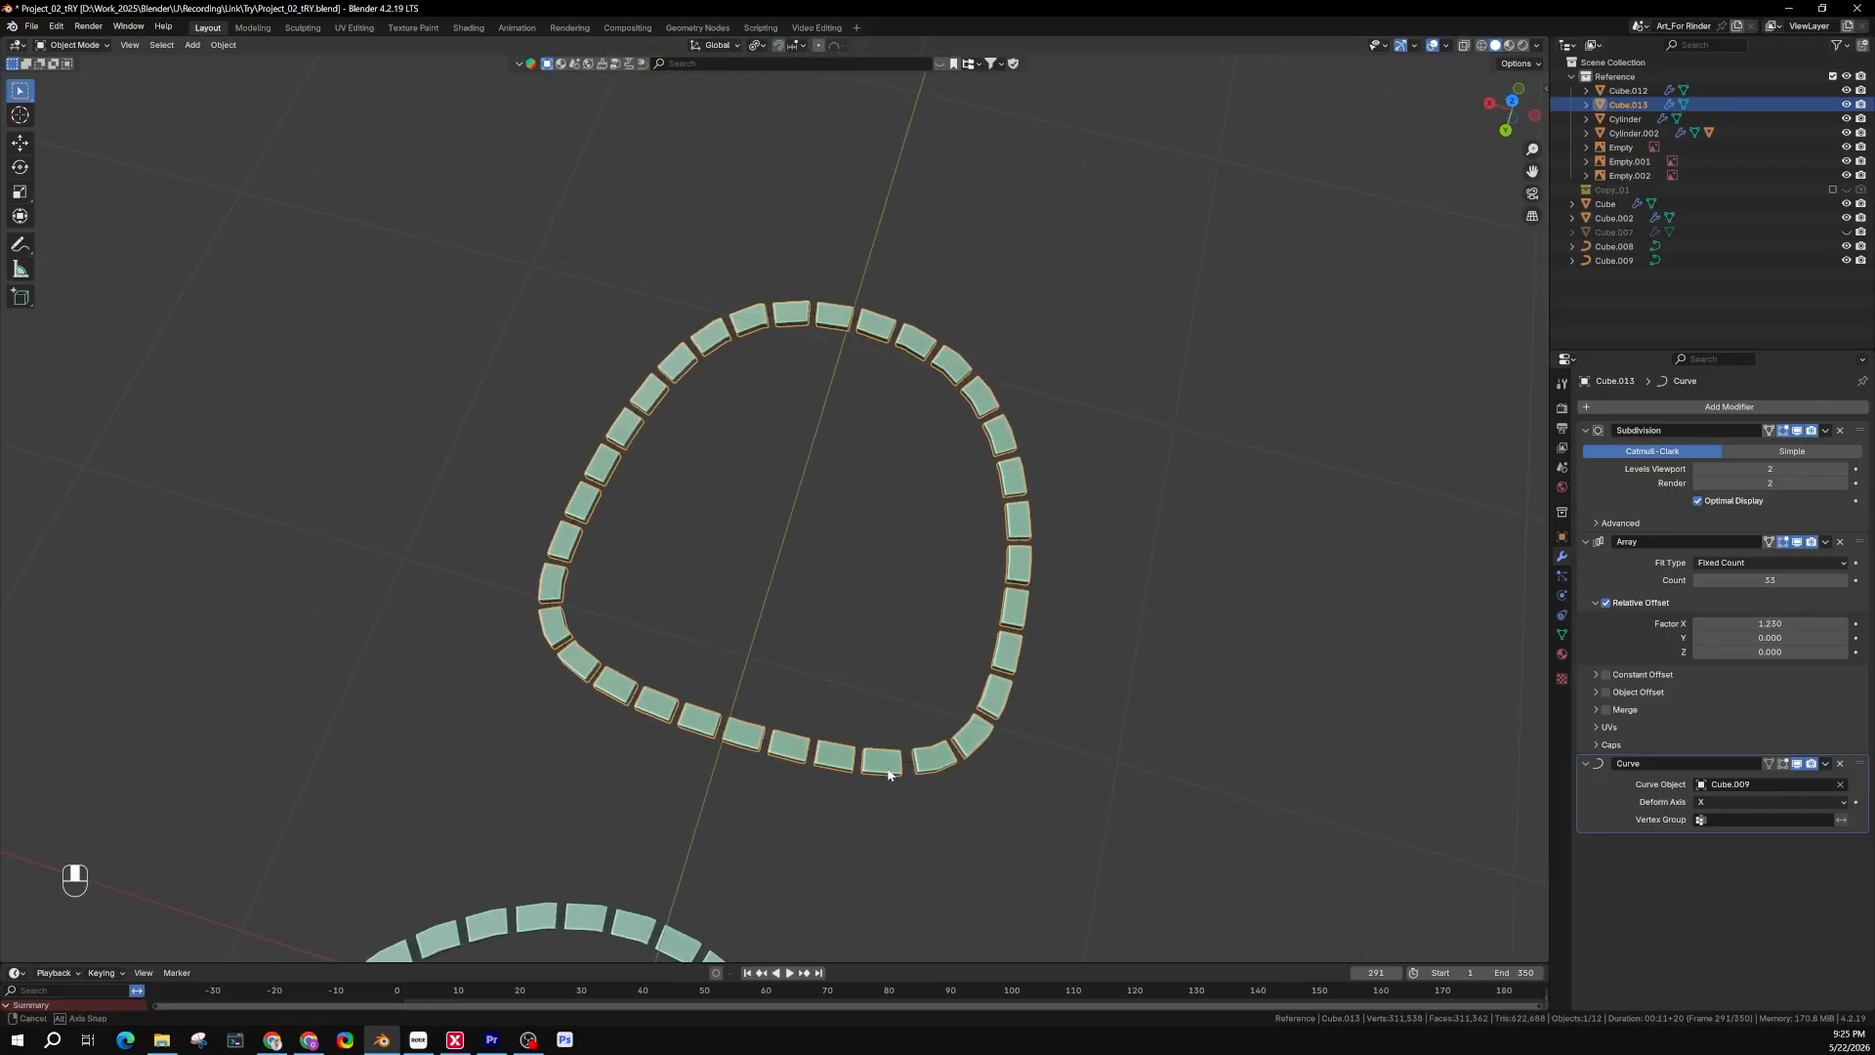
{"action": "middle_click_drag", "start_coordinate": [876, 761], "coordinate": [903, 689]}
Examine the block spacing around both tread loops, especially where the smaller loop's ends meet
{"action": "scroll", "coordinate": [861, 638], "scroll_direction": "up", "scroll_amount": 3}
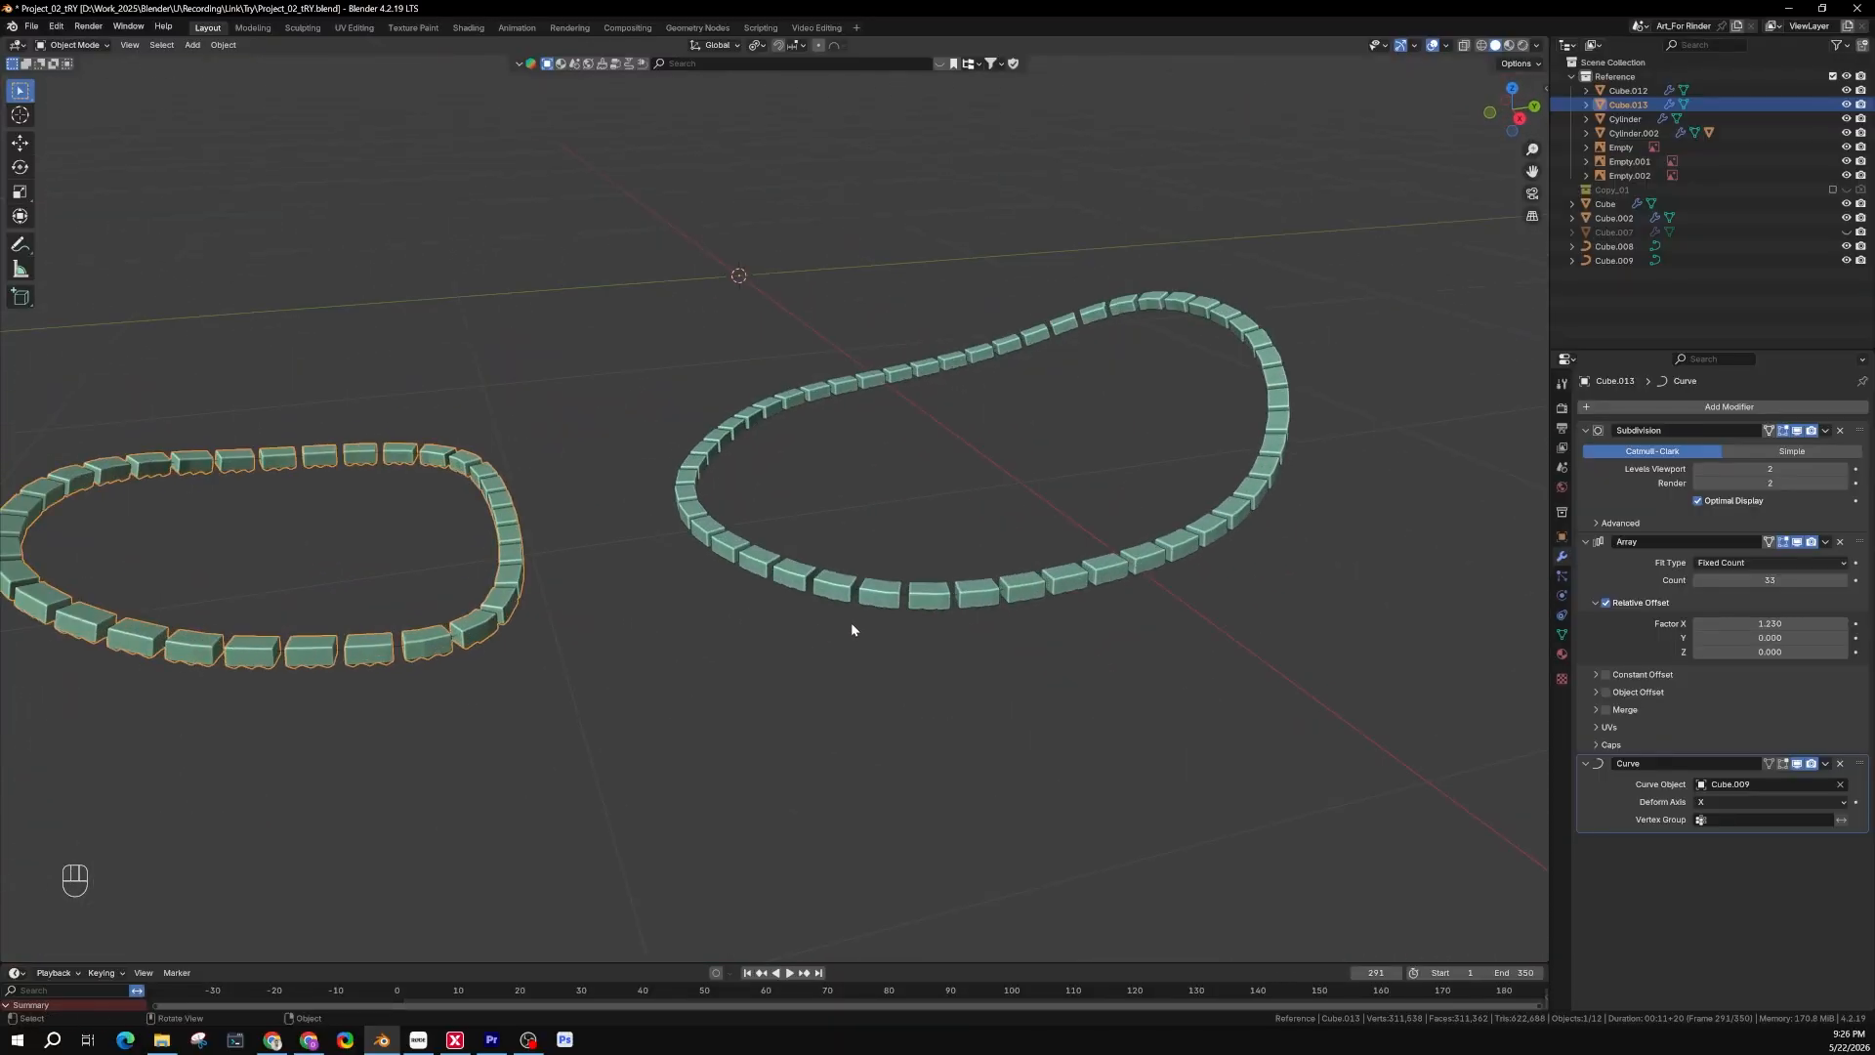
{"action": "middle_click_drag", "start_coordinate": [849, 605], "coordinate": [843, 611]}
{"action": "scroll", "coordinate": [822, 640], "scroll_direction": "down", "scroll_amount": 4}
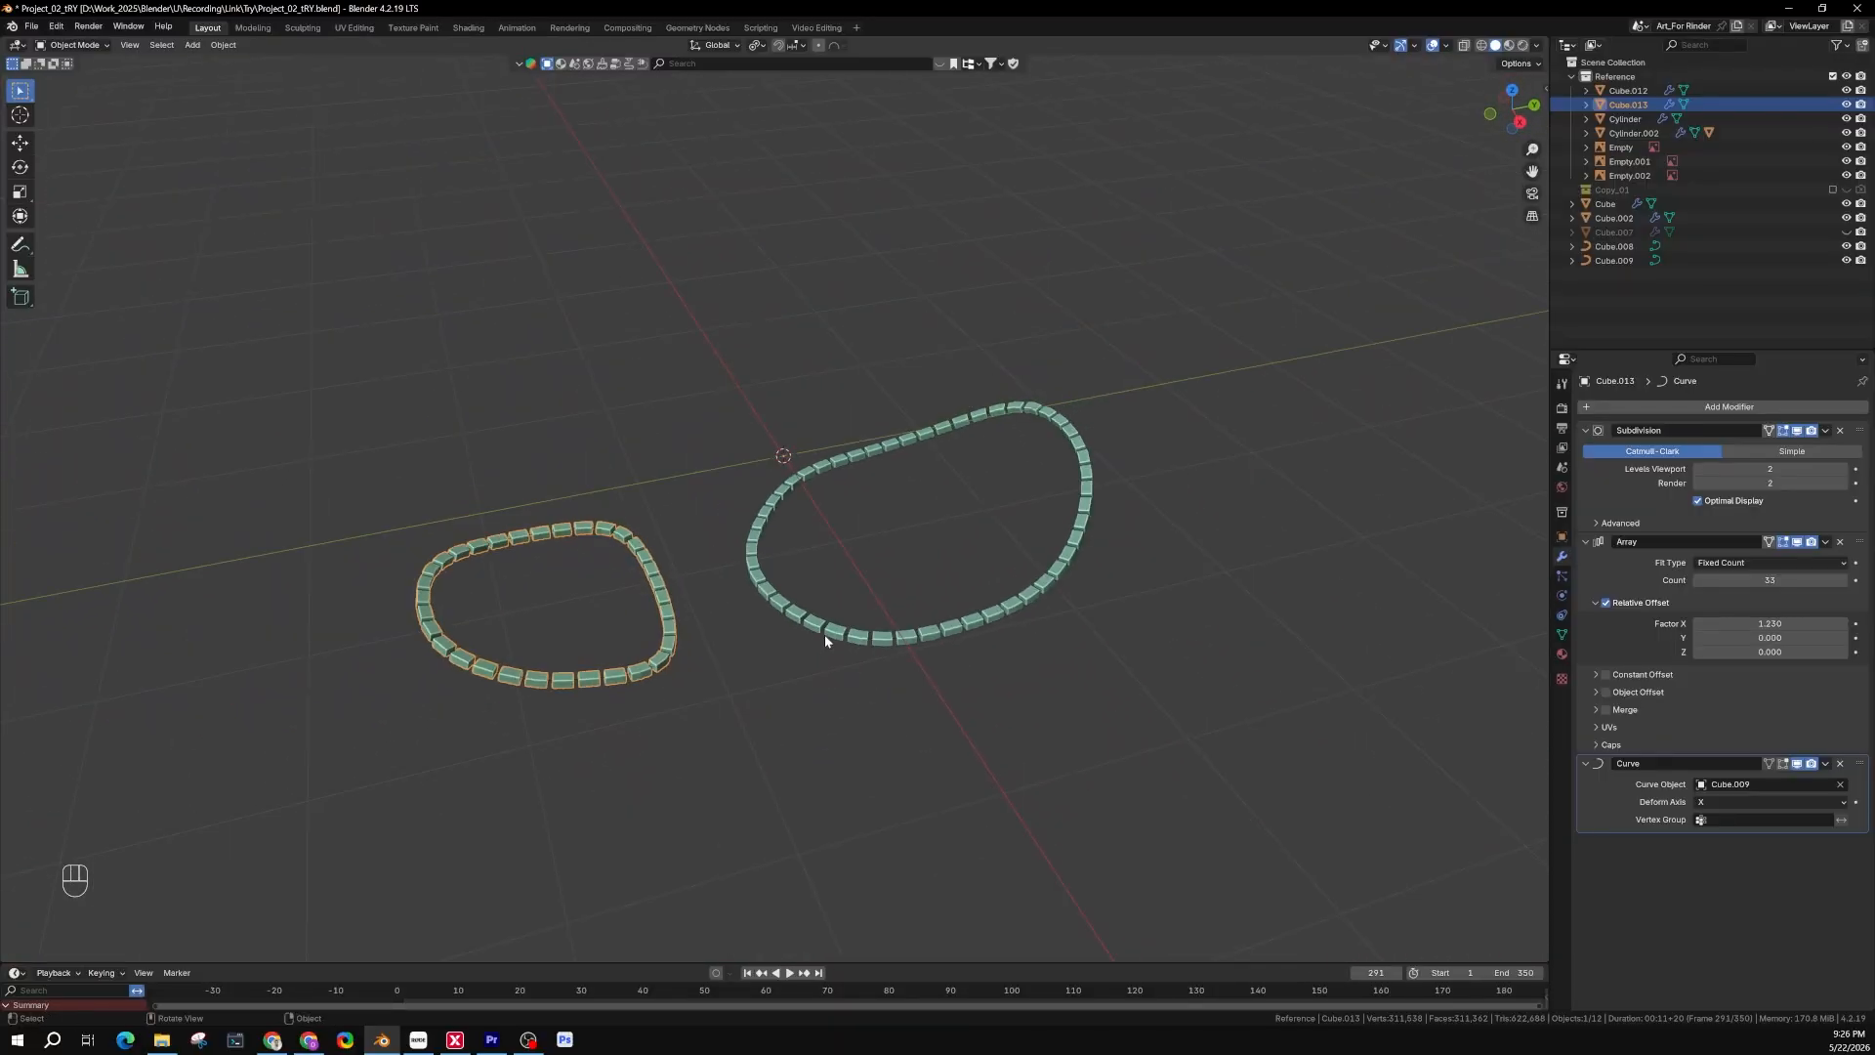
{"action": "scroll", "coordinate": [631, 642], "scroll_direction": "up", "scroll_amount": 3}
{"action": "scroll", "coordinate": [703, 657], "scroll_direction": "up", "scroll_amount": 3}
{"action": "middle_click_drag", "start_coordinate": [703, 656], "coordinate": [623, 670]}
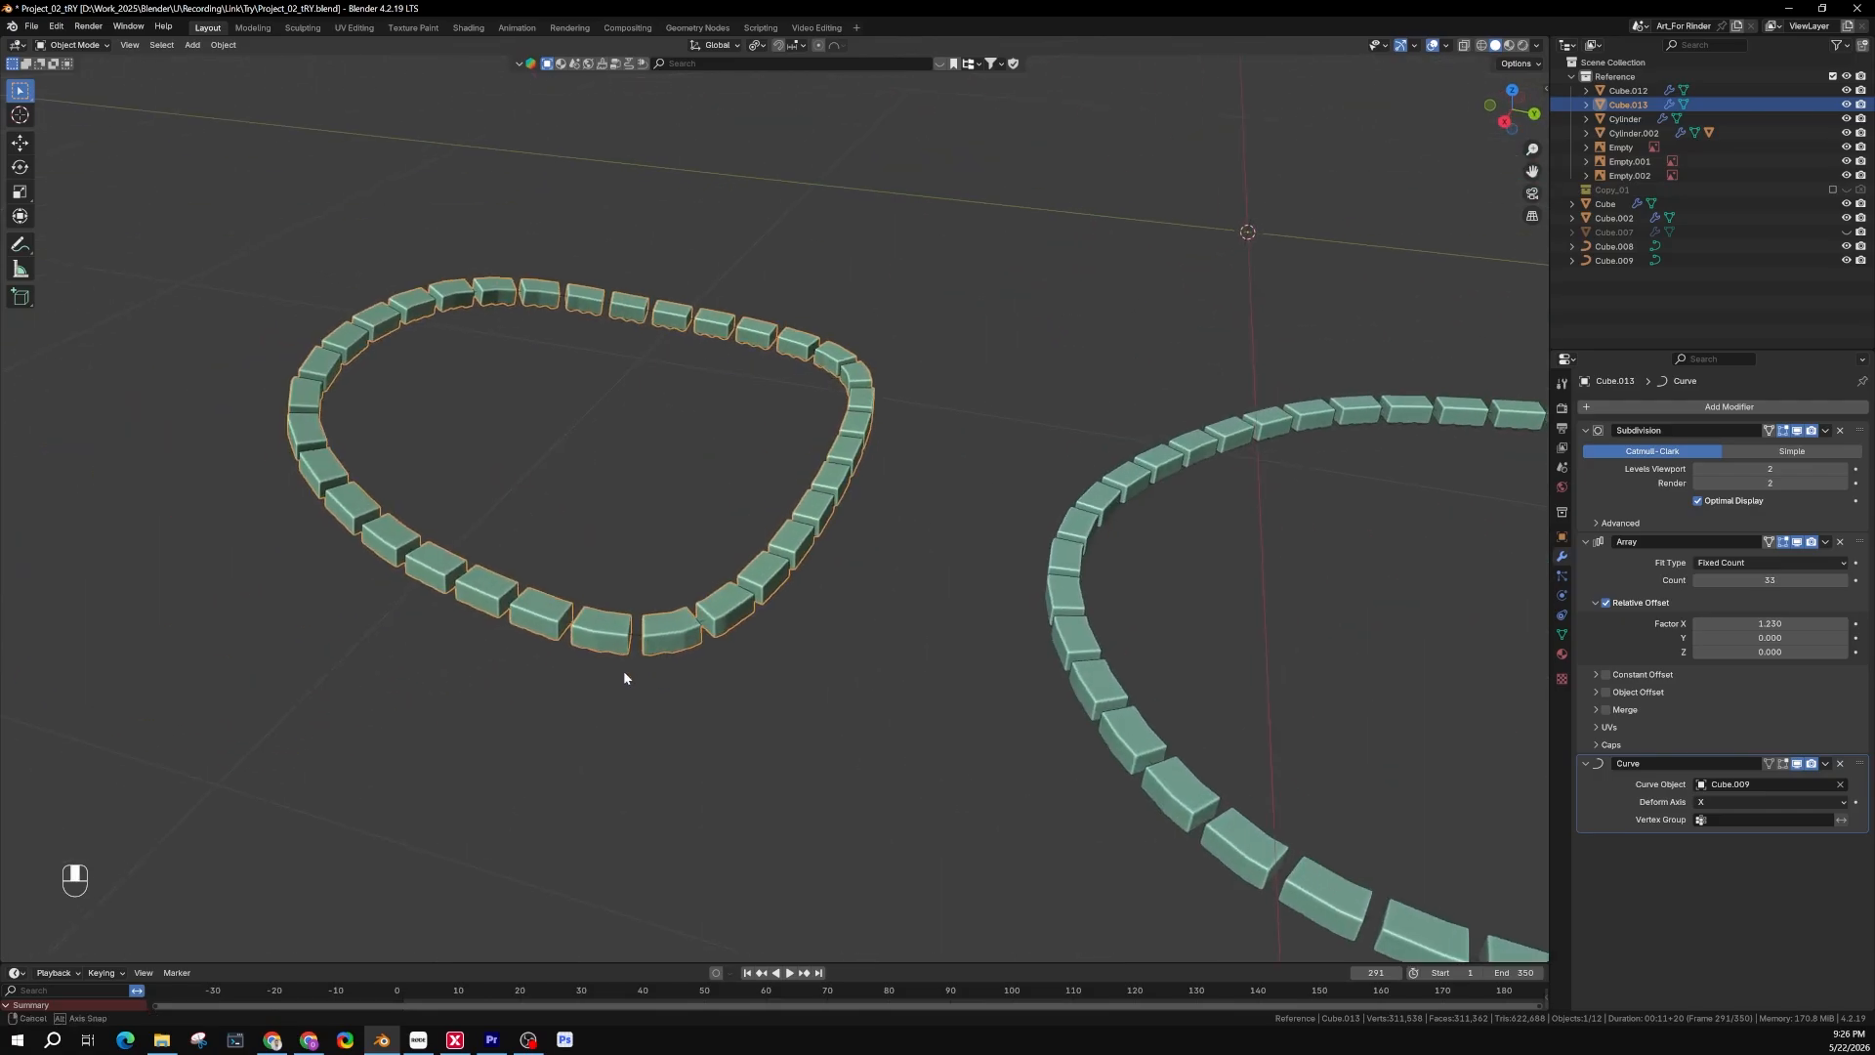
{"action": "scroll", "coordinate": [689, 640], "scroll_direction": "up", "scroll_amount": 3}
{"action": "scroll", "coordinate": [705, 635], "scroll_direction": "up", "scroll_amount": 5}
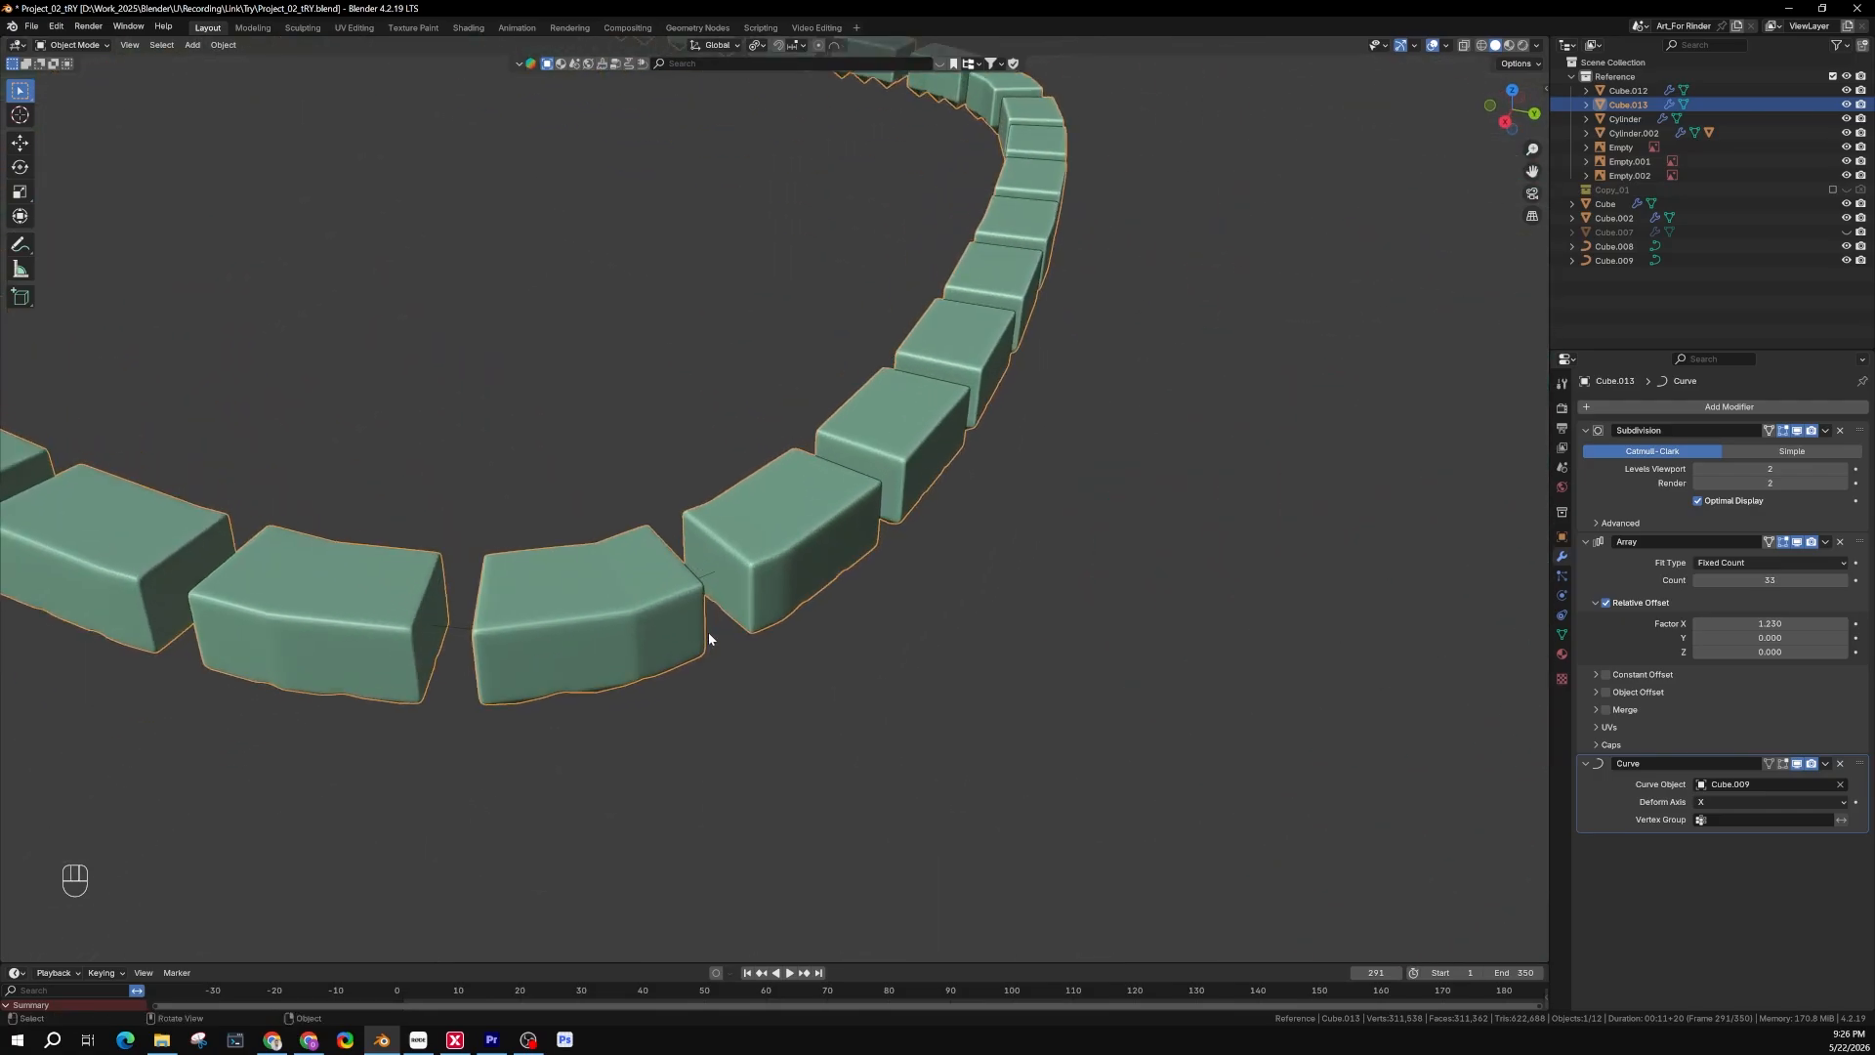
Select the smaller tread loop together with the outline curve that bends it
{"action": "middle_click_drag", "start_coordinate": [816, 632], "coordinate": [1007, 632], "text": "shift"}
{"action": "left_click", "coordinate": [640, 656]}
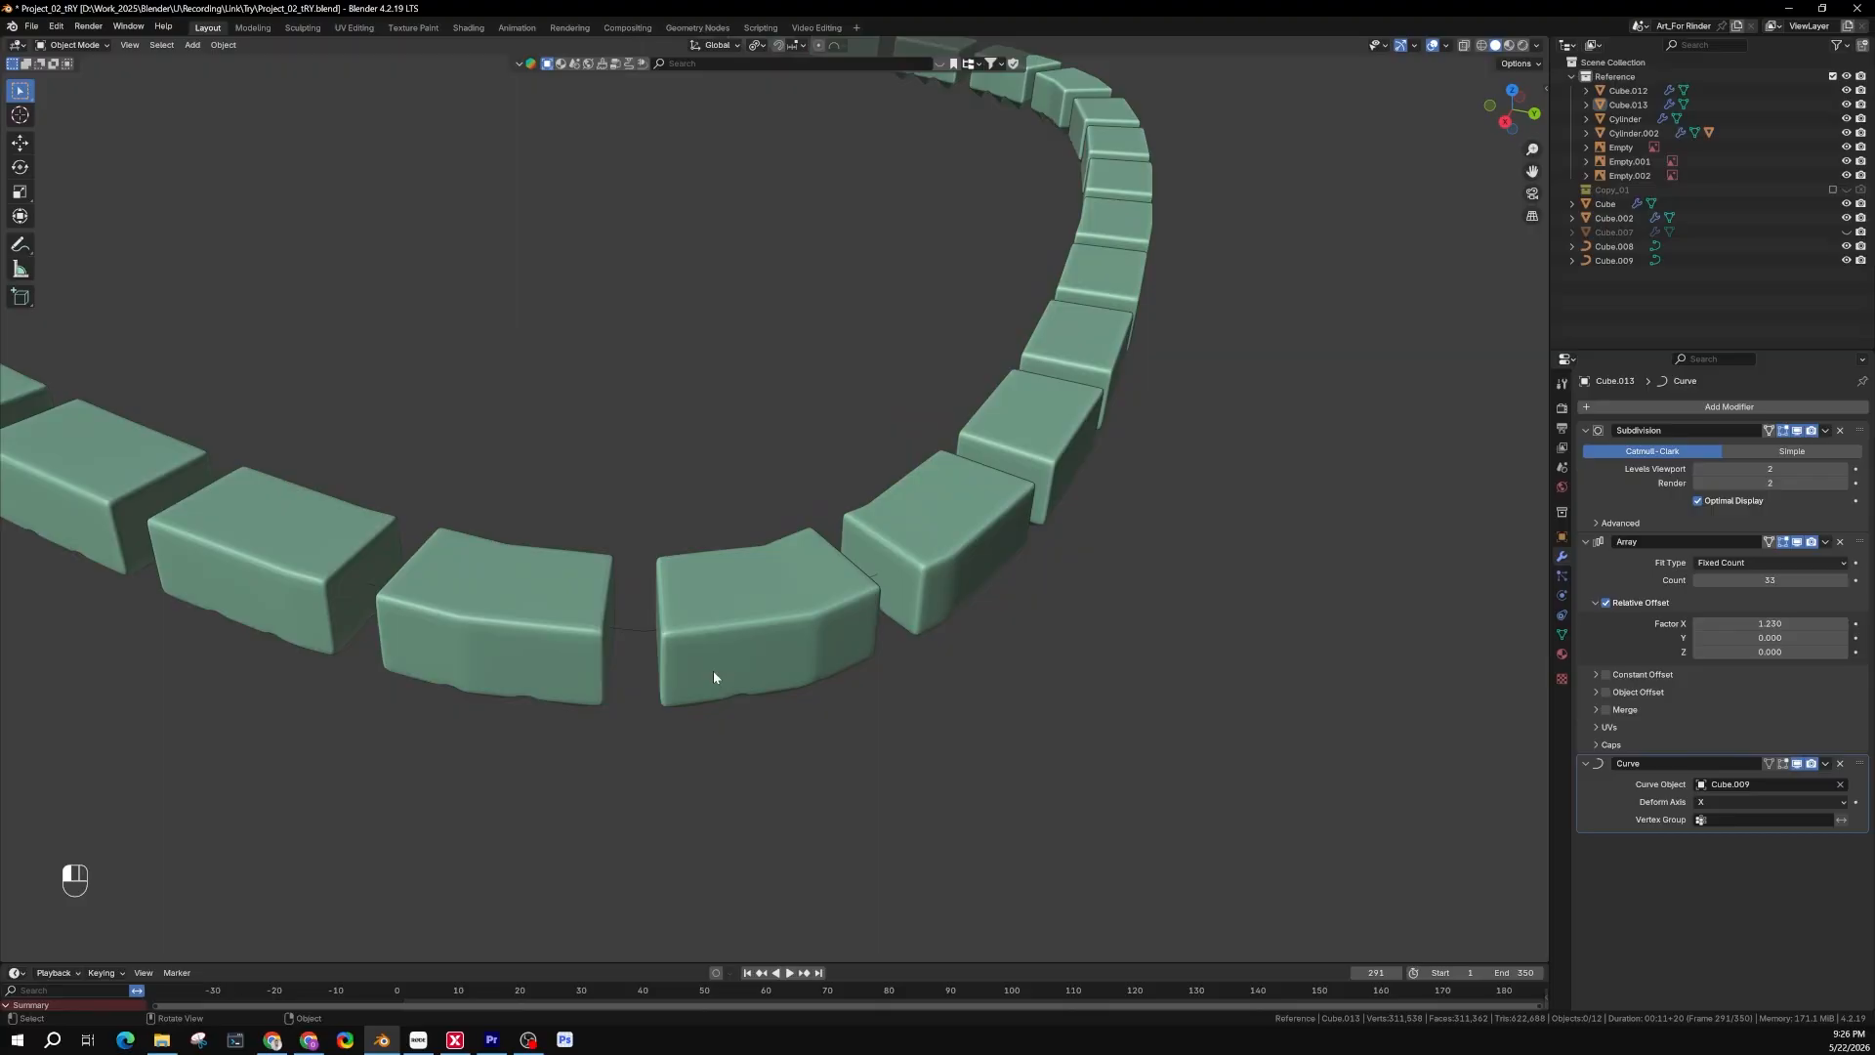
{"action": "left_click", "coordinate": [715, 672]}
{"action": "left_click", "coordinate": [646, 630], "text": "shift"}
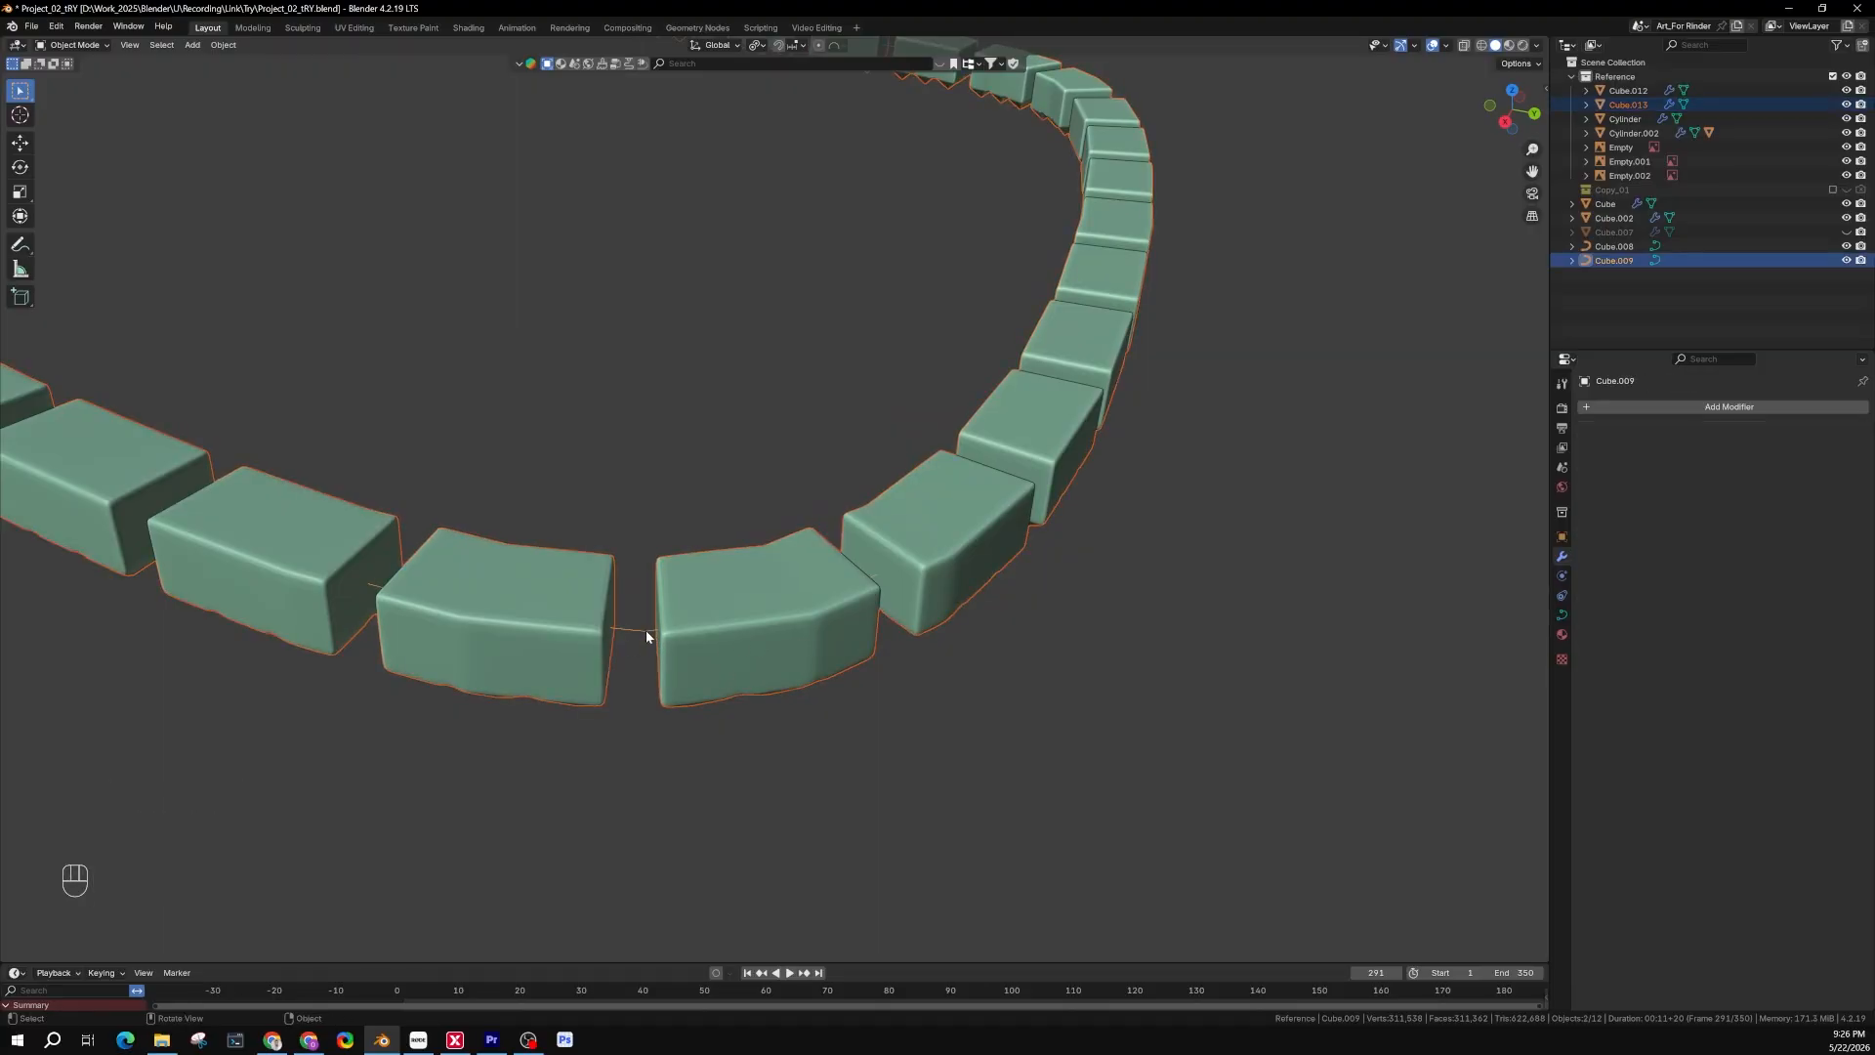
{"action": "scroll", "coordinate": [630, 640], "scroll_direction": "down", "scroll_amount": 8}
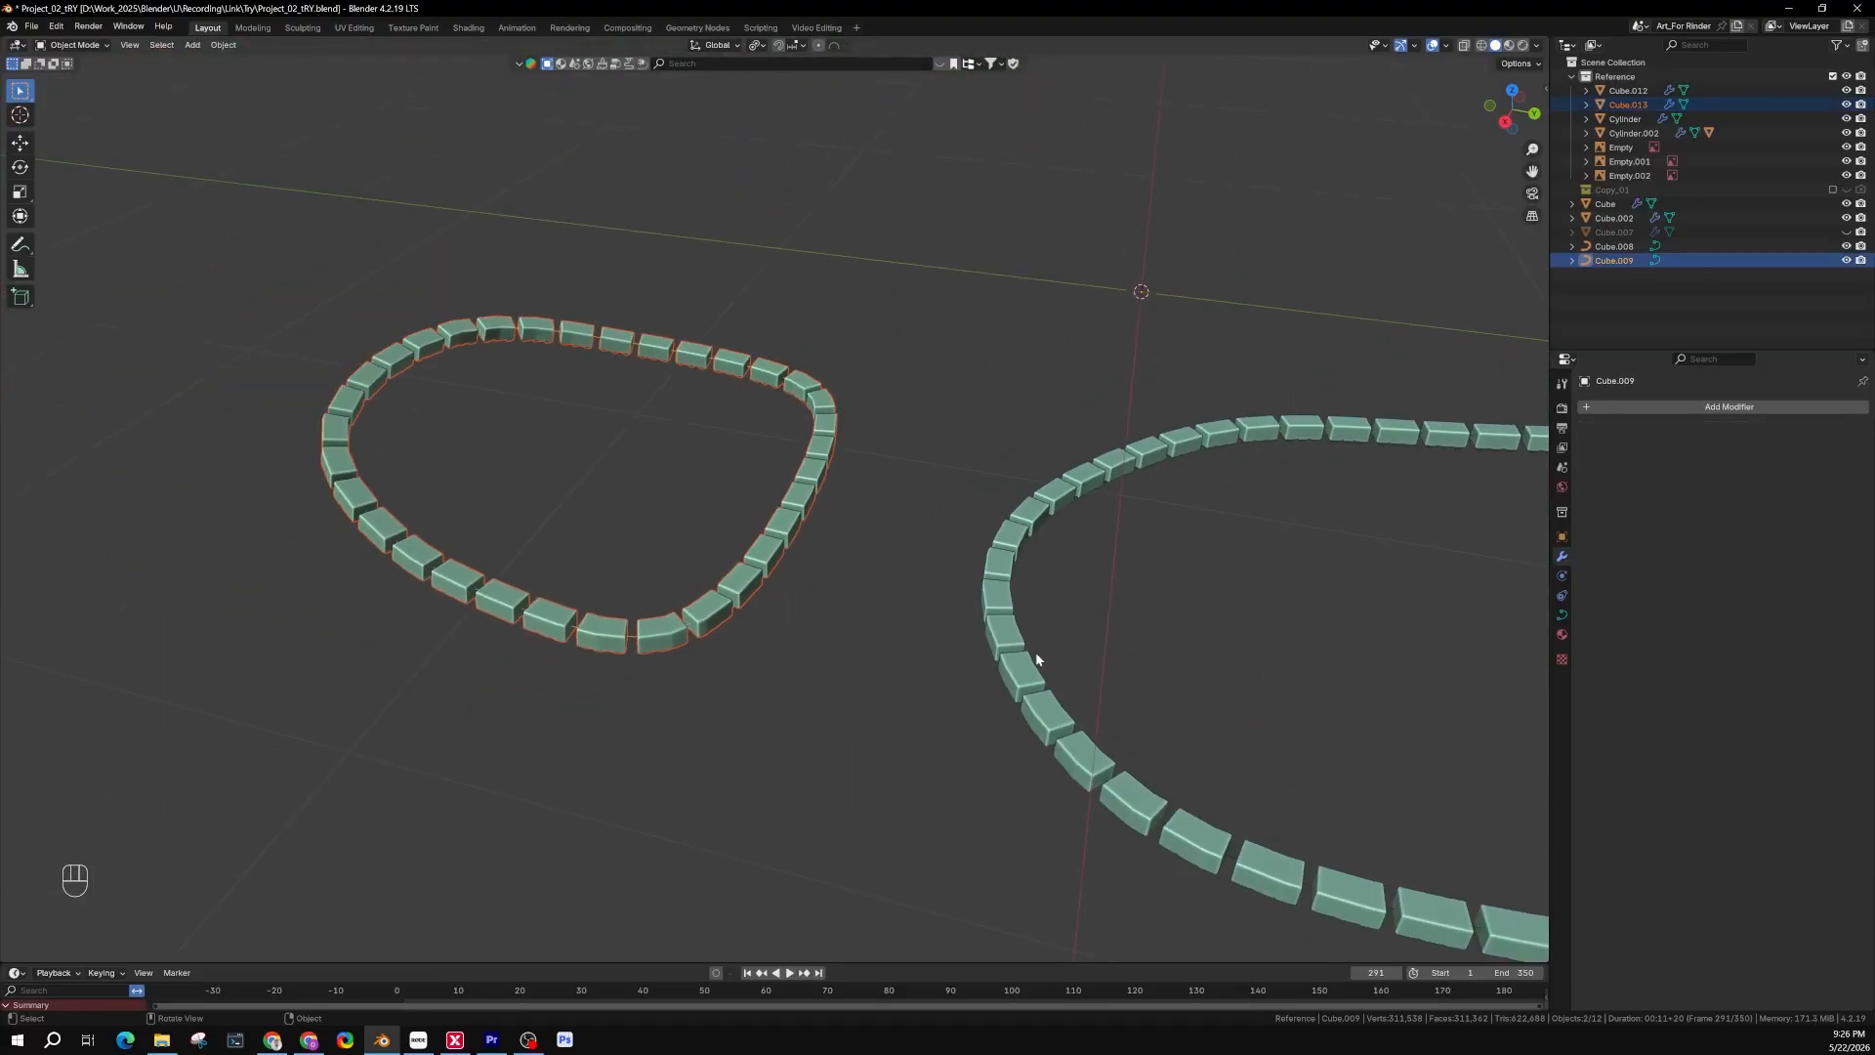
Add the larger tread loop and its outline curve to the selection
{"action": "middle_click_drag", "start_coordinate": [1037, 659], "coordinate": [1166, 673]}
{"action": "scroll", "coordinate": [980, 561], "scroll_direction": "up", "scroll_amount": 6}
{"action": "left_click", "coordinate": [987, 568]}
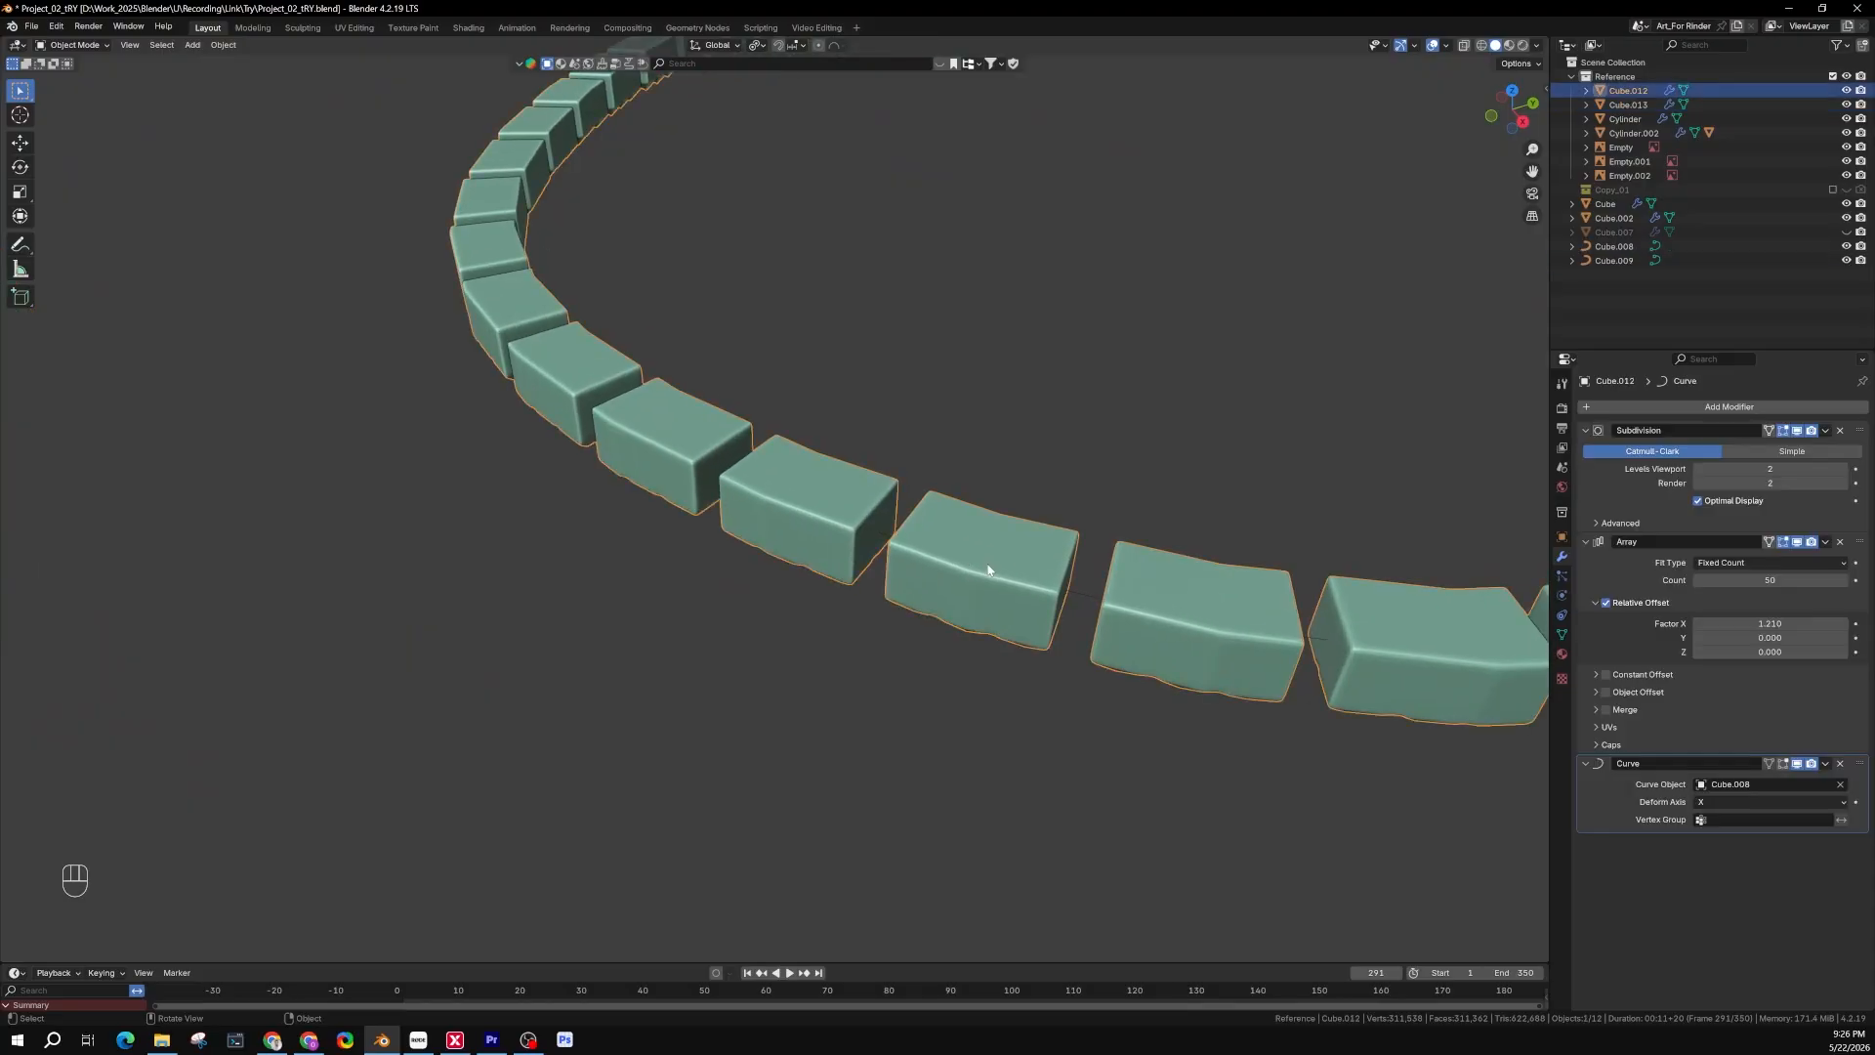
{"action": "scroll", "coordinate": [555, 623], "scroll_direction": "down", "scroll_amount": 8}
{"action": "key", "text": "ctrl+z"}
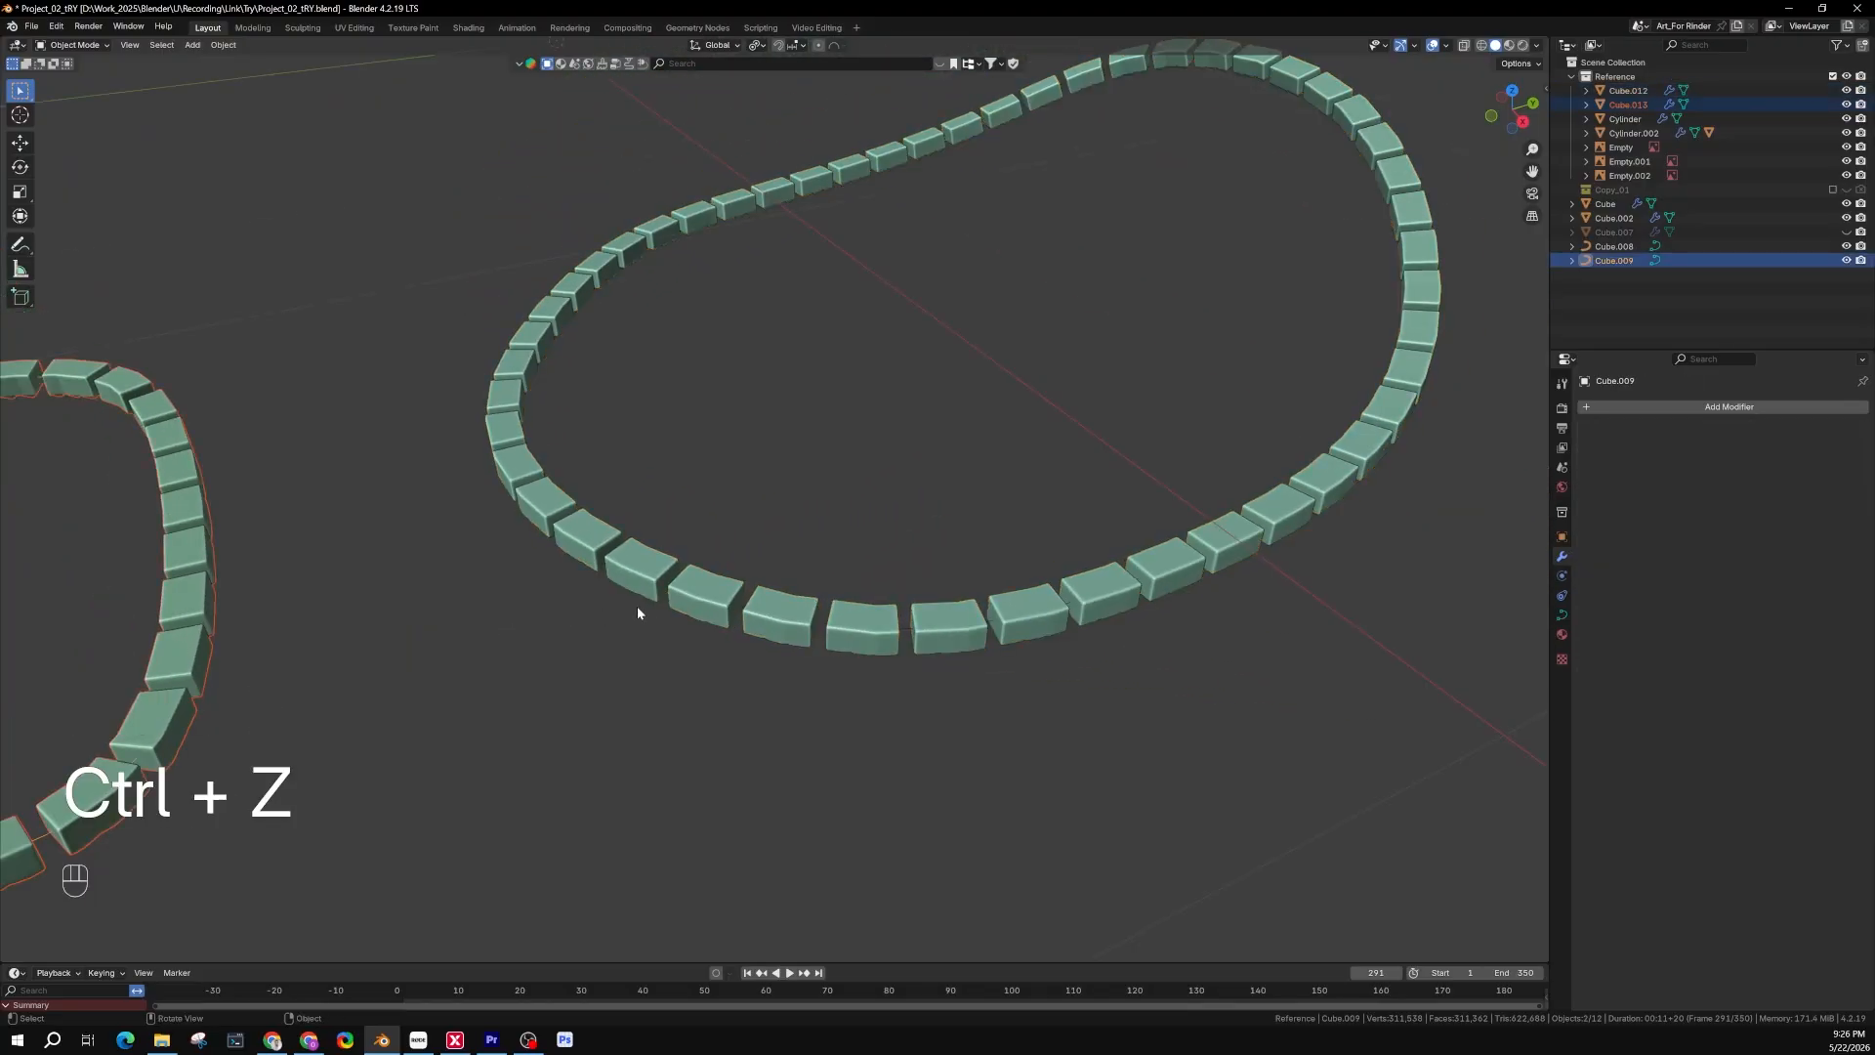
{"action": "left_click", "coordinate": [644, 581], "text": "shift"}
{"action": "scroll", "coordinate": [756, 605], "scroll_direction": "up", "scroll_amount": 6}
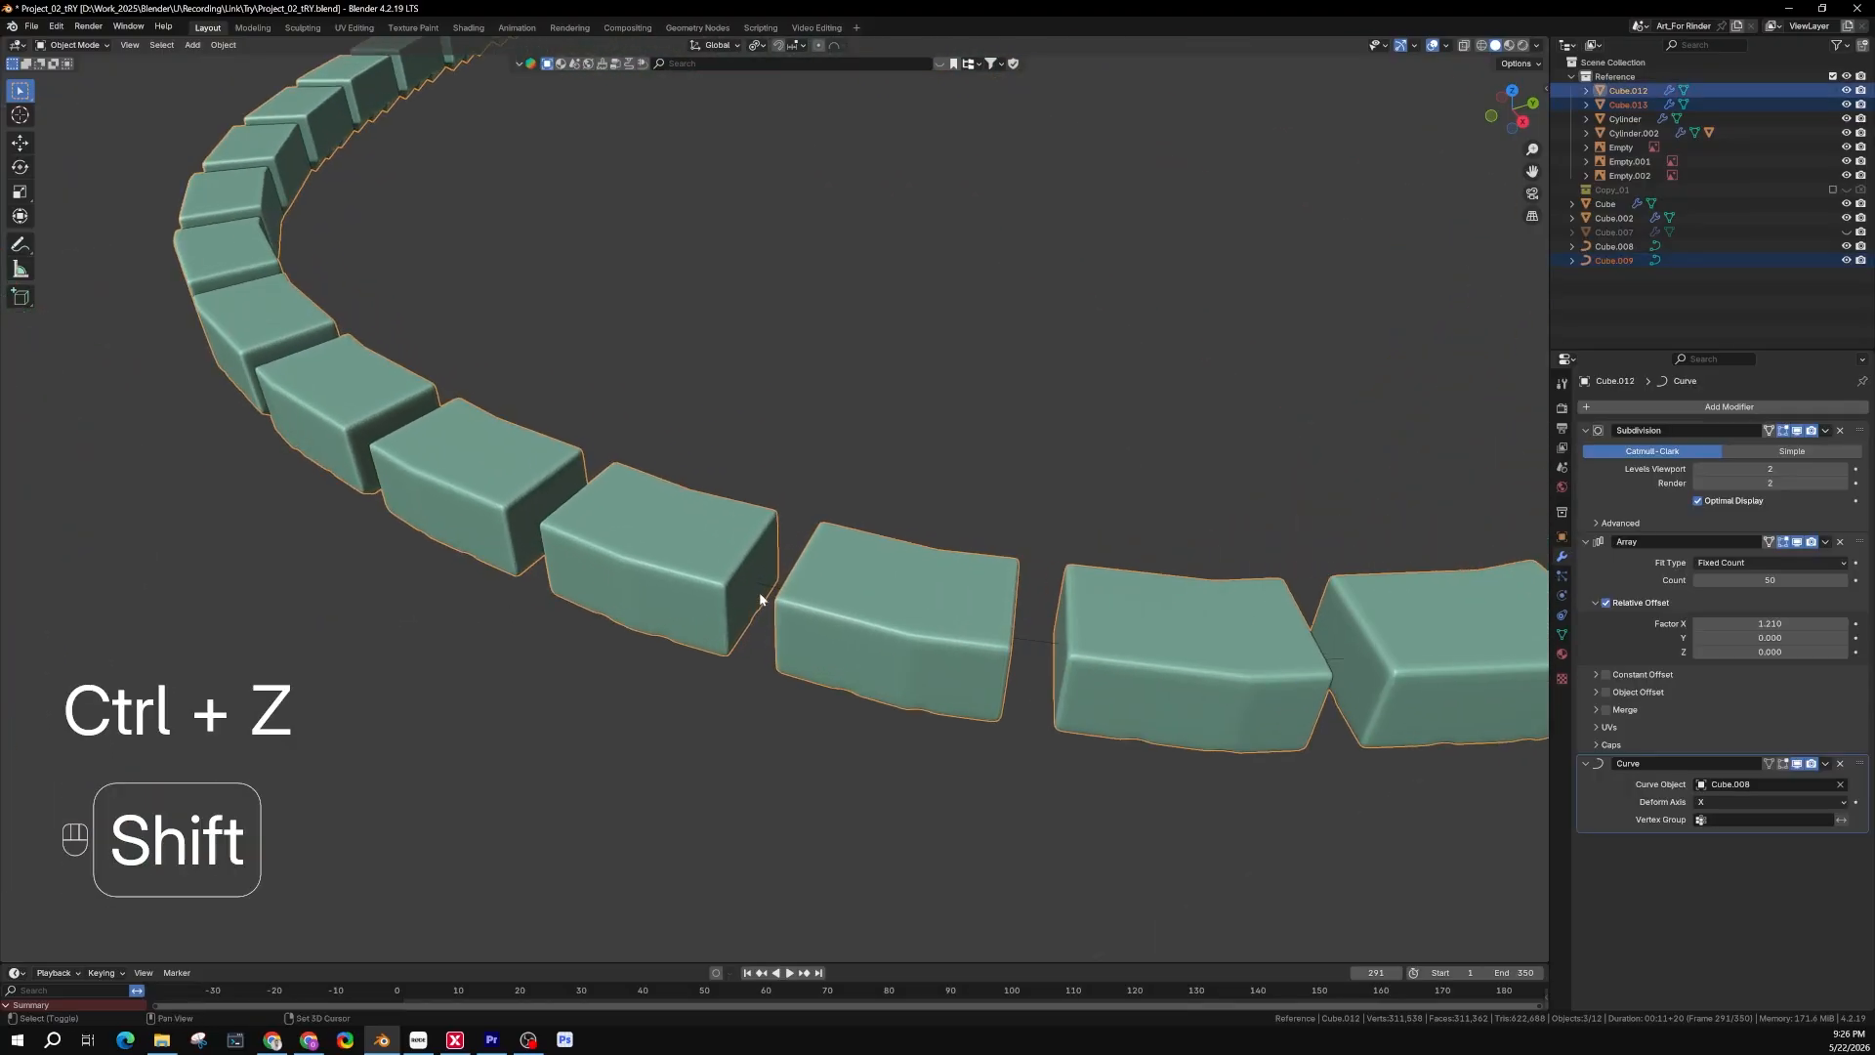
{"action": "key", "text": "ctrl+z"}
{"action": "scroll", "coordinate": [771, 592], "scroll_direction": "down", "scroll_amount": 8}
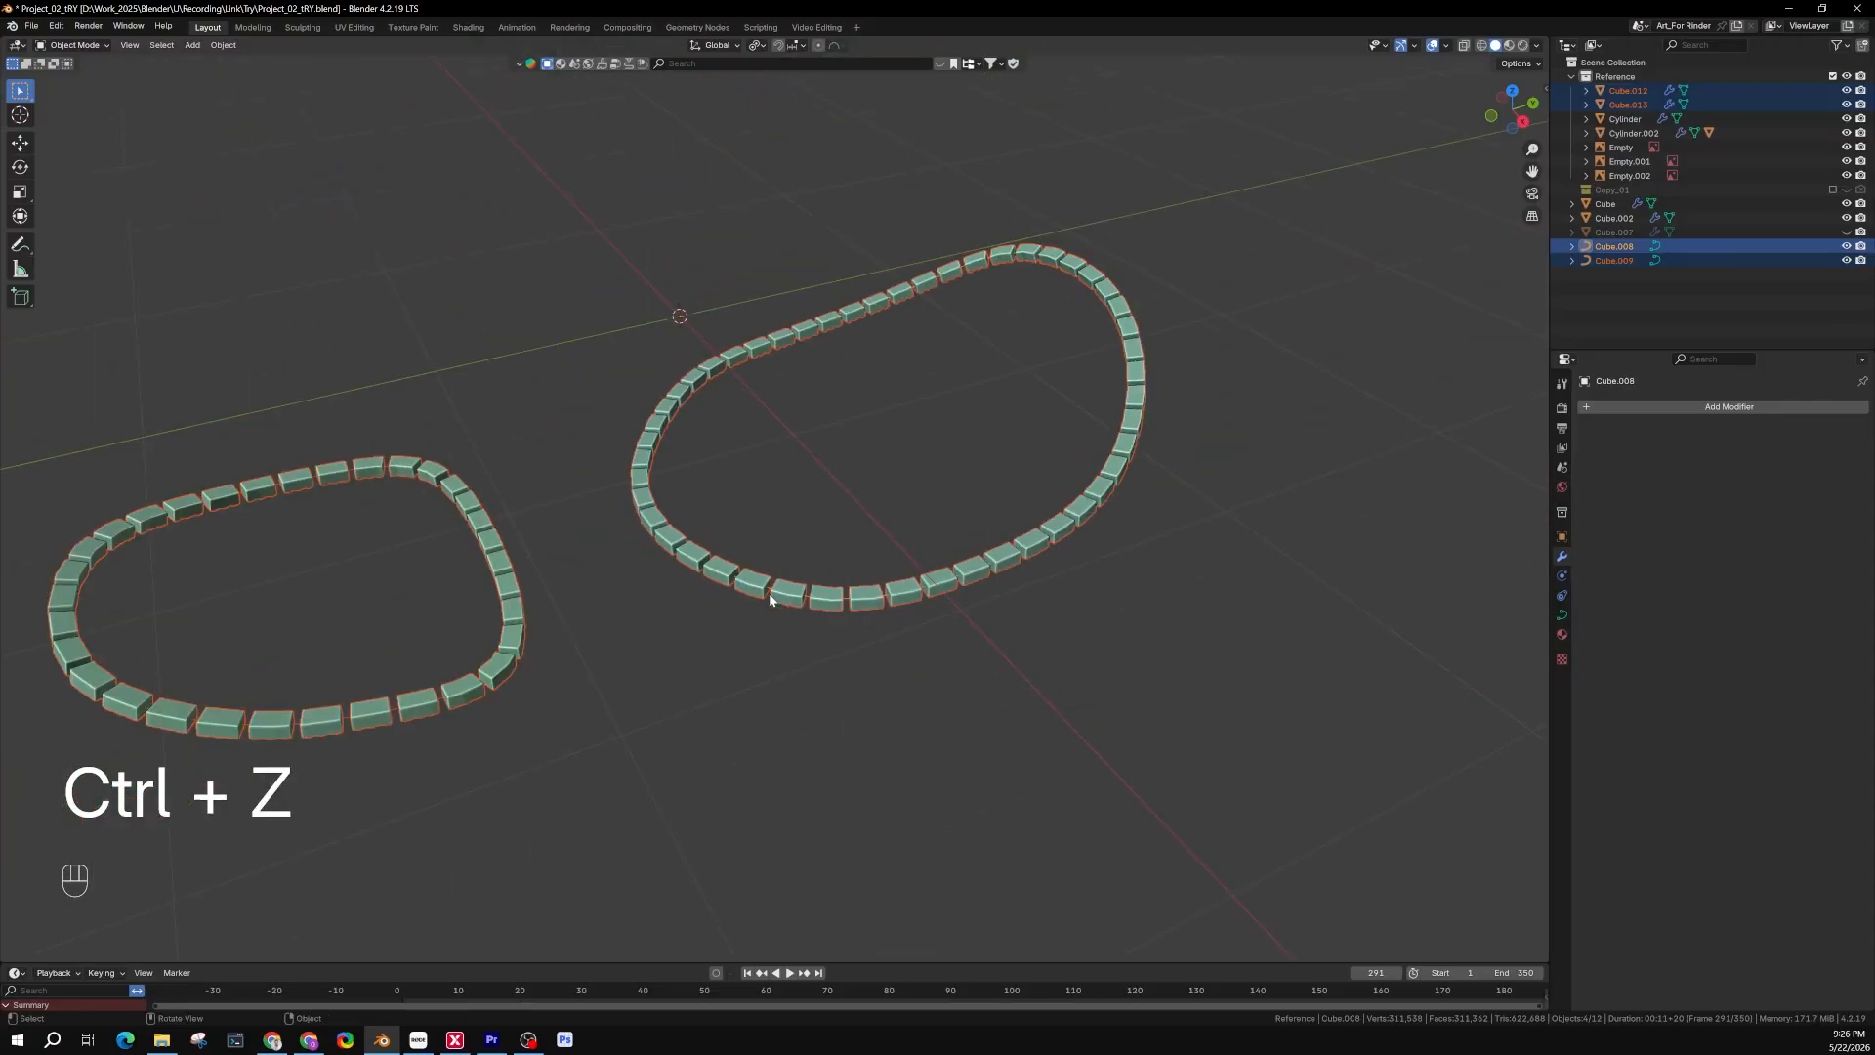
Exit local view to bring back the whole clog and inspect both tread loops on the underside of the sole
{"action": "key", "text": "KP_3"}
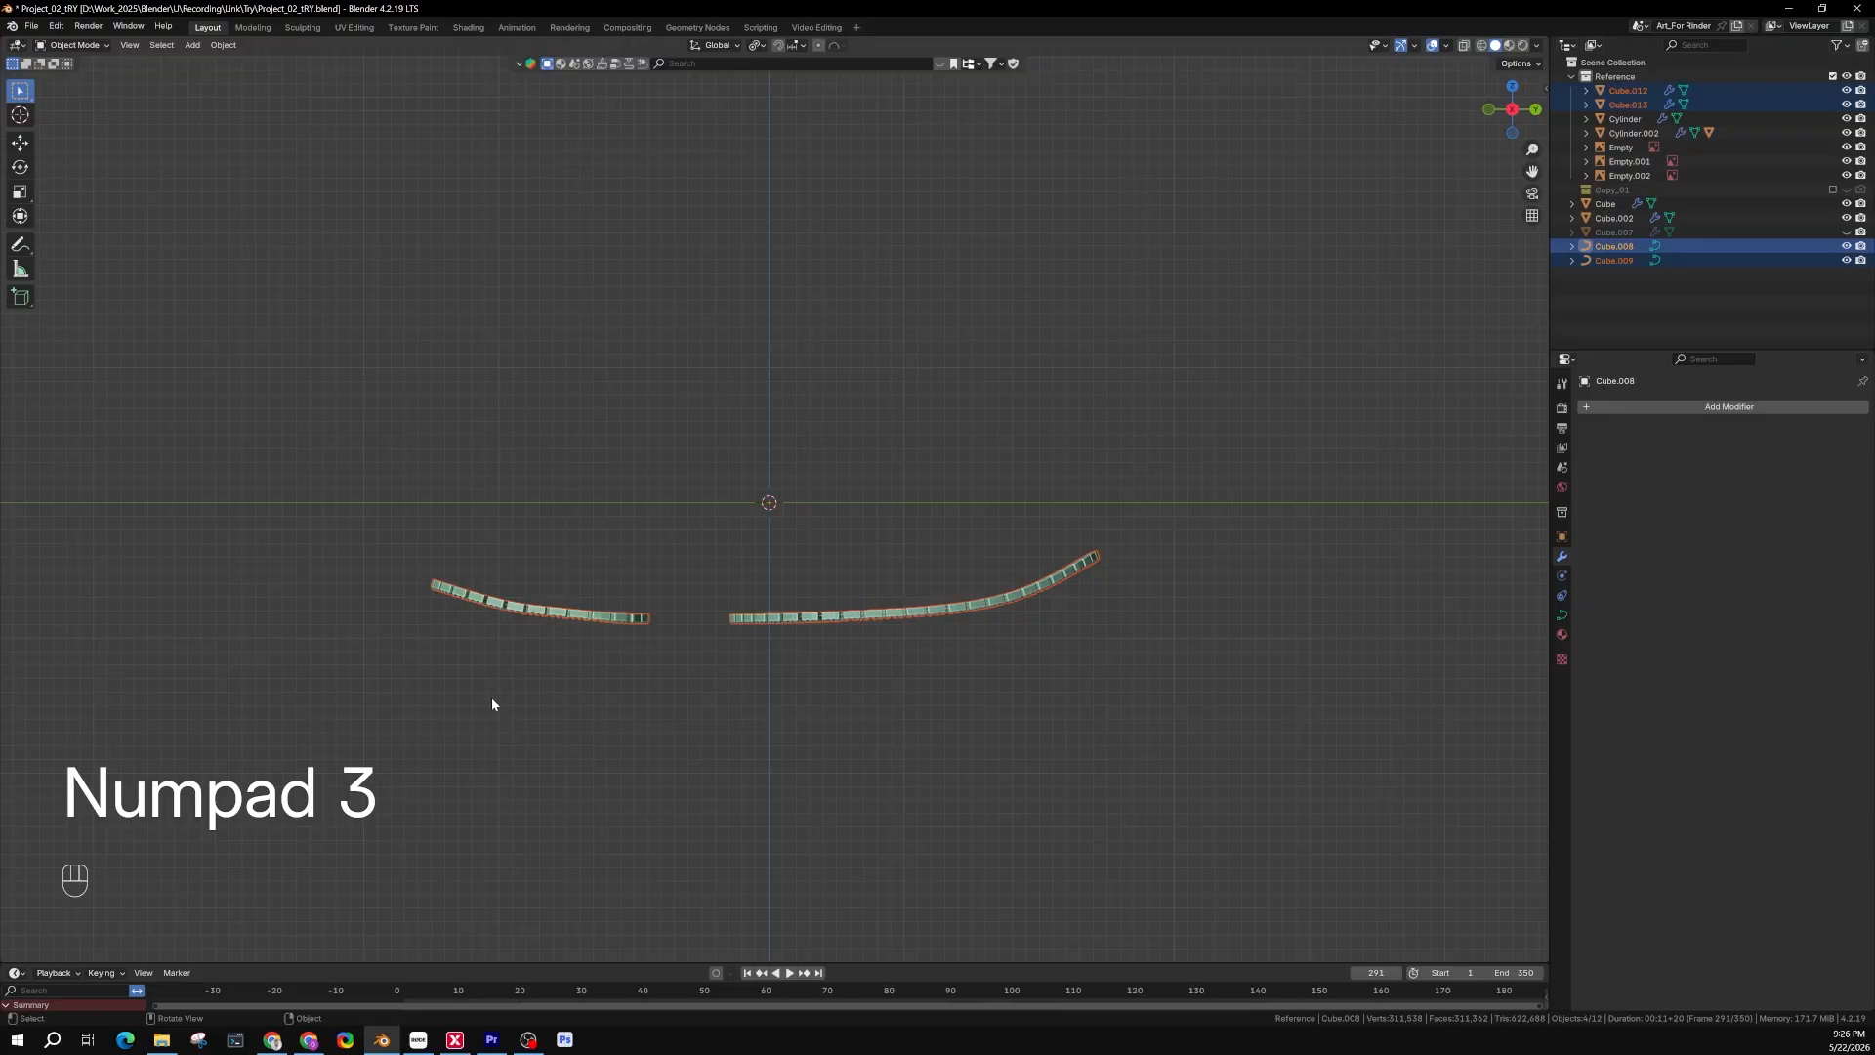
{"action": "key", "text": "KP_Divide"}
{"action": "middle_click_drag", "start_coordinate": [492, 703], "coordinate": [554, 840]}
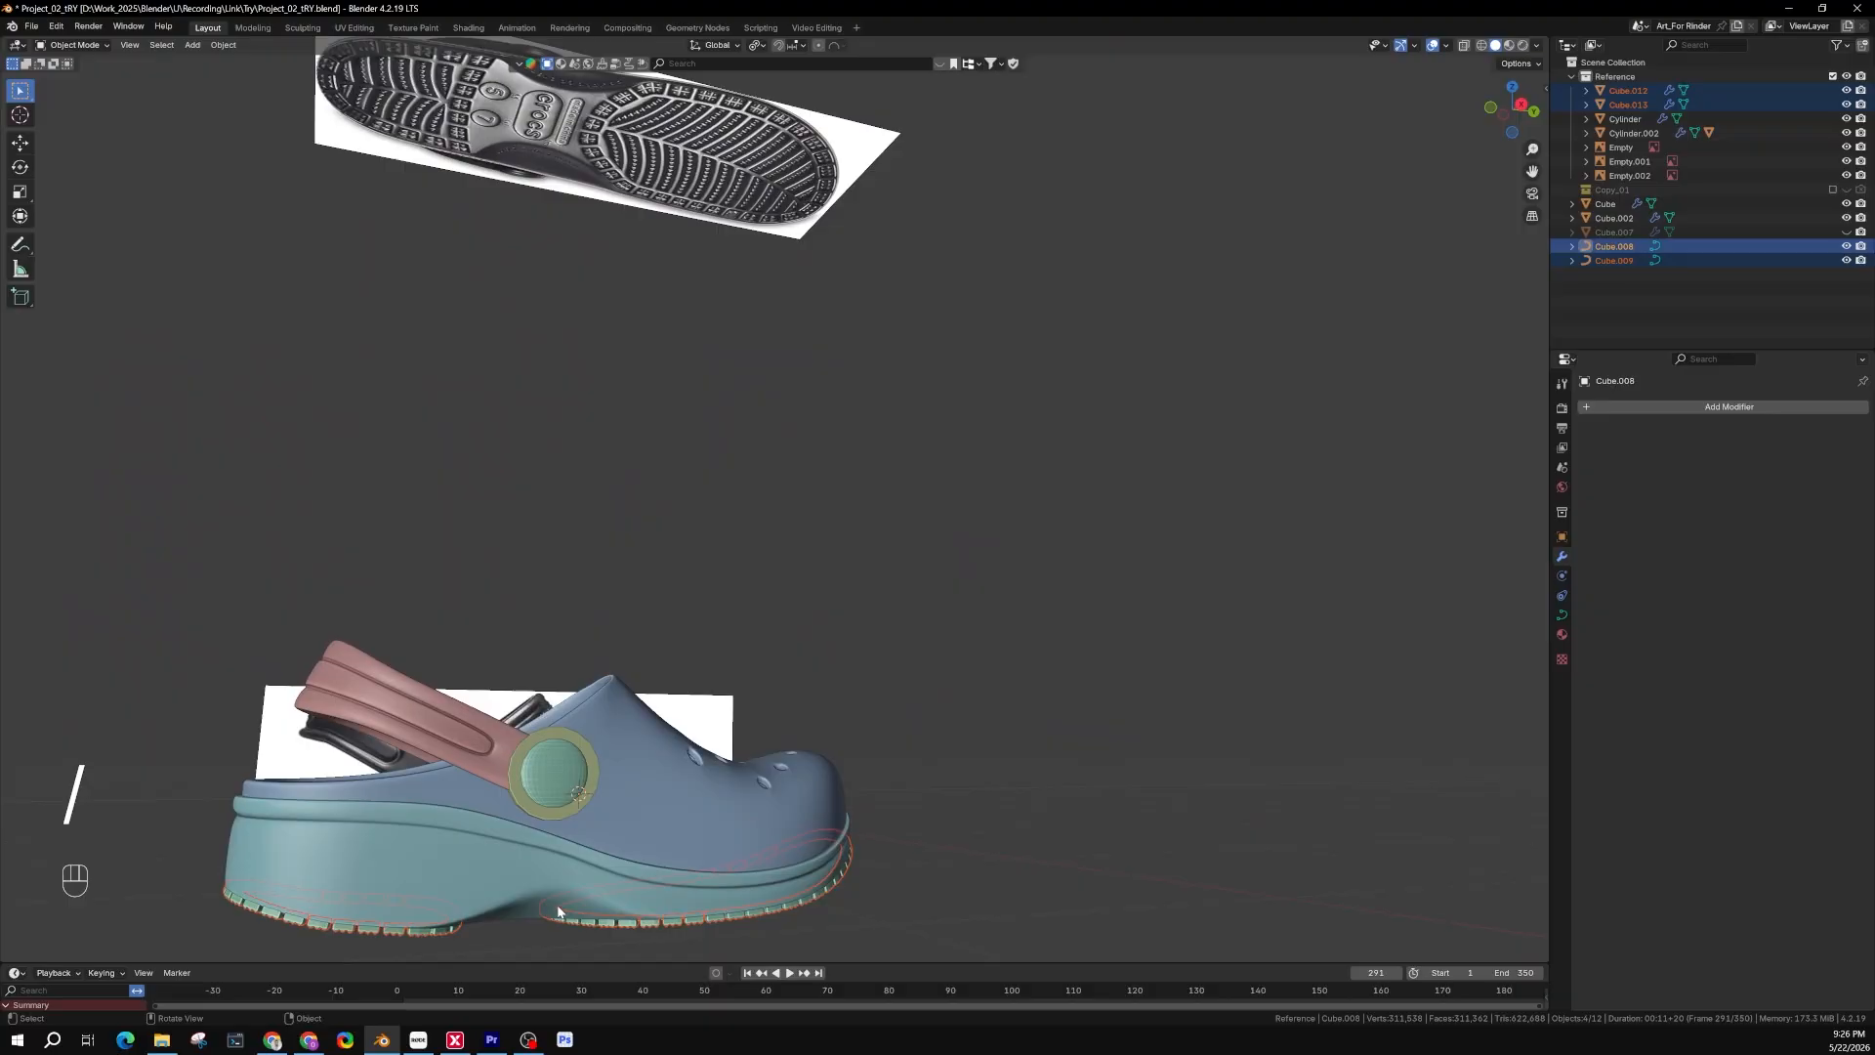
{"action": "middle_click_drag", "start_coordinate": [566, 910], "coordinate": [624, 828], "text": "shift"}
{"action": "middle_click_drag", "start_coordinate": [624, 828], "coordinate": [795, 572]}
{"action": "scroll", "coordinate": [791, 456], "scroll_direction": "up", "scroll_amount": 5}
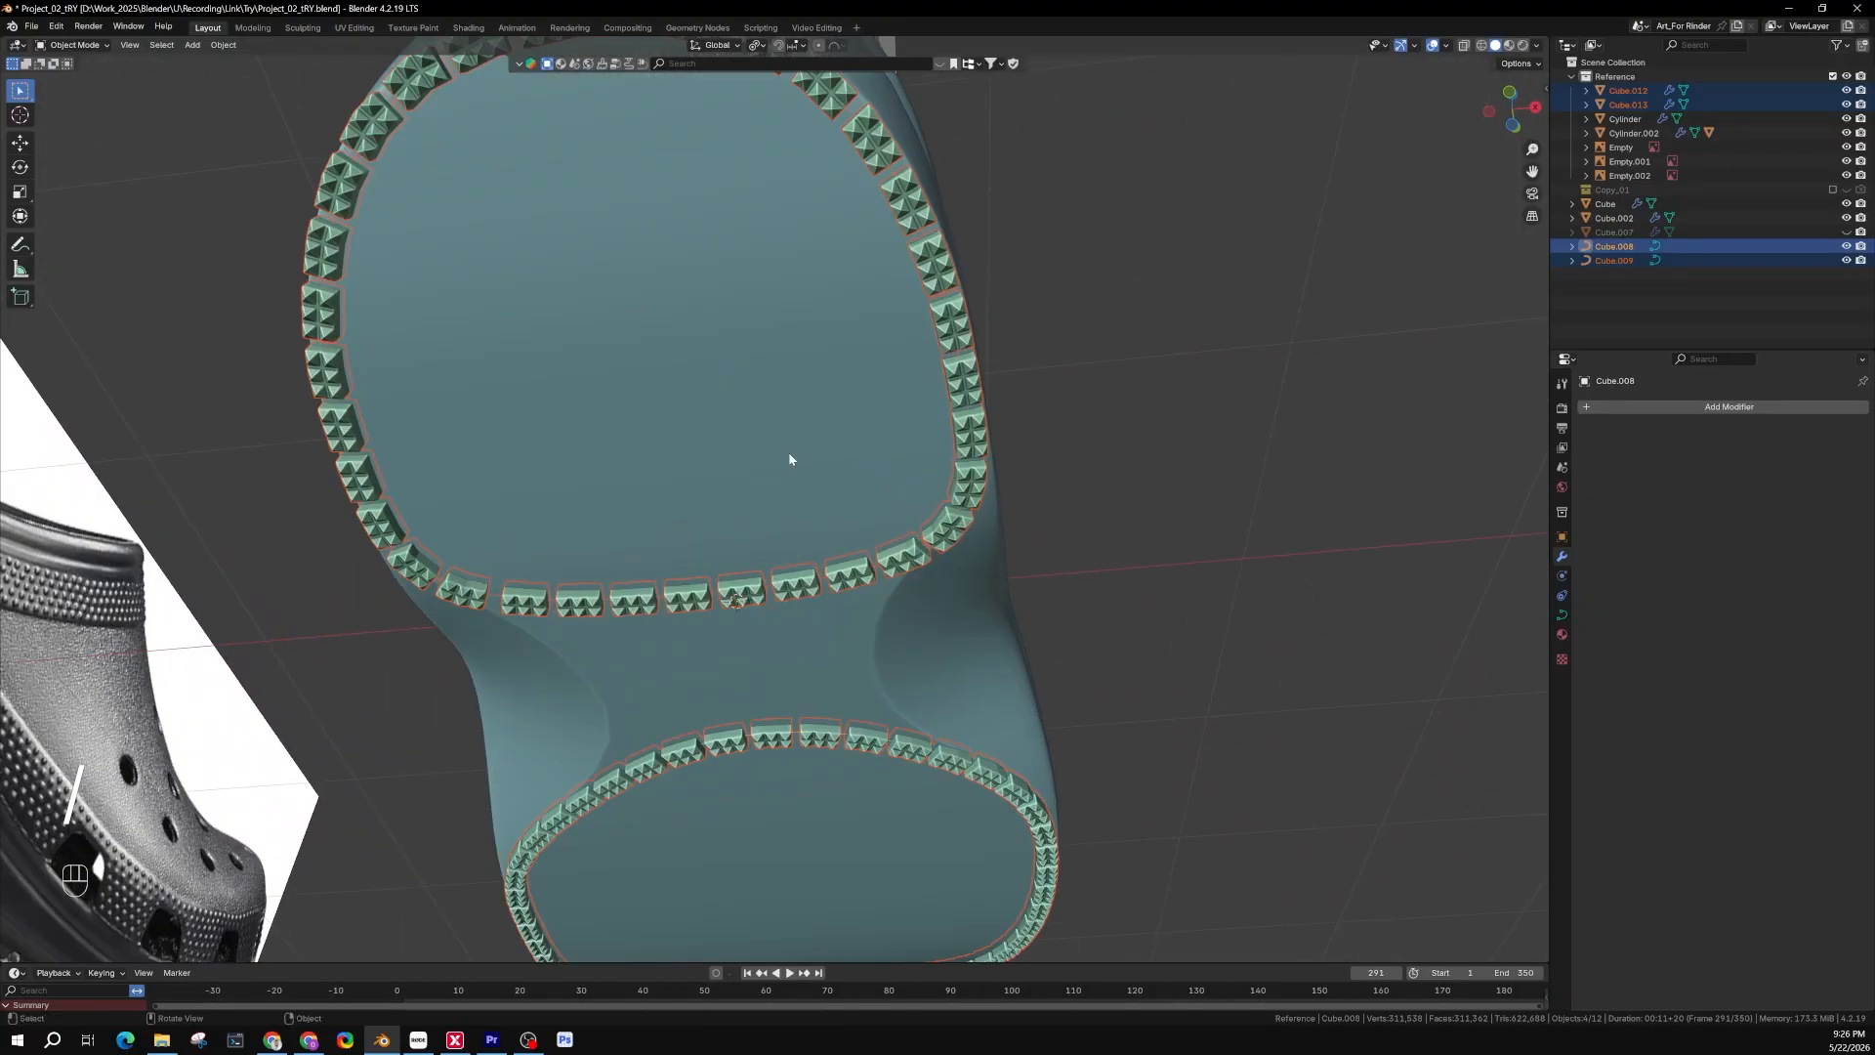
{"action": "scroll", "coordinate": [691, 546], "scroll_direction": "down", "scroll_amount": 5}
{"action": "middle_click_drag", "start_coordinate": [766, 640], "coordinate": [988, 555]}
Clear the selection and select only the larger tread loop on the outsole
{"action": "left_click", "coordinate": [988, 553]}
{"action": "scroll", "coordinate": [779, 530], "scroll_direction": "up", "scroll_amount": 4}
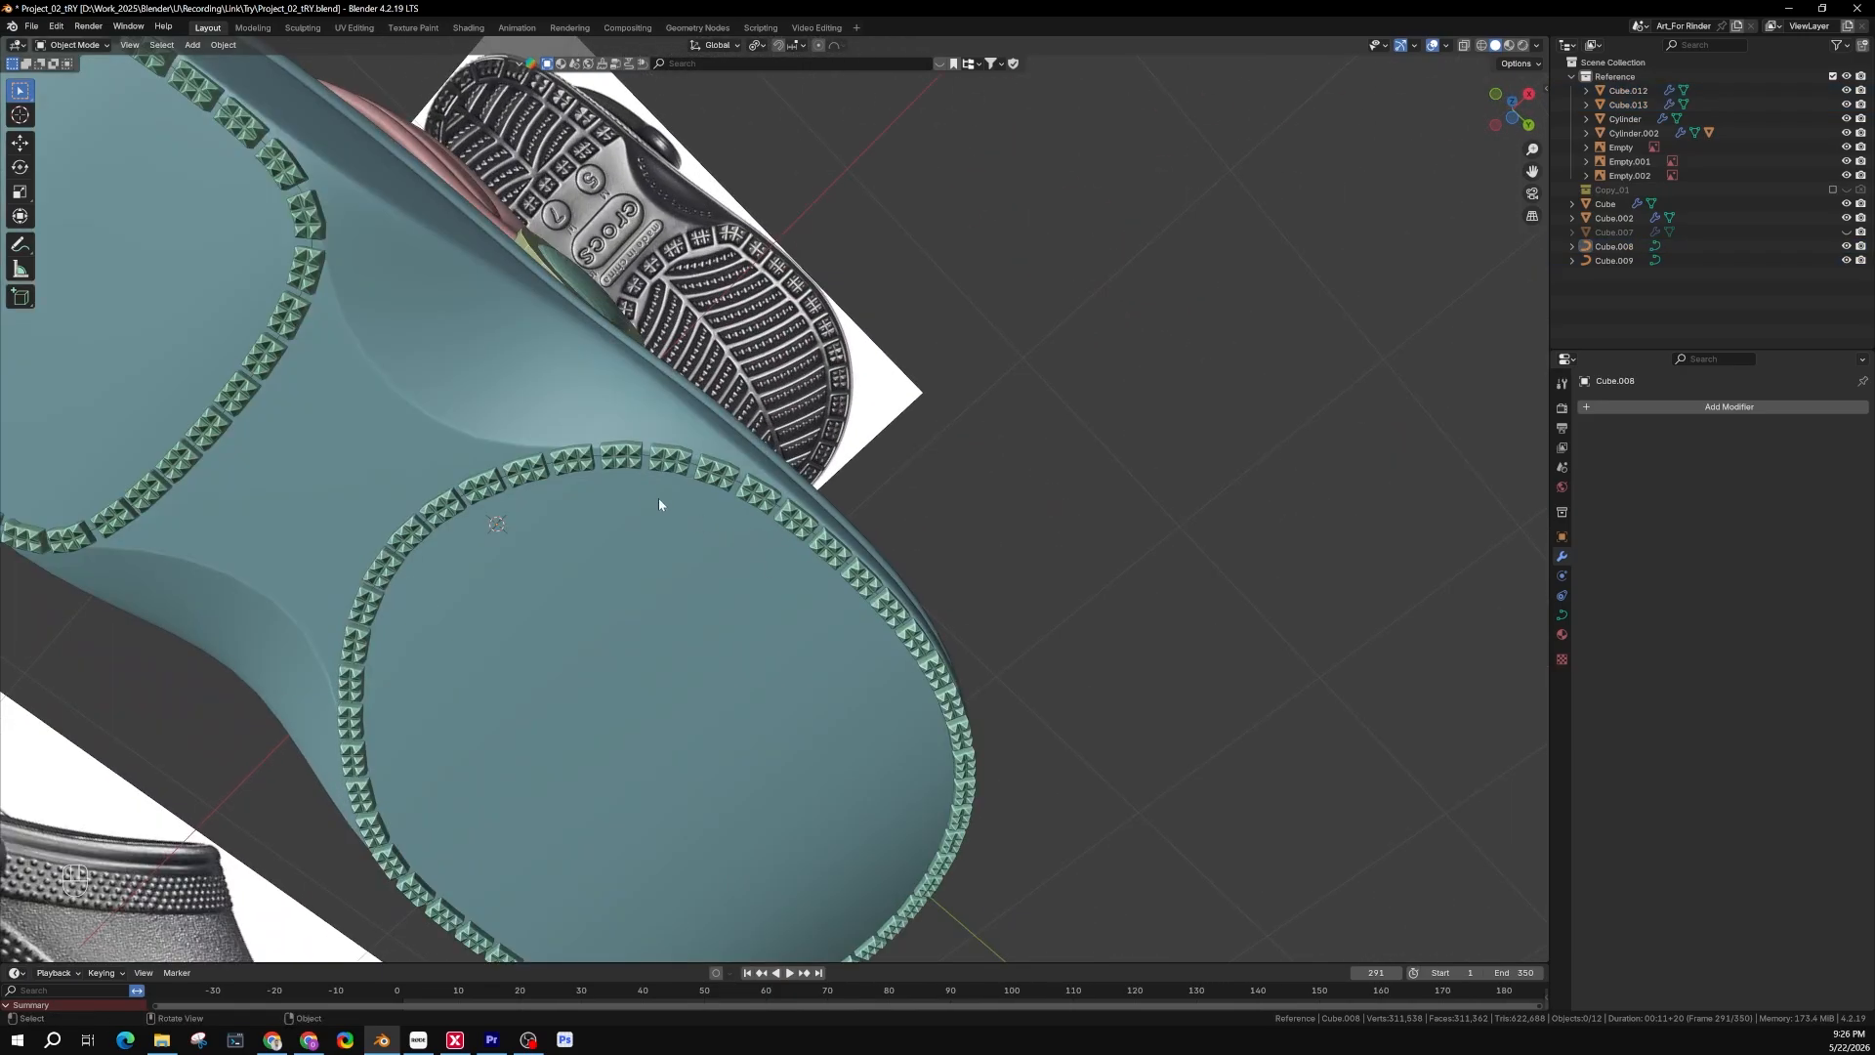
{"action": "left_click", "coordinate": [582, 463]}
{"action": "middle_click_drag", "start_coordinate": [582, 462], "coordinate": [711, 453], "text": "shift"}
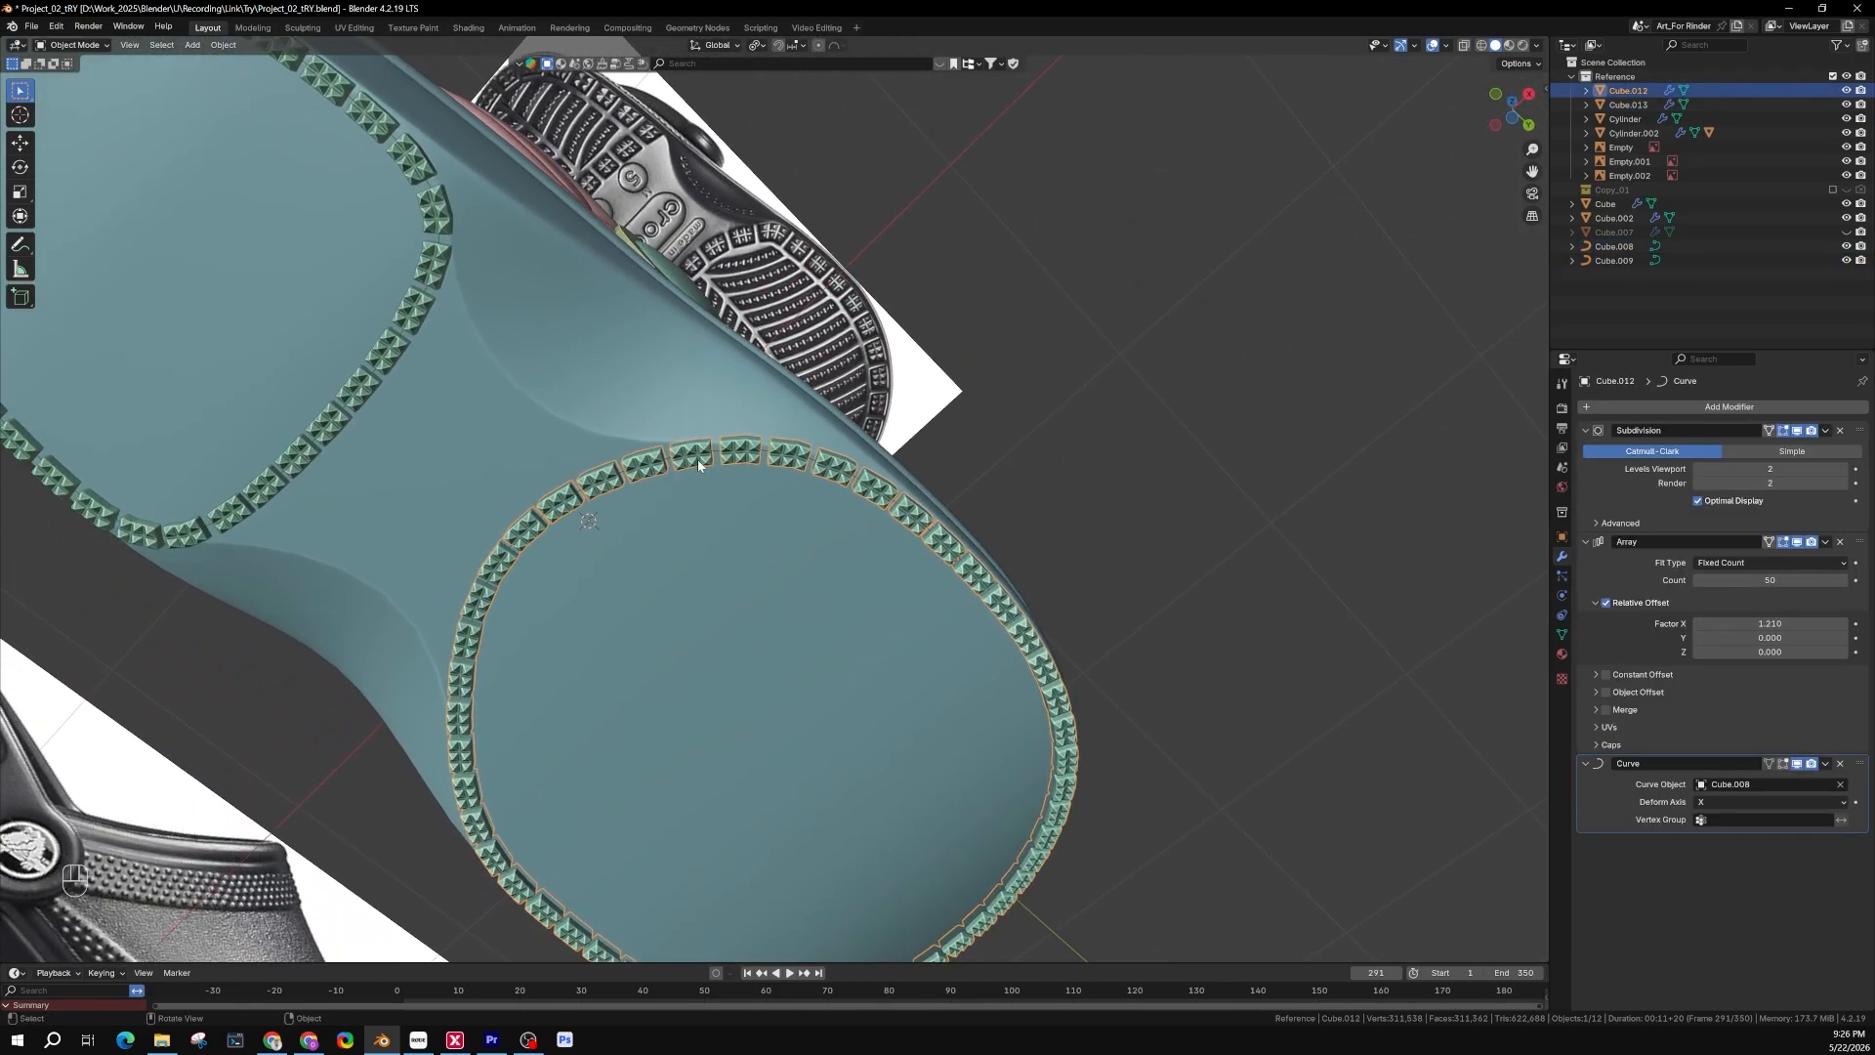
{"action": "key", "text": "Tab"}
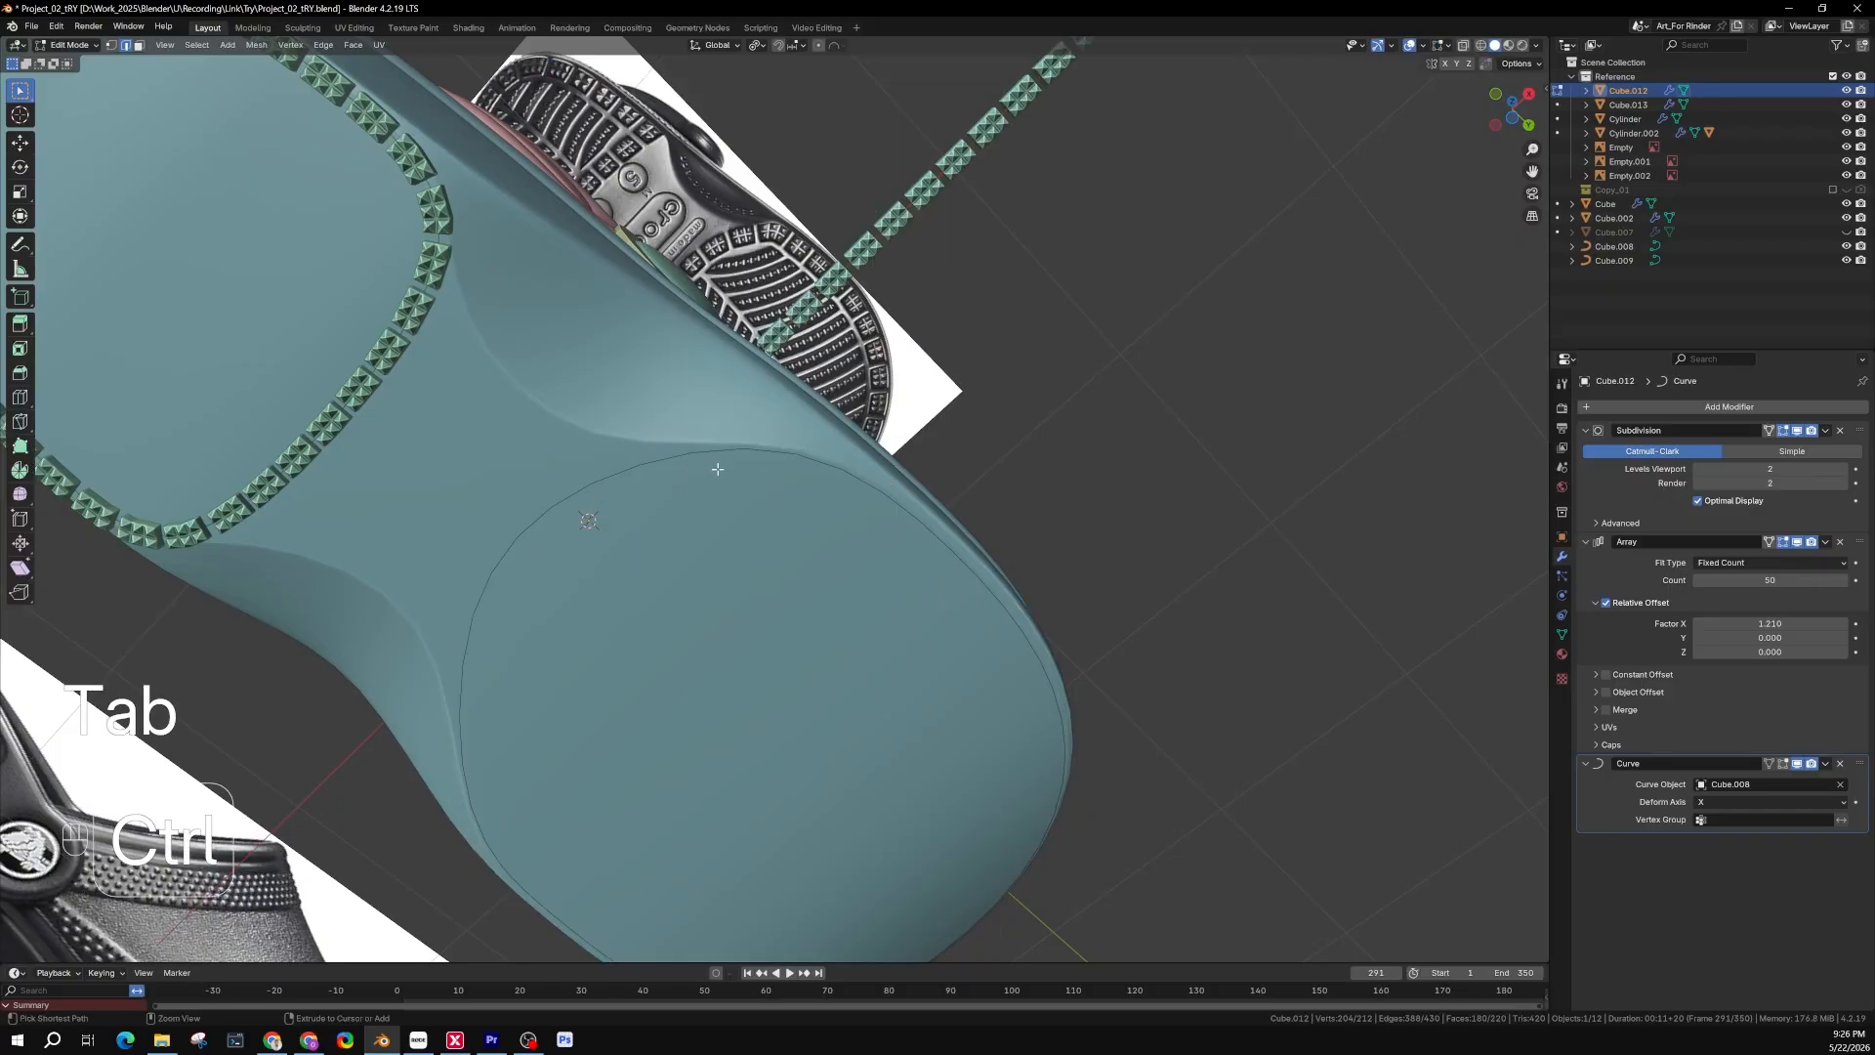
{"action": "key", "text": "ctrl+z"}
{"action": "middle_click_drag", "start_coordinate": [712, 472], "coordinate": [739, 583]}
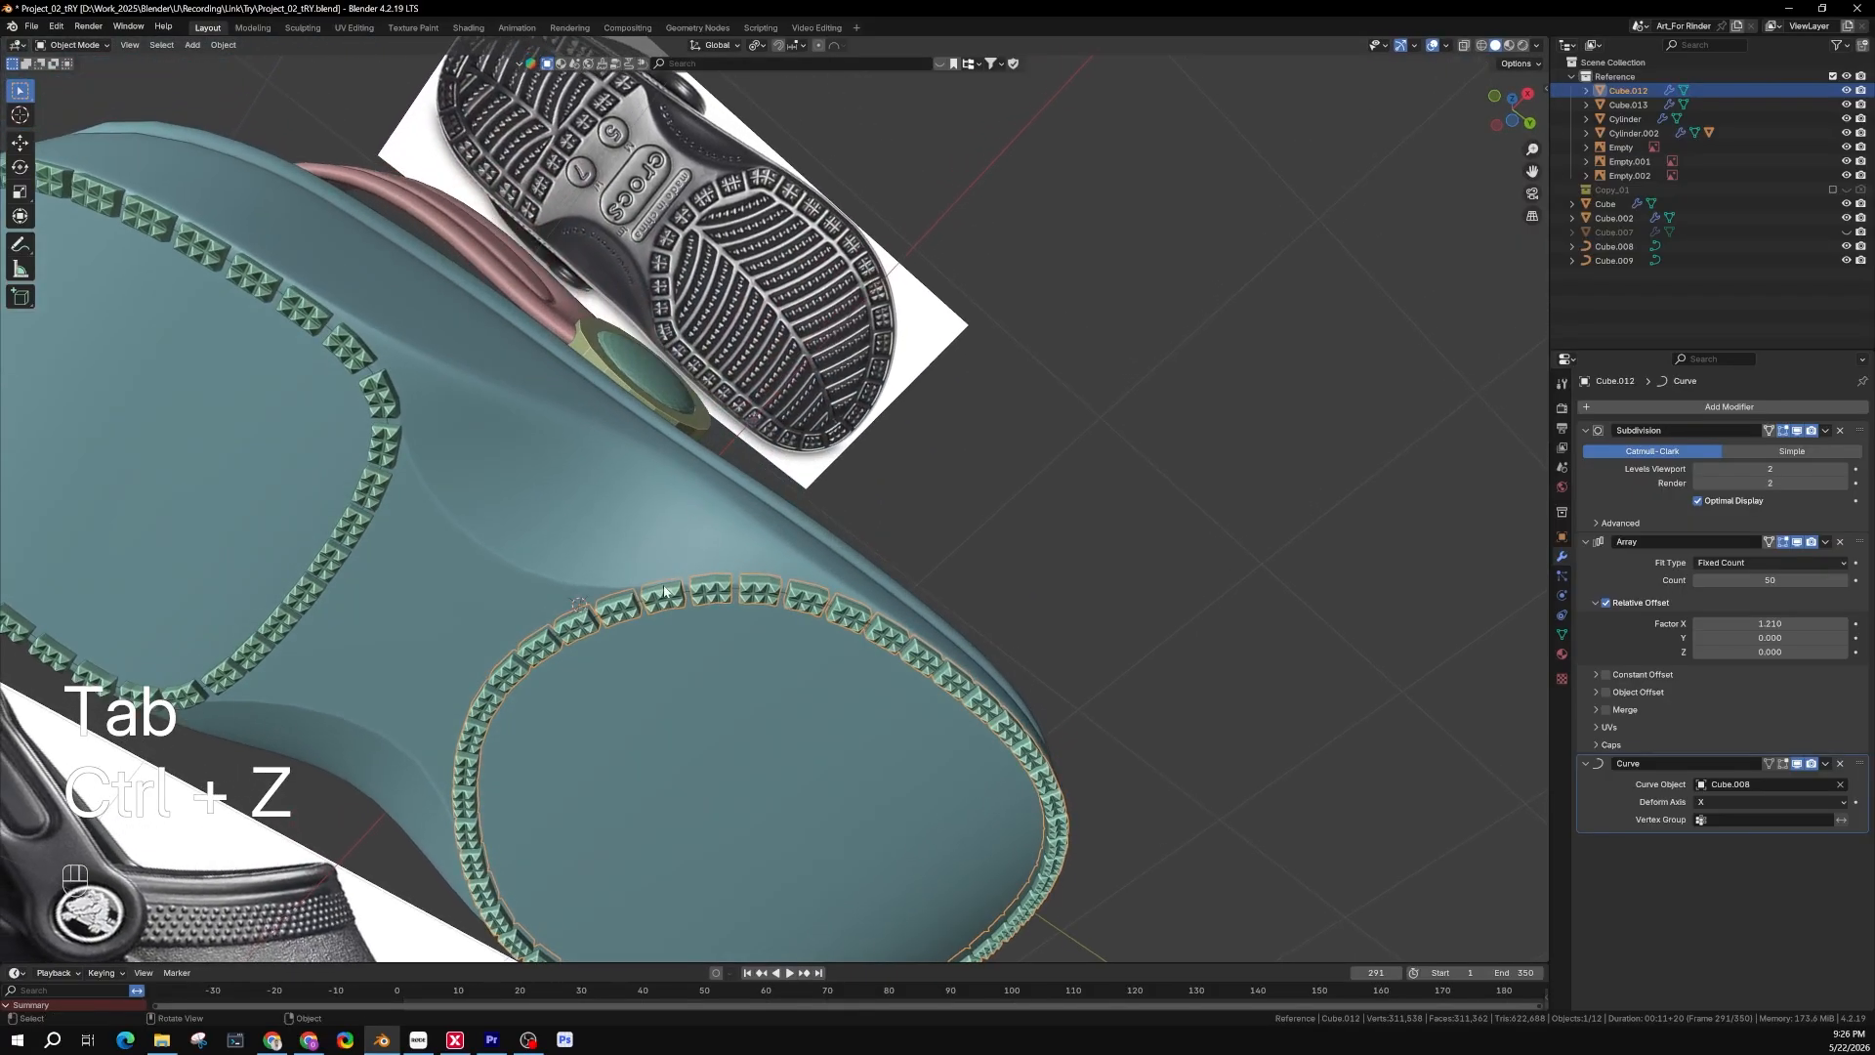
{"action": "scroll", "coordinate": [739, 583], "scroll_direction": "up", "scroll_amount": 6}
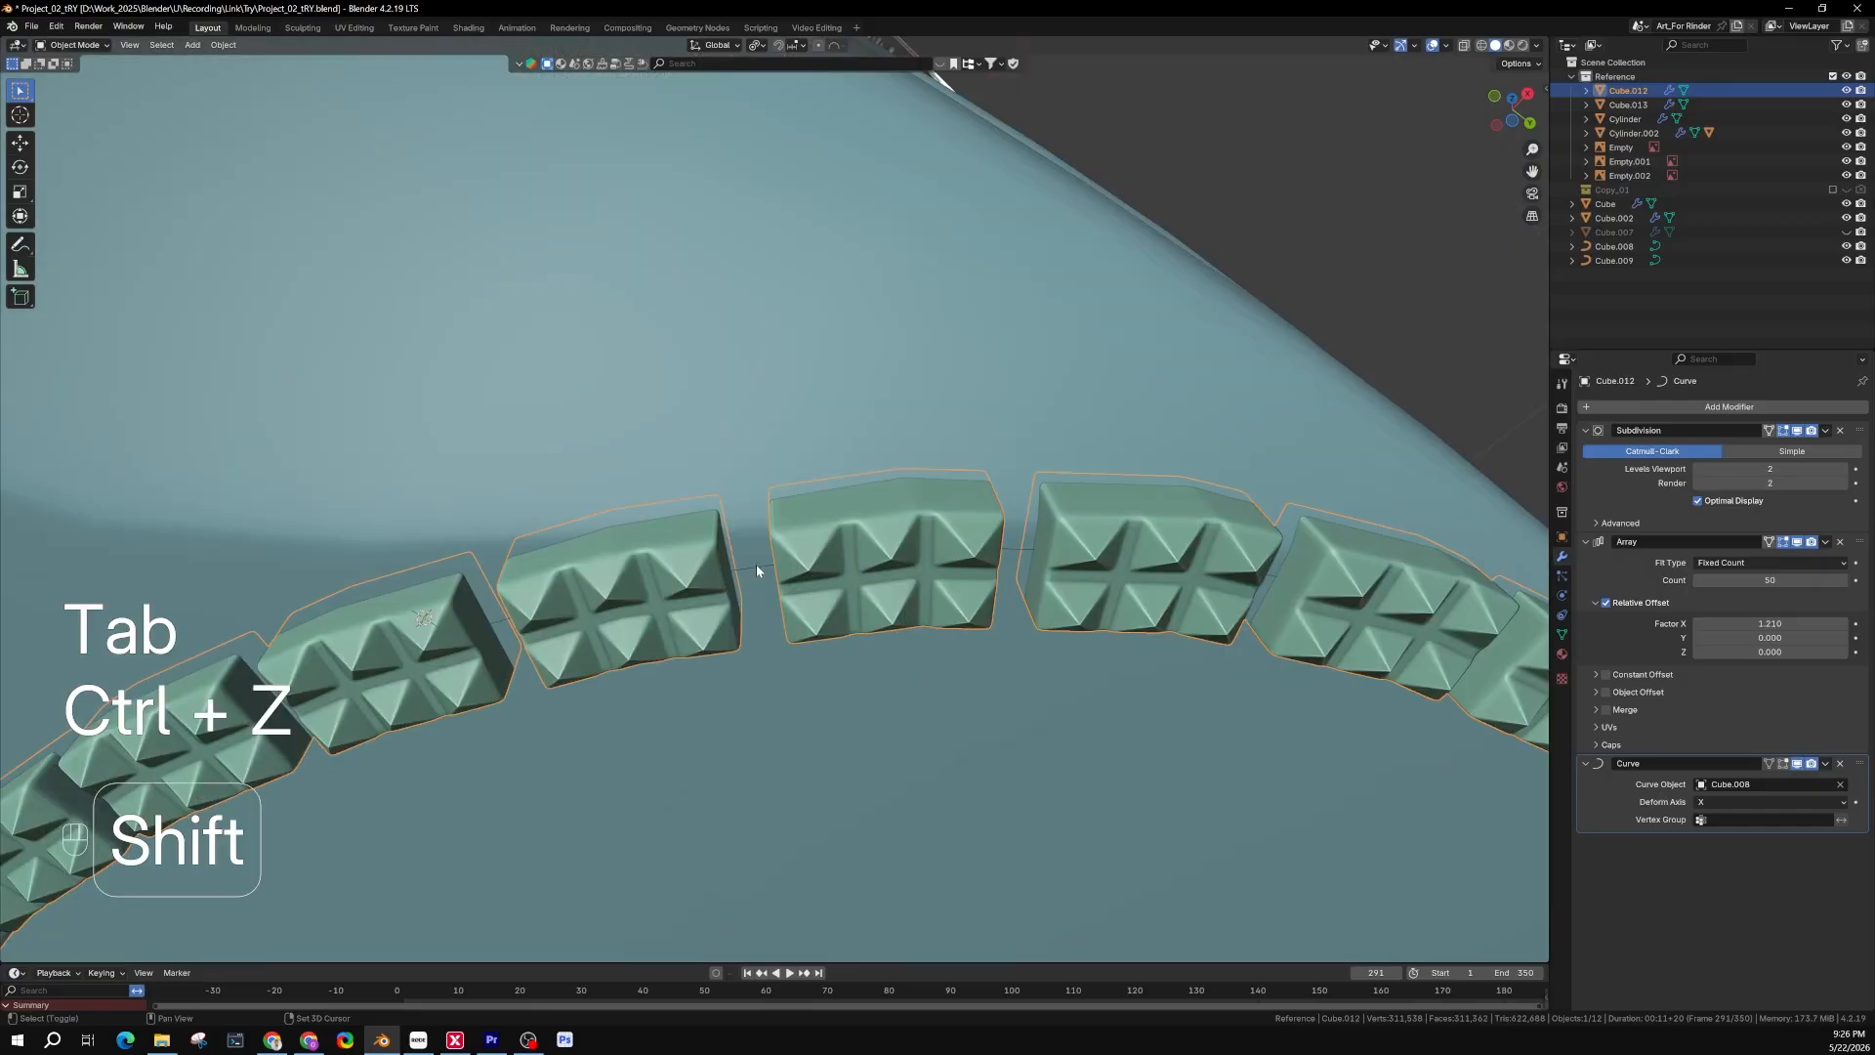
{"action": "left_click", "coordinate": [756, 564], "text": "shift"}
{"action": "scroll", "coordinate": [860, 605], "scroll_direction": "down", "scroll_amount": 6}
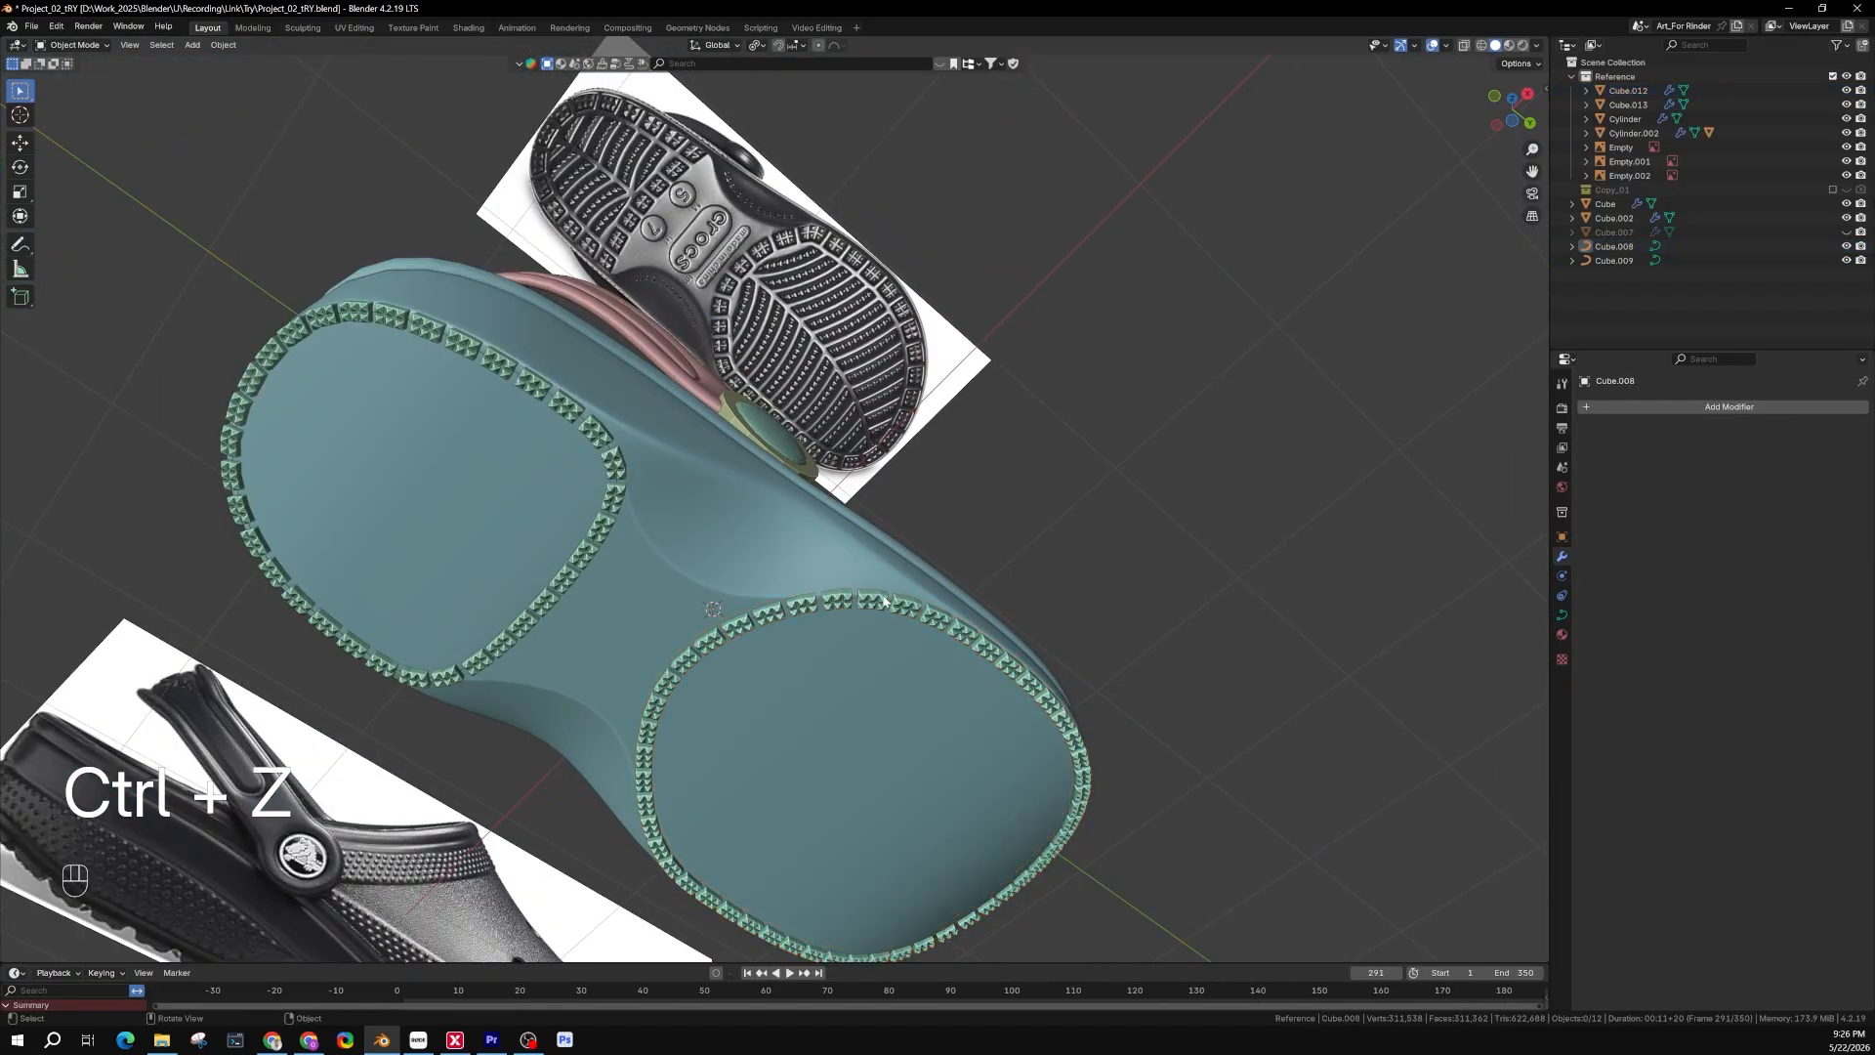
{"action": "scroll", "coordinate": [793, 607], "scroll_direction": "up", "scroll_amount": 5}
{"action": "key", "text": "ctrl+z"}
{"action": "scroll", "coordinate": [793, 615], "scroll_direction": "down", "scroll_amount": 4}
{"action": "key", "text": "Tab"}
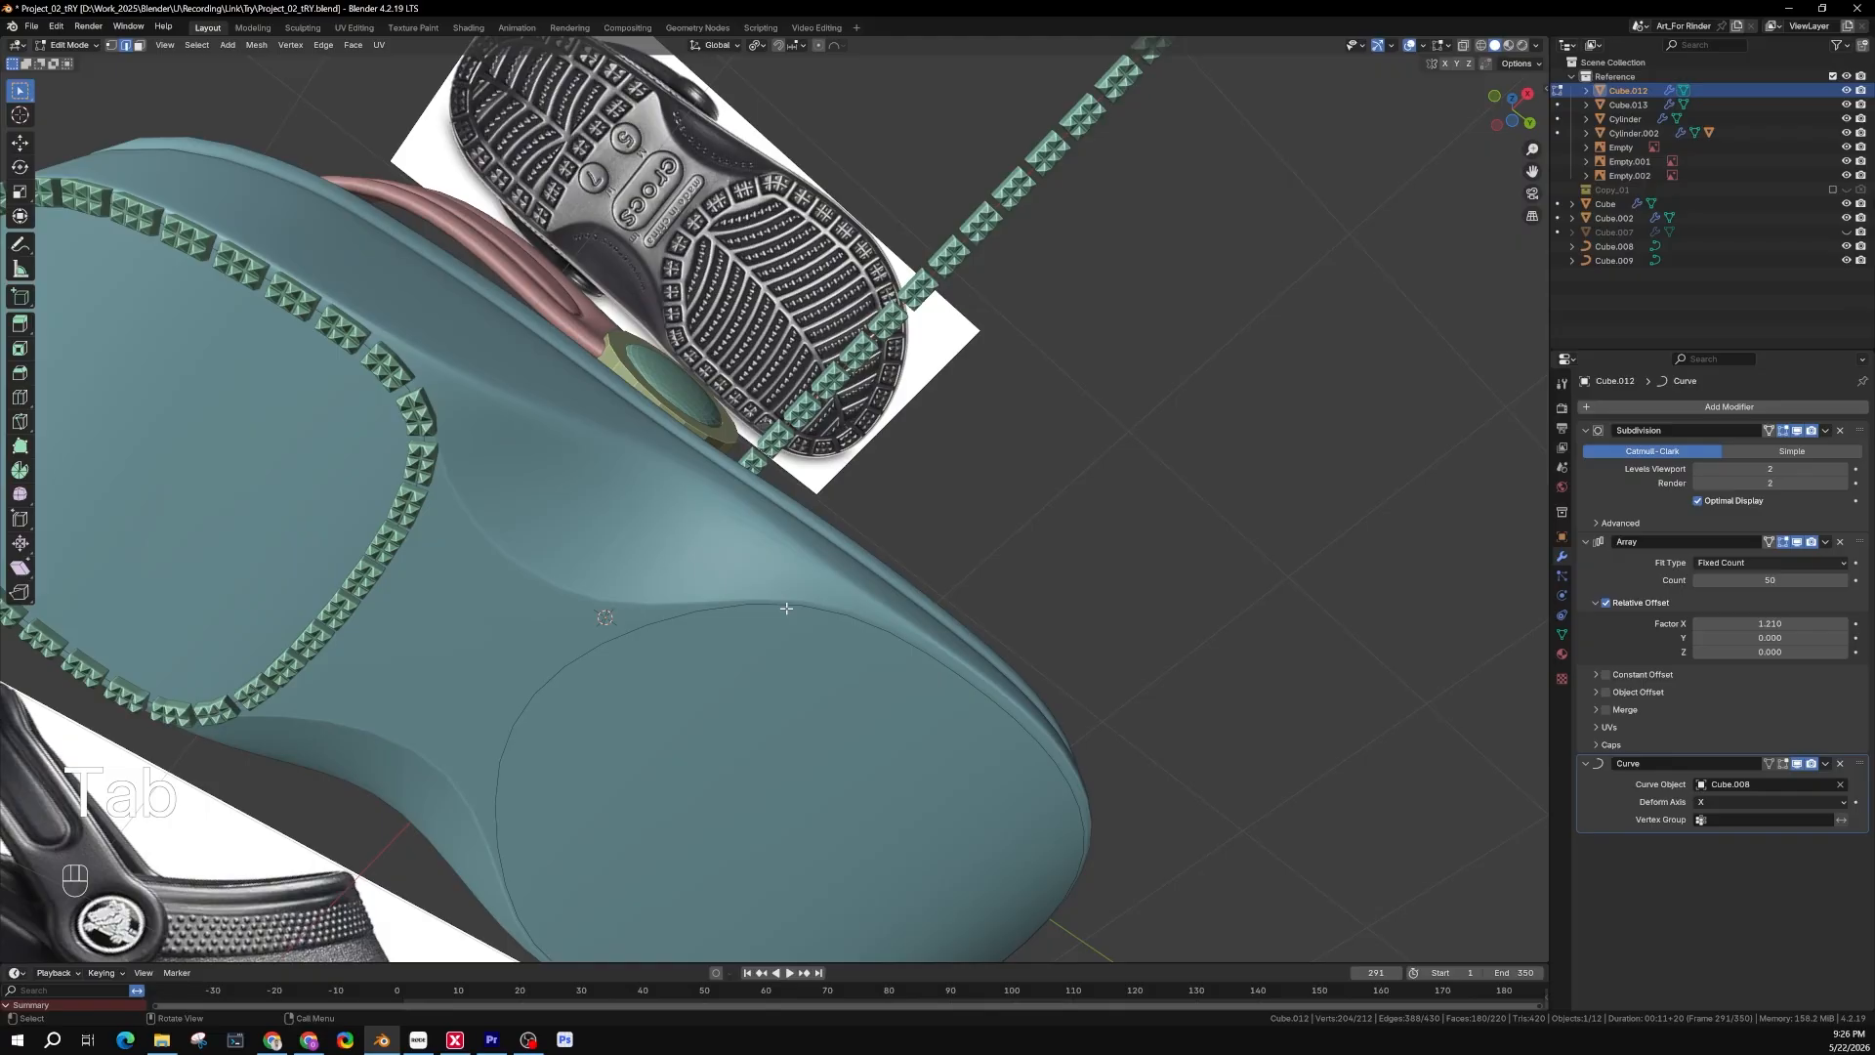
{"action": "mouse_move", "coordinate": [793, 617]}
{"action": "middle_mouse_down"}
{"action": "mouse_move", "coordinate": [848, 734]}
{"action": "mouse_move", "coordinate": [814, 597]}
{"action": "middle_mouse_up"}
{"action": "scroll", "coordinate": [815, 597], "scroll_direction": "down", "scroll_amount": 3}
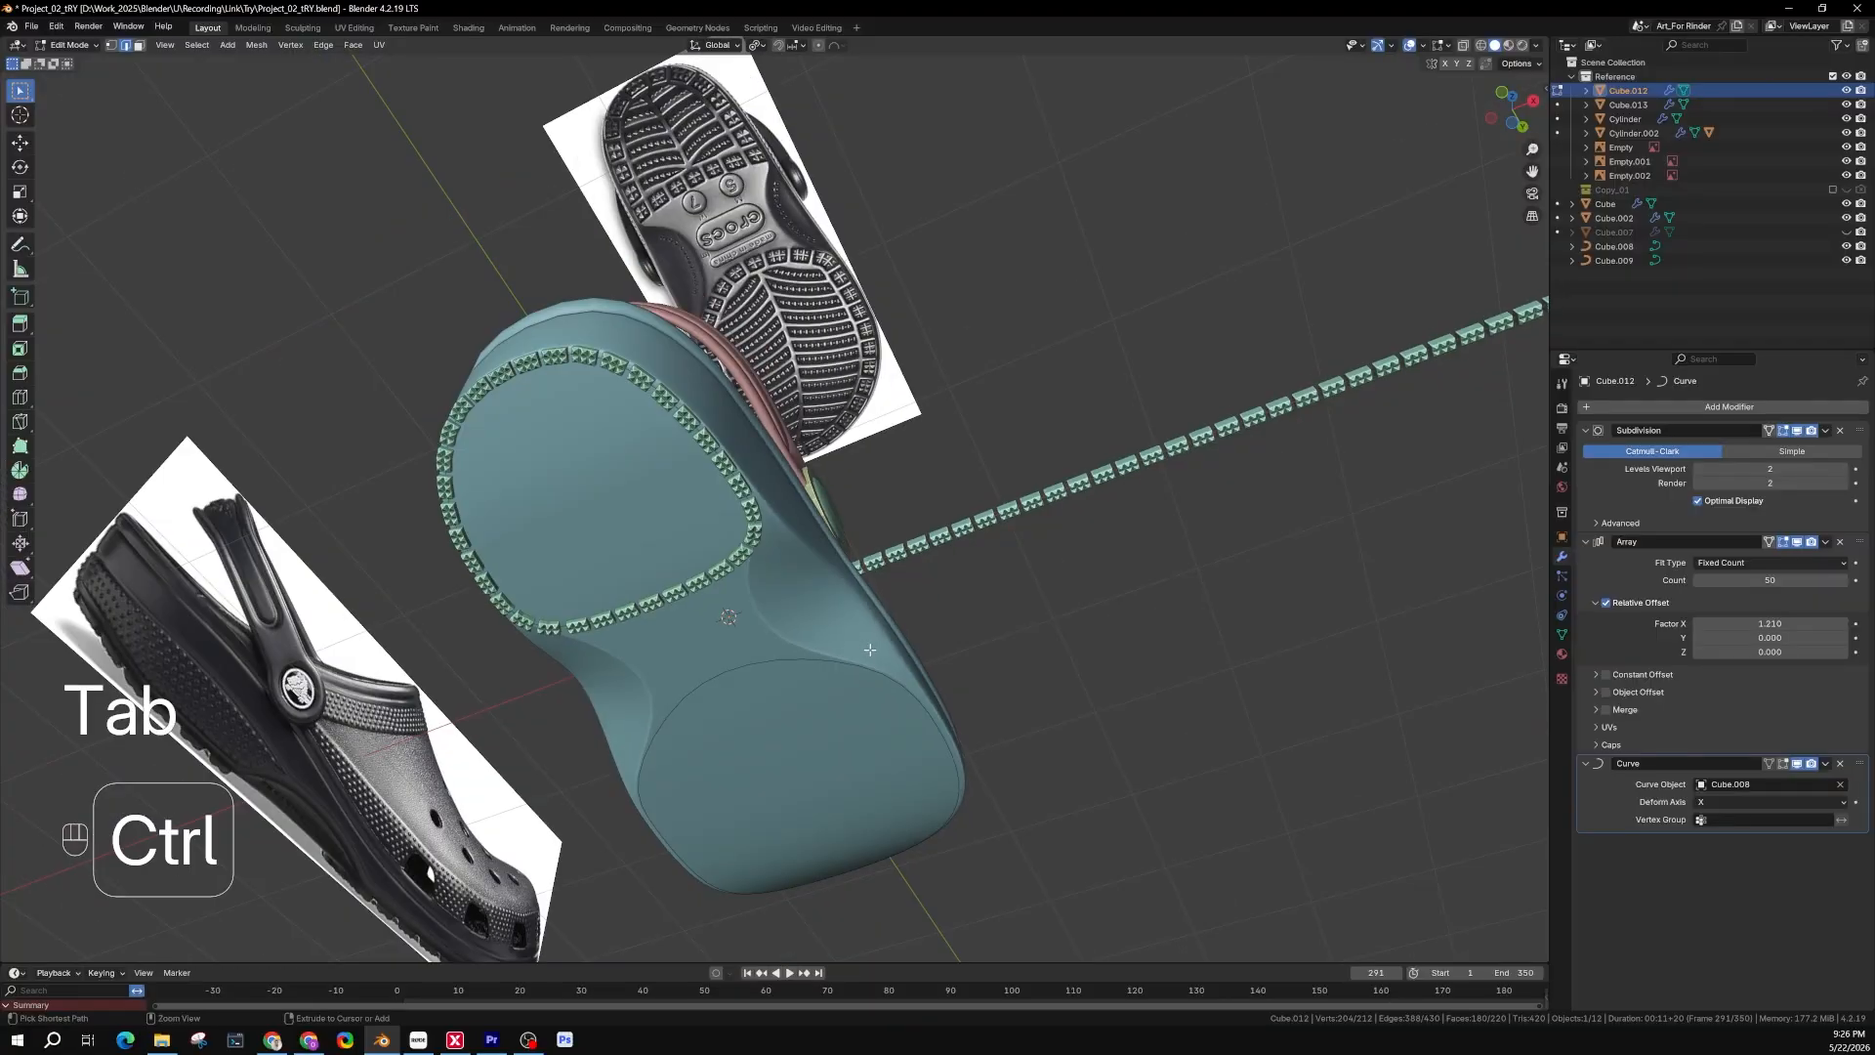
{"action": "key", "text": "ctrl+z"}
Add the larger tread loop's outline curve to the selection through the gap between two blocks
{"action": "scroll", "coordinate": [848, 670], "scroll_direction": "up", "scroll_amount": 8}
{"action": "scroll", "coordinate": [840, 639], "scroll_direction": "up", "scroll_amount": 5}
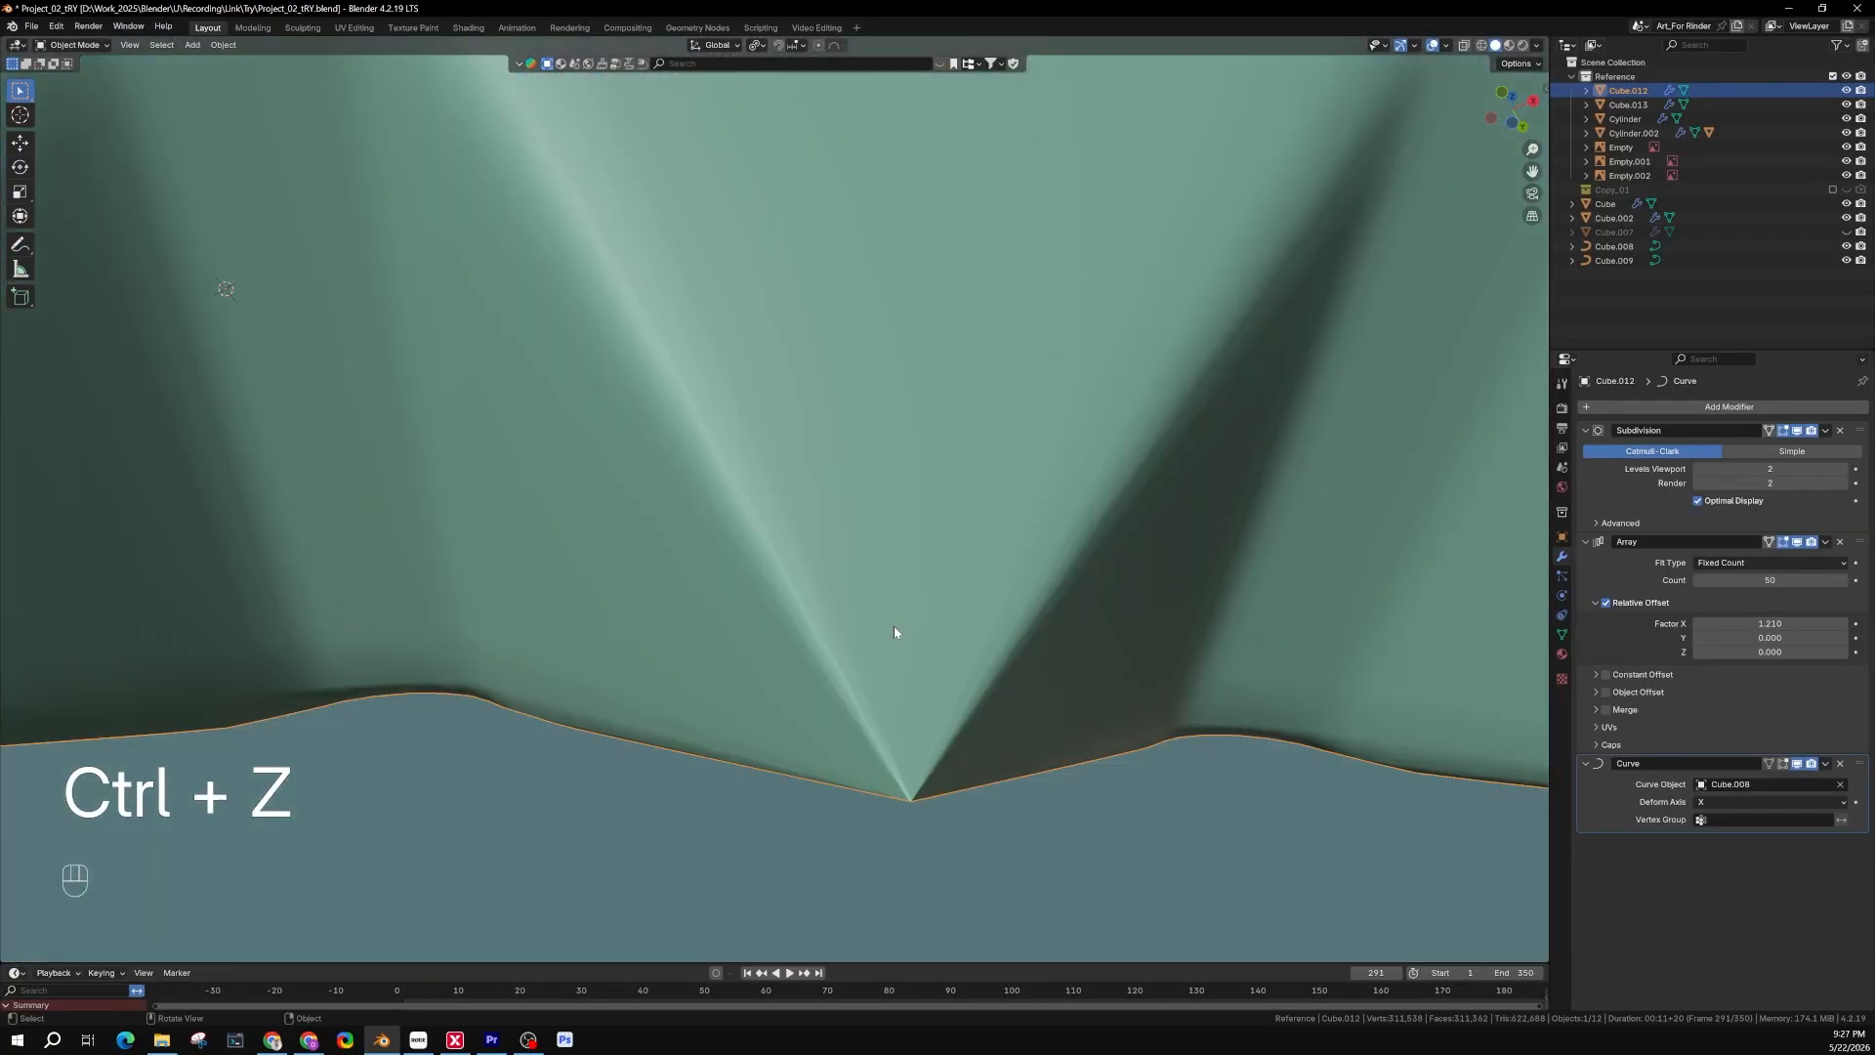
{"action": "scroll", "coordinate": [894, 625], "scroll_direction": "down", "scroll_amount": 5}
{"action": "scroll", "coordinate": [837, 599], "scroll_direction": "up", "scroll_amount": 5}
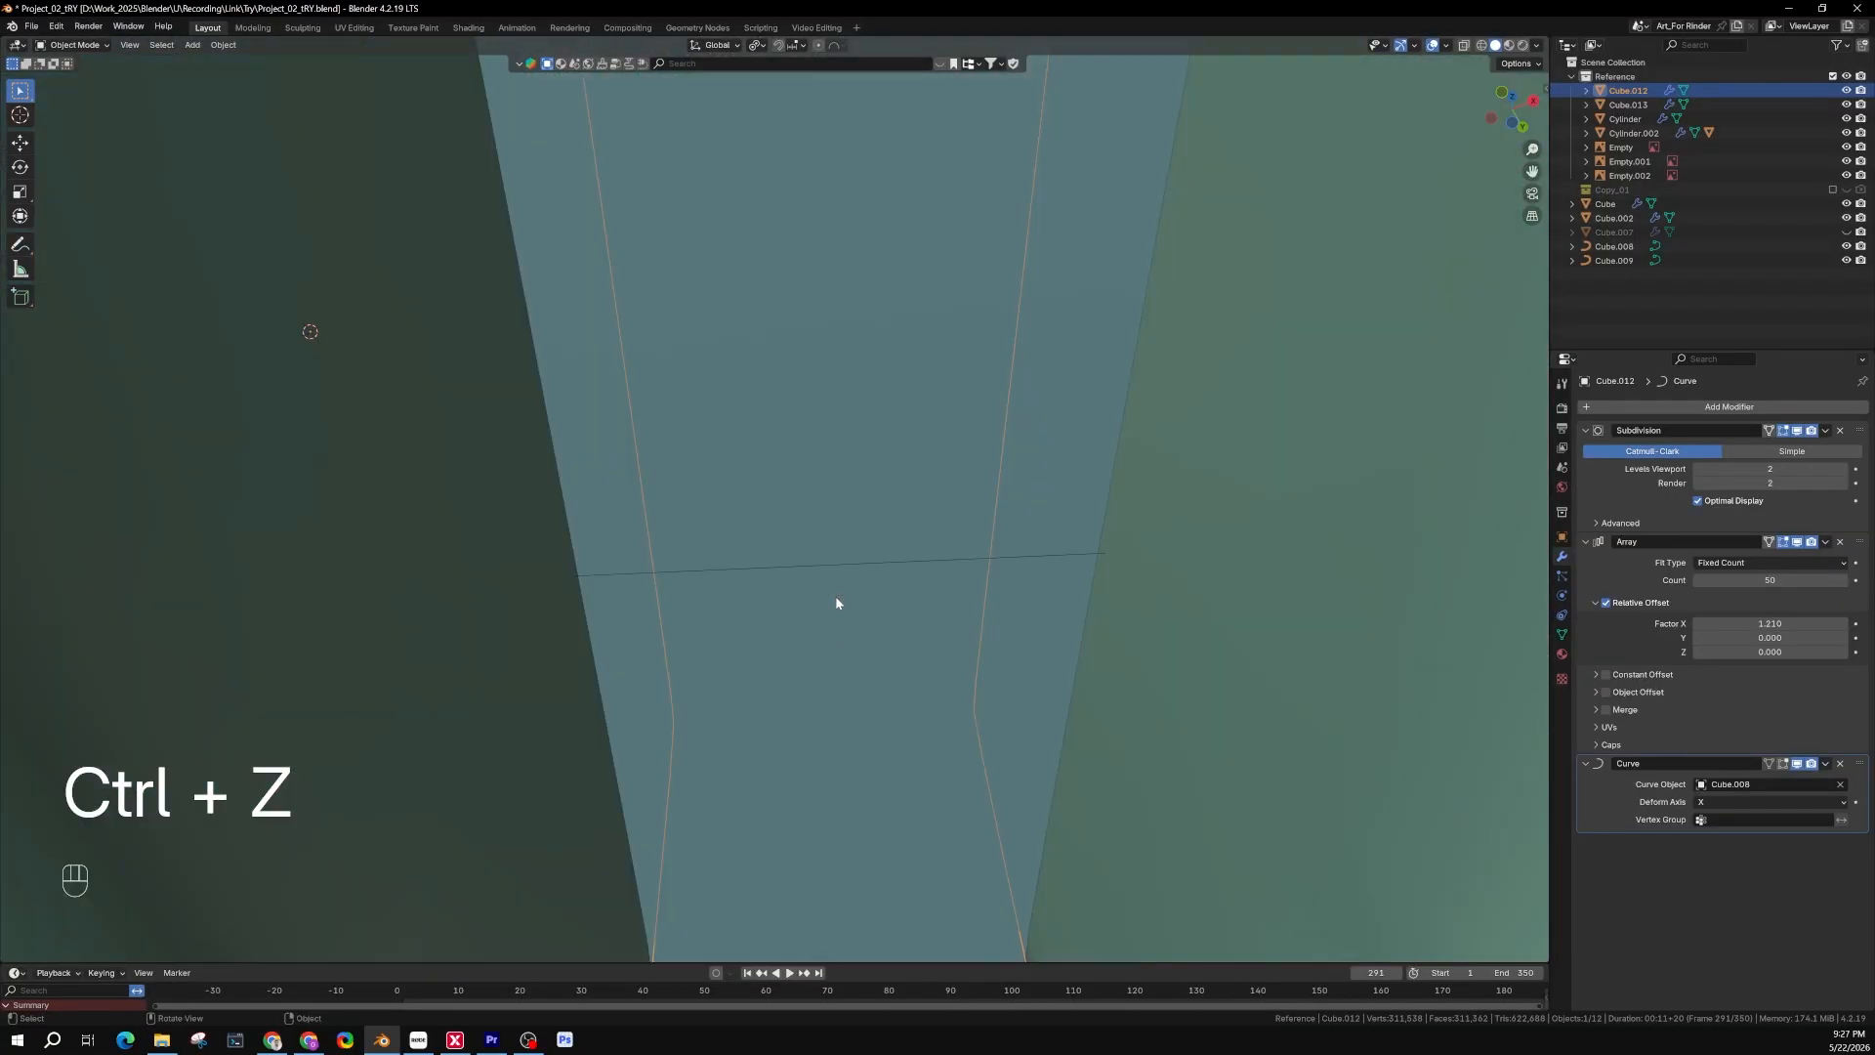
{"action": "scroll", "coordinate": [830, 590], "scroll_direction": "down", "scroll_amount": 5}
{"action": "scroll", "coordinate": [830, 590], "scroll_direction": "up", "scroll_amount": 3}
{"action": "left_click", "coordinate": [828, 589], "text": "shift"}
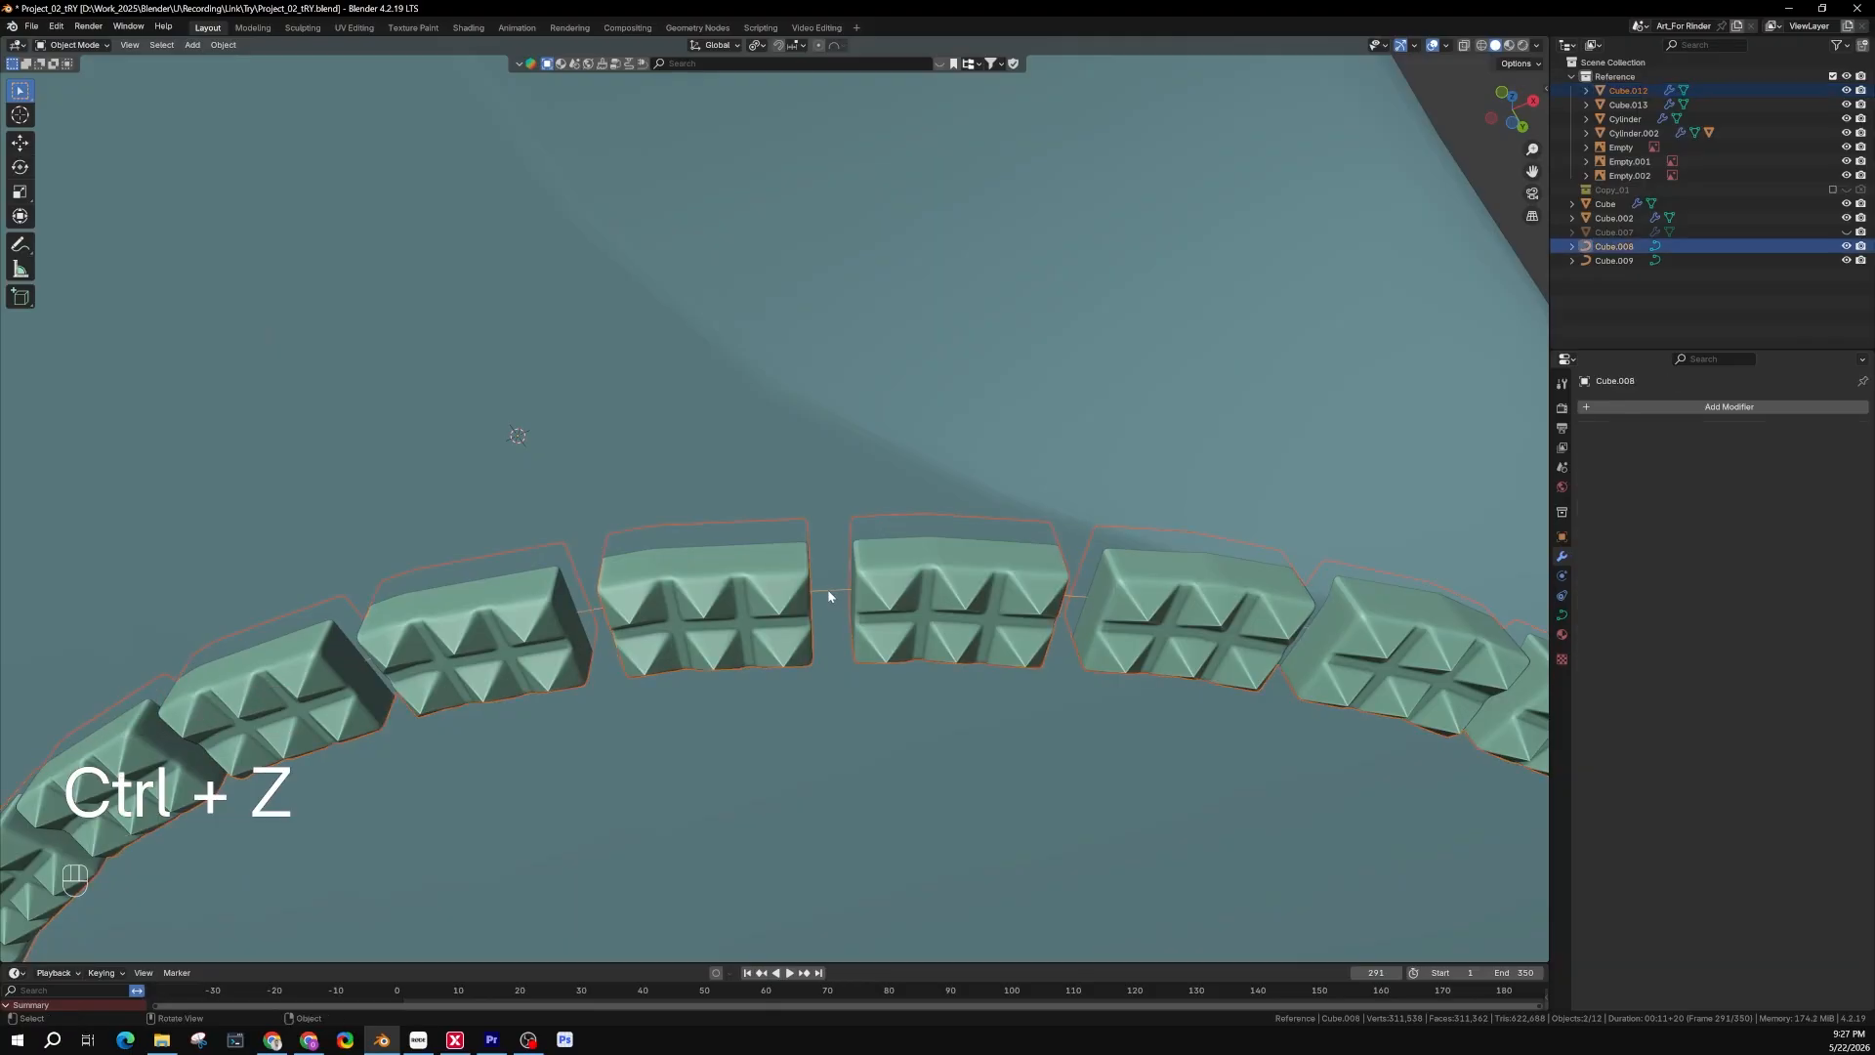
{"action": "scroll", "coordinate": [828, 589], "scroll_direction": "down", "scroll_amount": 8}
{"action": "middle_click_drag", "start_coordinate": [828, 589], "coordinate": [746, 596], "text": "shift"}
{"action": "scroll", "coordinate": [746, 596], "scroll_direction": "up", "scroll_amount": 8}
{"action": "scroll", "coordinate": [921, 679], "scroll_direction": "down", "scroll_amount": 5}
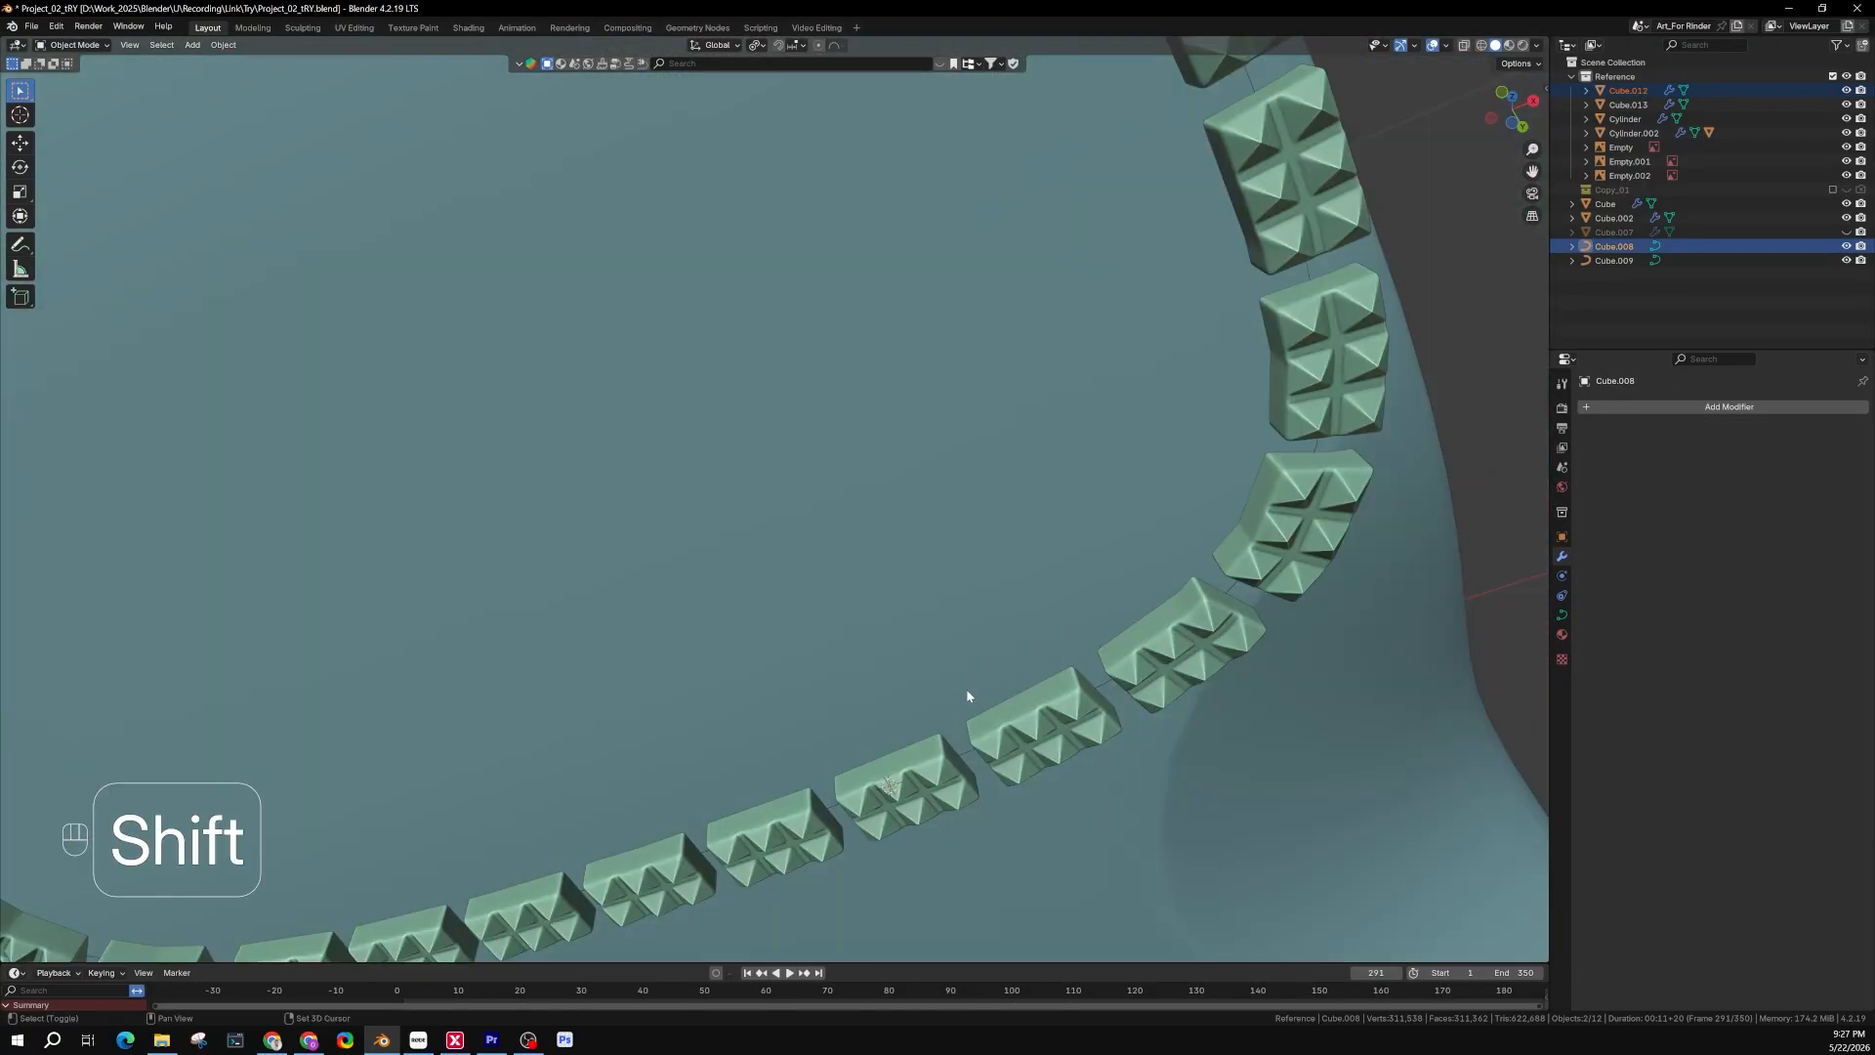
Add the smaller tread loop, its outline curve and the sole reference image to the selection, isolate everything in local view, and deselect
{"action": "middle_click_drag", "start_coordinate": [964, 695], "coordinate": [548, 463], "text": "shift"}
{"action": "left_click", "coordinate": [476, 277], "text": "shift"}
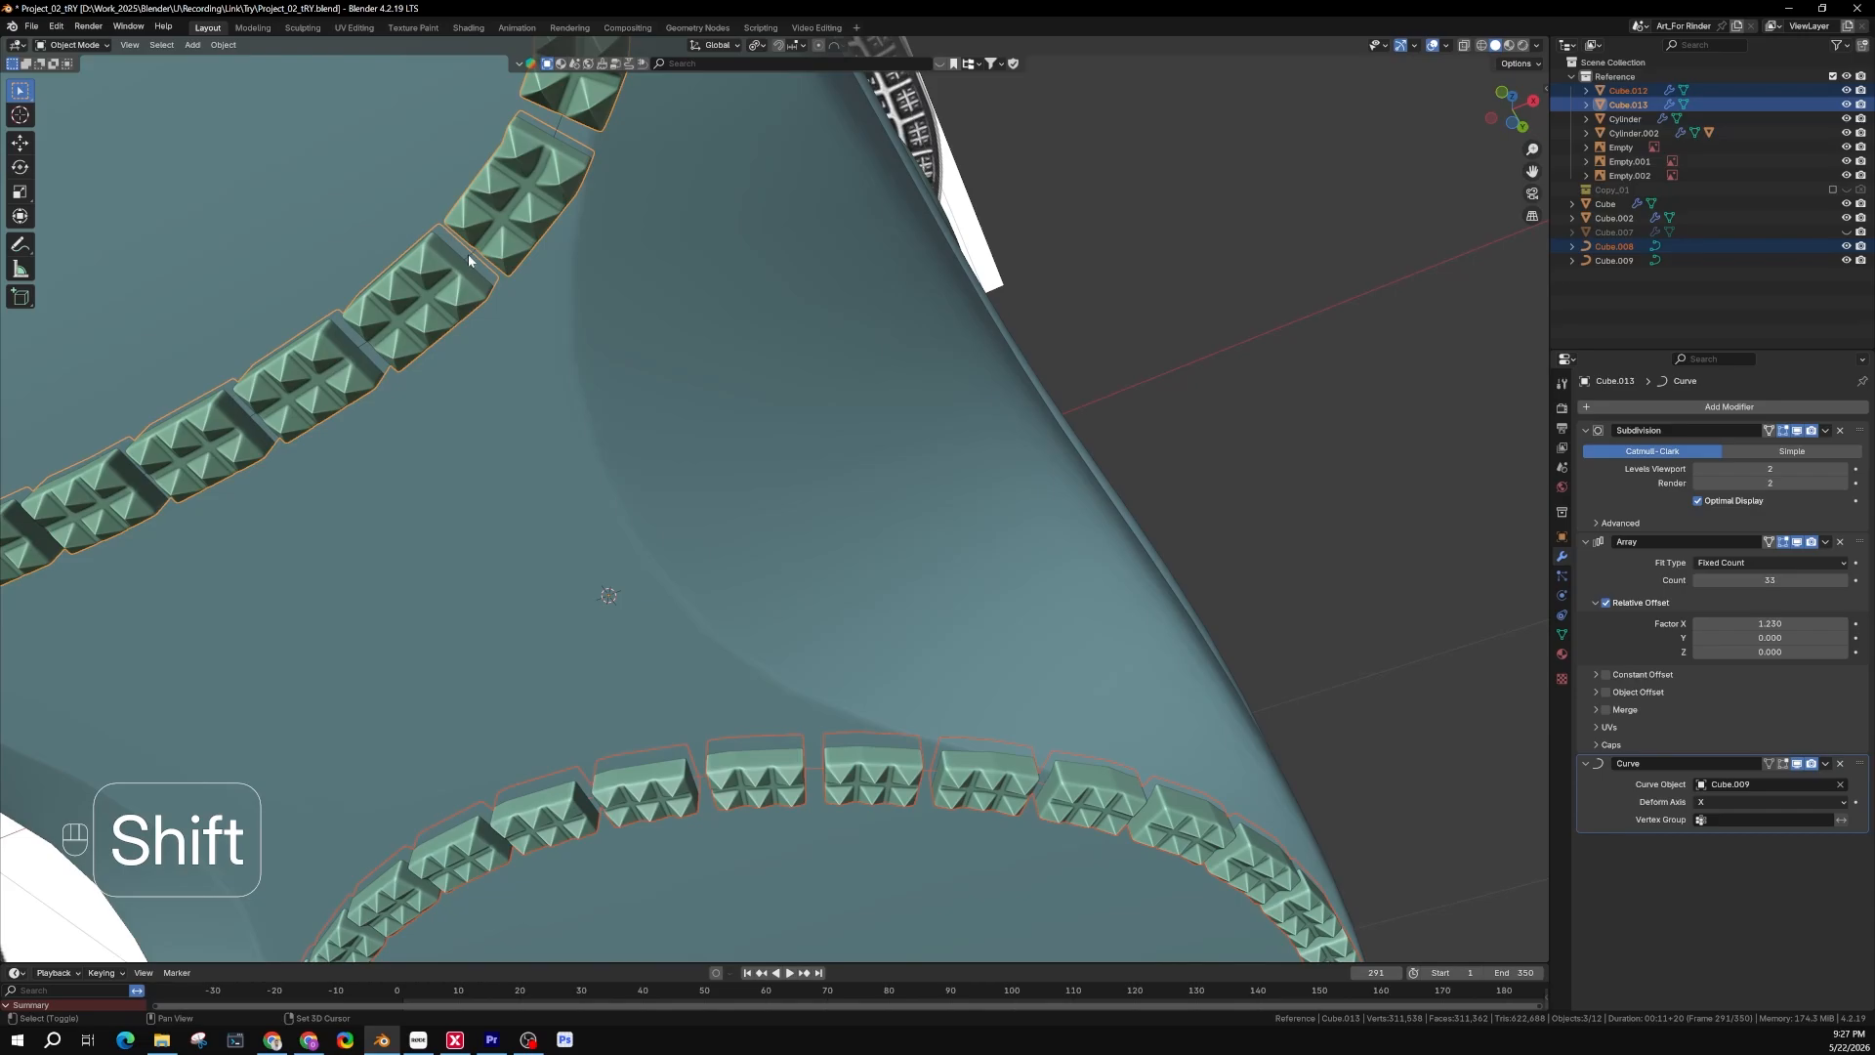
{"action": "left_click", "coordinate": [467, 253], "text": "shift"}
{"action": "scroll", "coordinate": [466, 254], "scroll_direction": "down", "scroll_amount": 8}
{"action": "middle_click_drag", "start_coordinate": [478, 318], "coordinate": [566, 227]}
{"action": "left_click", "coordinate": [600, 203], "text": "shift"}
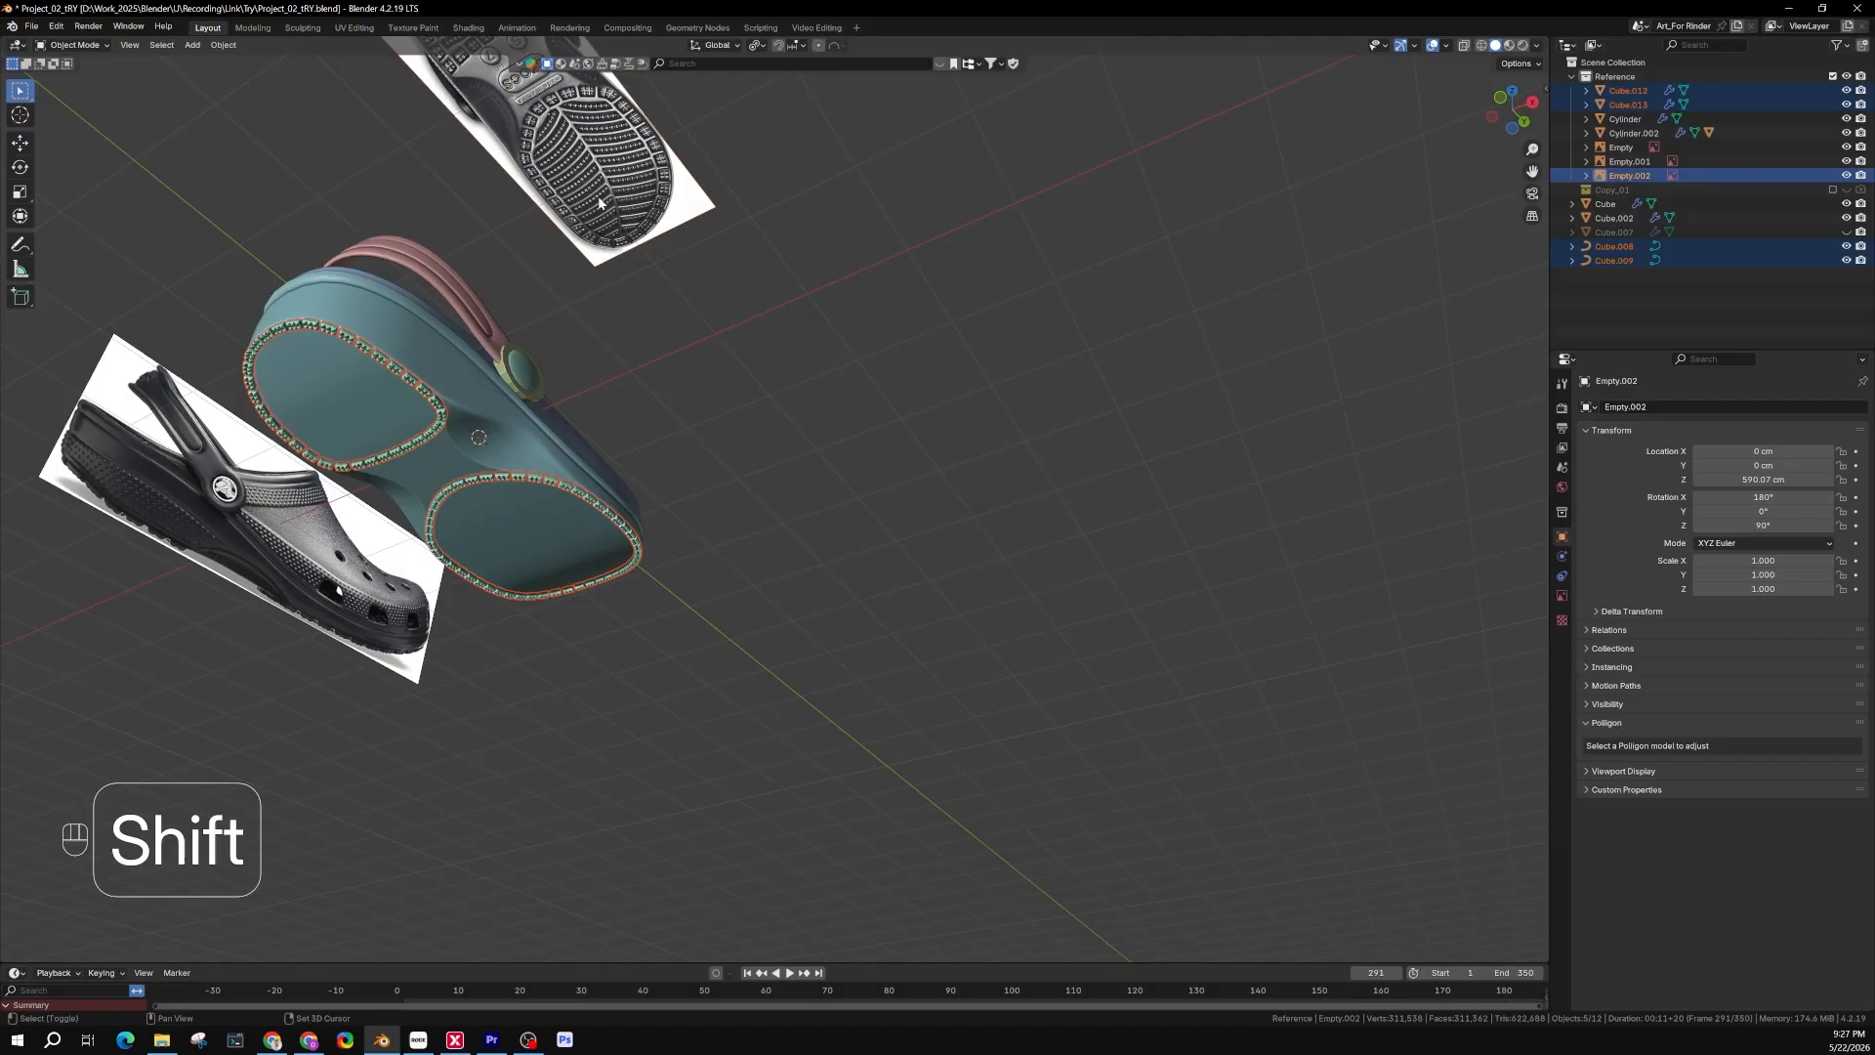
{"action": "key", "text": "KP_Divide"}
{"action": "left_click", "coordinate": [975, 831]}
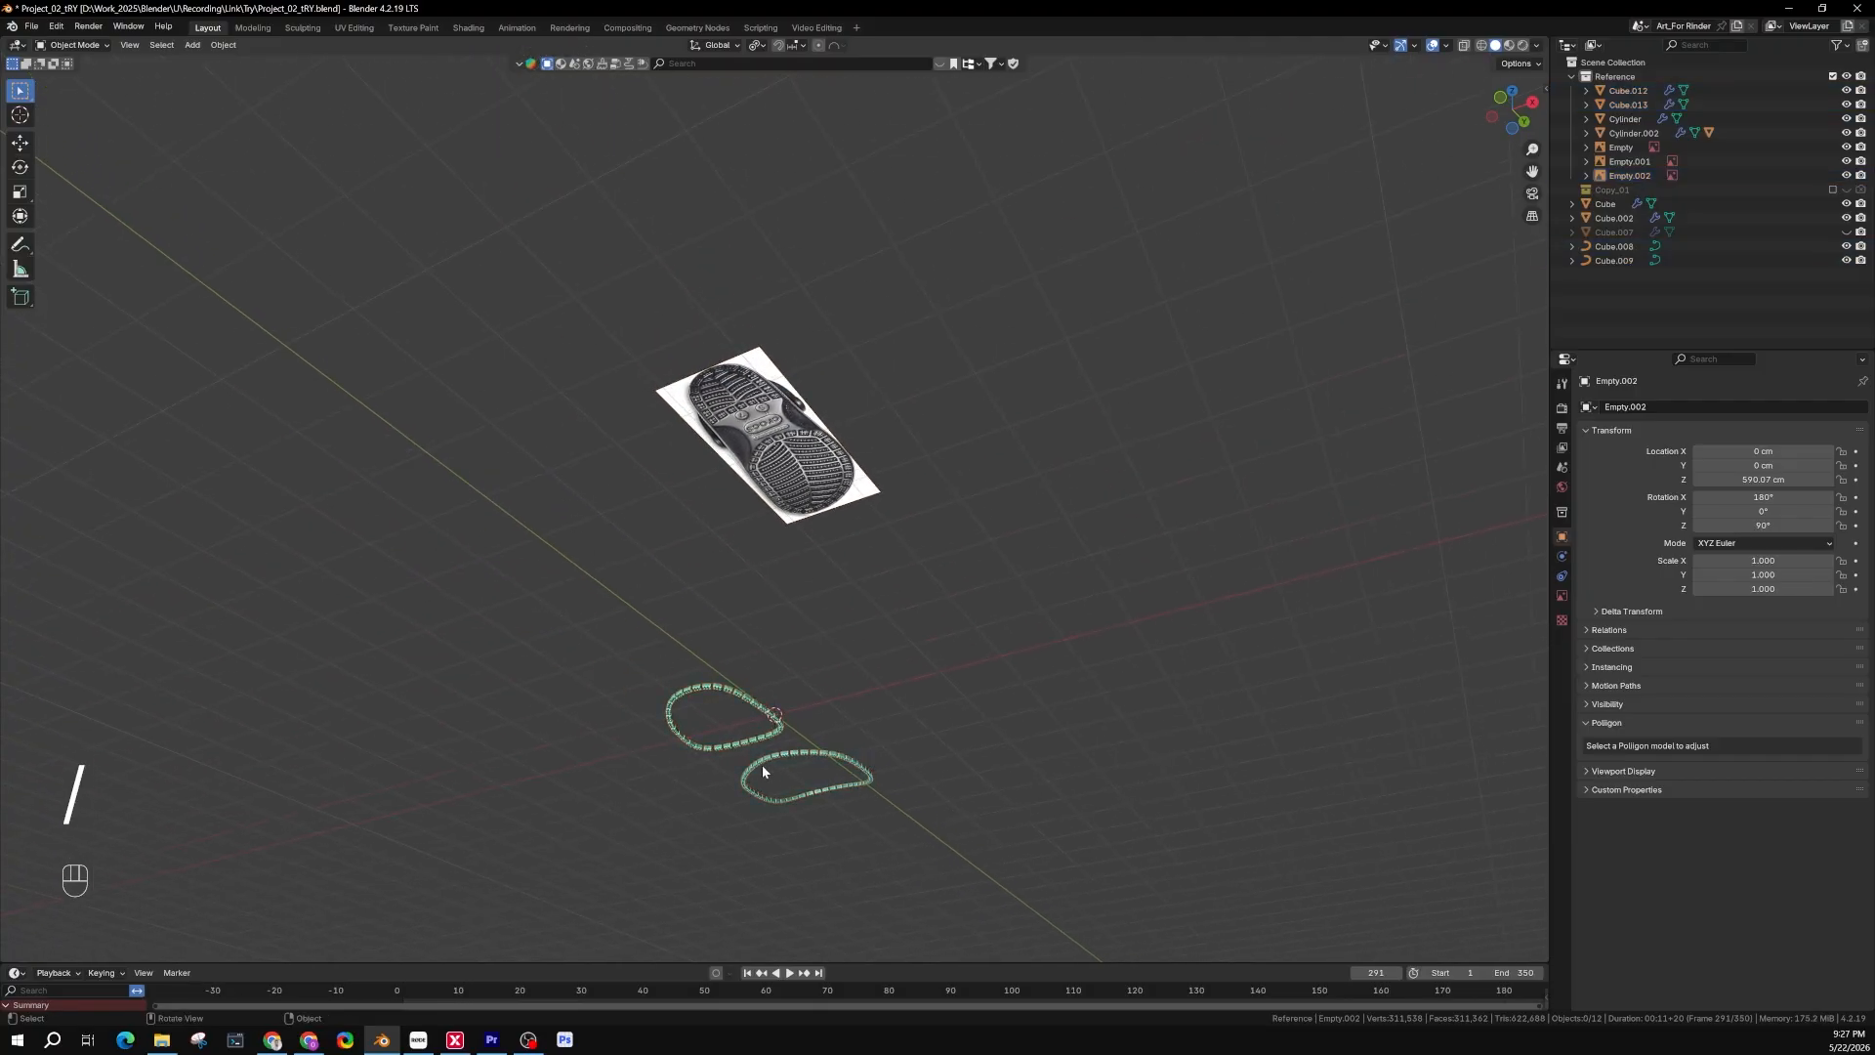
Switch to top view and hide the sole reference image to examine both tread loops from above
{"action": "scroll", "coordinate": [764, 761], "scroll_direction": "up", "scroll_amount": 4}
{"action": "middle_click_drag", "start_coordinate": [793, 685], "coordinate": [879, 772]}
{"action": "scroll", "coordinate": [756, 644], "scroll_direction": "up", "scroll_amount": 6}
{"action": "left_click", "coordinate": [699, 646]}
{"action": "mouse_move", "coordinate": [700, 650]}
{"action": "middle_mouse_down"}
{"action": "mouse_move", "coordinate": [736, 644]}
{"action": "mouse_move", "coordinate": [699, 636]}
{"action": "middle_mouse_up"}
{"action": "key", "text": "KP_7"}
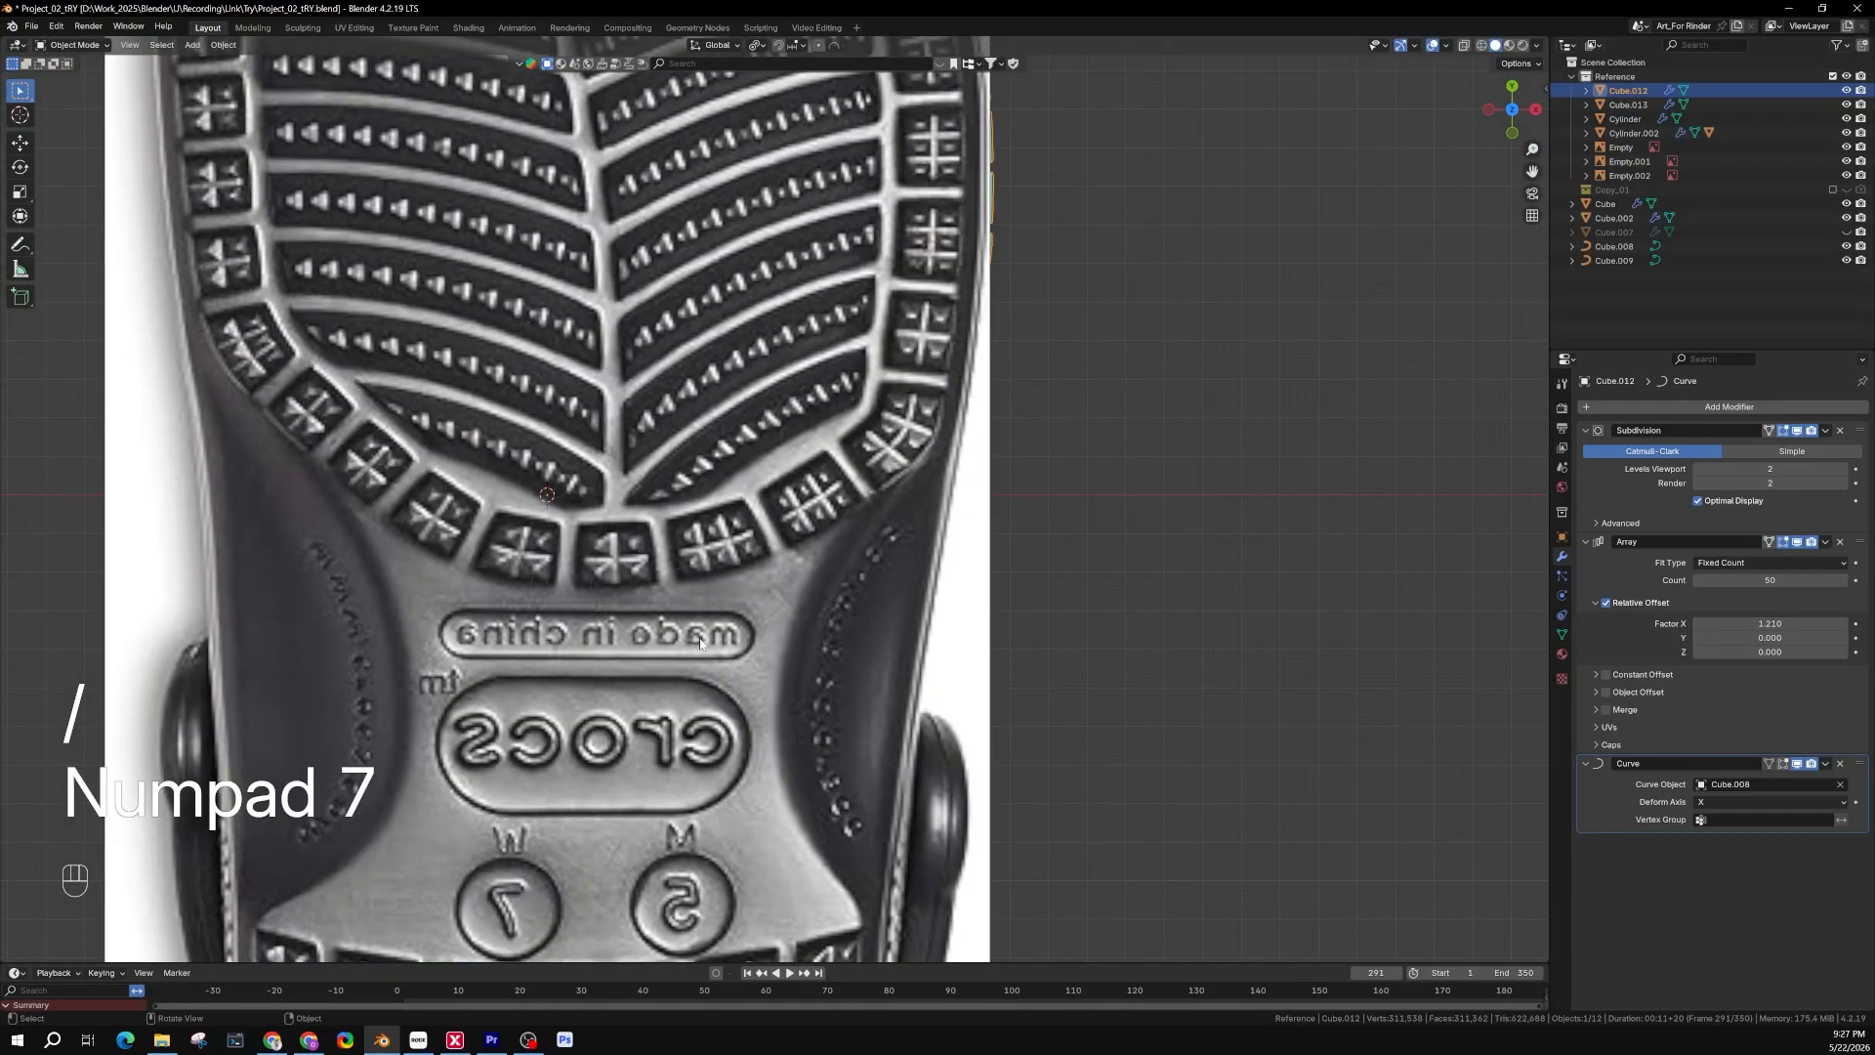
{"action": "scroll", "coordinate": [693, 647], "scroll_direction": "down", "scroll_amount": 3}
{"action": "left_click", "coordinate": [944, 553]}
{"action": "scroll", "coordinate": [943, 553], "scroll_direction": "down", "scroll_amount": 3}
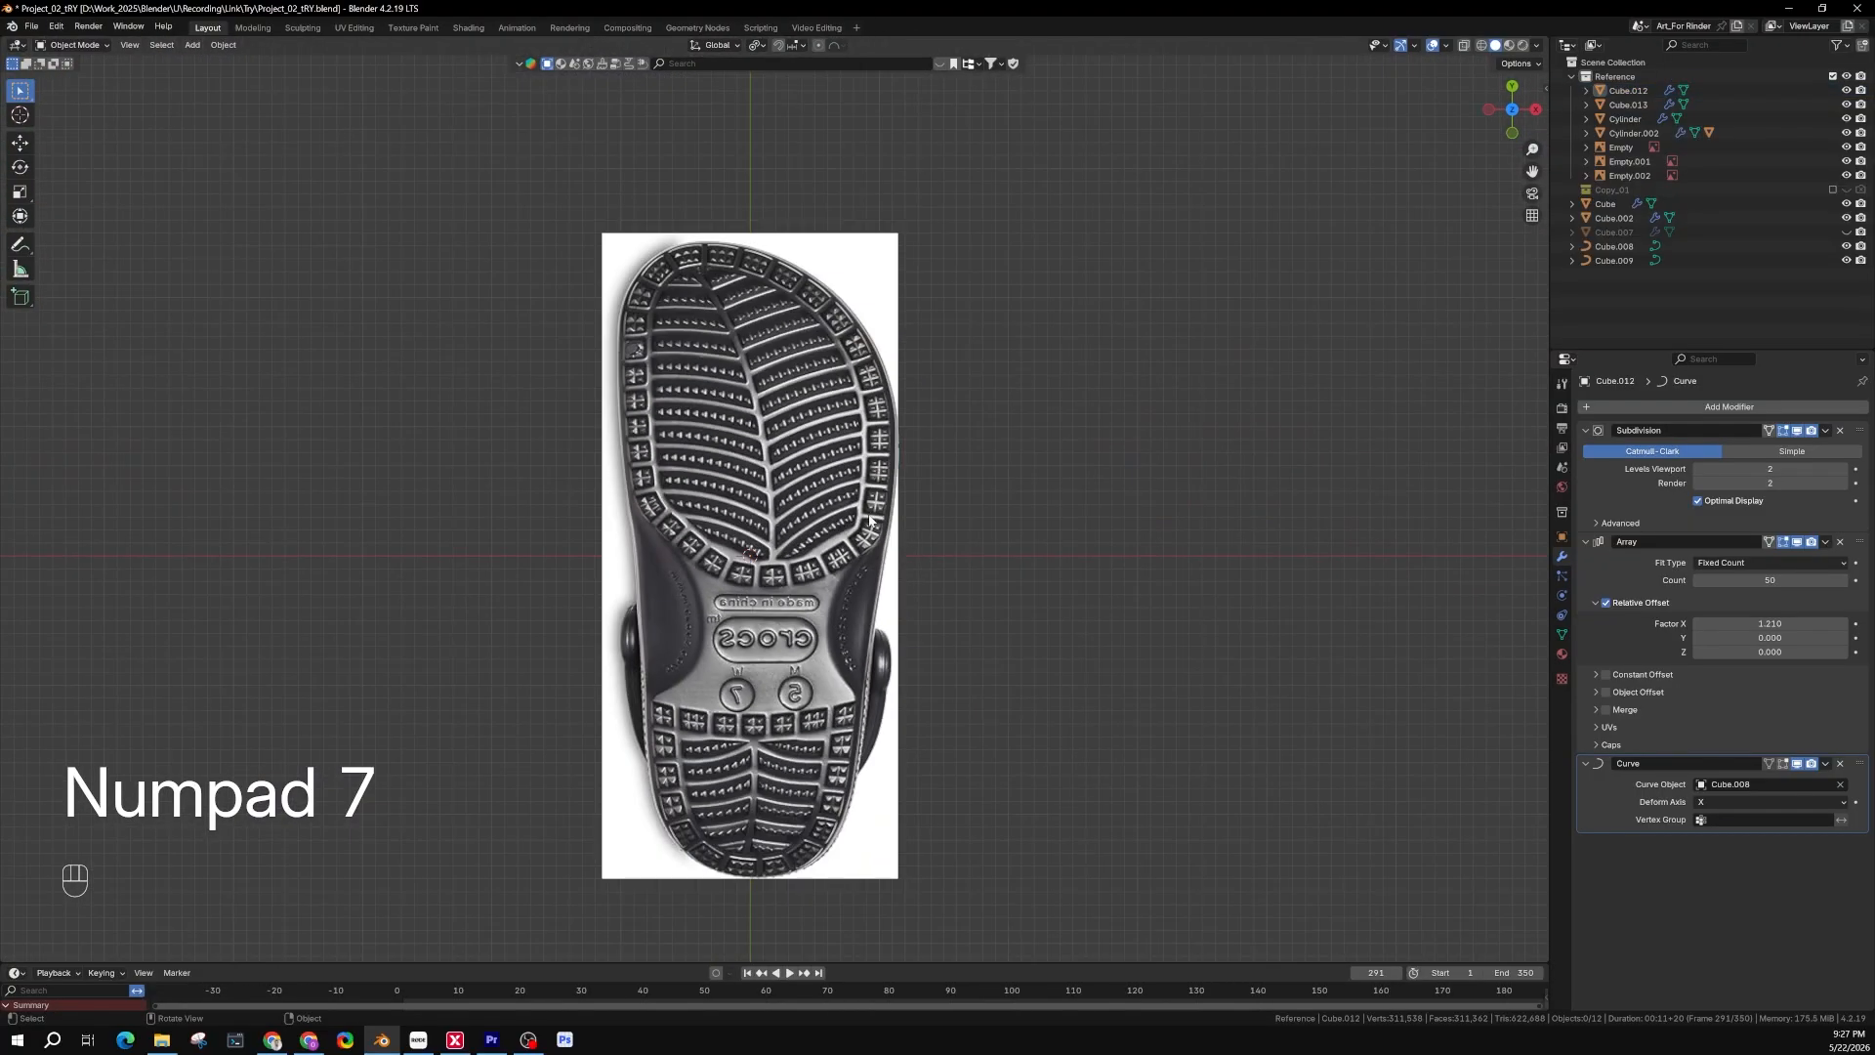
{"action": "left_click", "coordinate": [1629, 176]}
{"action": "left_click", "coordinate": [1846, 176]}
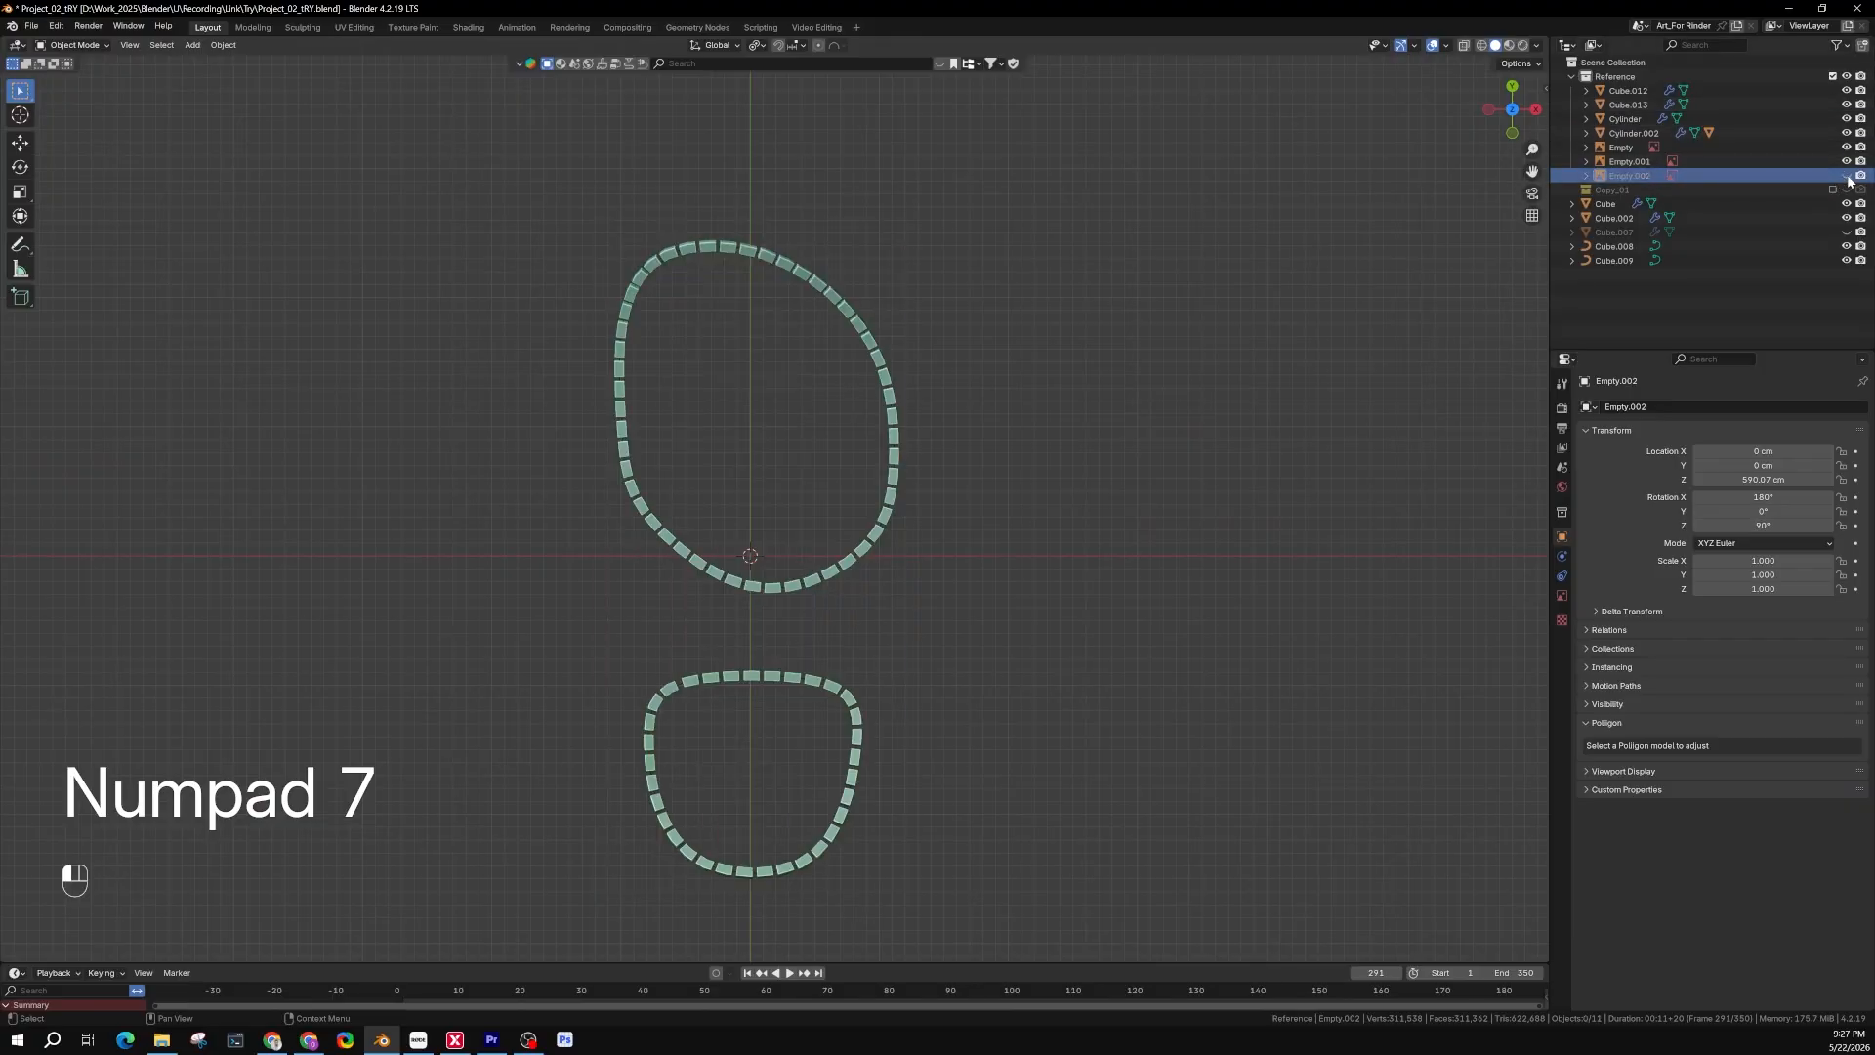
{"action": "scroll", "coordinate": [685, 557], "scroll_direction": "up", "scroll_amount": 5}
{"action": "scroll", "coordinate": [683, 548], "scroll_direction": "up", "scroll_amount": 3}
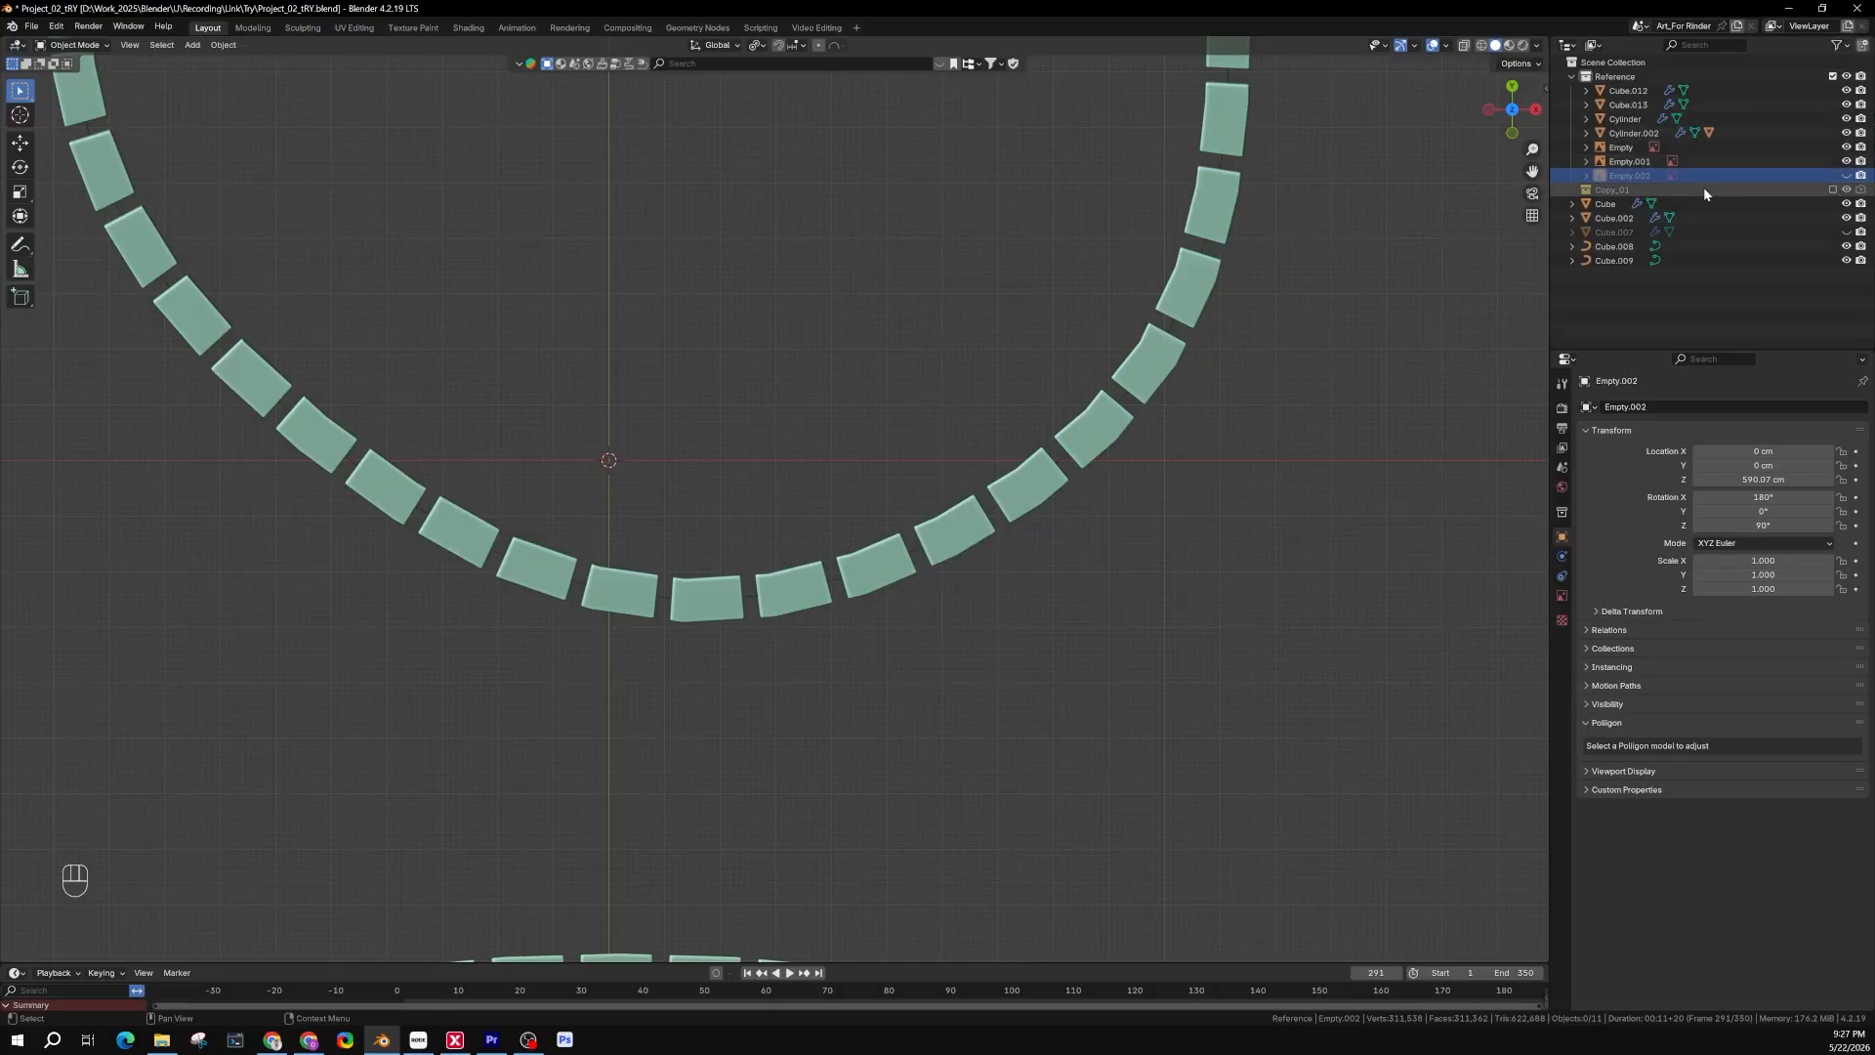
Show the sole reference image again and examine how the border blocks are placed around the front and heel patches
{"action": "left_click", "coordinate": [1846, 176]}
{"action": "scroll", "coordinate": [1371, 390], "scroll_direction": "down", "scroll_amount": 5}
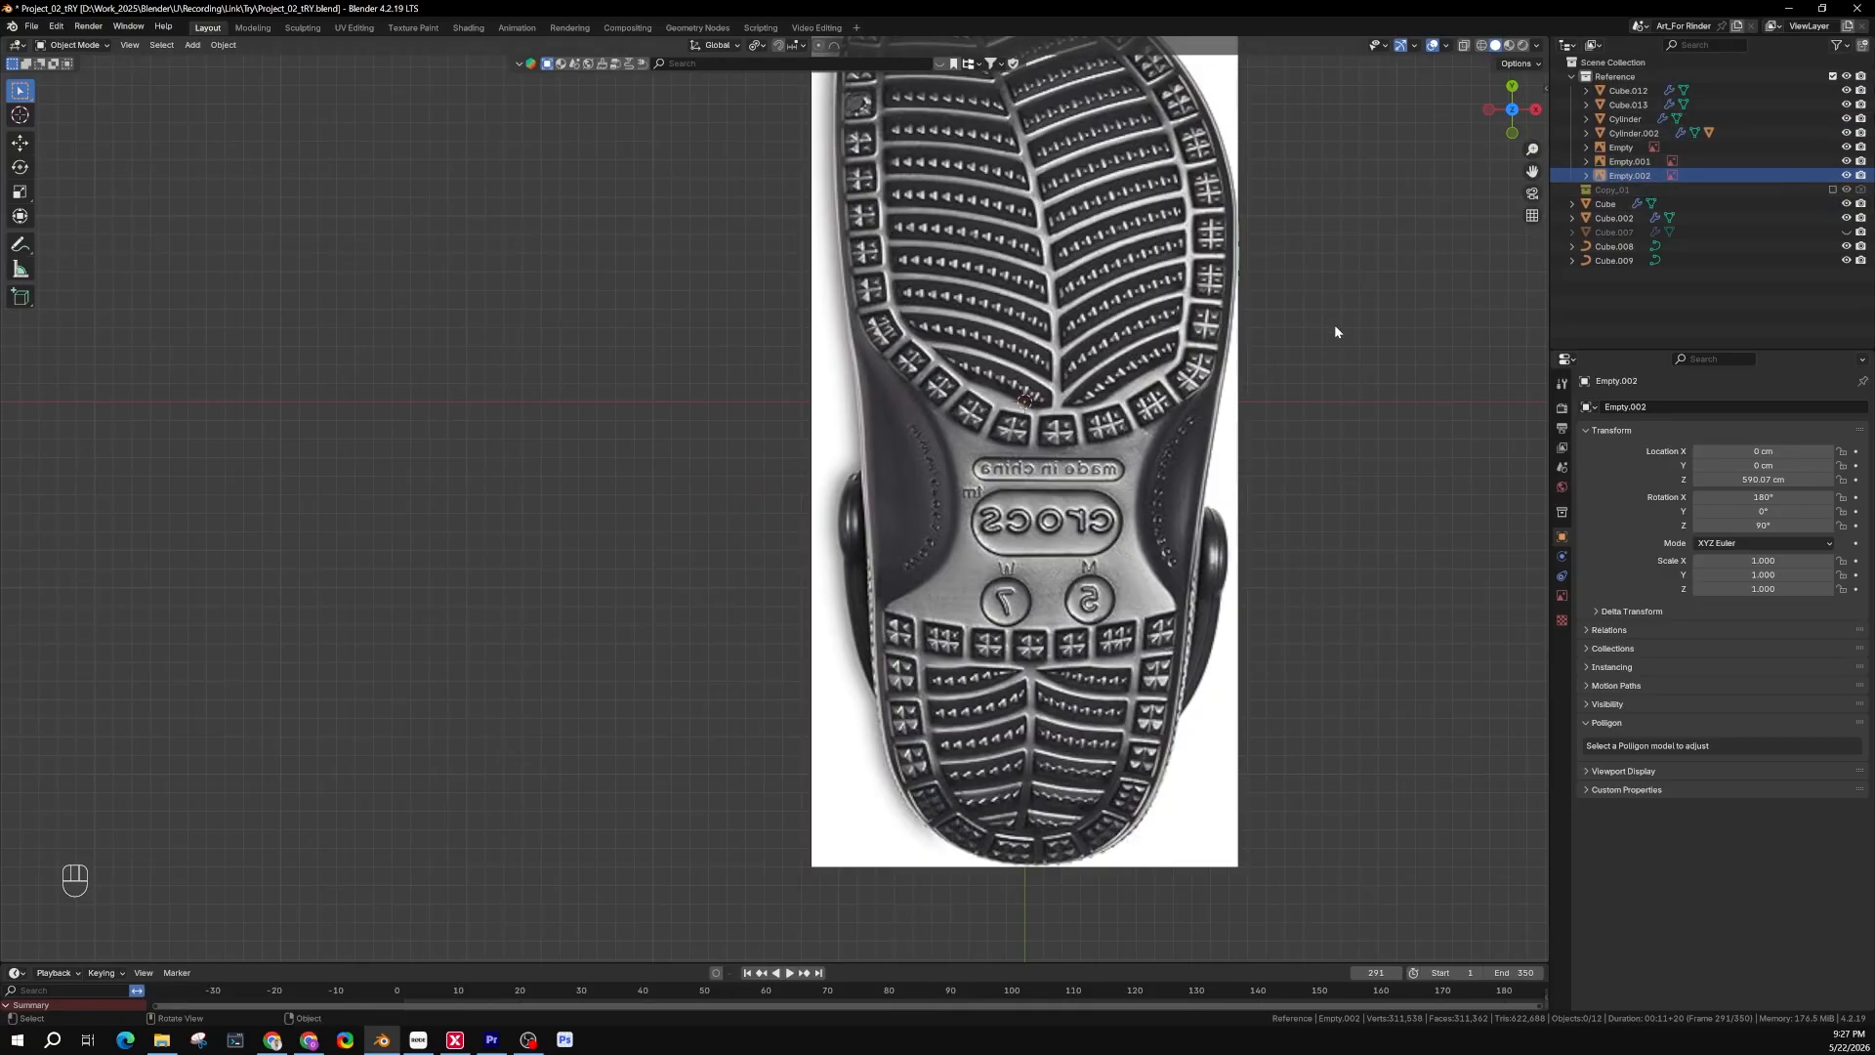
{"action": "middle_click_drag", "start_coordinate": [1334, 324], "coordinate": [1043, 388], "text": "shift"}
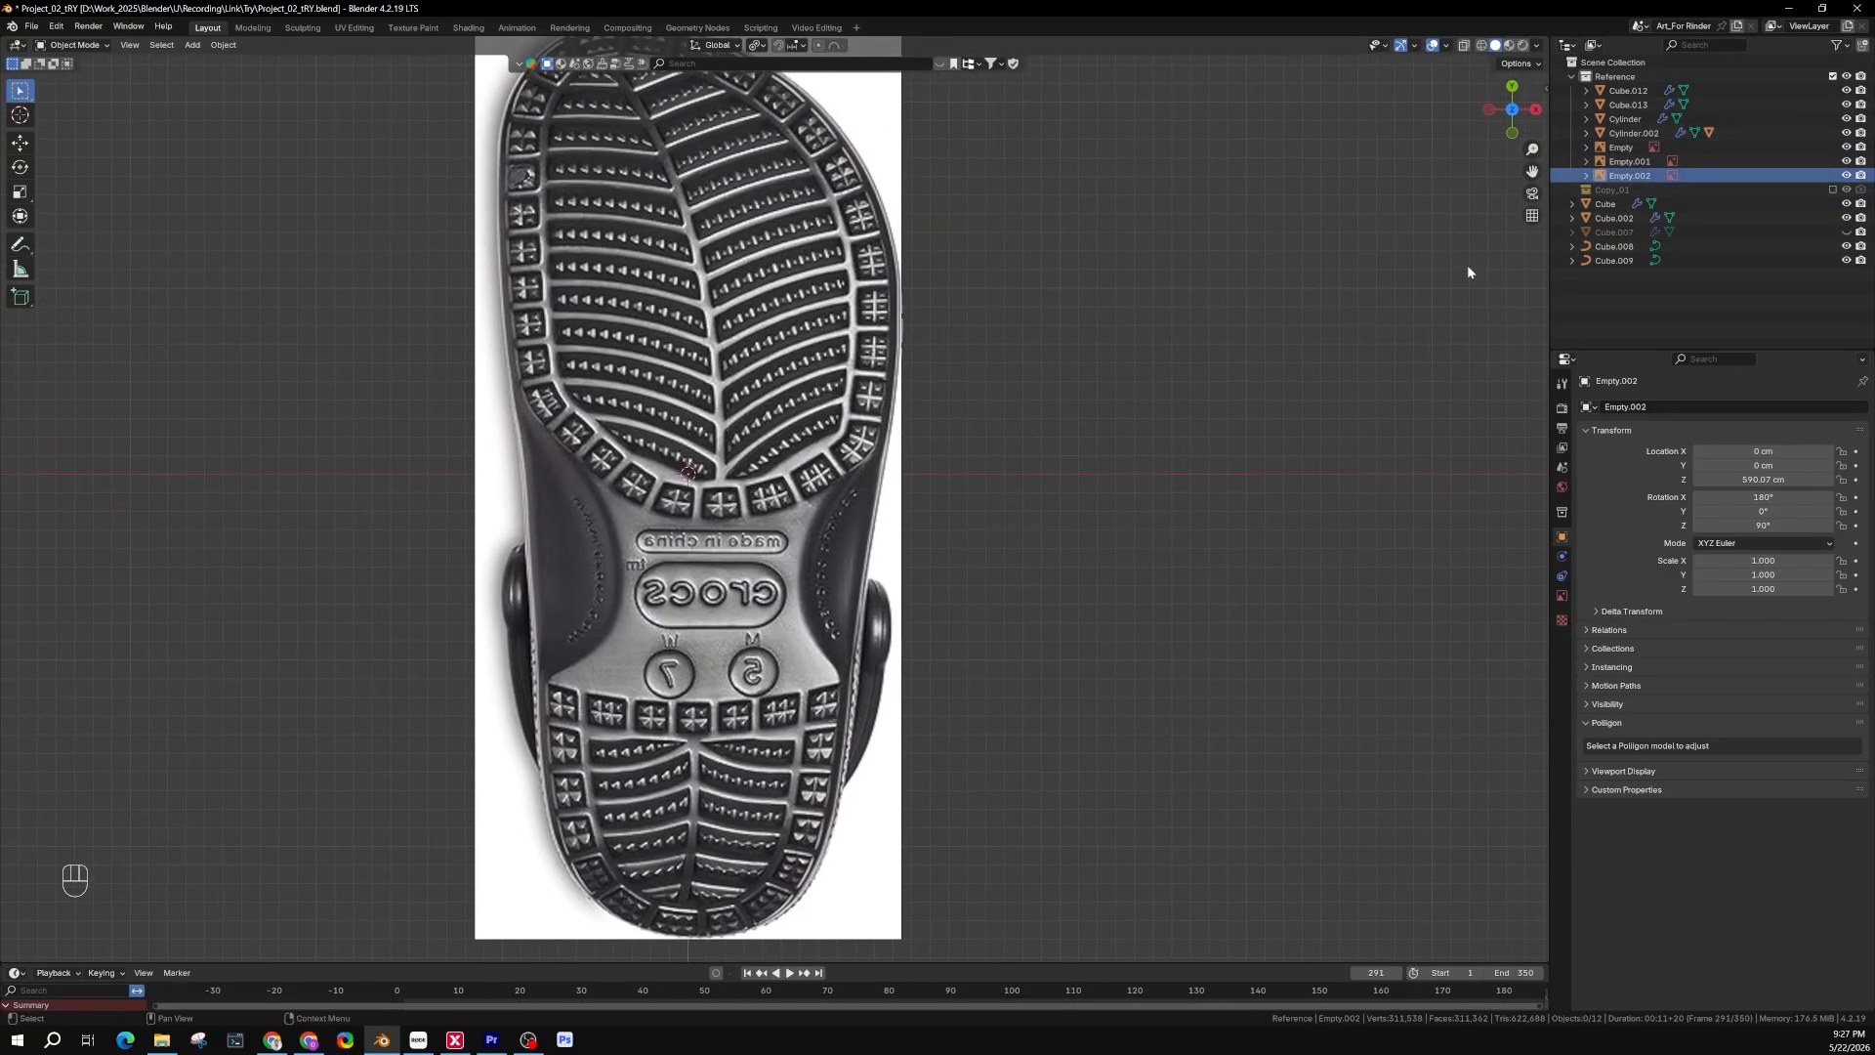
{"action": "scroll", "coordinate": [903, 449], "scroll_direction": "up", "scroll_amount": 2}
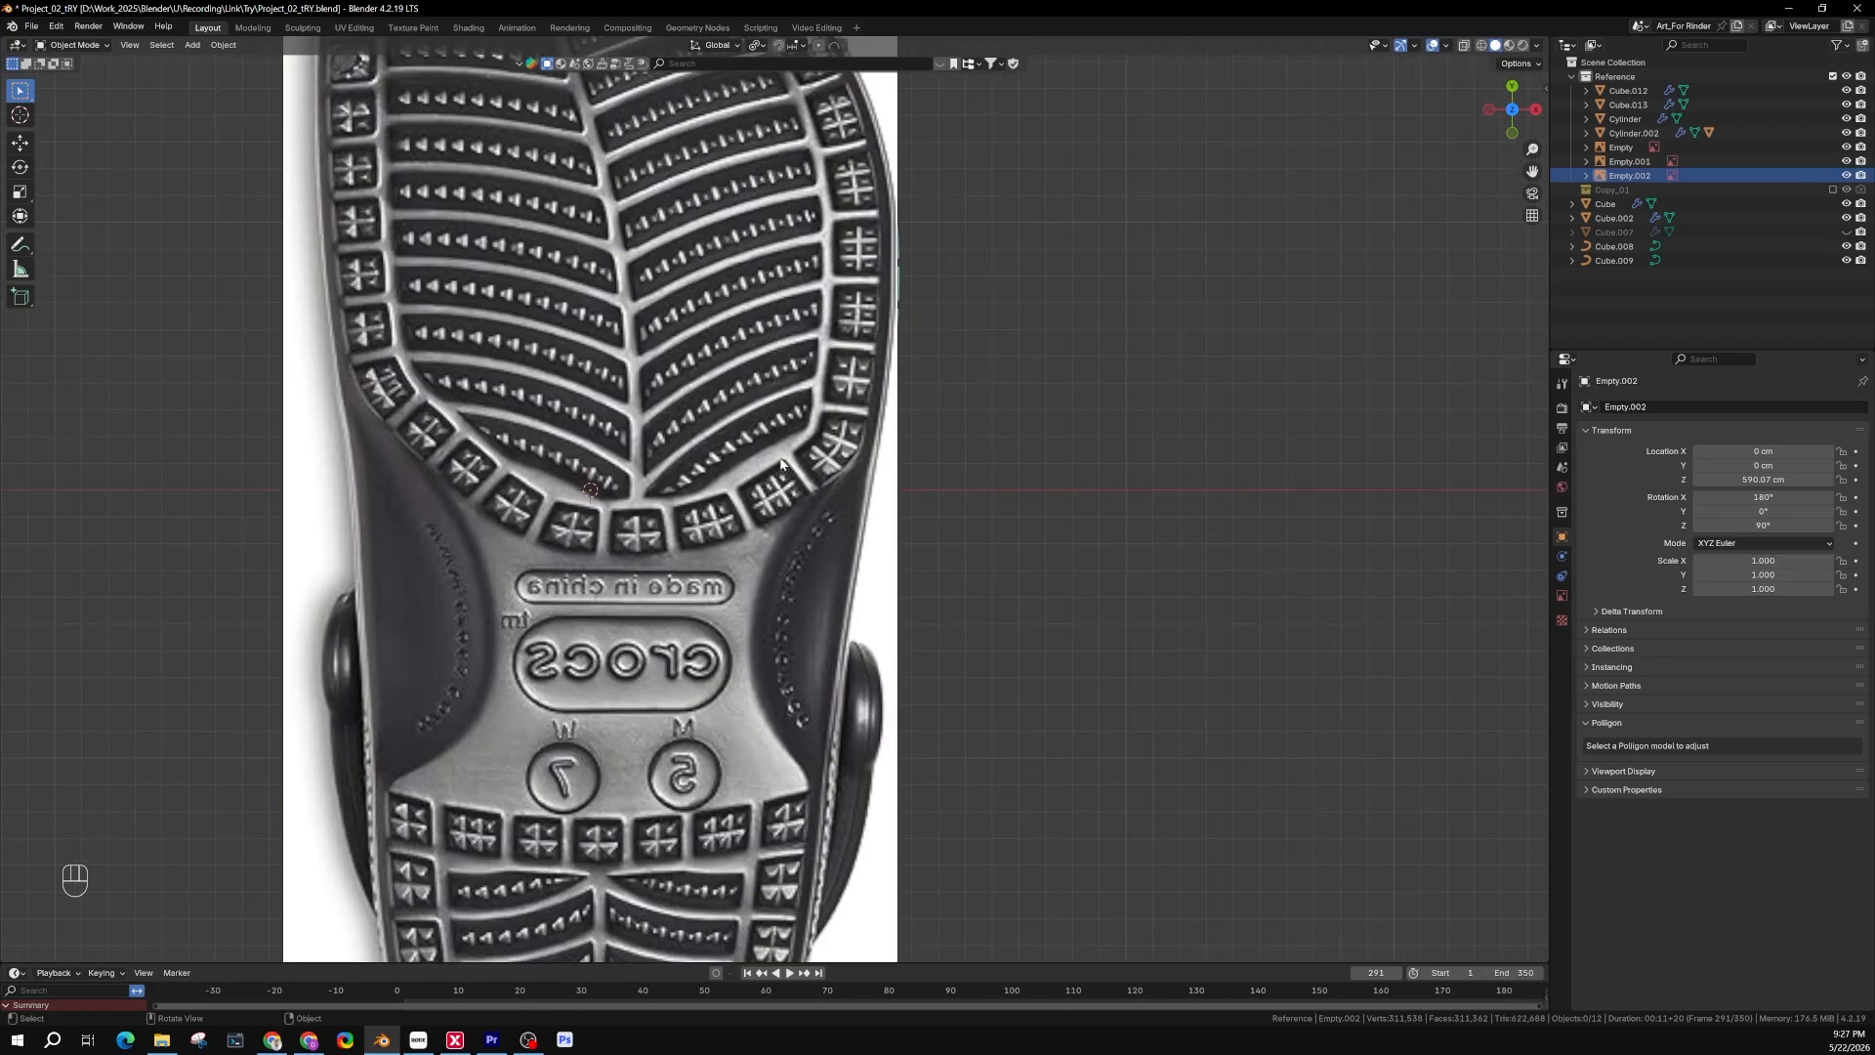
{"action": "middle_click_drag", "start_coordinate": [860, 195], "coordinate": [912, 458], "text": "shift"}
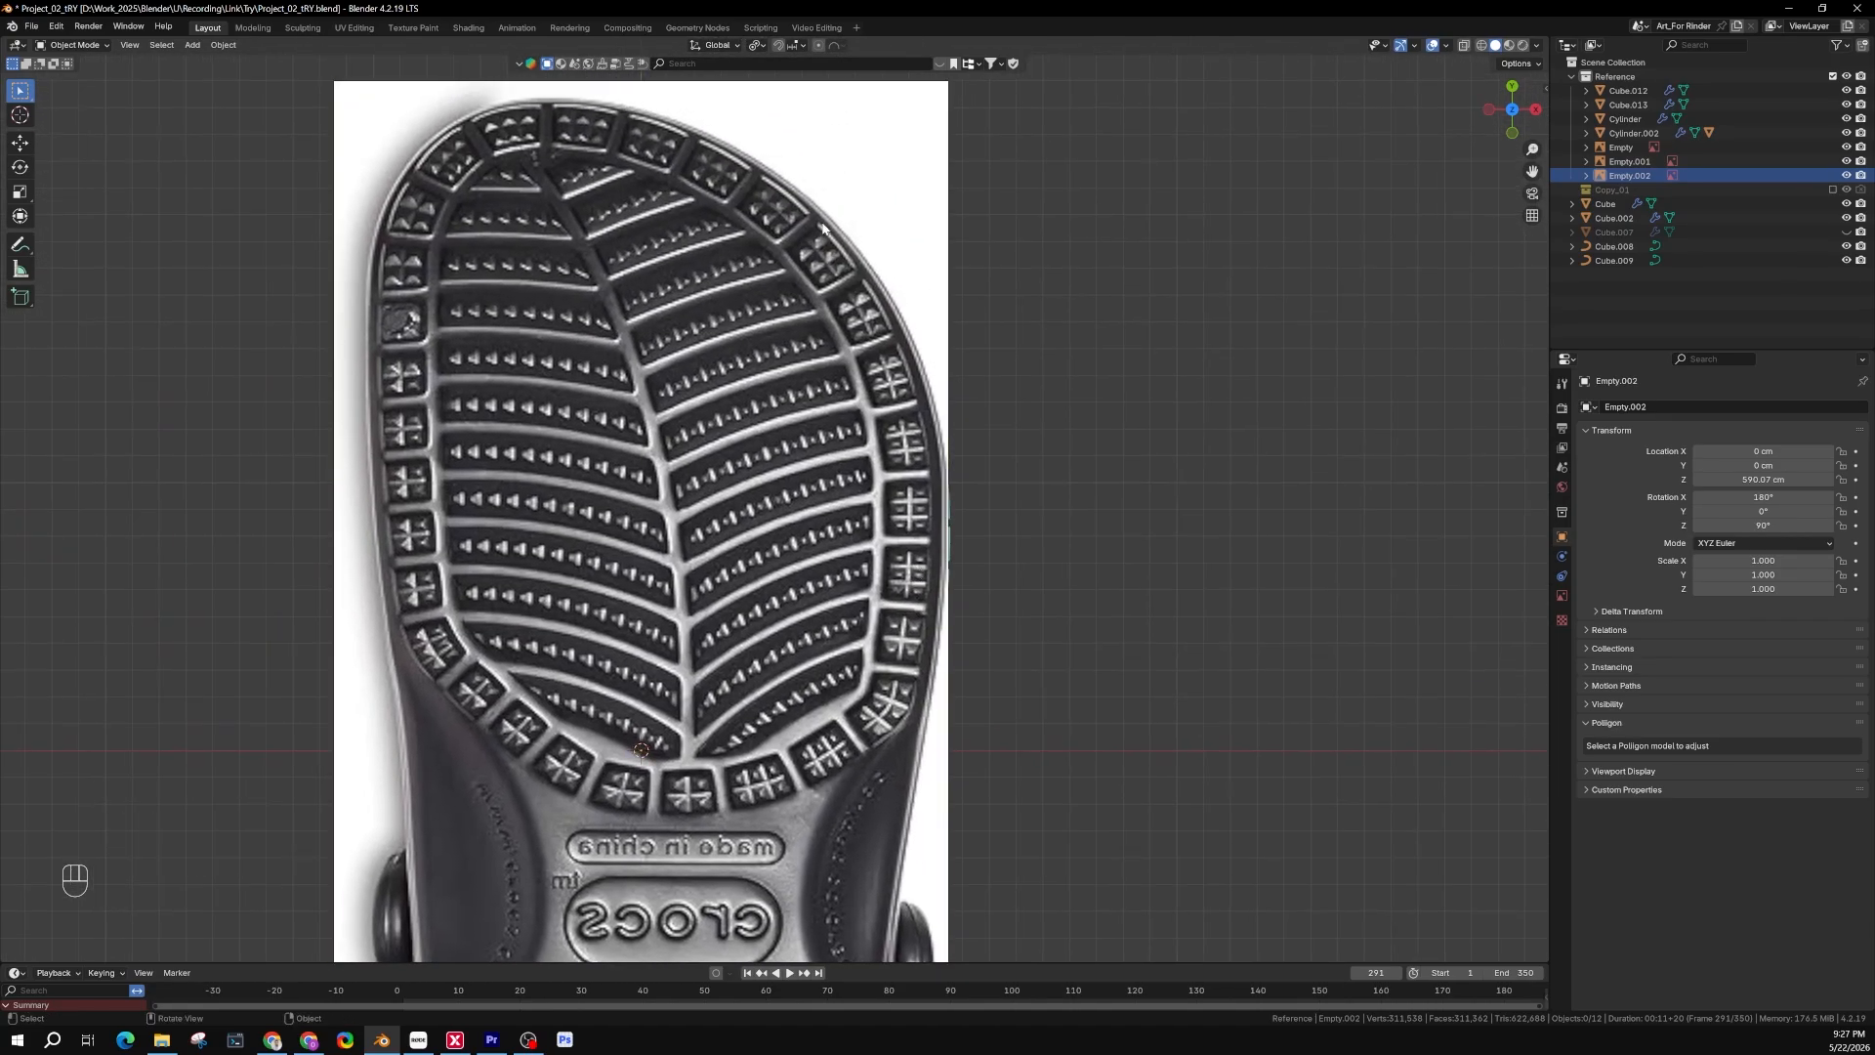
{"action": "scroll", "coordinate": [823, 229], "scroll_direction": "up", "scroll_amount": 8}
{"action": "scroll", "coordinate": [845, 254], "scroll_direction": "down", "scroll_amount": 7}
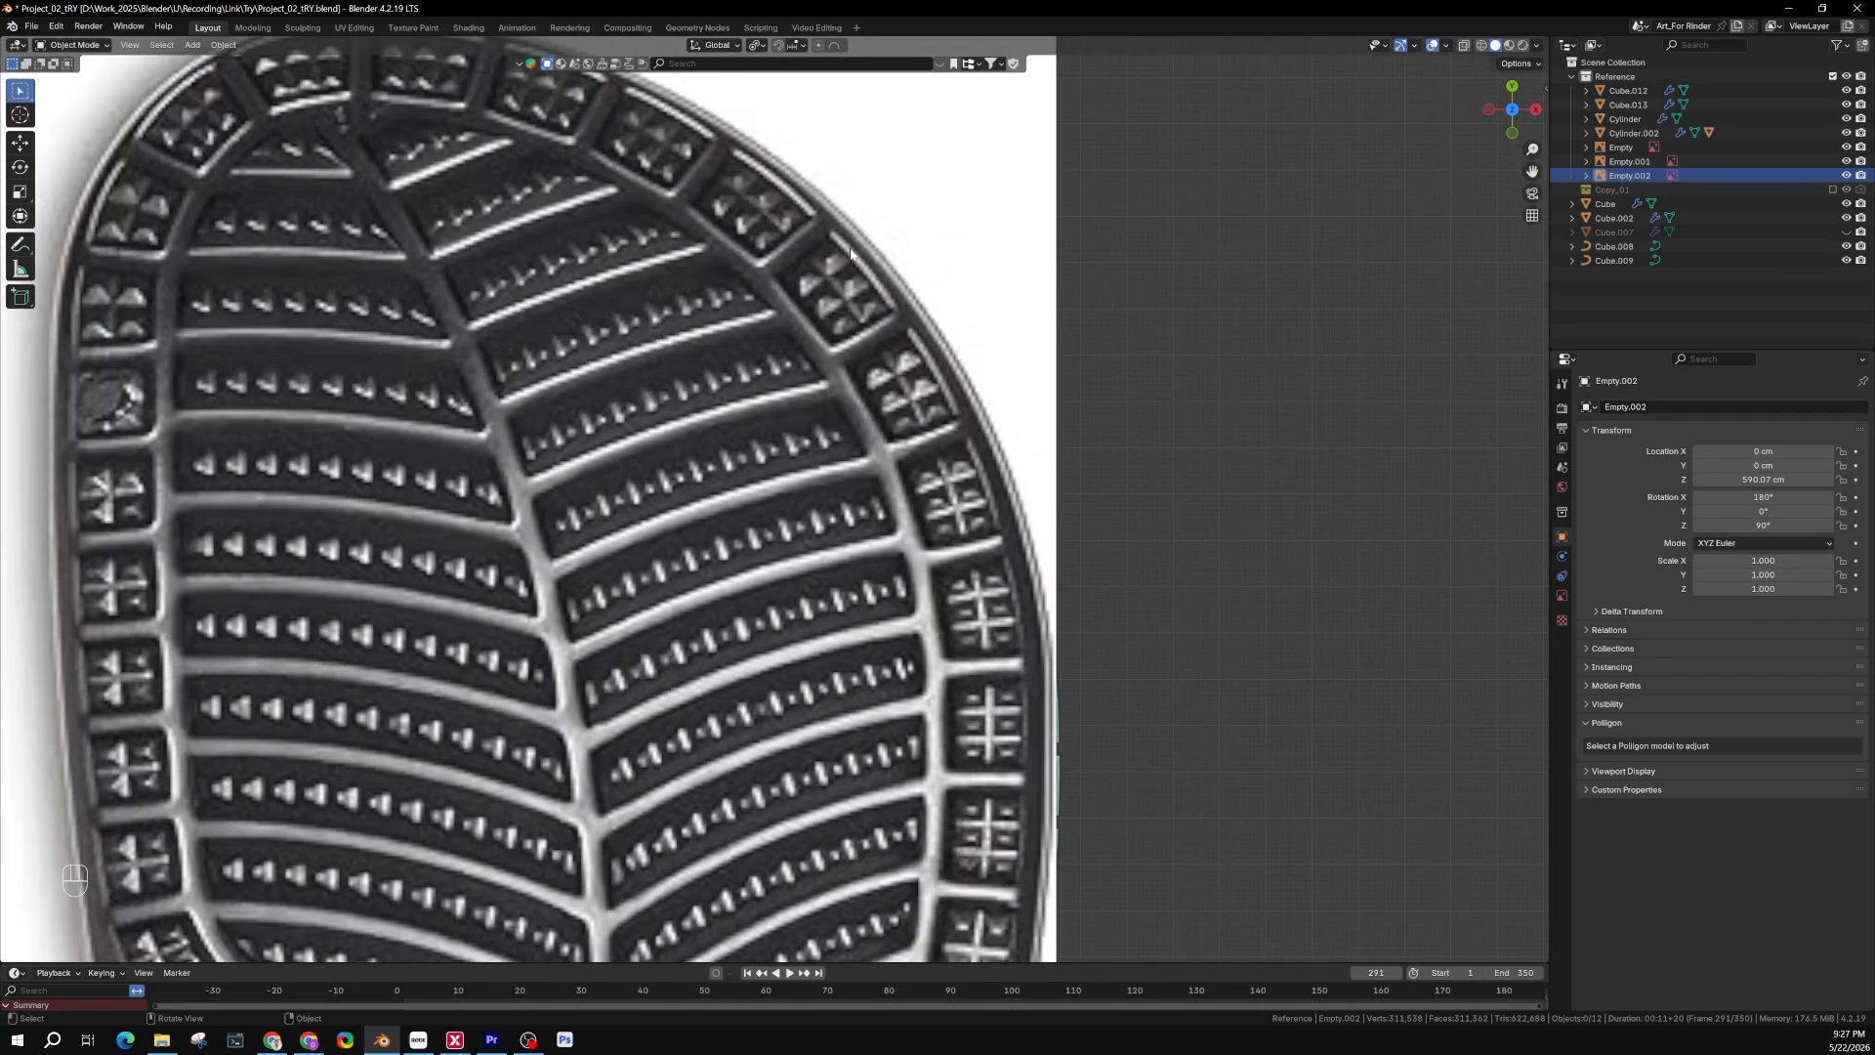
{"action": "scroll", "coordinate": [808, 332], "scroll_direction": "down", "scroll_amount": 5, "text": "shift"}
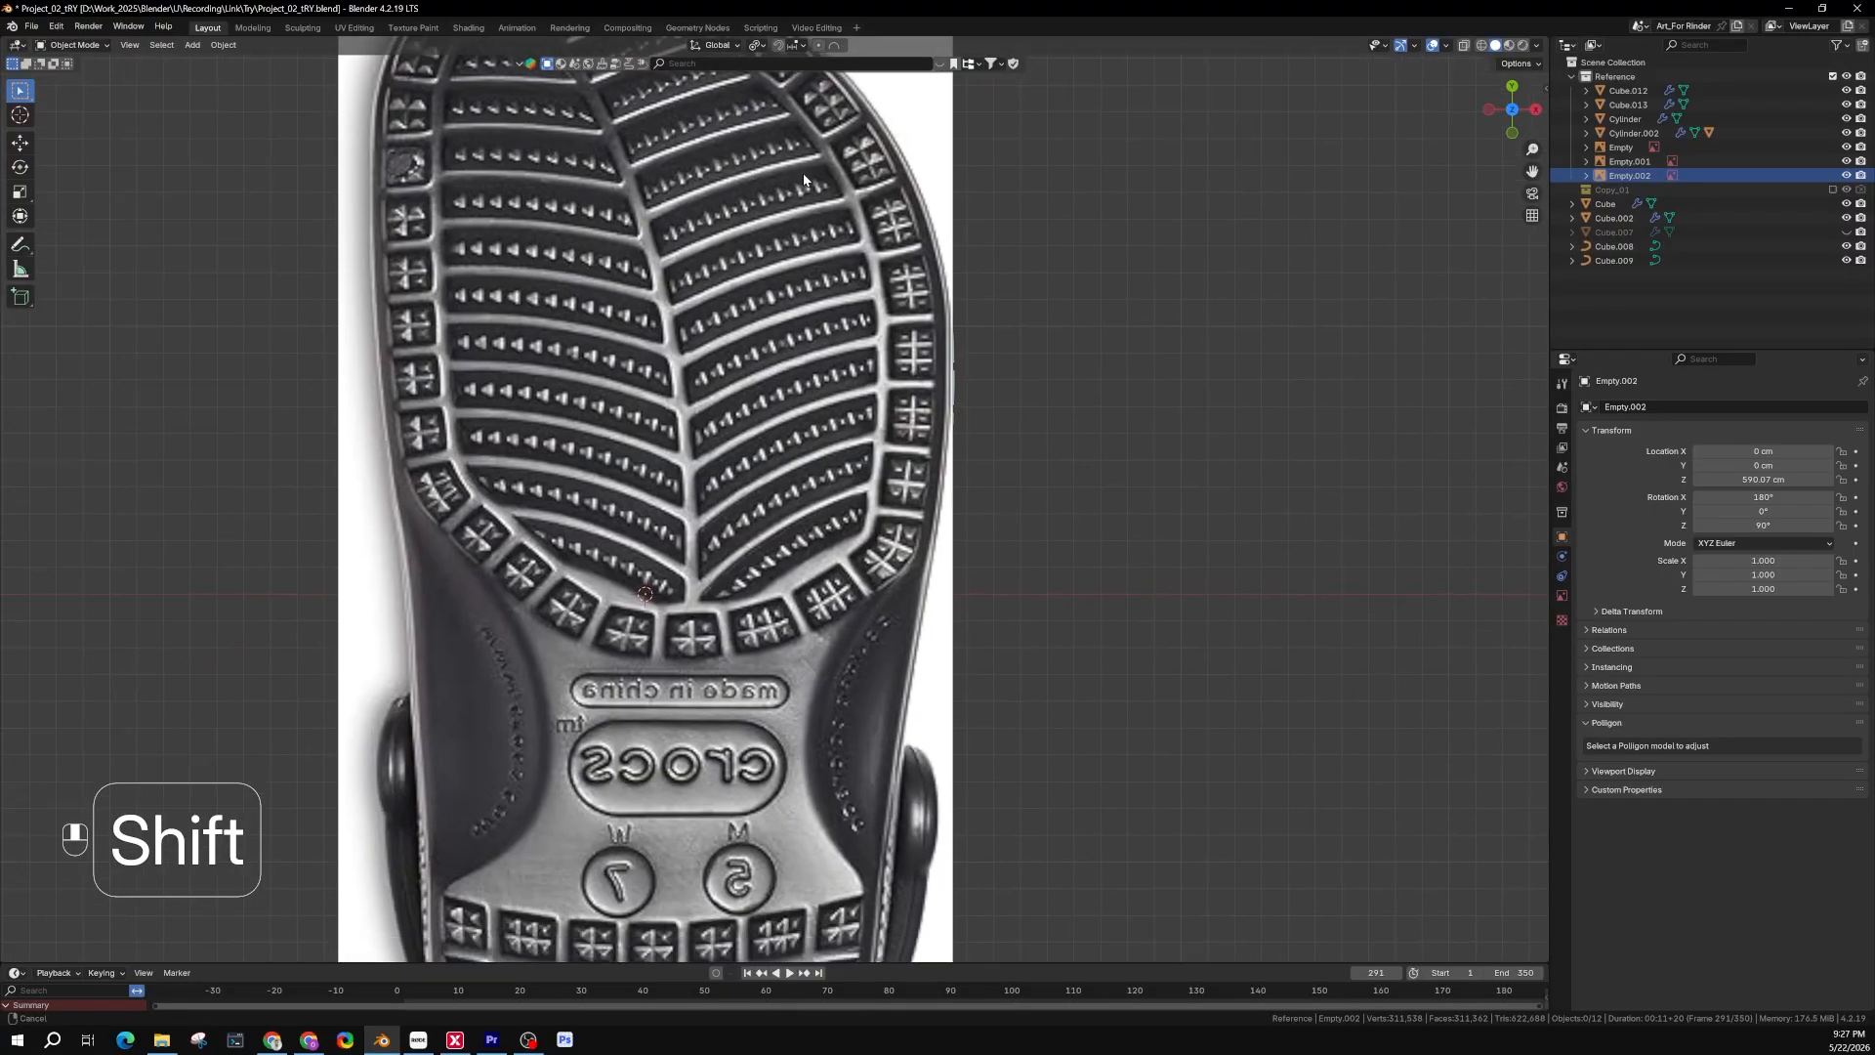
{"action": "scroll", "coordinate": [498, 567], "scroll_direction": "down", "scroll_amount": 8, "text": "shift"}
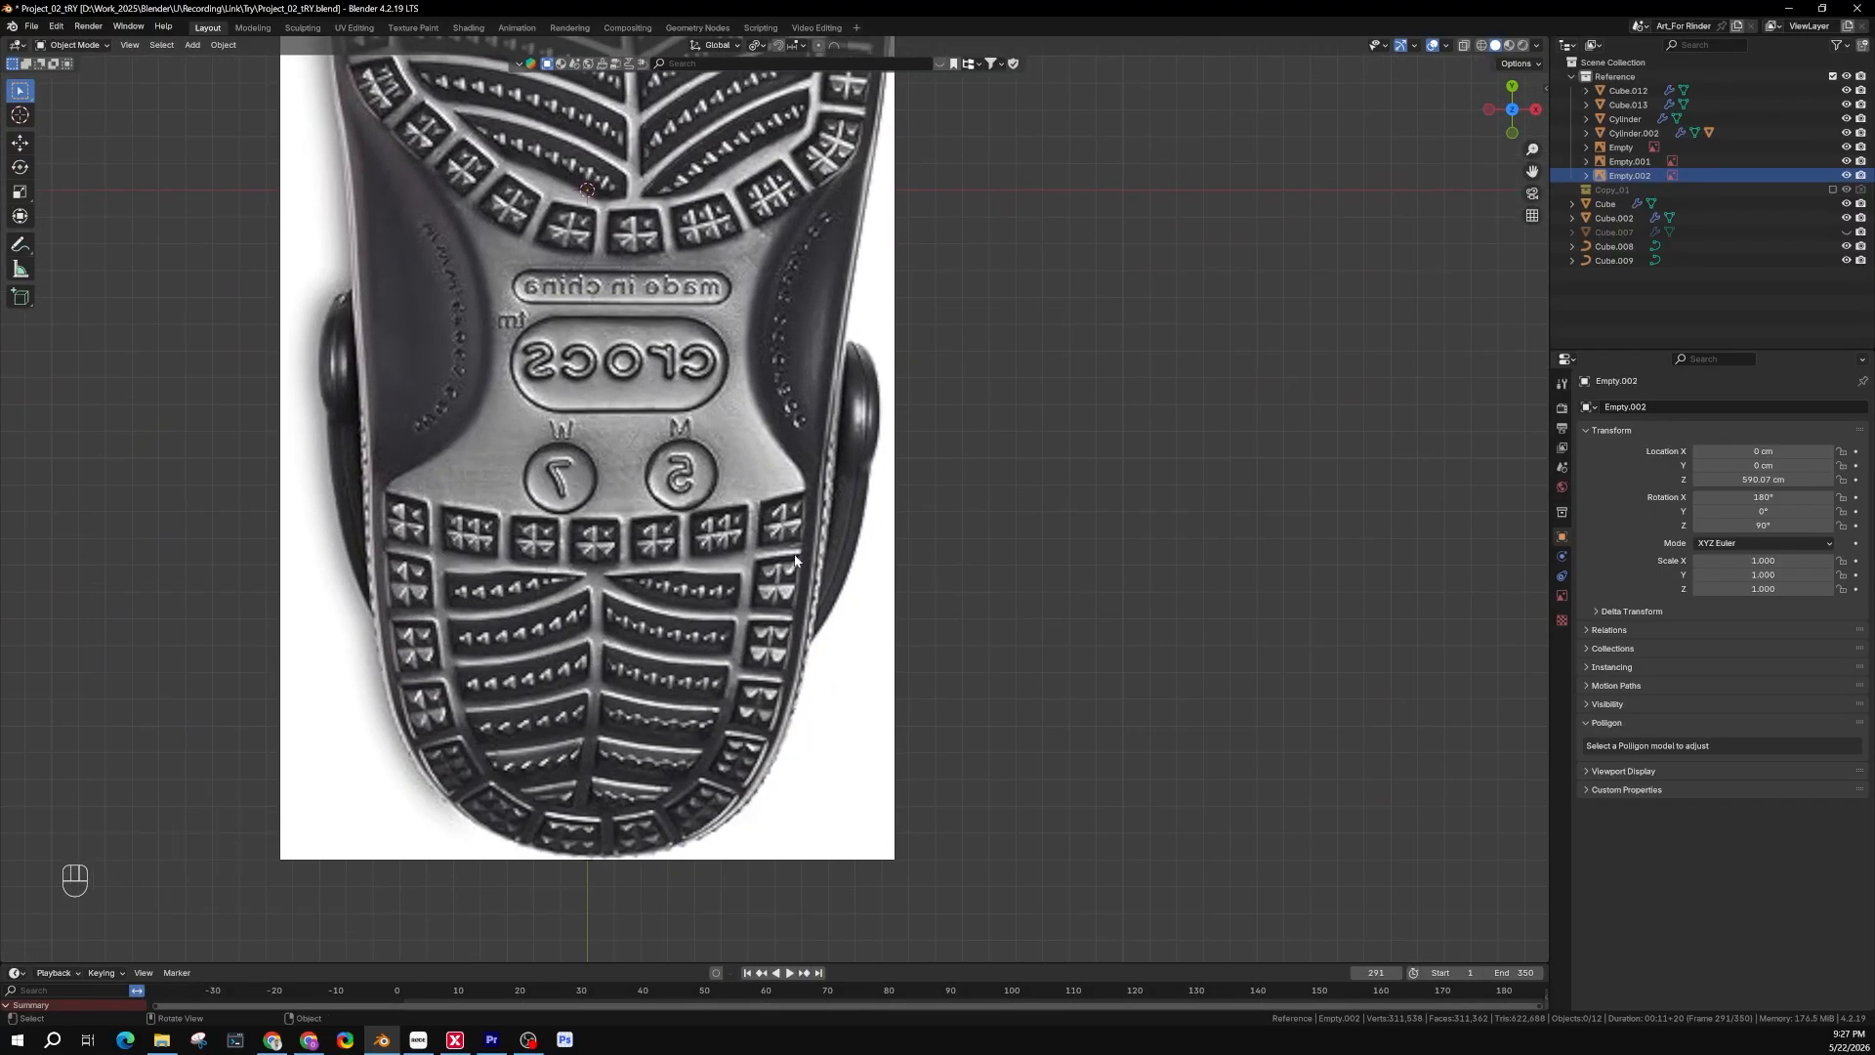
{"action": "scroll", "coordinate": [789, 554], "scroll_direction": "up", "scroll_amount": 3}
{"action": "scroll", "coordinate": [810, 469], "scroll_direction": "down", "scroll_amount": 3}
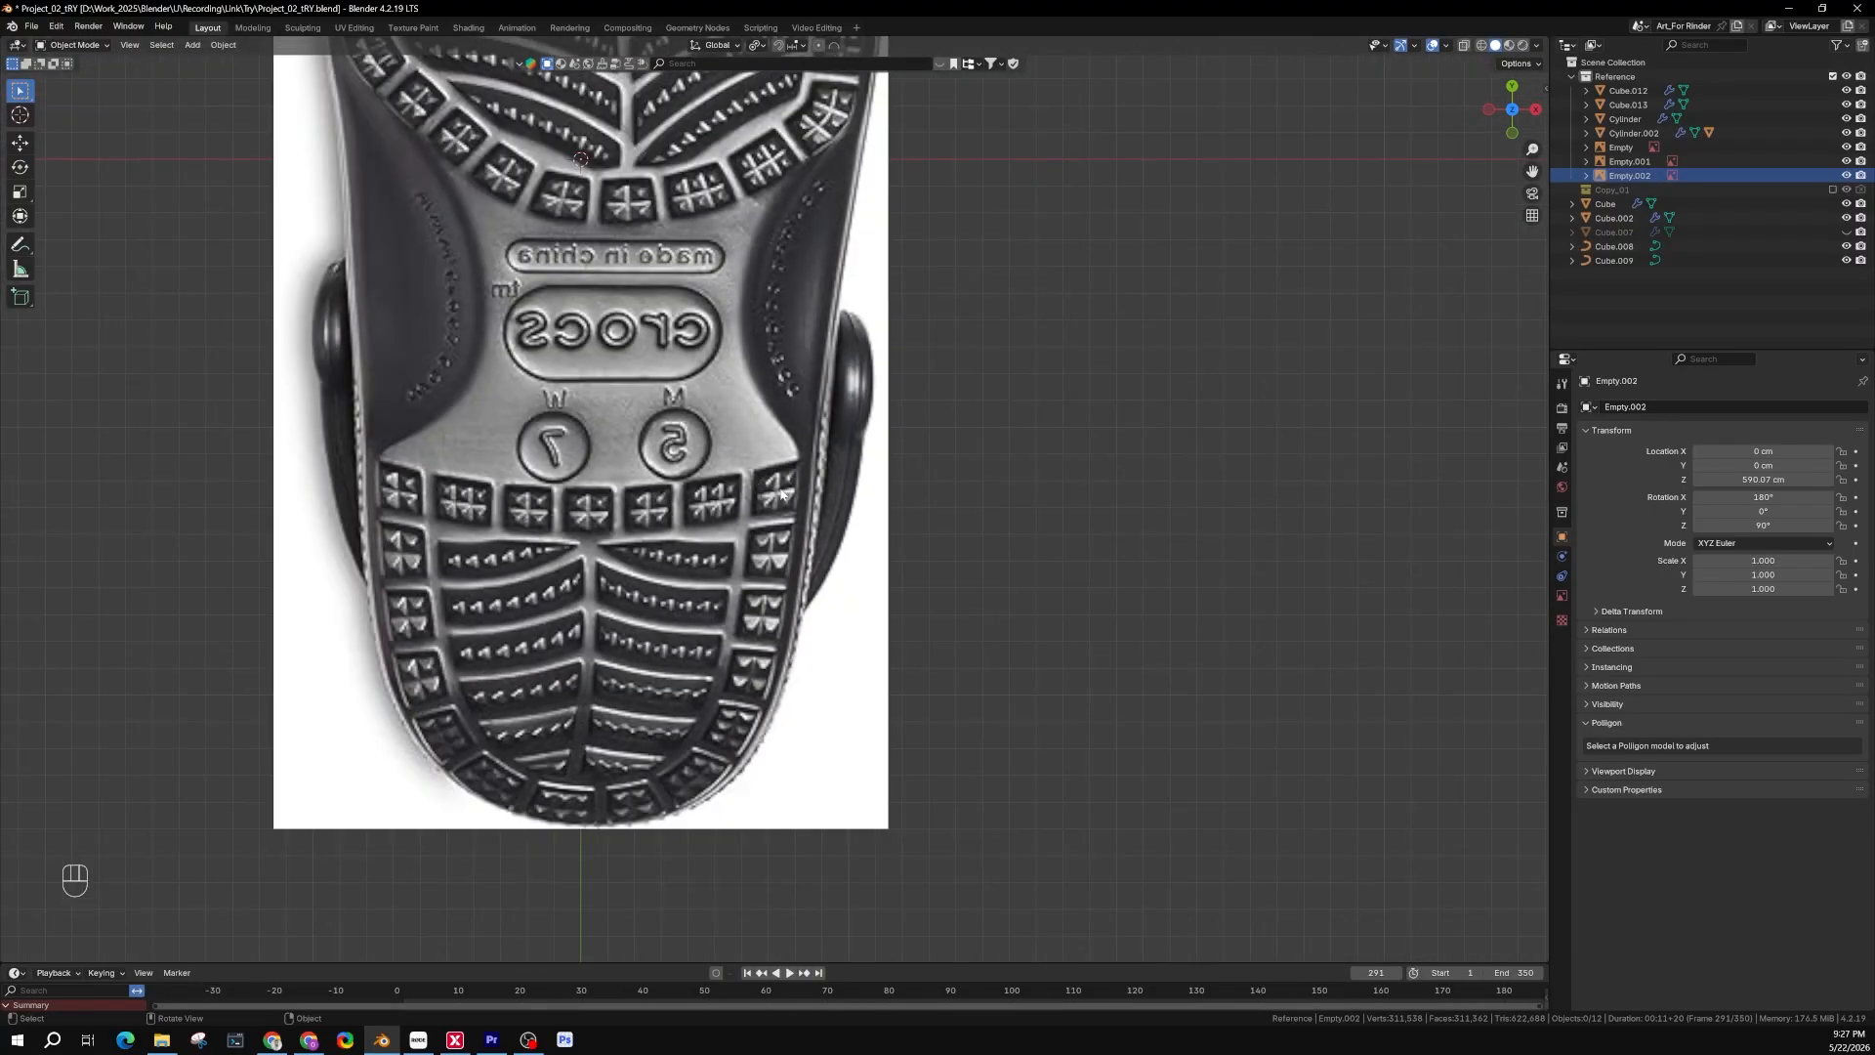
Hide the sole reference image and open the larger tread loop's base block for editing
{"action": "left_click", "coordinate": [1845, 174]}
{"action": "scroll", "coordinate": [674, 371], "scroll_direction": "up", "scroll_amount": 4, "text": "shift"}
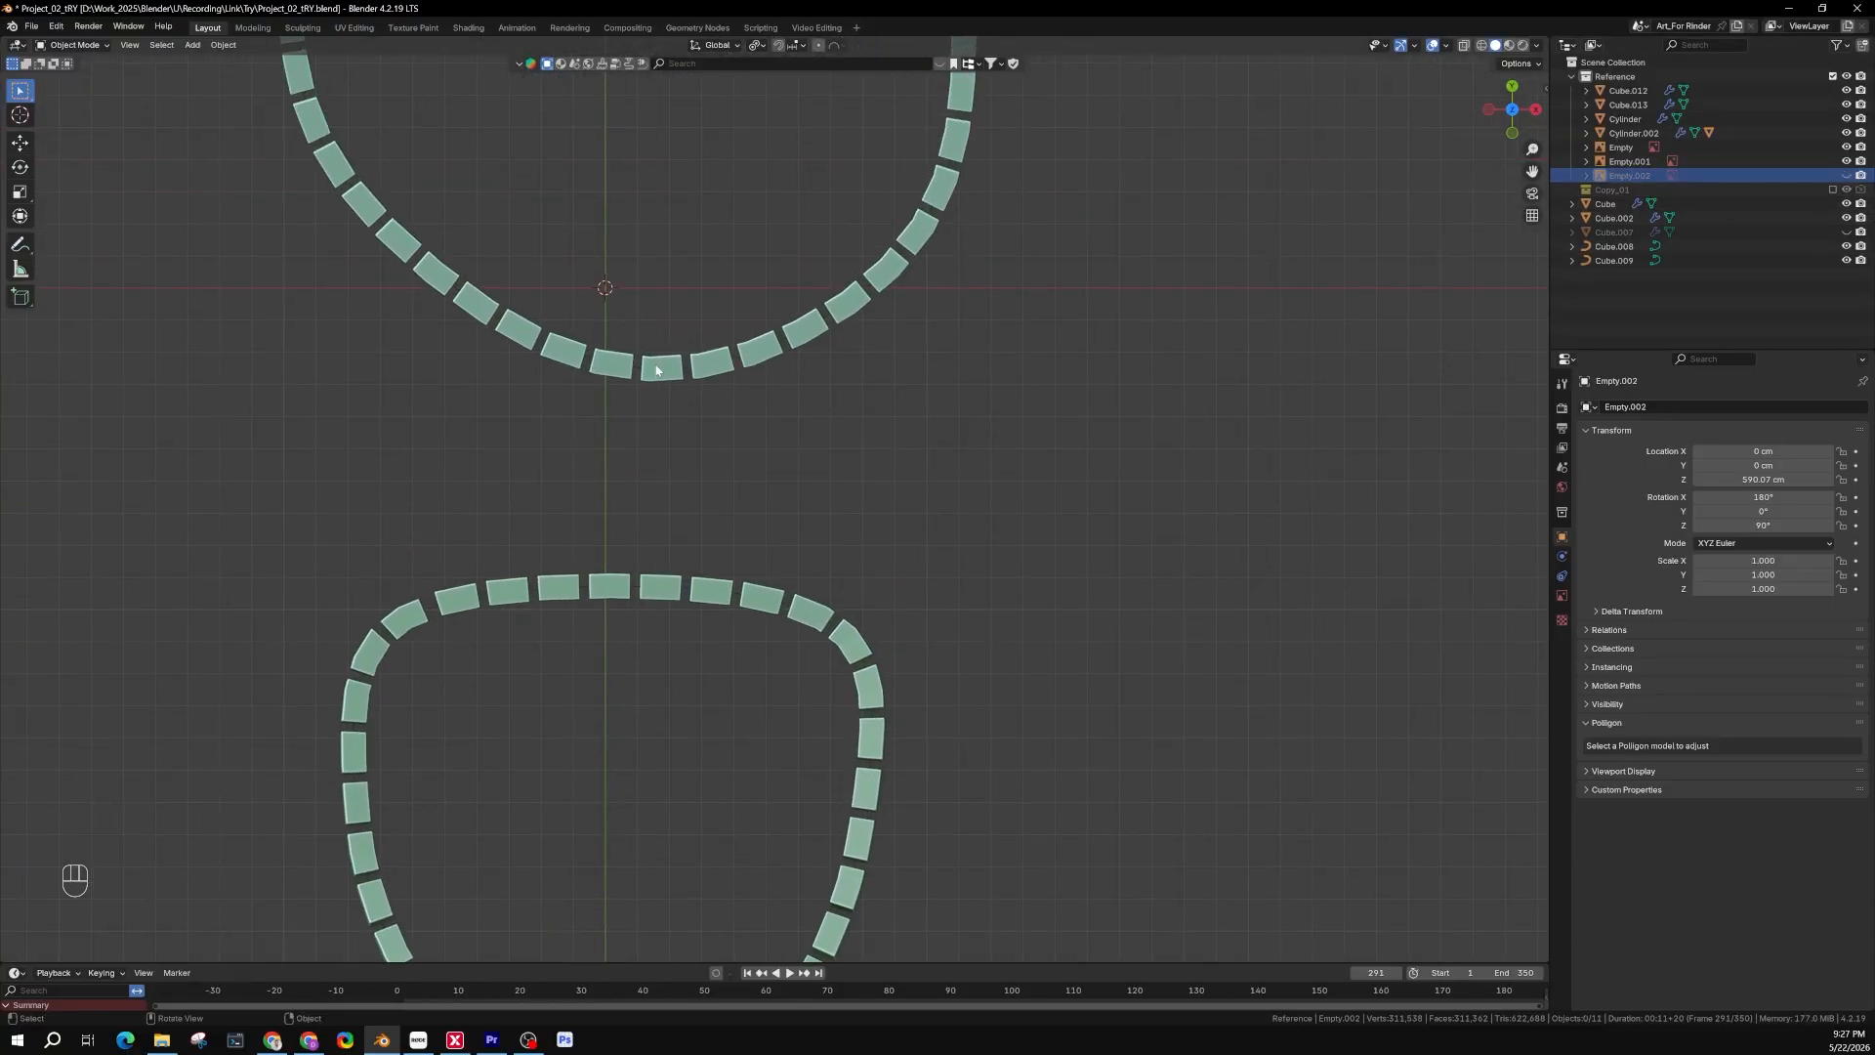
{"action": "left_click", "coordinate": [655, 369]}
{"action": "scroll", "coordinate": [652, 369], "scroll_direction": "up", "scroll_amount": 4}
{"action": "scroll", "coordinate": [679, 474], "scroll_direction": "down", "scroll_amount": 3}
{"action": "key", "text": "Tab"}
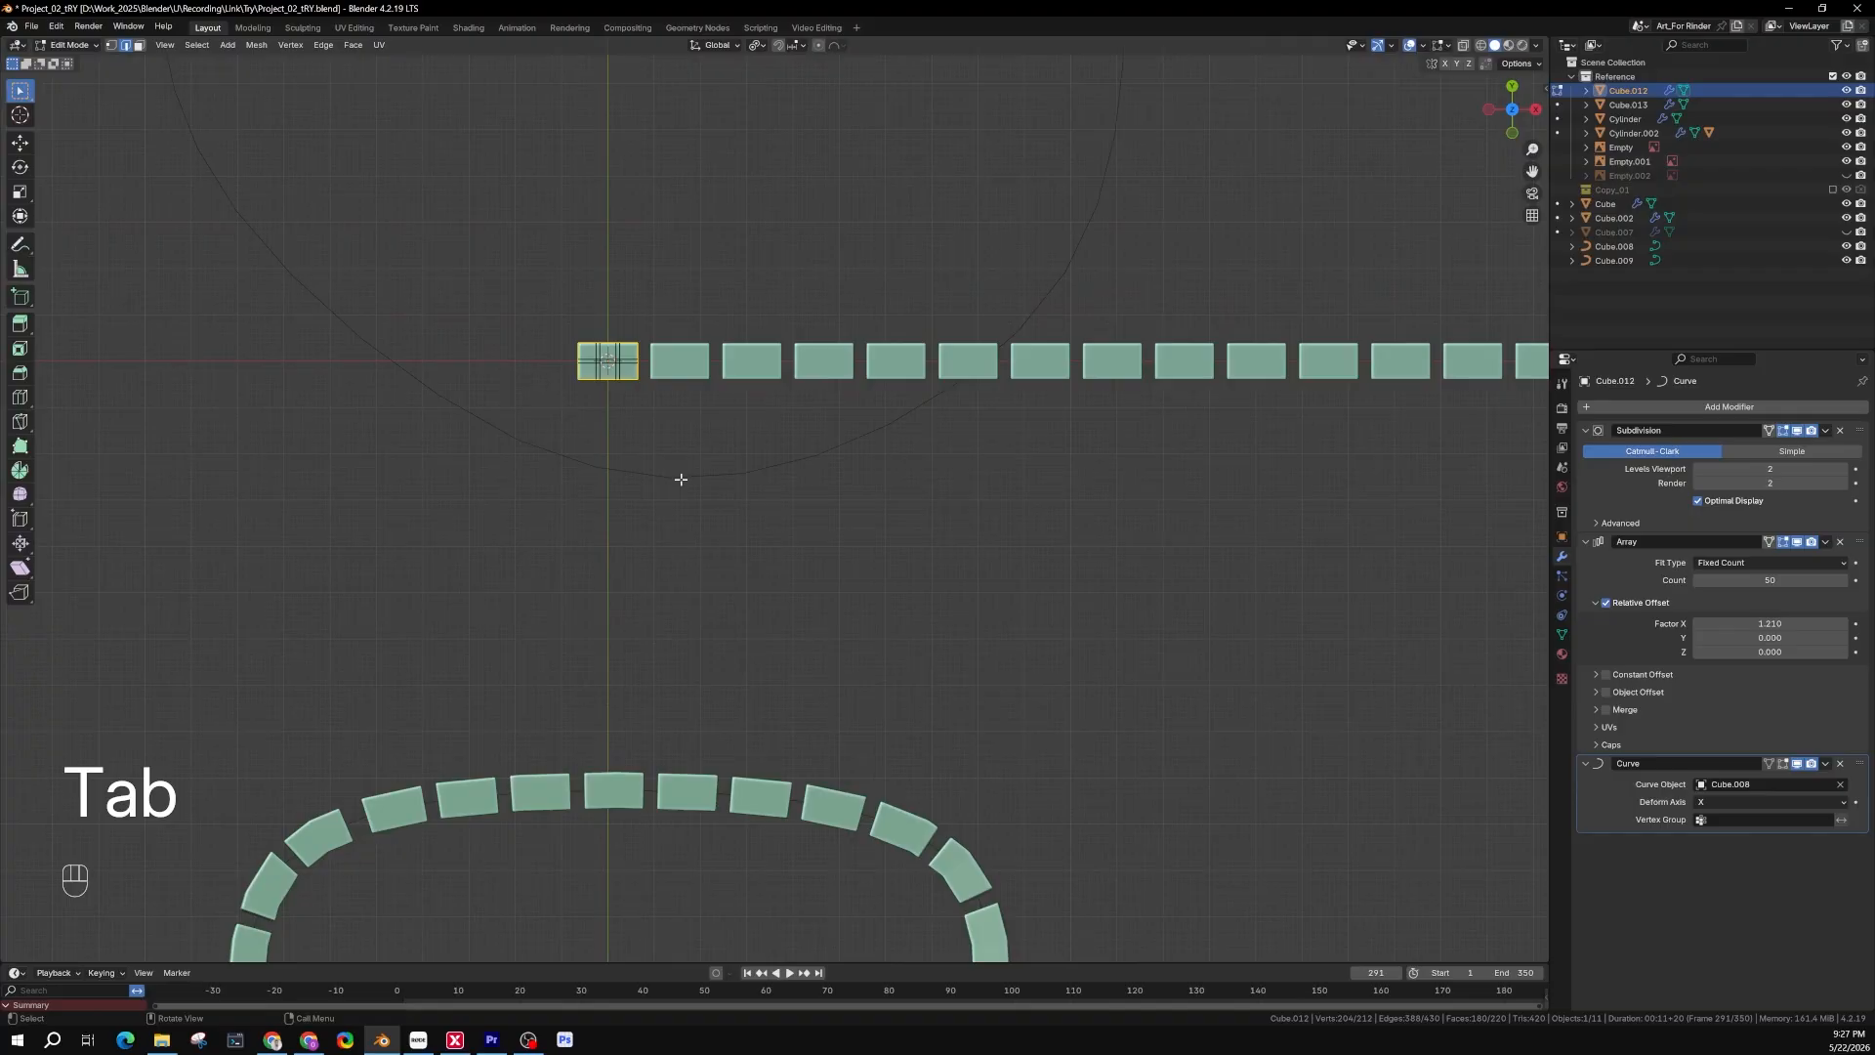
{"action": "scroll", "coordinate": [646, 421], "scroll_direction": "down", "scroll_amount": 2}
{"action": "middle_click_drag", "start_coordinate": [646, 421], "coordinate": [702, 507], "text": "shift"}
{"action": "scroll", "coordinate": [647, 458], "scroll_direction": "up", "scroll_amount": 3}
{"action": "scroll", "coordinate": [646, 457], "scroll_direction": "down", "scroll_amount": 2}
{"action": "scroll", "coordinate": [698, 504], "scroll_direction": "up", "scroll_amount": 10}
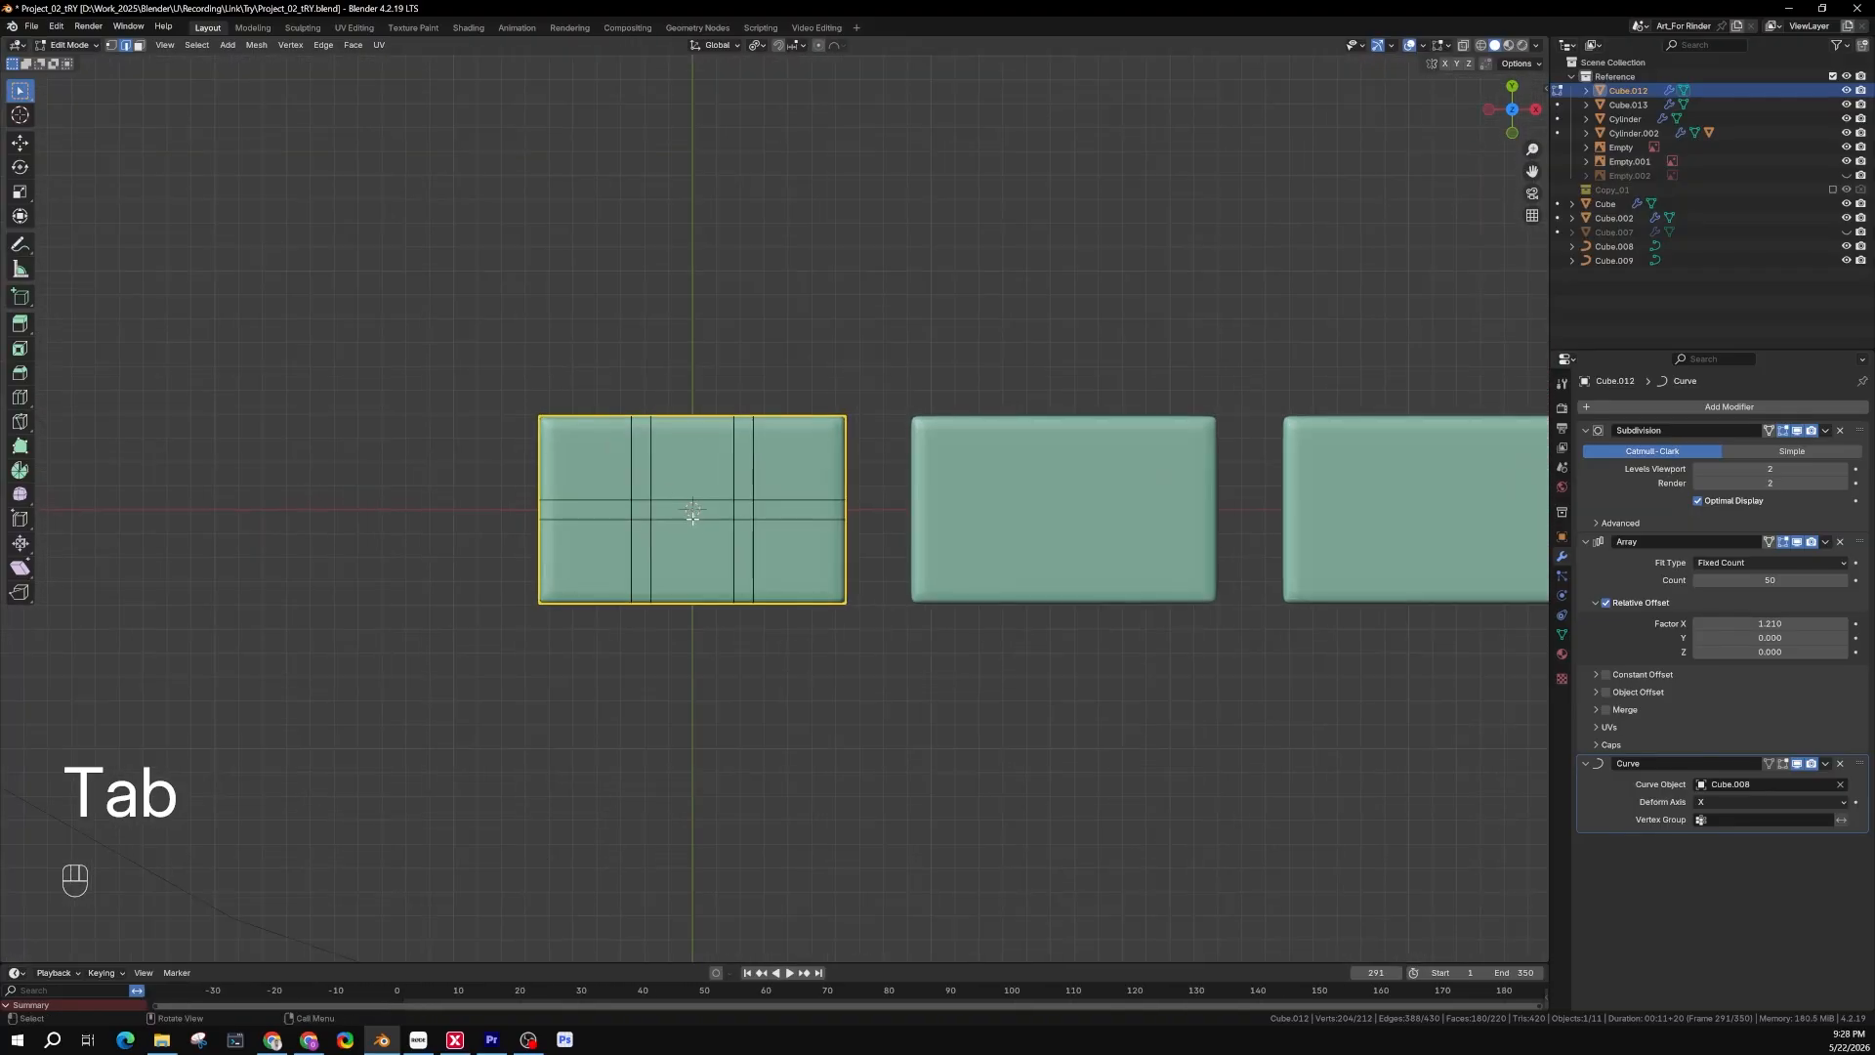
{"action": "scroll", "coordinate": [678, 504], "scroll_direction": "down", "scroll_amount": 5}
{"action": "middle_click_drag", "start_coordinate": [679, 503], "coordinate": [694, 554], "text": "shift"}
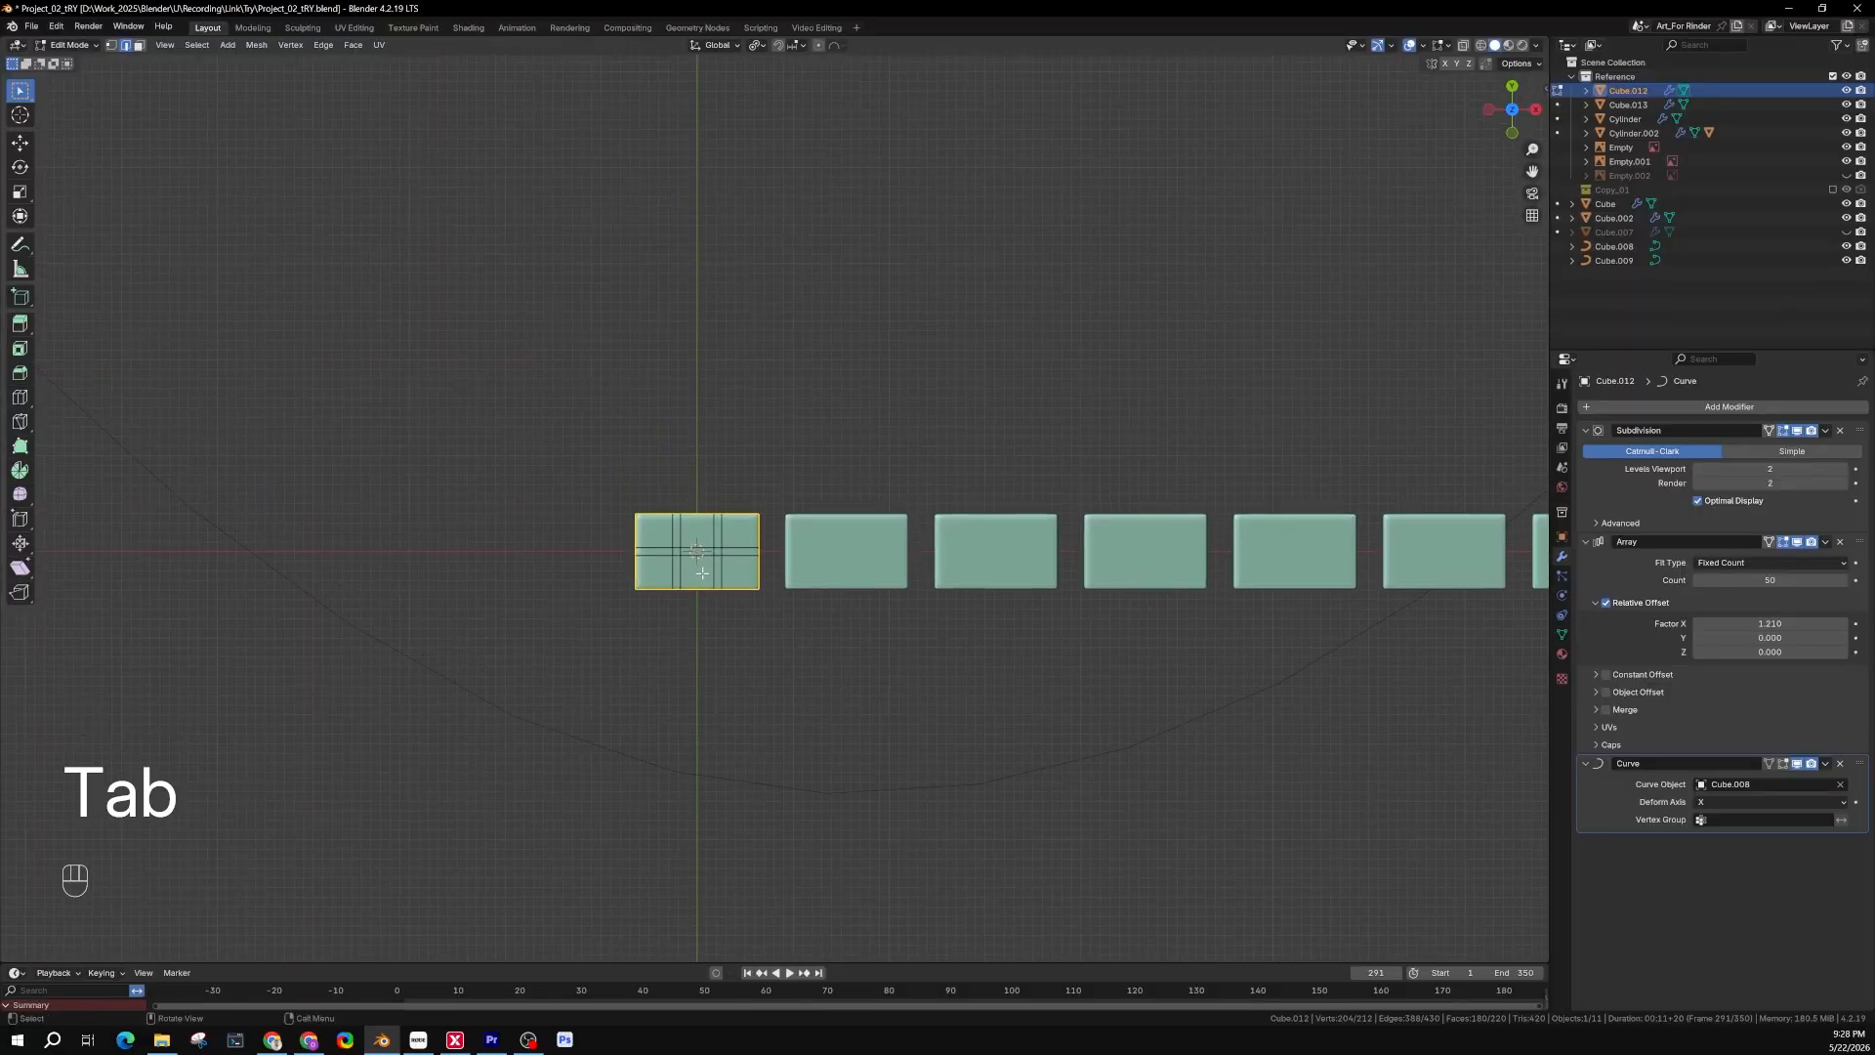
{"action": "scroll", "coordinate": [701, 572], "scroll_direction": "down", "scroll_amount": 2}
{"action": "key", "text": "g"}
{"action": "key", "text": "y"}
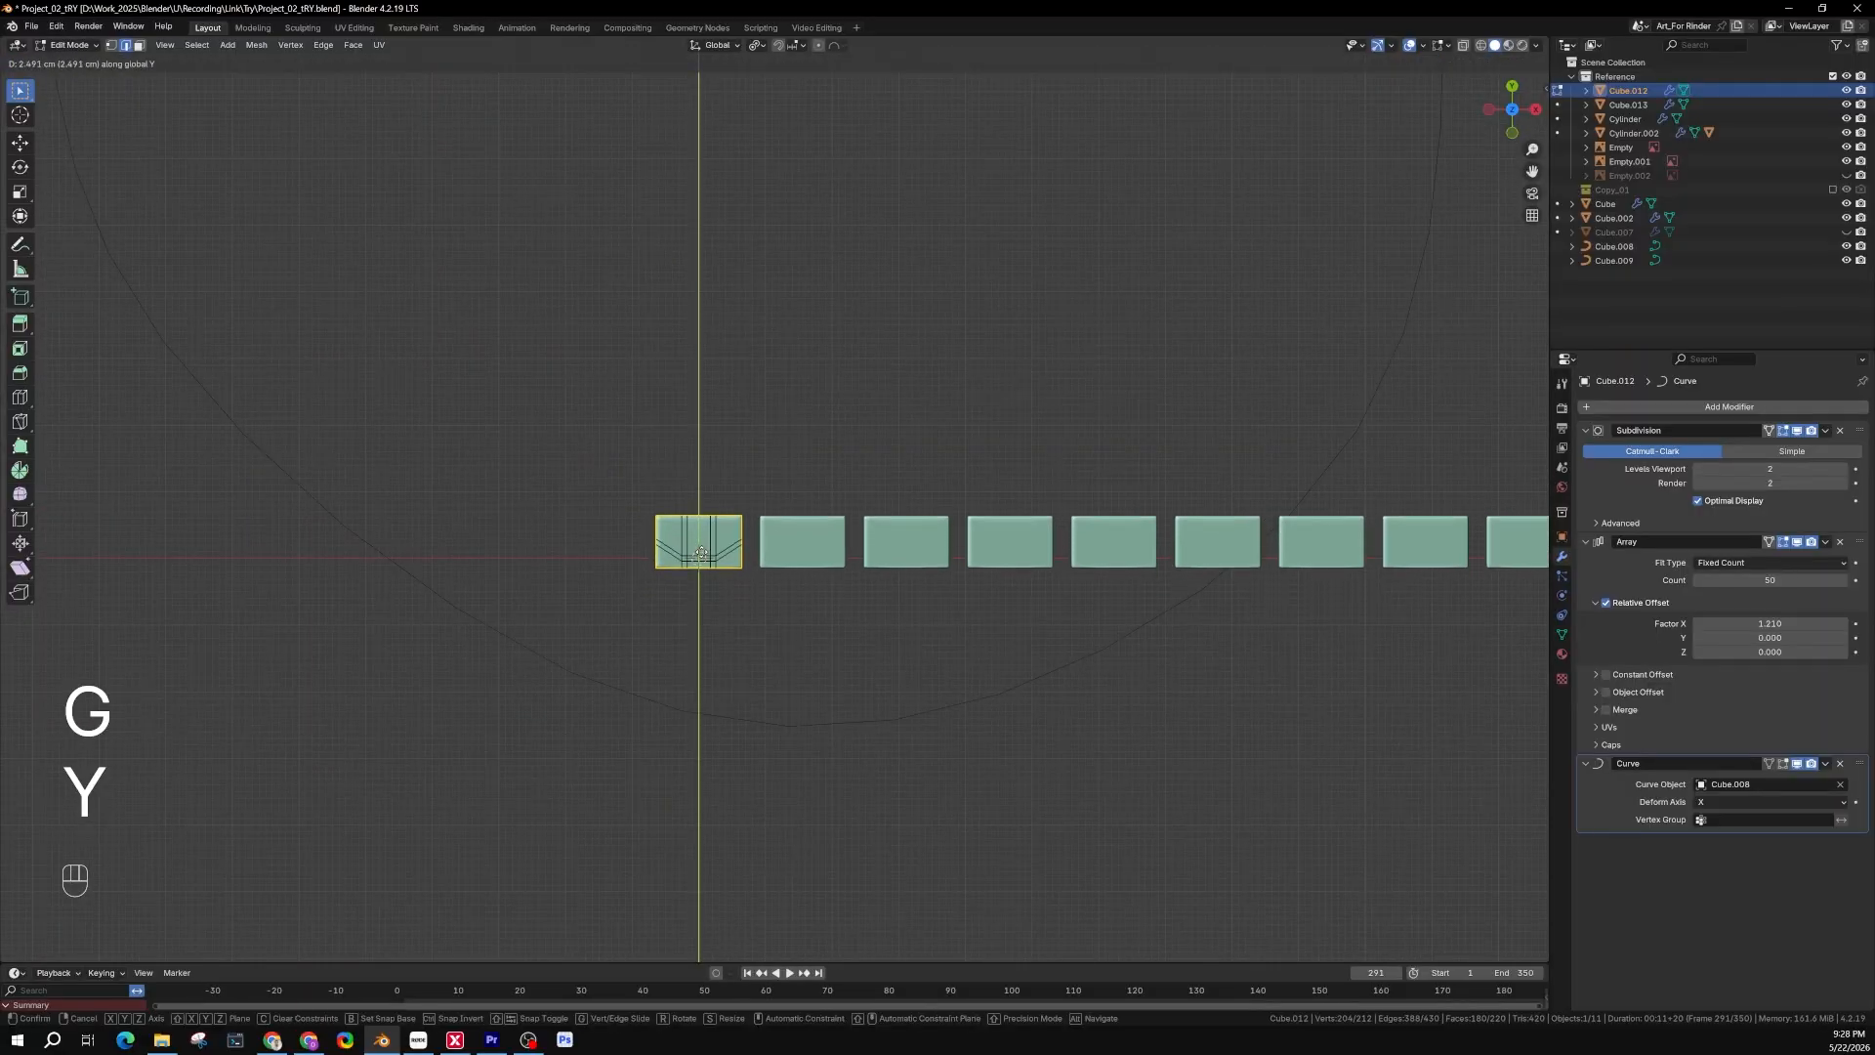
{"action": "left_click", "coordinate": [710, 543]}
{"action": "key", "text": "ctrl+z"}
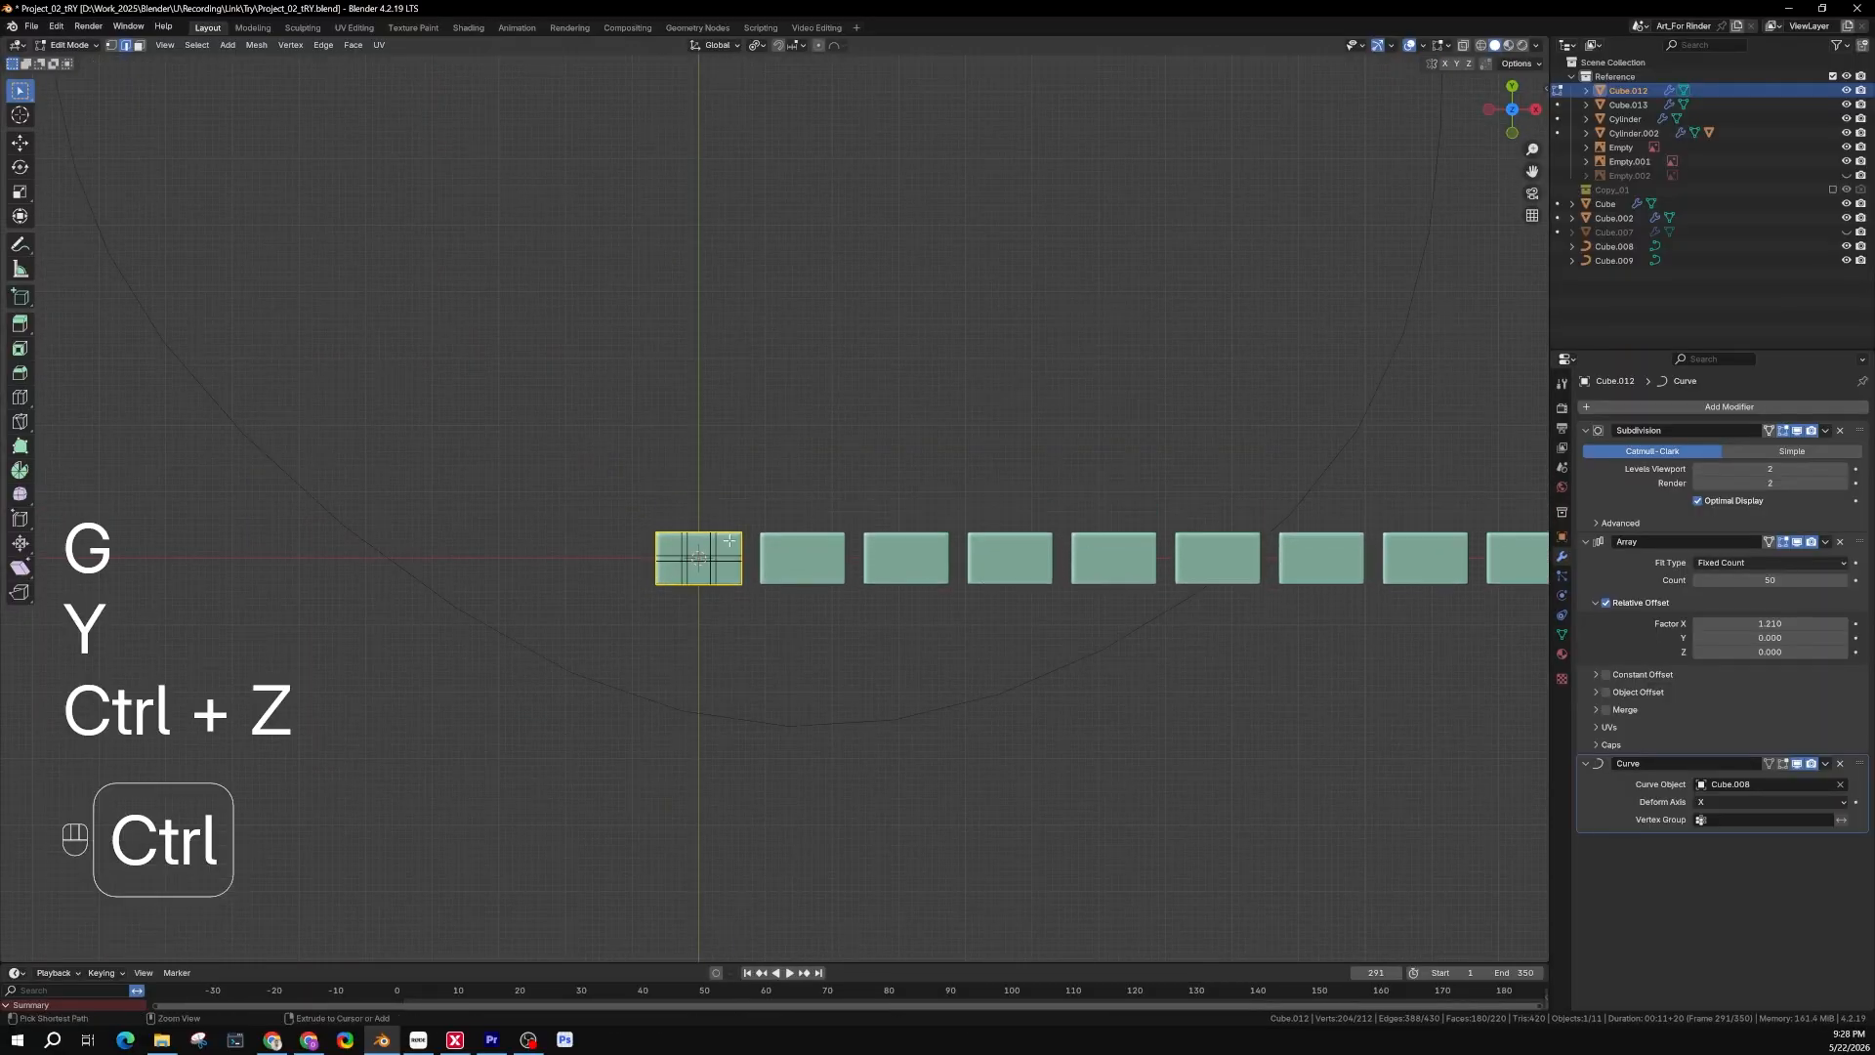
Try shifting the larger loop's entire base block about 7.17 cm along positive Y, then undo the move
{"action": "key", "text": "a"}
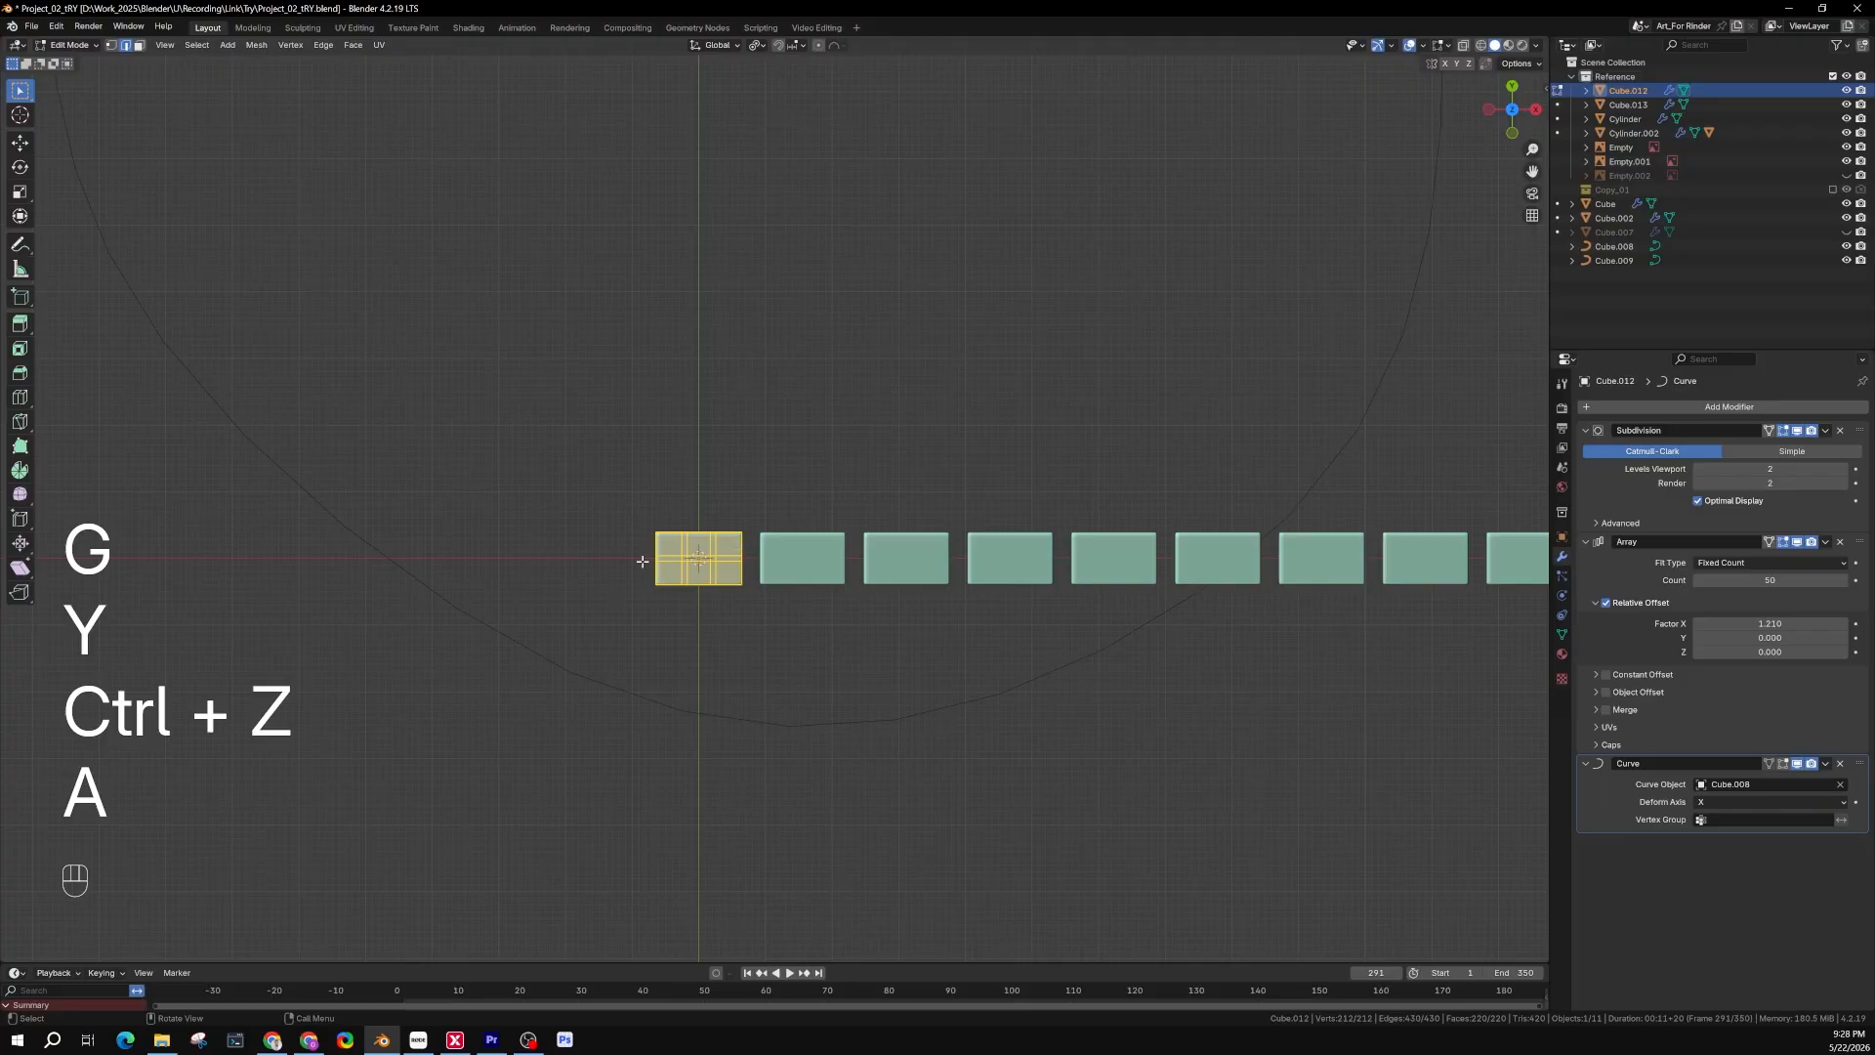
{"action": "scroll", "coordinate": [699, 557], "scroll_direction": "up", "scroll_amount": 3}
{"action": "key", "text": "g"}
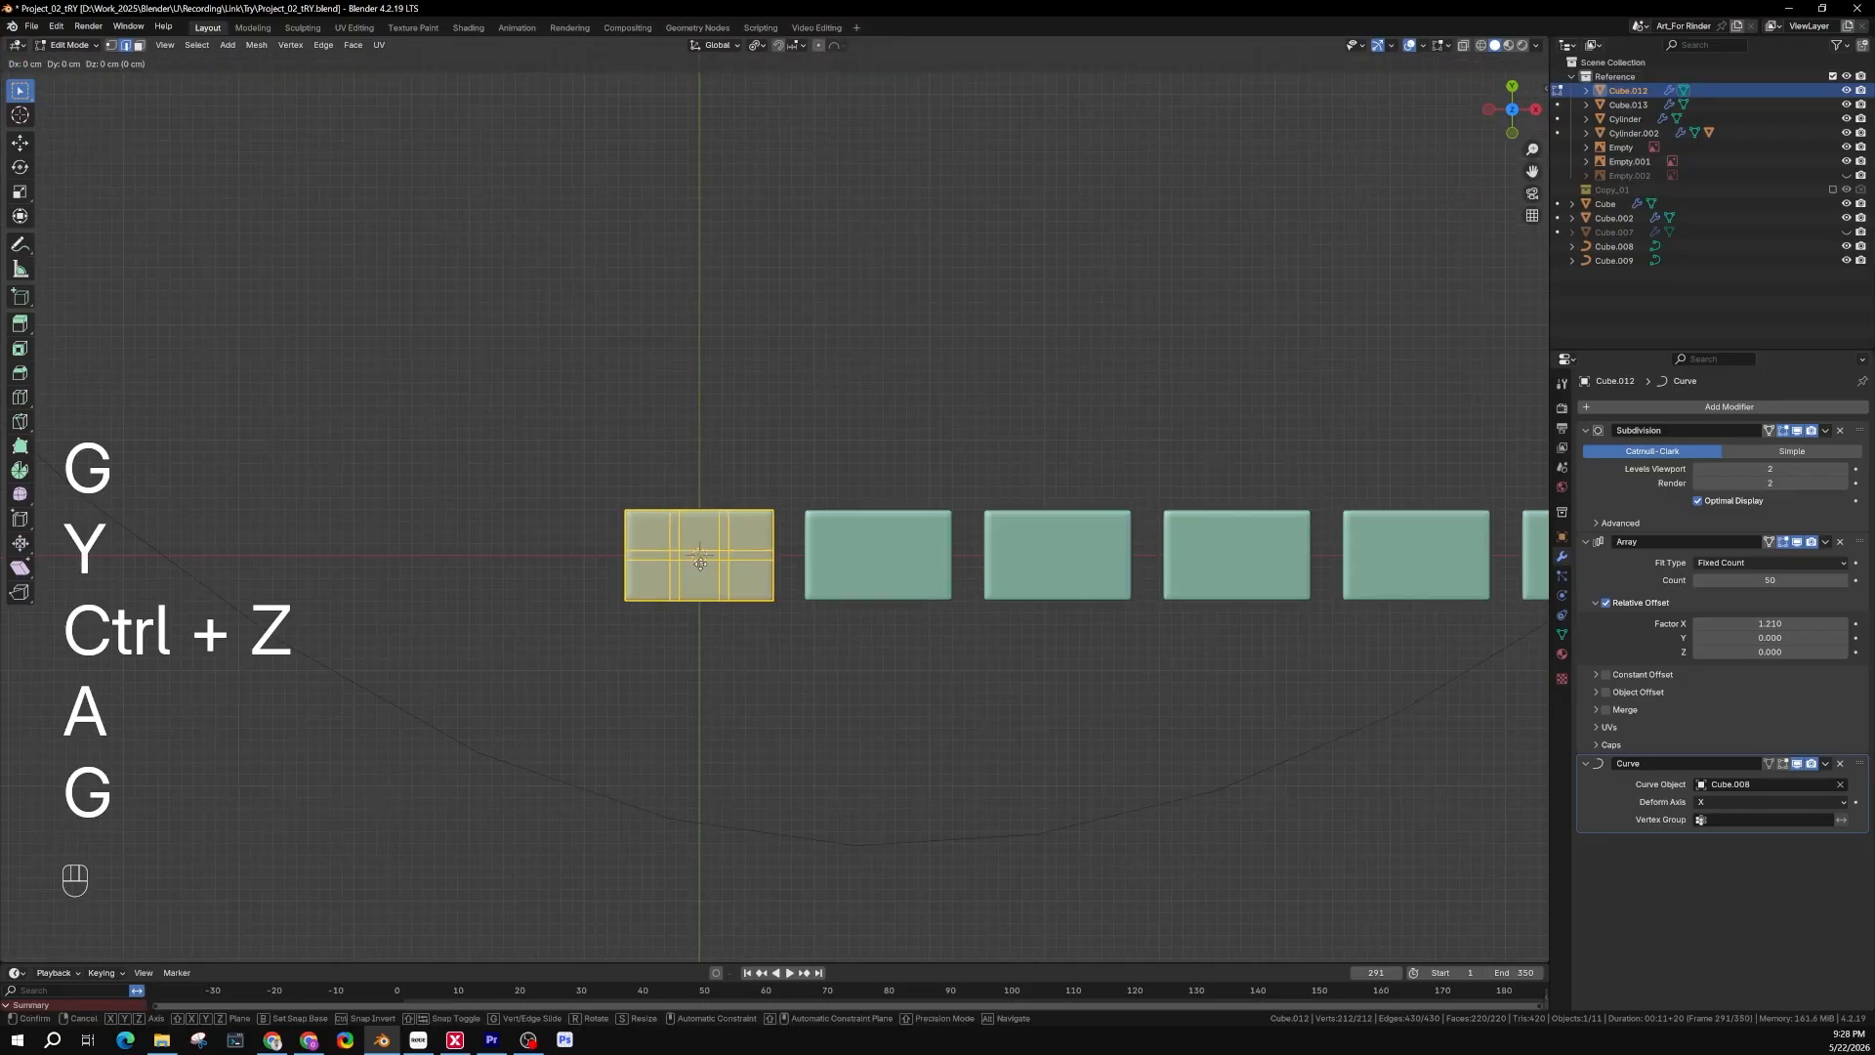
{"action": "key", "text": "y"}
{"action": "left_click", "coordinate": [706, 514]}
{"action": "scroll", "coordinate": [708, 511], "scroll_direction": "down", "scroll_amount": 2}
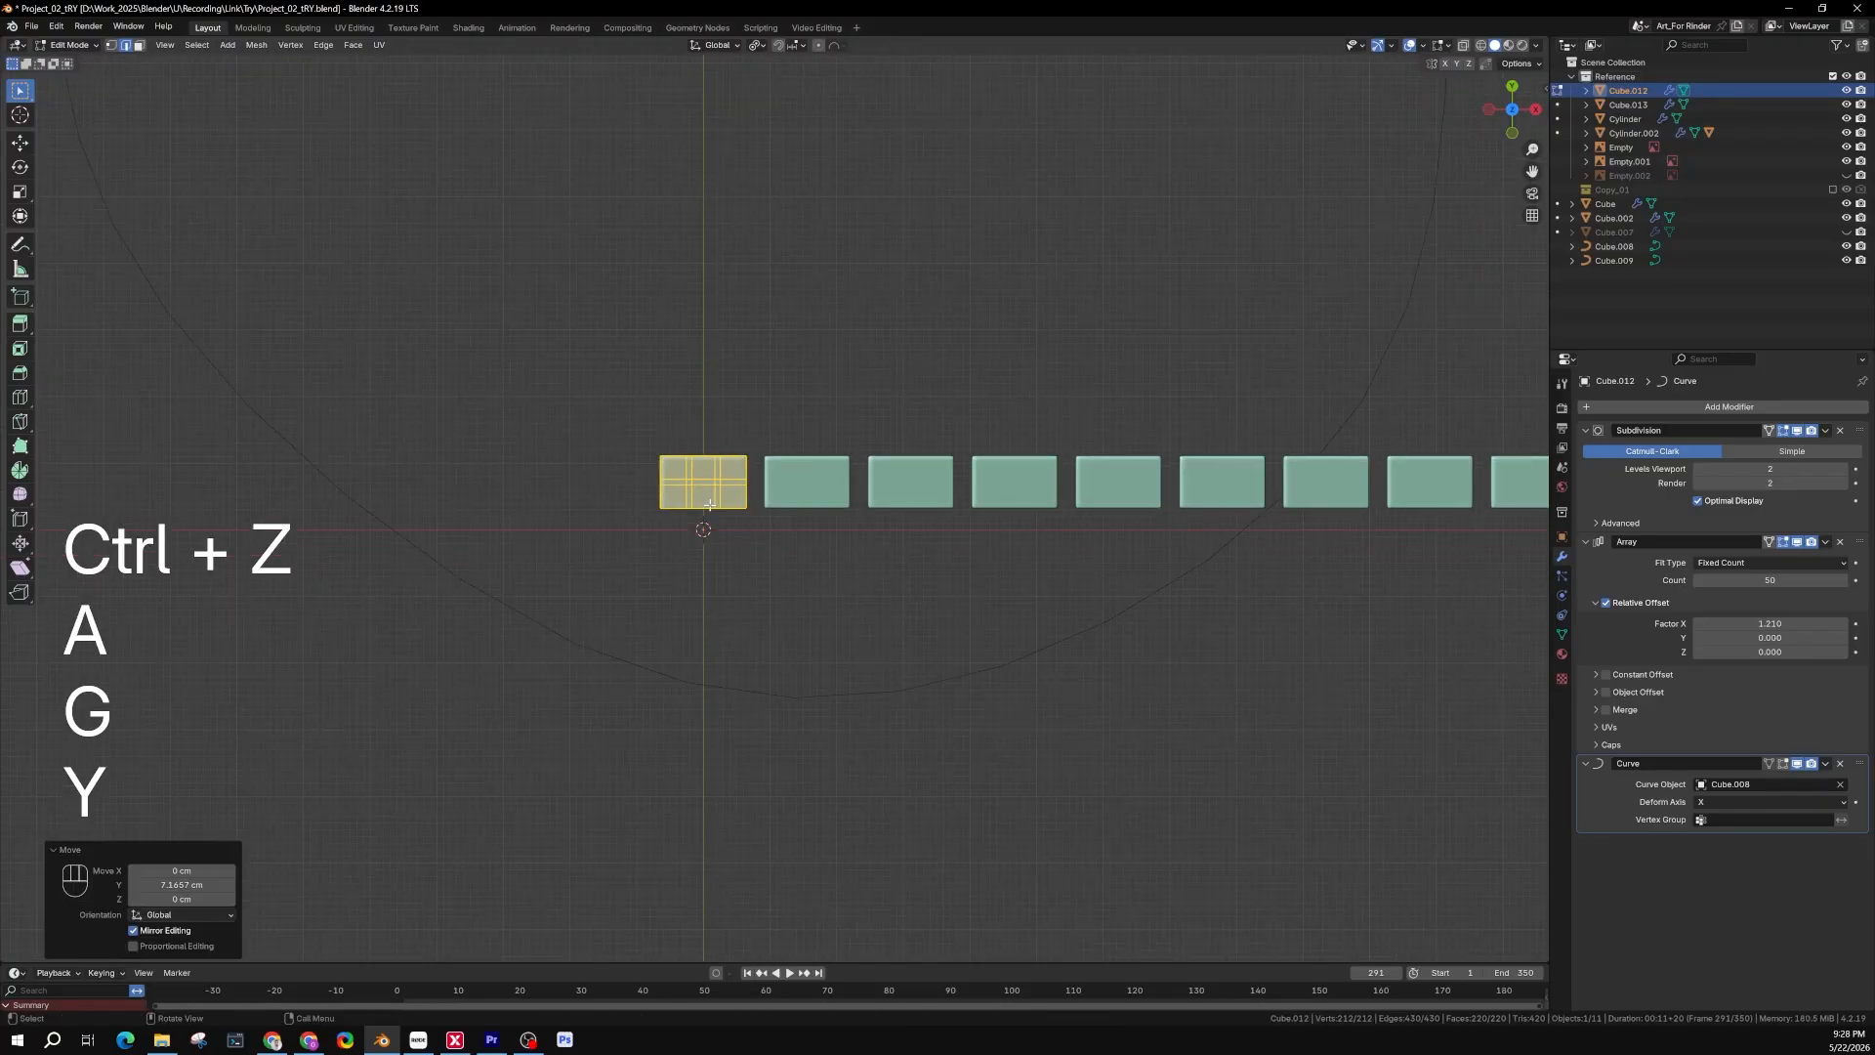
{"action": "key", "text": "Tab"}
{"action": "scroll", "coordinate": [723, 547], "scroll_direction": "down", "scroll_amount": 3}
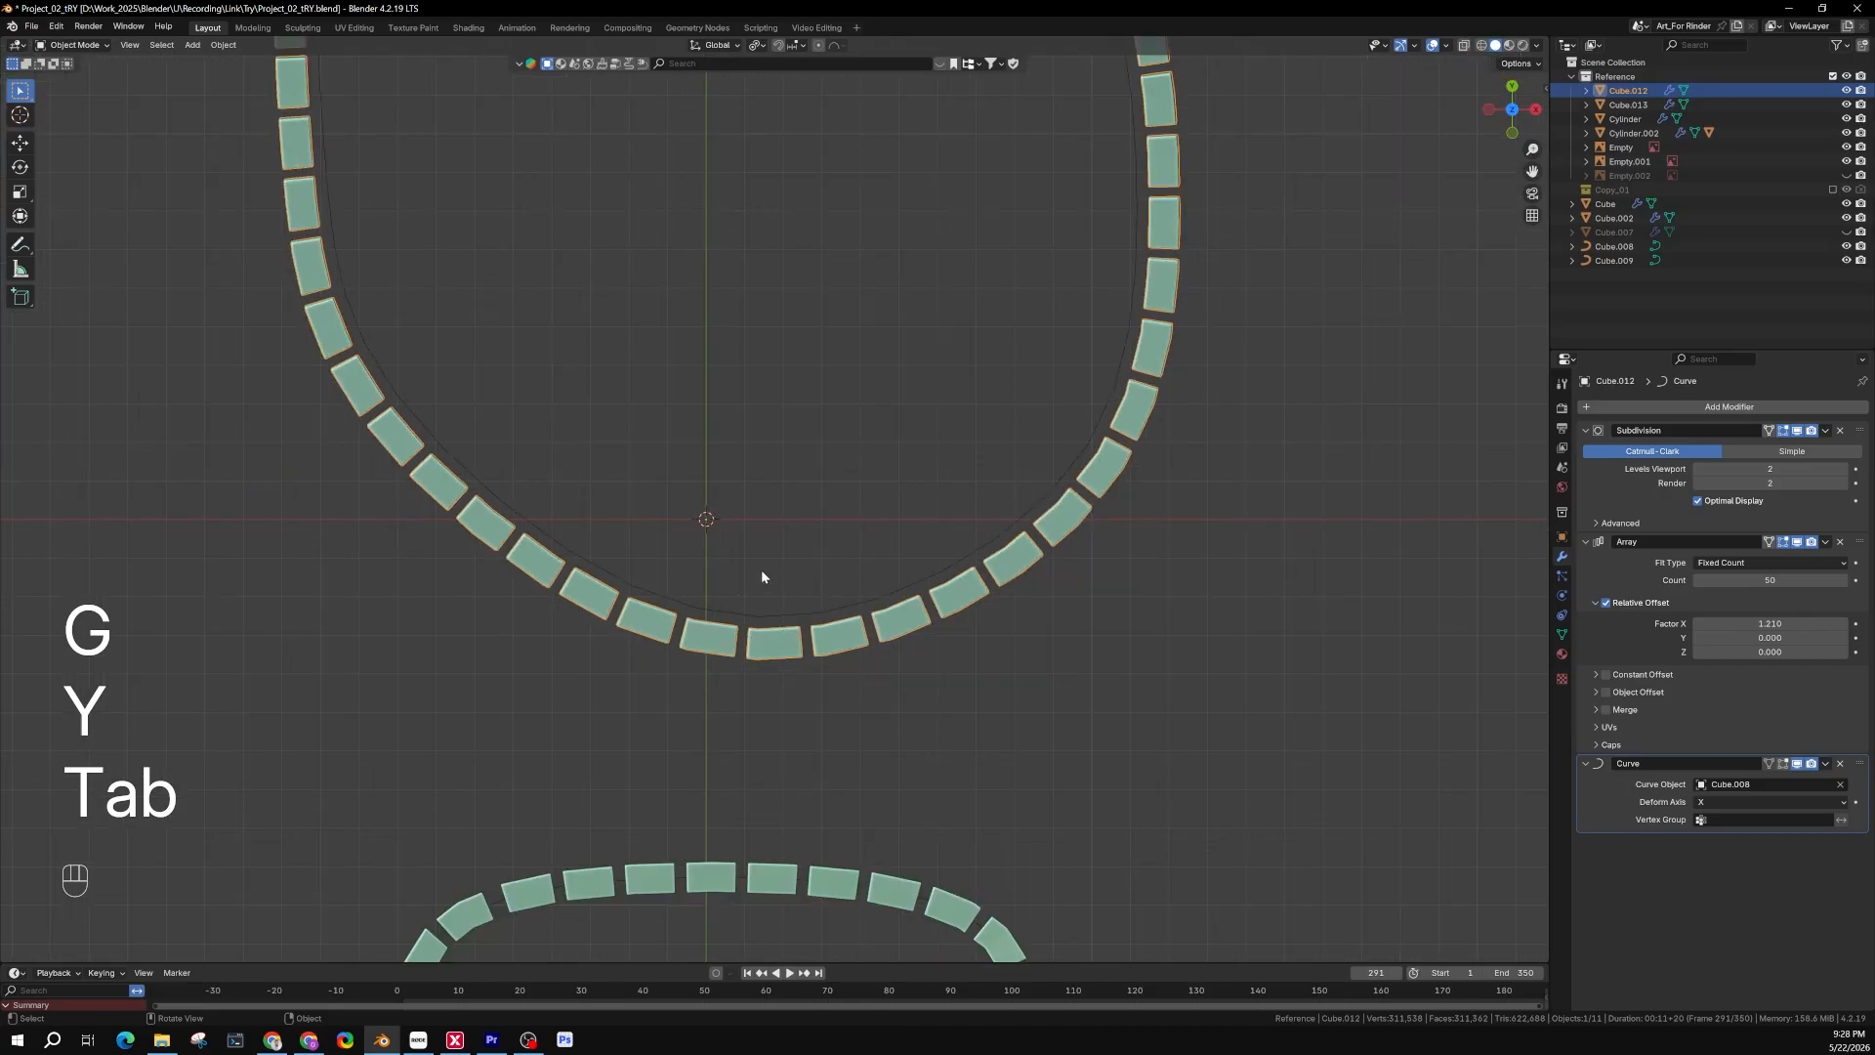
{"action": "key", "text": "ctrl+z"}
{"action": "key", "text": "ctrl+z"}
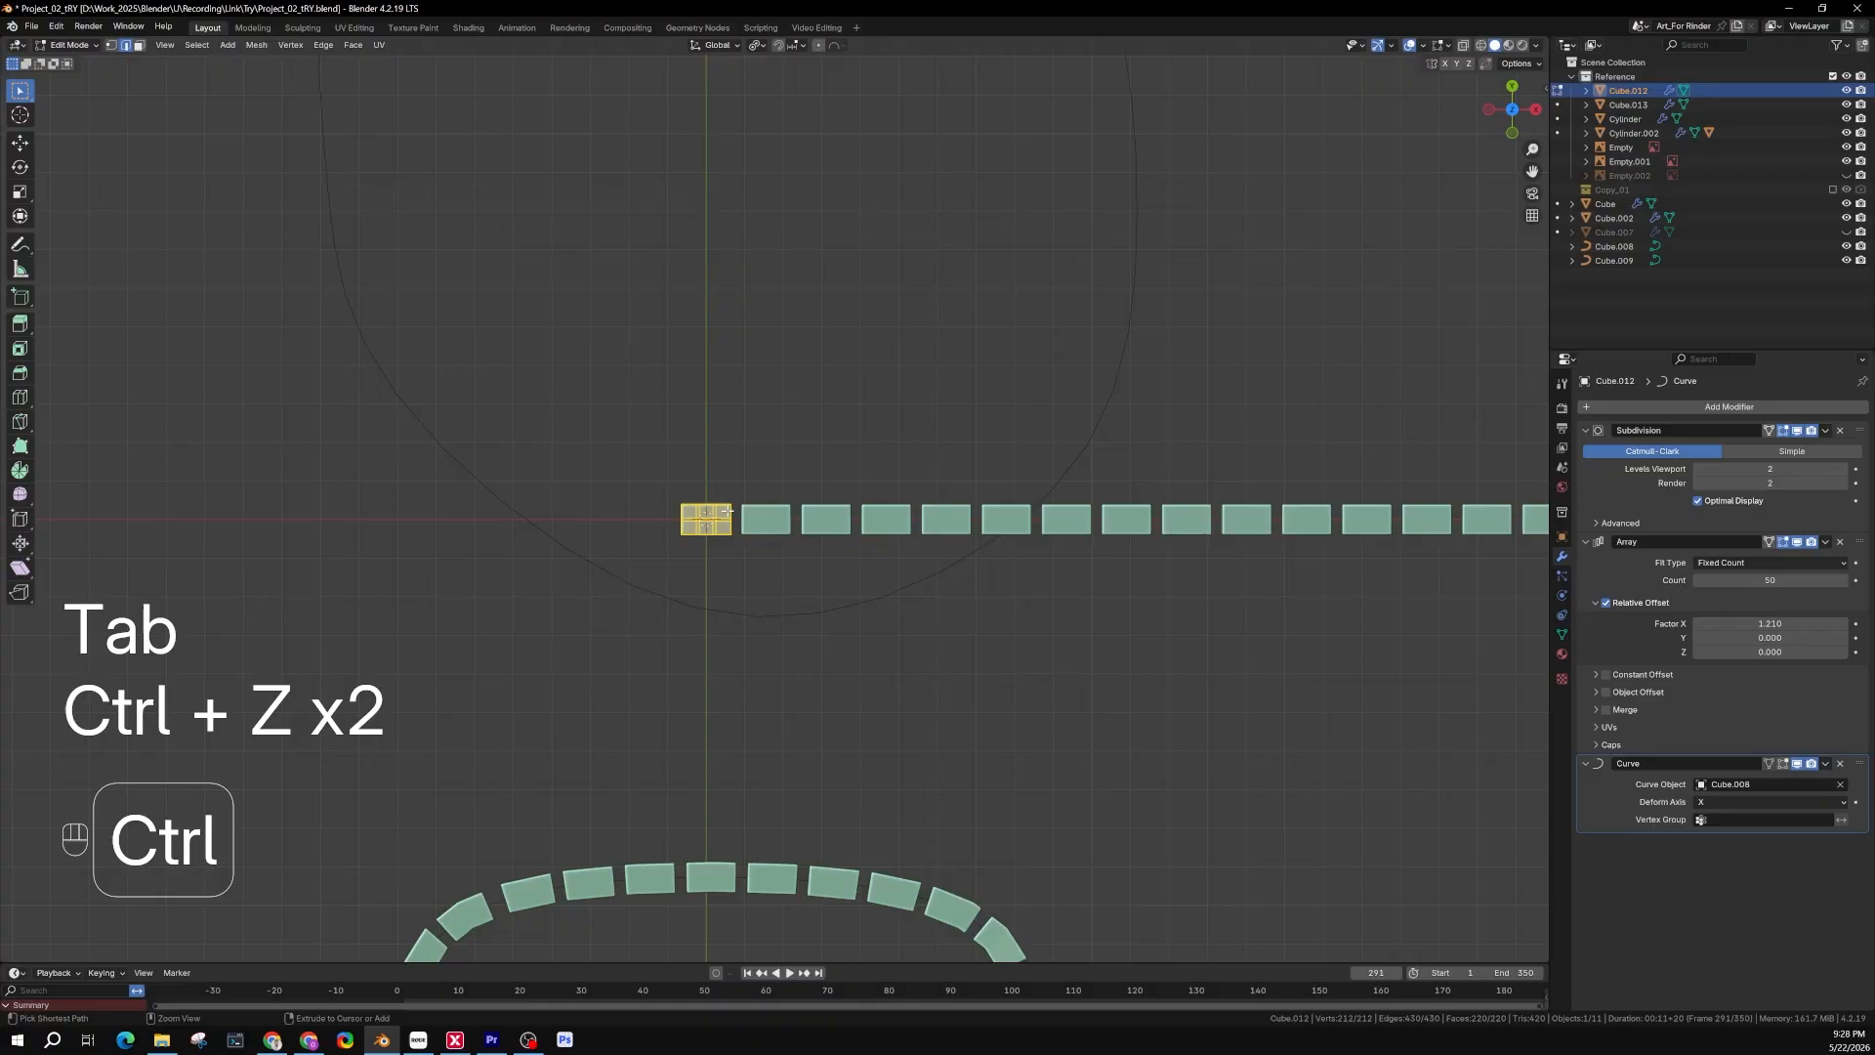
Move the larger loop's entire base block along negative Y to shift the tread inside its outline curve, and finish editing
{"action": "scroll", "coordinate": [706, 530], "scroll_direction": "up", "scroll_amount": 4}
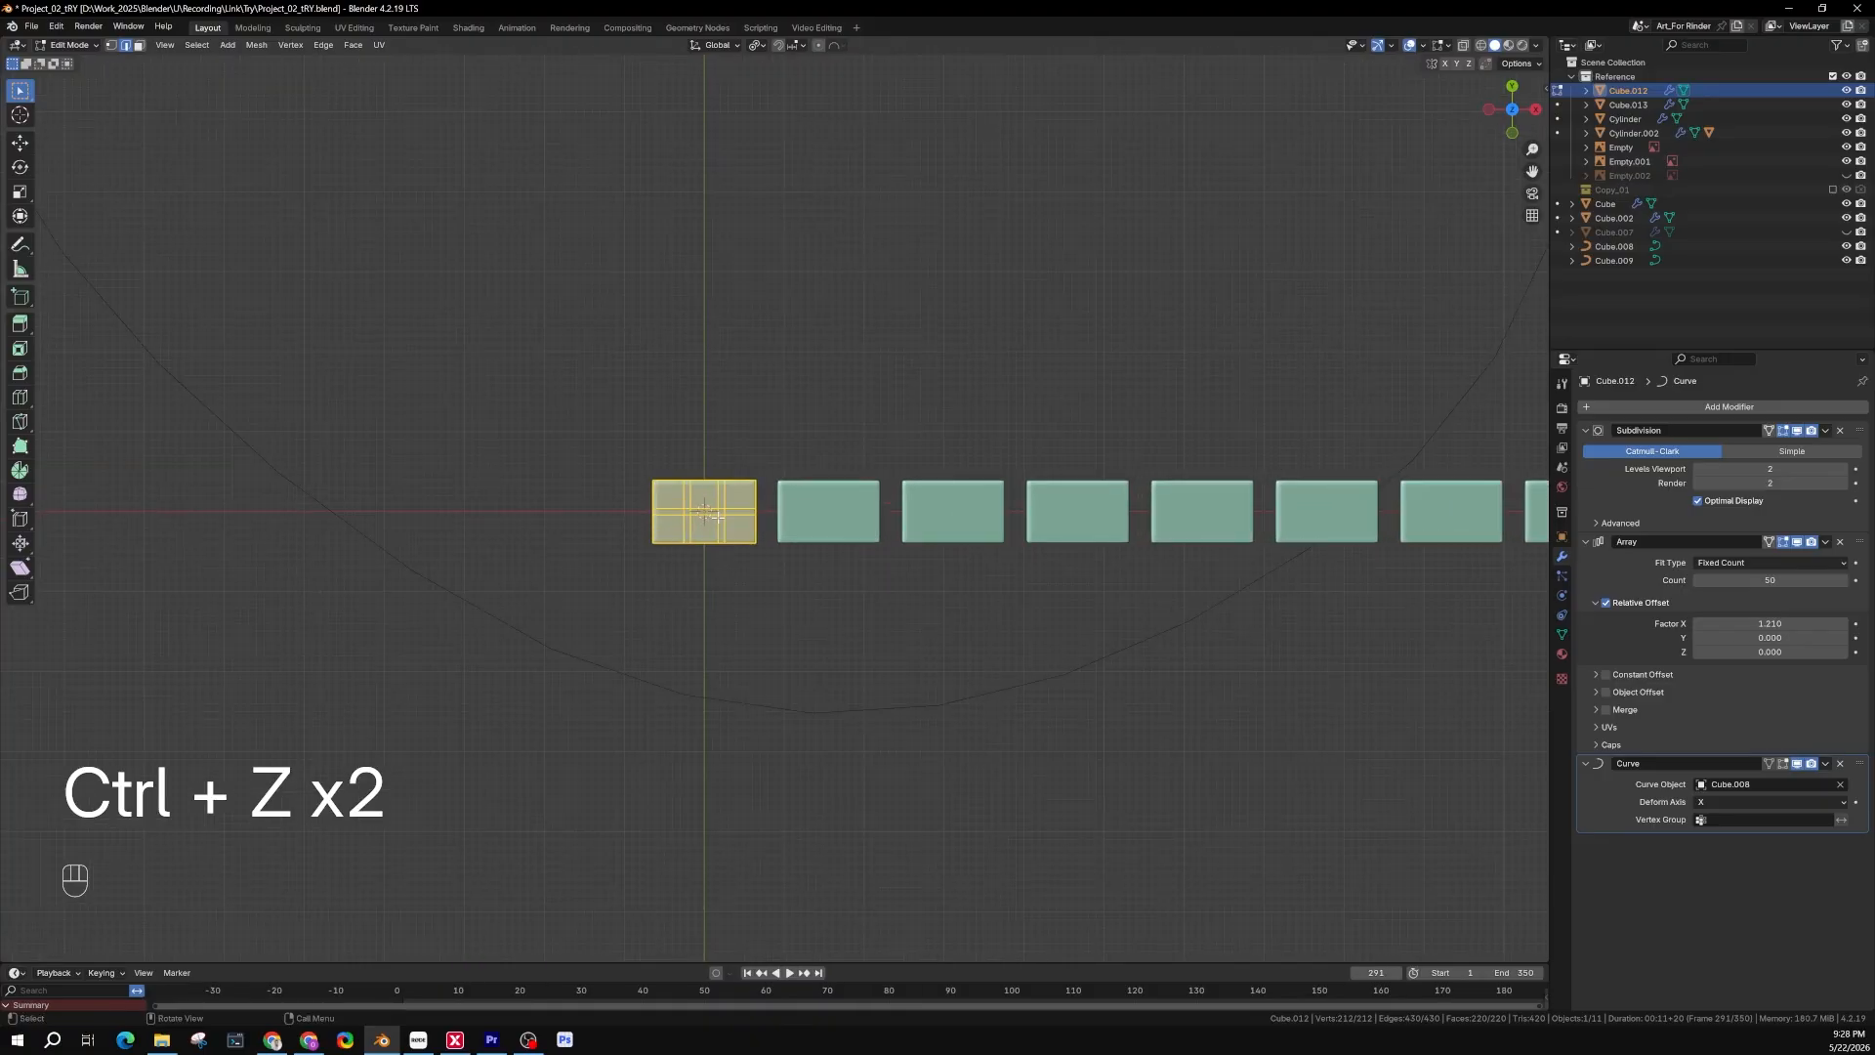
{"action": "key", "text": "g"}
{"action": "key", "text": "y"}
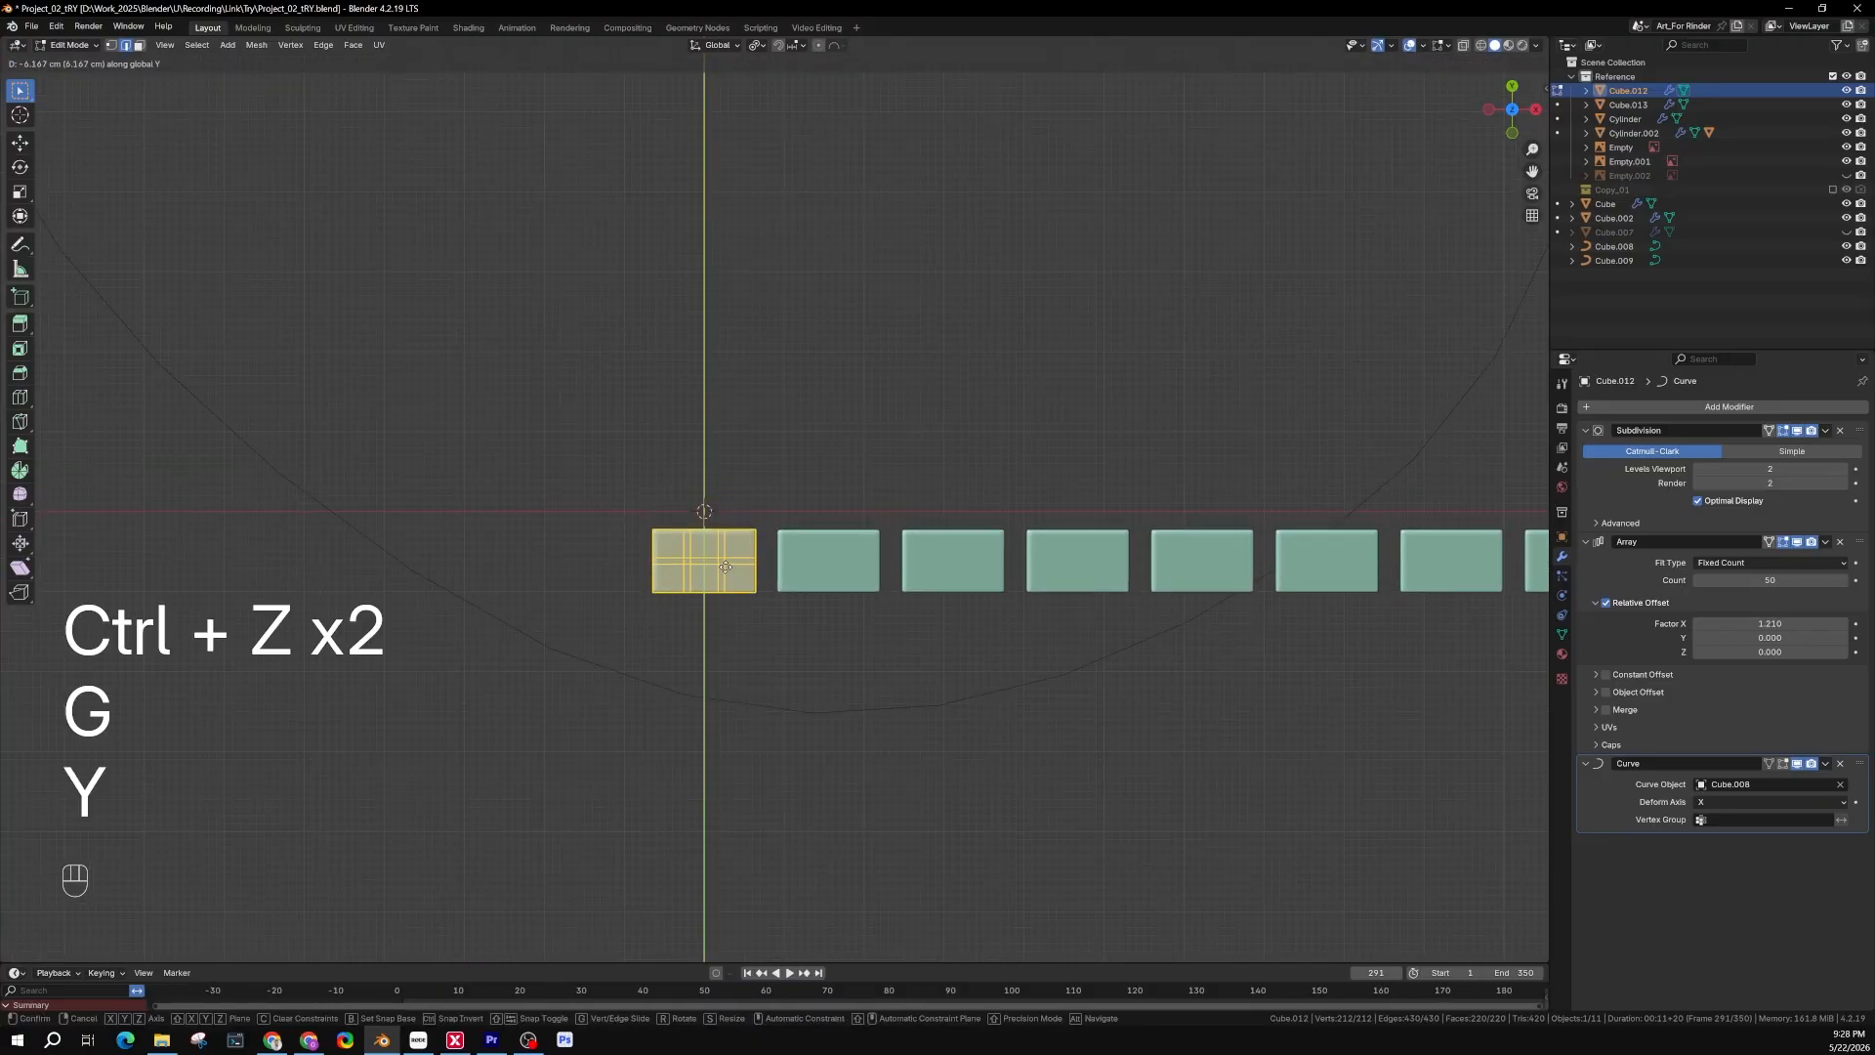
{"action": "left_click", "coordinate": [726, 576]}
{"action": "key", "text": "Tab"}
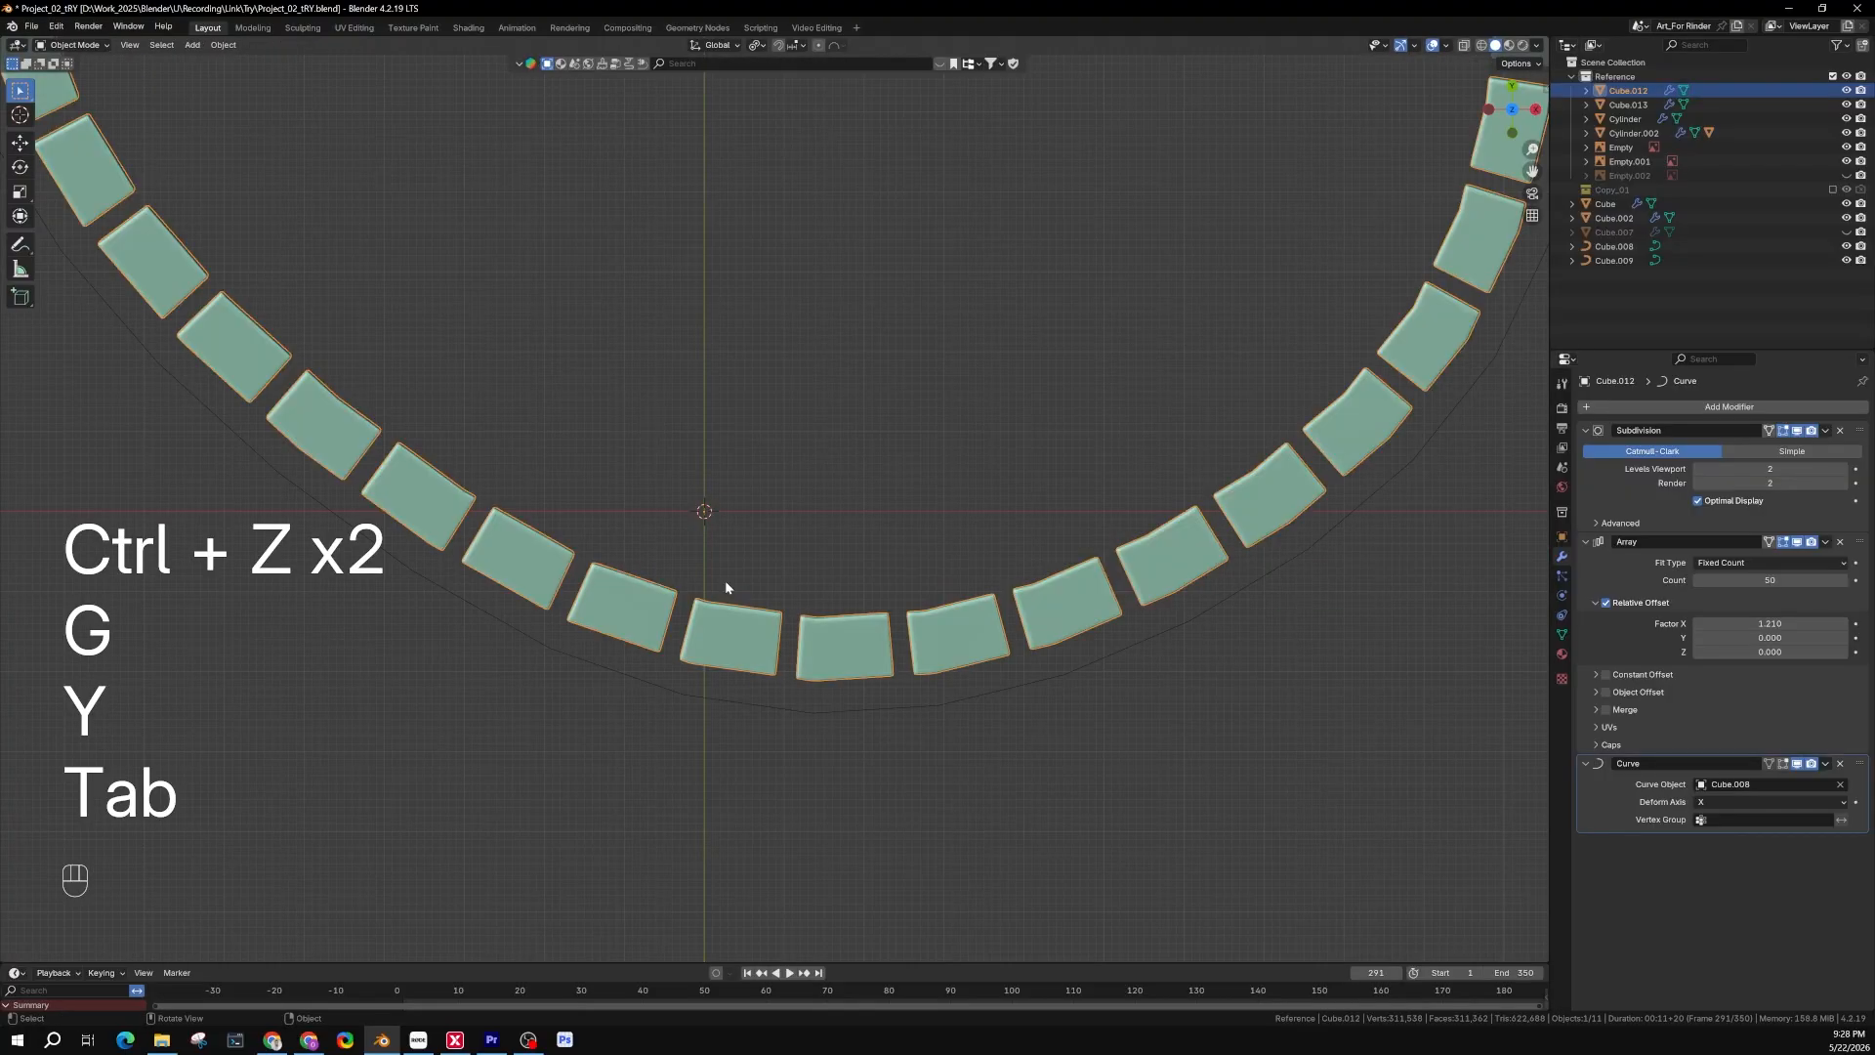
{"action": "scroll", "coordinate": [725, 580], "scroll_direction": "down", "scroll_amount": 5}
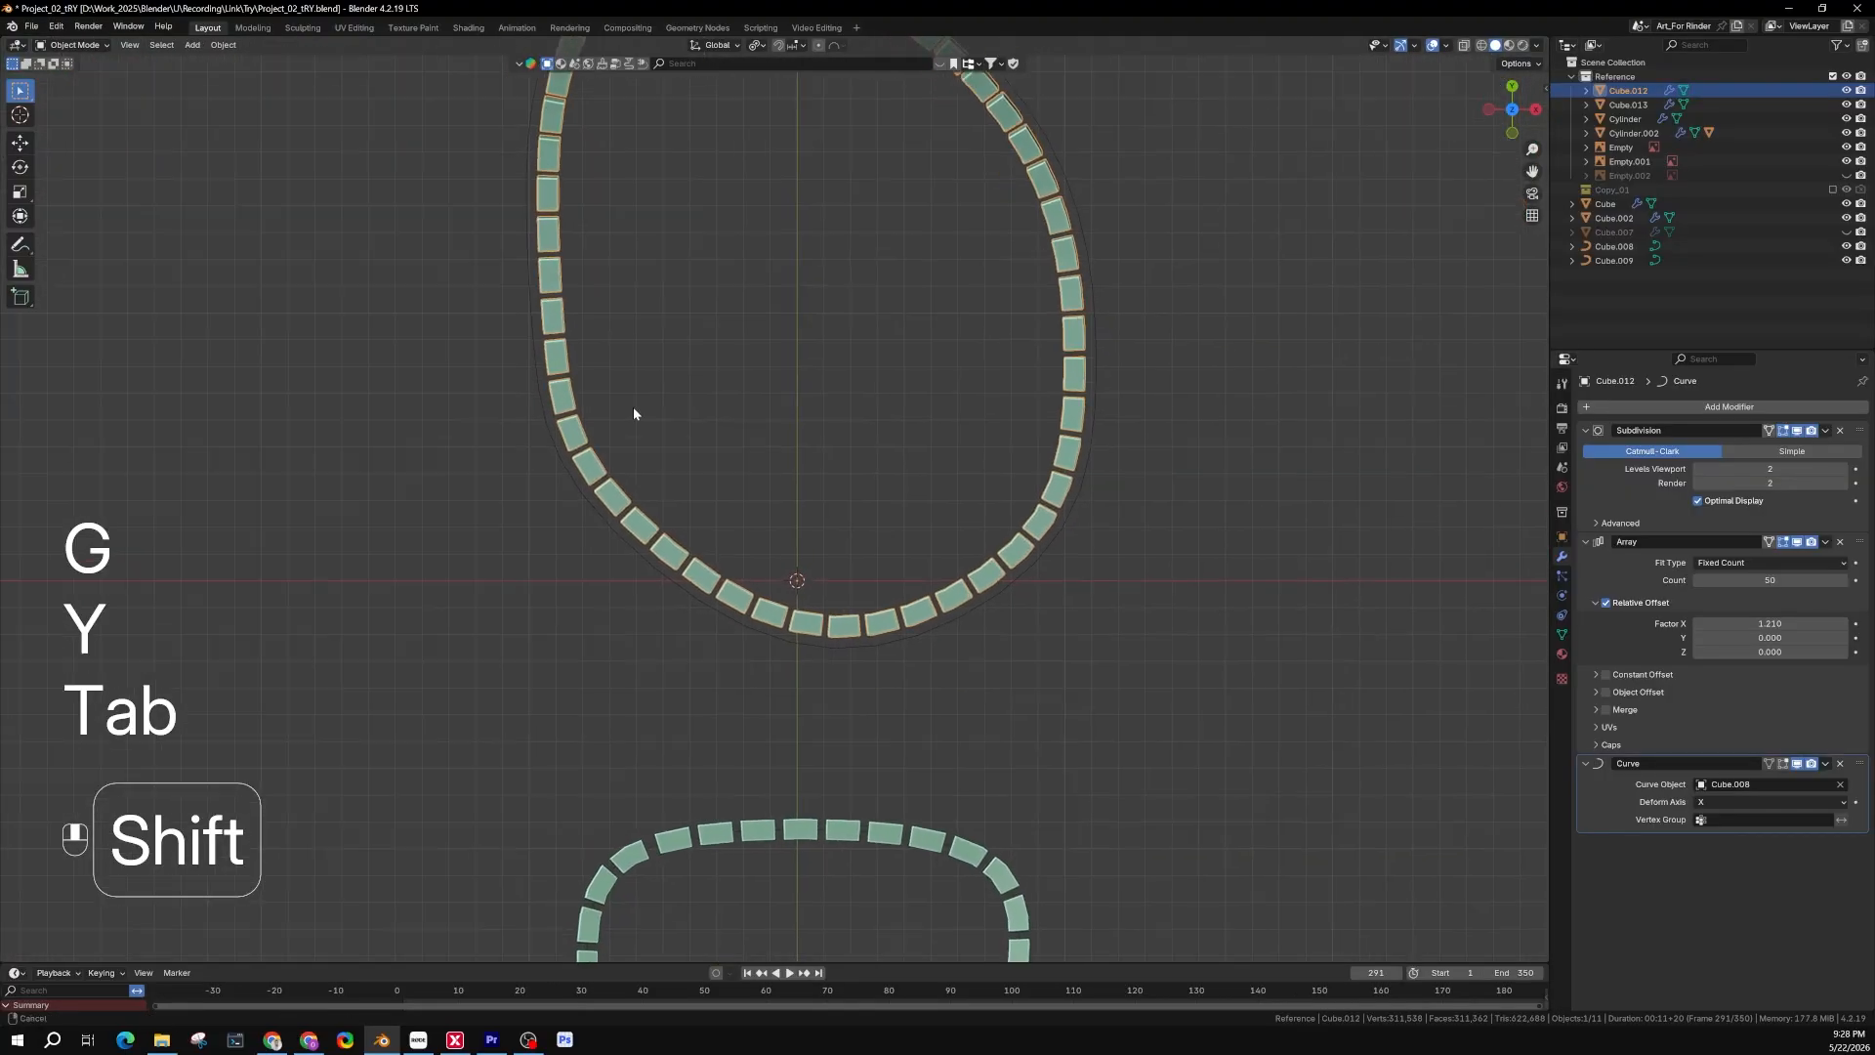
{"action": "scroll", "coordinate": [639, 402], "scroll_direction": "up", "scroll_amount": 4}
{"action": "scroll", "coordinate": [681, 390], "scroll_direction": "down", "scroll_amount": 3}
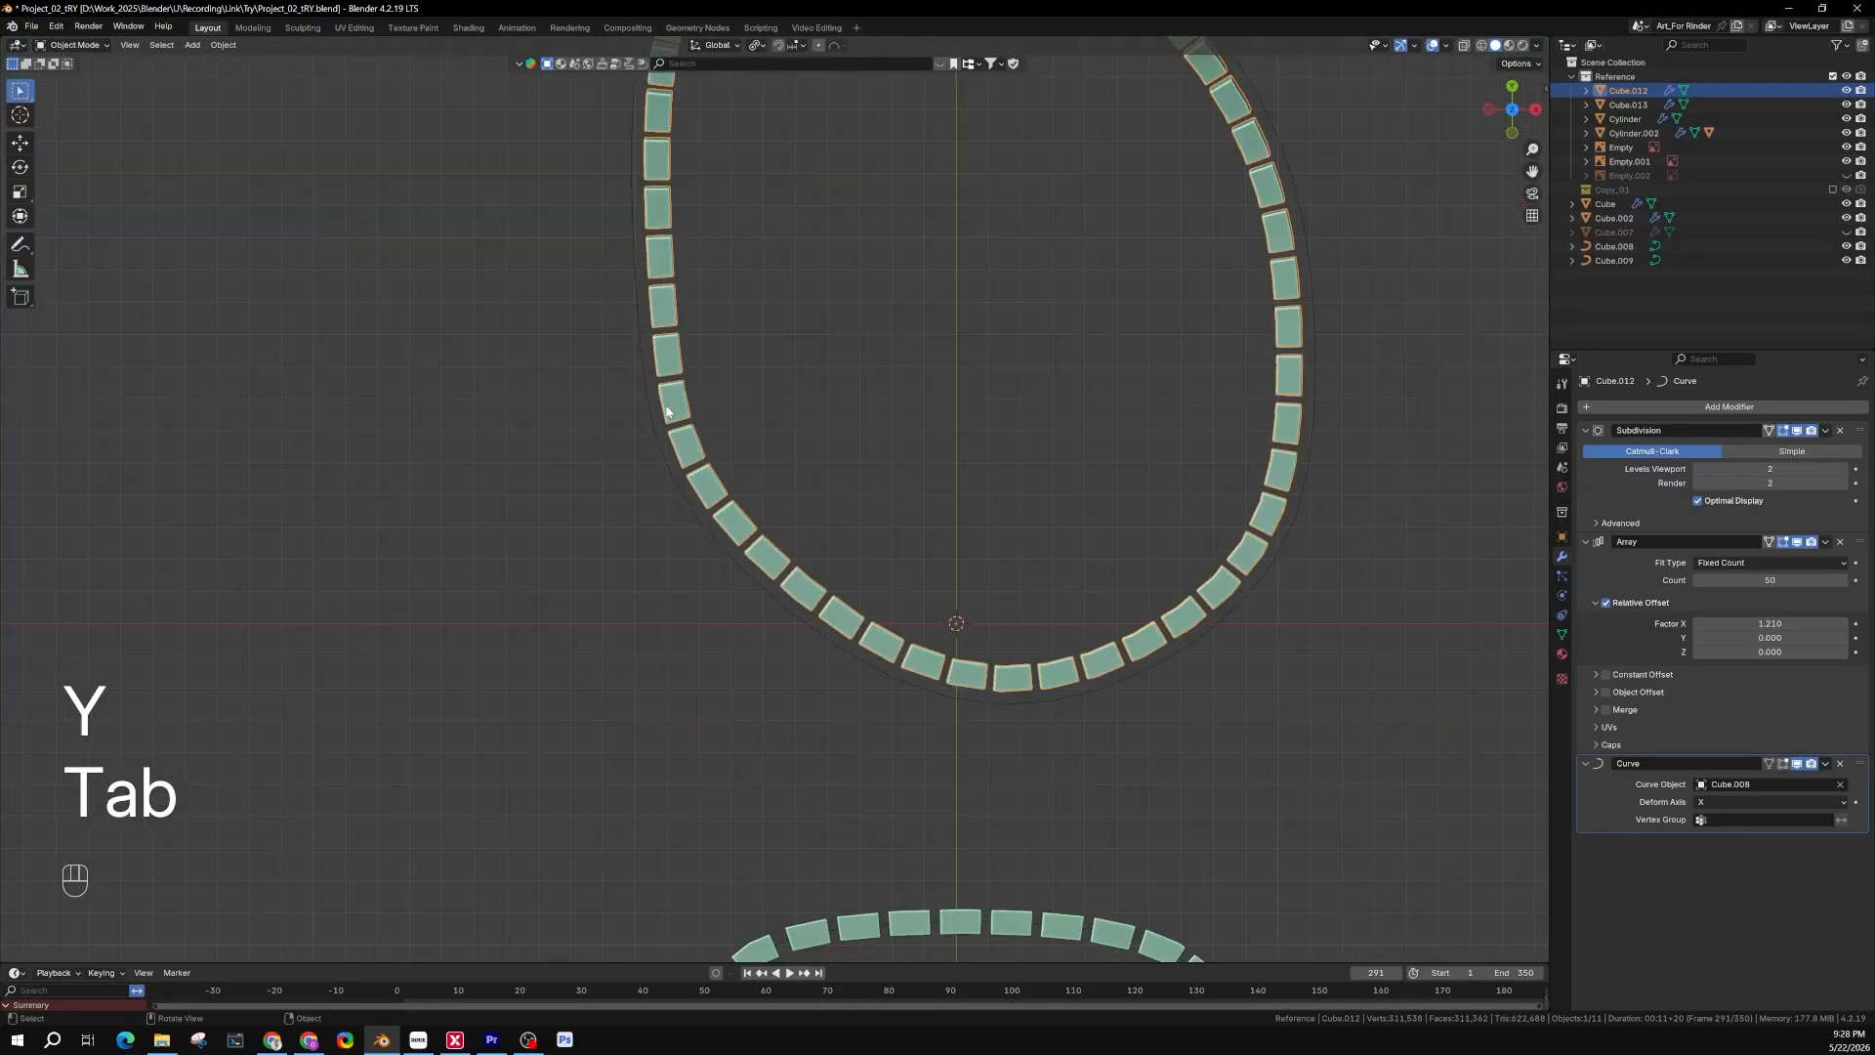
{"action": "middle_click_drag", "start_coordinate": [750, 425], "coordinate": [467, 467], "text": "shift"}
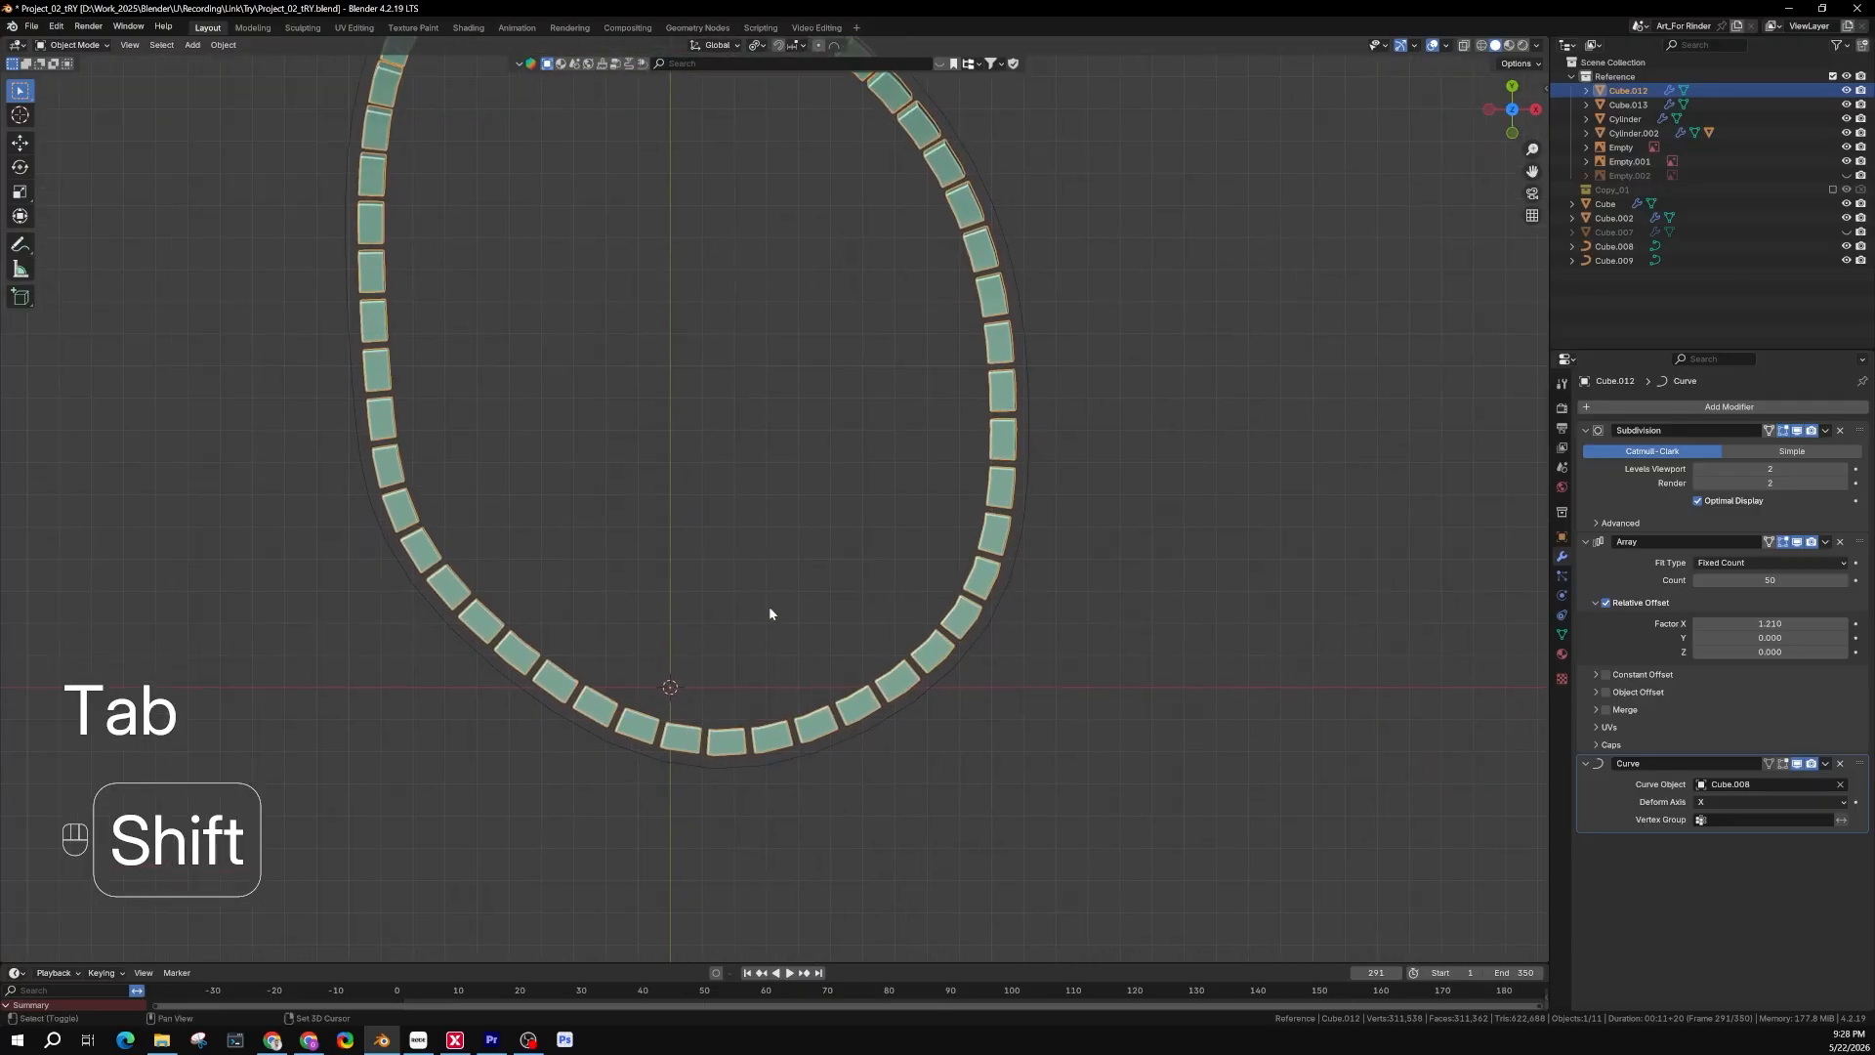
Select the smaller heel tread loop and open its base block for editing
{"action": "middle_click_drag", "start_coordinate": [621, 713], "coordinate": [703, 414], "text": "shift"}
{"action": "left_click", "coordinate": [695, 447]}
{"action": "key", "text": "Tab"}
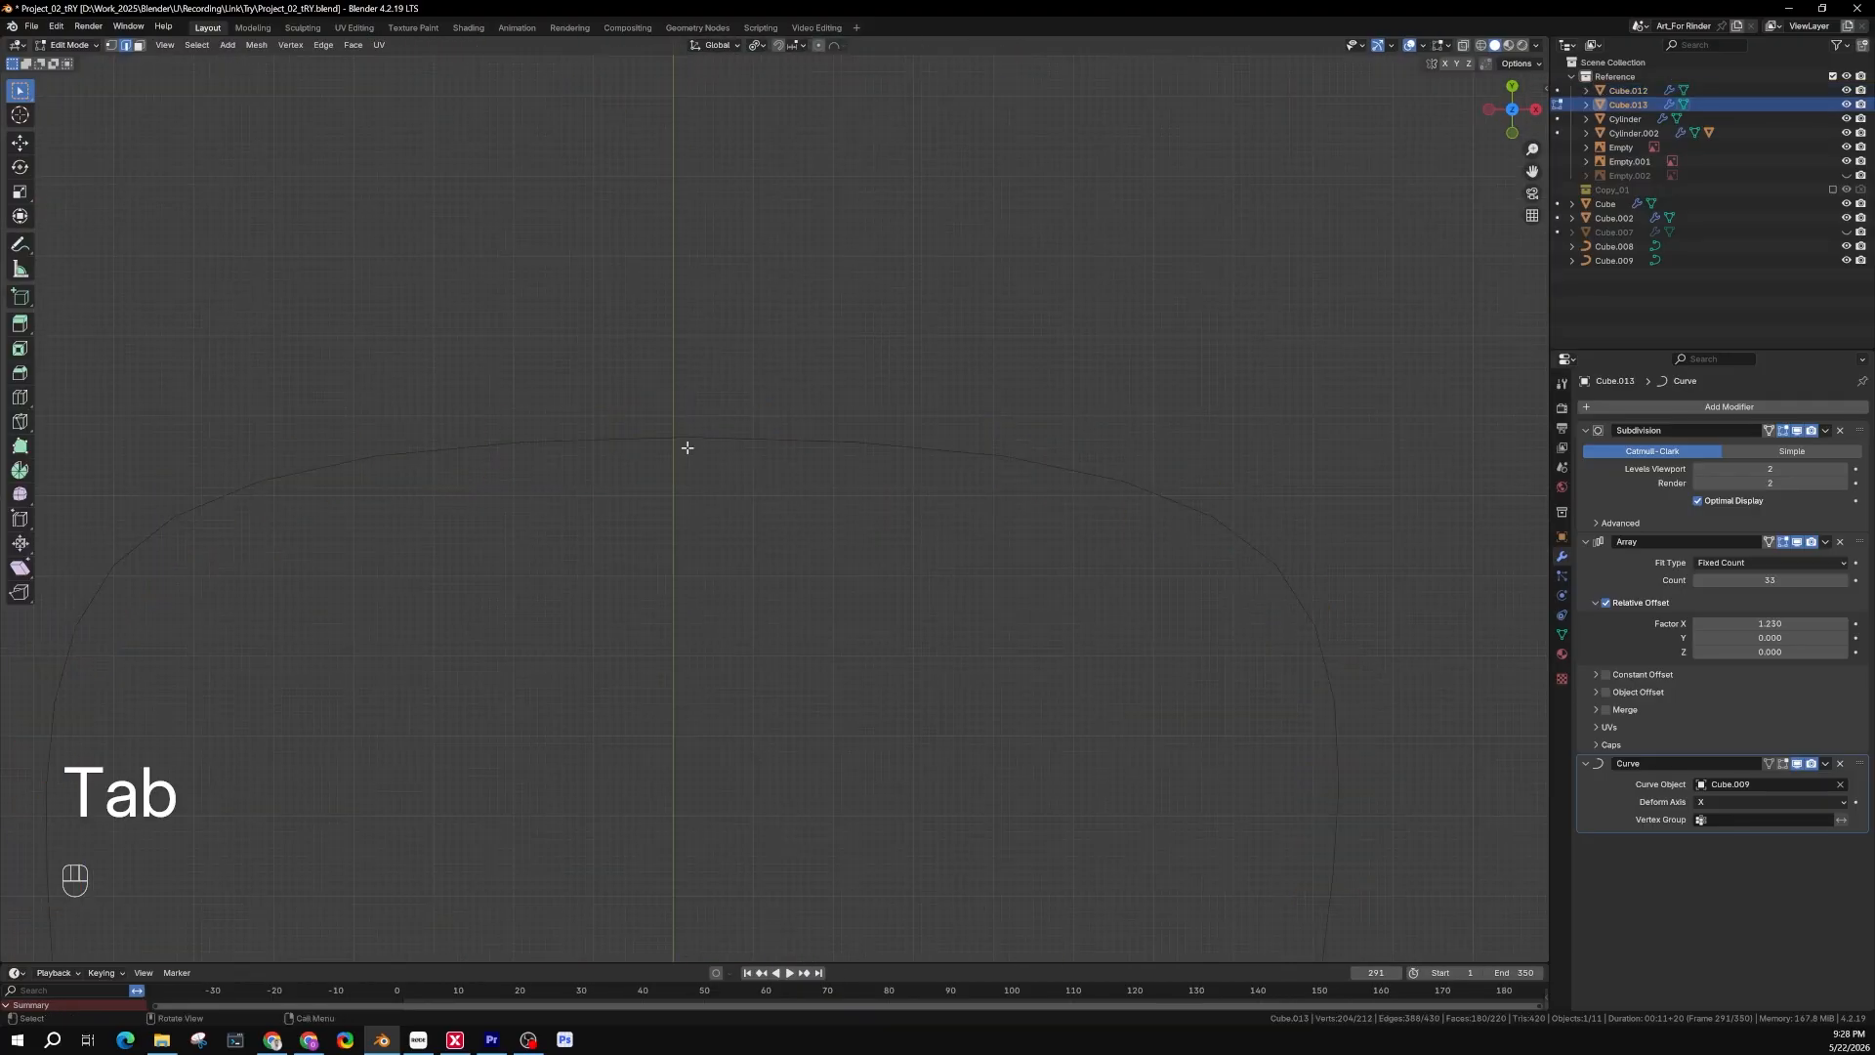
{"action": "scroll", "coordinate": [704, 302], "scroll_direction": "up", "scroll_amount": 7}
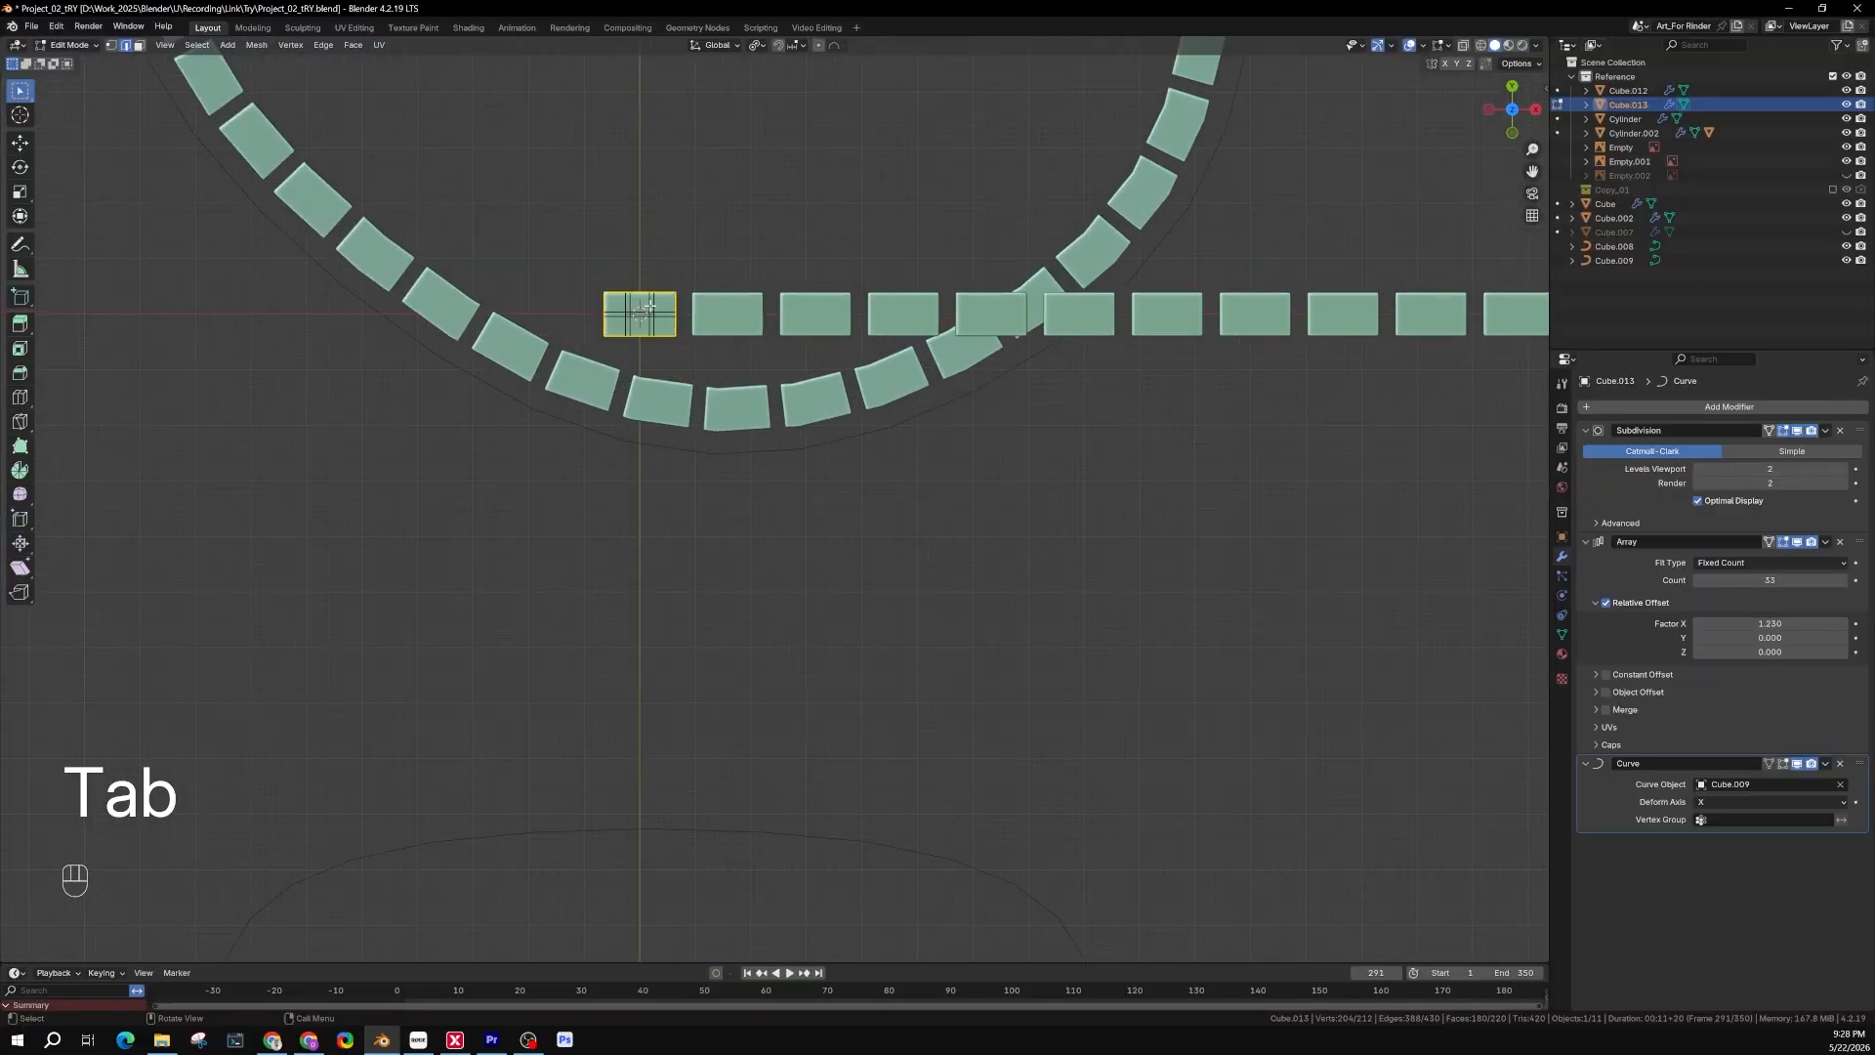
Try shifting the heel loop's entire base block about 7.51 cm along negative Y, then undo the move
{"action": "middle_click_drag", "start_coordinate": [644, 307], "coordinate": [796, 347], "text": "shift"}
{"action": "scroll", "coordinate": [821, 367], "scroll_direction": "up", "scroll_amount": 2}
{"action": "key", "text": "g"}
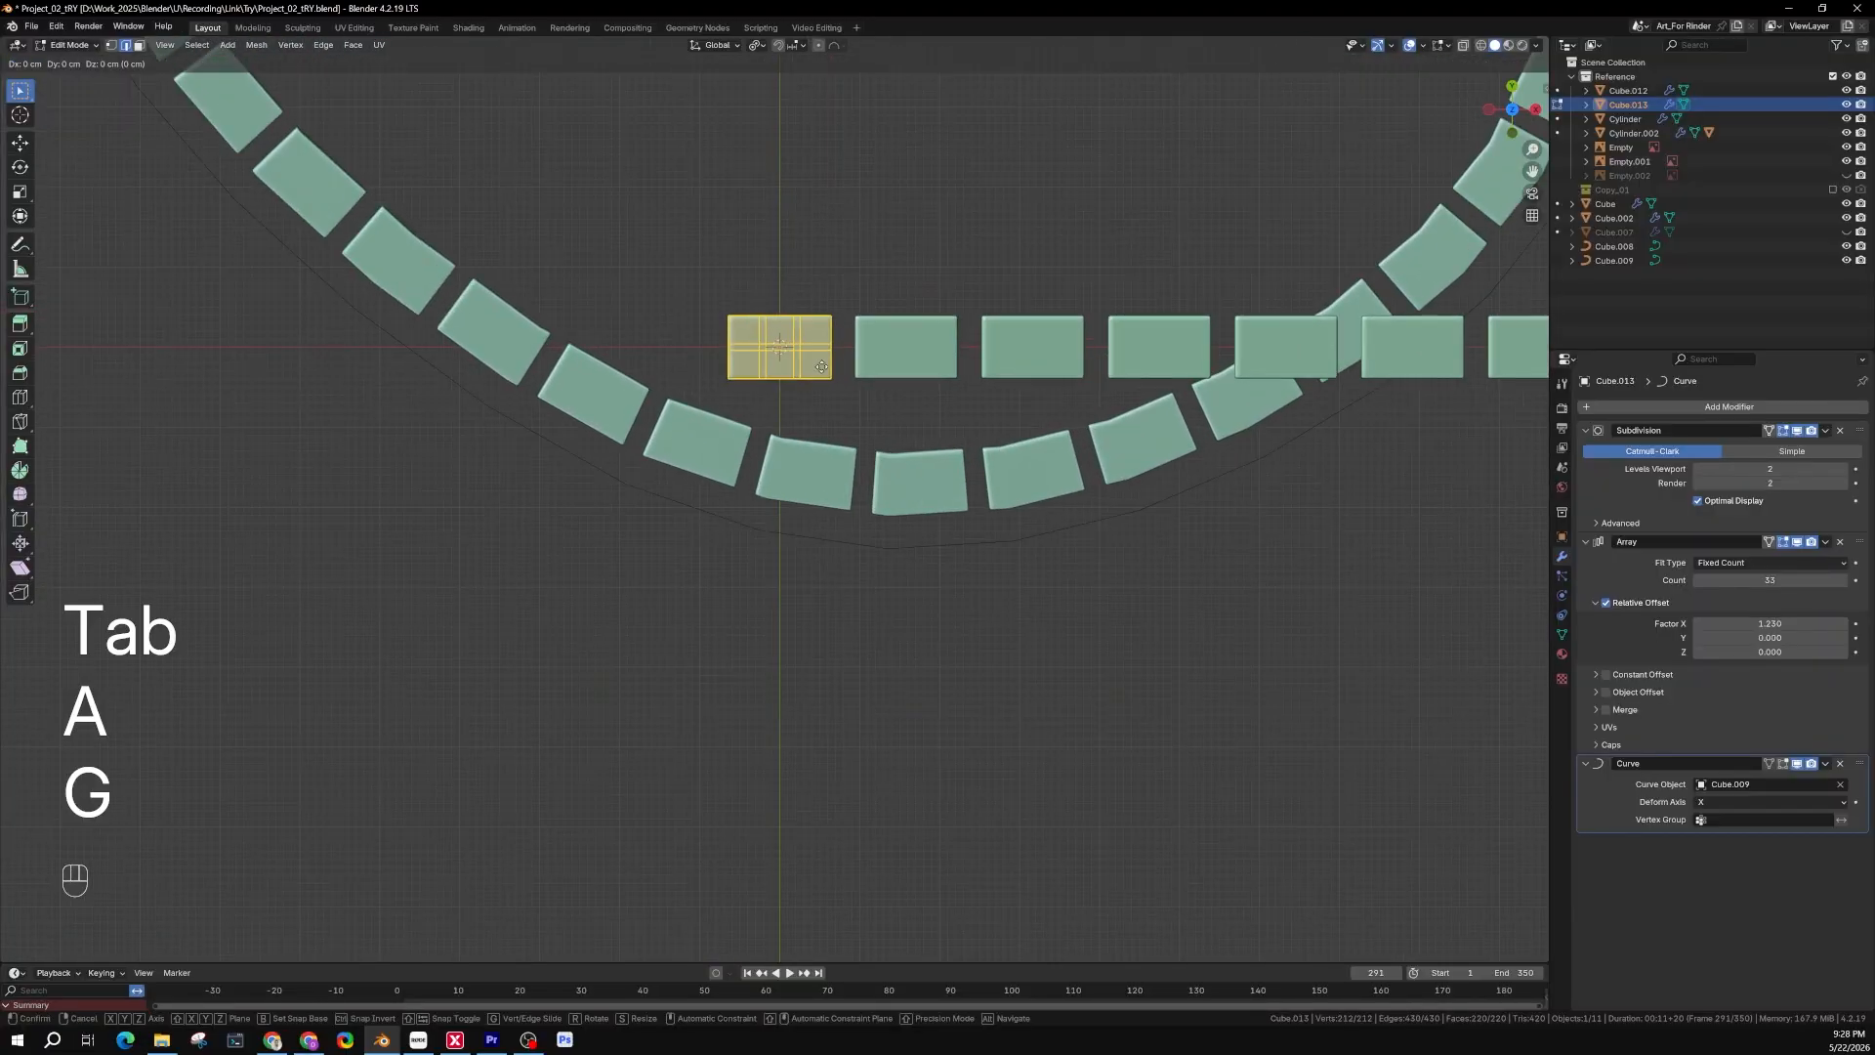
{"action": "key", "text": "y"}
{"action": "left_click", "coordinate": [821, 426]}
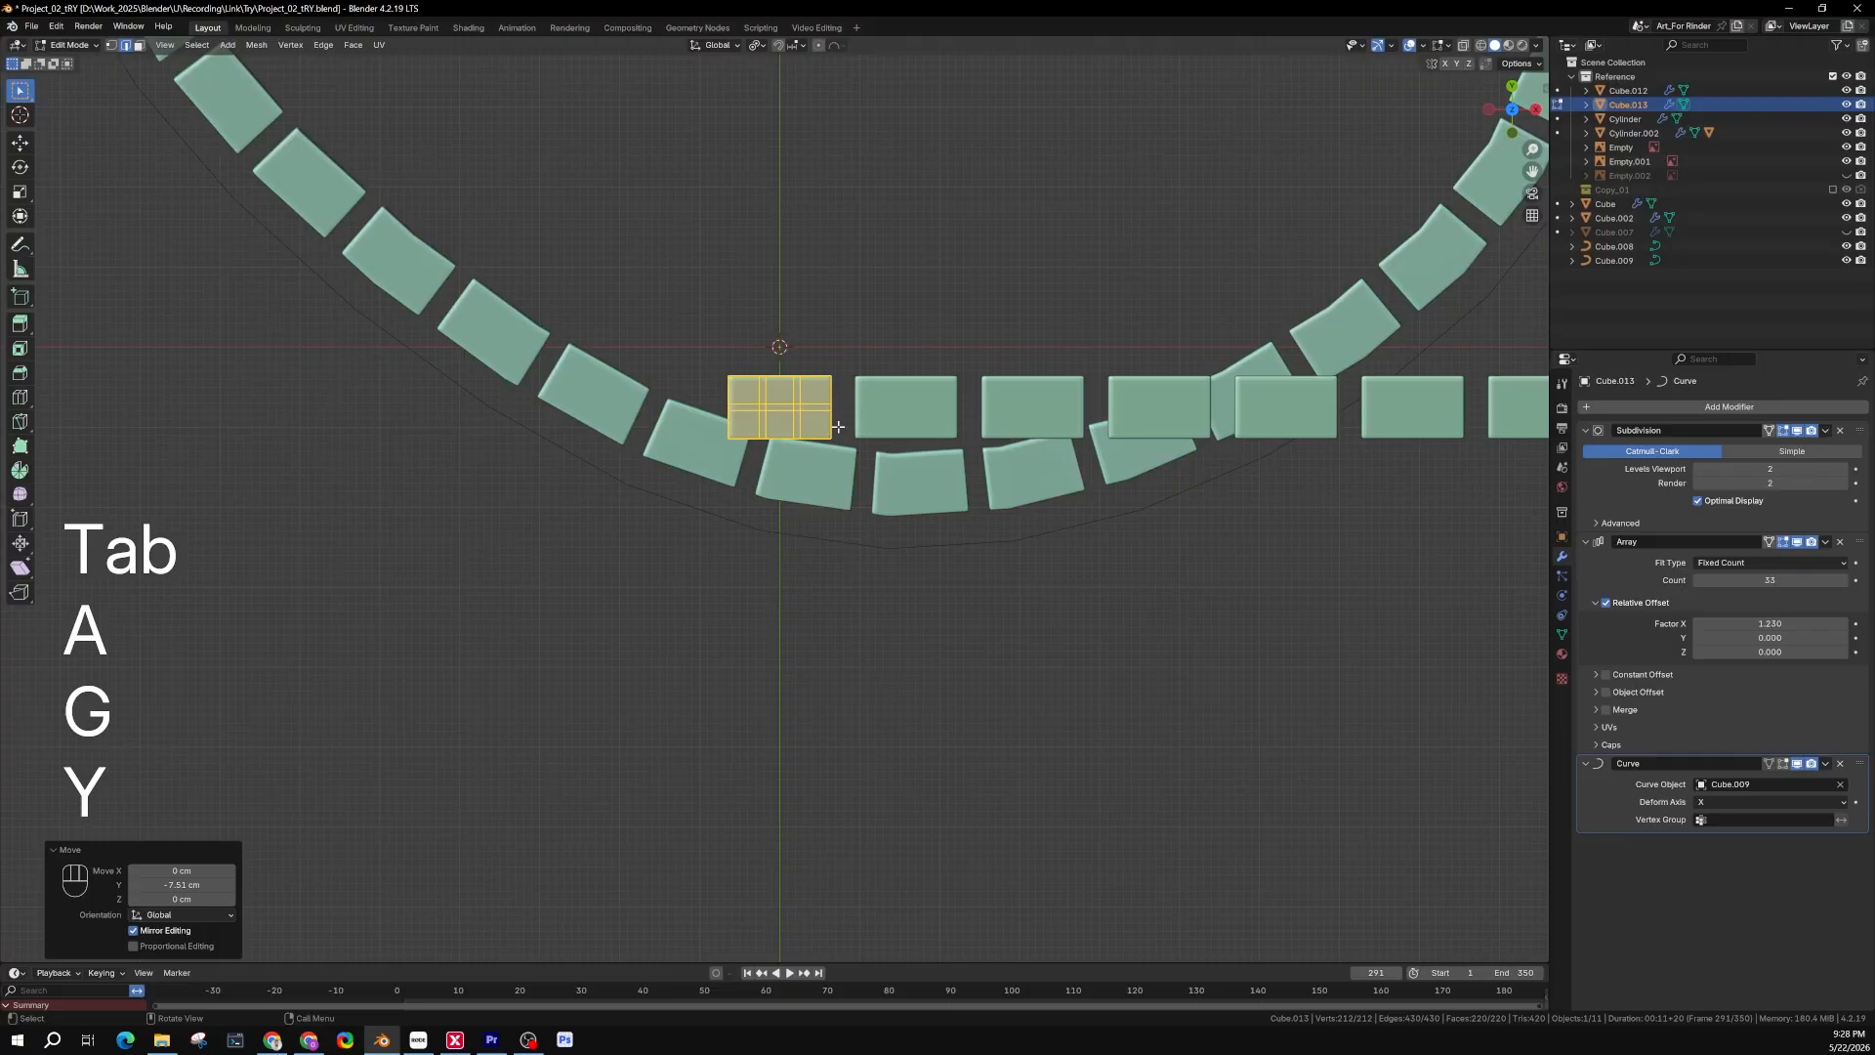
{"action": "scroll", "coordinate": [831, 475], "scroll_direction": "down", "scroll_amount": 4}
{"action": "key", "text": "Tab"}
{"action": "scroll", "coordinate": [838, 507], "scroll_direction": "down", "scroll_amount": 3}
{"action": "middle_click_drag", "start_coordinate": [795, 536], "coordinate": [714, 483], "text": "shift"}
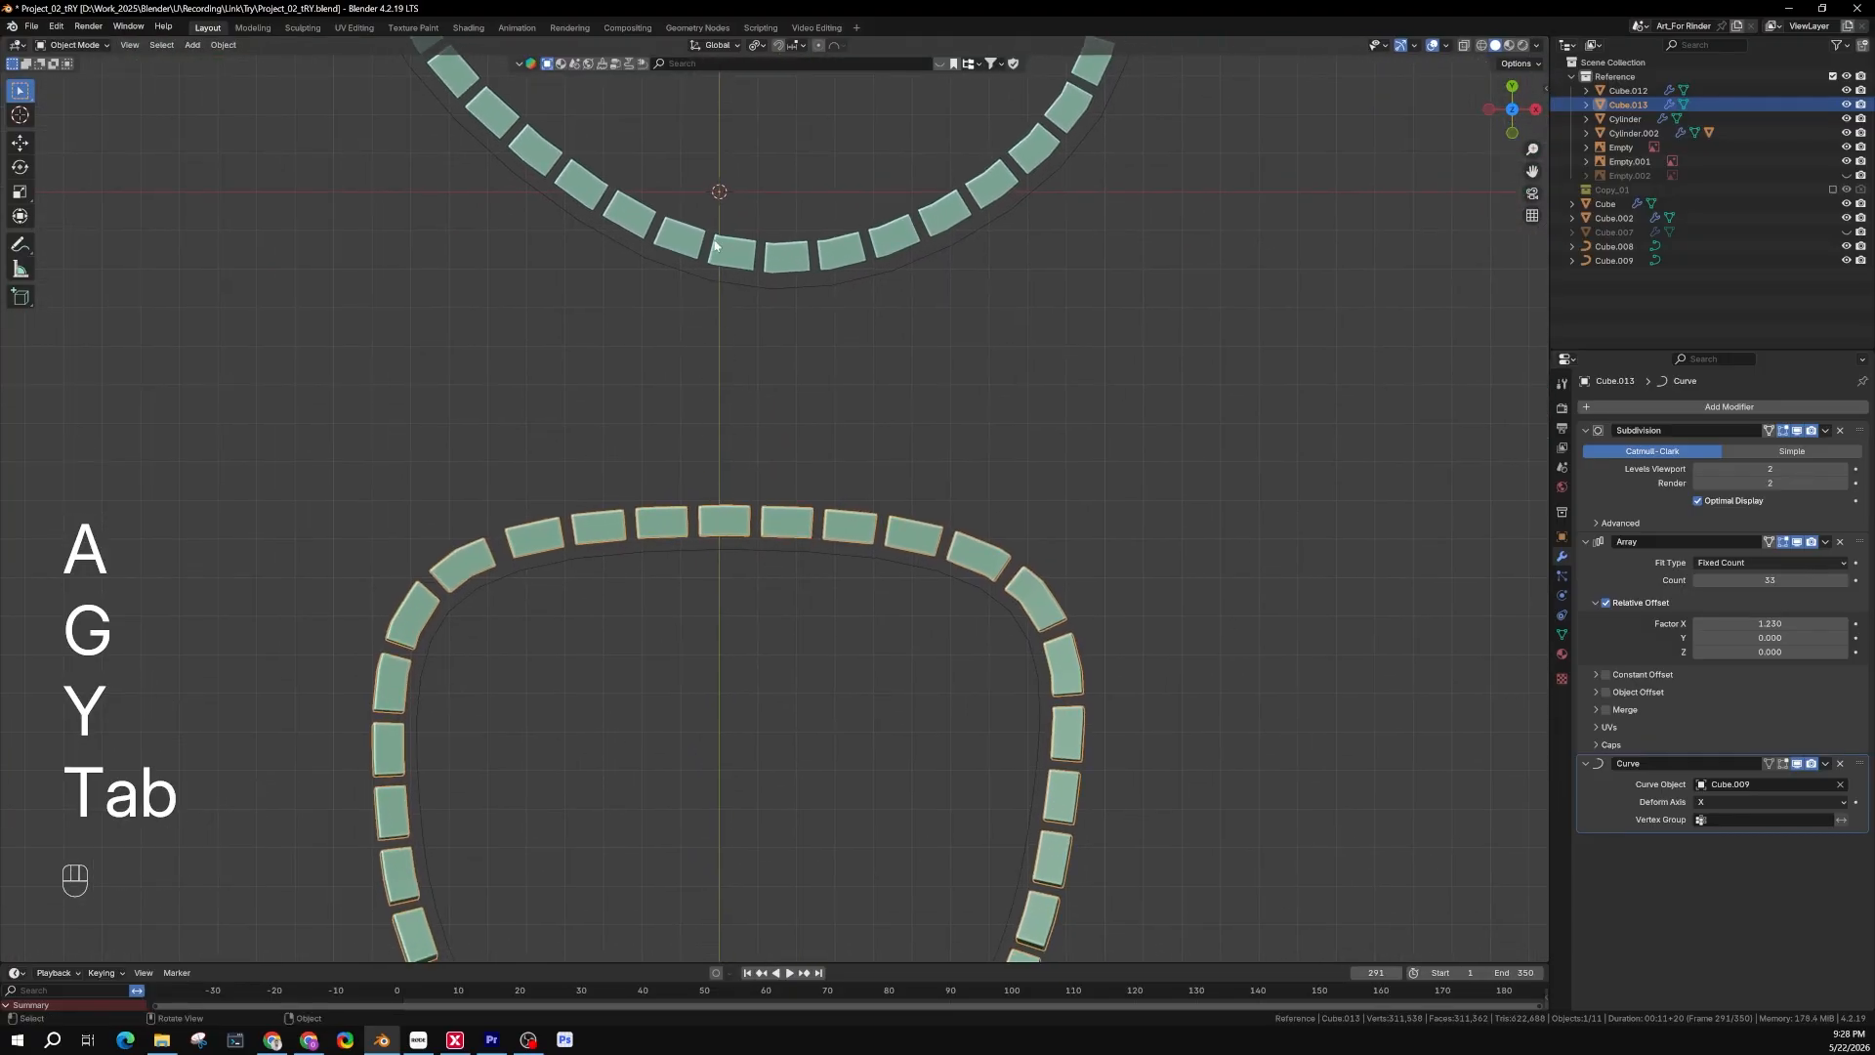
{"action": "key", "text": "ctrl+z"}
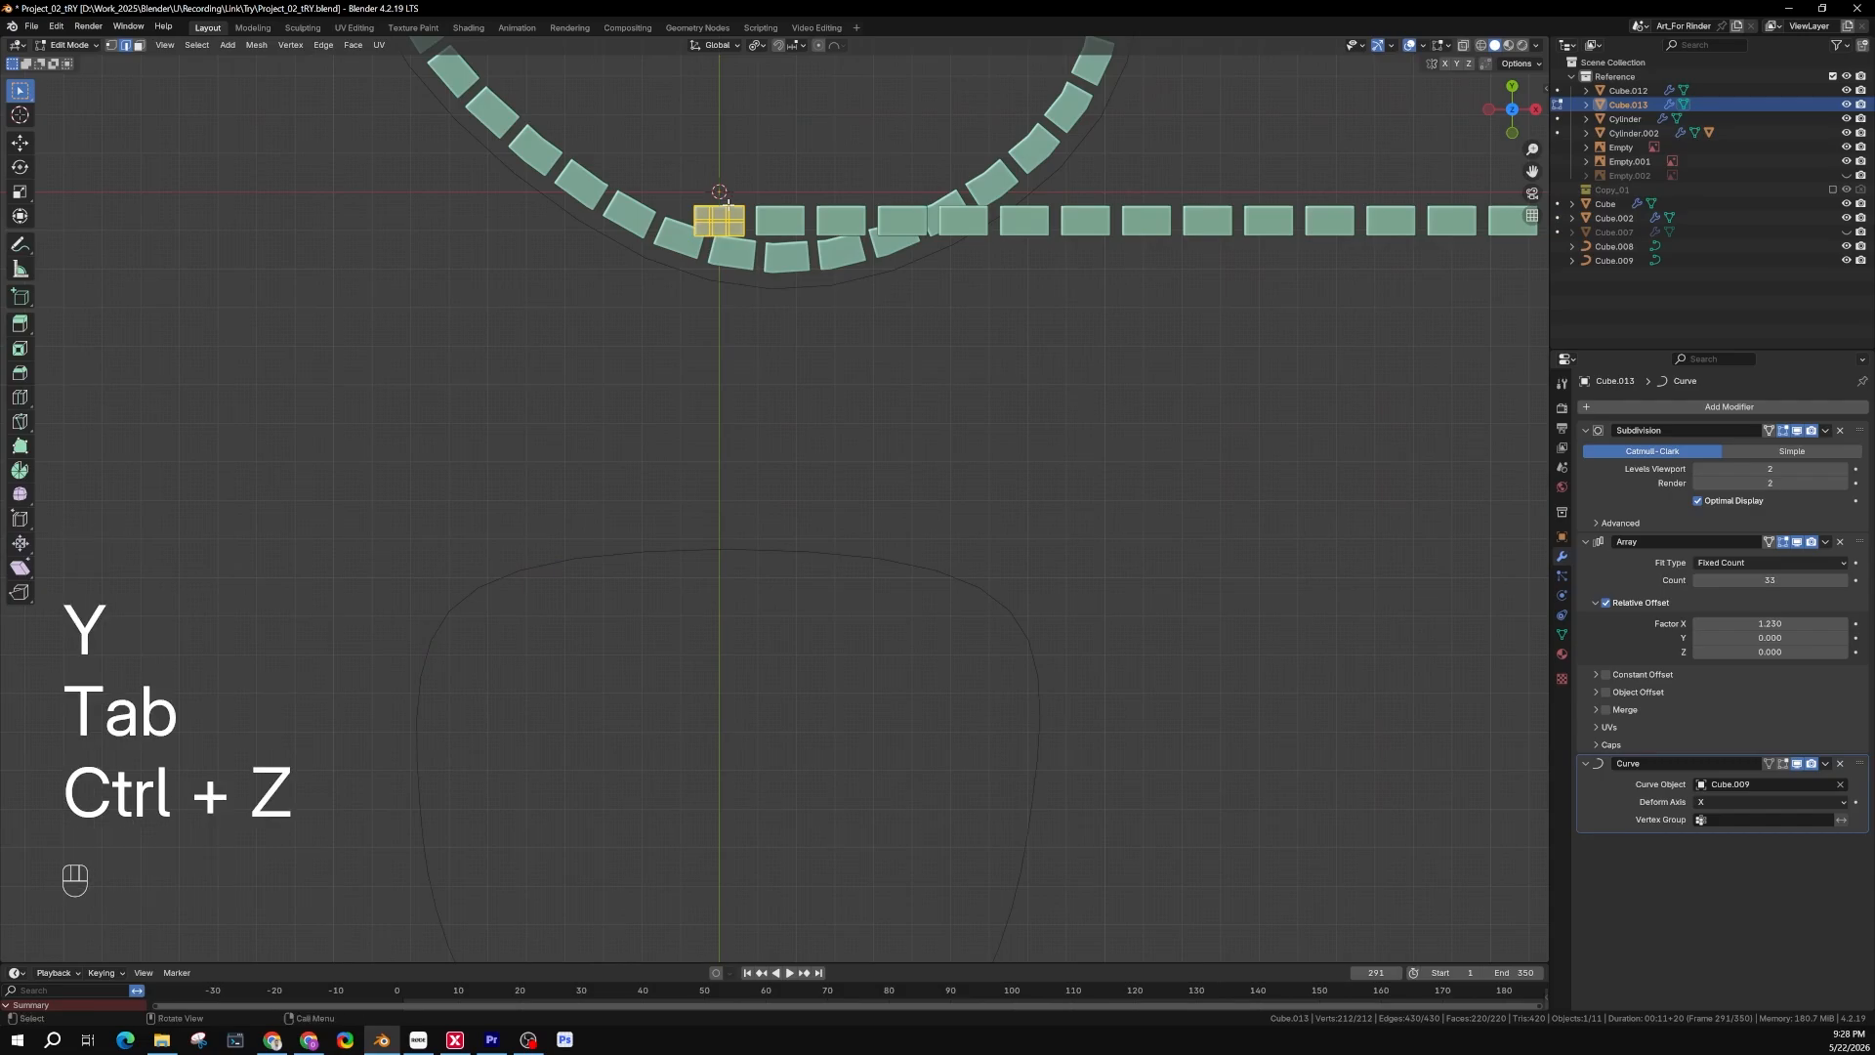
{"action": "key", "text": "ctrl+z"}
Move the heel loop's entire base block about 8 cm along positive Y, finish editing, and deselect the loop
{"action": "middle_click_drag", "start_coordinate": [727, 200], "coordinate": [725, 282], "text": "shift"}
{"action": "scroll", "coordinate": [725, 282], "scroll_direction": "up", "scroll_amount": 1}
{"action": "scroll", "coordinate": [726, 283], "scroll_direction": "up", "scroll_amount": 2}
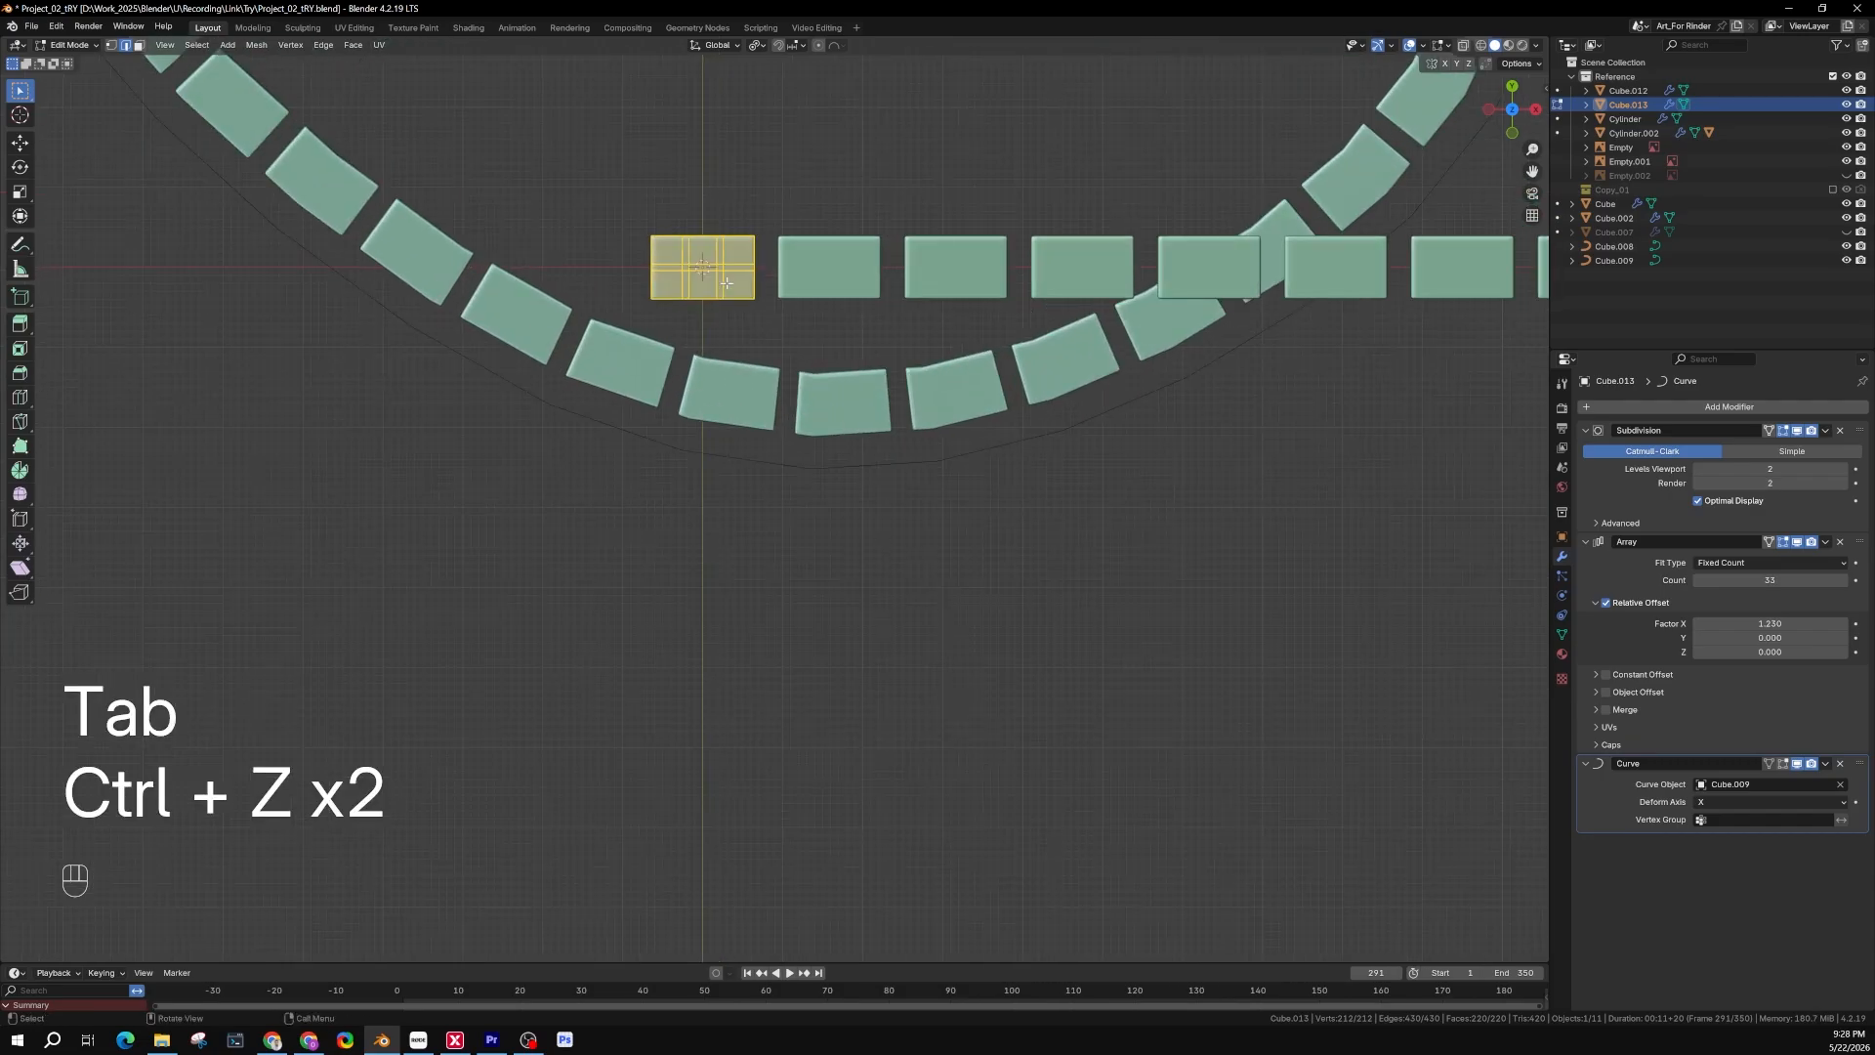
{"action": "key", "text": "g"}
{"action": "key", "text": "y"}
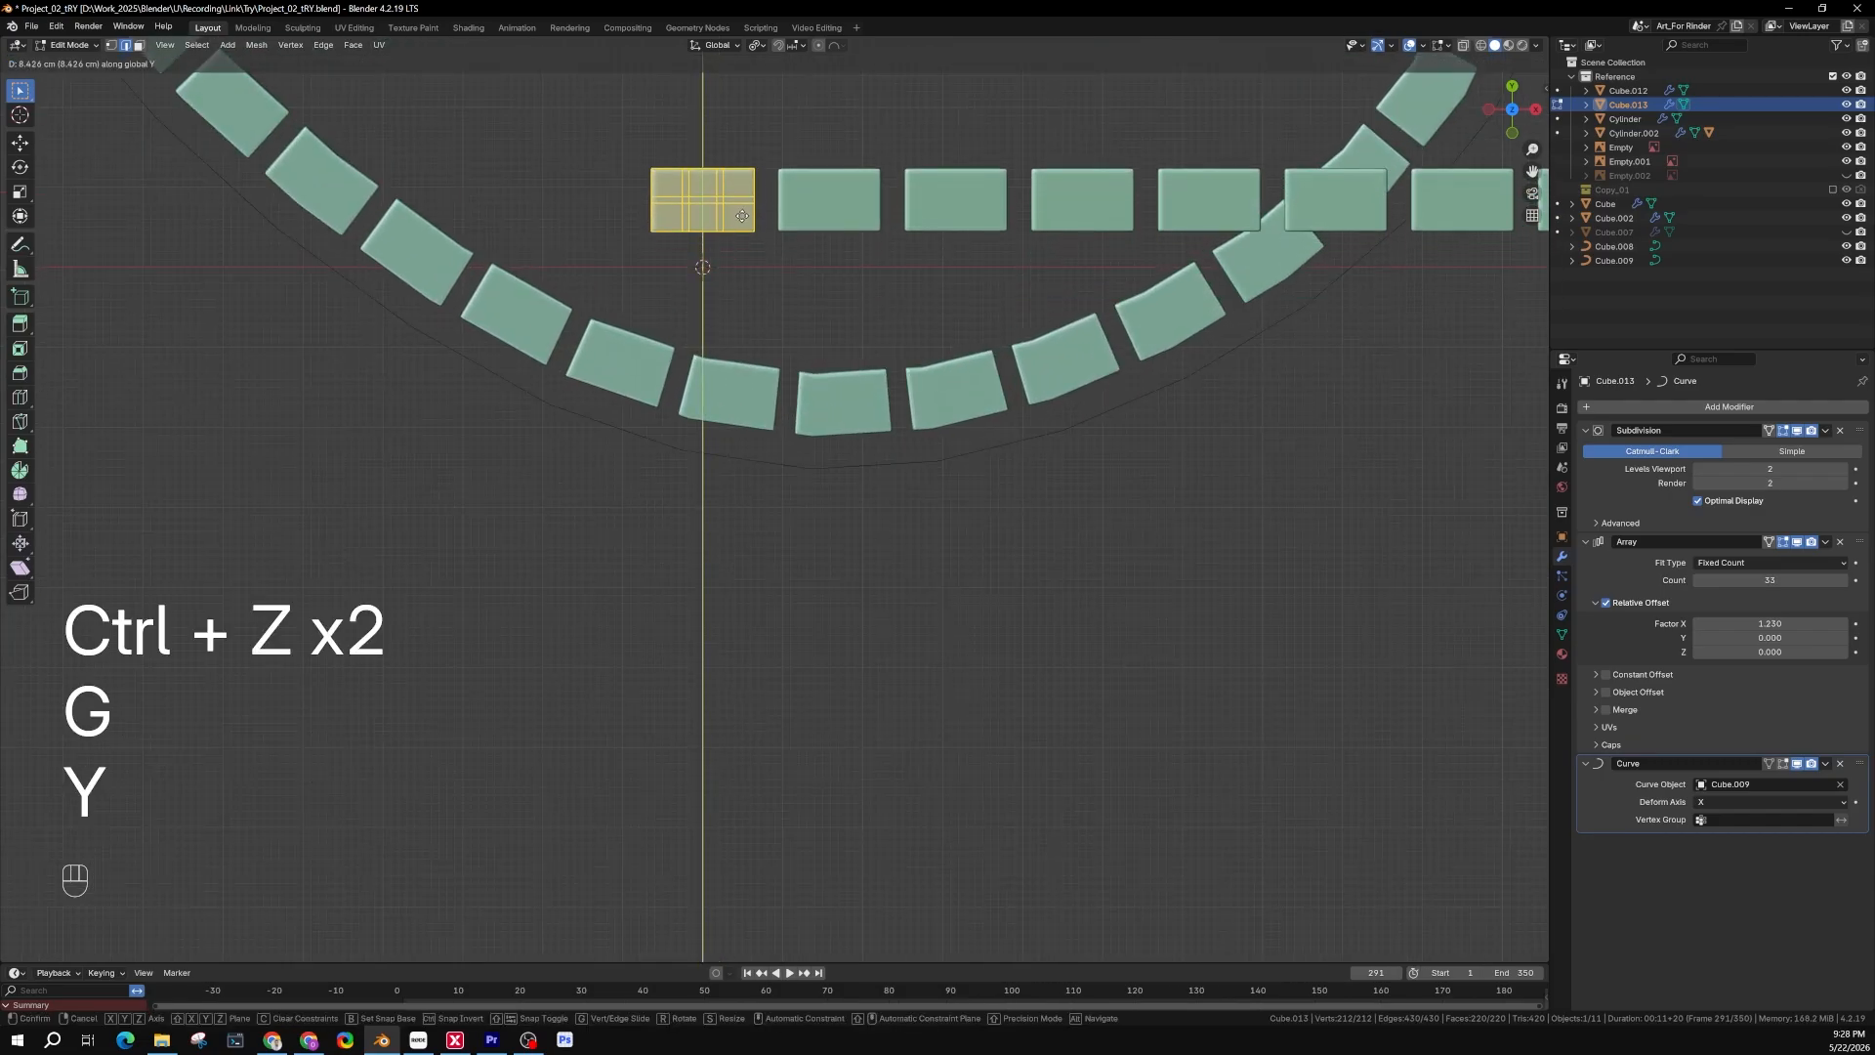
{"action": "left_click", "coordinate": [740, 219]}
{"action": "key", "text": "Tab"}
{"action": "scroll", "coordinate": [725, 276], "scroll_direction": "down", "scroll_amount": 3}
{"action": "scroll", "coordinate": [723, 295], "scroll_direction": "down", "scroll_amount": 3}
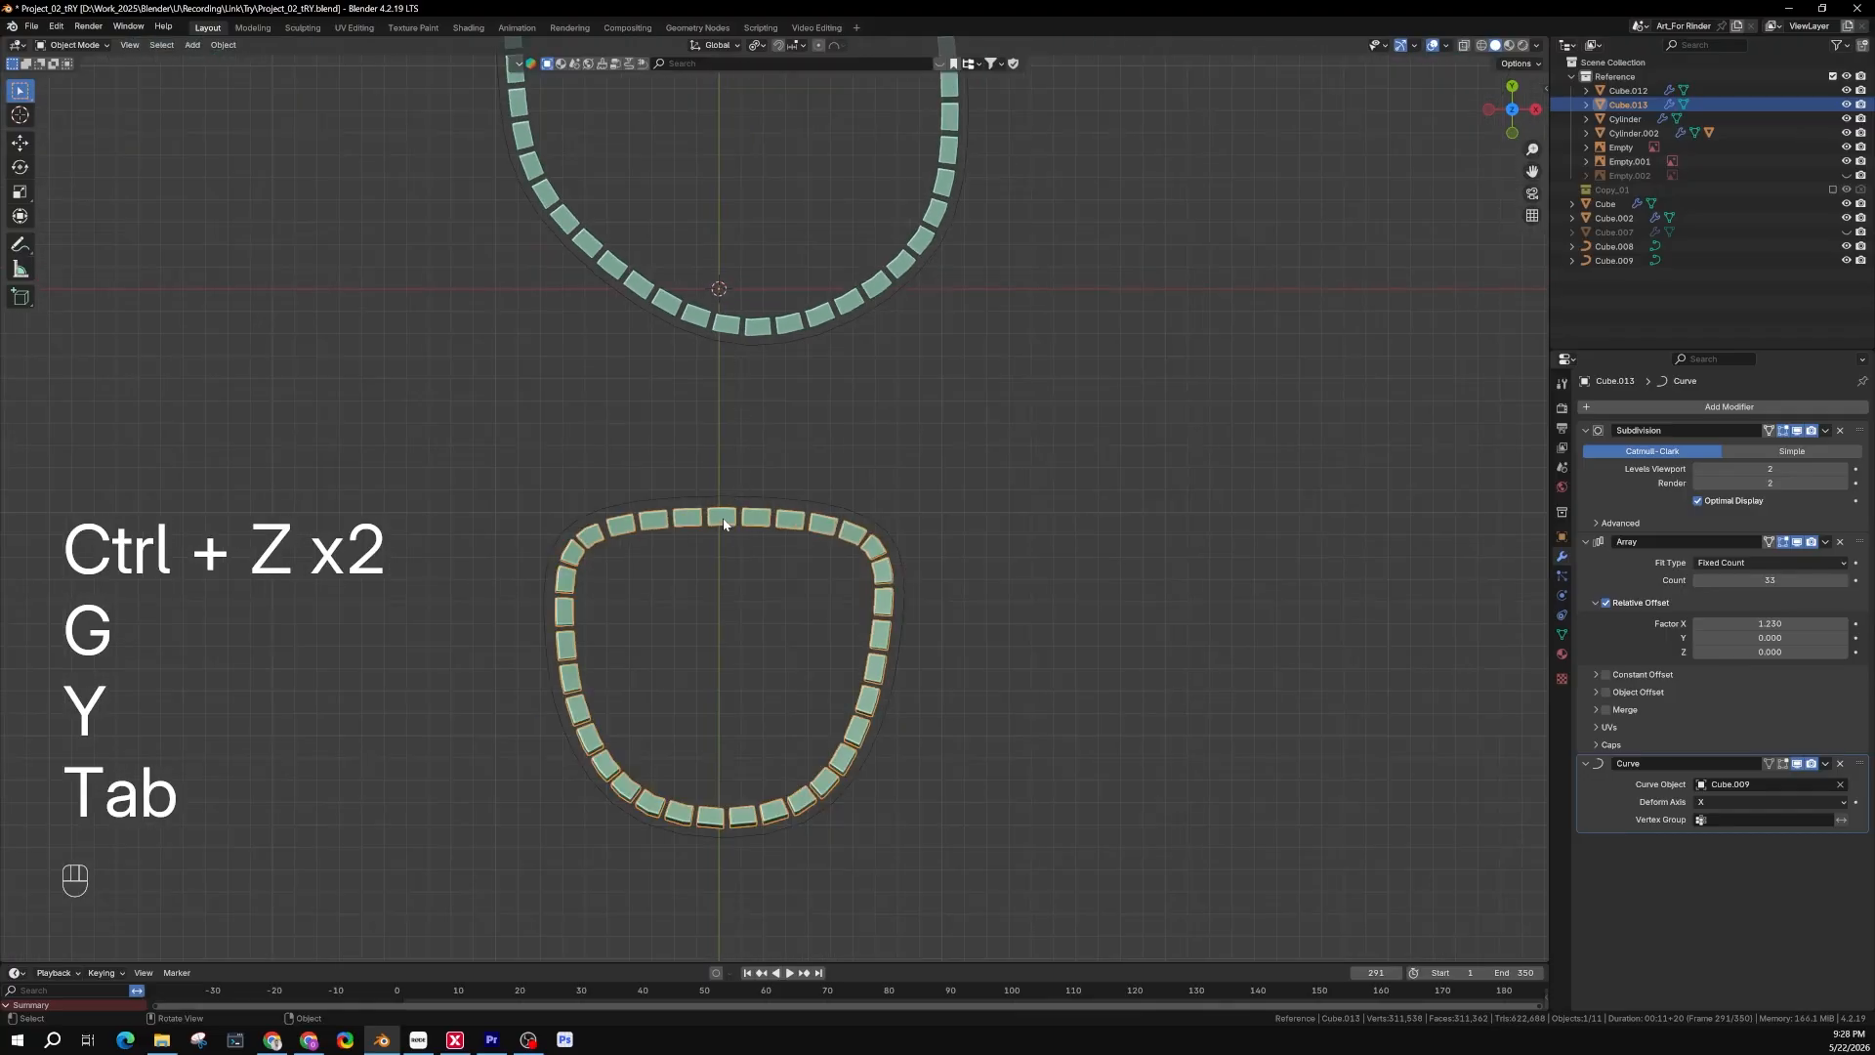
{"action": "left_click", "coordinate": [787, 449]}
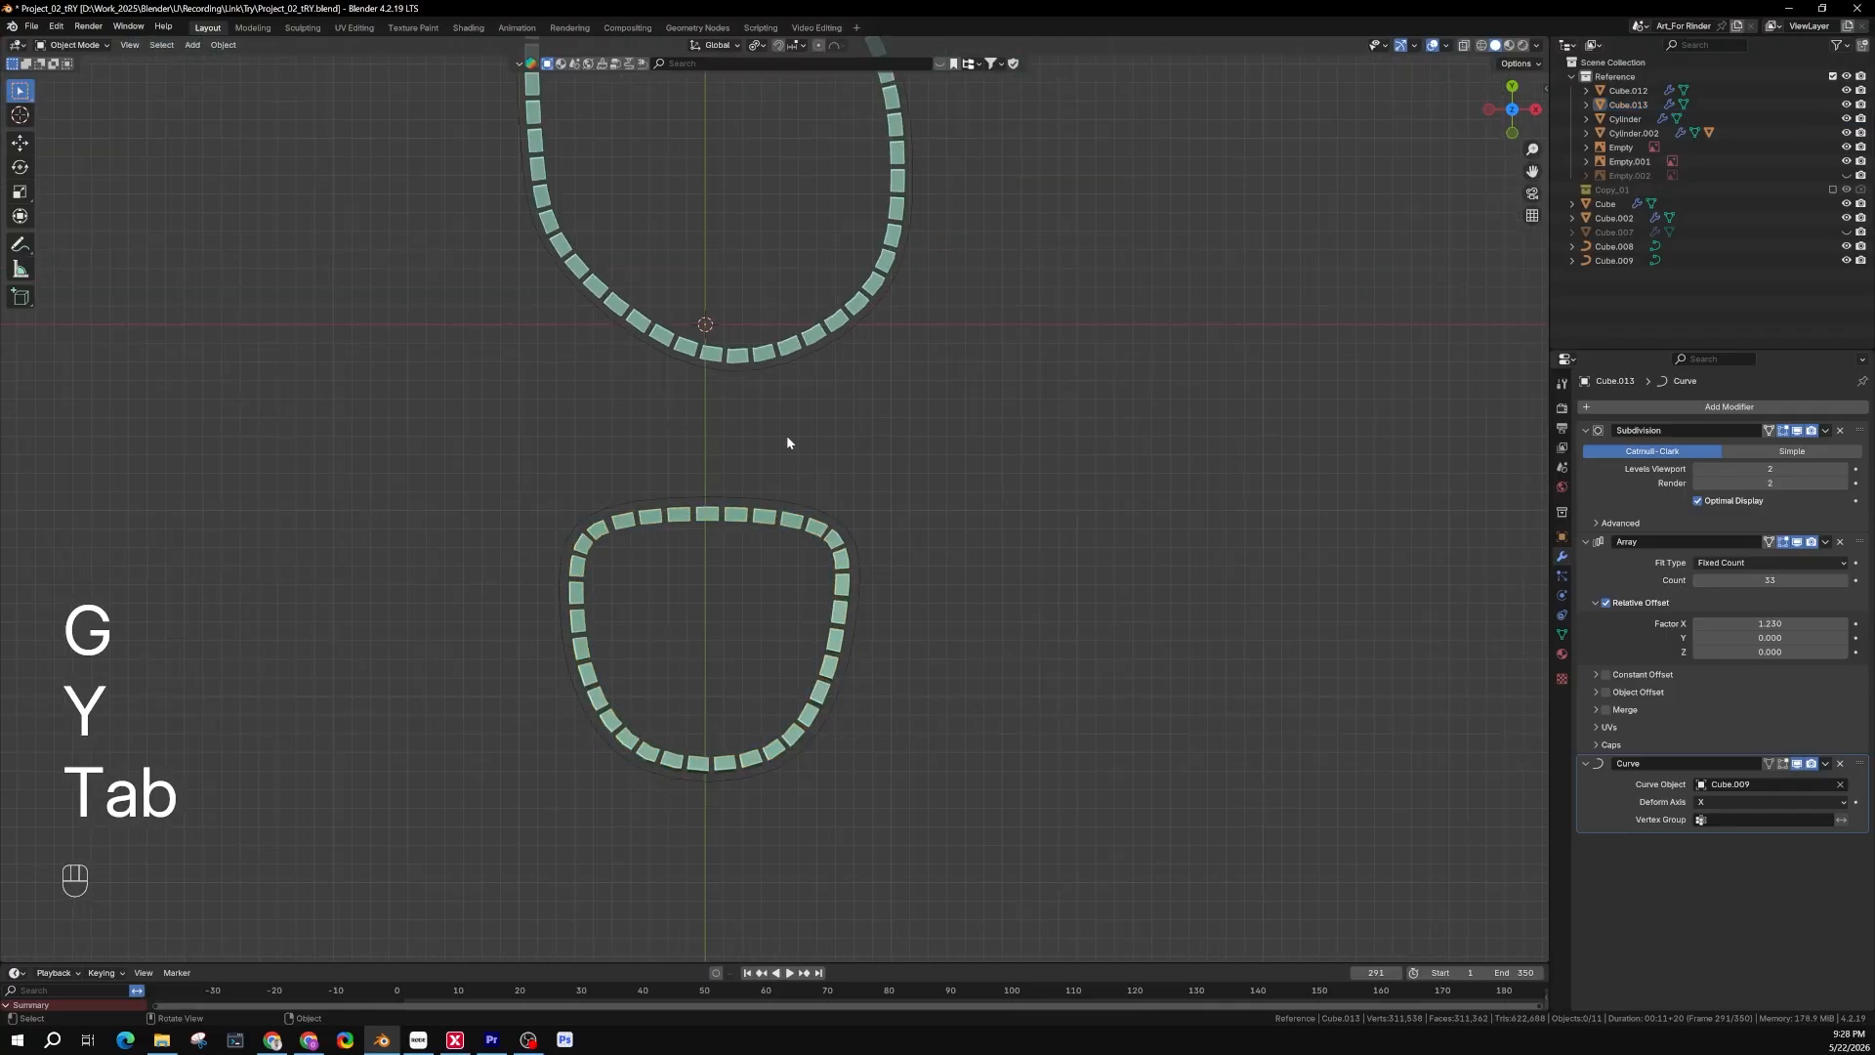
Exit the isolated view and examine both tread loops on the clog's outsole from below and from the side
{"action": "key", "text": "slash"}
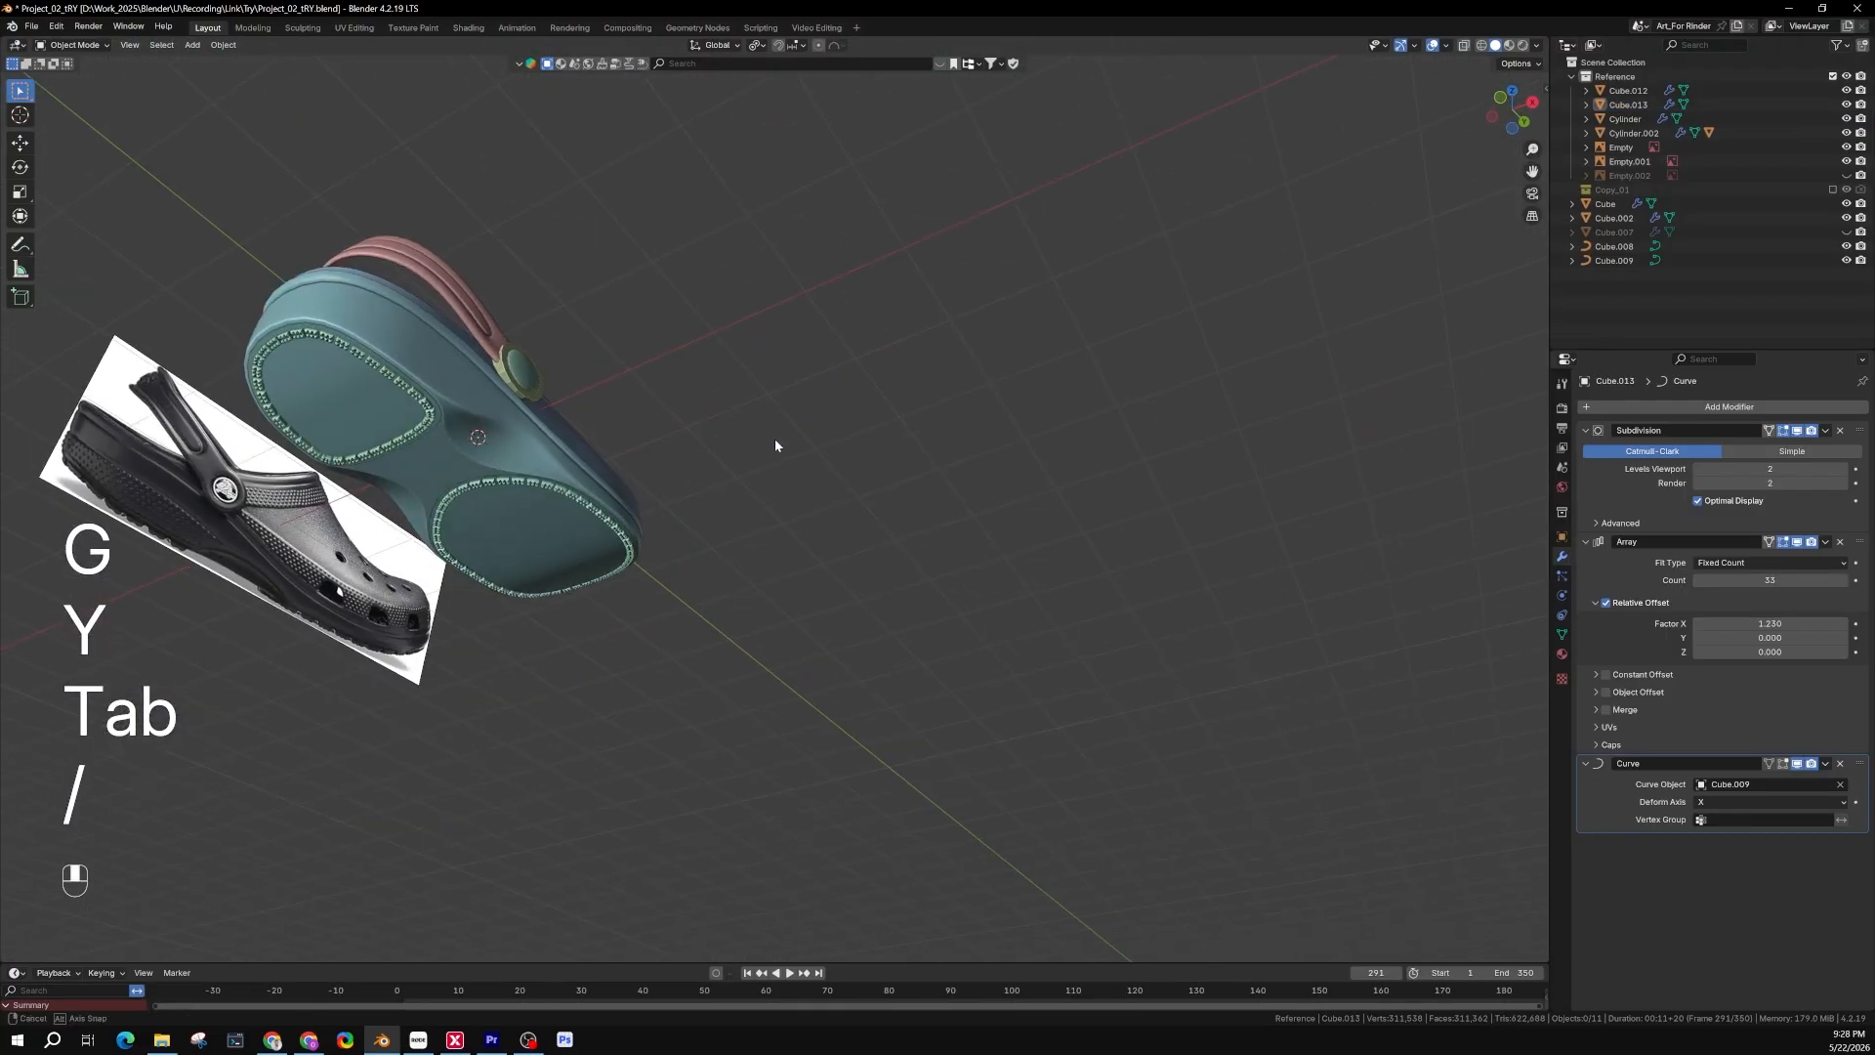
{"action": "scroll", "coordinate": [548, 461], "scroll_direction": "up", "scroll_amount": 5}
{"action": "middle_click_drag", "start_coordinate": [549, 461], "coordinate": [684, 461]}
{"action": "scroll", "coordinate": [676, 322], "scroll_direction": "down", "scroll_amount": 4}
{"action": "middle_click_drag", "start_coordinate": [684, 460], "coordinate": [498, 547]}
{"action": "scroll", "coordinate": [496, 544], "scroll_direction": "up", "scroll_amount": 6}
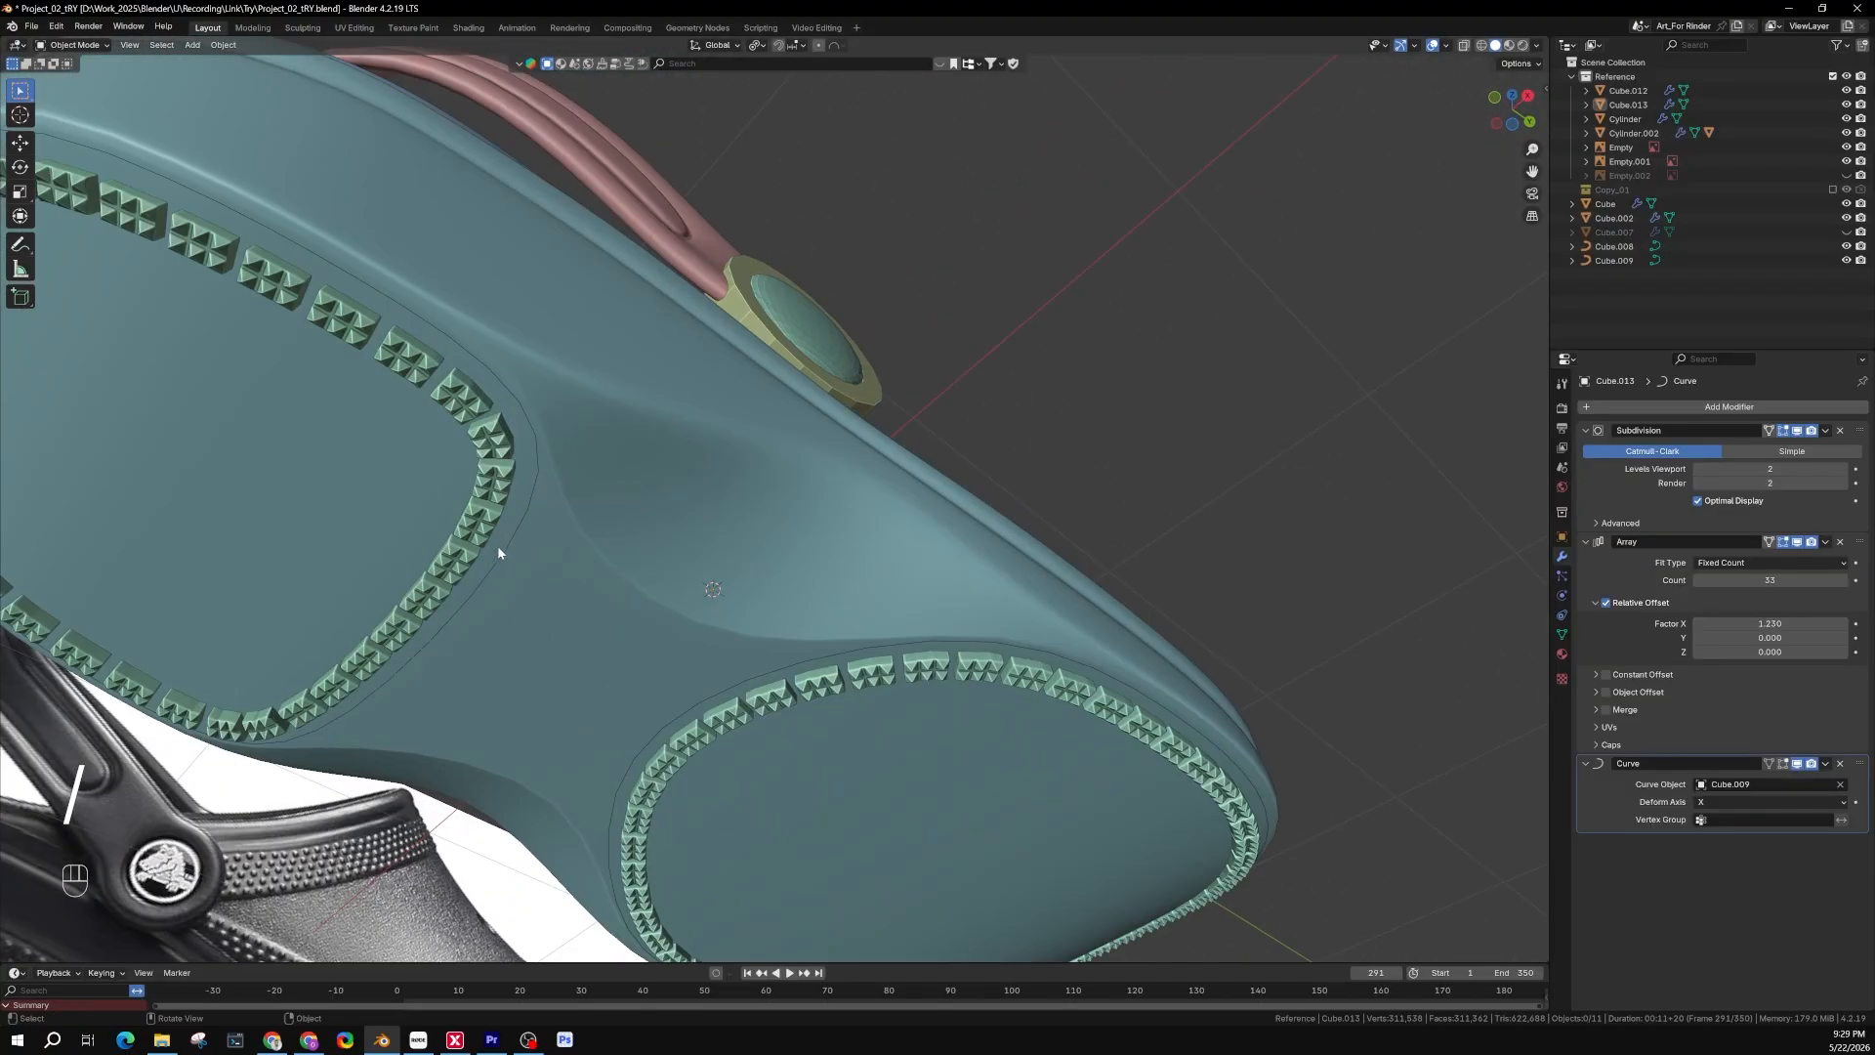
{"action": "scroll", "coordinate": [483, 508], "scroll_direction": "down", "scroll_amount": 8}
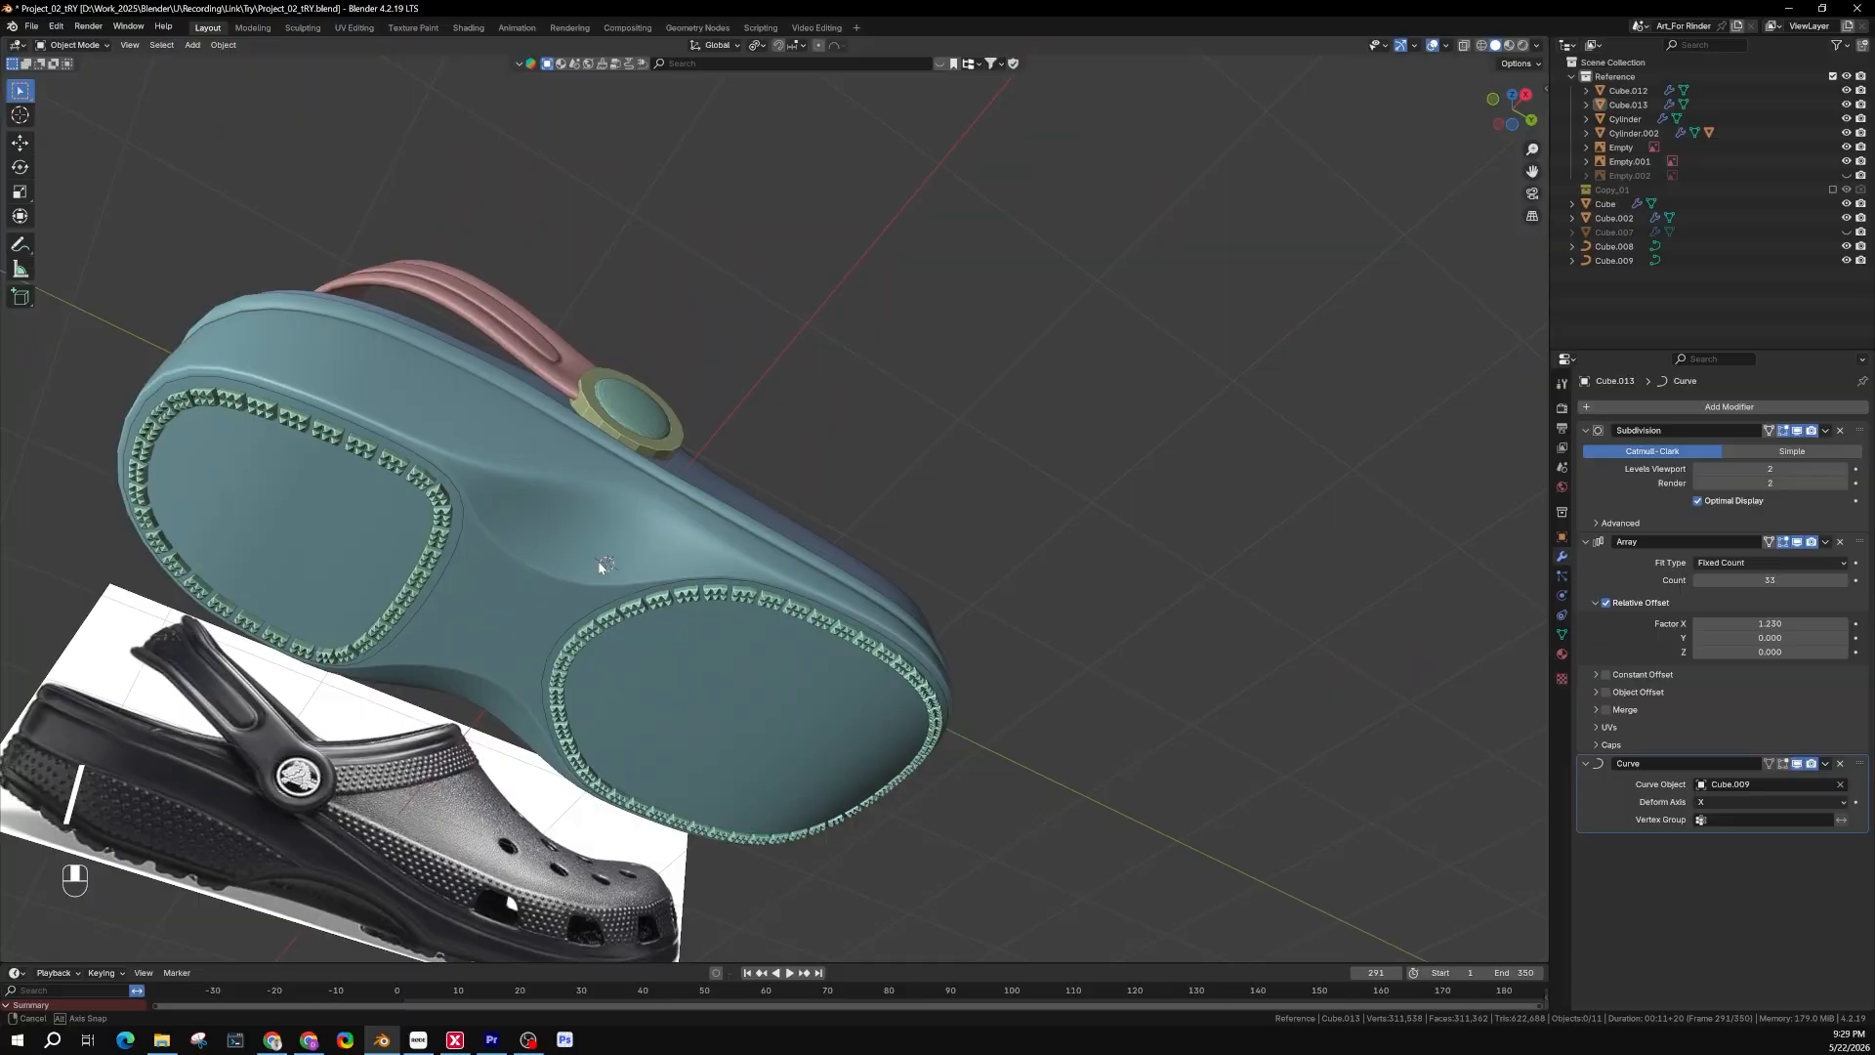
{"action": "middle_click_drag", "start_coordinate": [483, 507], "coordinate": [941, 600]}
{"action": "scroll", "coordinate": [590, 444], "scroll_direction": "up", "scroll_amount": 5}
{"action": "scroll", "coordinate": [721, 539], "scroll_direction": "down", "scroll_amount": 6}
{"action": "middle_click_drag", "start_coordinate": [863, 711], "coordinate": [955, 573], "text": "shift"}
{"action": "scroll", "coordinate": [877, 627], "scroll_direction": "up", "scroll_amount": 1}
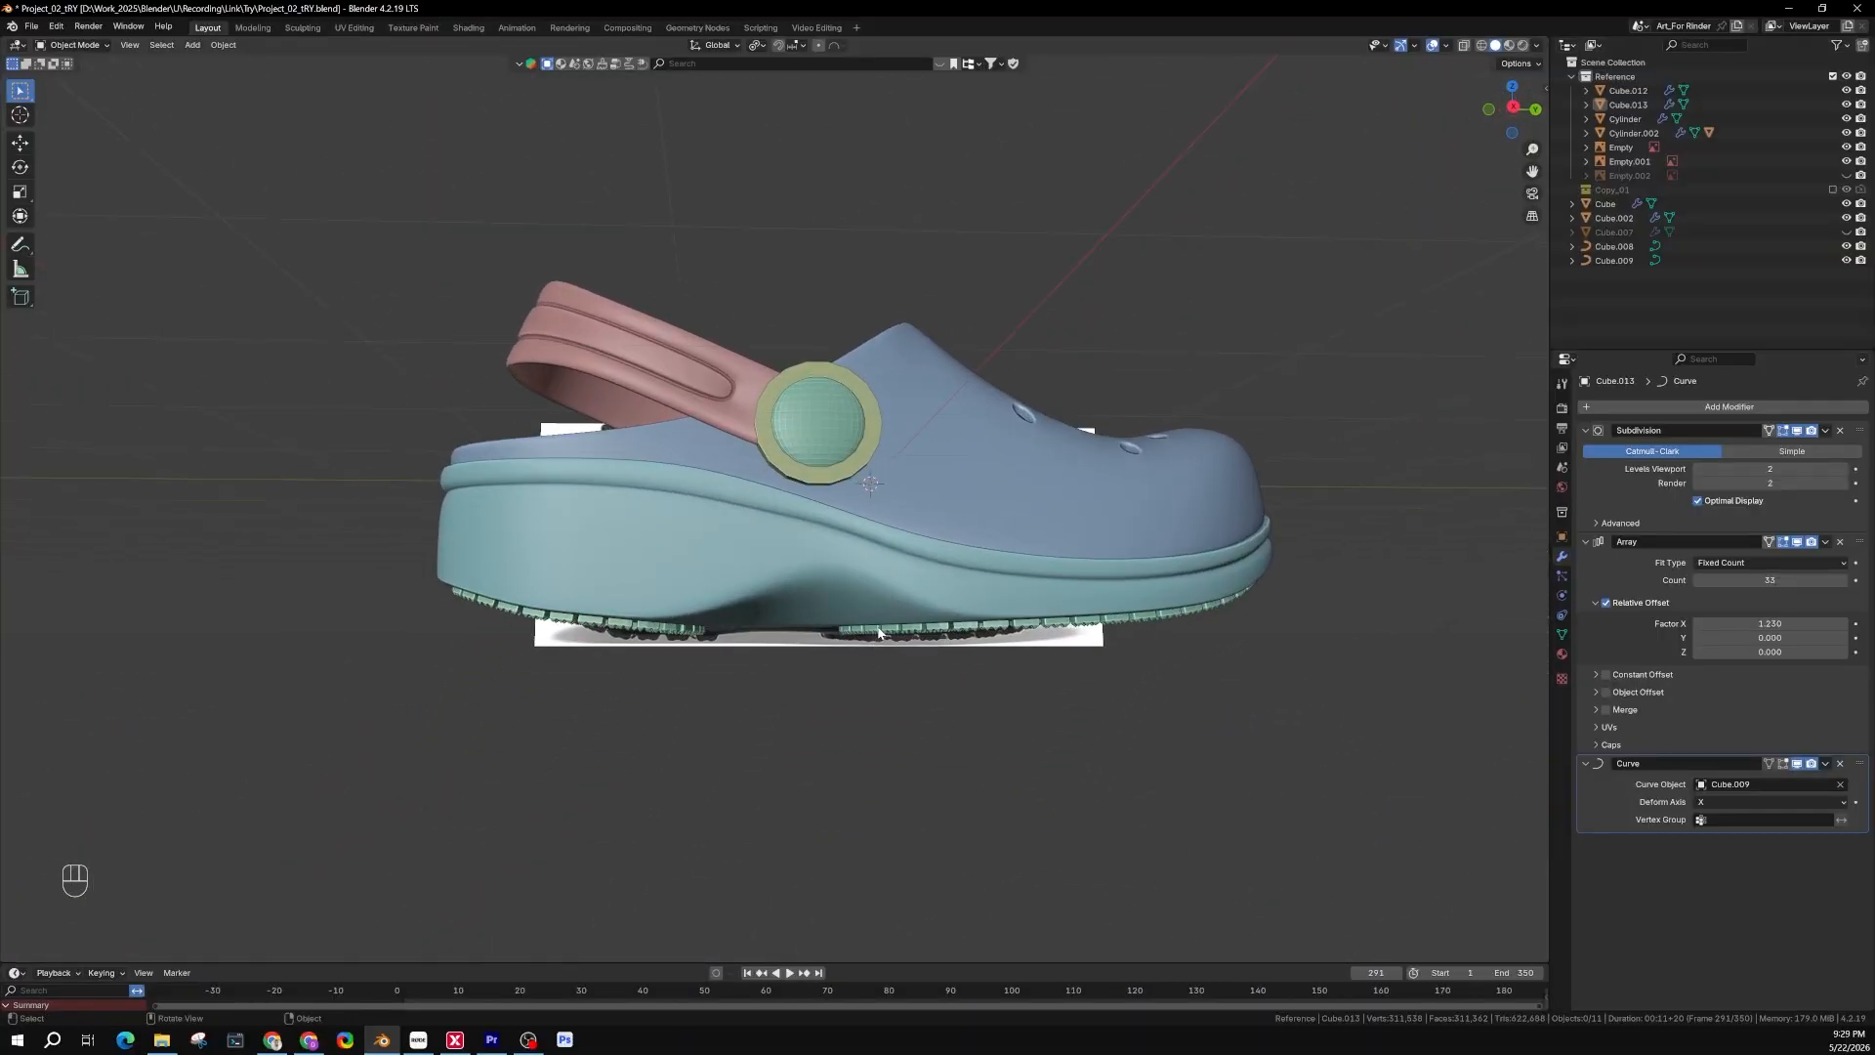
{"action": "middle_click_drag", "start_coordinate": [853, 625], "coordinate": [817, 607]}
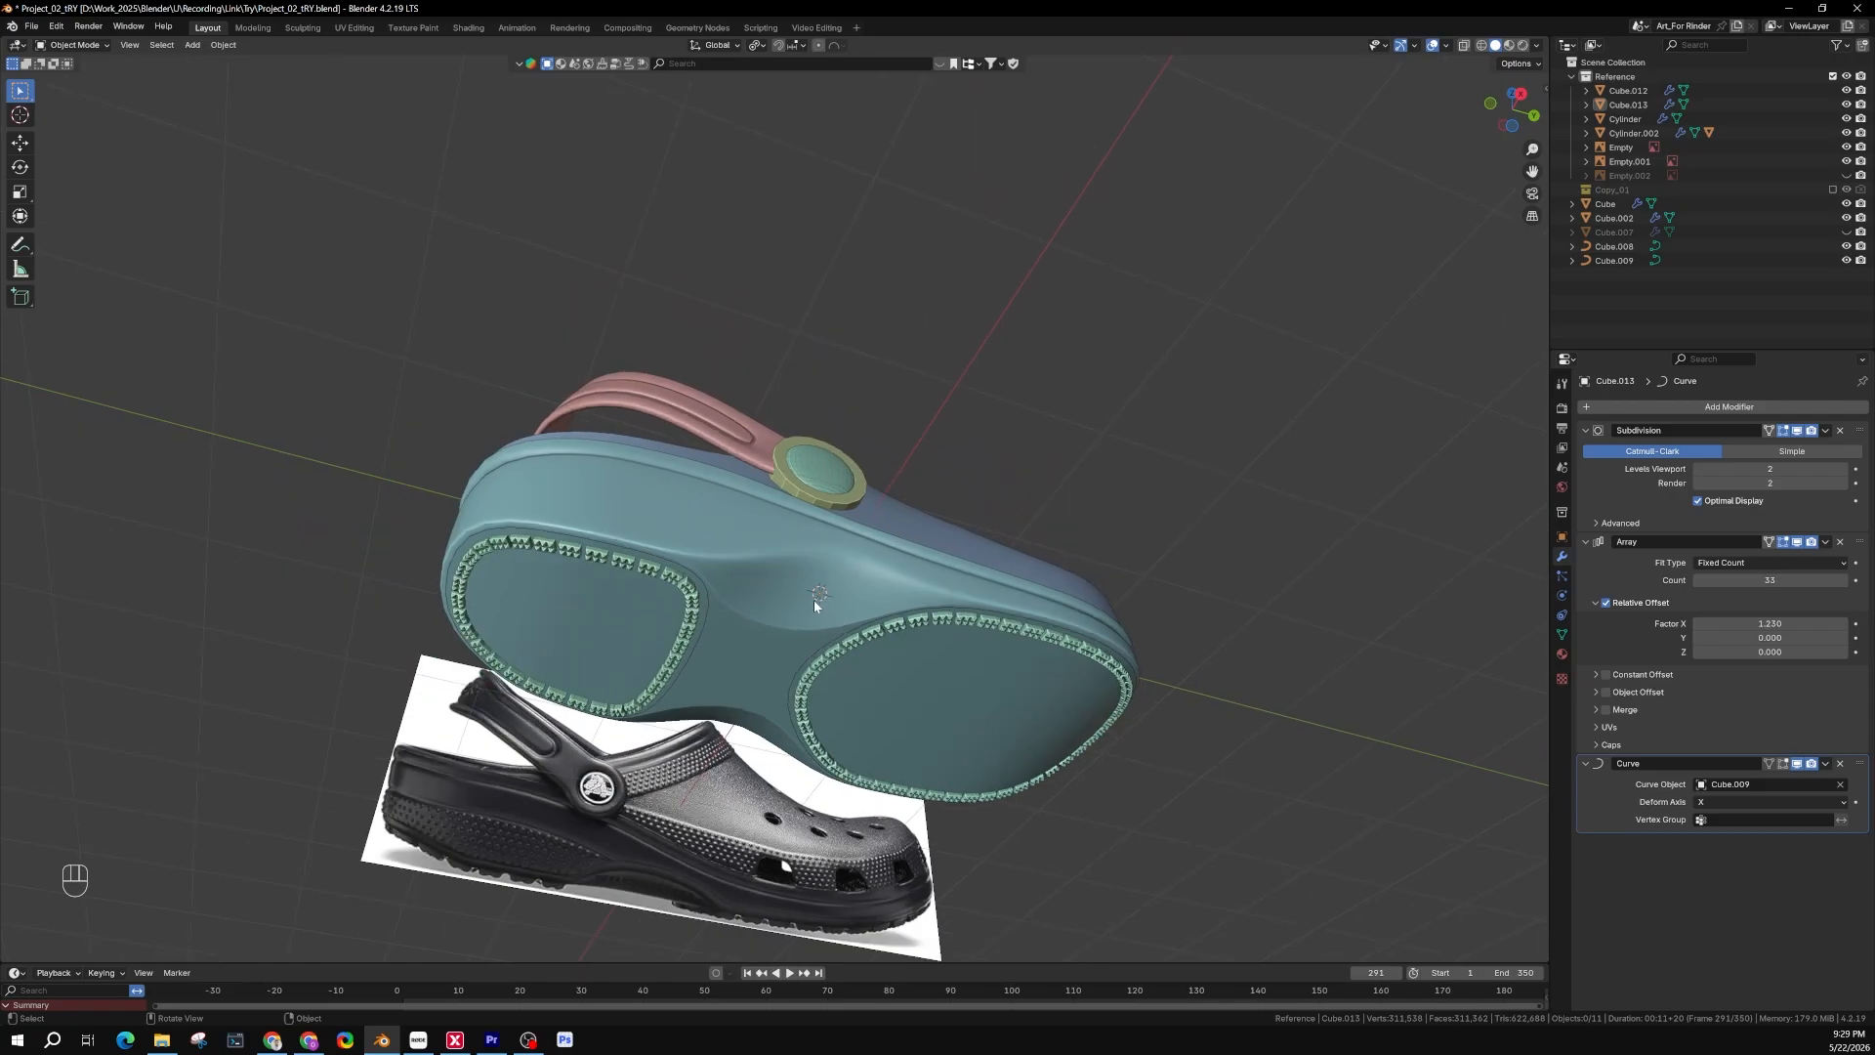